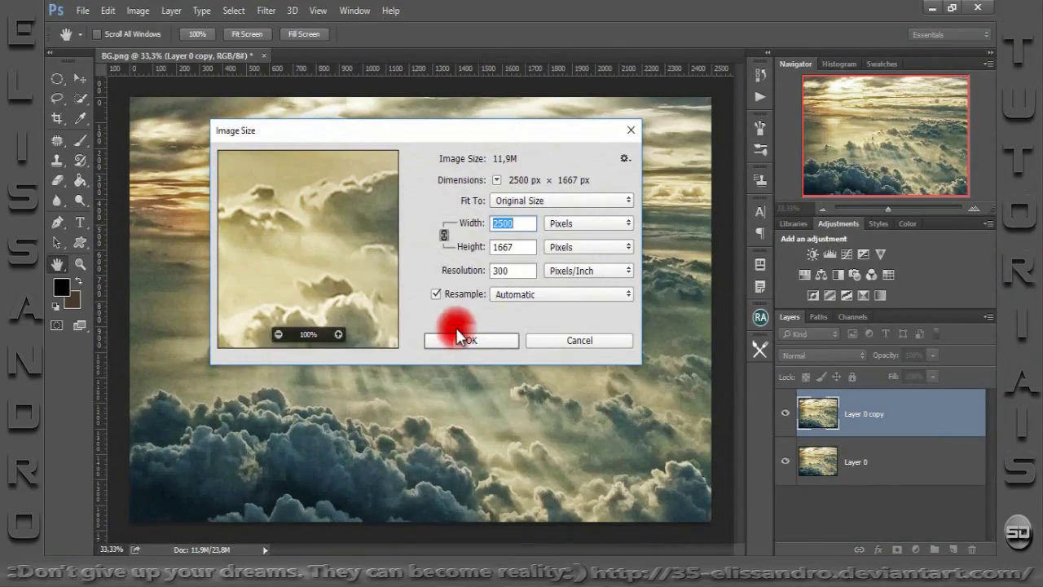
Place the Árvore log image low across the clouds, widened slightly to span the canvas.
left_click(471, 340)
key("v")
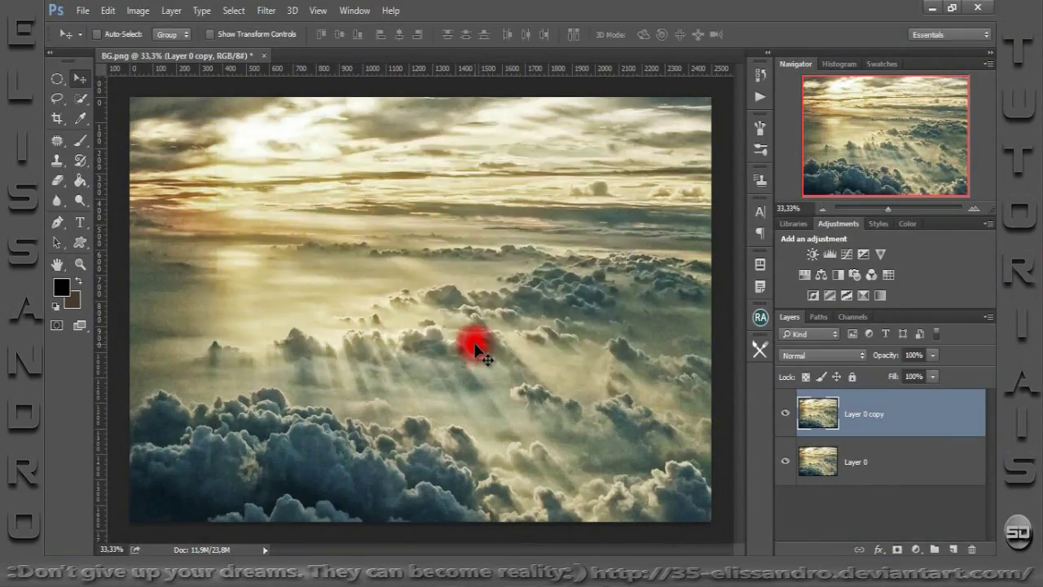
mouse_move(475, 347)
left_mouse_down()
mouse_move(481, 442)
mouse_move(570, 444)
left_mouse_up()
left_click(489, 495)
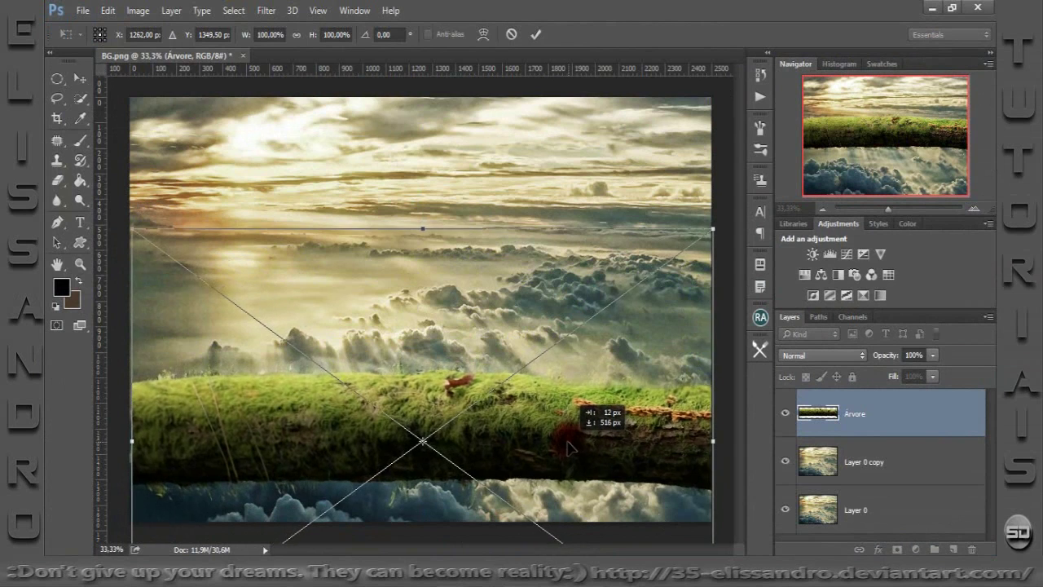
left_click_drag(571, 444, 567, 451)
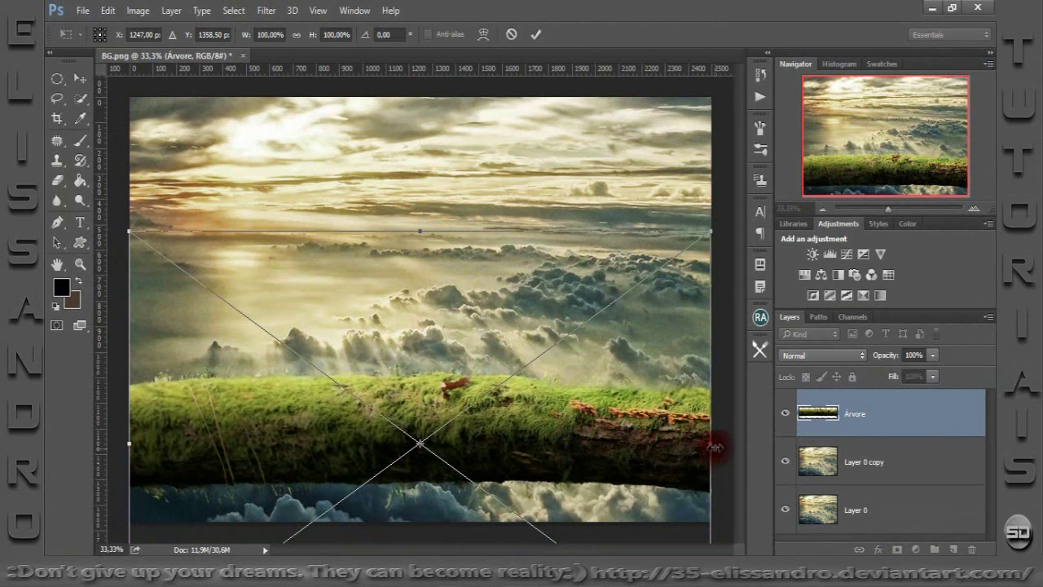
left_click_drag(714, 444, 722, 444)
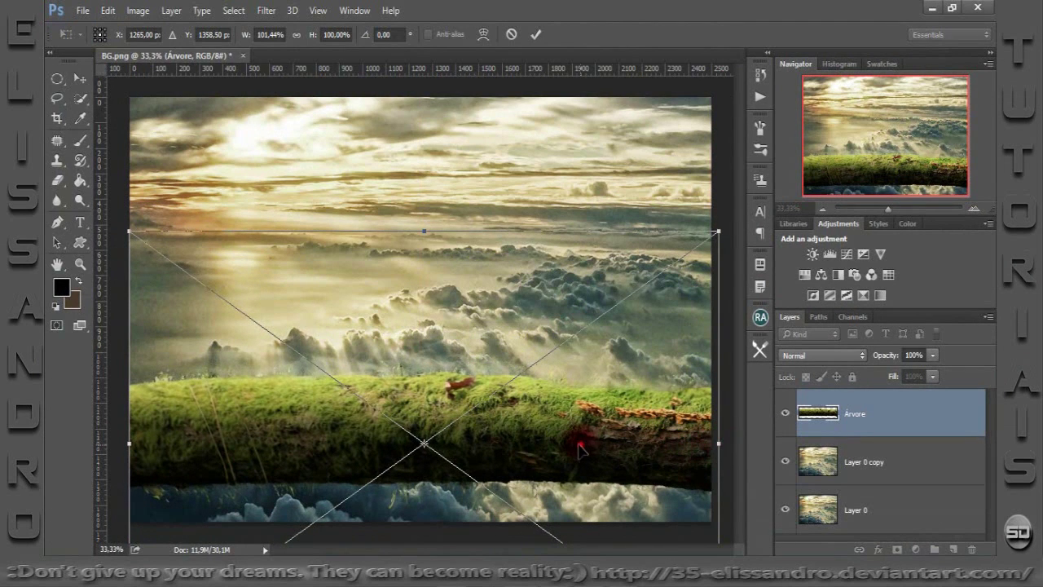
left_click_drag(582, 447, 577, 455)
Commit the log placement and drag the snail from Caramujo.psd into BG.png.
left_click(535, 35)
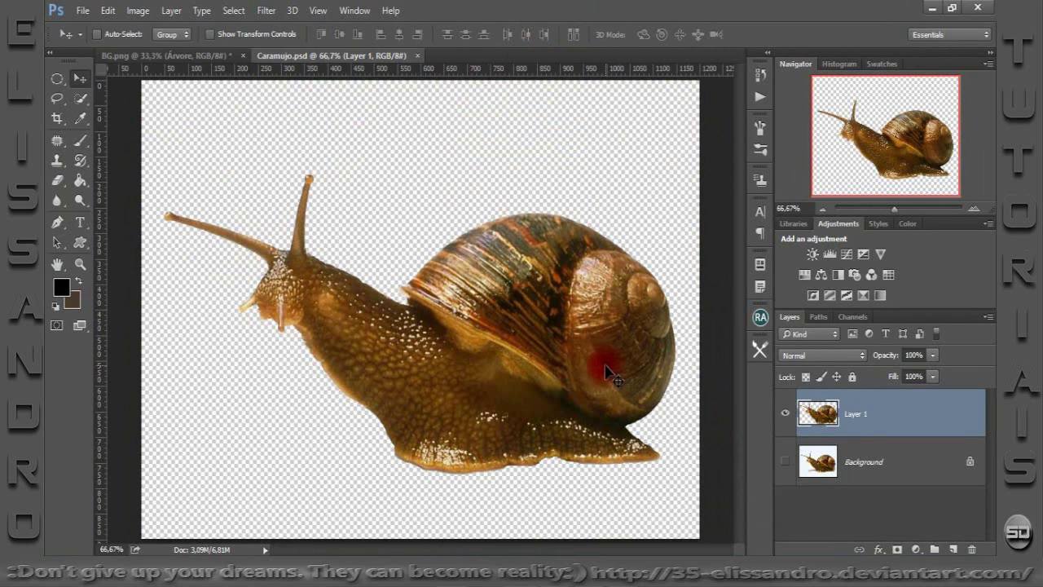
mouse_move(607, 372)
left_mouse_down()
mouse_move(202, 57)
mouse_move(361, 303)
mouse_move(403, 350)
mouse_move(422, 348)
left_mouse_up()
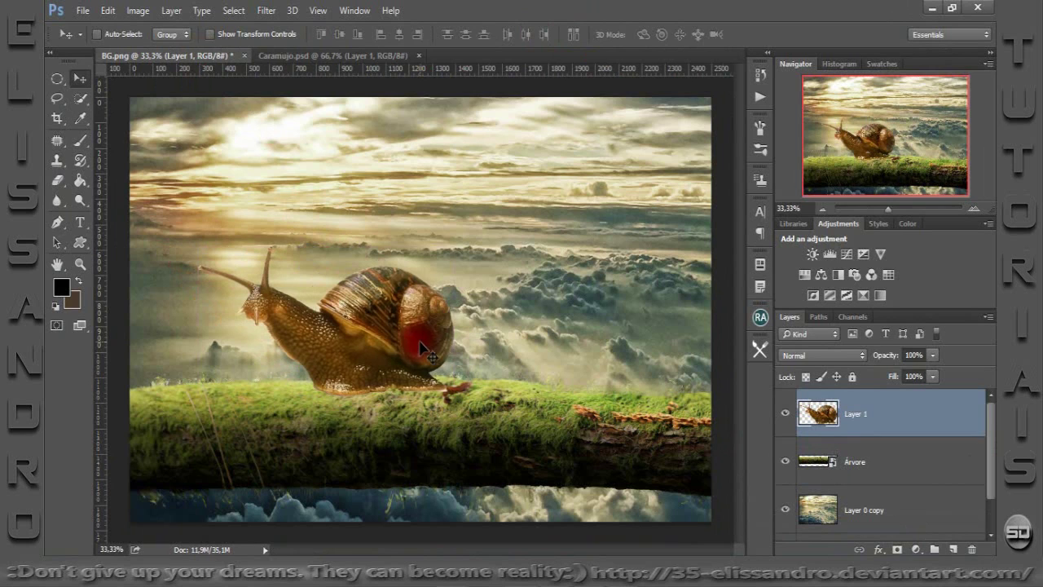
left_click_drag(421, 348, 416, 349)
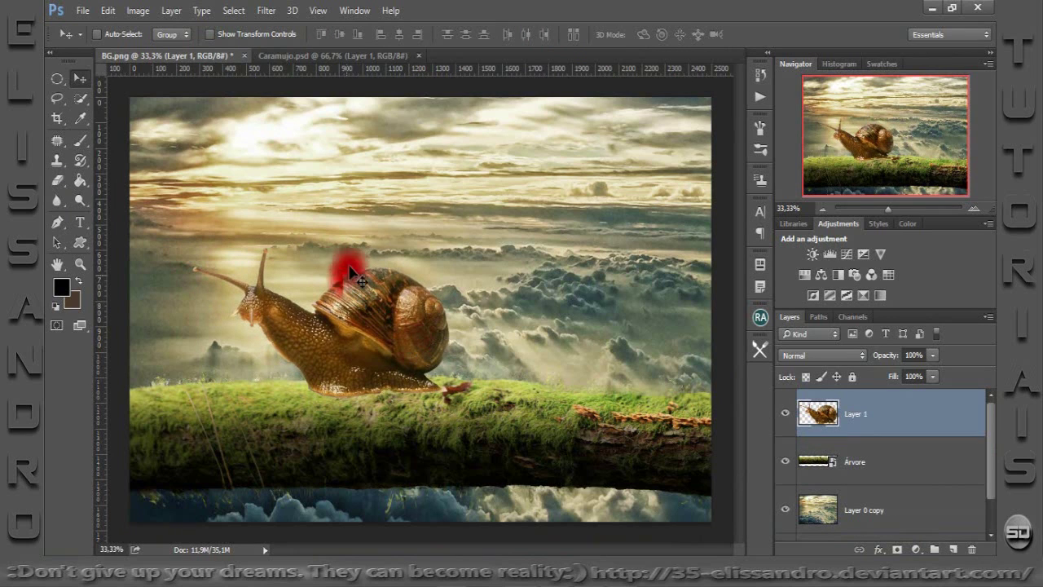
key("ctrl")
Scale the snail to about 137% and set it standing on the mossy log.
key("ctrl+t")
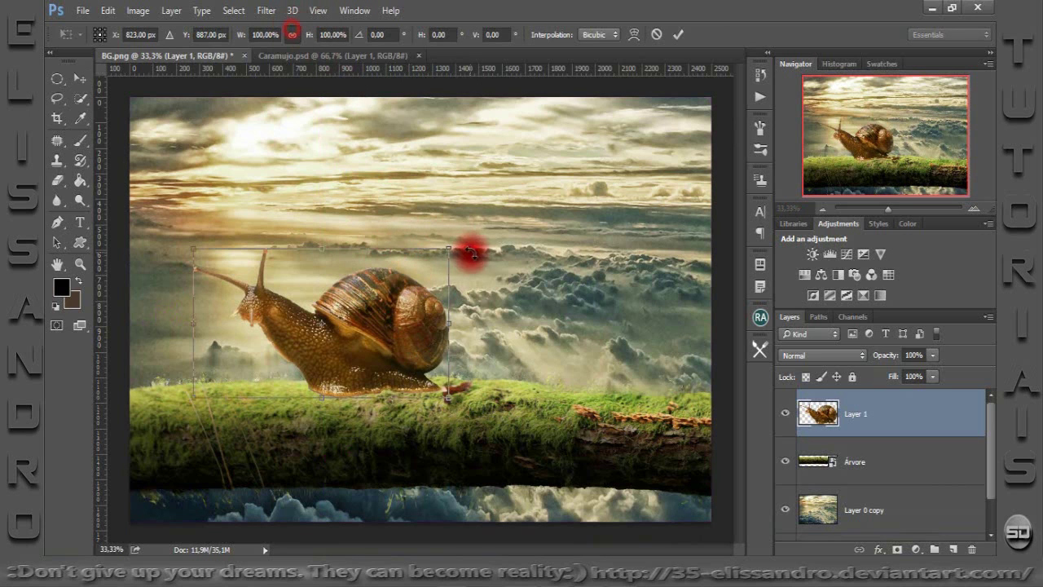
mouse_move(448, 246)
left_mouse_down()
mouse_move(489, 223)
mouse_move(553, 211)
left_mouse_up()
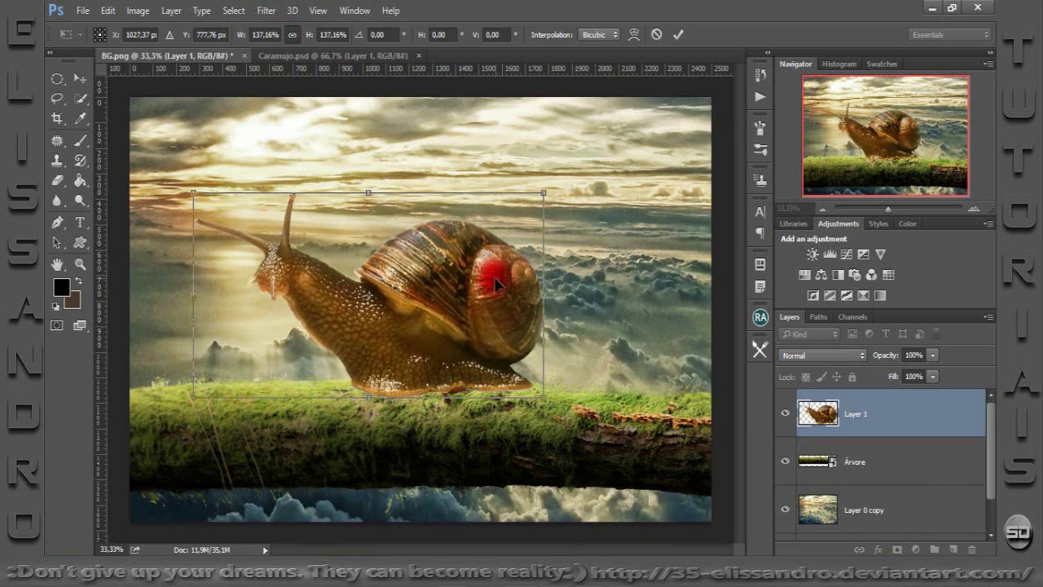
left_click_drag(496, 282, 475, 287)
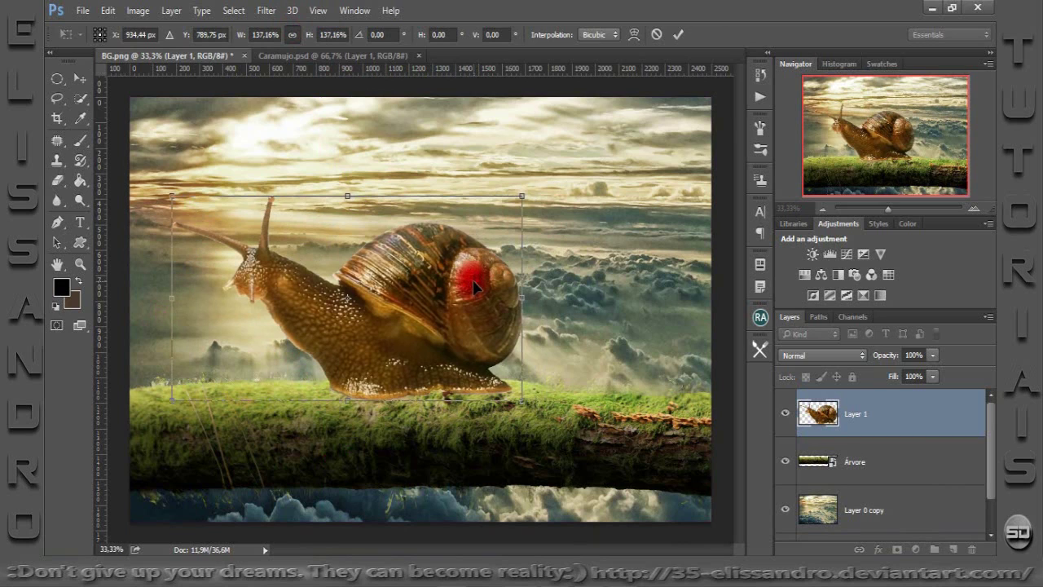
left_click(675, 35)
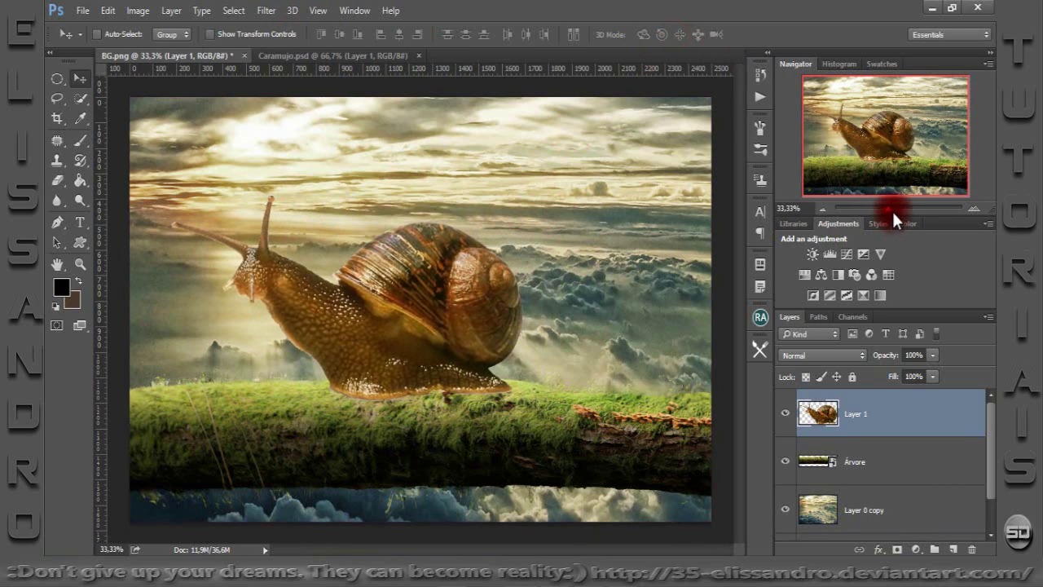
left_click_drag(892, 209, 896, 210)
left_click_drag(870, 137, 838, 129)
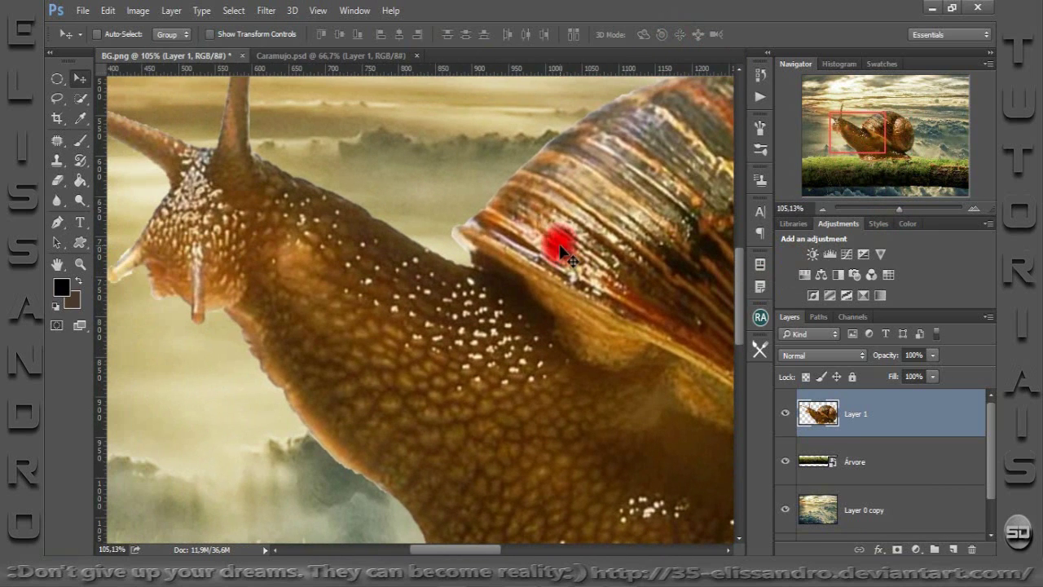
Apply Layer > Matting > Defringe with a 3-pixel width to the snail's edges.
left_click(168, 11)
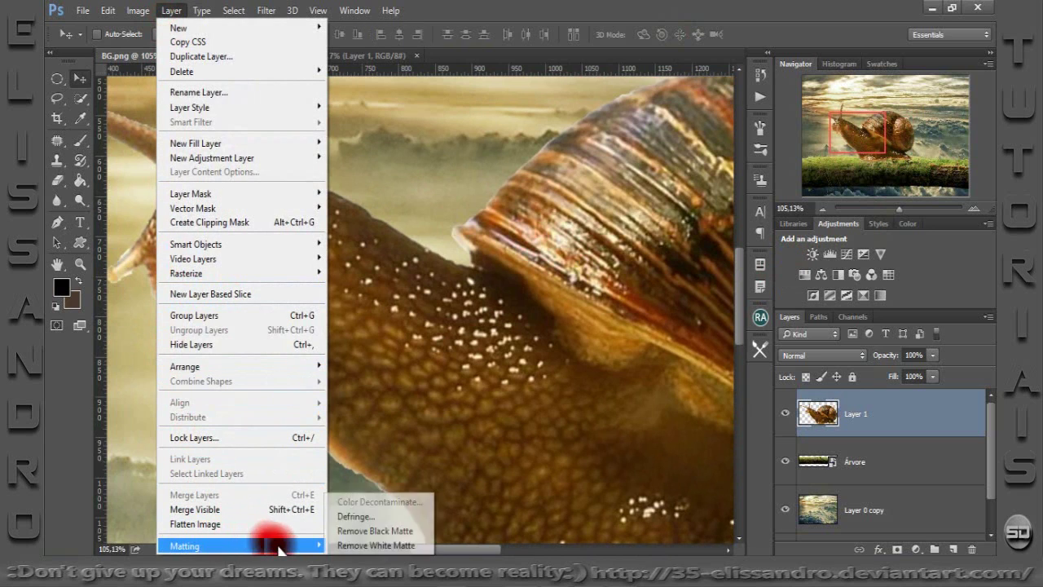
mouse_move(237, 546)
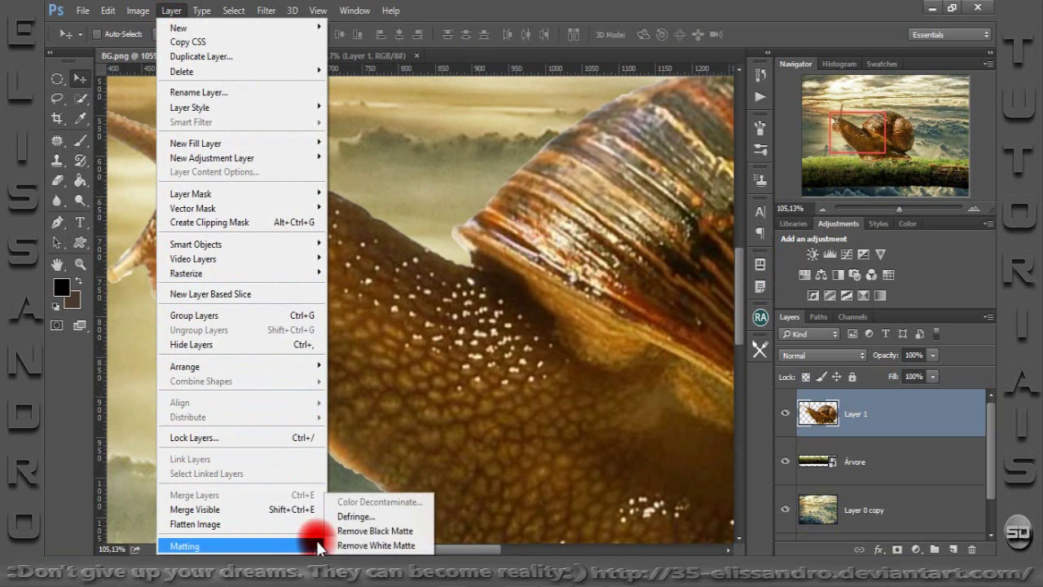
left_click(348, 517)
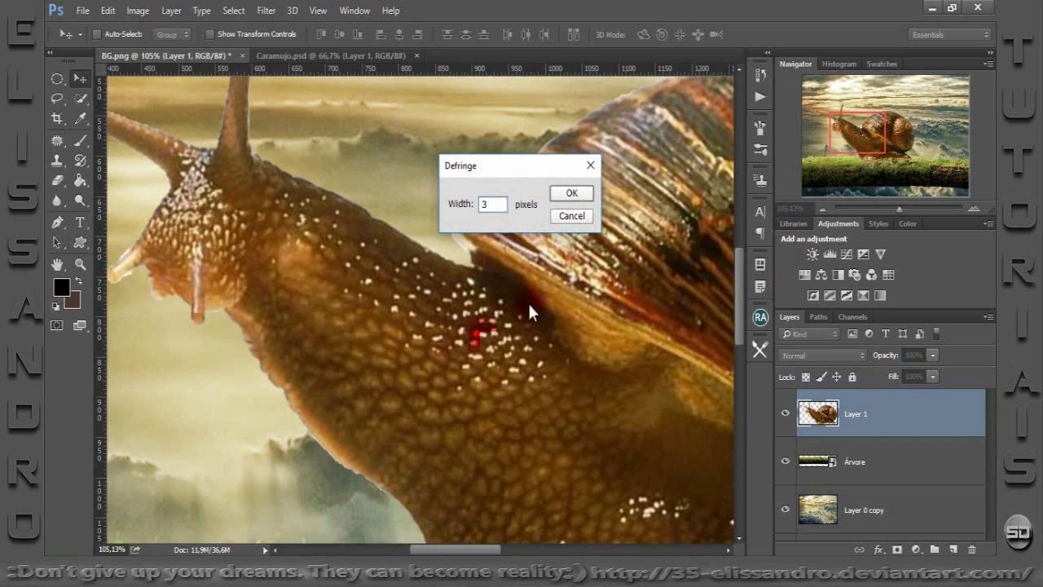
left_click(564, 194)
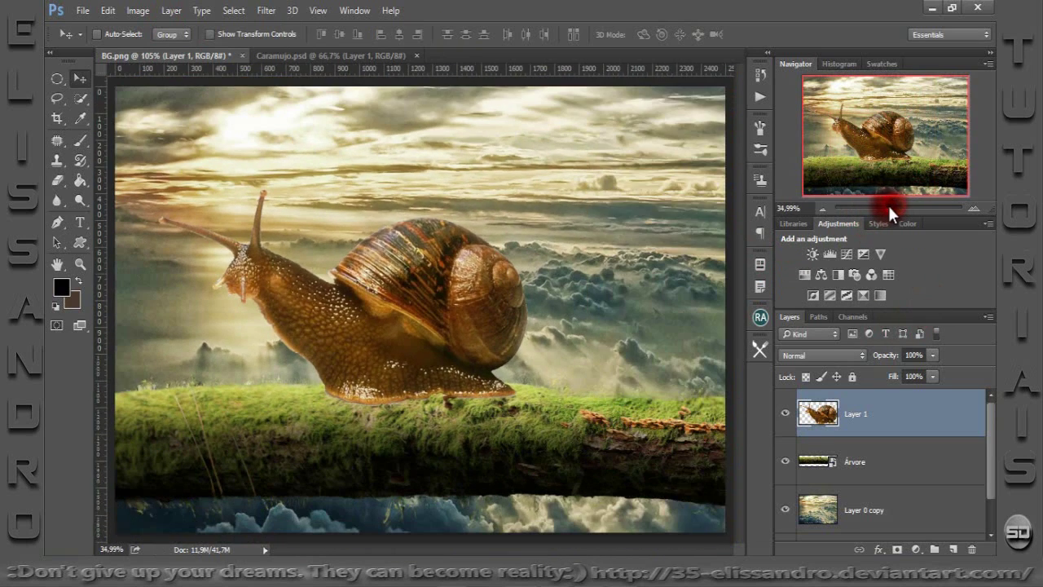
left_click_drag(889, 212, 885, 210)
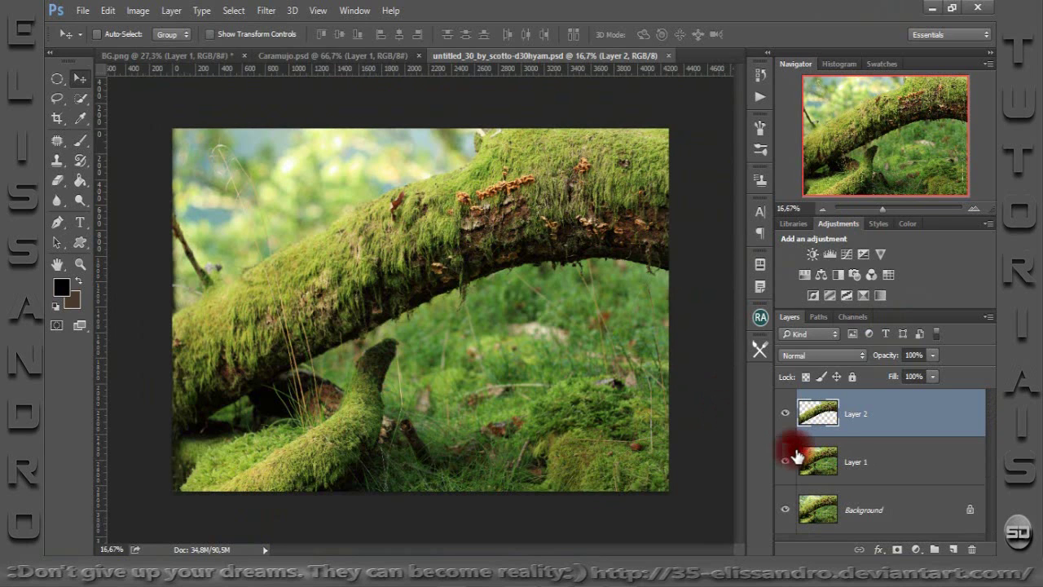
Hide the branch file's layers, lasso the moss onto a new layer, and drag it toward BG.png.
left_click(785, 462)
left_click(784, 509)
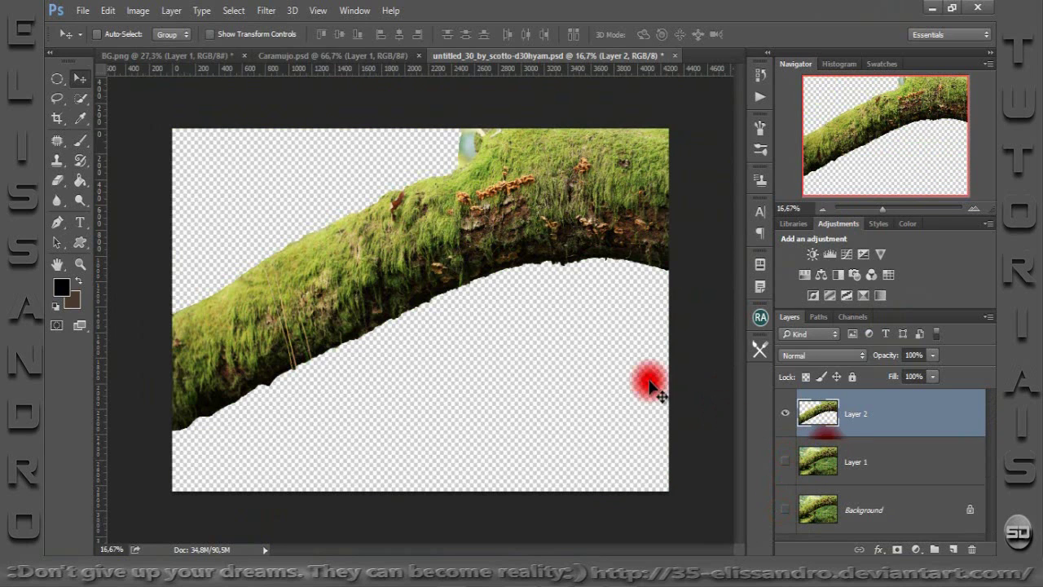
left_click(56, 96)
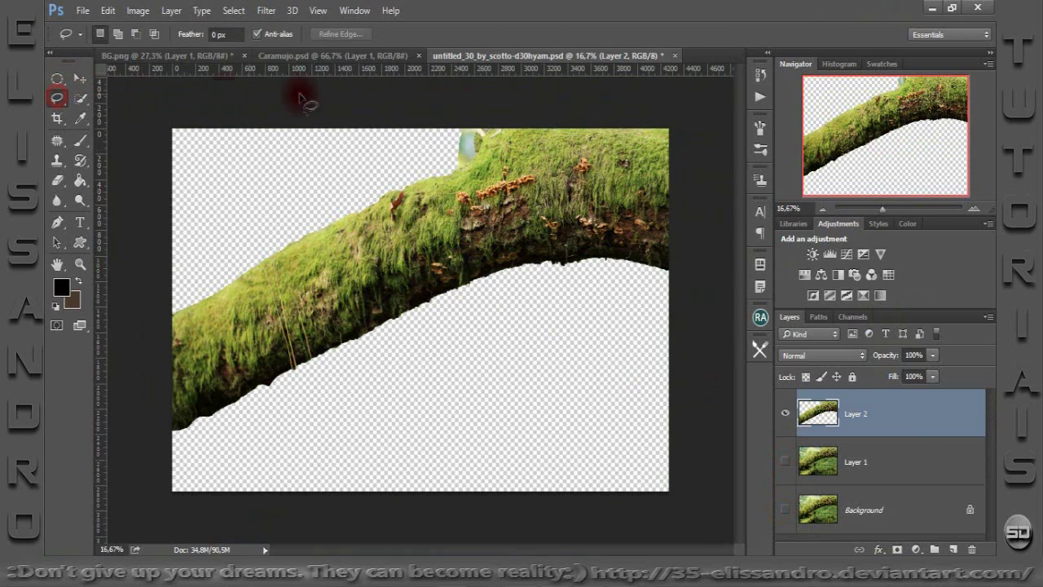
left_click_drag(509, 129, 521, 235)
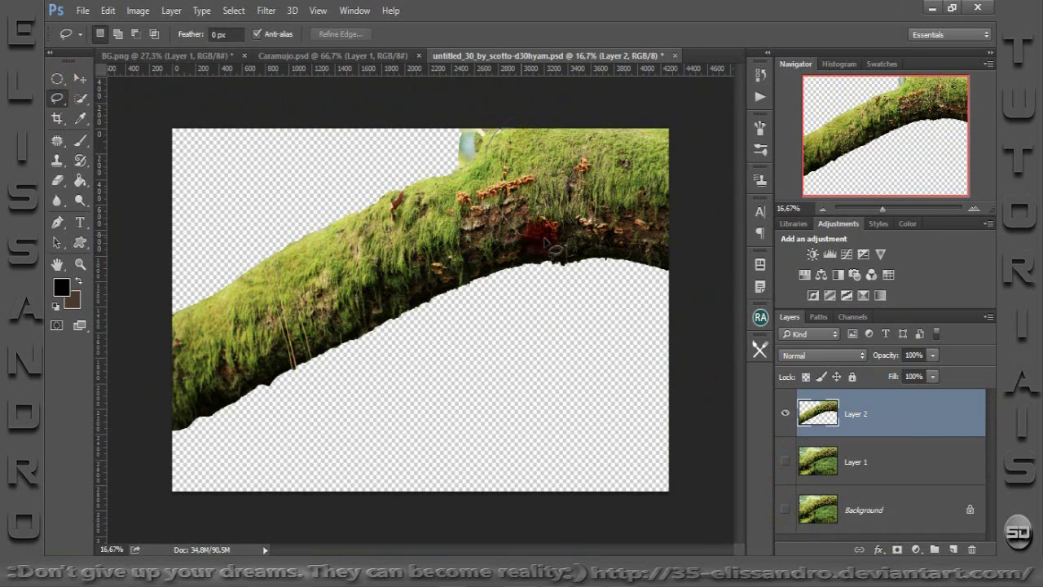
mouse_move(522, 237)
left_mouse_down()
mouse_move(563, 44)
mouse_move(524, 55)
left_mouse_up()
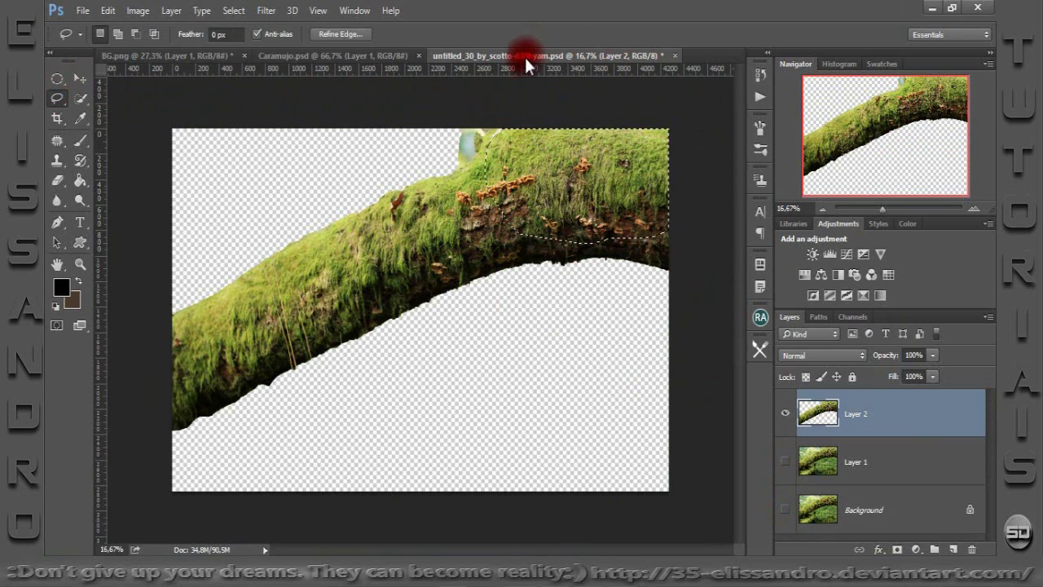
key("ctrl+j")
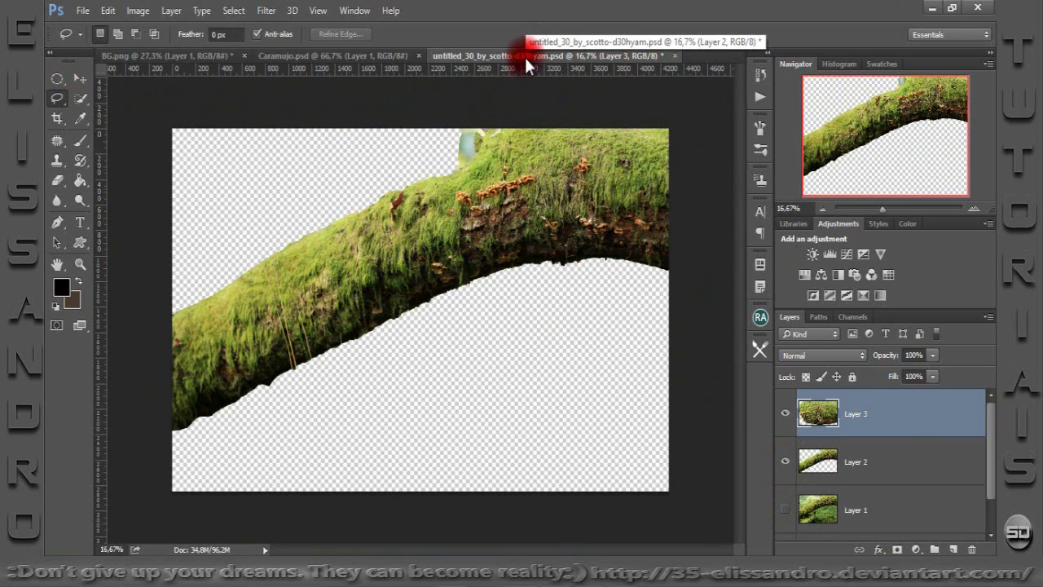
left_click(79, 77)
left_click_drag(580, 183, 208, 53)
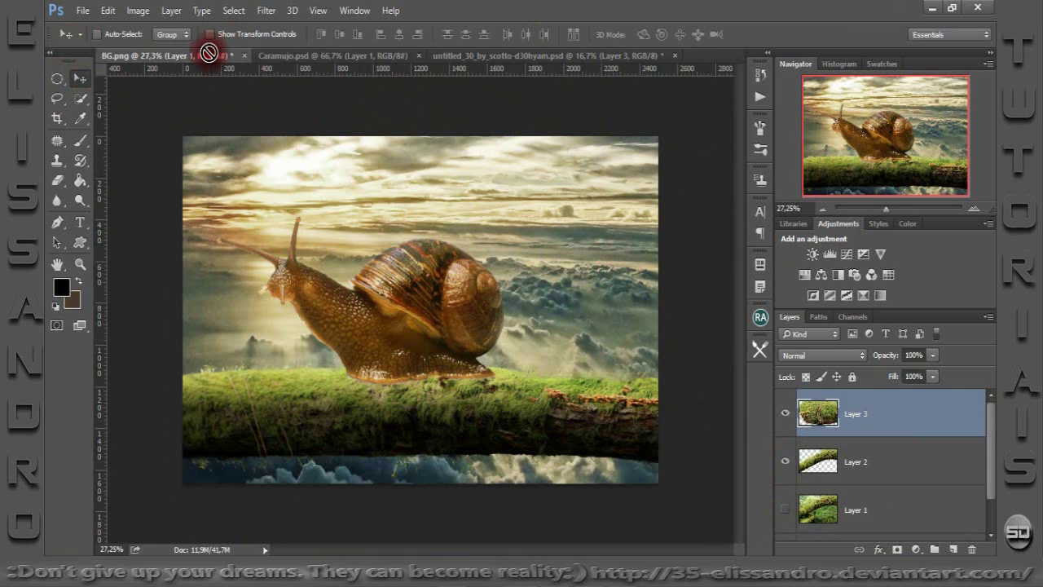
Drop the moss into BG.png and clip it to the snail layer.
mouse_move(208, 53)
left_mouse_down()
mouse_move(406, 262)
mouse_move(473, 276)
left_mouse_up()
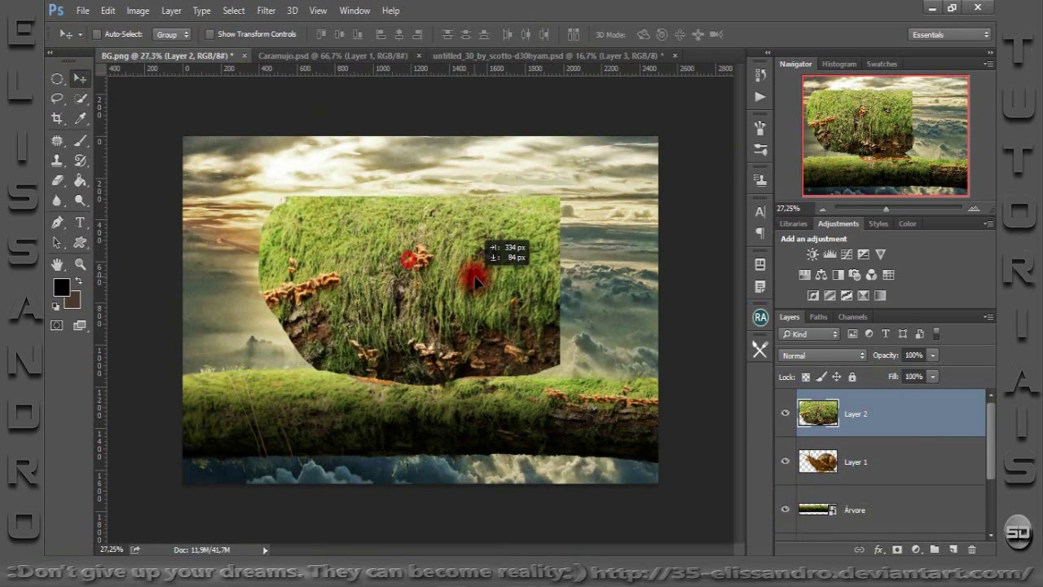
left_click(863, 417)
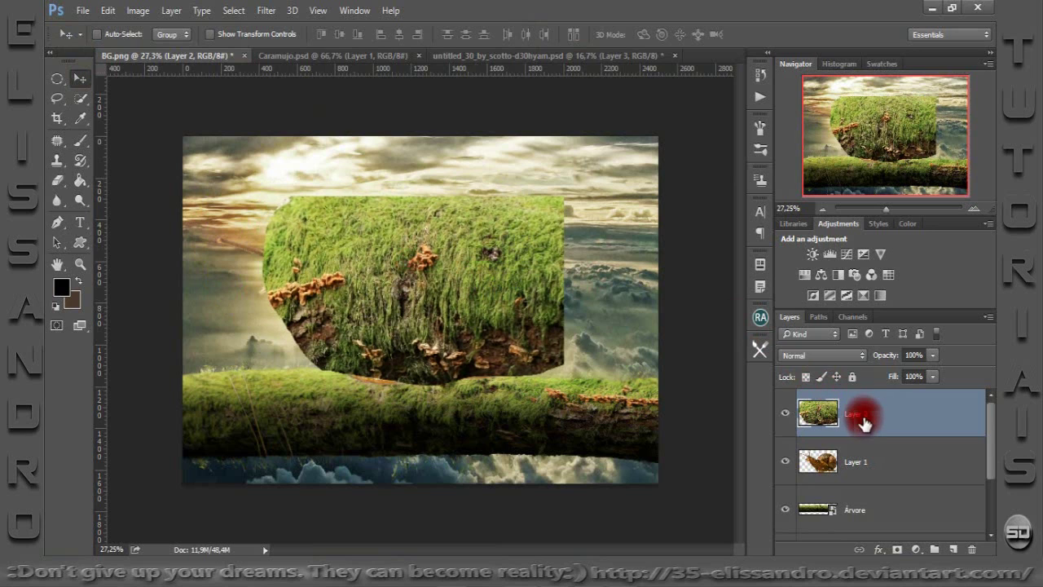
right_click(864, 421)
left_click(647, 285)
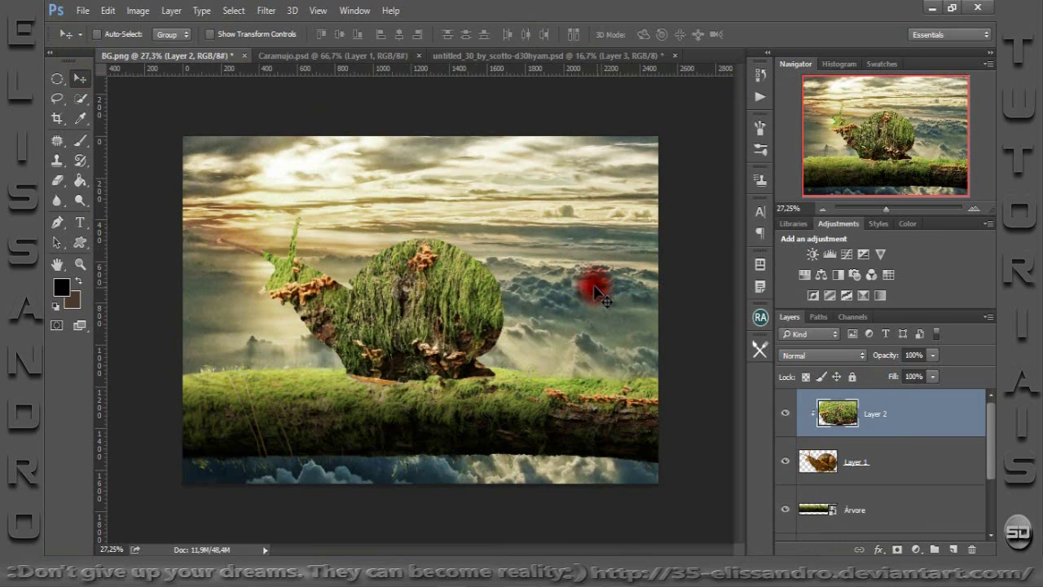
mouse_move(377, 295)
left_mouse_down()
mouse_move(440, 264)
mouse_move(427, 314)
left_mouse_up()
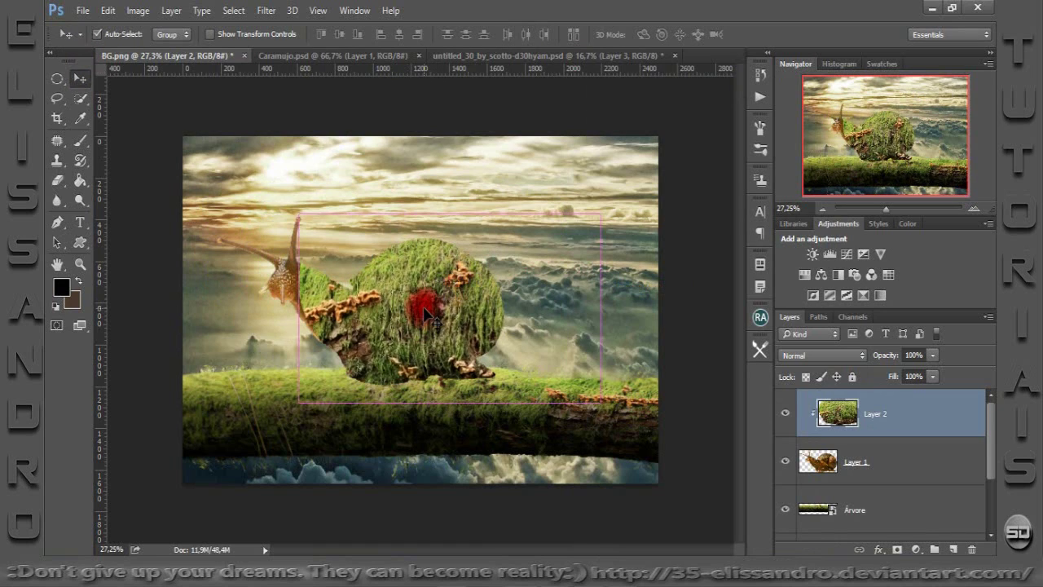
Scale the moss to about 72% over the shell, stretched slightly taller.
key("ctrl+t")
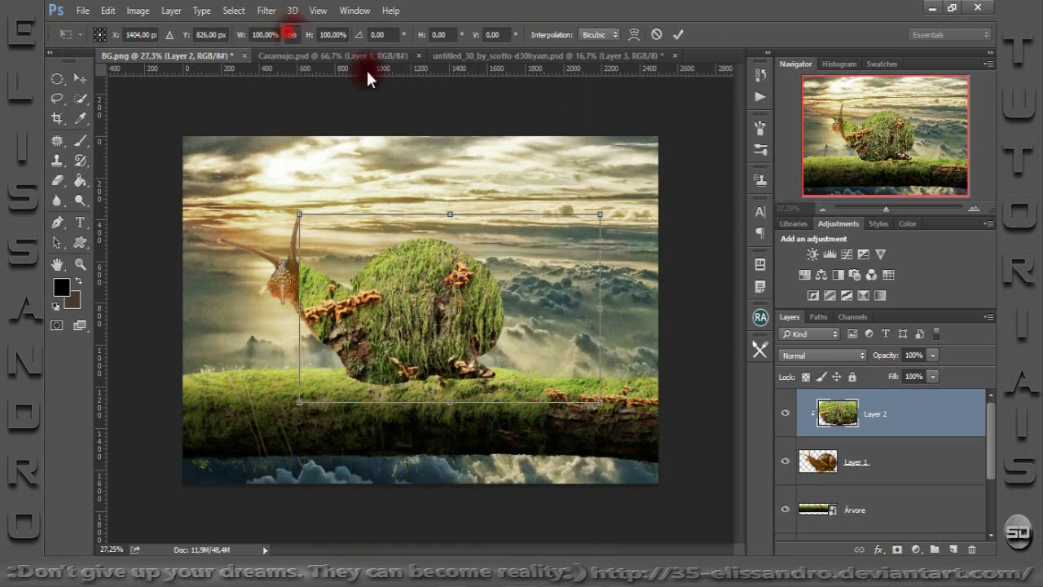
left_click_drag(300, 401, 383, 349)
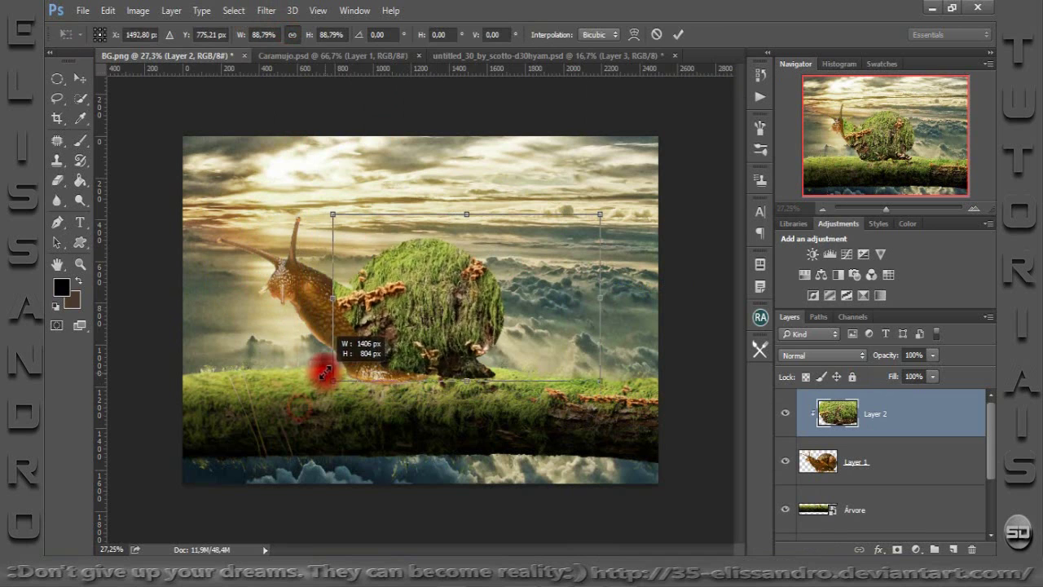
left_click_drag(471, 297, 442, 299)
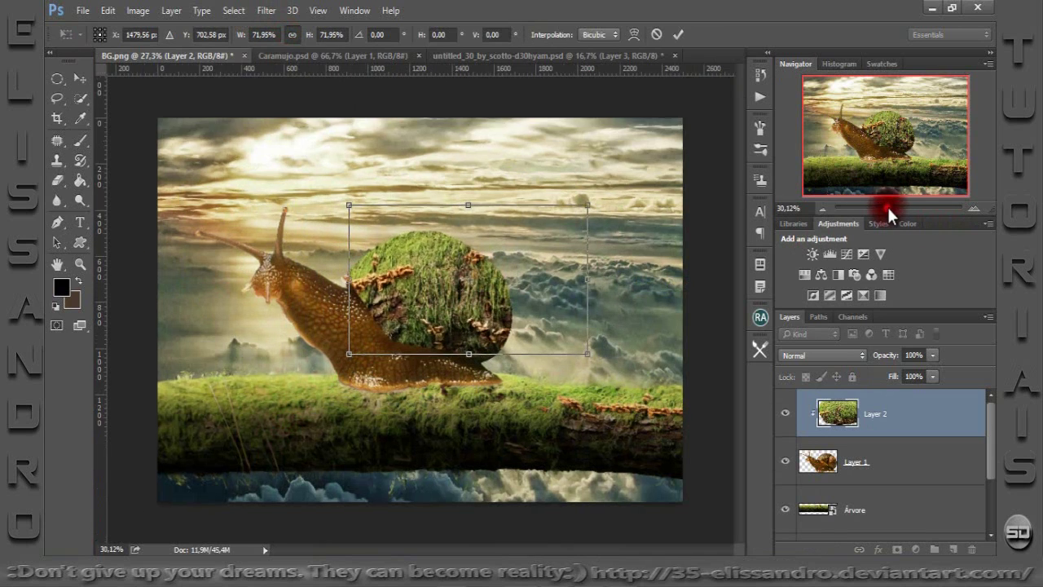
left_click_drag(887, 205, 895, 209)
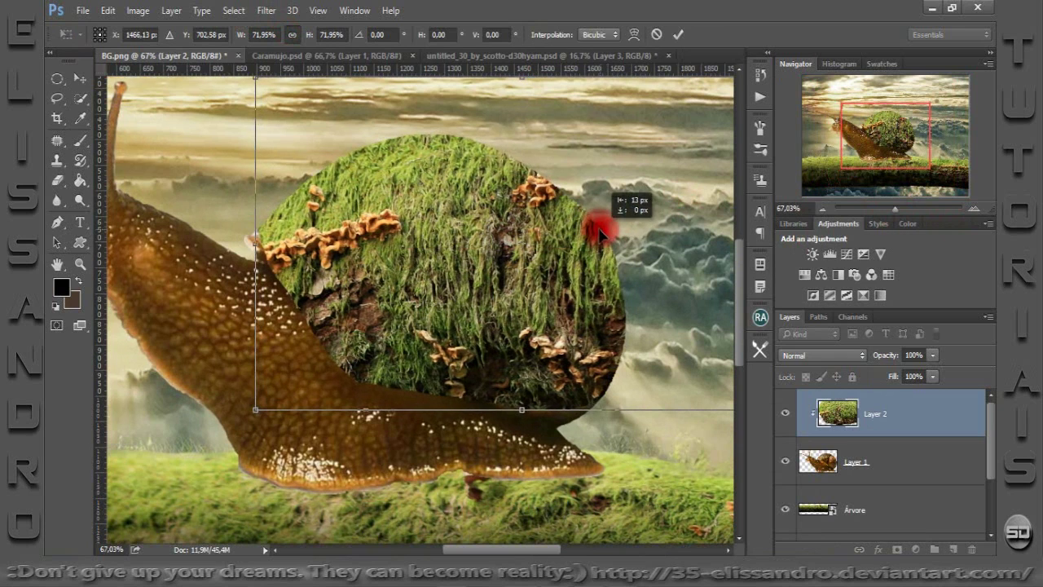
left_click_drag(602, 234, 572, 234)
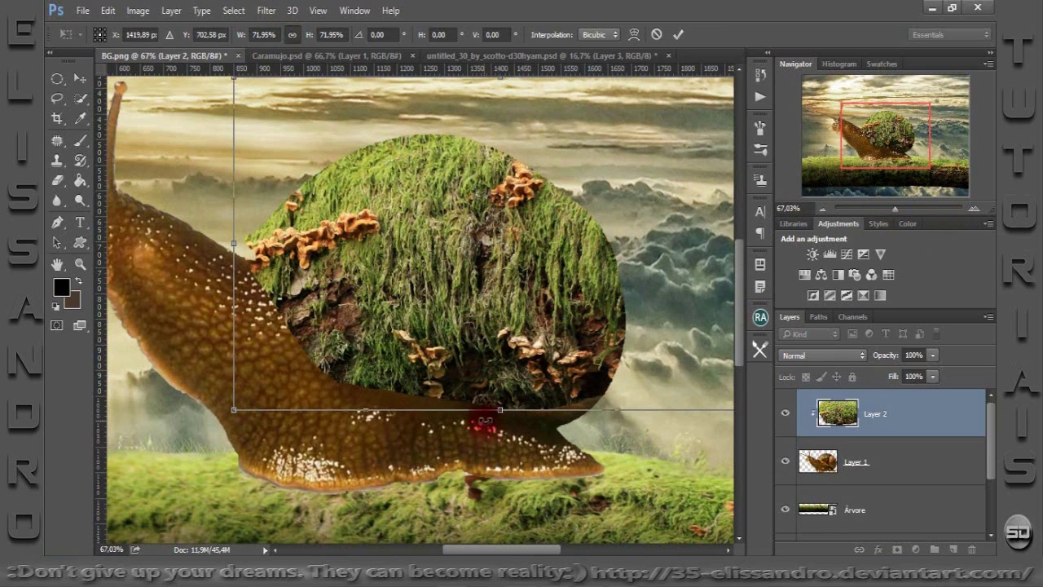
left_click_drag(498, 413, 503, 425)
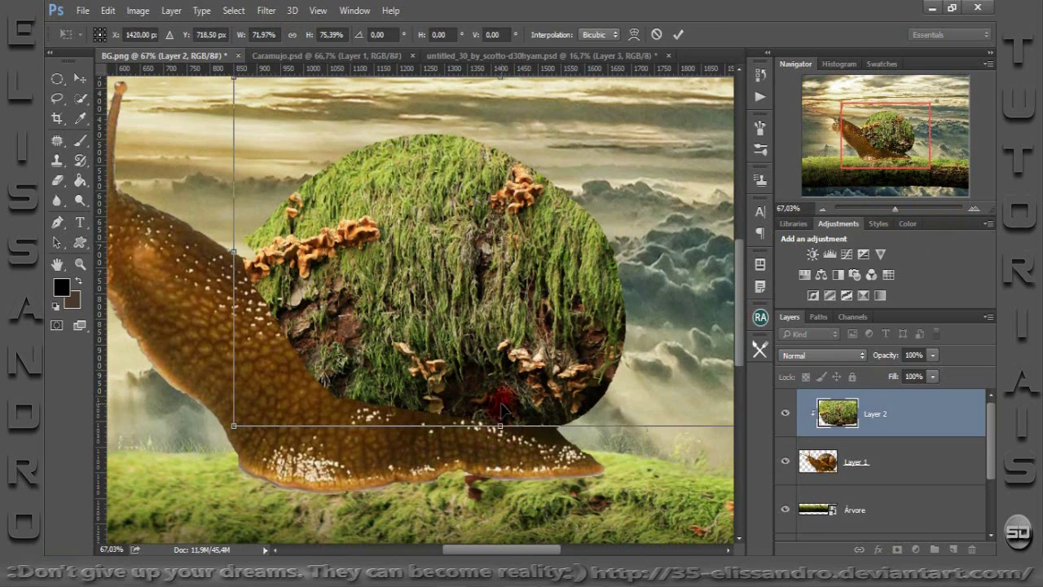
left_click(634, 35)
Commit the moss transform, add a layer mask, and choose a 140 px grunge brush.
left_click(676, 41)
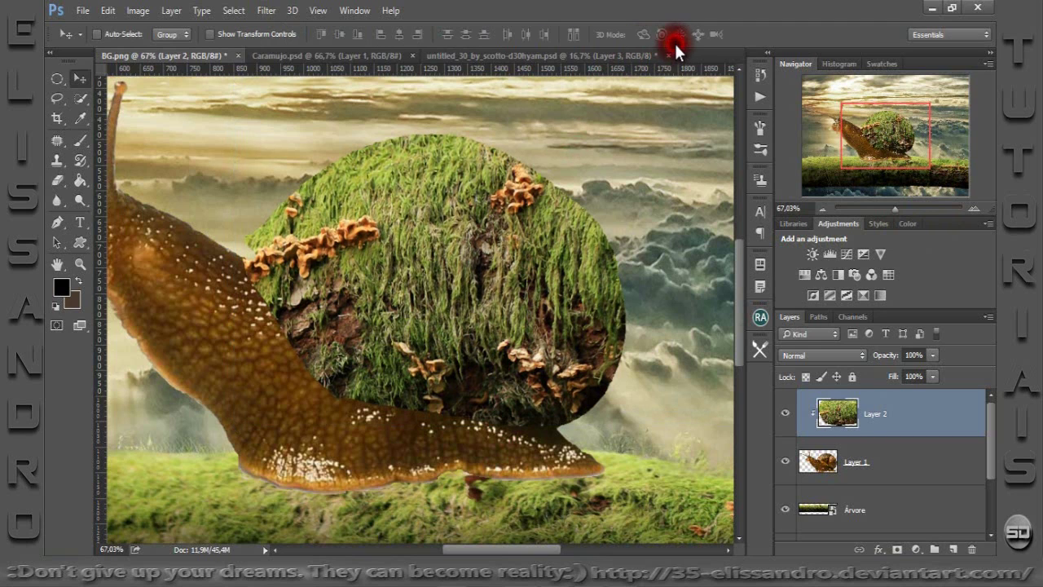
left_click(897, 550)
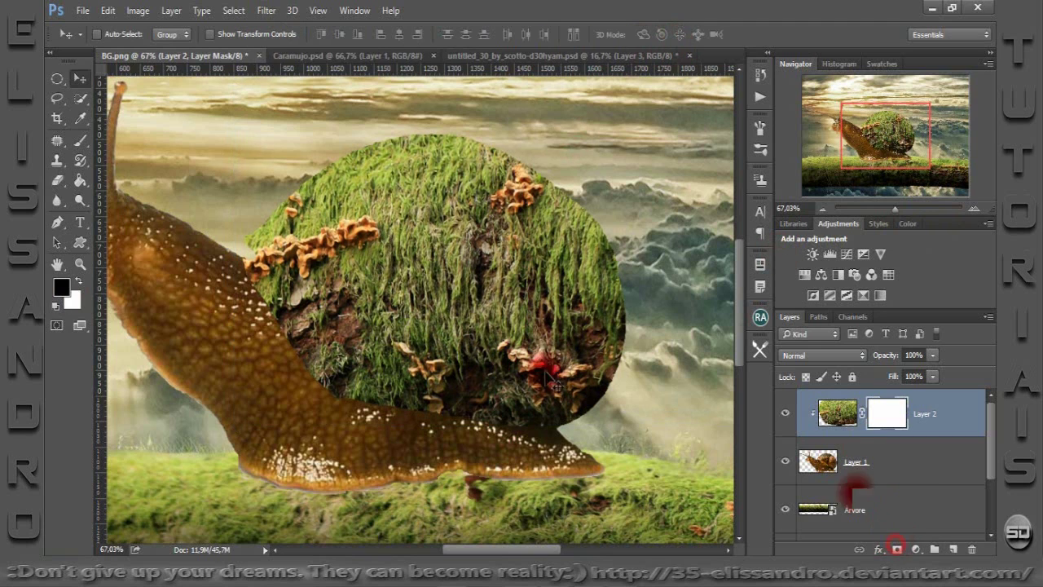
left_click(90, 140)
right_click(394, 287)
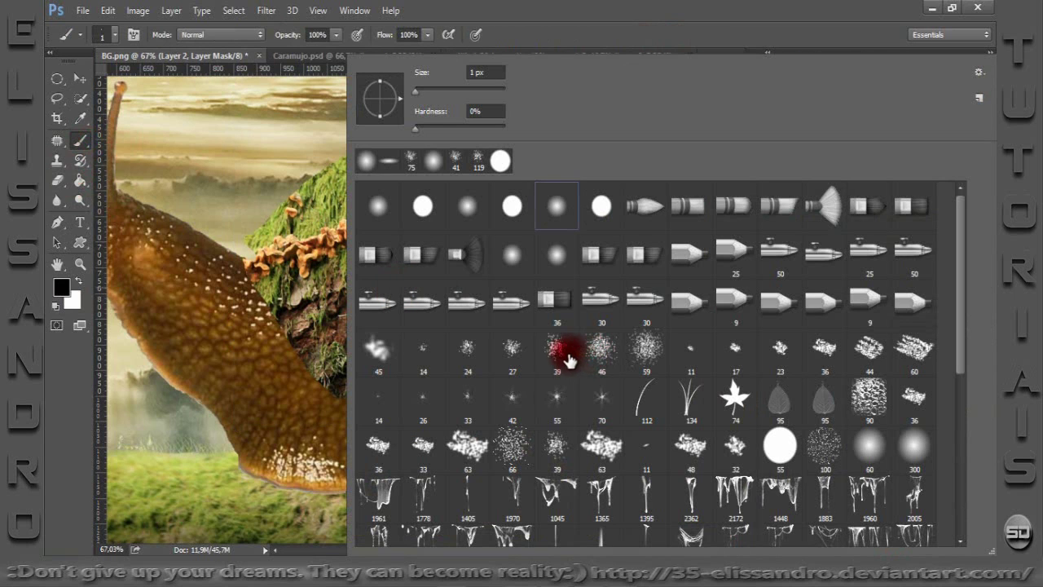
left_click(557, 348)
left_click(334, 346)
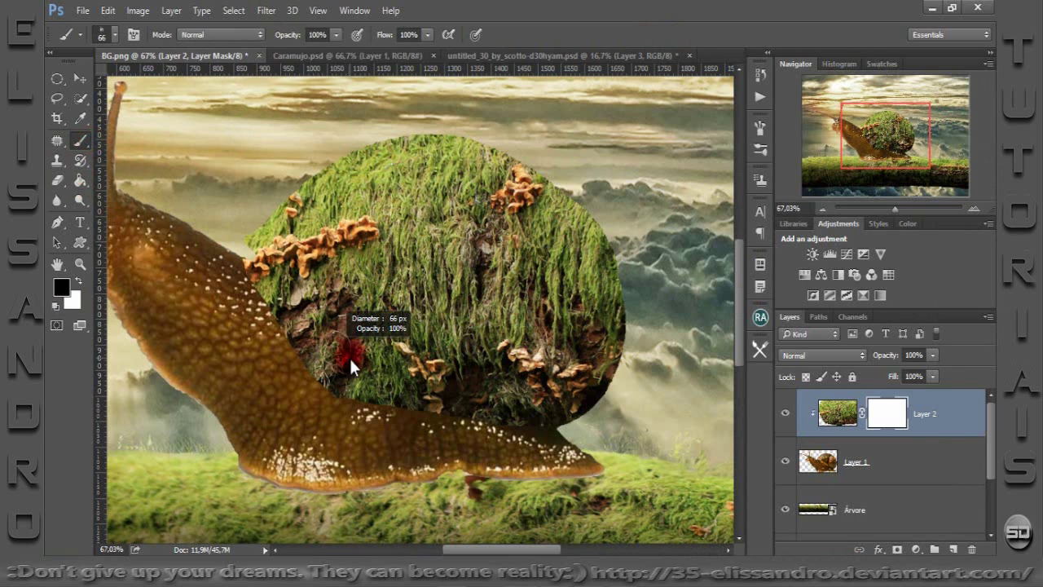
left_click_drag(334, 346, 391, 356)
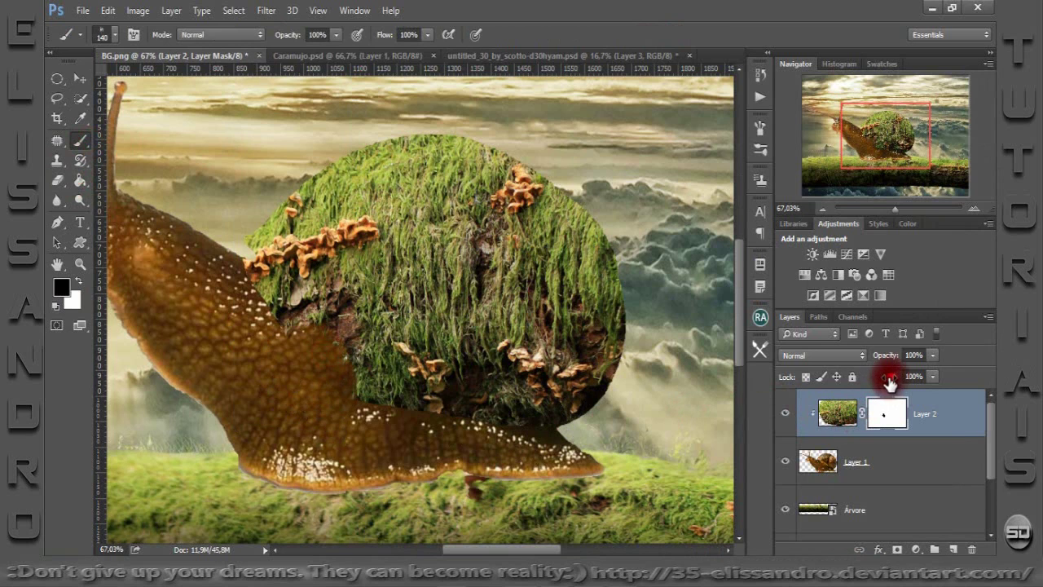
Mask the moss off the shell's lower edge and set the layer fill to 71%.
left_click_drag(888, 383, 861, 373)
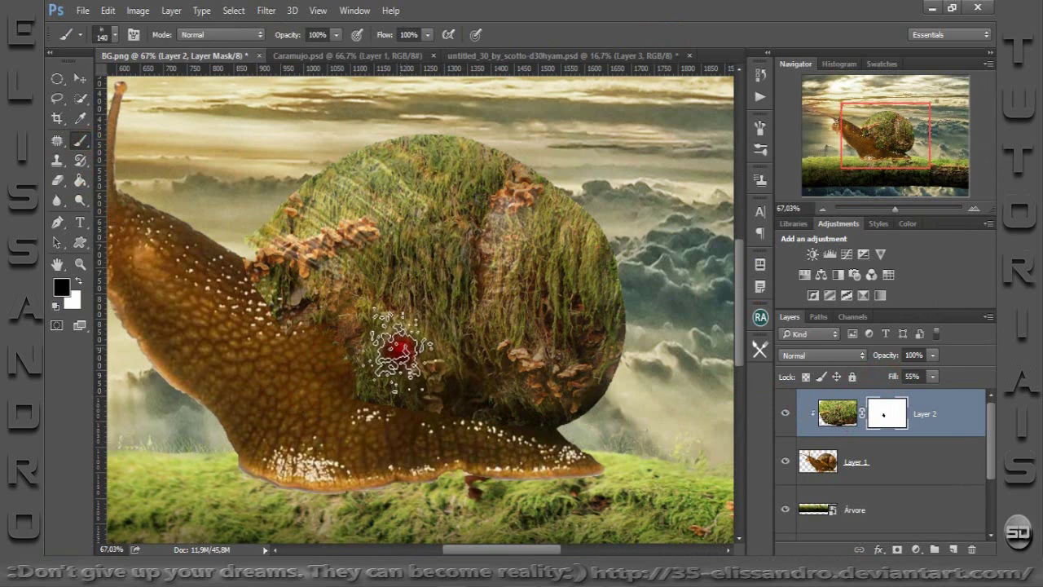
left_click_drag(398, 347, 310, 326)
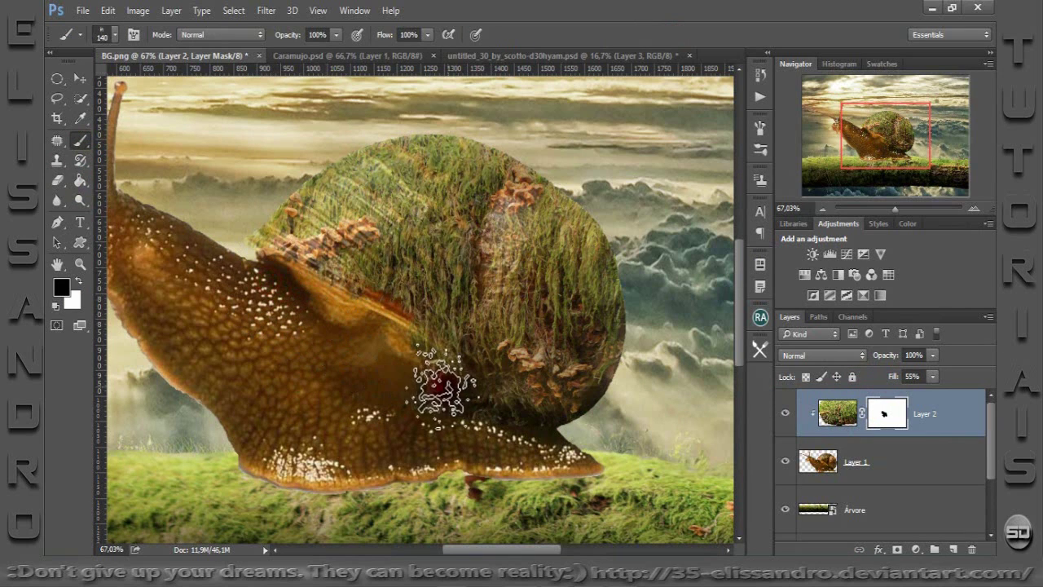
left_click_drag(443, 383, 662, 403)
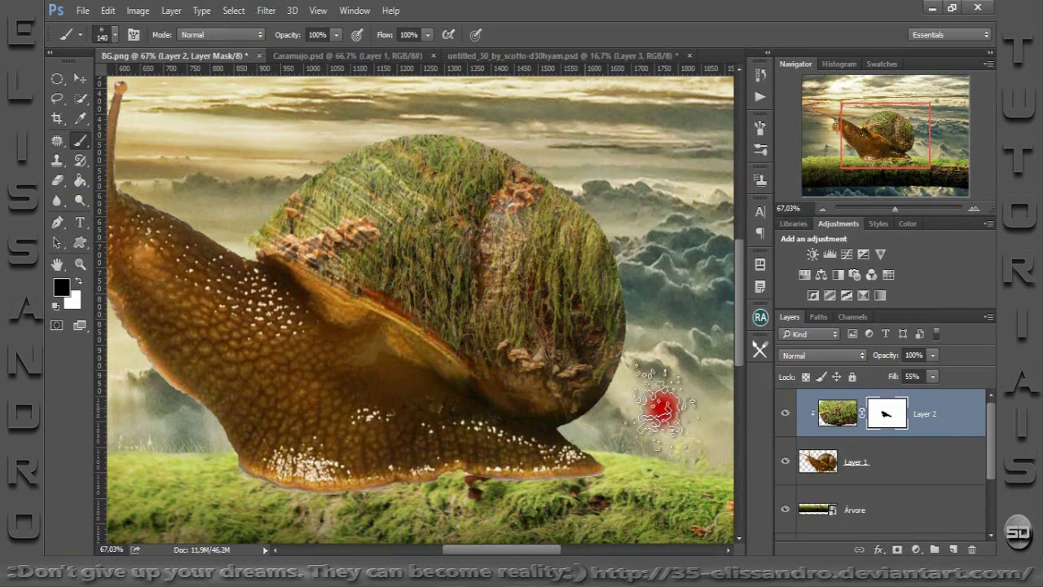
left_click(895, 370)
left_click_drag(899, 377, 911, 377)
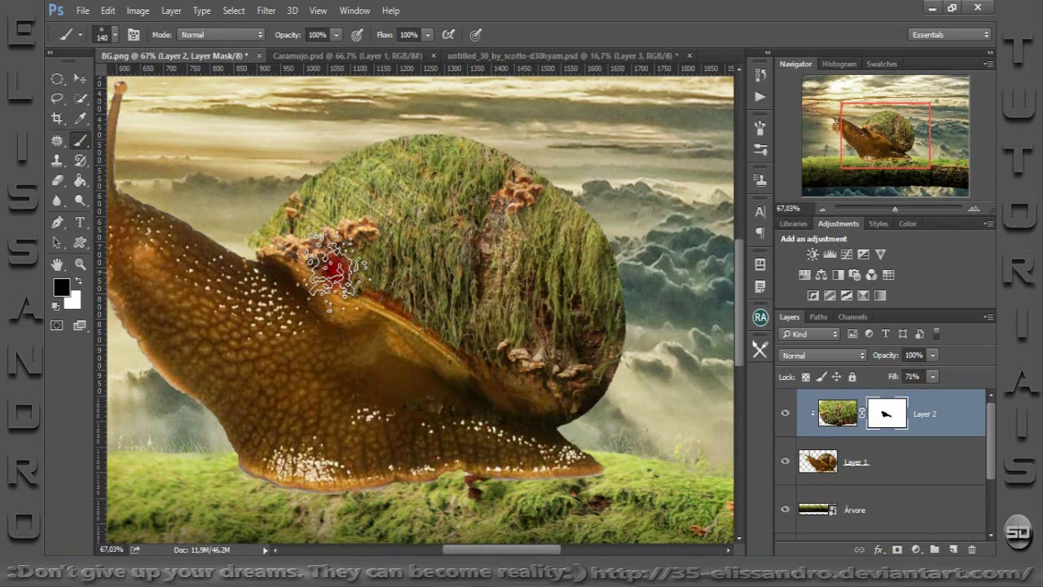
left_click(819, 465)
left_click_drag(864, 133, 844, 130)
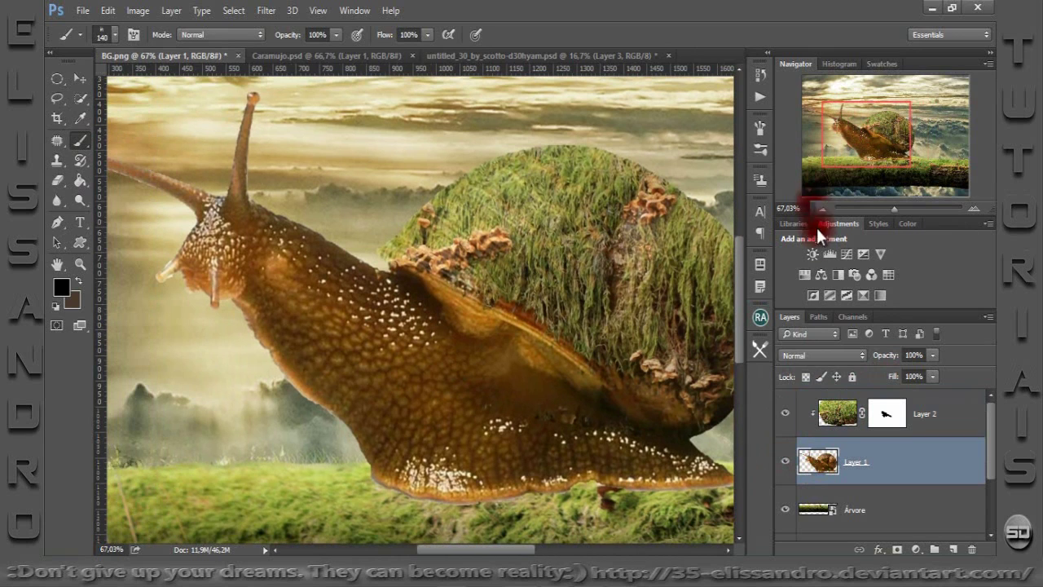
Add a clipped Hue/Saturation adjustment at -31 saturation to the snail body, then return to untitled_30.
left_click(812, 279)
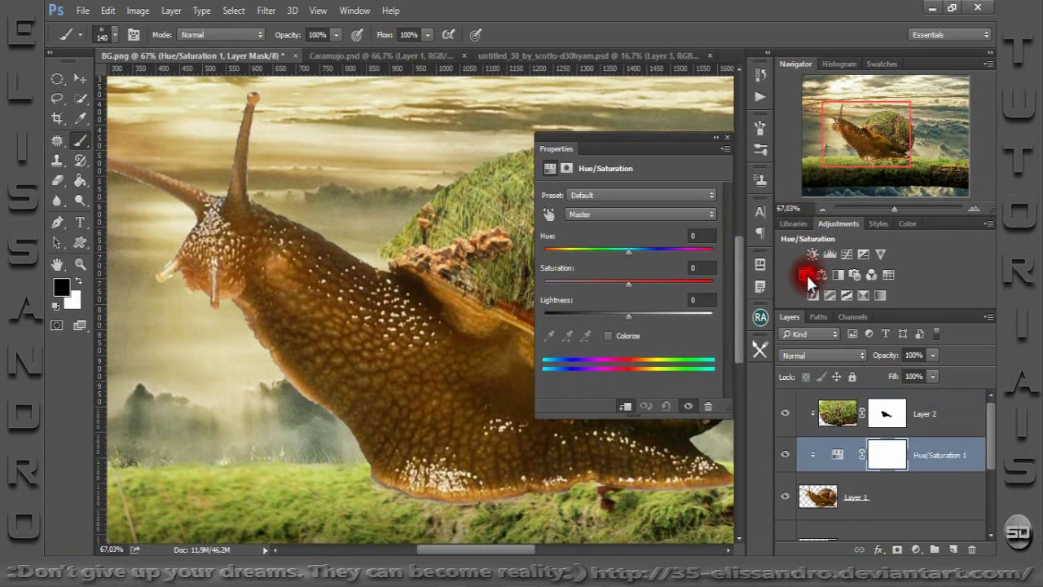
left_click_drag(628, 284, 600, 286)
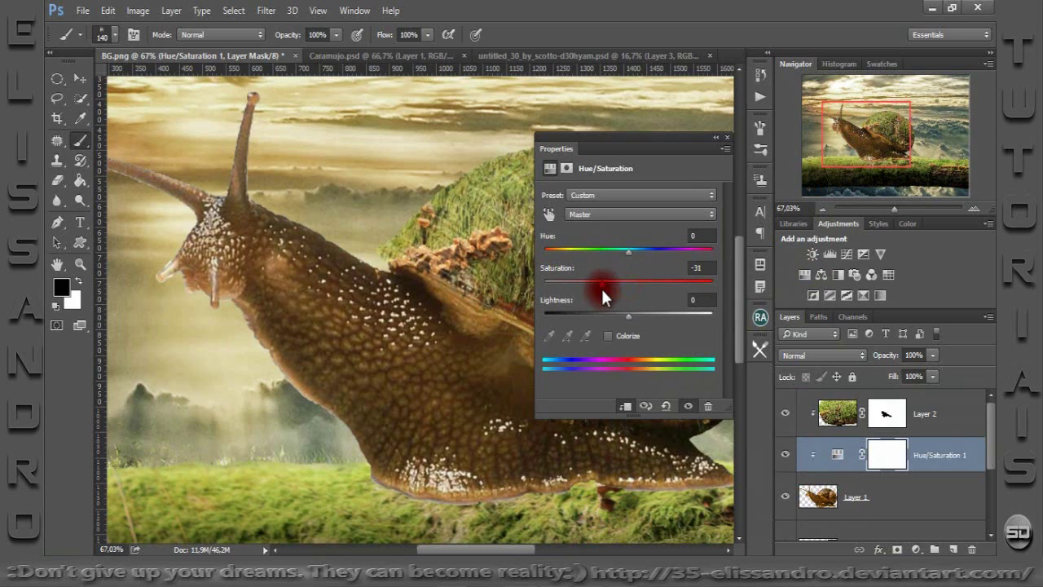
left_click(723, 137)
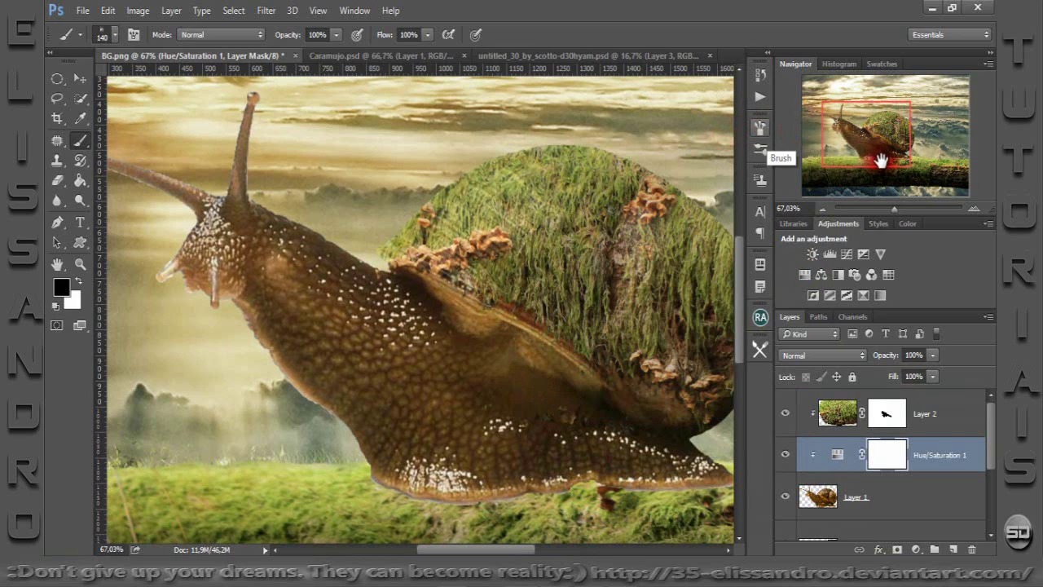
left_click_drag(890, 216, 885, 210)
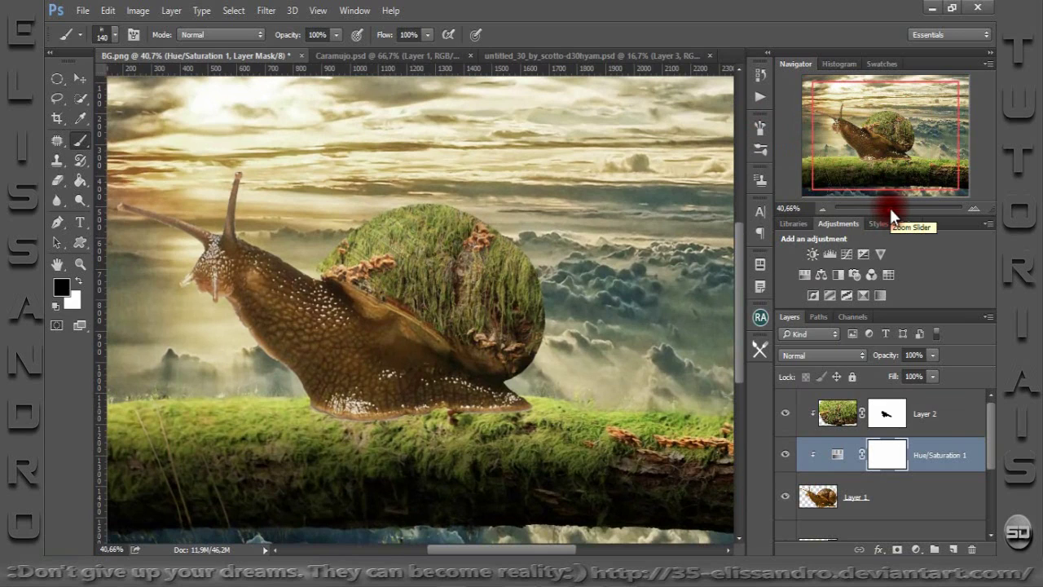
left_click(954, 407)
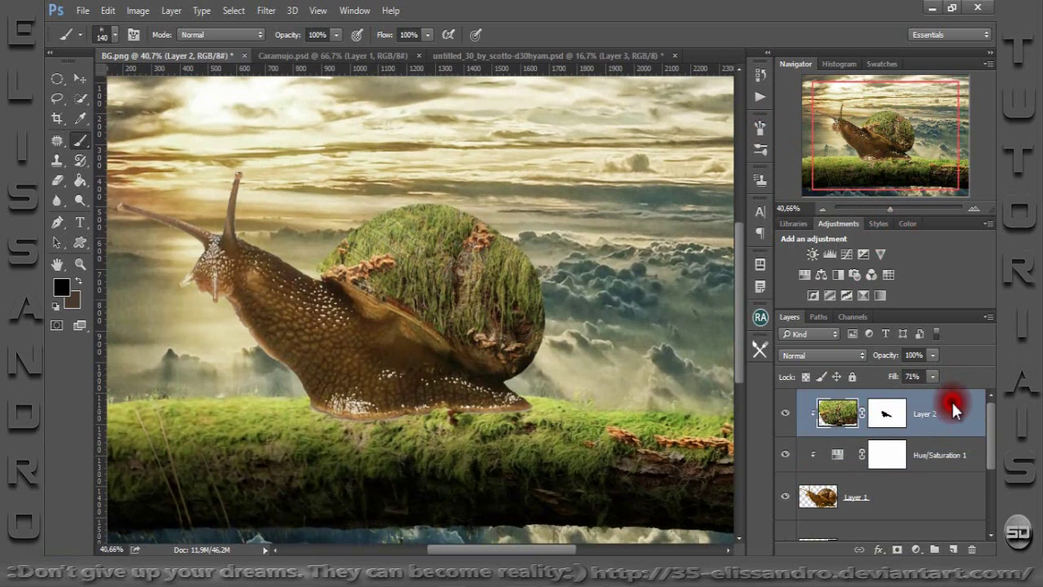
left_click(514, 56)
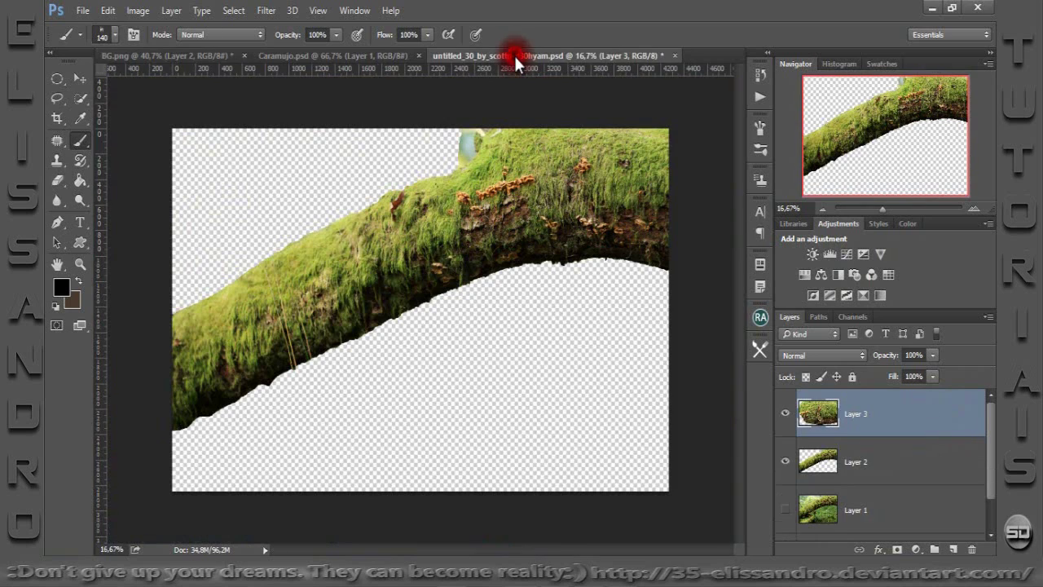
Close untitled_30 and Caramujo.psd without saving, and open Photoshopart Essencial iguana.jpg.
left_click(675, 56)
left_click(522, 234)
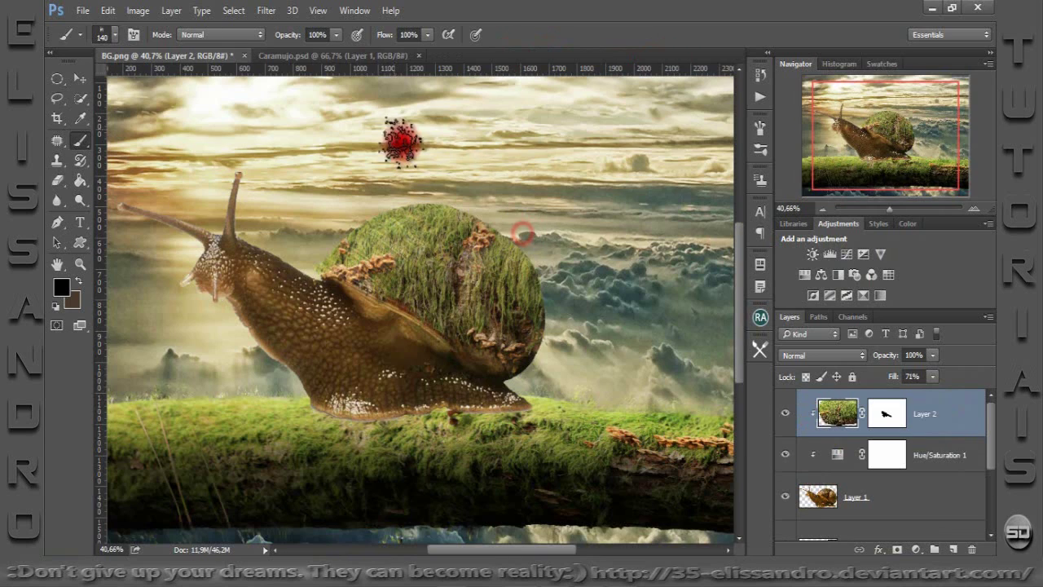
left_click(352, 57)
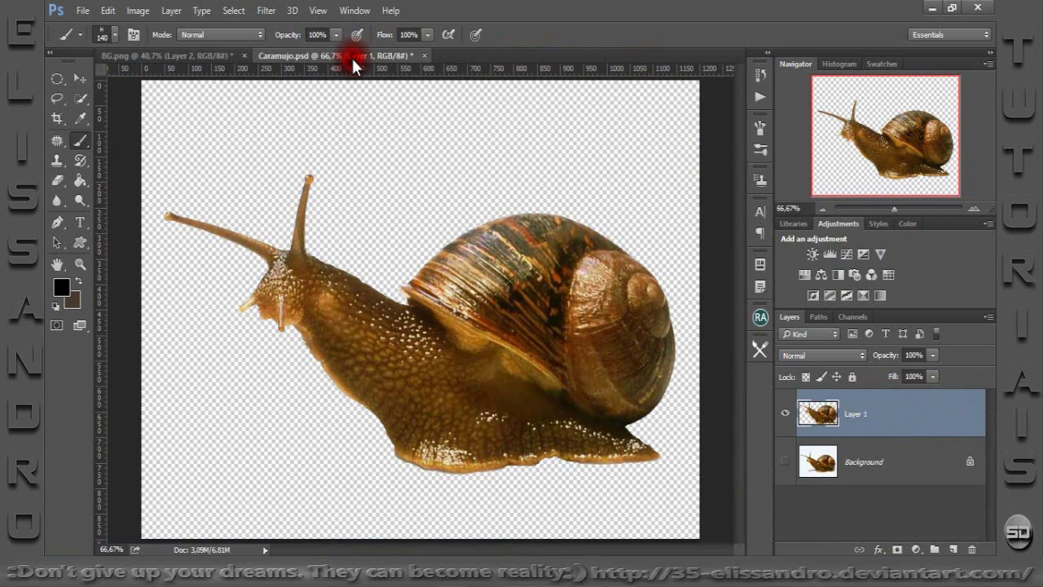
left_click(425, 56)
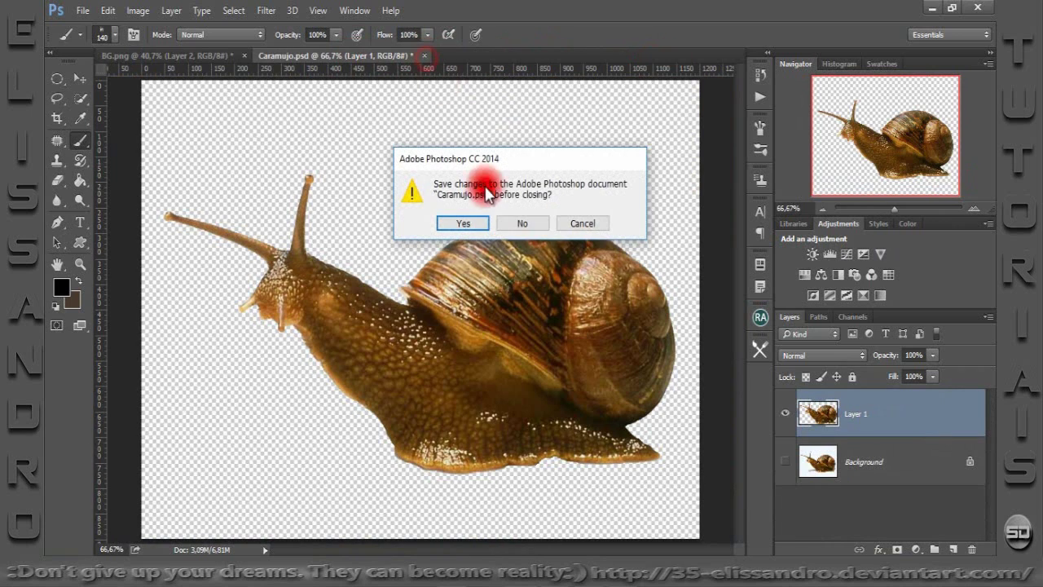
left_click(522, 227)
left_click_drag(531, 281, 329, 55)
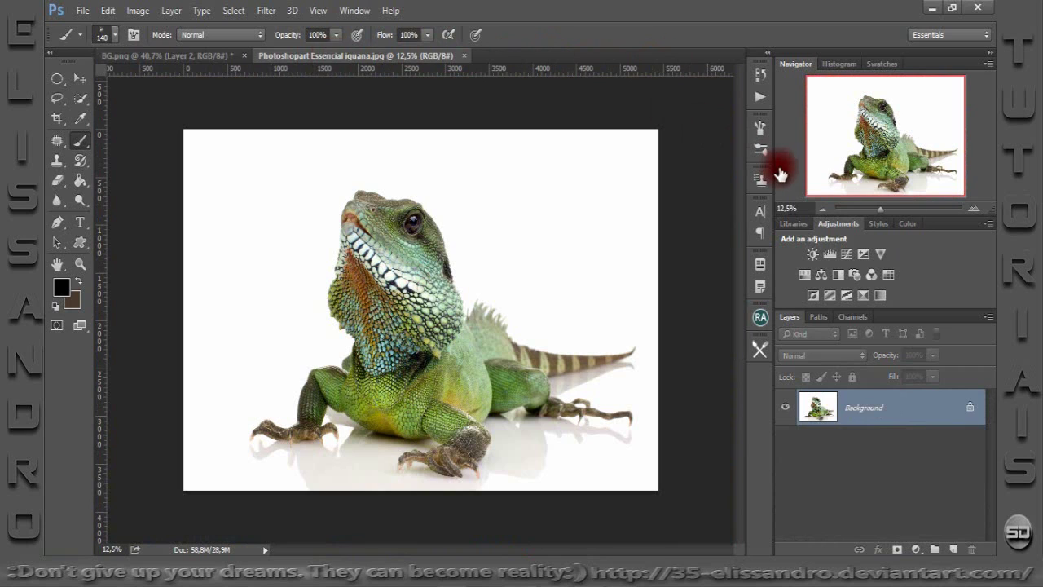
Duplicate the iguana Background and set up a white, soft round 183 px brush.
left_click_drag(884, 212, 889, 214)
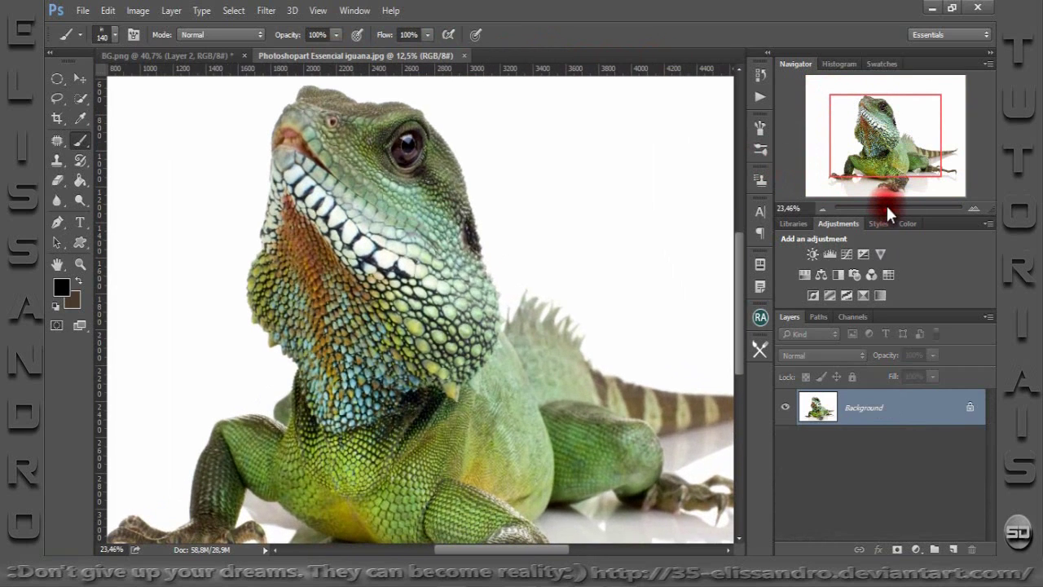
key("ctrl+j")
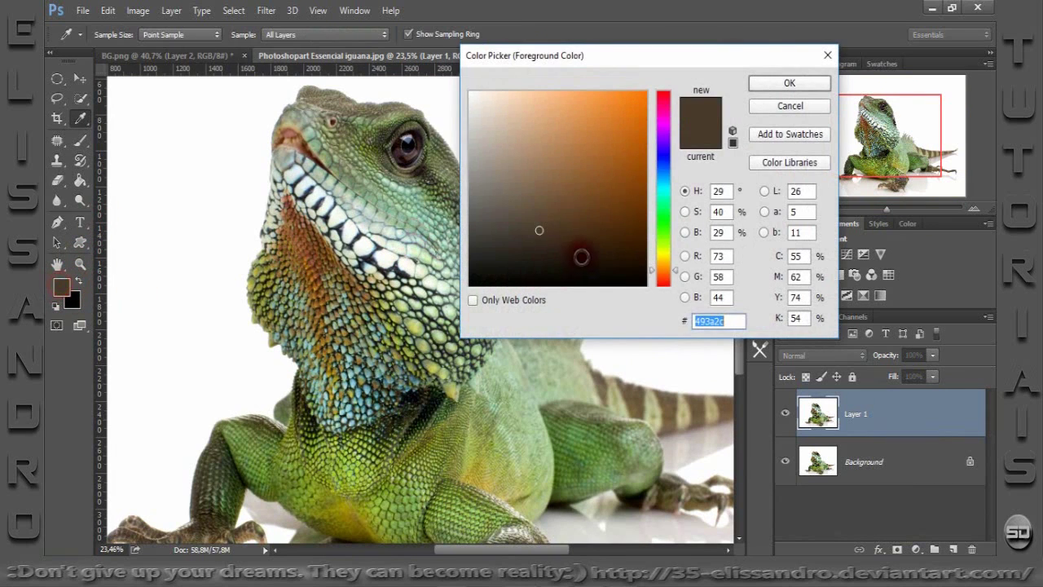
left_click_drag(495, 181, 436, 54)
left_click(753, 82)
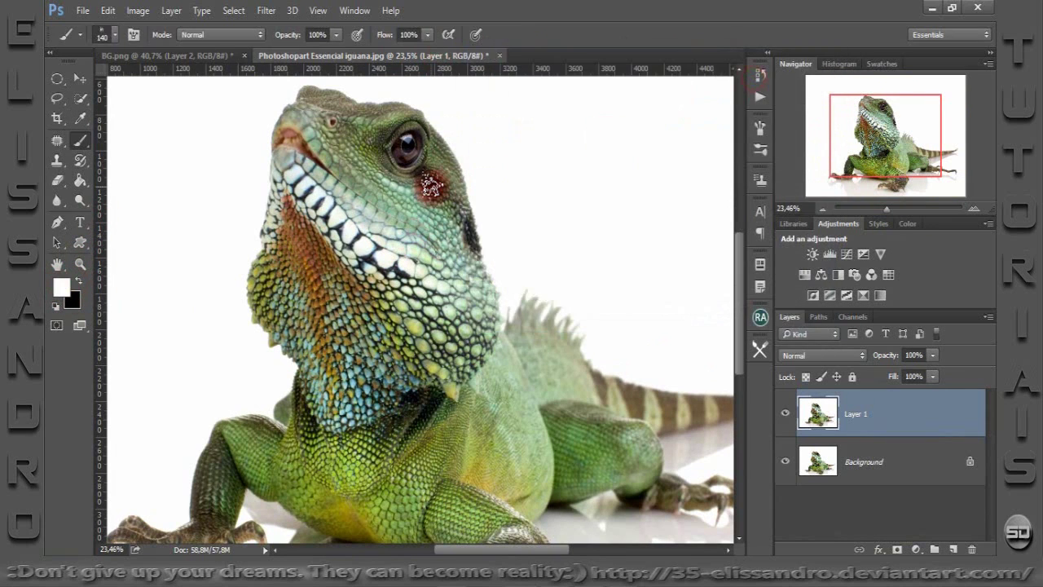
right_click(419, 184)
left_click(378, 212)
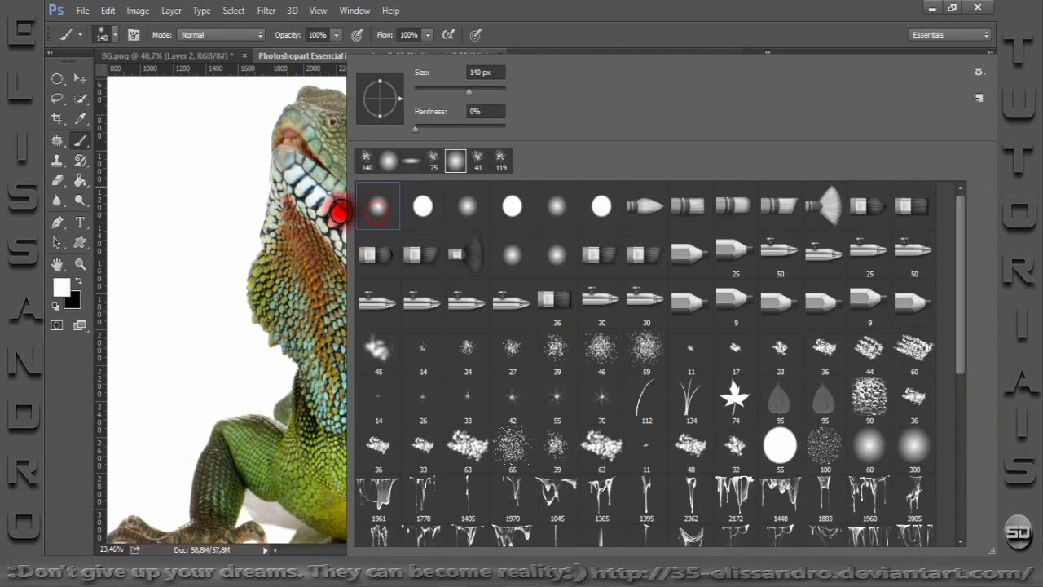
right_click(343, 216, "alt")
left_click_drag(343, 215, 341, 211)
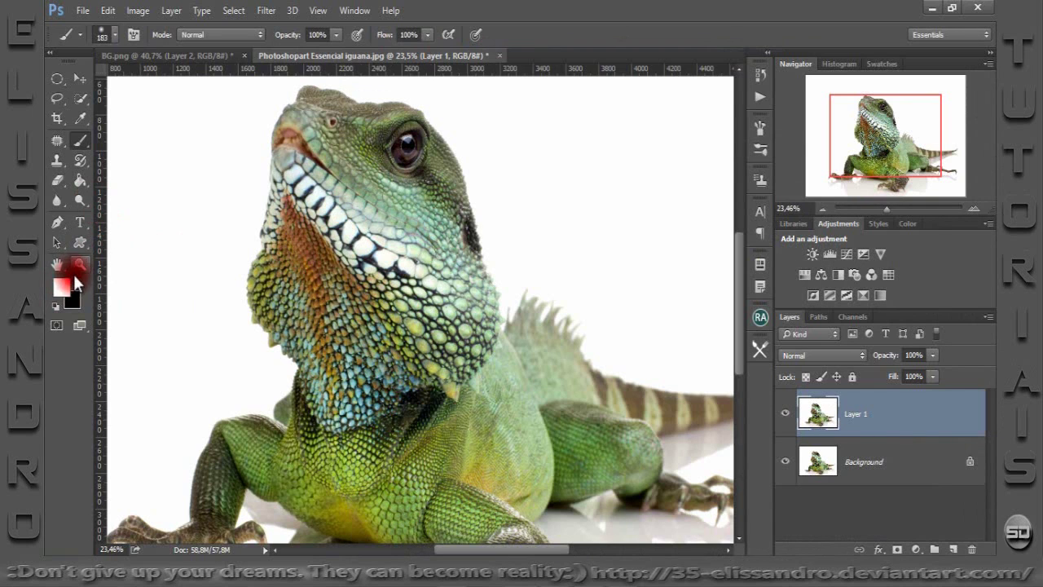
Paint the iguana's eye in Quick Mask and invert the resulting selection.
left_click(58, 322)
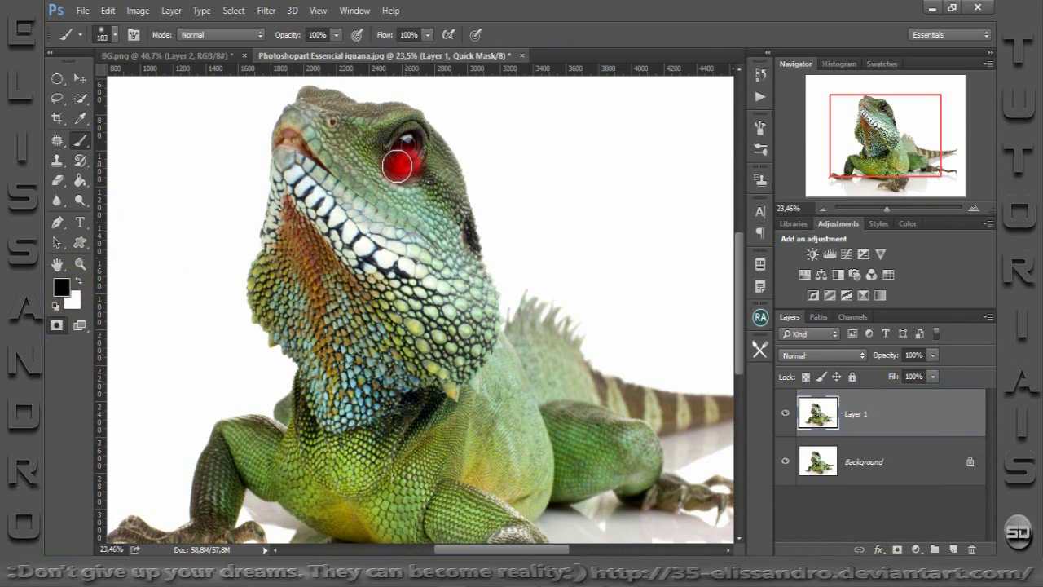
mouse_move(397, 165)
left_mouse_down()
mouse_move(387, 142)
mouse_move(426, 159)
mouse_move(384, 147)
left_mouse_up()
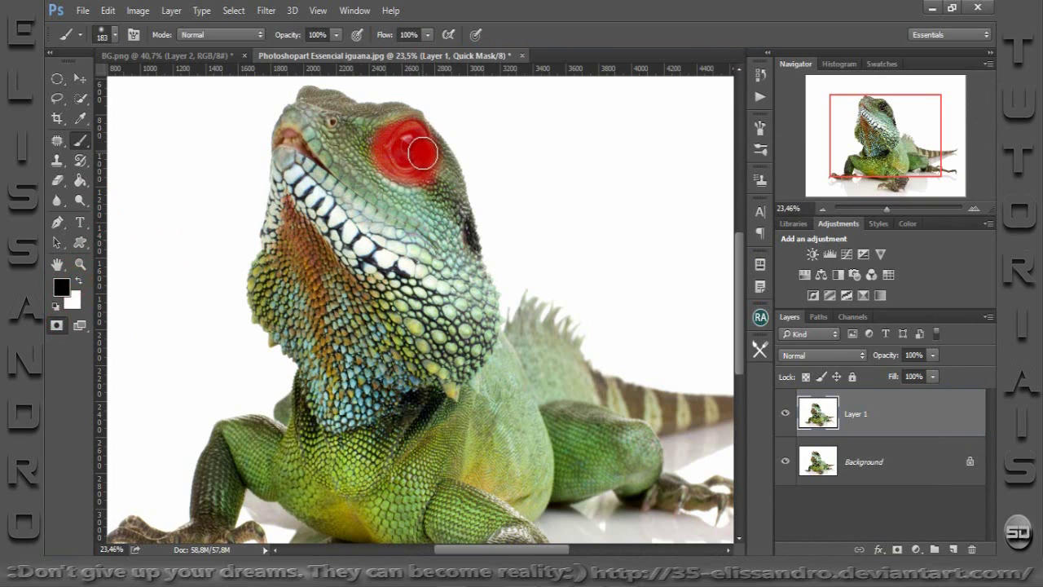
left_click(59, 325)
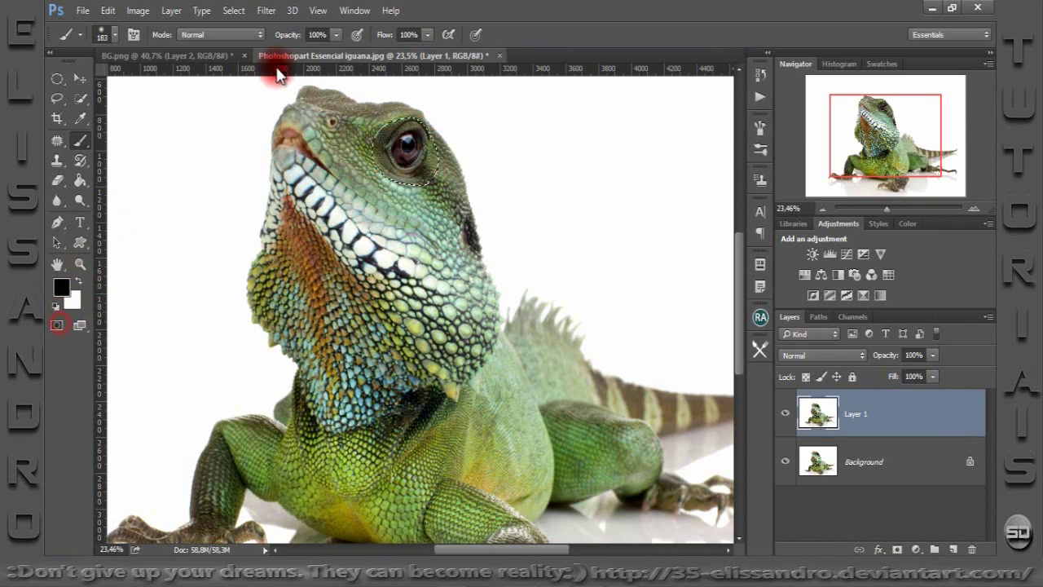
left_click(221, 10)
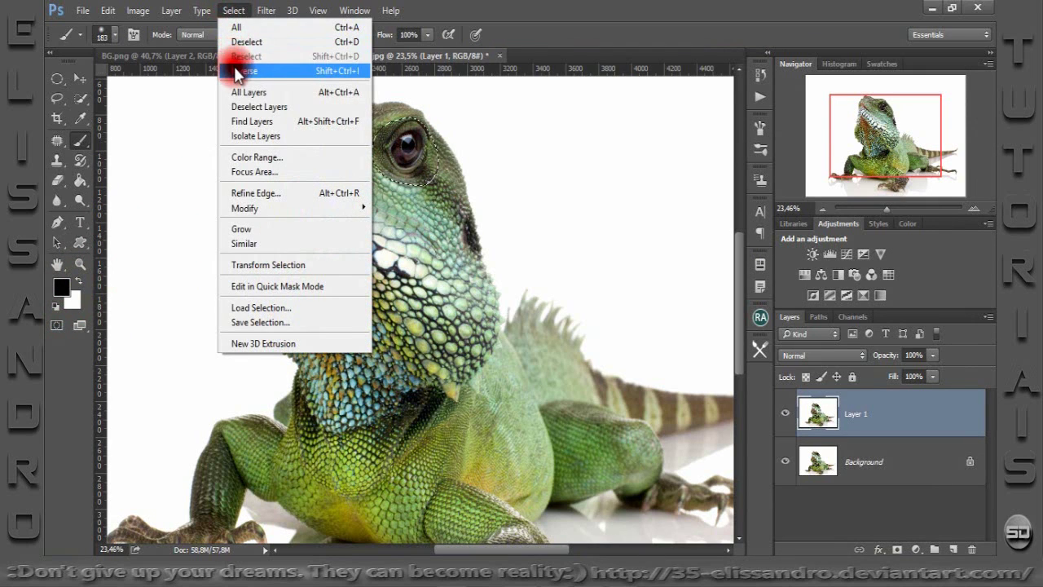
left_click(235, 67)
Copy the eye onto a new layer, scale it proportionally to about 23.72%, and place it on the snail's head.
key("ctrl+j")
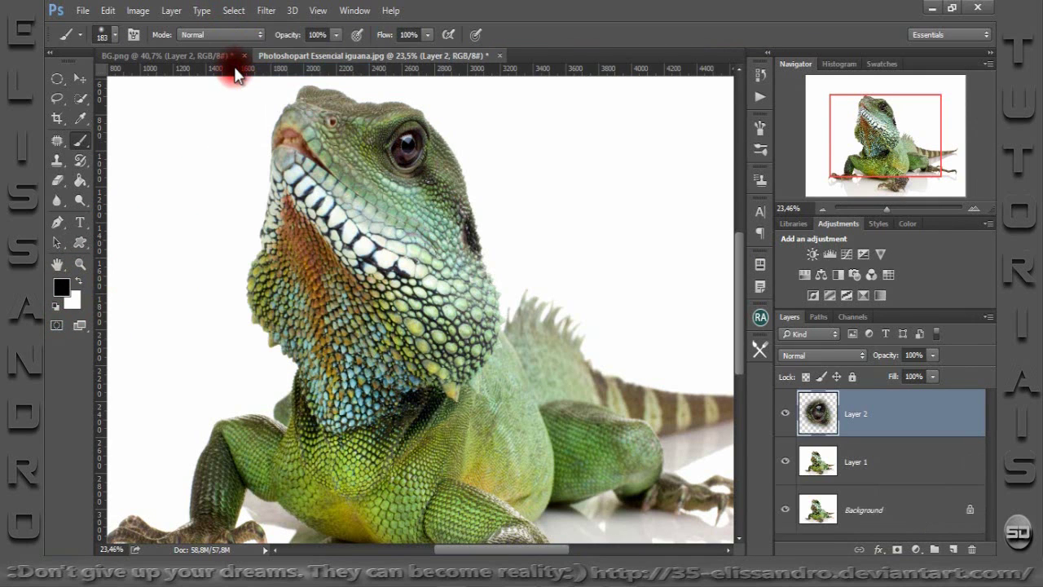
left_click(75, 77)
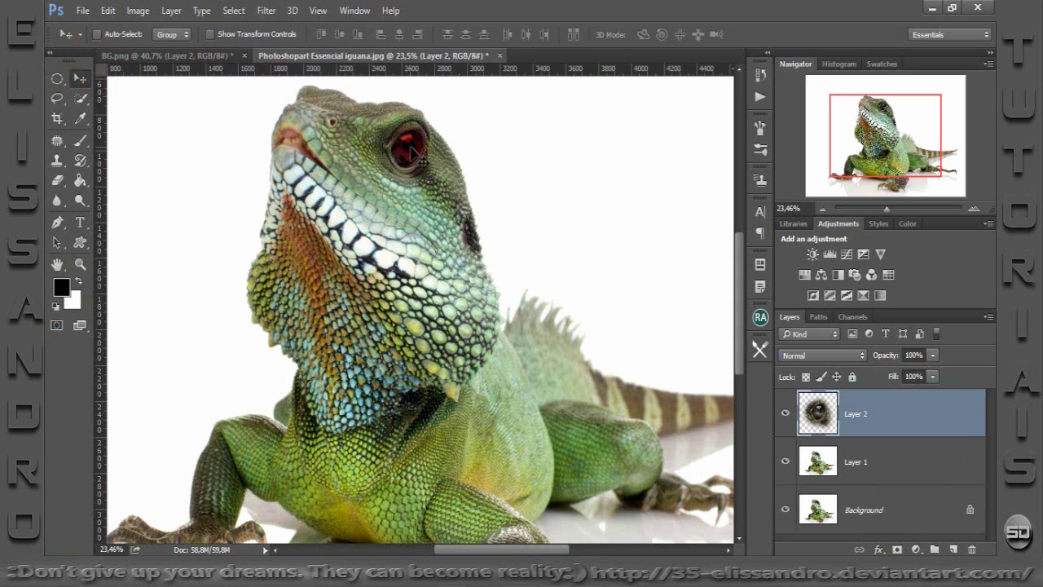
mouse_move(406, 147)
left_mouse_down()
mouse_move(188, 98)
mouse_move(172, 67)
mouse_move(236, 281)
left_mouse_up()
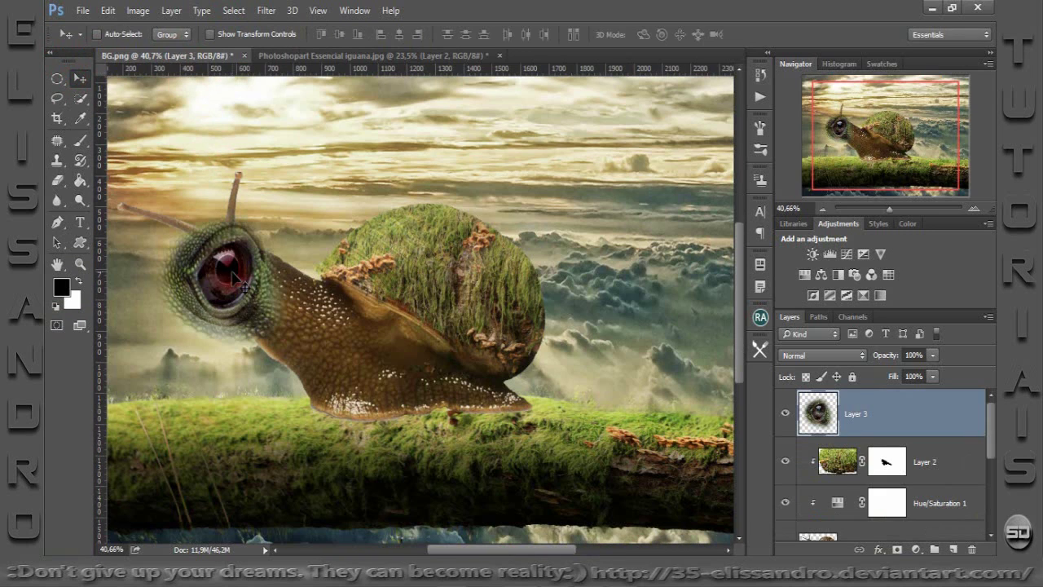
key("ctrl+t")
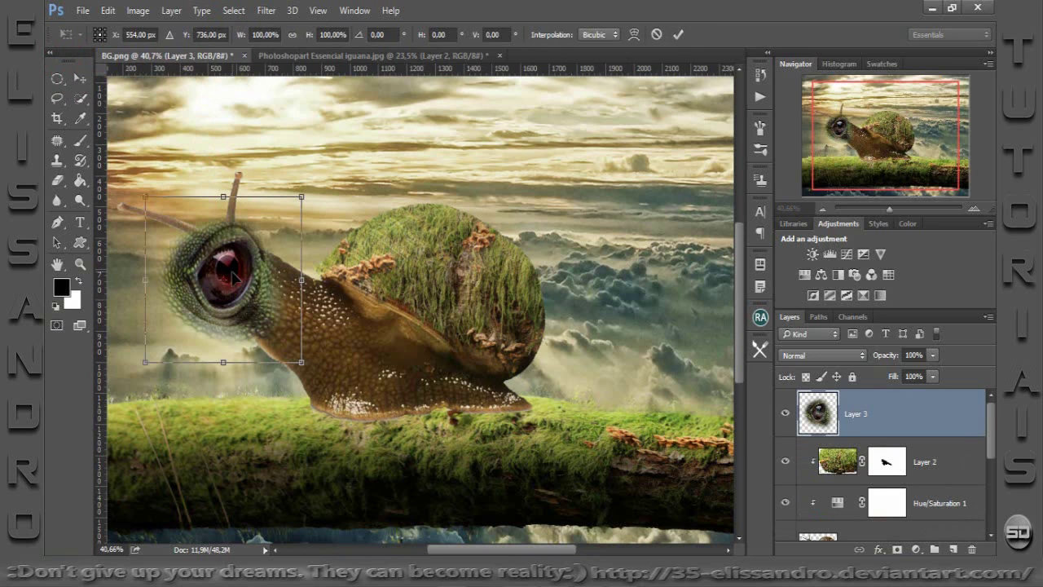
left_click(287, 62)
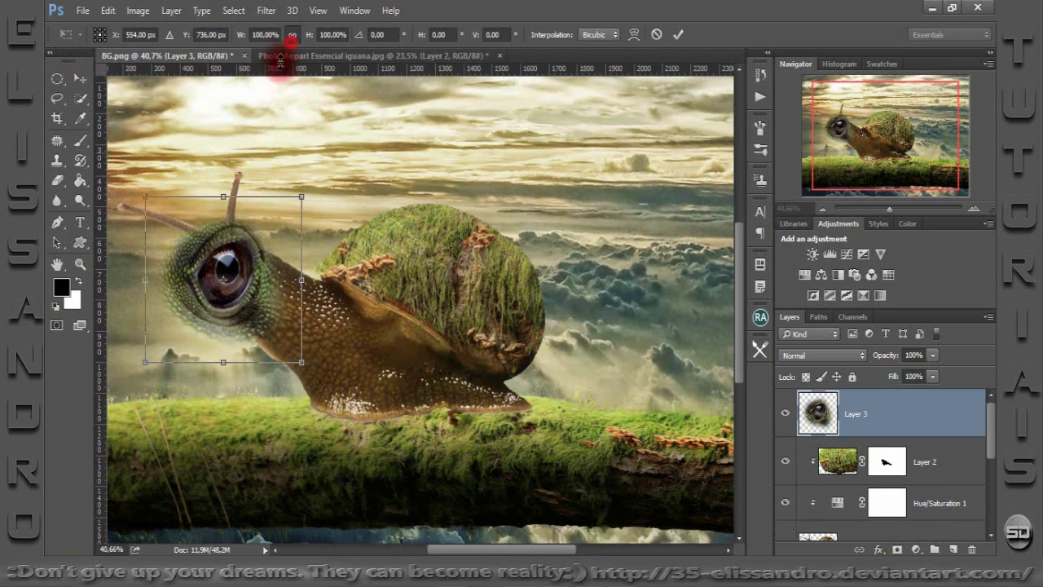
mouse_move(145, 197)
left_mouse_down()
mouse_move(217, 249)
mouse_move(256, 311)
left_mouse_up()
left_click(295, 346)
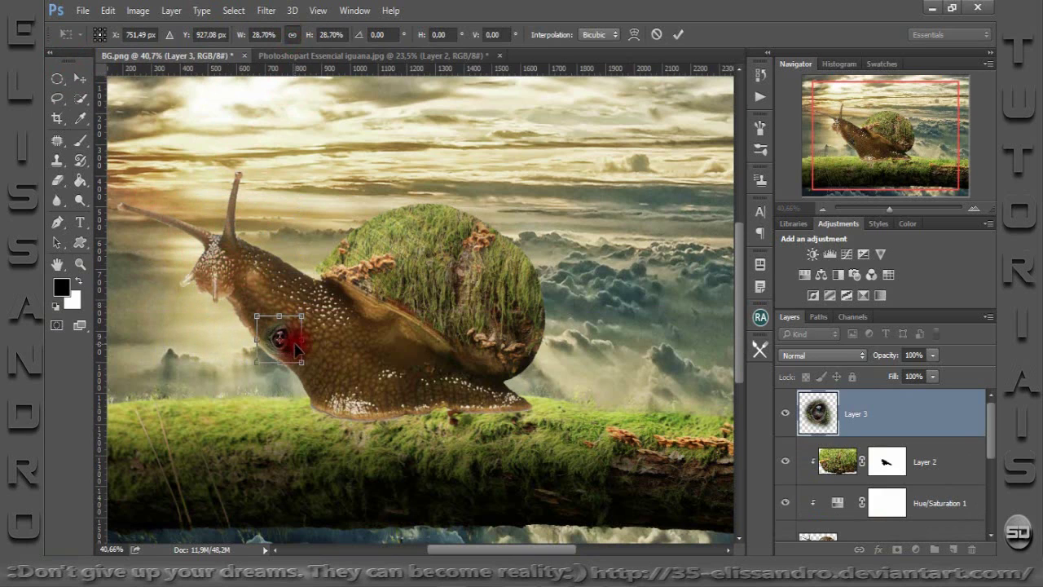
mouse_move(291, 343)
left_mouse_down()
mouse_move(251, 263)
mouse_move(258, 249)
left_mouse_up()
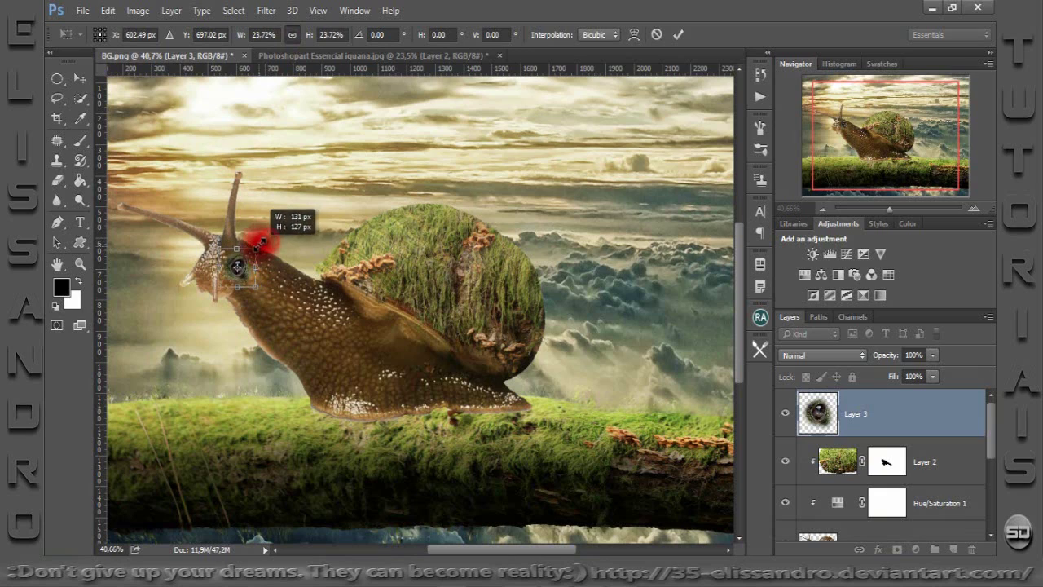
Rotate the eye about -14° to follow the head and commit the transform.
left_click_drag(897, 211, 828, 148)
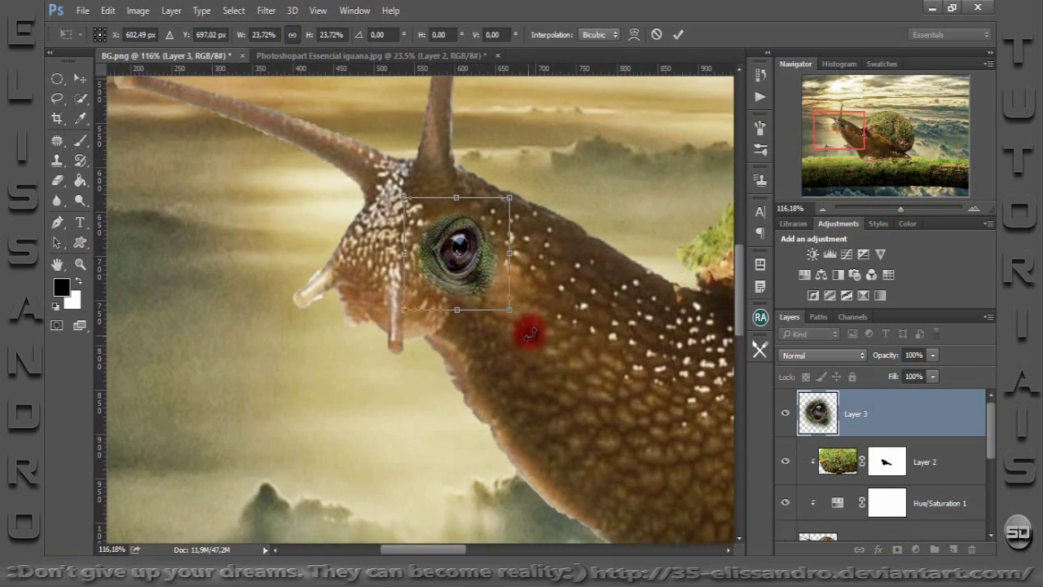
left_click_drag(528, 329, 548, 319)
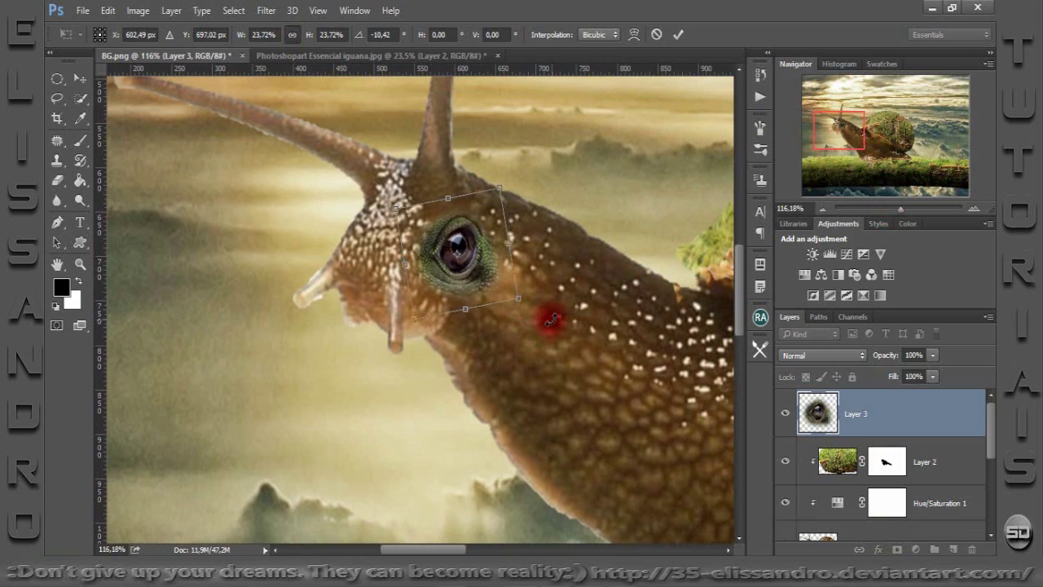
mouse_move(488, 265)
left_mouse_down()
mouse_move(489, 277)
mouse_move(499, 271)
left_mouse_up()
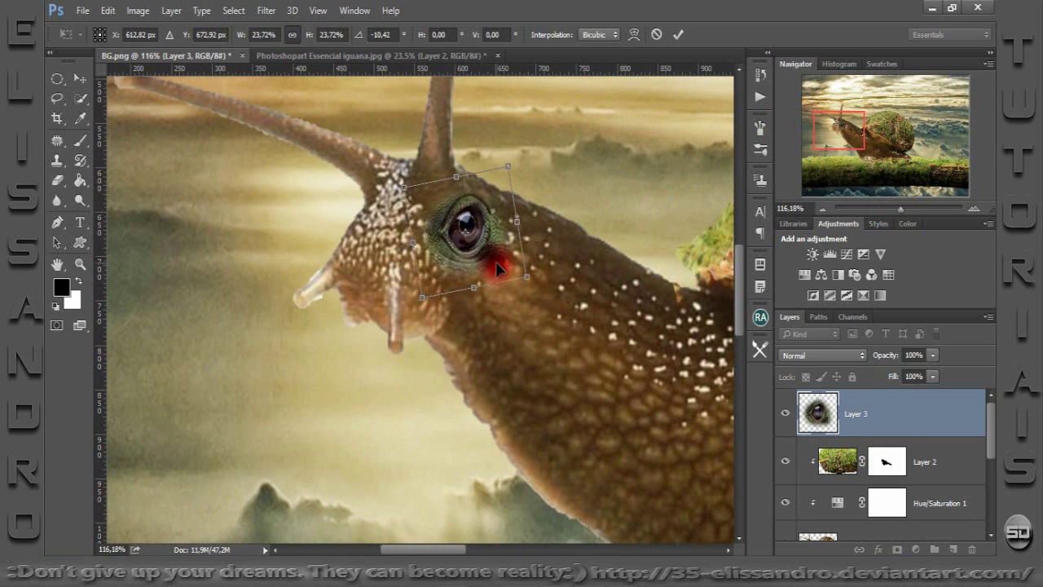
left_click_drag(571, 268, 575, 271)
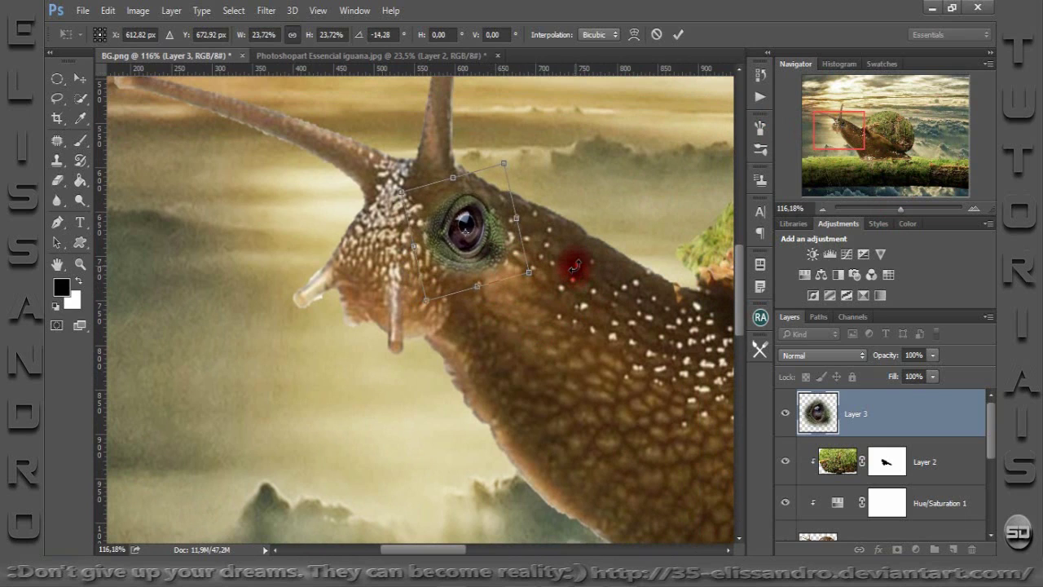
left_click(678, 34)
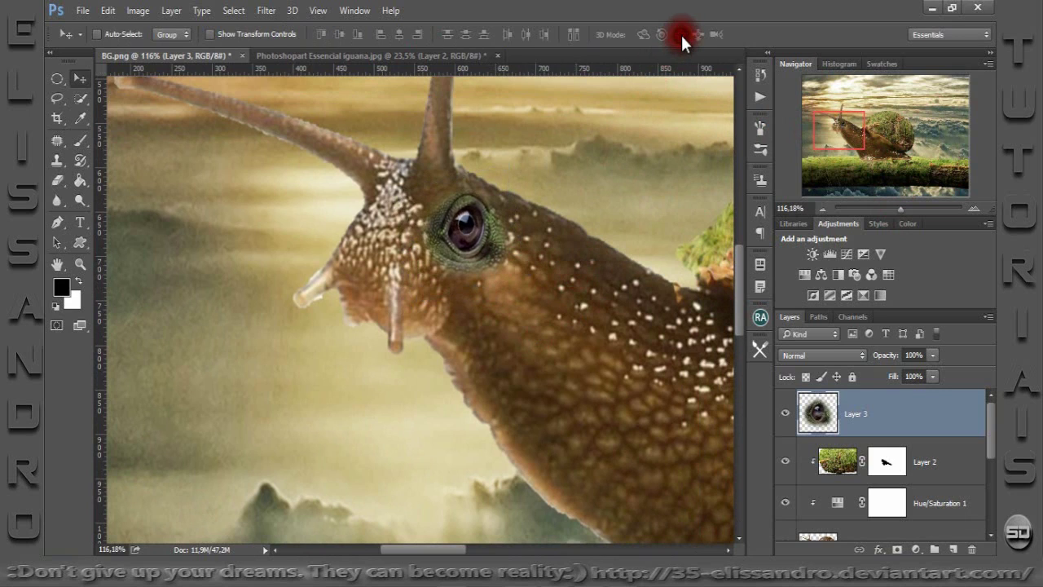
Colorize the eye with a Hue/Saturation layer clipped to Layer 3, Hue 42 and Saturation 36.
left_click(802, 274)
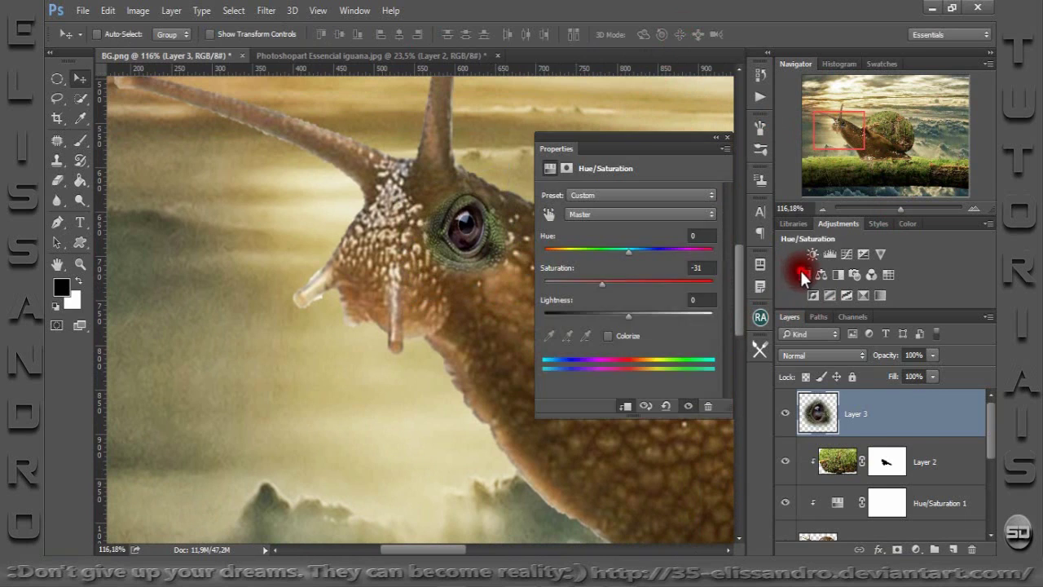
left_click(624, 408)
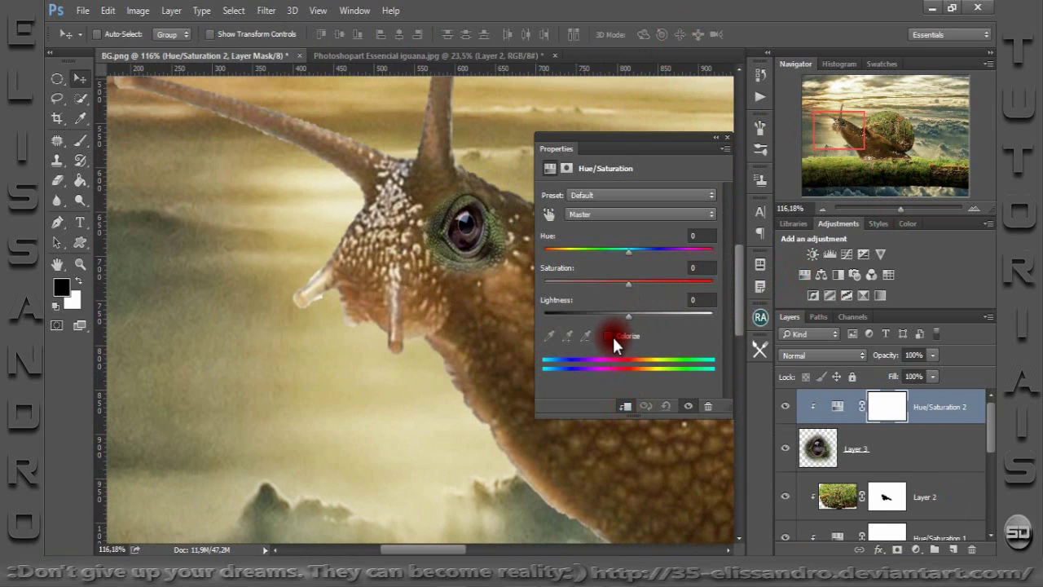
left_click(612, 336)
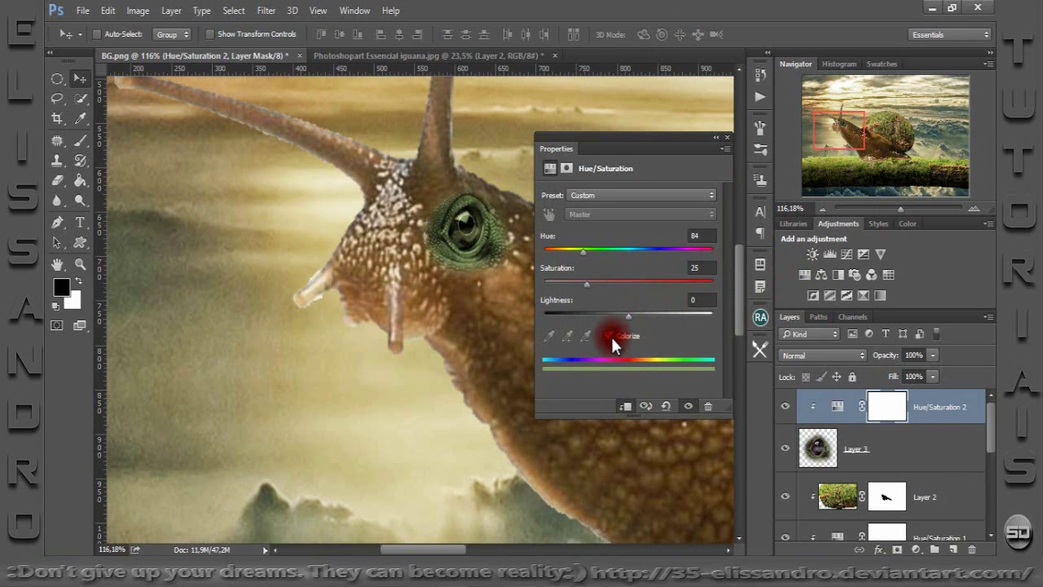
left_click(611, 335)
mouse_move(623, 284)
left_mouse_down()
mouse_move(576, 285)
mouse_move(634, 278)
left_mouse_up()
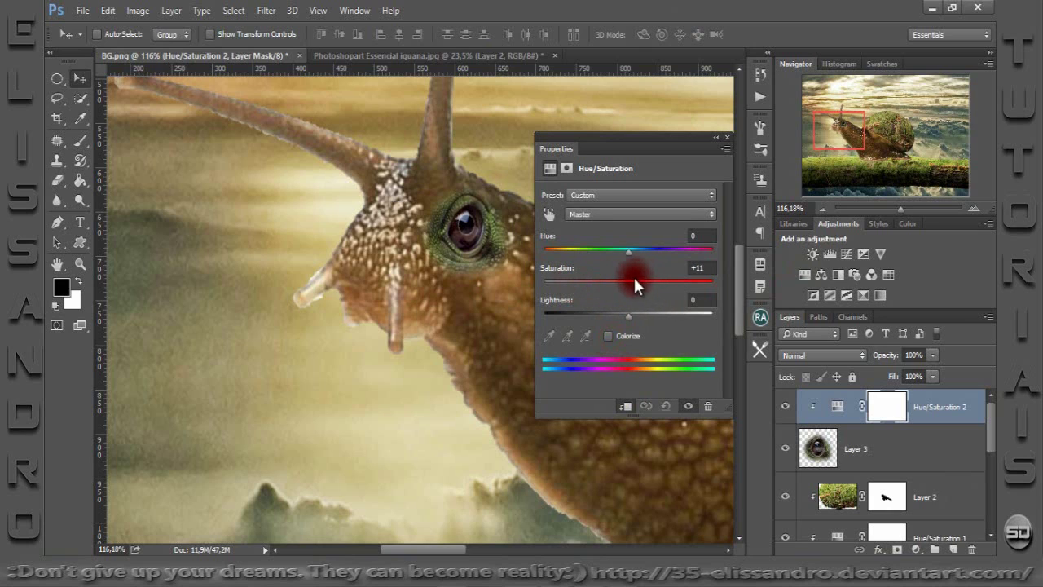
left_click(609, 337)
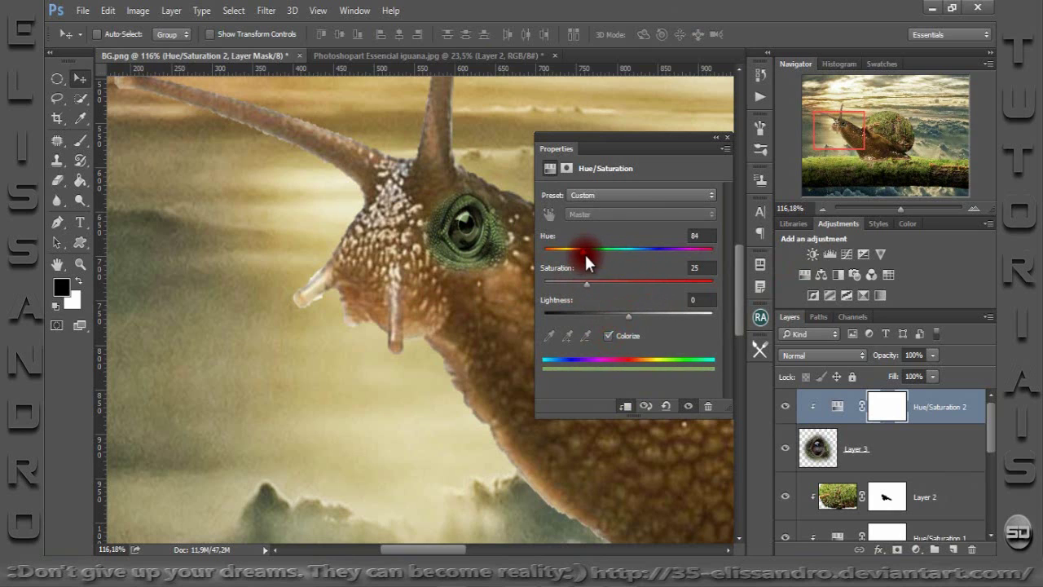
left_click_drag(581, 252, 562, 254)
mouse_move(606, 278)
left_mouse_down()
mouse_move(621, 277)
mouse_move(609, 278)
left_mouse_up()
left_click(727, 148)
left_click(911, 205)
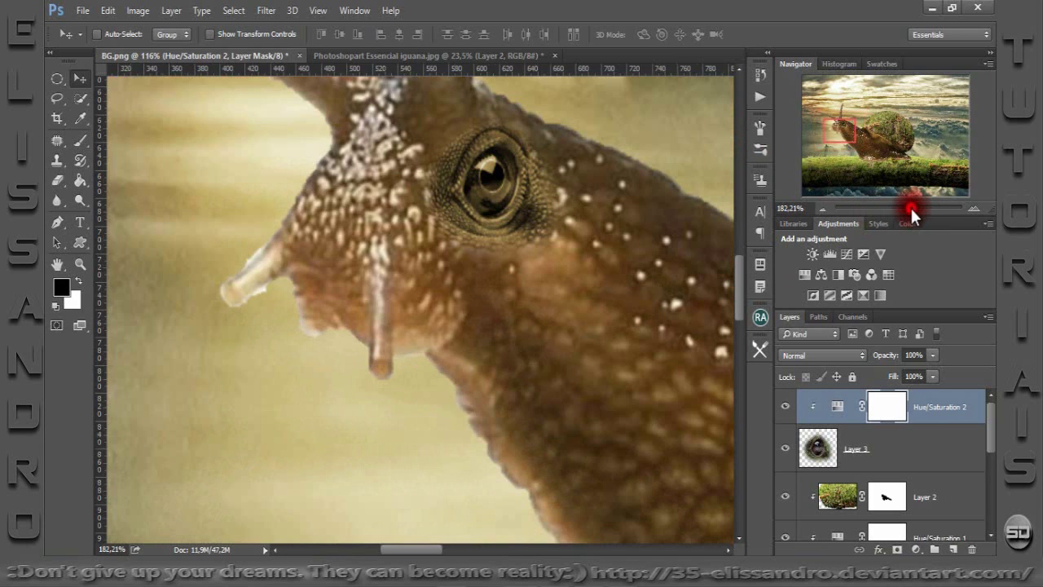
Add a mask to the eye layer and set a soft 55 px brush at ~70% flow, ~50% opacity.
left_click(818, 447)
left_click(897, 550)
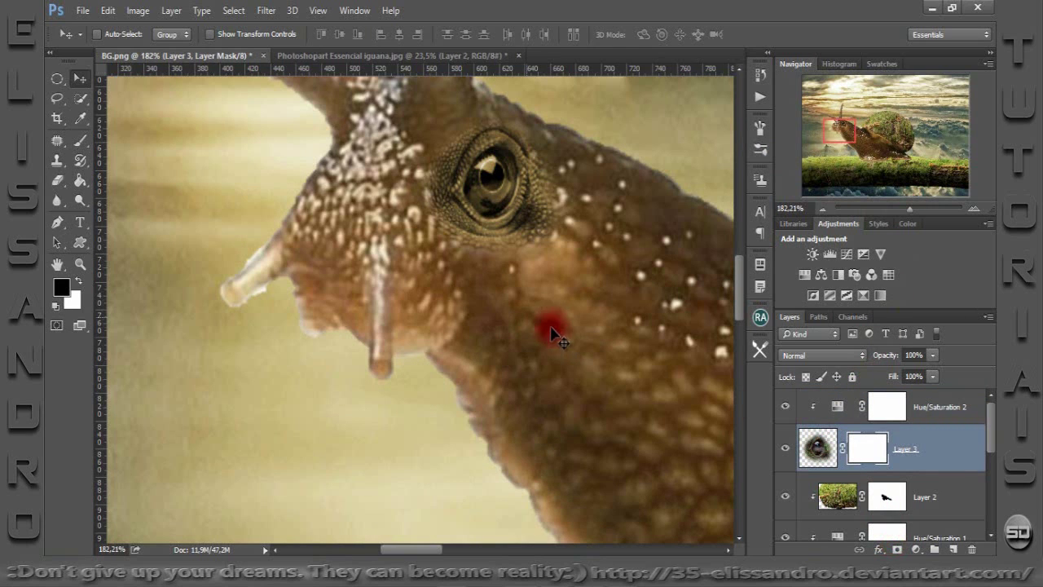
left_click(463, 290)
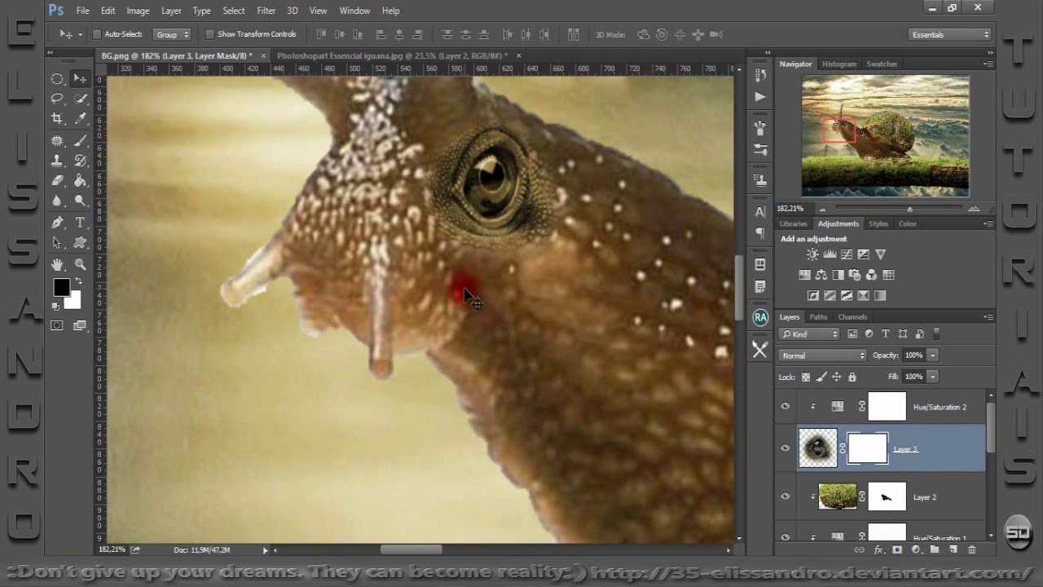
left_click(82, 144)
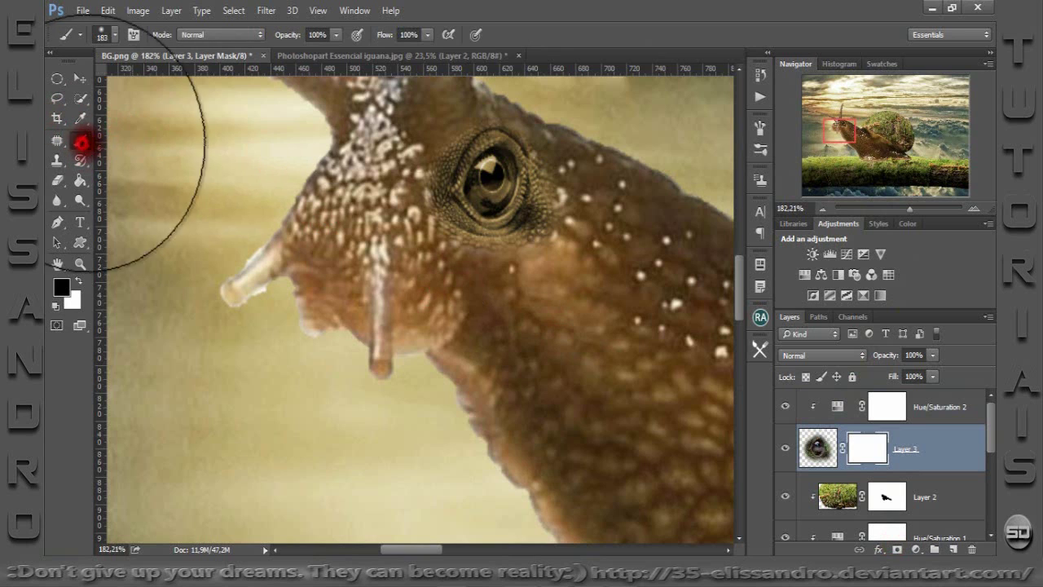
right_click(410, 225)
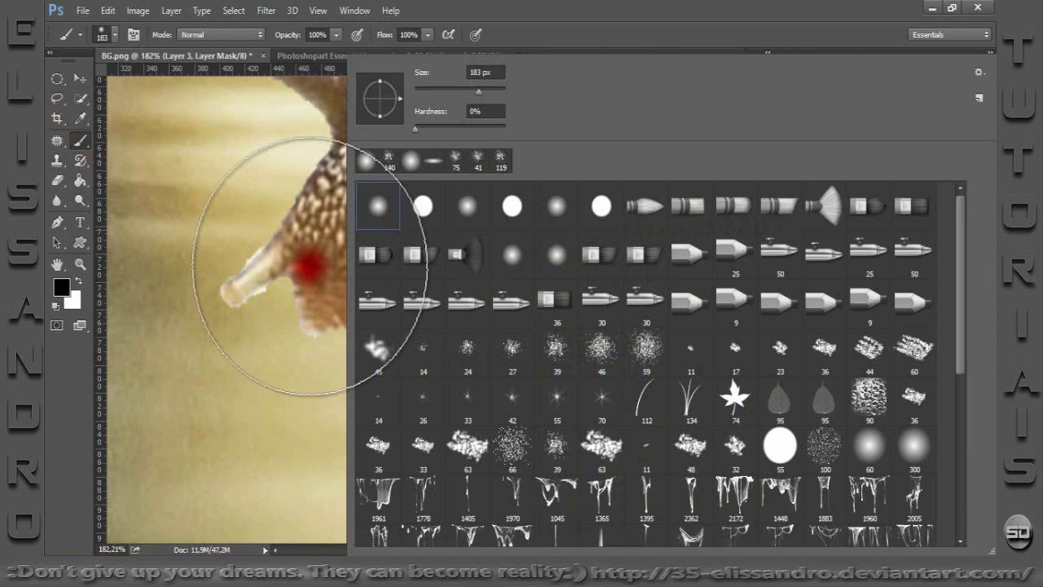
left_click_drag(308, 264, 192, 200)
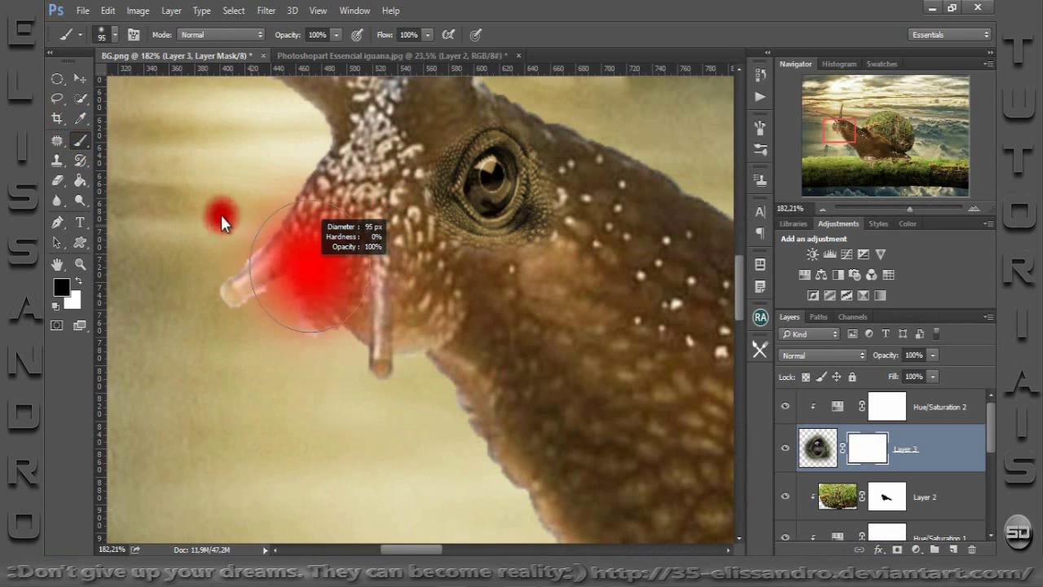
left_click_drag(450, 297, 431, 298)
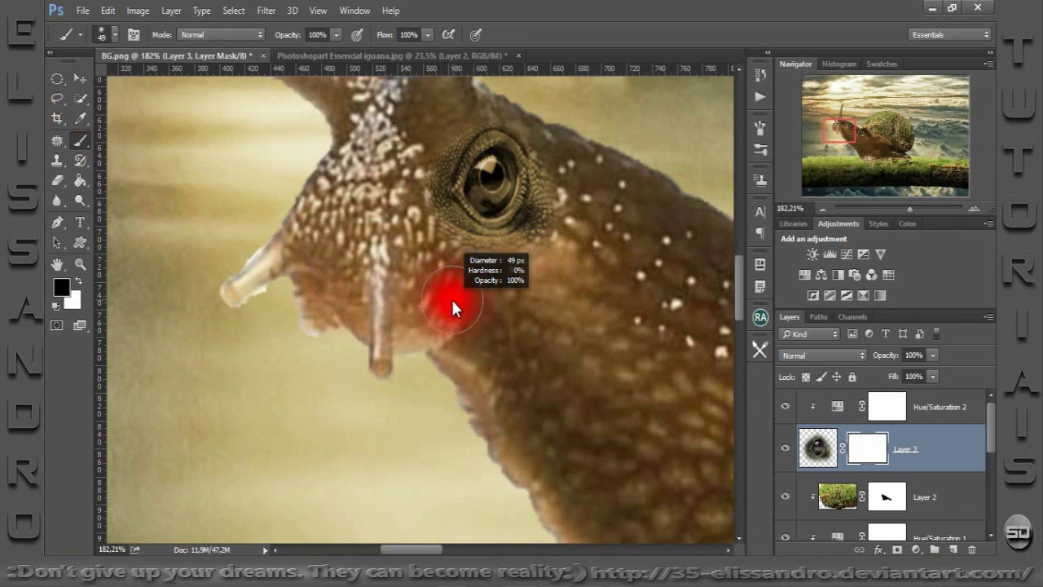
mouse_move(561, 252)
left_mouse_down()
mouse_move(589, 265)
mouse_move(571, 198)
mouse_move(582, 203)
left_mouse_up()
left_click_drag(387, 37, 369, 37)
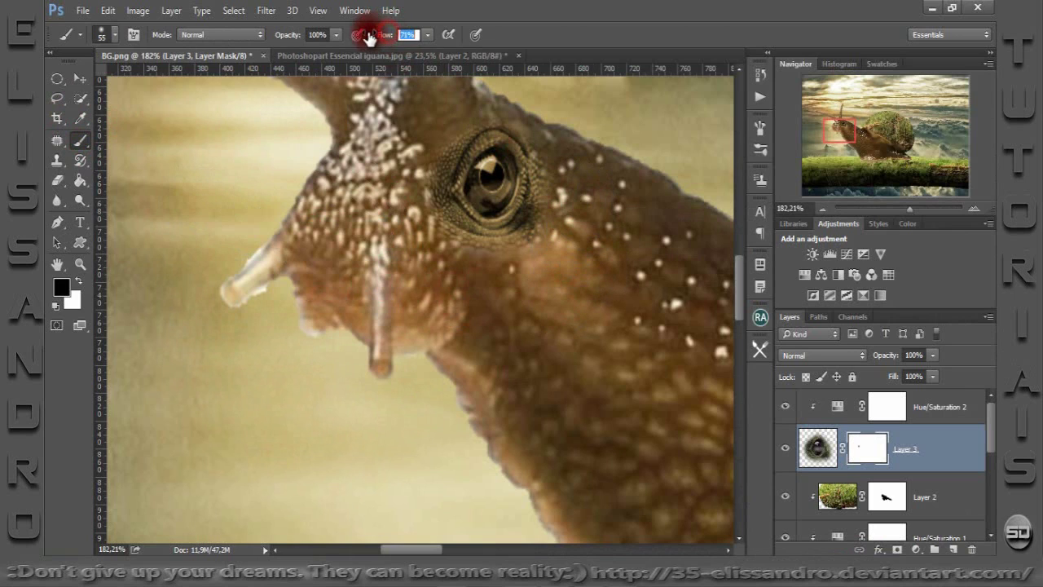
left_click_drag(287, 38, 266, 36)
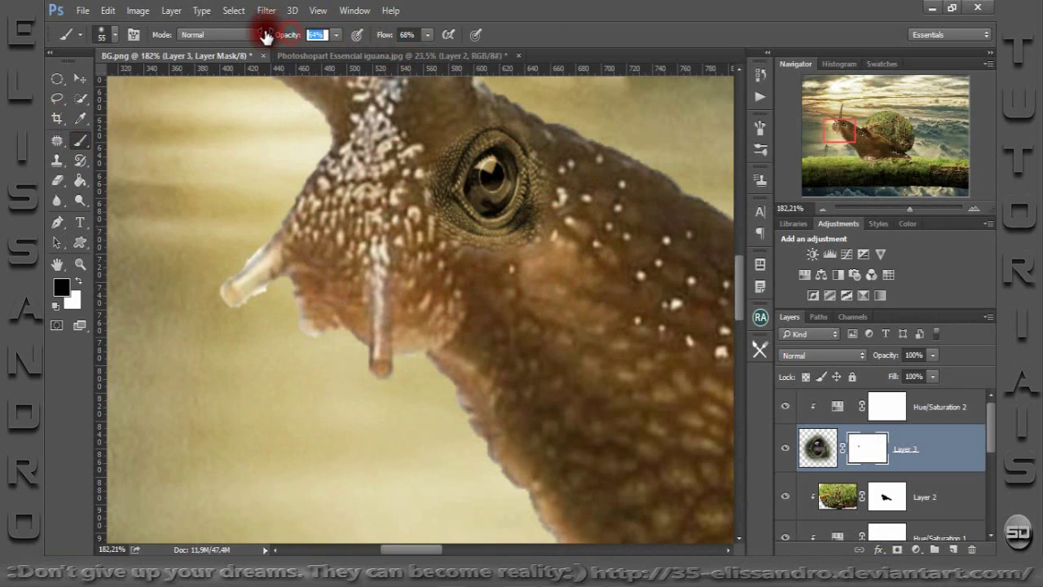
Paint the eye mask to blend the patch edge on the cheek and above the eye.
mouse_move(372, 221)
left_mouse_down()
mouse_move(418, 209)
mouse_move(415, 175)
left_mouse_up()
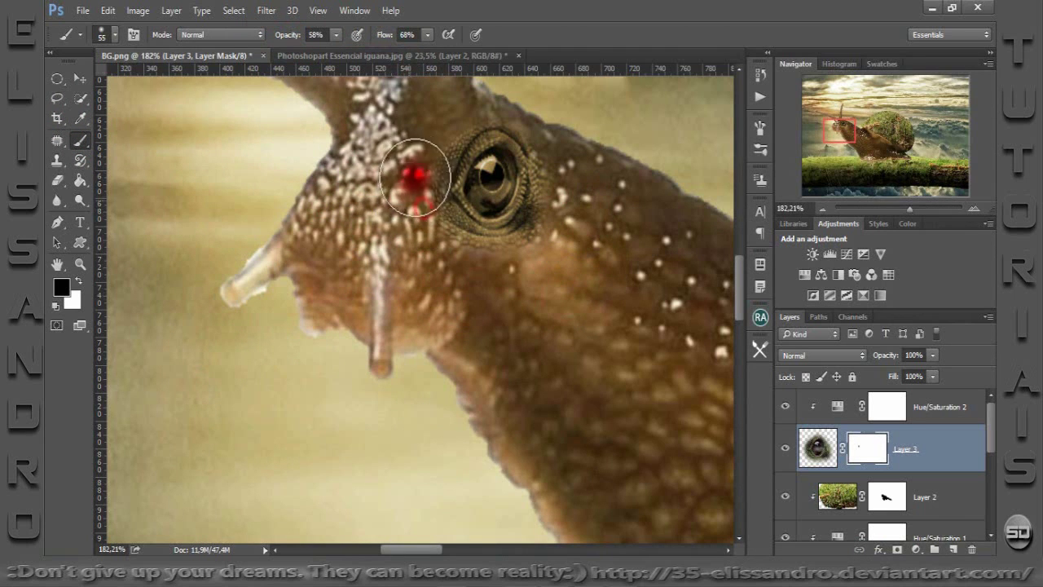
left_click(414, 242)
left_click_drag(414, 242, 426, 263)
left_click_drag(501, 274, 541, 261)
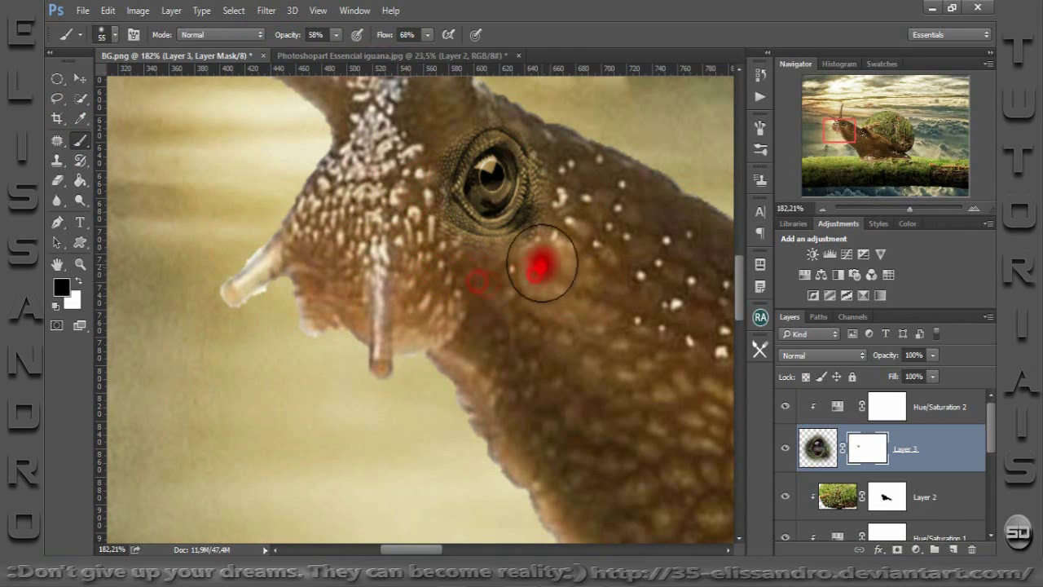
left_click(575, 144)
left_click_drag(573, 143, 547, 109)
left_click(568, 170)
left_click_drag(568, 170, 568, 149)
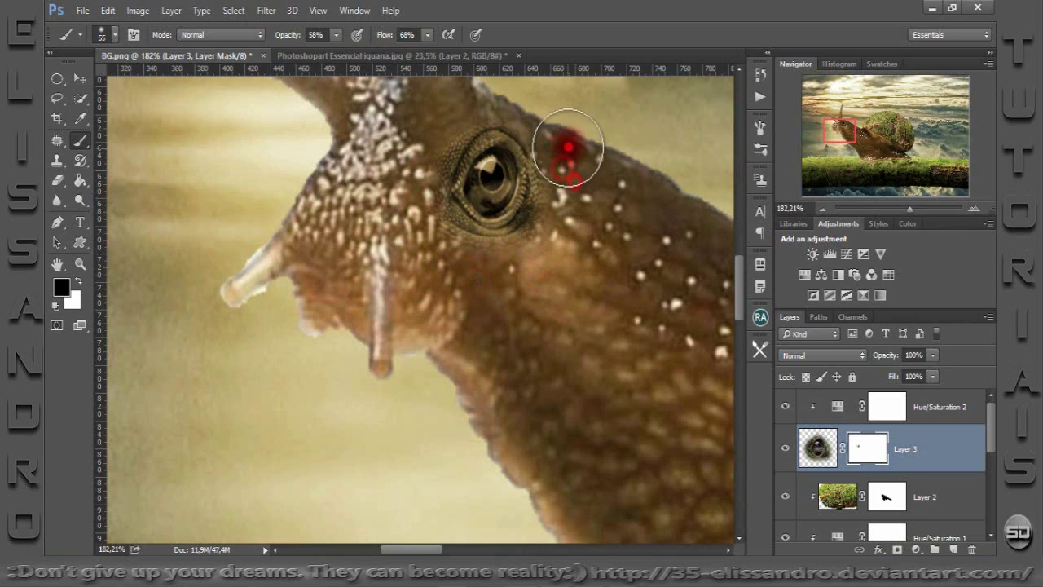
left_click(473, 88)
mouse_move(455, 104)
left_mouse_down()
mouse_move(462, 118)
mouse_move(424, 143)
left_mouse_up()
Blend the remaining patch edges behind, below and right of the eye into the skin.
left_click(482, 101)
left_click(402, 203)
left_click(431, 235)
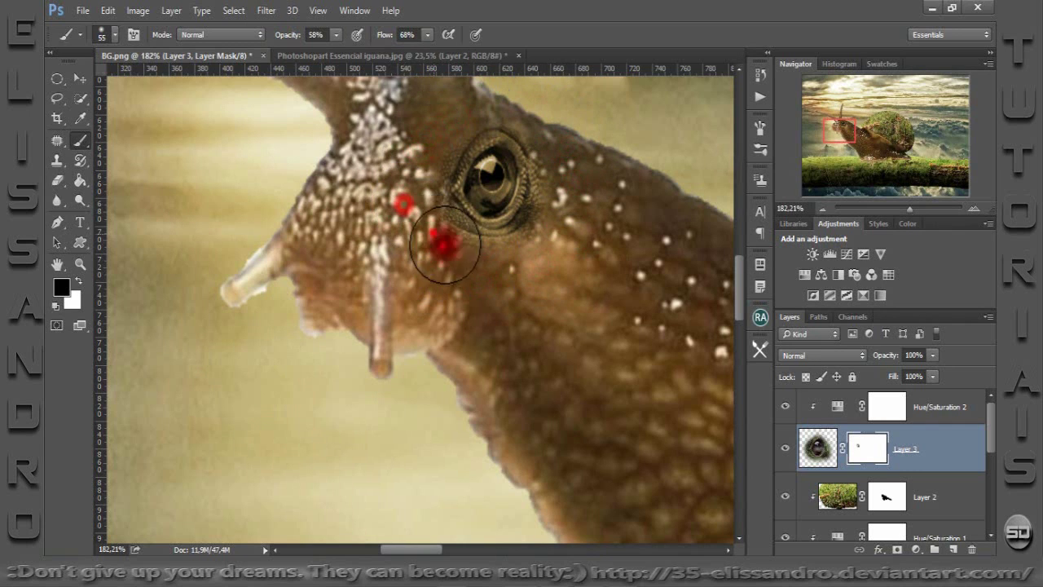
left_click_drag(458, 252, 549, 263)
left_click(557, 236)
left_click(517, 270)
left_click(558, 195)
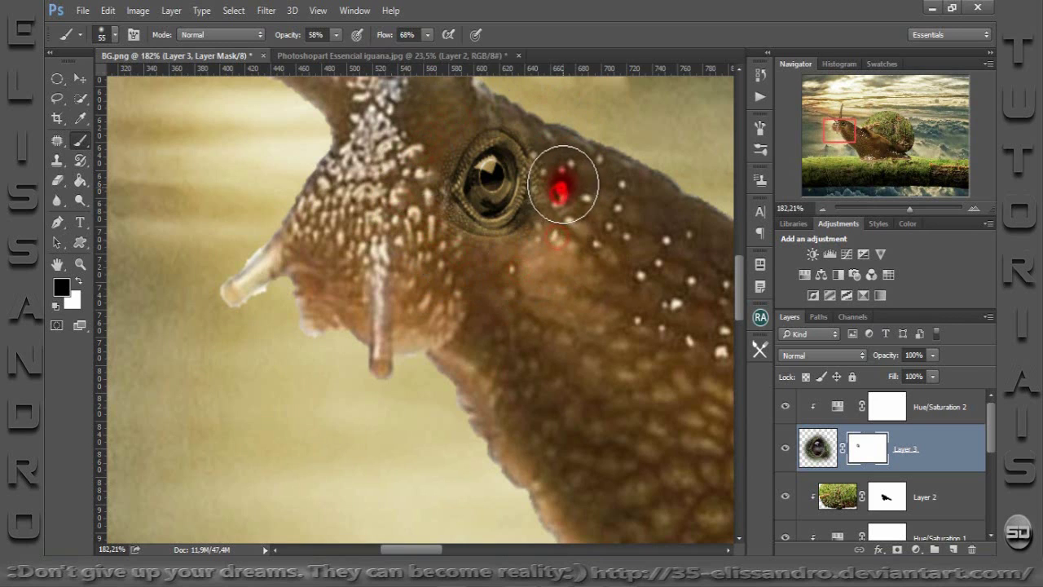
left_click(540, 257)
left_click(530, 265)
left_click(457, 269)
left_click_drag(457, 269, 423, 218)
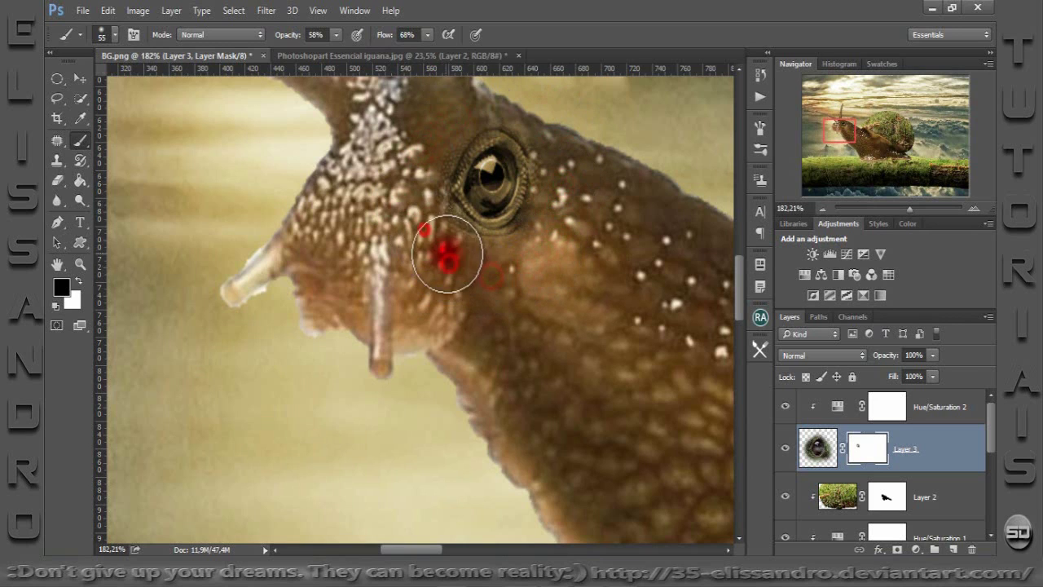
left_click(538, 251)
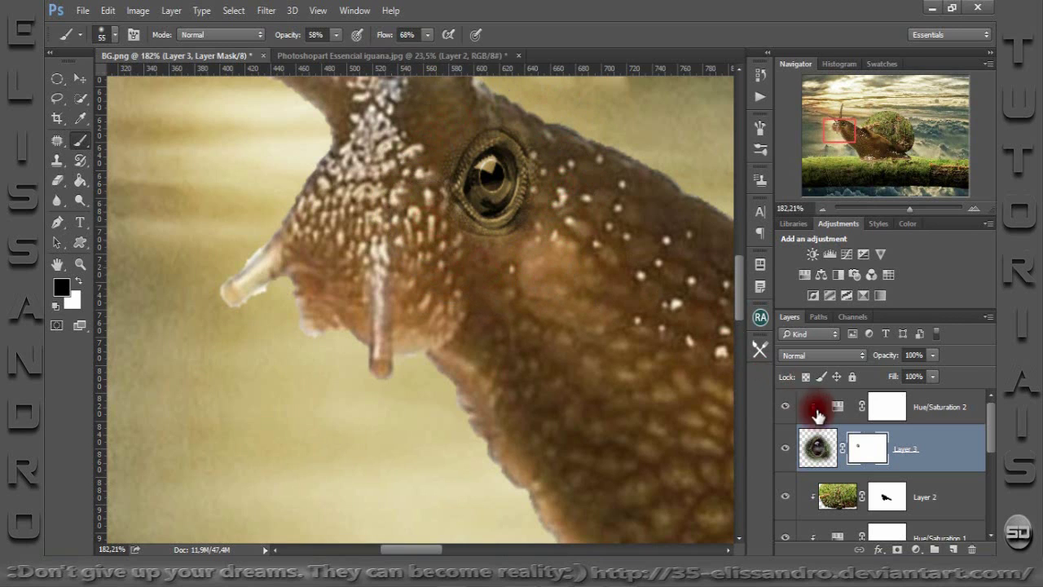
On the Hue/Saturation mask, paint at 100% opacity and flow to restore the iris's red colour.
left_click_drag(815, 412, 872, 409)
left_click(871, 409)
left_click(594, 298)
left_click(155, 163)
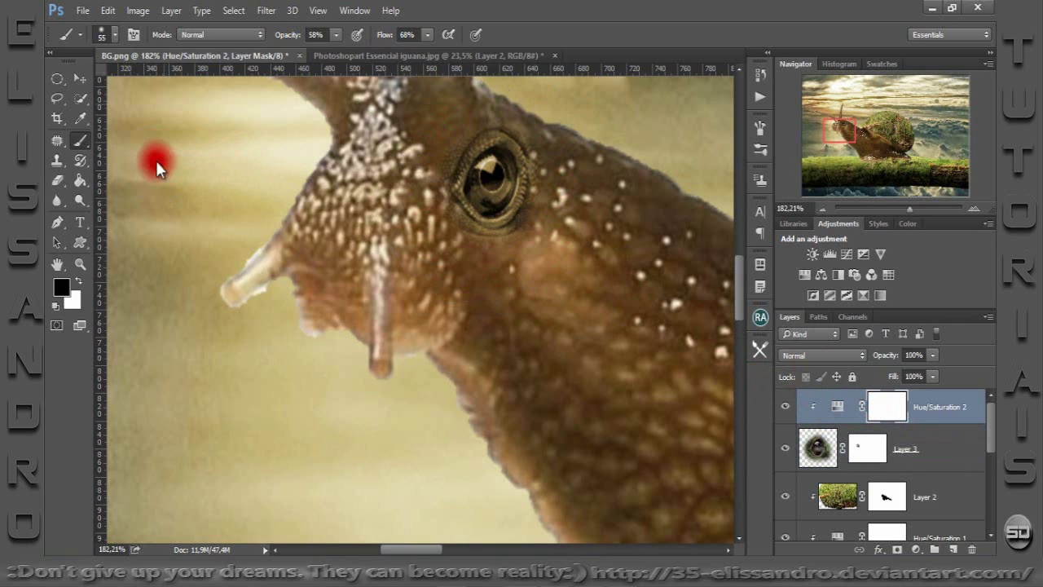
left_click_drag(282, 41, 448, 39)
left_click_drag(378, 34, 465, 47)
left_click_drag(477, 226, 492, 183)
Select the eye layer with its Hue/Saturation 2 adjustment and group them as Group 1.
left_click_drag(911, 208, 887, 215)
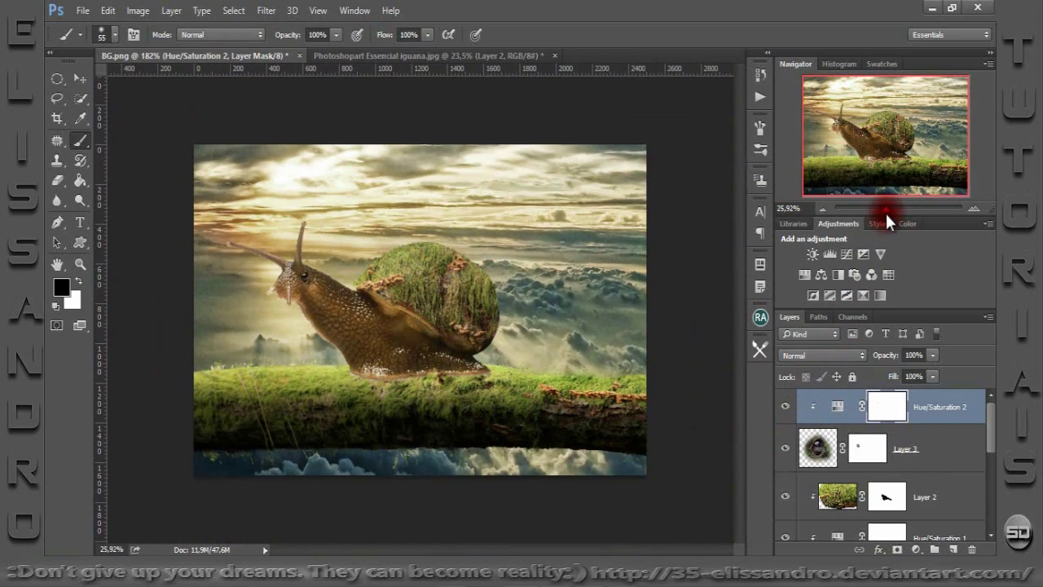
left_click_drag(886, 215, 902, 211)
mouse_move(888, 112)
left_mouse_down()
mouse_move(873, 138)
mouse_move(837, 124)
left_mouse_up()
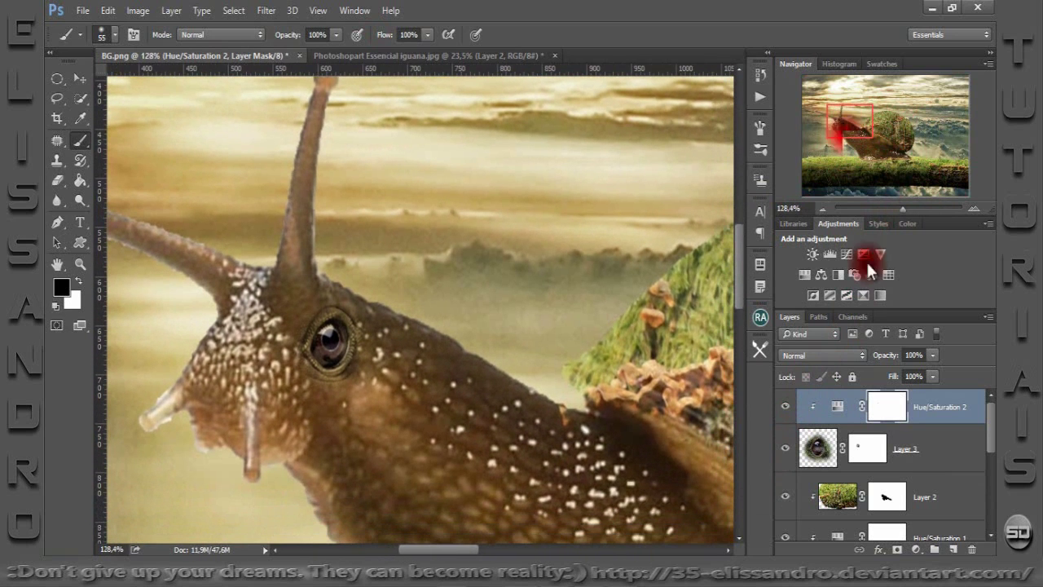
left_click(906, 452, "shift")
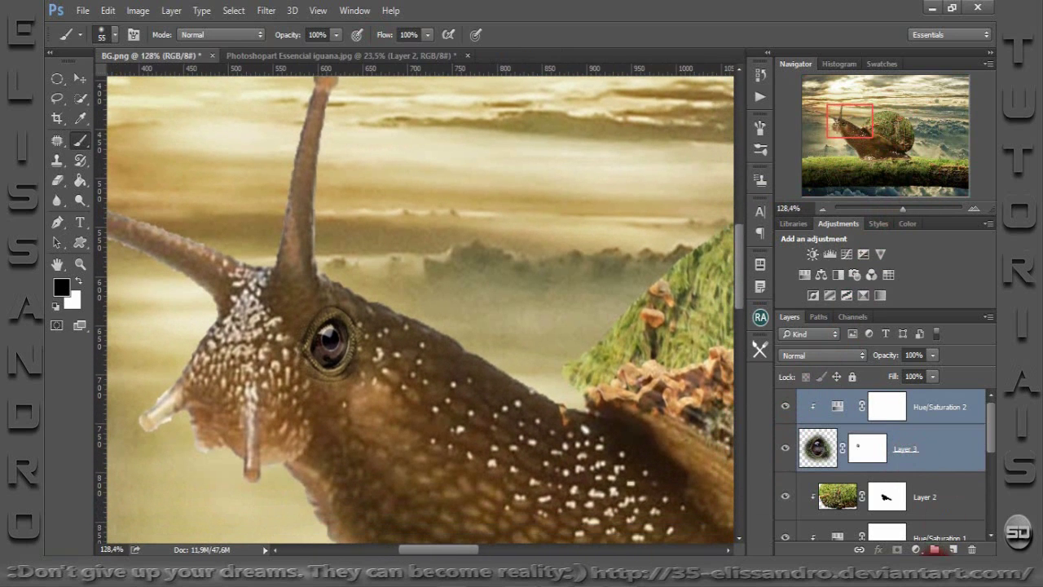
left_click(935, 548)
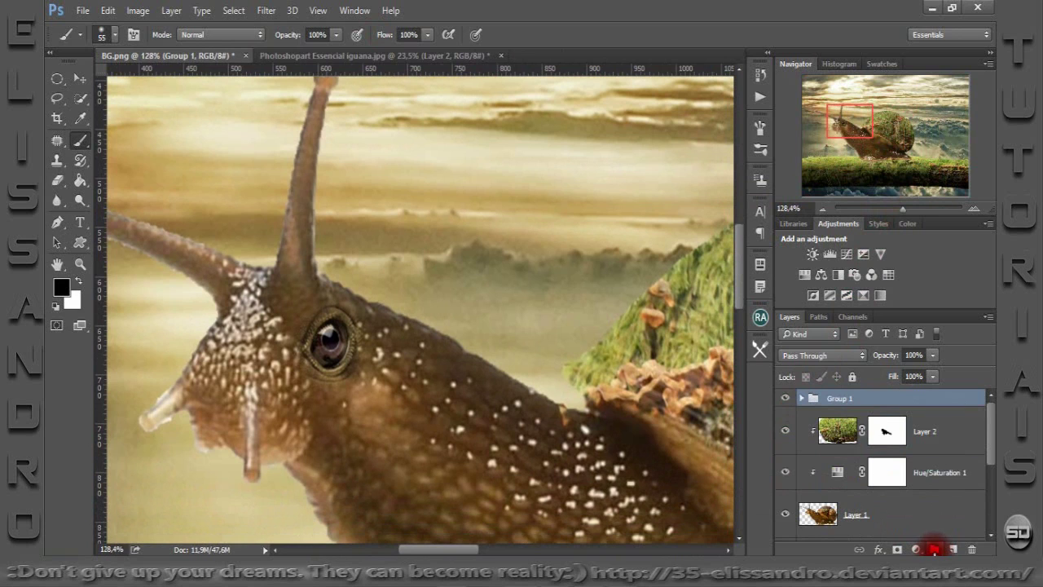
Scale Group 1 to about 57% and move the eye up onto the snail's head.
key("ctrl+t")
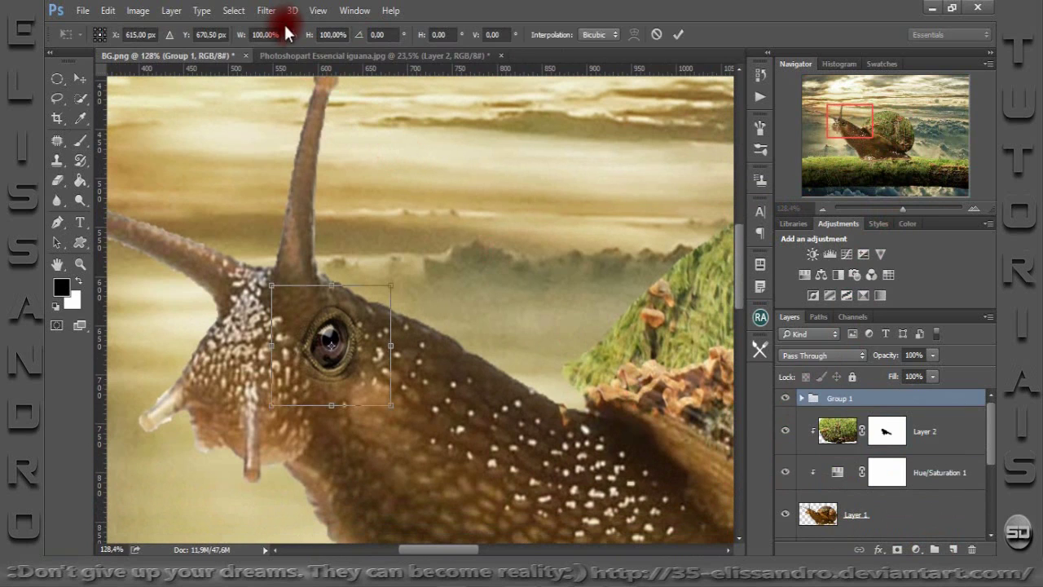
left_click_drag(391, 284, 340, 336)
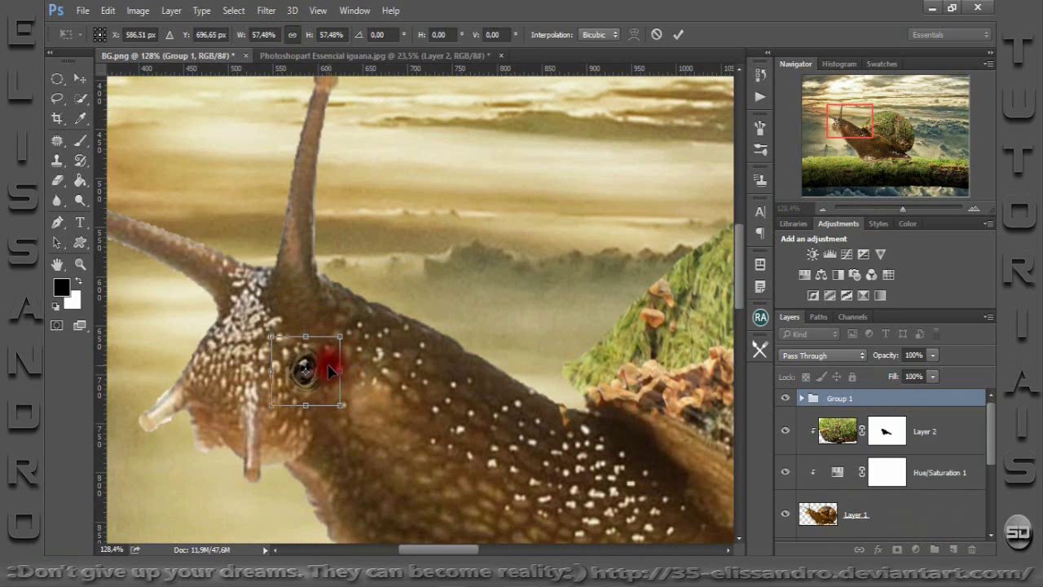
left_click_drag(330, 371, 346, 348)
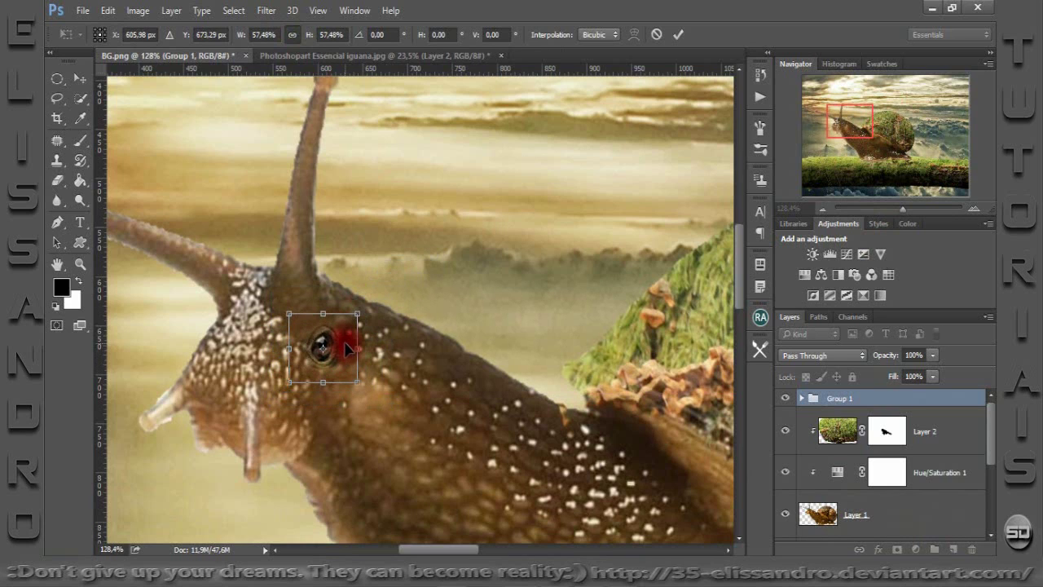
left_click(677, 35)
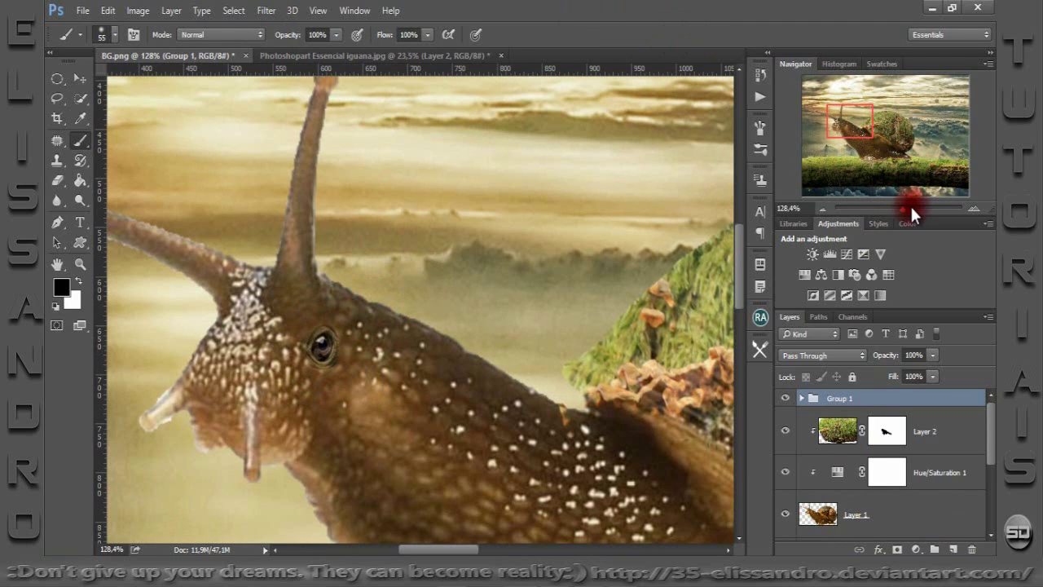
mouse_move(908, 203)
left_mouse_down()
mouse_move(916, 191)
mouse_move(891, 214)
left_mouse_up()
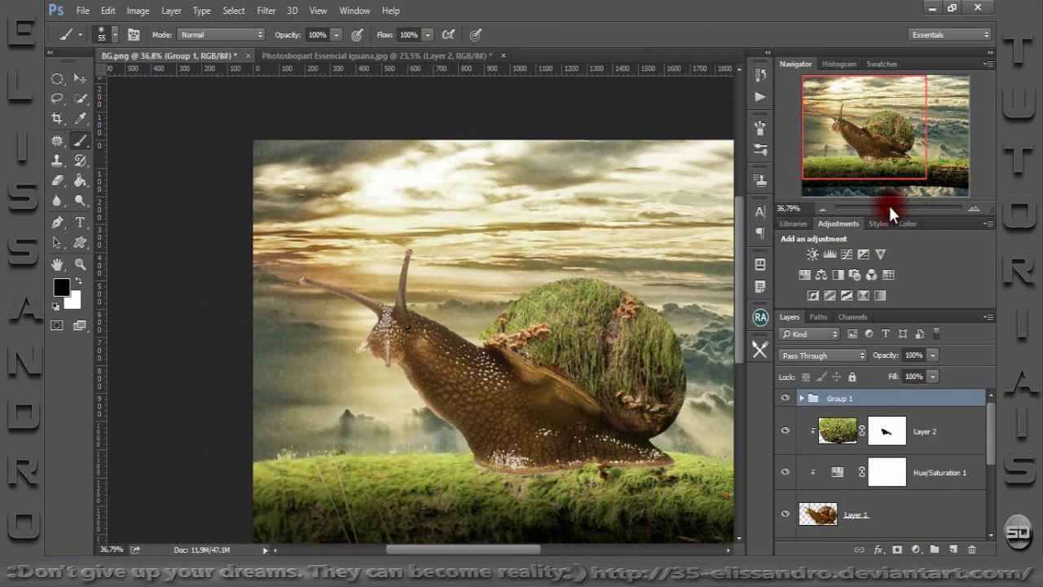
Load Layer 1's outline, contract the selection by 2 px, and make it a layer mask.
left_click_drag(891, 214, 906, 208)
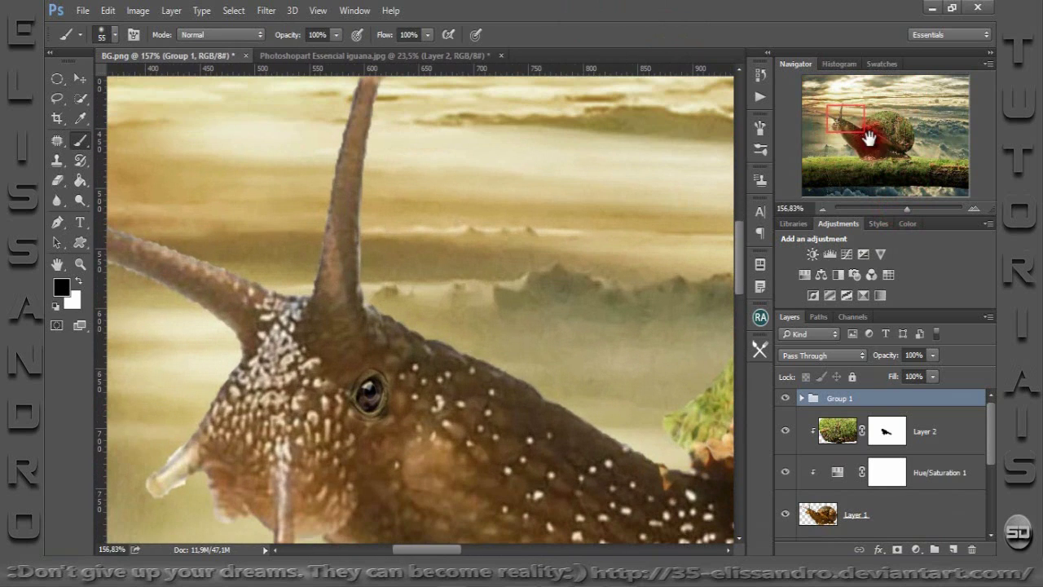
left_click_drag(852, 134, 832, 122)
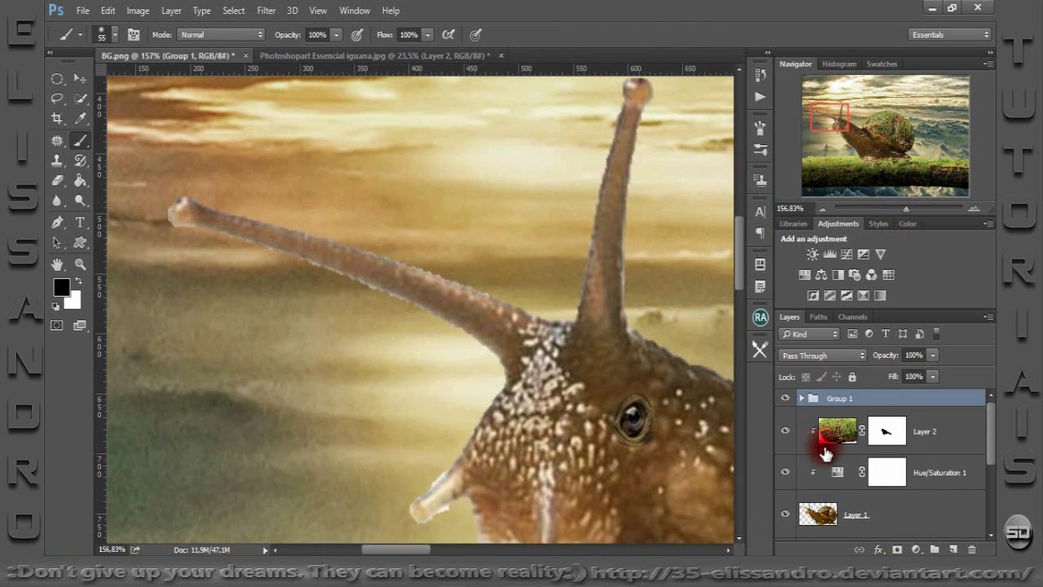
left_click(818, 511)
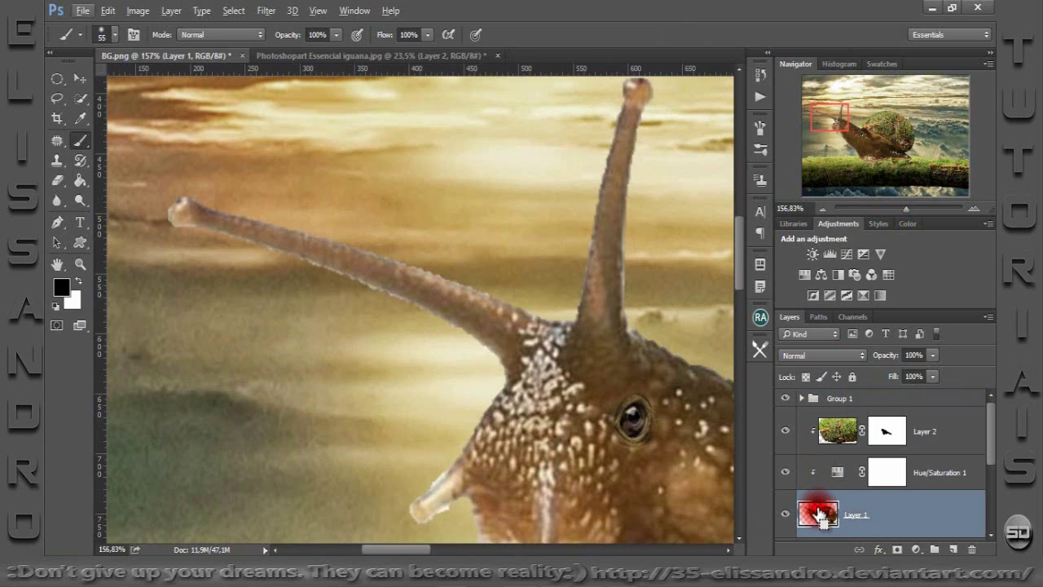
left_click(818, 513, "ctrl")
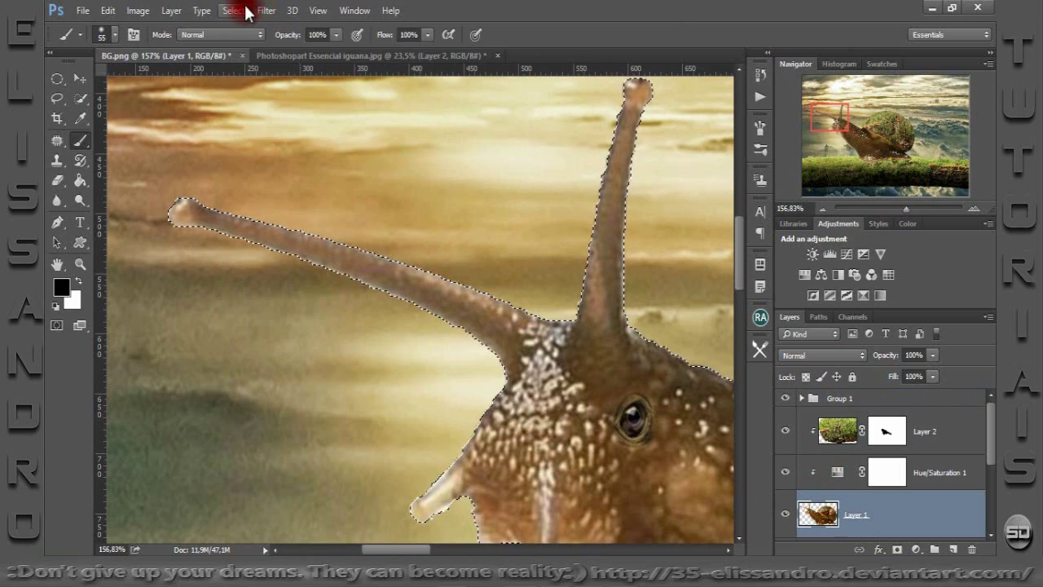
left_click(245, 12)
mouse_move(244, 208)
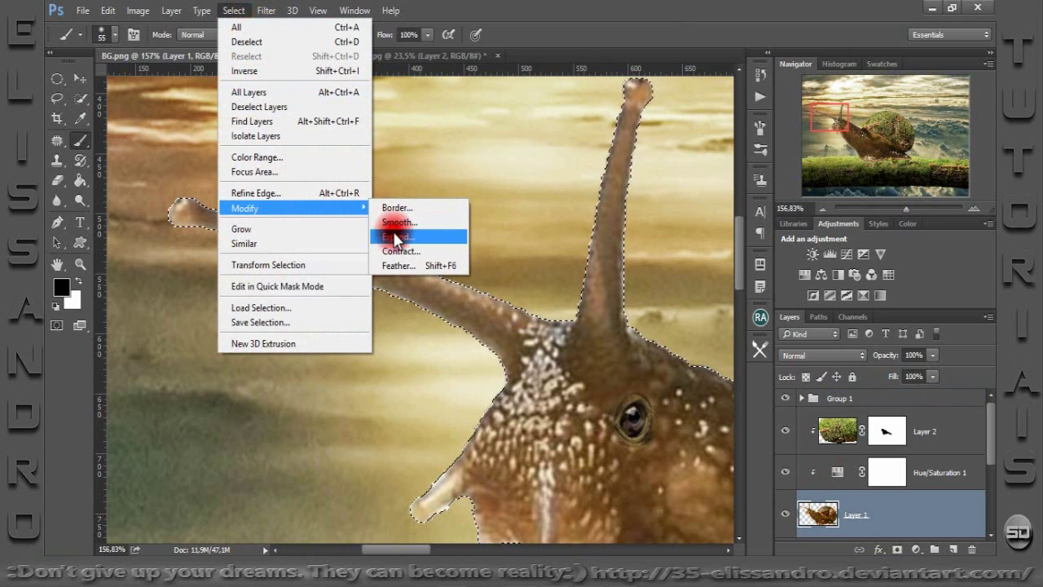
left_click(399, 249)
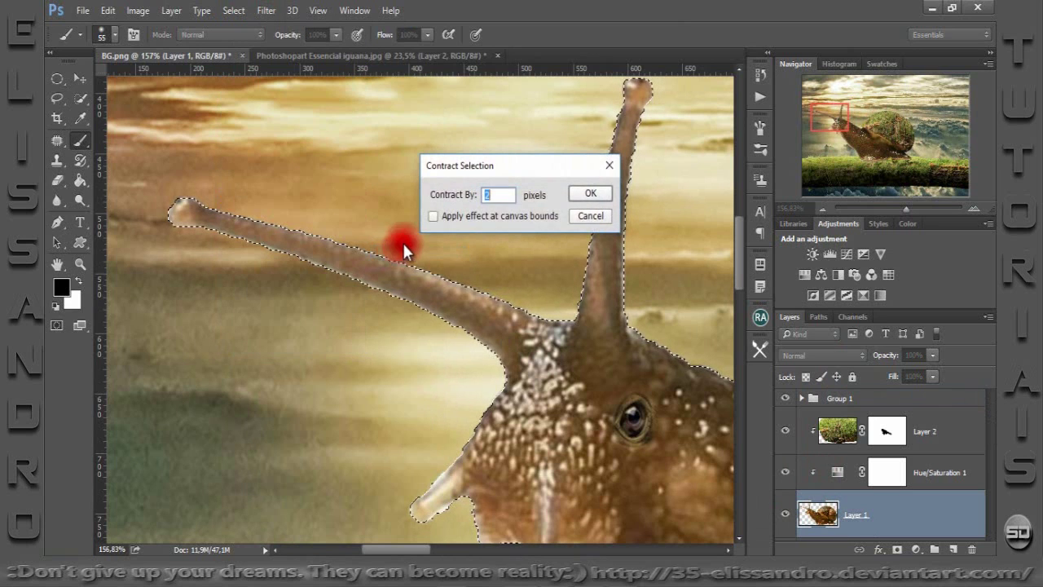
left_click(592, 197)
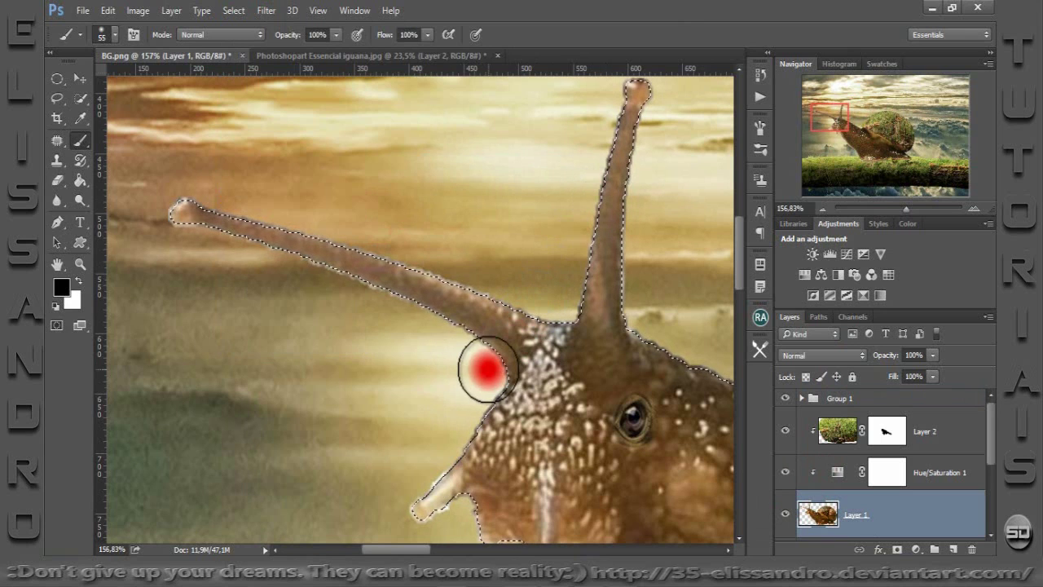
left_click(896, 550)
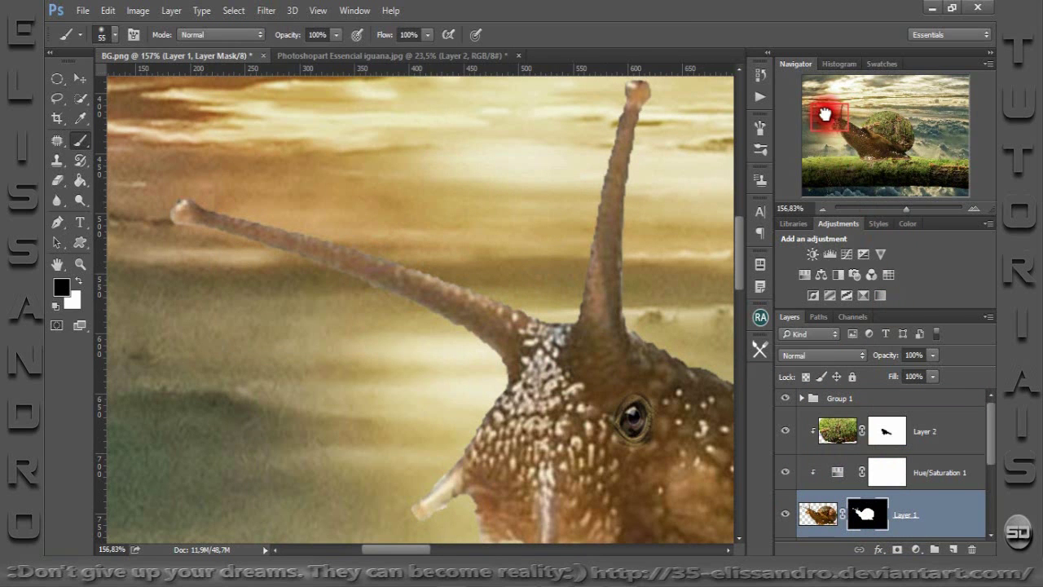
Paint white on Layer 1's mask to reveal the snout and clean the shell and lower-edge fringes.
mouse_move(825, 114)
left_mouse_down()
mouse_move(872, 124)
mouse_move(838, 124)
left_mouse_up()
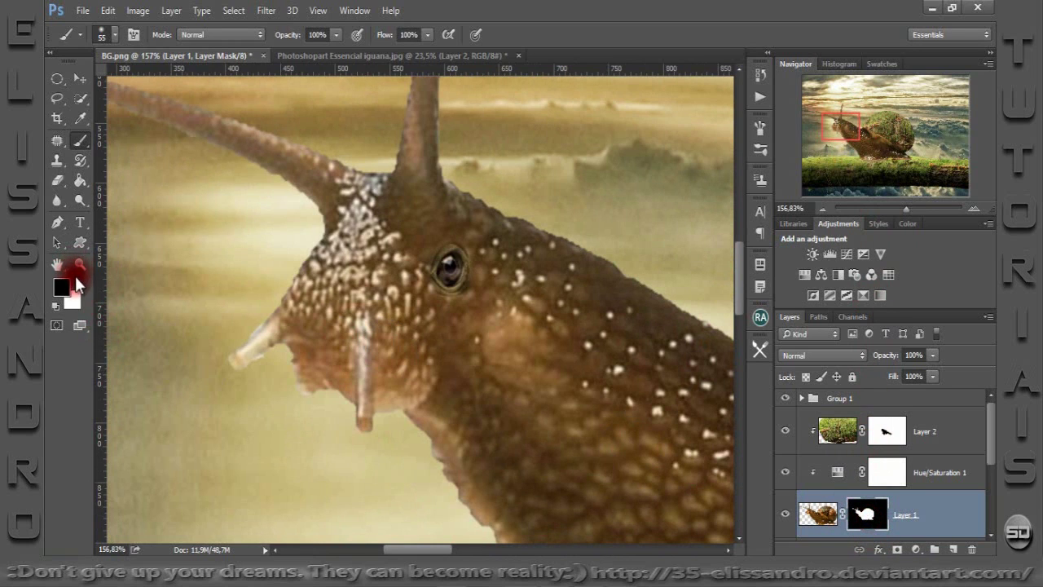
key("x")
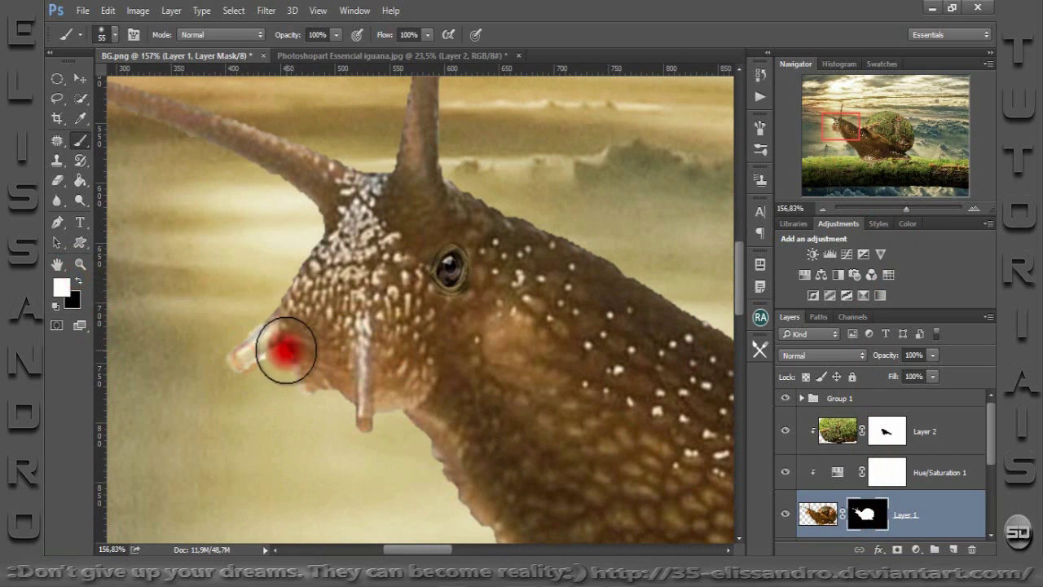
mouse_move(286, 348)
left_mouse_down()
mouse_move(285, 367)
mouse_move(419, 421)
left_mouse_up()
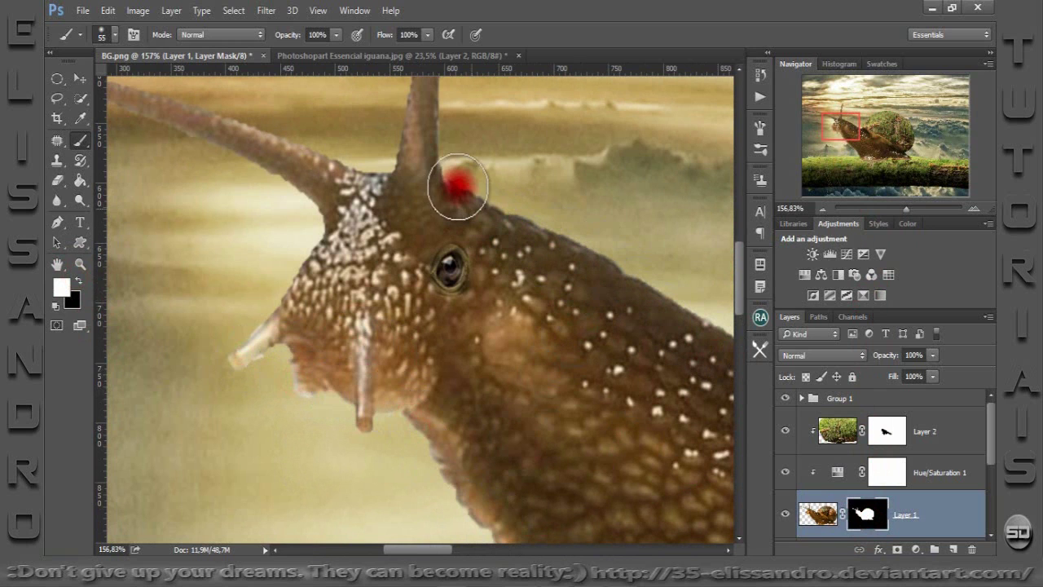
left_click_drag(826, 139, 855, 150)
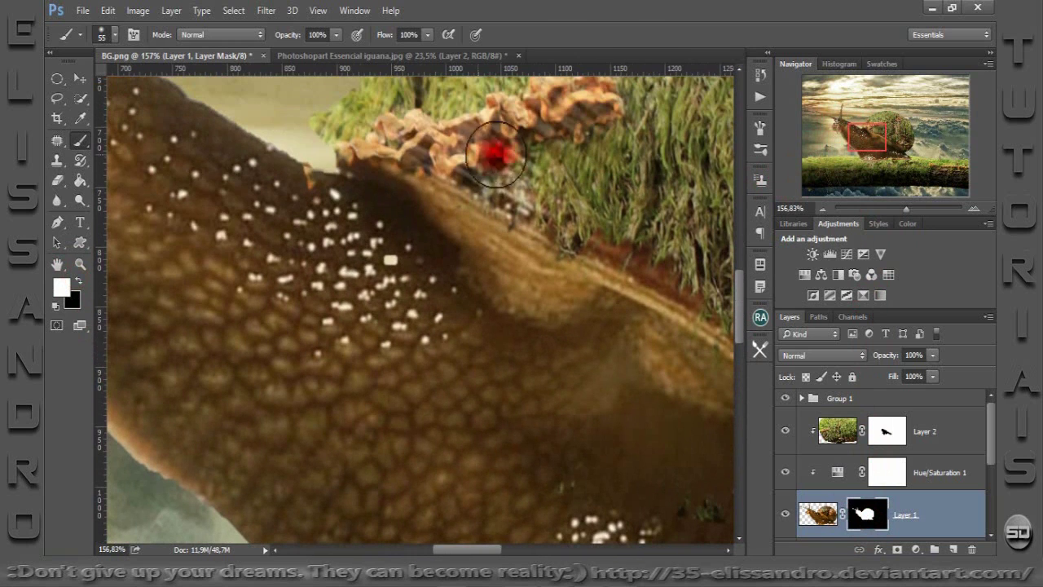
mouse_move(496, 155)
left_mouse_down()
mouse_move(361, 135)
mouse_move(343, 163)
left_mouse_up()
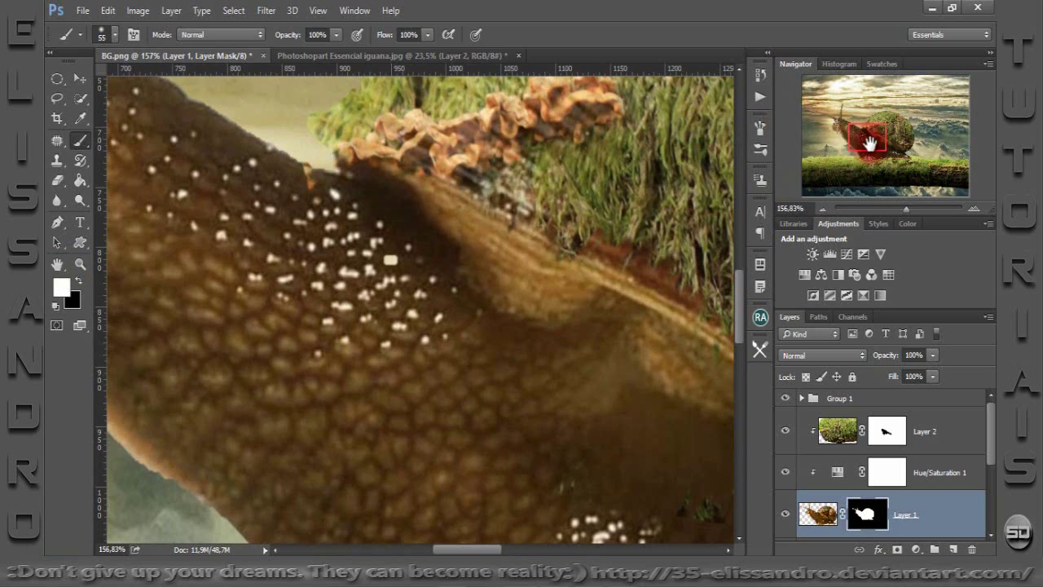
left_click_drag(866, 140, 856, 152)
left_click_drag(450, 444, 239, 207)
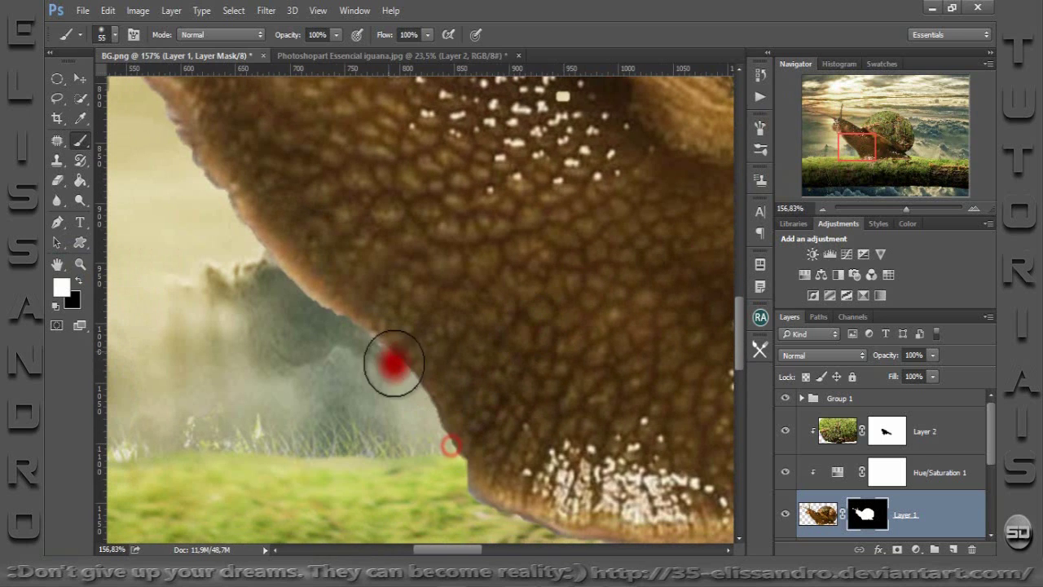
mouse_move(848, 174)
left_mouse_down()
mouse_move(852, 163)
mouse_move(872, 163)
mouse_move(869, 170)
left_mouse_up()
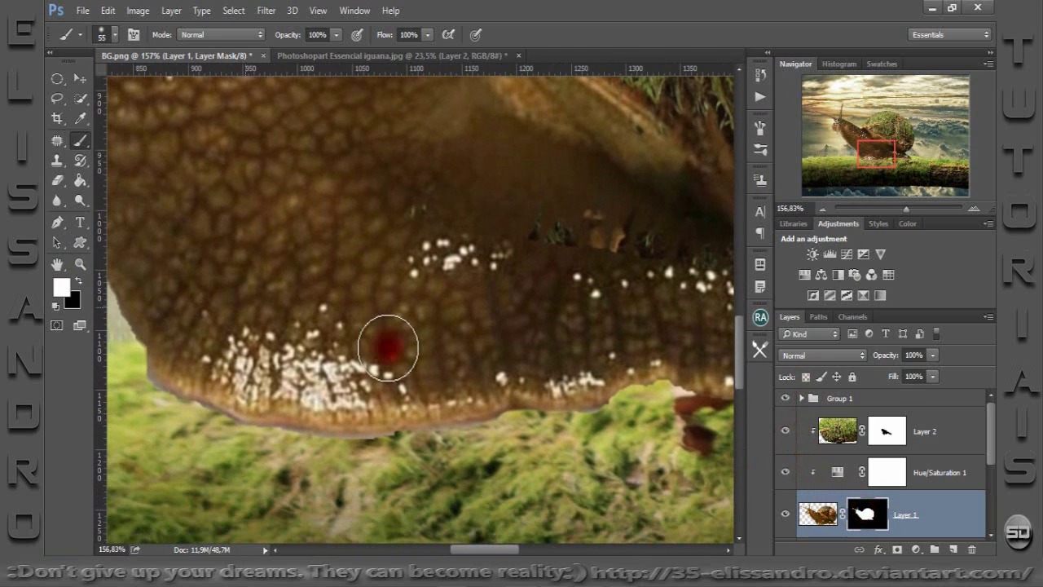
With black at 29% flow, blend the foot's lower edge into the moss.
left_click(79, 281)
type("59")
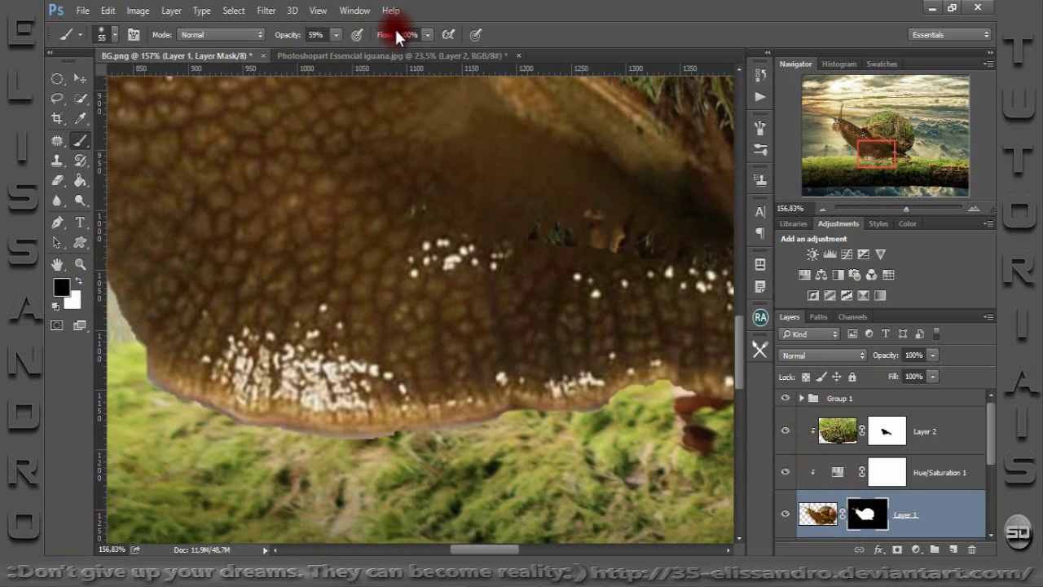
left_click_drag(388, 34, 338, 65)
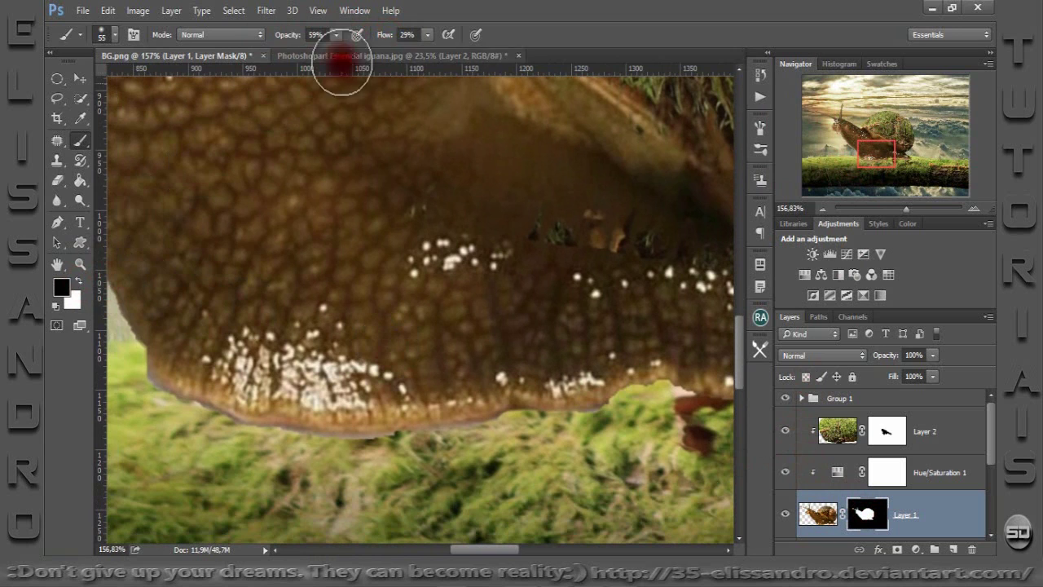
mouse_move(275, 442)
left_mouse_down()
mouse_move(196, 405)
mouse_move(359, 440)
mouse_move(489, 419)
mouse_move(585, 424)
mouse_move(662, 401)
mouse_move(462, 435)
left_mouse_up()
left_click_drag(872, 167, 891, 167)
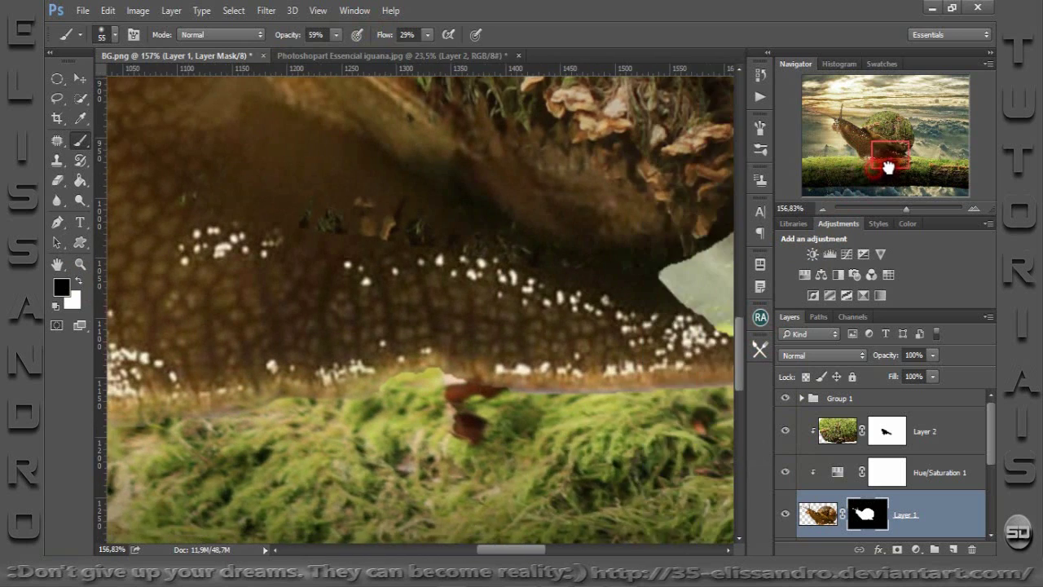
mouse_move(512, 372)
left_mouse_down()
mouse_move(546, 396)
mouse_move(726, 379)
mouse_move(465, 408)
mouse_move(414, 380)
mouse_move(411, 389)
left_mouse_up()
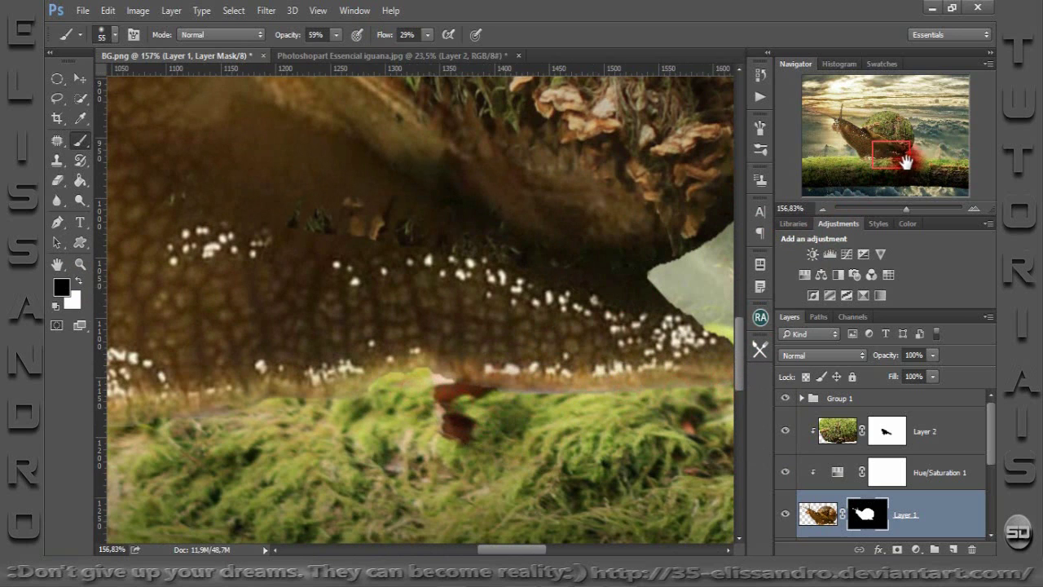
left_click_drag(894, 159, 911, 154)
mouse_move(501, 426)
left_mouse_down()
mouse_move(289, 449)
mouse_move(223, 438)
mouse_move(417, 446)
left_mouse_up()
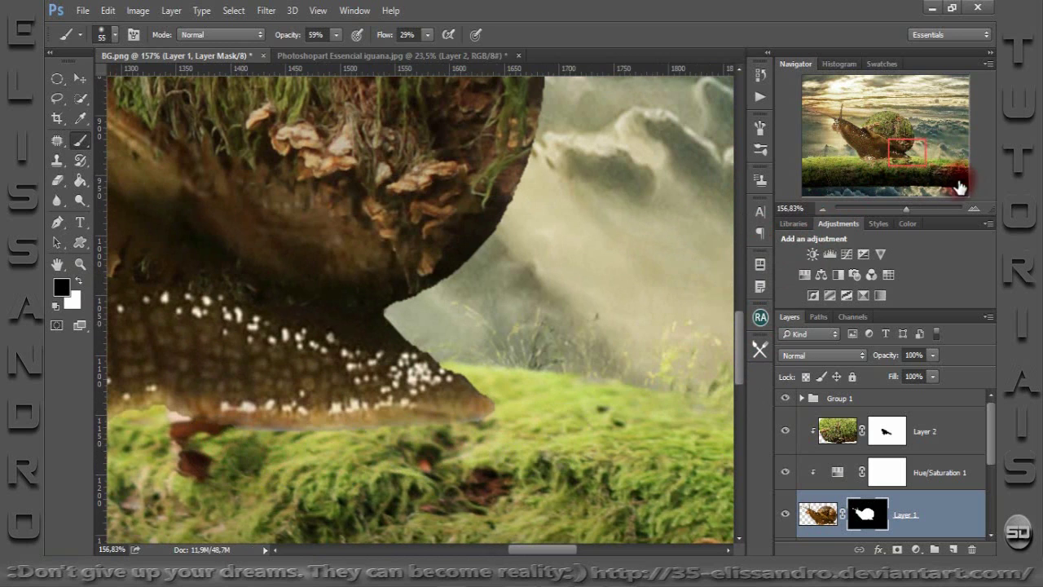
left_click_drag(900, 208, 888, 208)
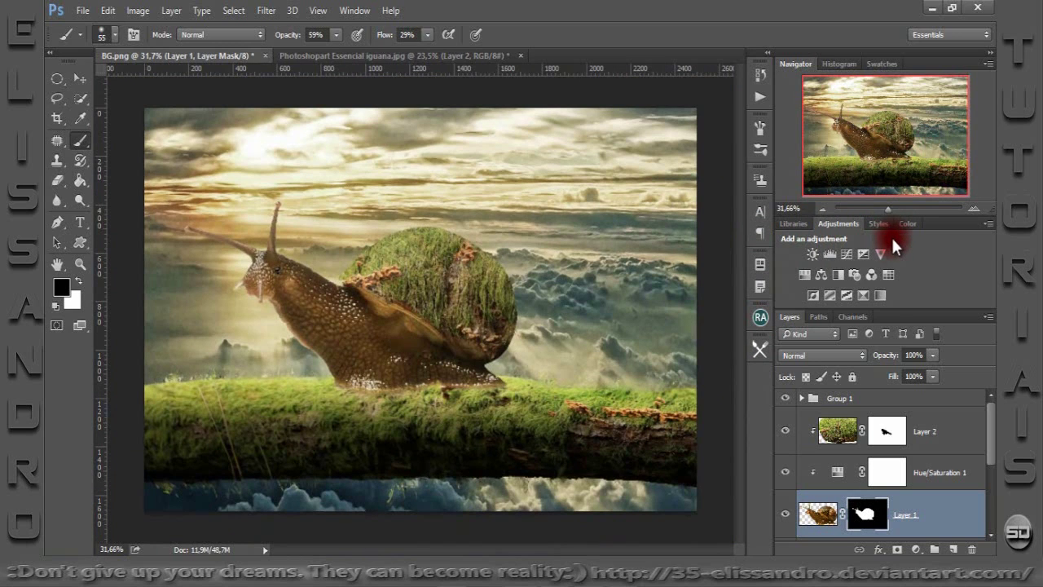
Add Layer 4 above Árvore and paint a large soft black shadow with an ~807 px brush at 100%.
left_click_drag(992, 420, 989, 440)
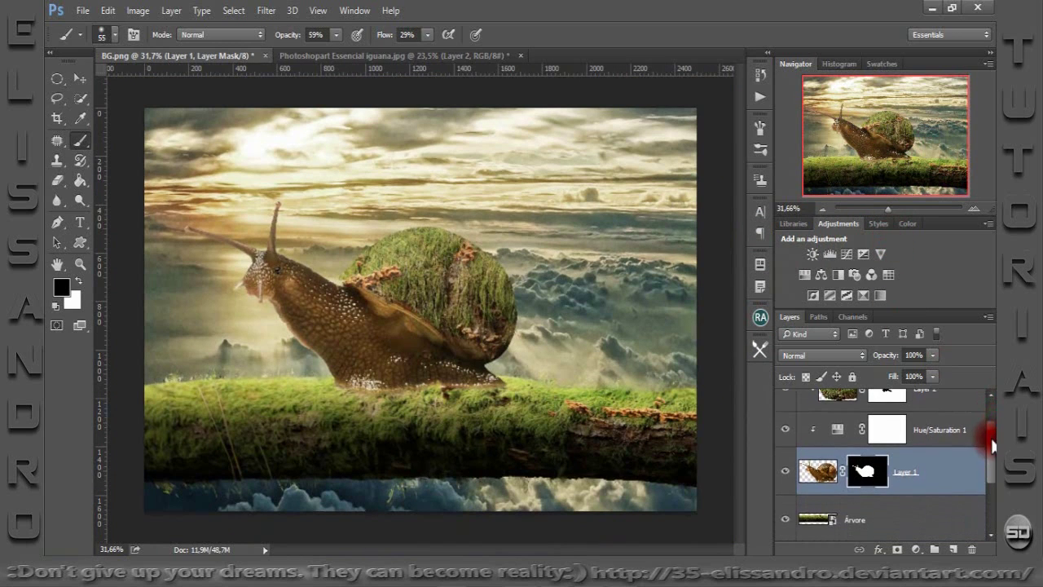
left_click(842, 520)
left_click_drag(841, 519, 952, 551)
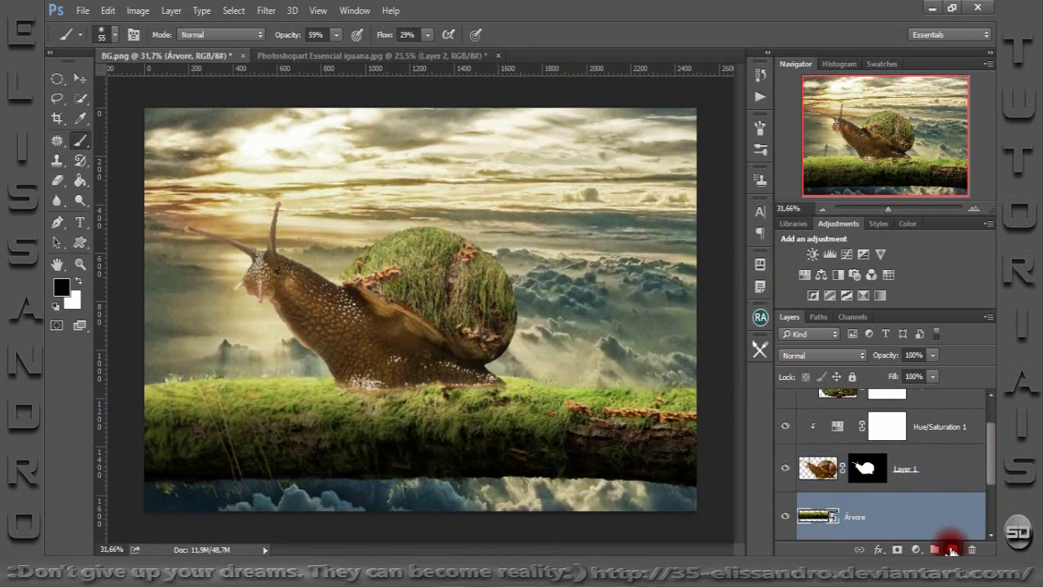
left_click(952, 550)
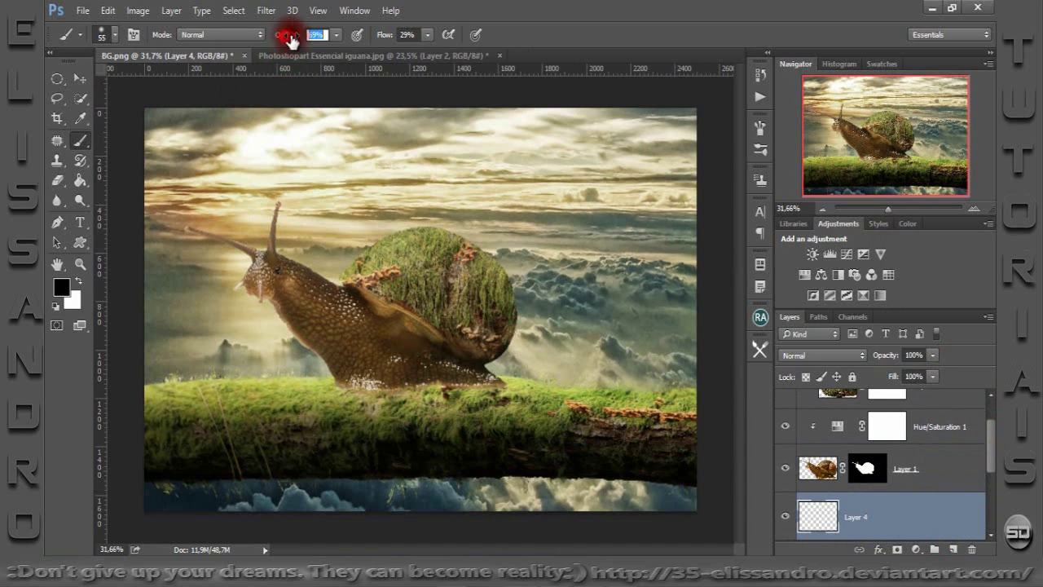
mouse_move(291, 37)
left_mouse_down()
mouse_move(437, 30)
mouse_move(489, 39)
left_mouse_up()
left_click(426, 262)
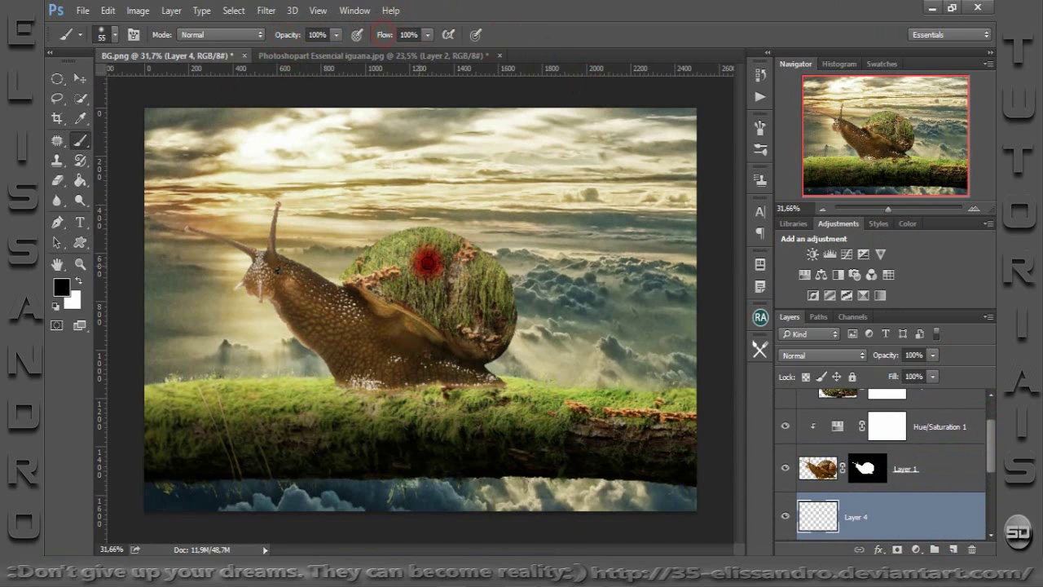
left_click_drag(431, 262, 494, 264)
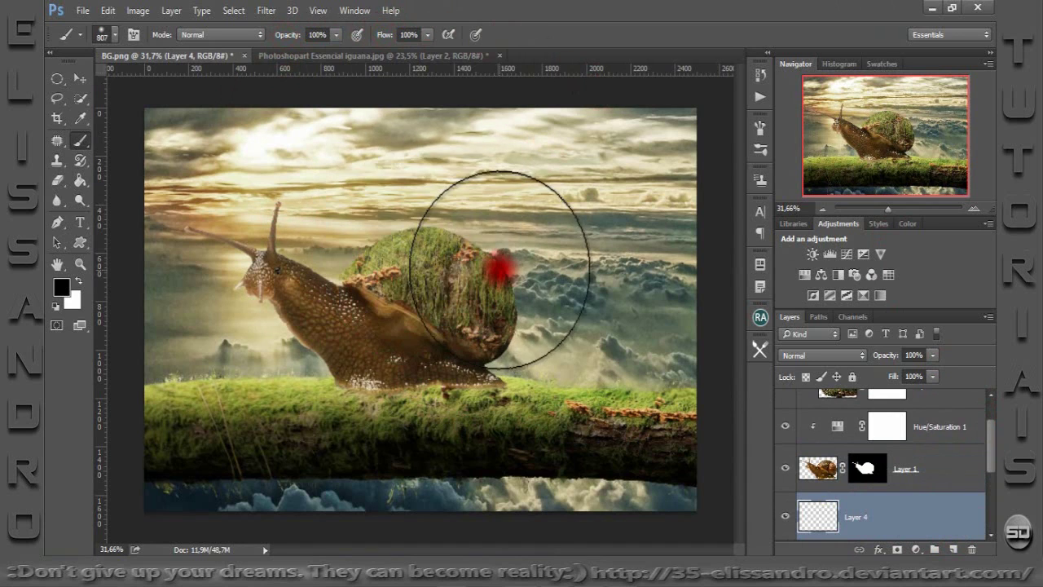
right_click(494, 265)
mouse_move(431, 163)
left_mouse_down()
mouse_move(384, 143)
mouse_move(382, 99)
mouse_move(279, 361)
mouse_move(342, 385)
mouse_move(400, 386)
left_mouse_up()
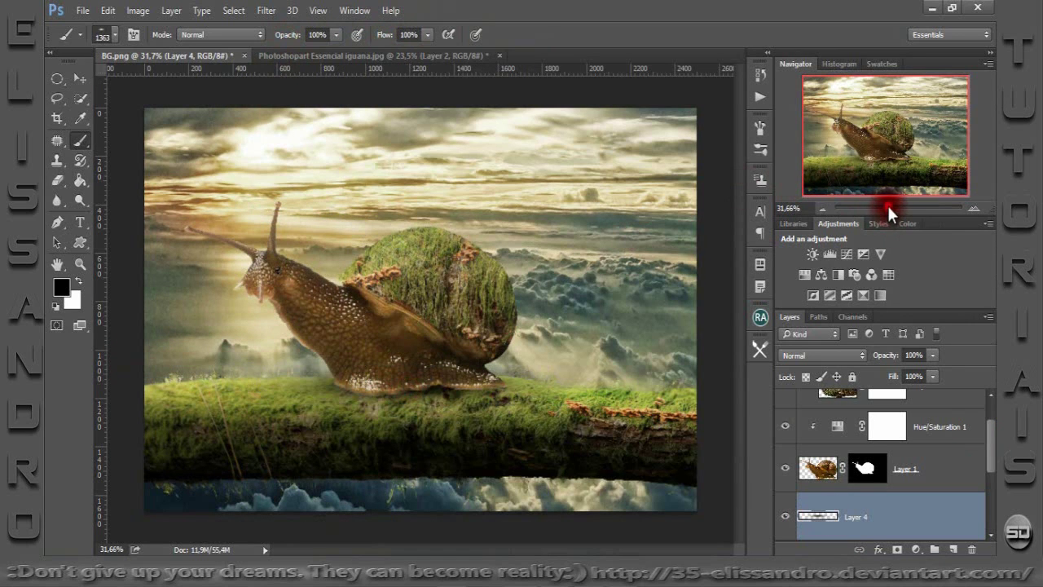
Move the dark shadow into place under the snail's foot.
left_click_drag(884, 208, 893, 208)
left_click_drag(884, 157, 884, 170)
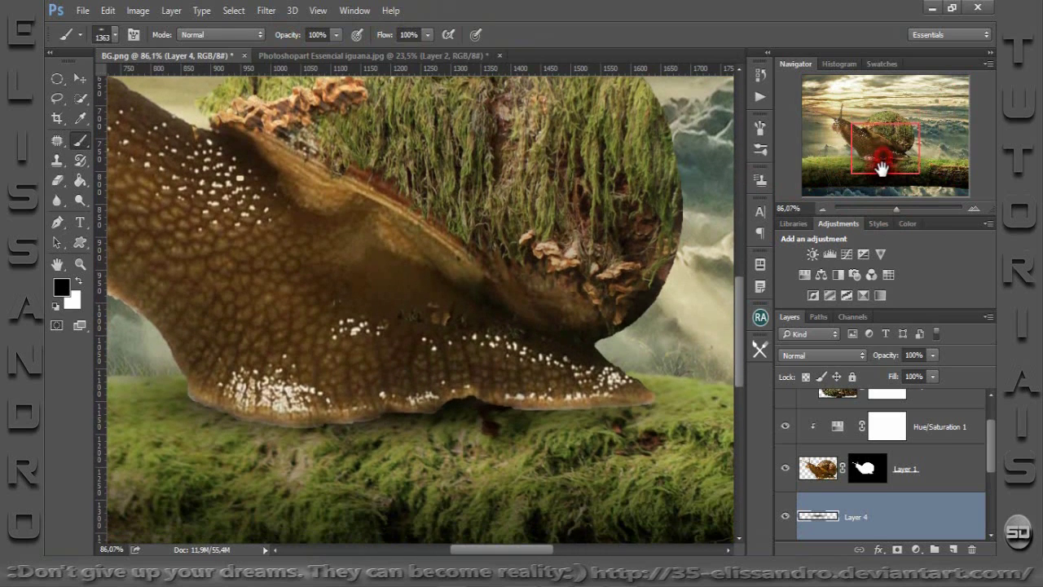
left_click(83, 79)
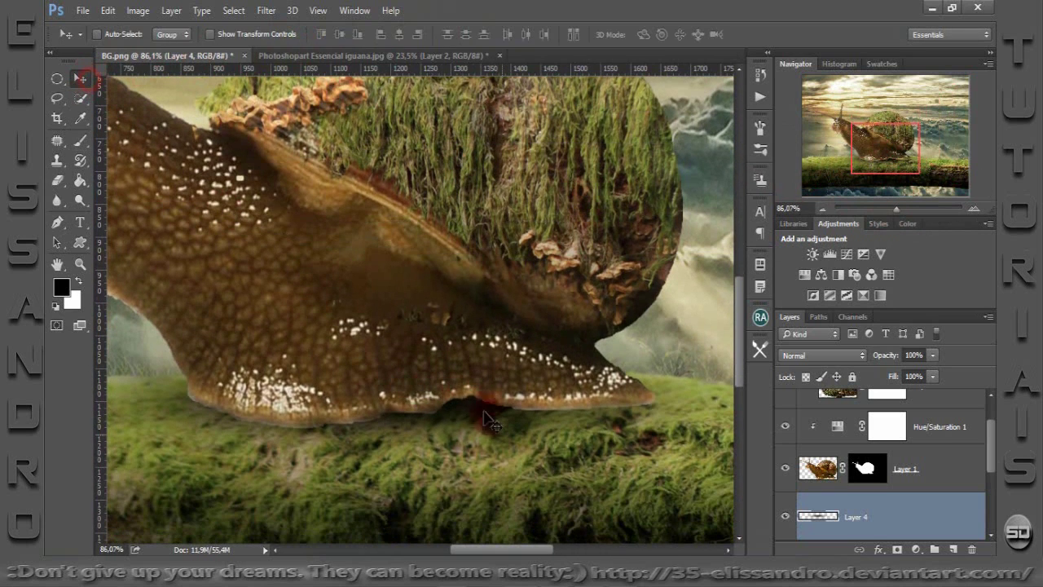
mouse_move(515, 433)
left_mouse_down()
mouse_move(452, 442)
mouse_move(466, 446)
left_mouse_up()
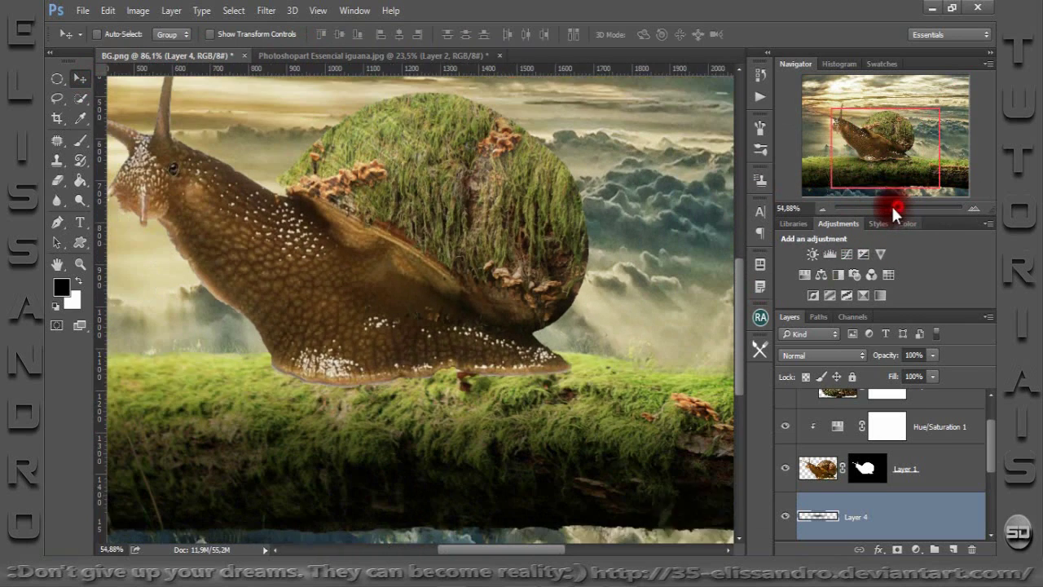
left_click_drag(899, 209, 892, 208)
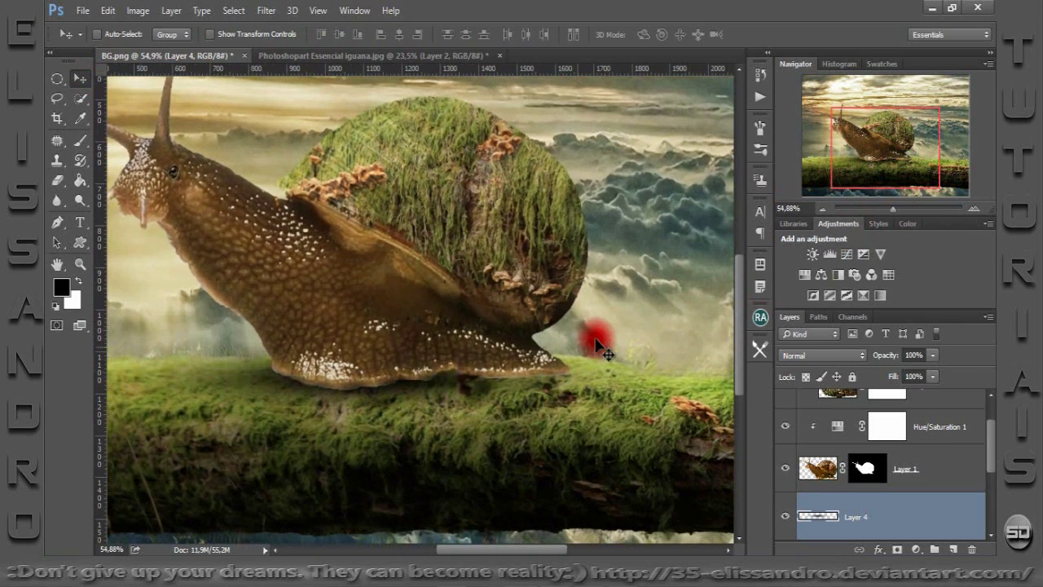
left_click_drag(543, 380, 550, 389)
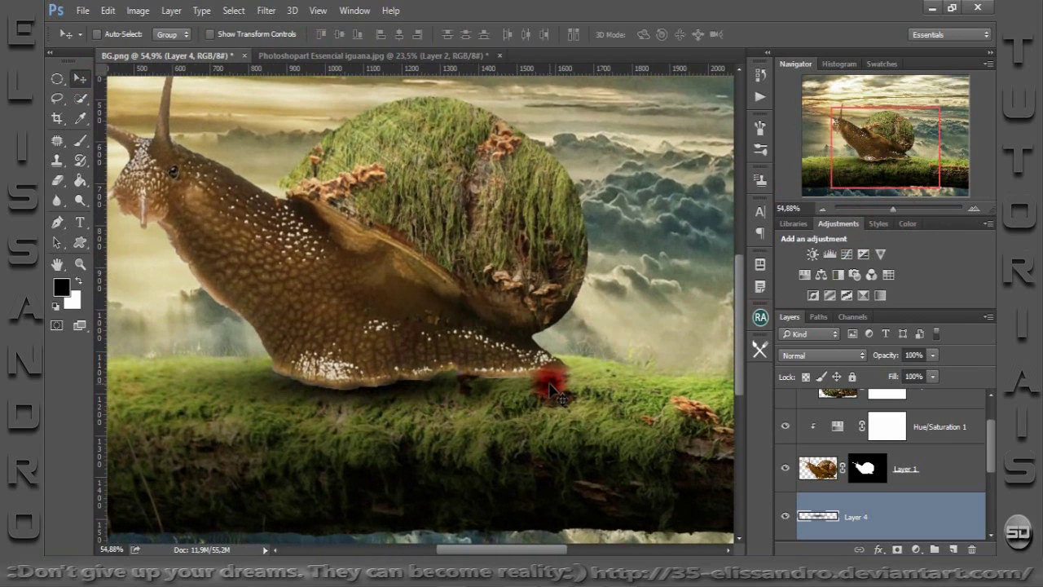
Create Layer 5 above the snail's Layer 1 and pick a soft round brush.
left_click(819, 469)
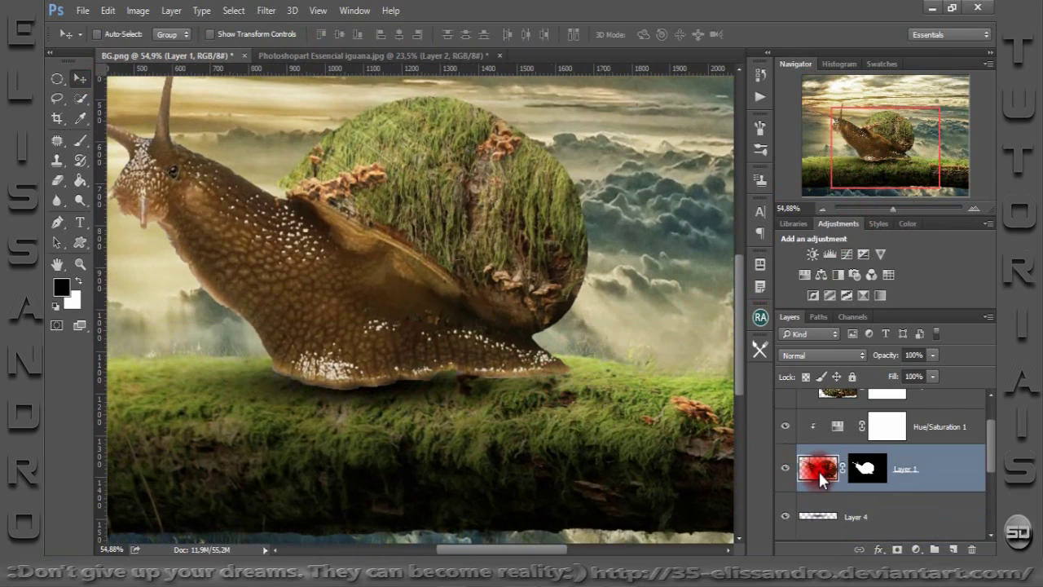
left_click(948, 549)
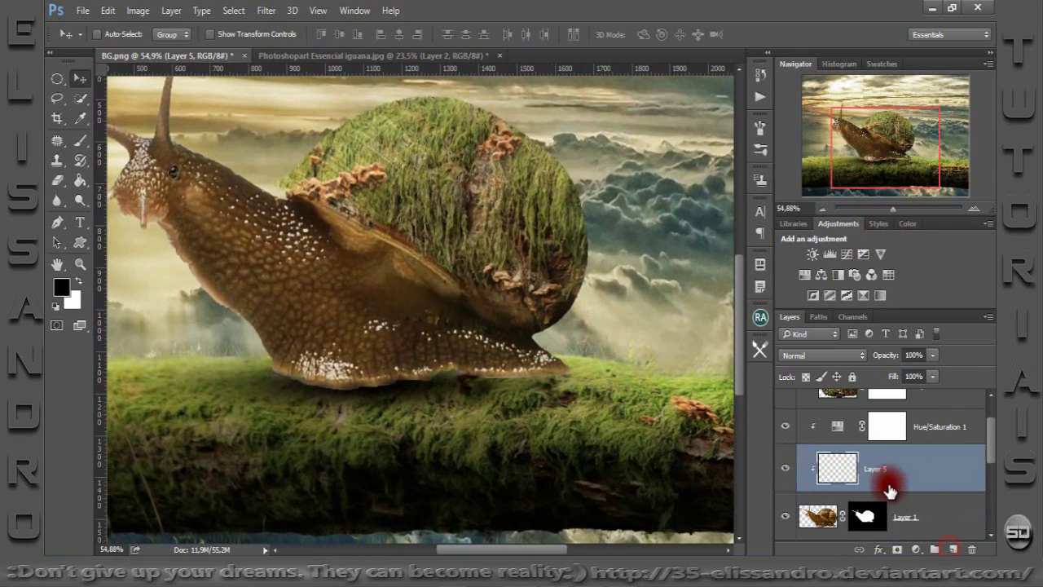
left_click(79, 121)
right_click(377, 204)
left_click(465, 200)
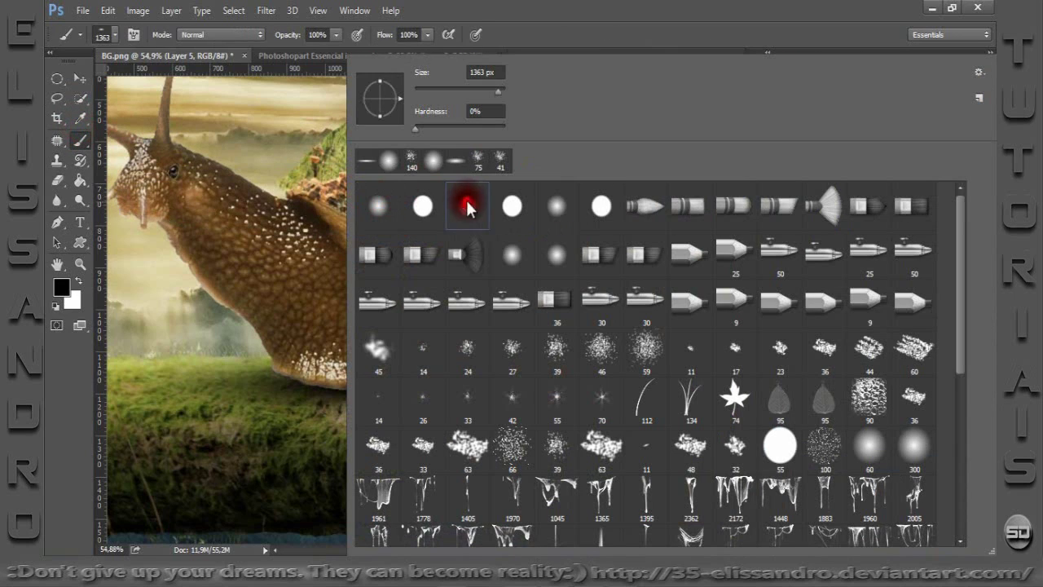
left_click_drag(304, 274, 136, 232)
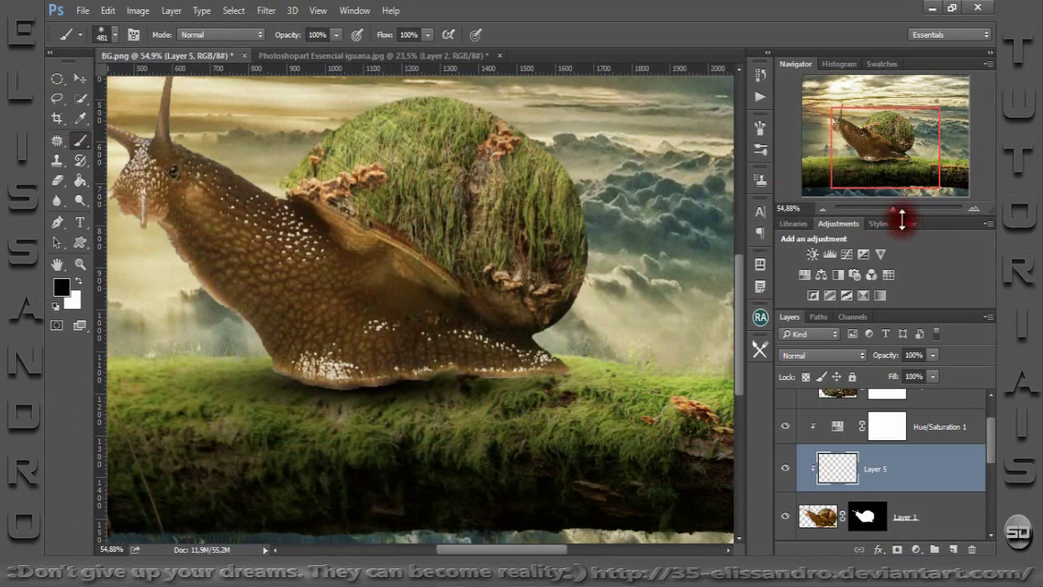
Paint black shading along the snail's base with a ~206 px brush.
left_click_drag(899, 207, 904, 205)
left_click_drag(861, 158, 854, 168)
left_click_drag(465, 351, 326, 350)
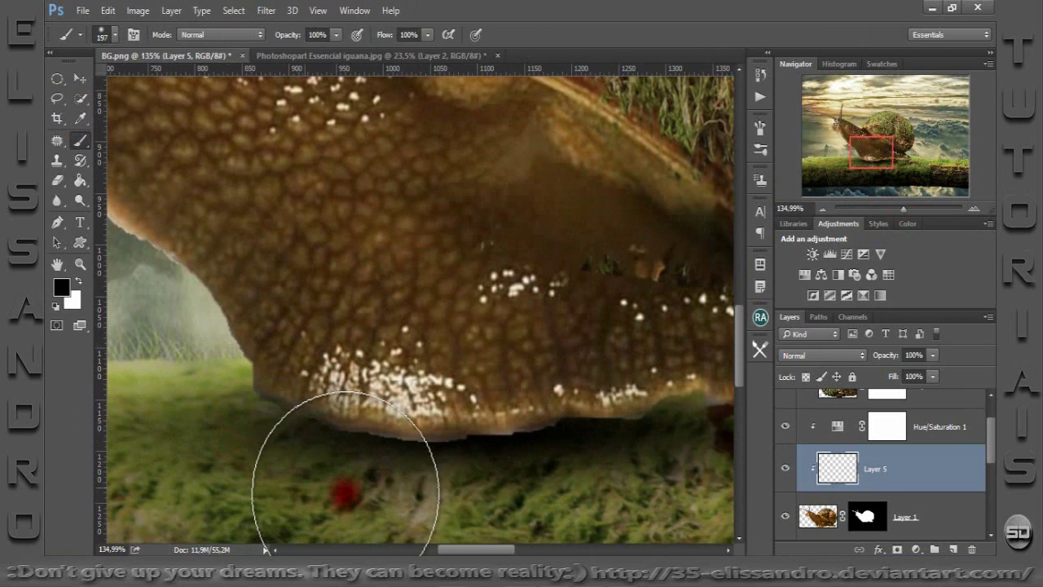
mouse_move(345, 489)
left_mouse_down()
mouse_move(461, 500)
mouse_move(484, 543)
mouse_move(431, 496)
mouse_move(475, 525)
left_mouse_up()
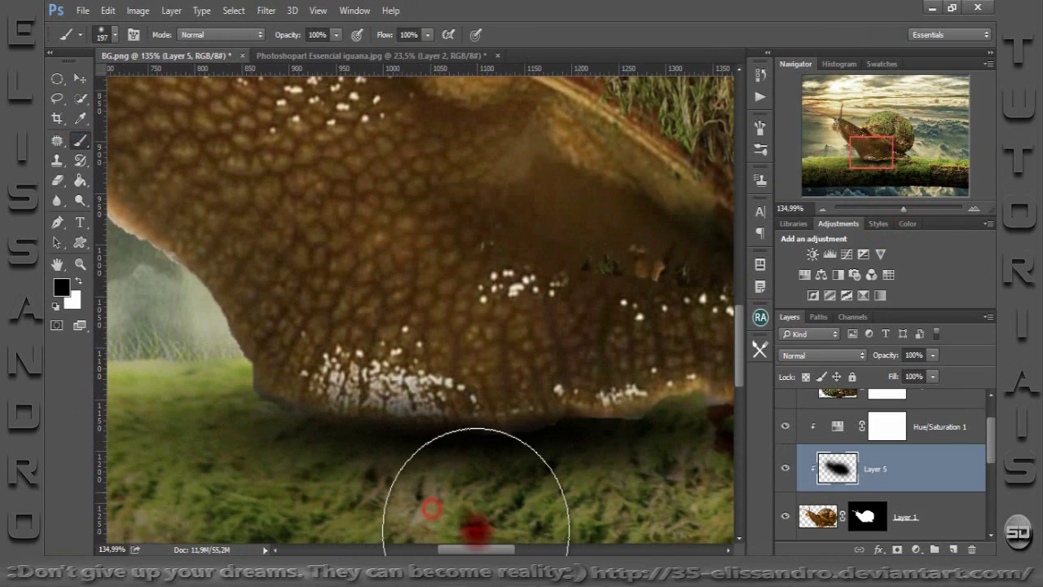
mouse_move(411, 501)
left_mouse_down()
mouse_move(233, 459)
mouse_move(493, 400)
left_mouse_up()
left_click_drag(885, 175, 908, 170)
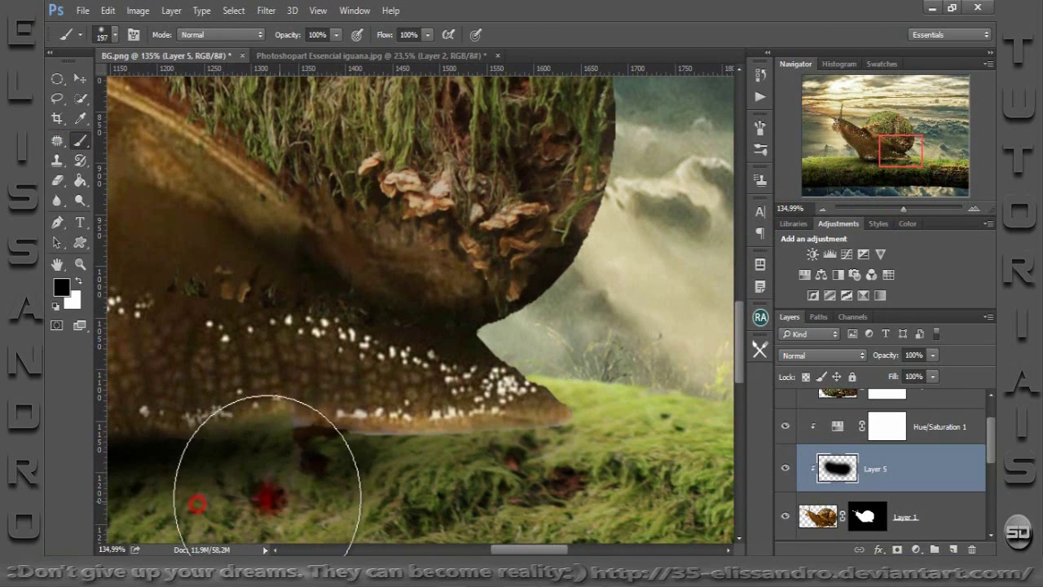
mouse_move(269, 495)
left_mouse_down()
mouse_move(531, 484)
mouse_move(563, 493)
mouse_move(479, 479)
mouse_move(809, 499)
left_mouse_up()
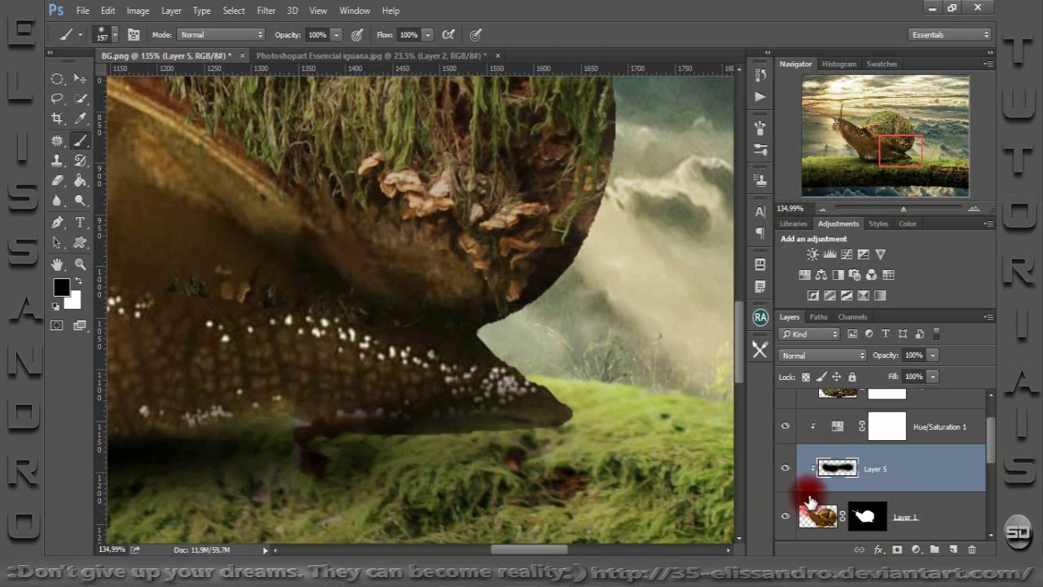
Shift the Layer 4 ground shadow into position and lower its fill.
left_click(988, 467)
left_click(841, 497)
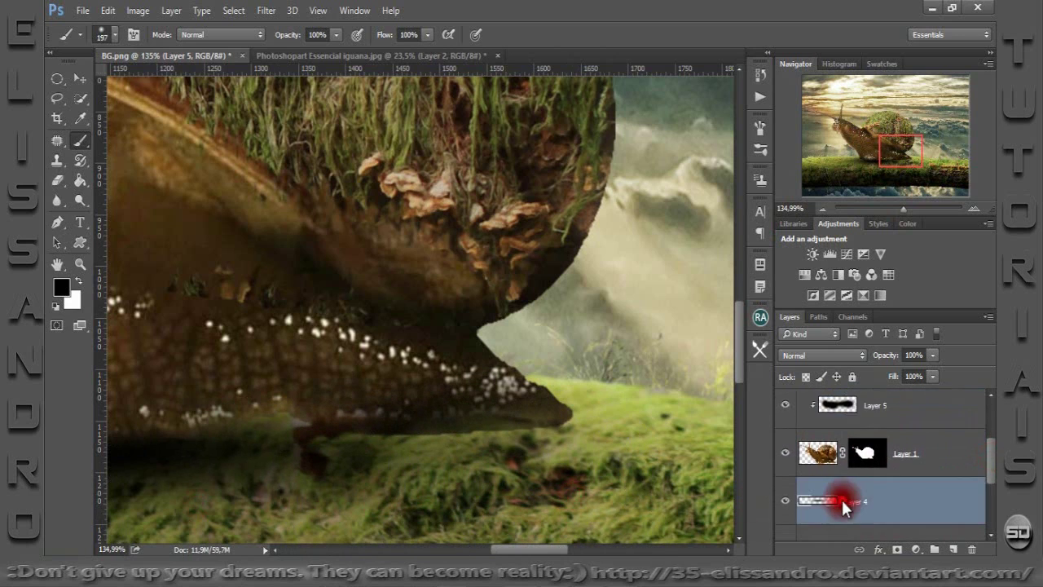
left_click(84, 78)
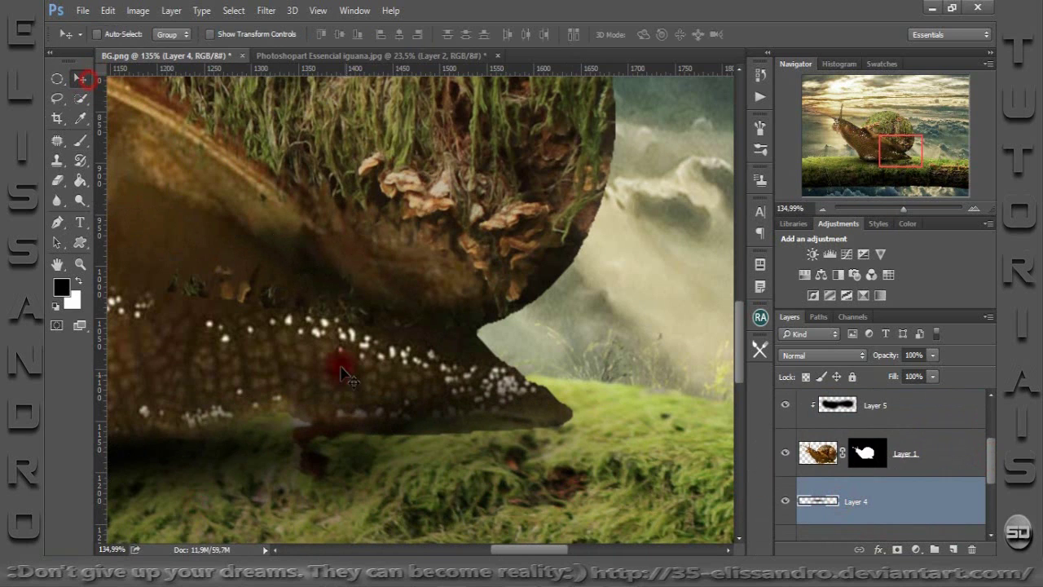
mouse_move(362, 429)
left_mouse_down()
mouse_move(477, 411)
mouse_move(459, 434)
left_mouse_up()
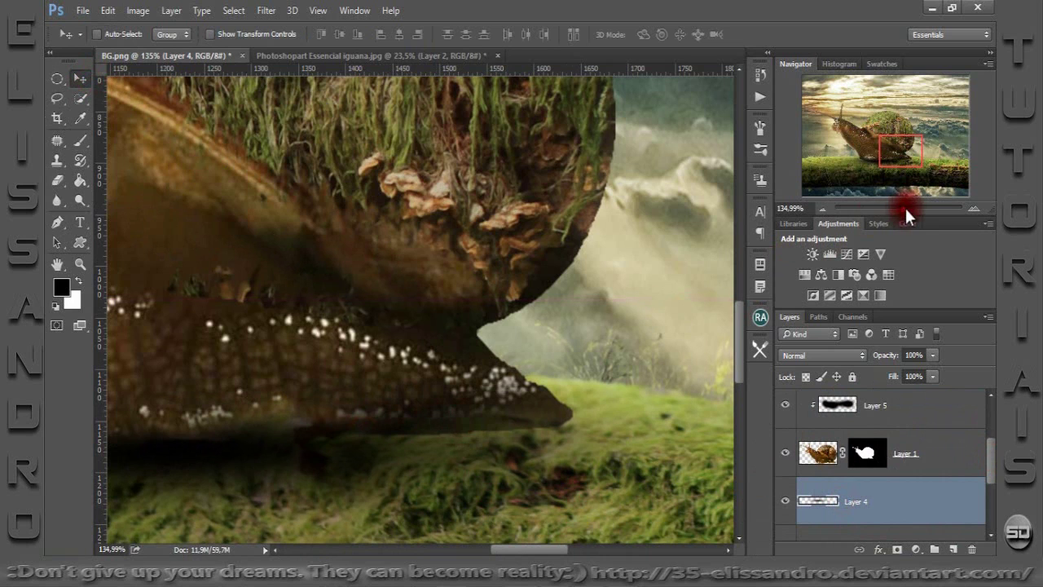
left_click_drag(893, 155, 862, 161)
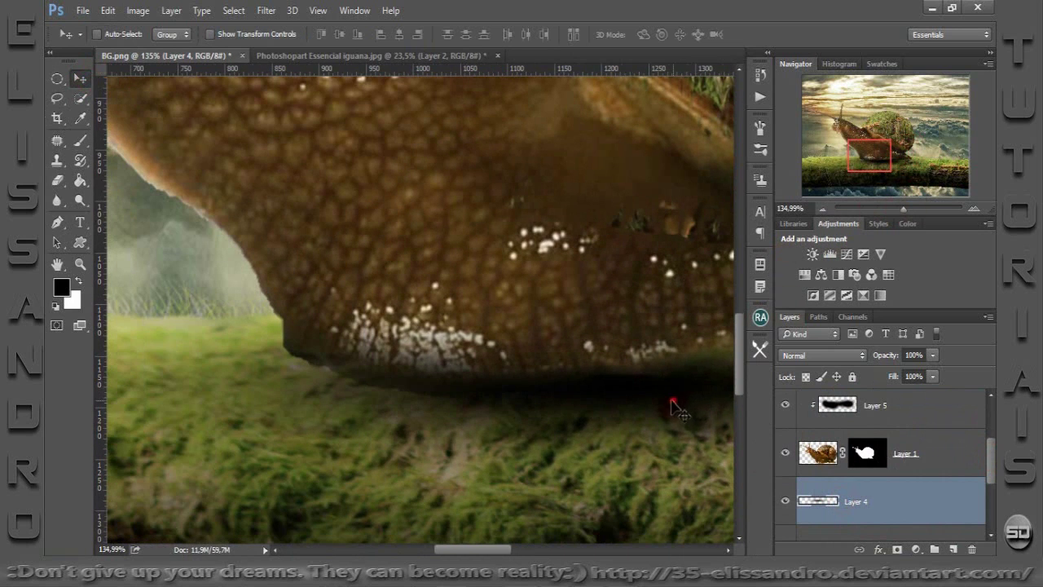
left_click_drag(673, 404, 656, 417)
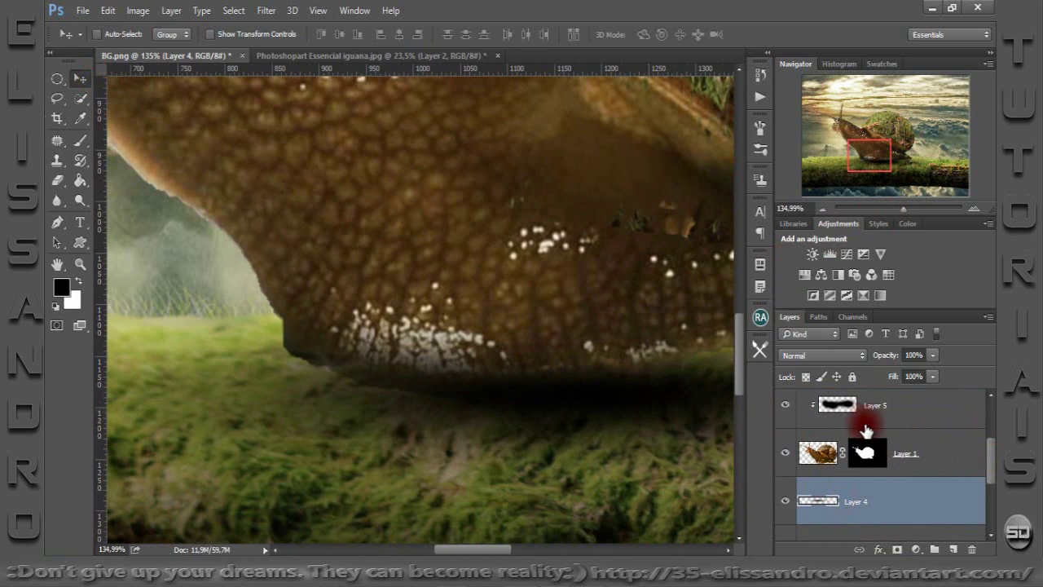
left_click_drag(892, 379, 886, 380)
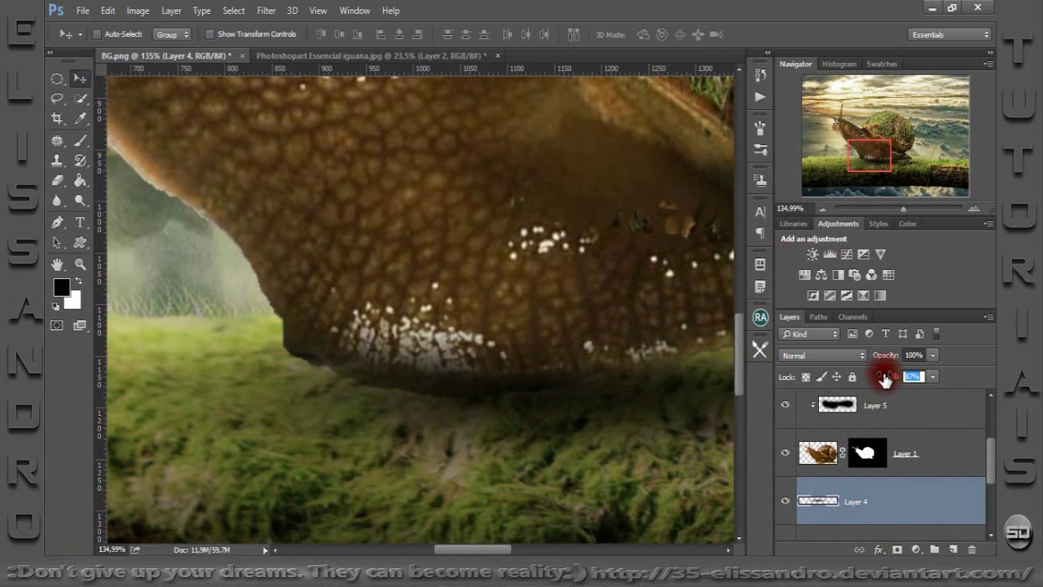
Set Layer 5's fill to 89%.
left_click(827, 423)
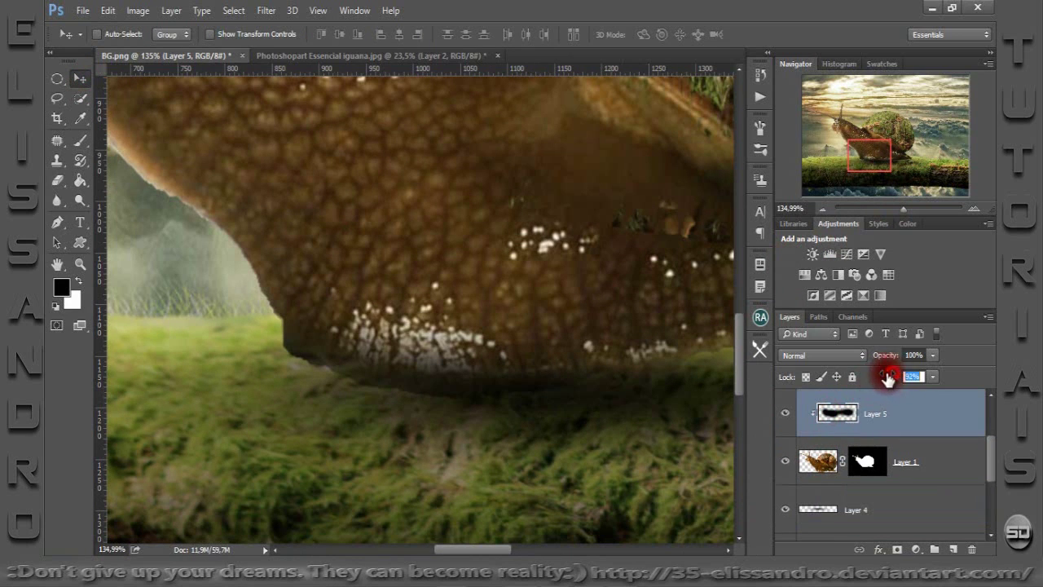
left_click_drag(888, 377, 884, 379)
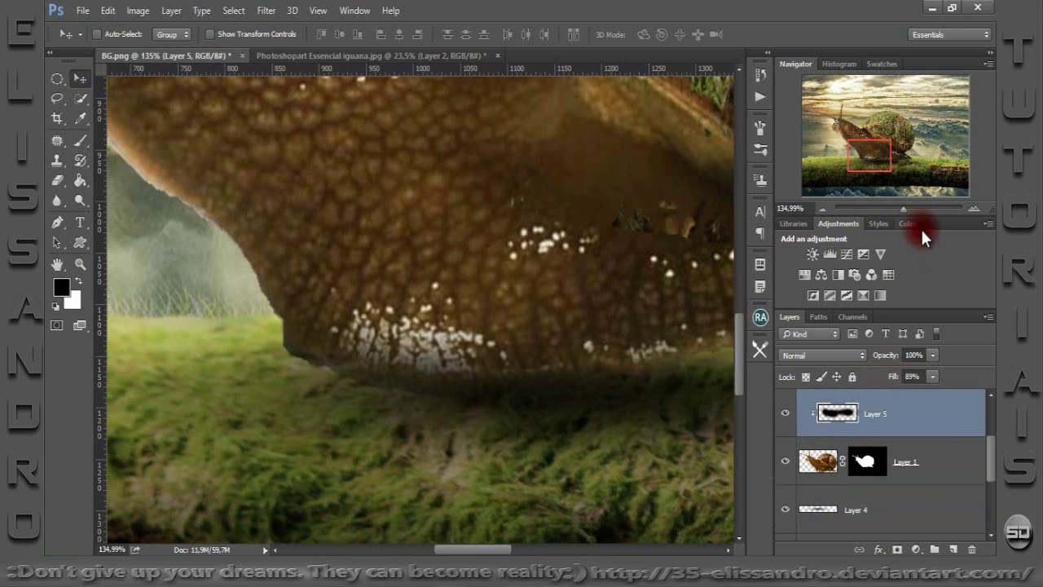
left_click_drag(900, 209, 891, 205)
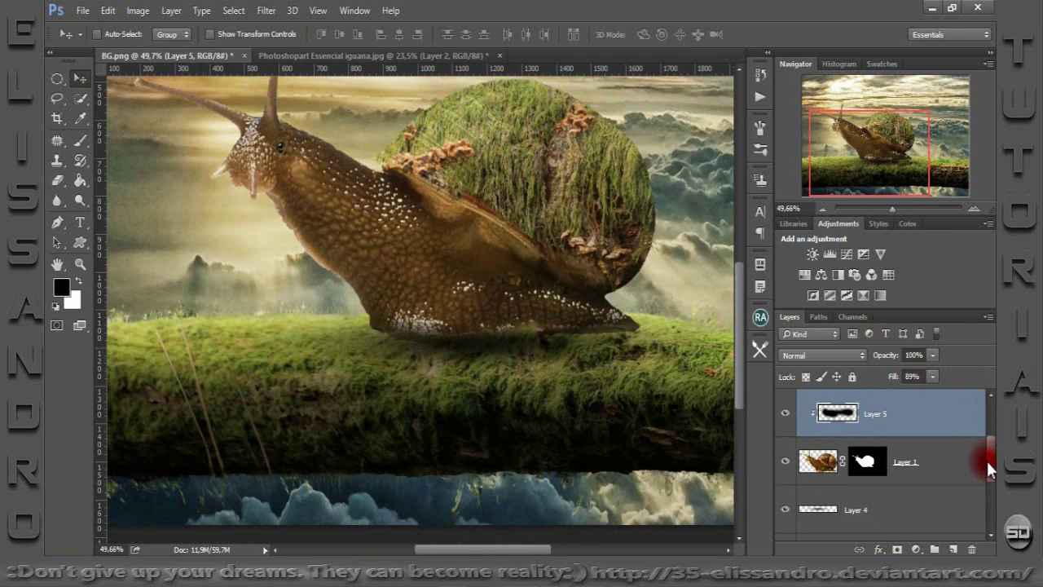
Select the snail, shadow and shell layers together and nudge them slightly down.
left_click_drag(988, 469, 987, 481)
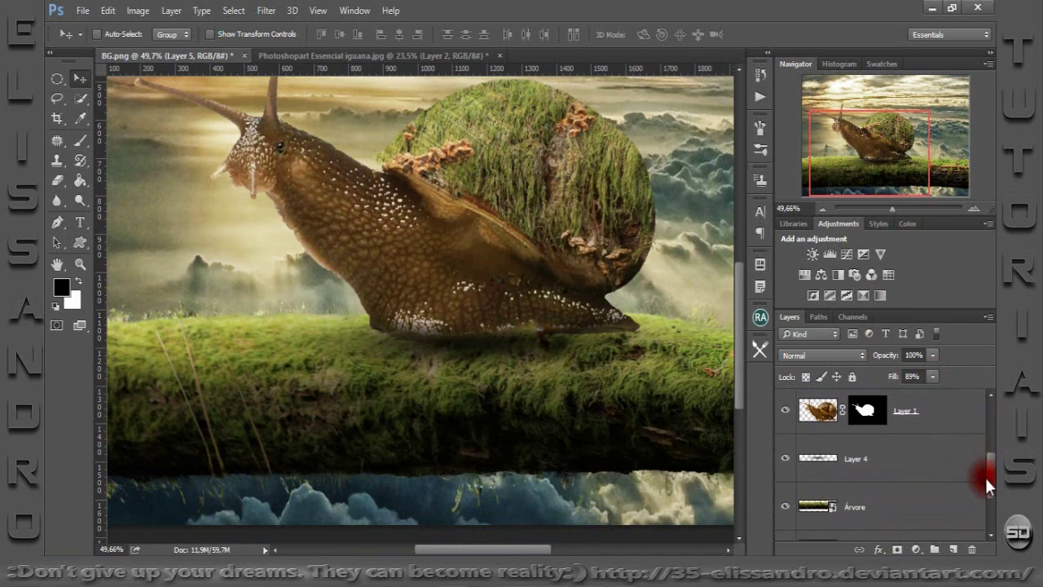
left_click(873, 471, "shift")
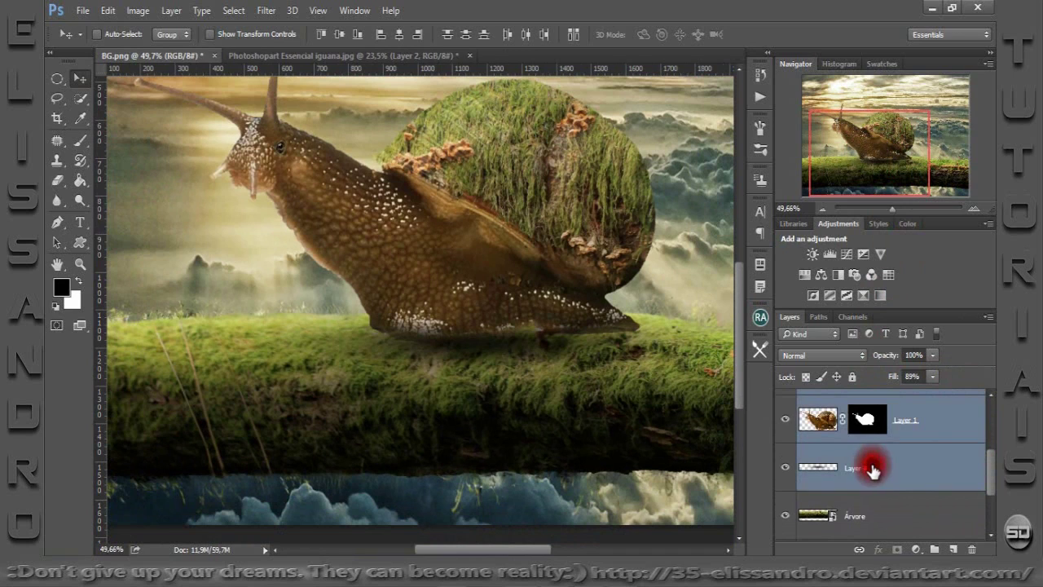
left_click_drag(512, 297, 511, 298)
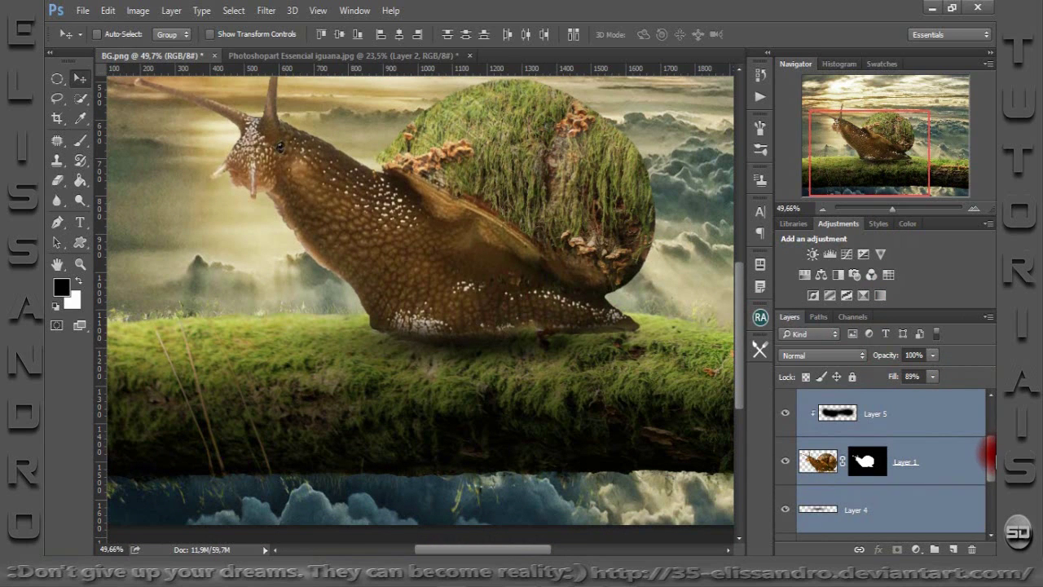
left_click_drag(994, 462, 994, 422)
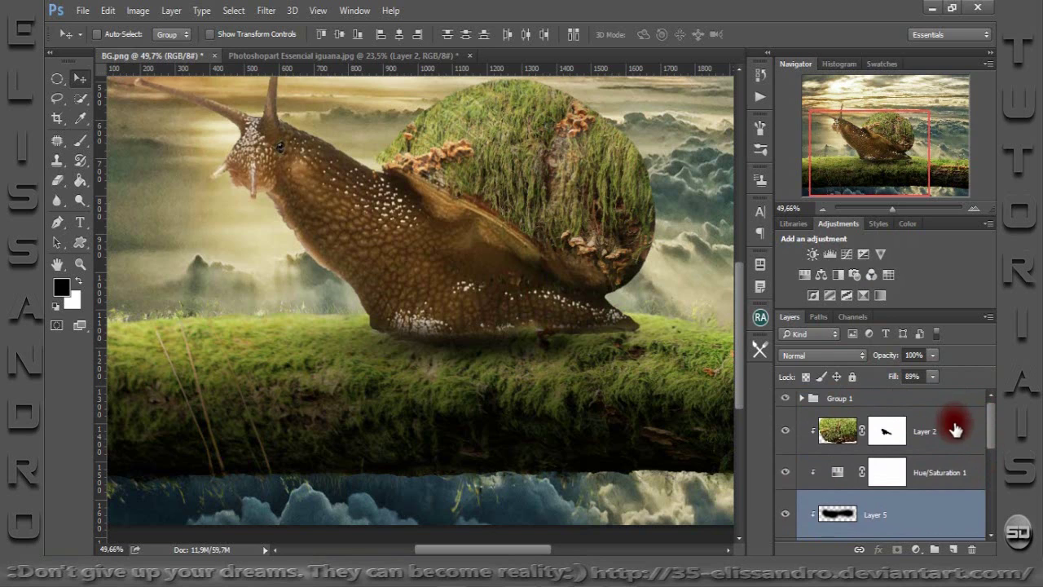
left_click(955, 430, "shift")
left_click_drag(512, 283, 505, 281)
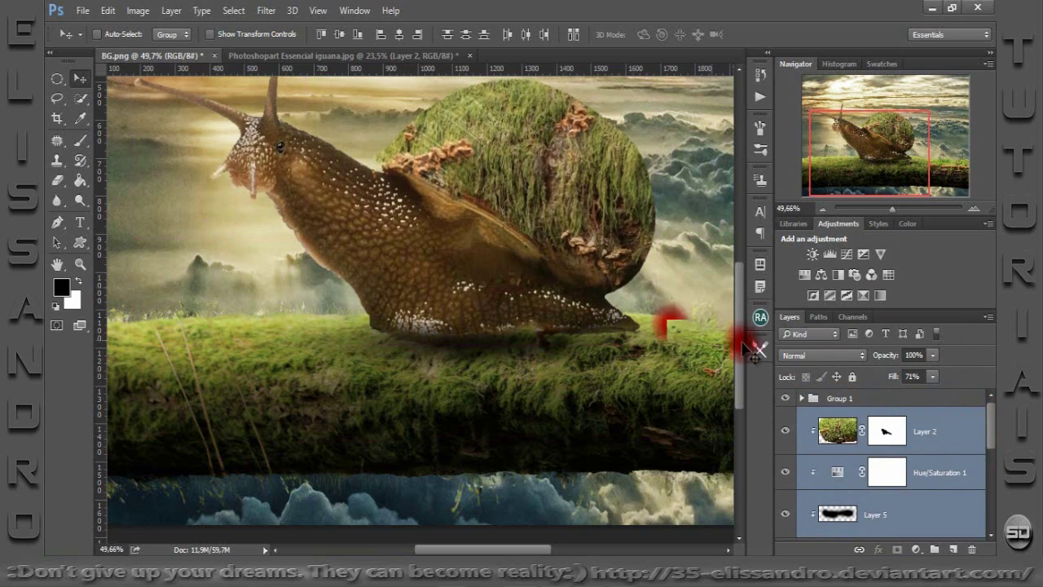
Nudge Group 1 down slightly, then zoom in close on the snail's foot.
left_click(874, 403)
left_click_drag(487, 176, 489, 185)
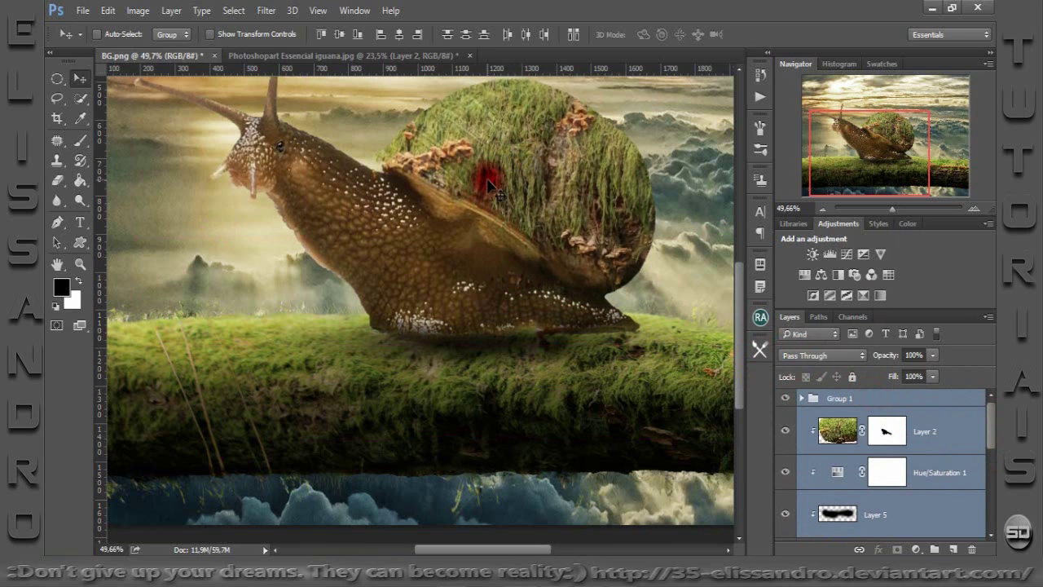
key("ctrl")
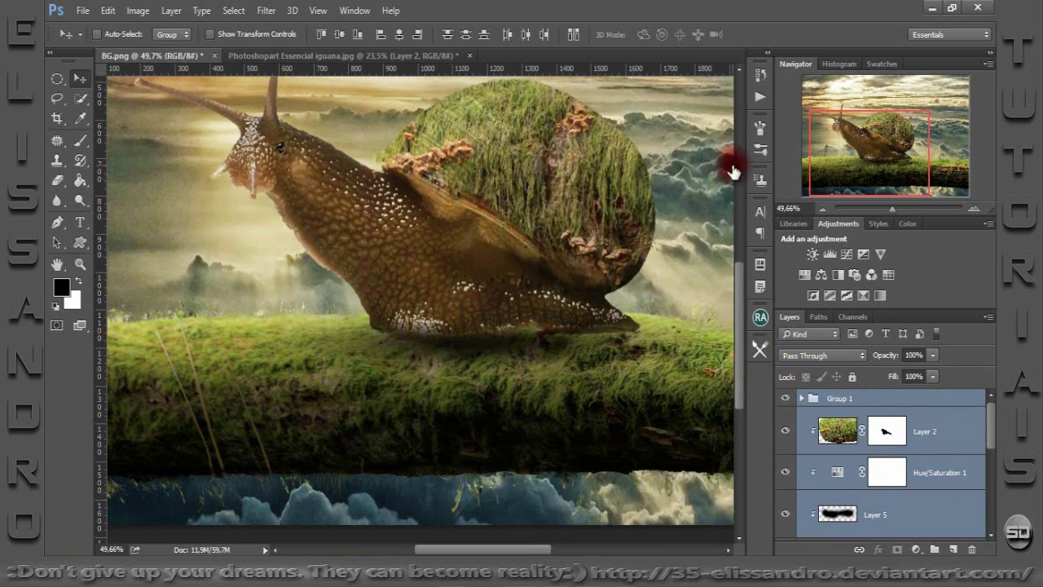
left_click_drag(893, 209, 900, 208)
left_click_drag(900, 136, 884, 160)
Duplicate the Layer 4 shadow into Layer 4 copy to darken it.
left_click_drag(990, 420, 987, 453)
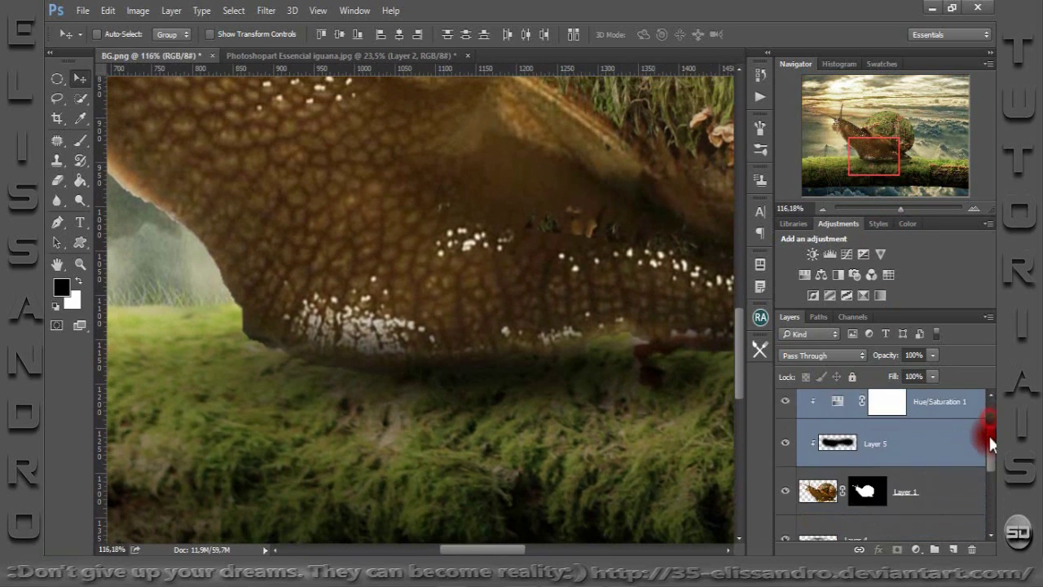
left_click(854, 494)
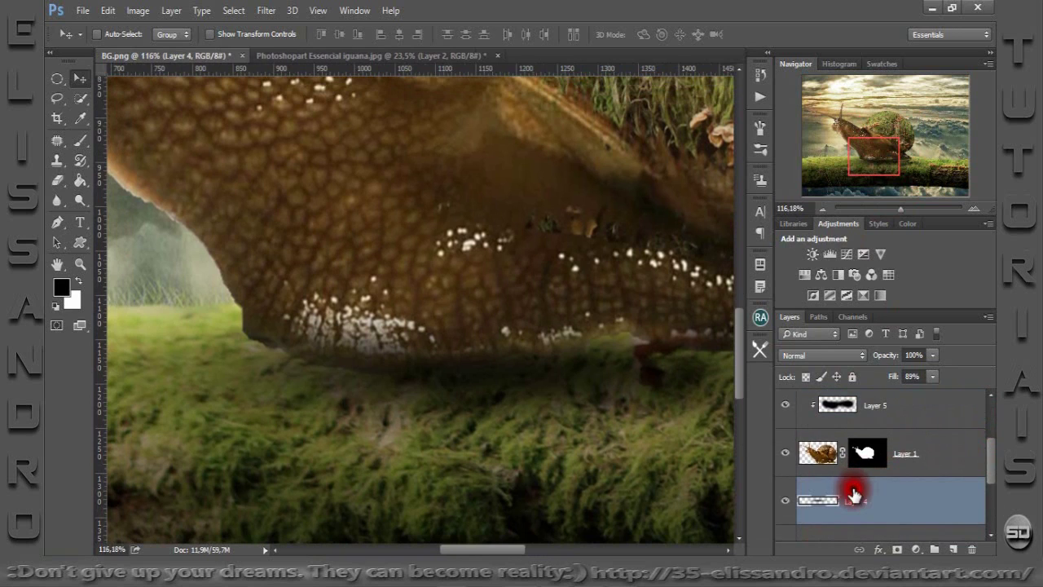
key("ctrl+j")
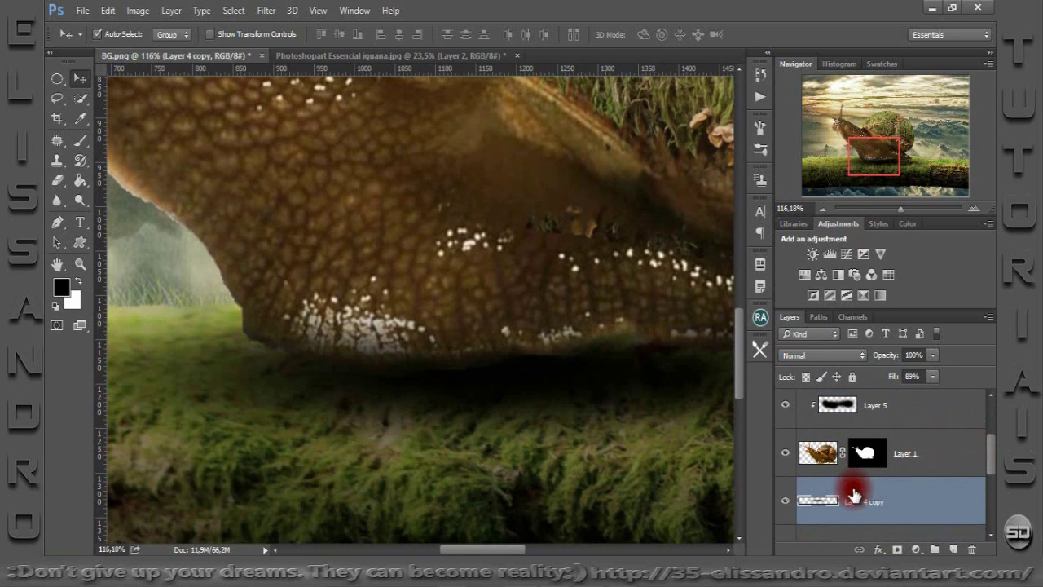
left_click(894, 208)
Warp Layer 4 copy so it curves under the snail's foot, and commit.
key("ctrl+t")
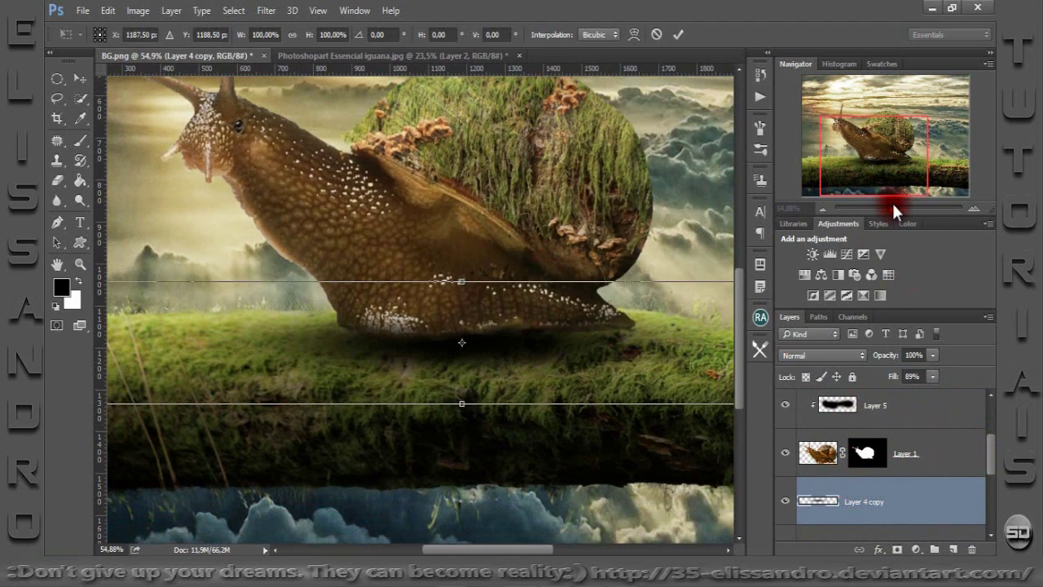
right_click(638, 338)
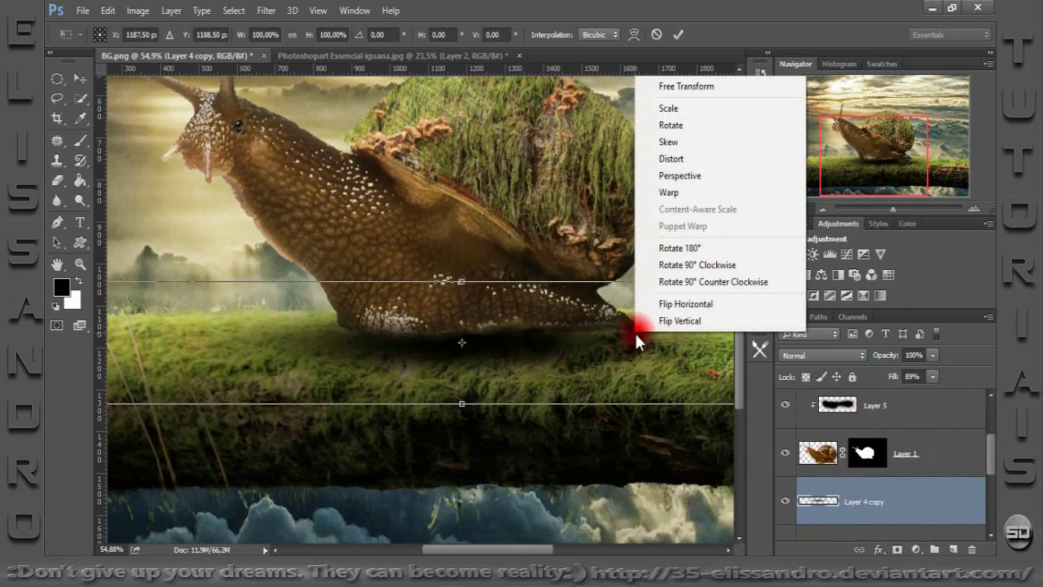
left_click(677, 190)
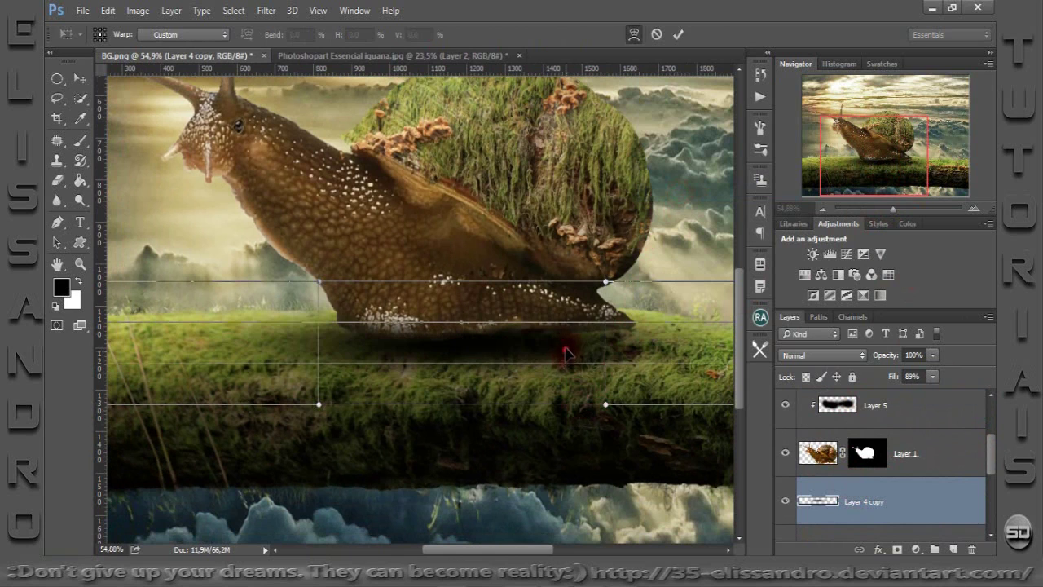
mouse_move(565, 354)
left_mouse_down()
mouse_move(639, 348)
mouse_move(721, 316)
mouse_move(661, 328)
mouse_move(725, 313)
left_mouse_up()
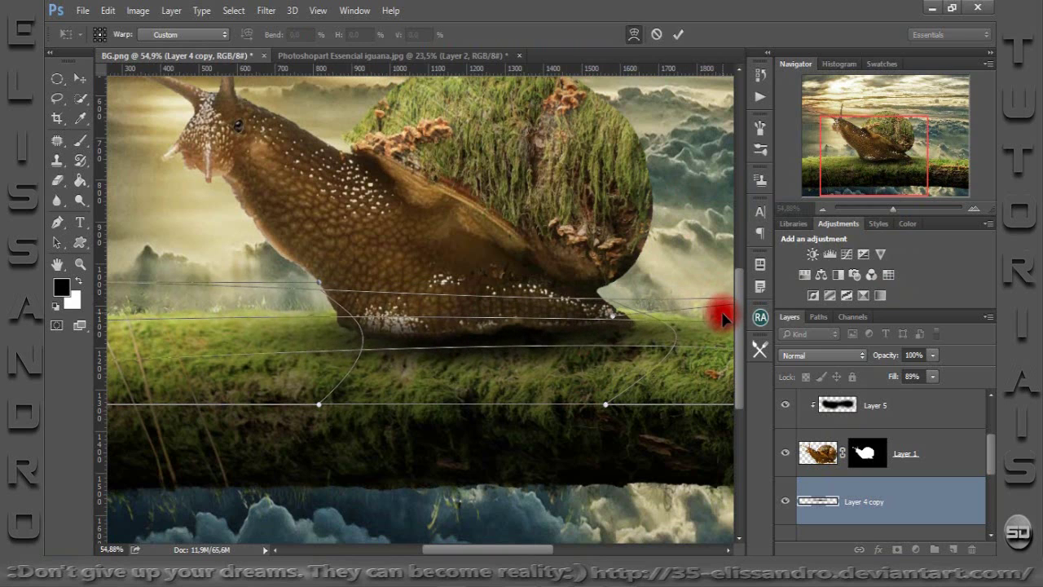
left_click_drag(360, 338, 356, 340)
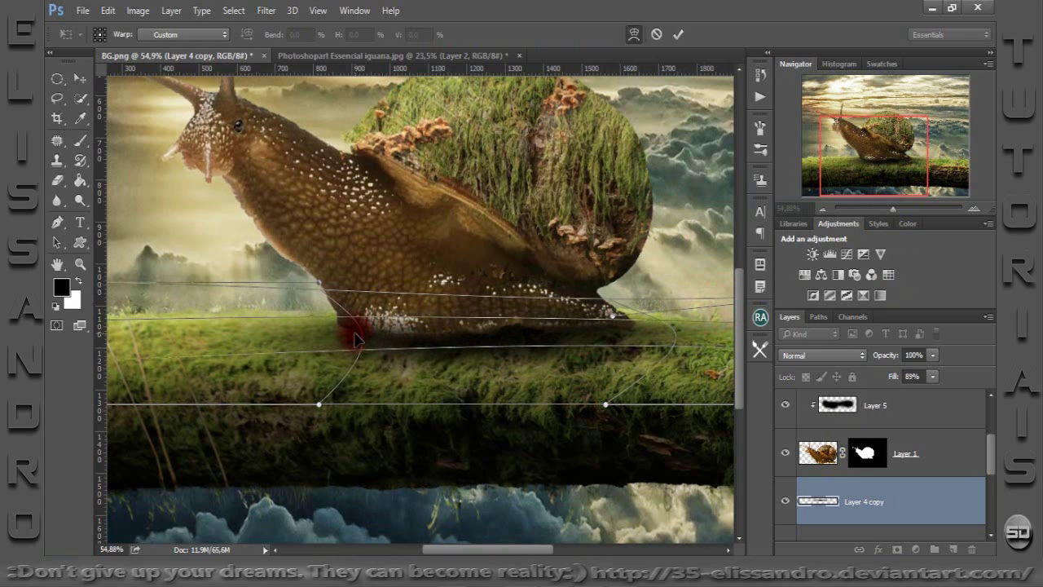
left_click(677, 34)
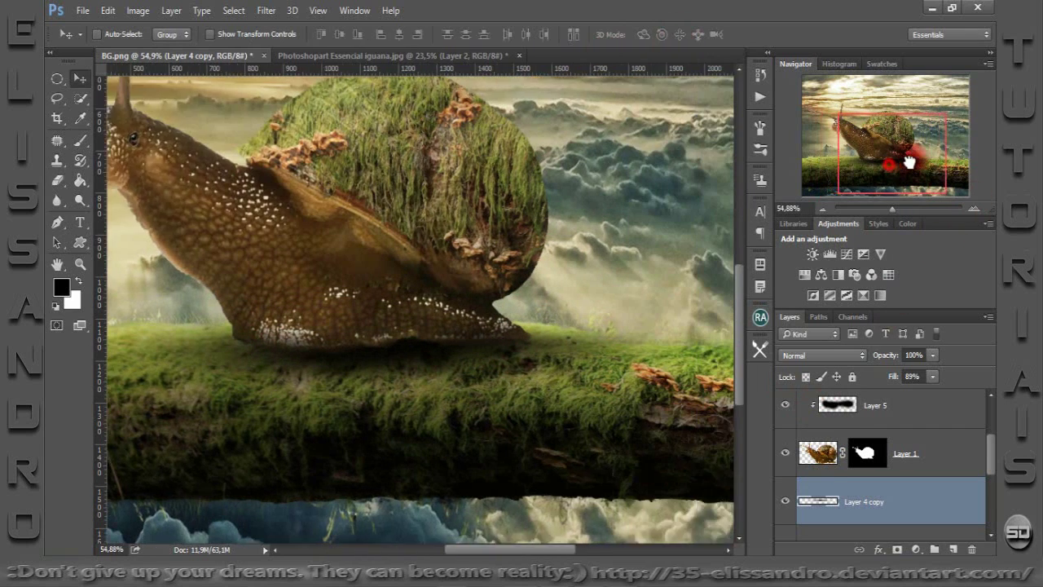
Toggle the shadow copy's visibility to compare, then zoom out to the whole image.
left_click_drag(940, 187, 974, 184)
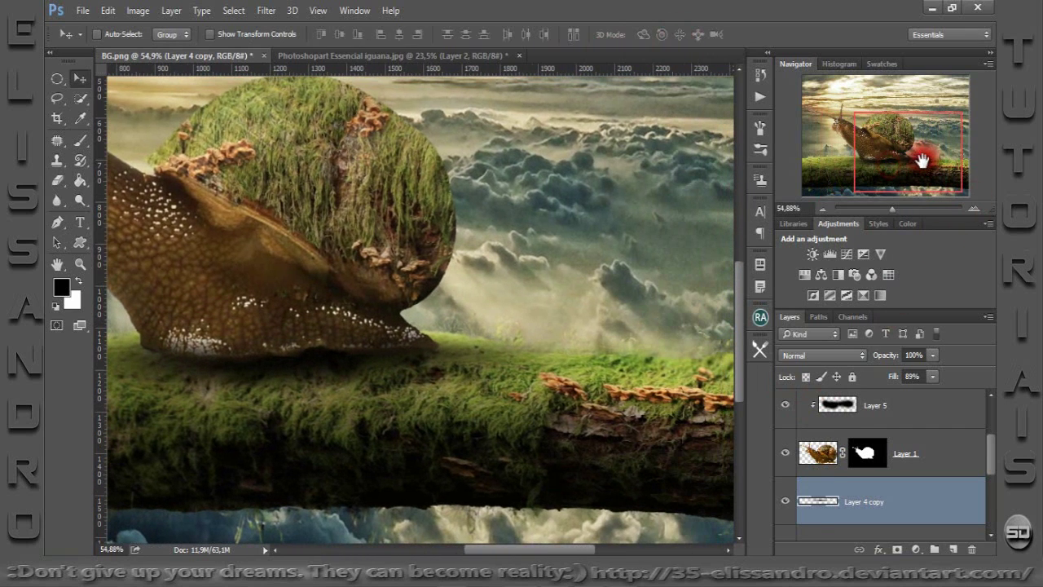
left_click(784, 500)
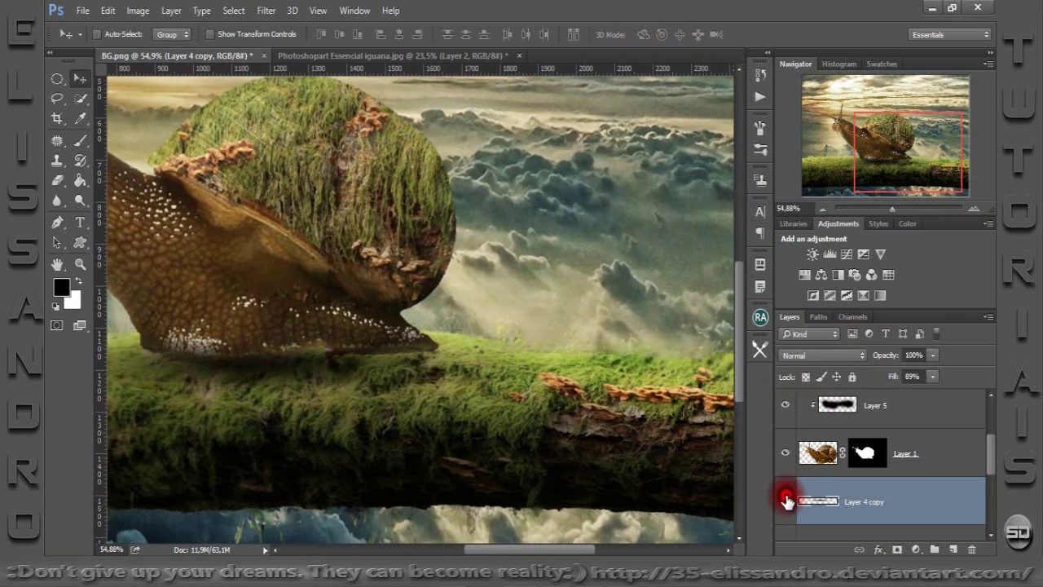
left_click(785, 499)
left_click_drag(892, 206, 888, 203)
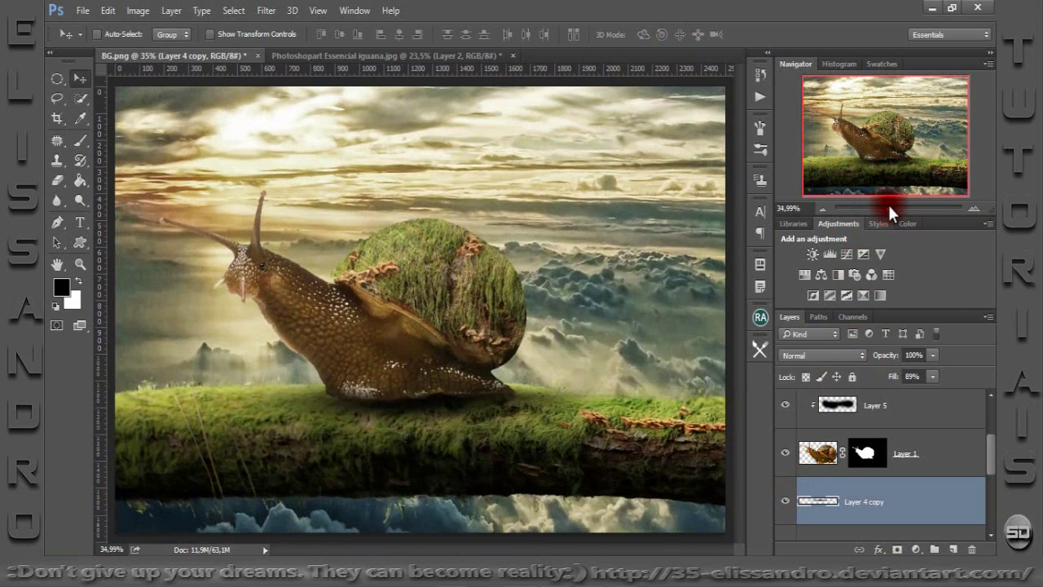
left_click_drag(991, 458, 930, 489)
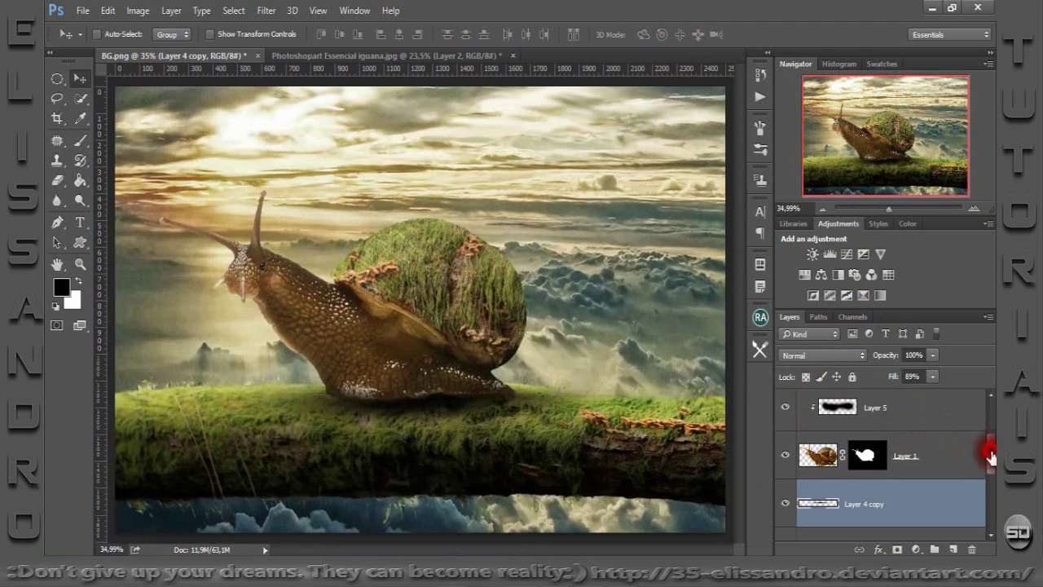
Add empty Layer 6, make white the foreground colour and bring up the Brush presets.
left_click(950, 550)
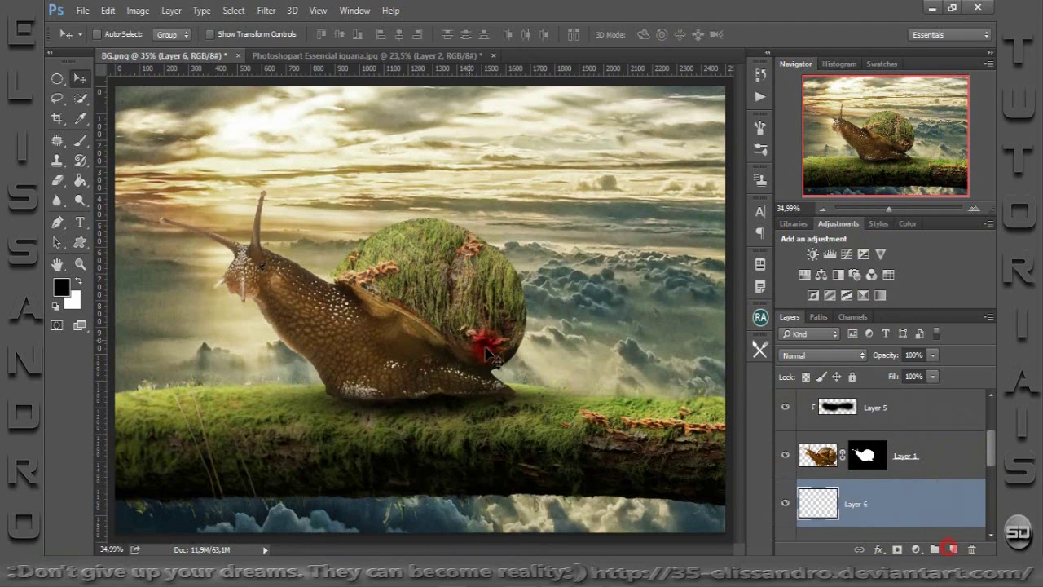
key("x")
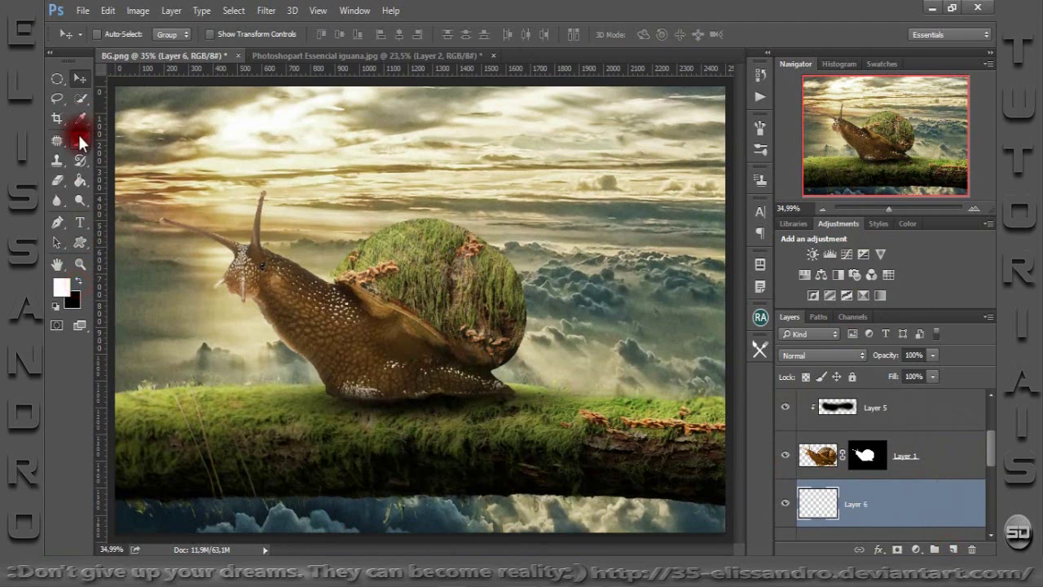
left_click(80, 139)
right_click(431, 290)
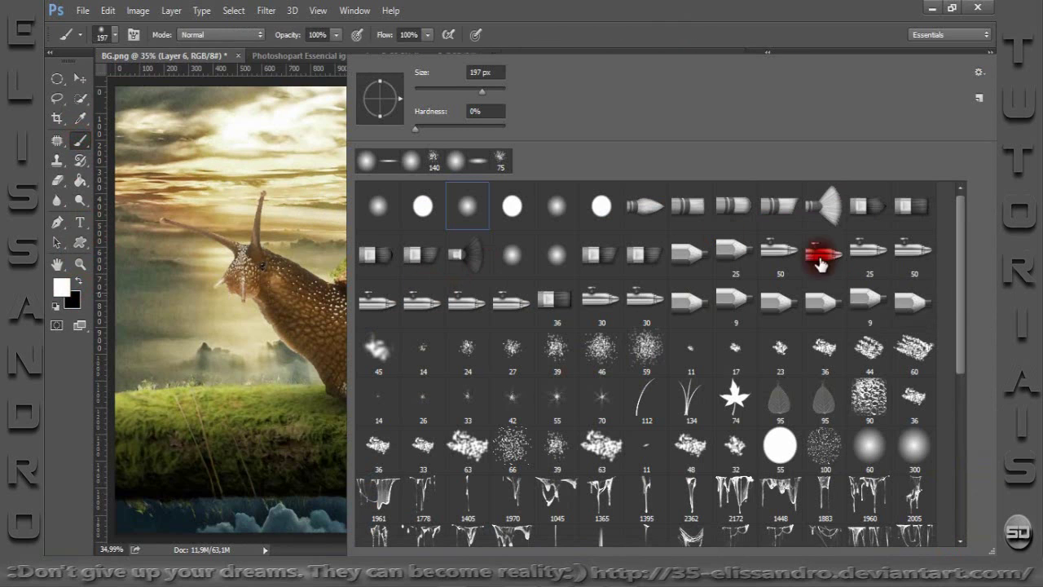
Stamp the 1448 drip brush at 786 px once in white below the snail's foot.
left_click_drag(961, 297, 954, 372)
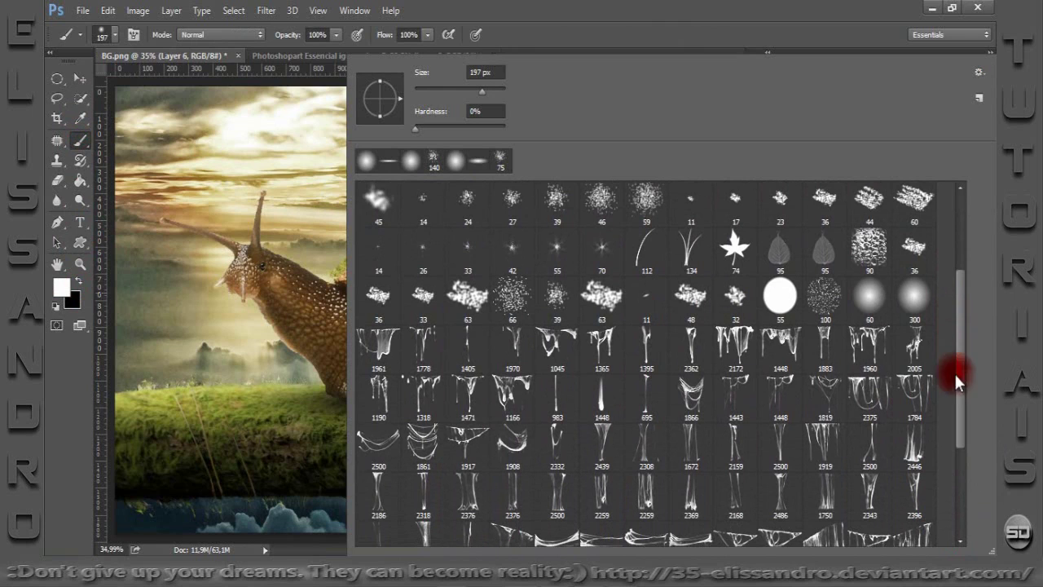
left_click(780, 335)
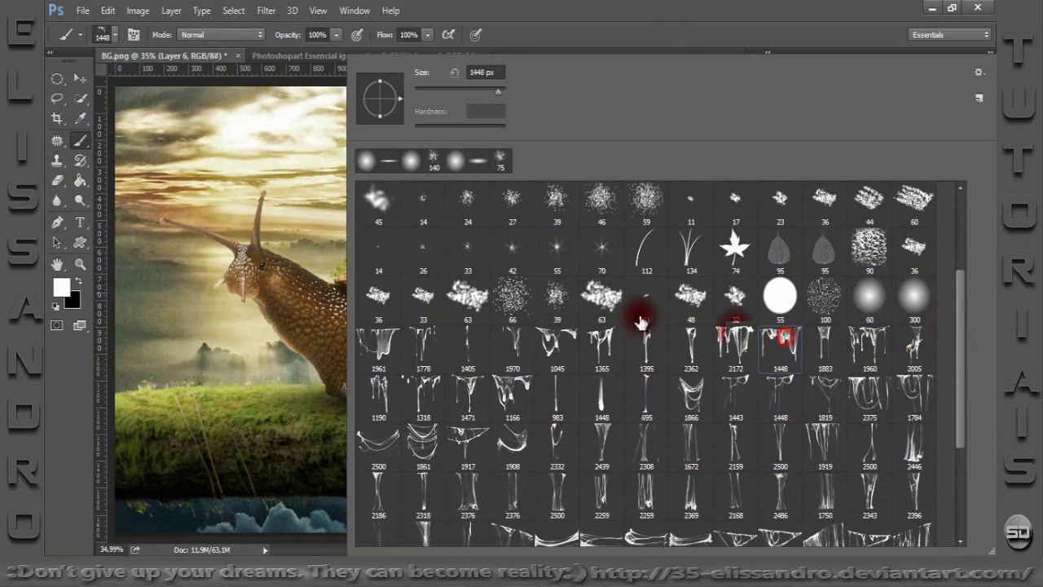
left_click(47, 486)
left_click_drag(397, 432, 349, 405)
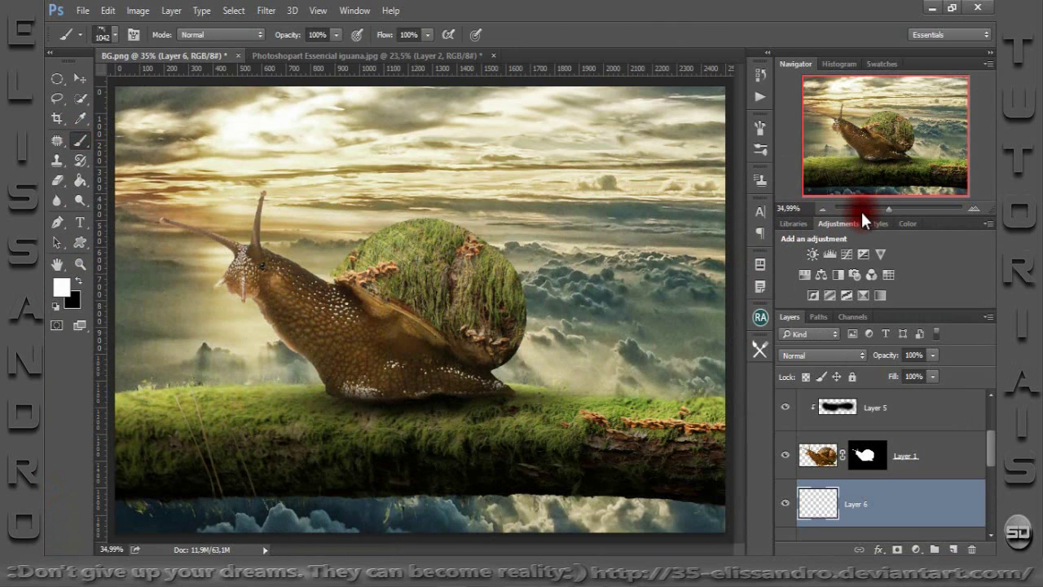
key("ctrl+minus")
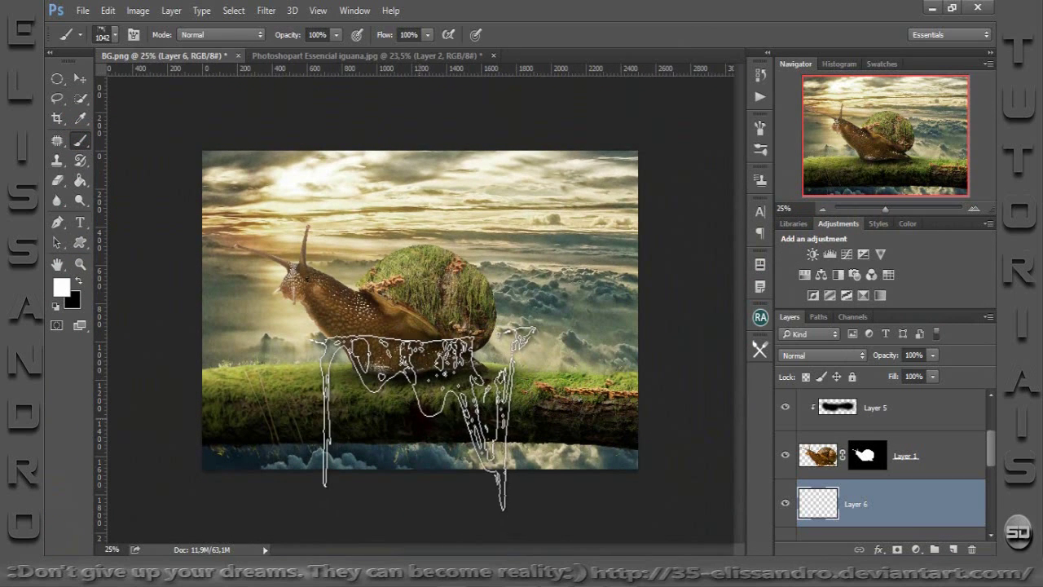
left_click_drag(415, 416, 395, 413)
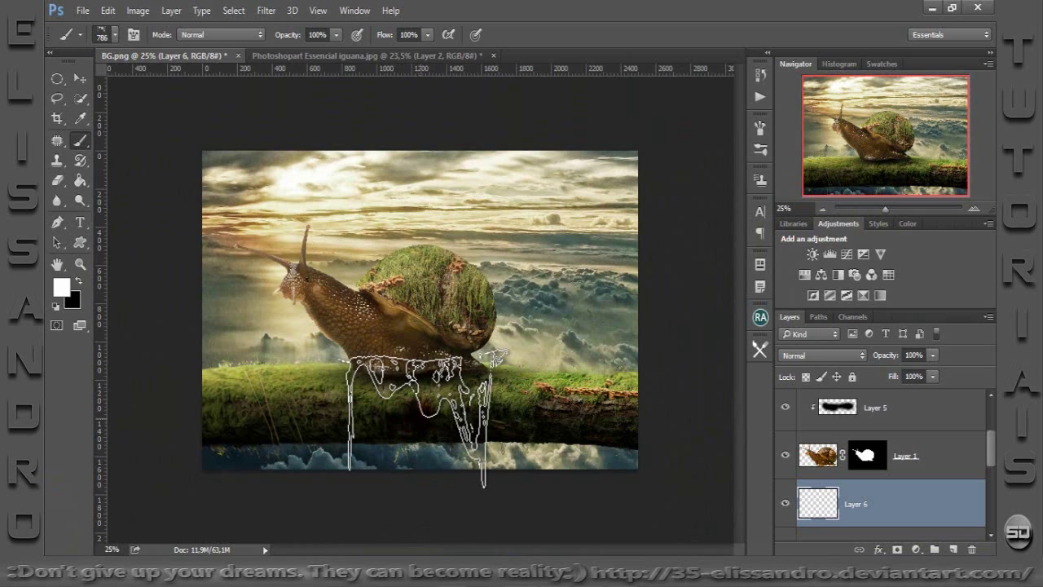
left_click(428, 419)
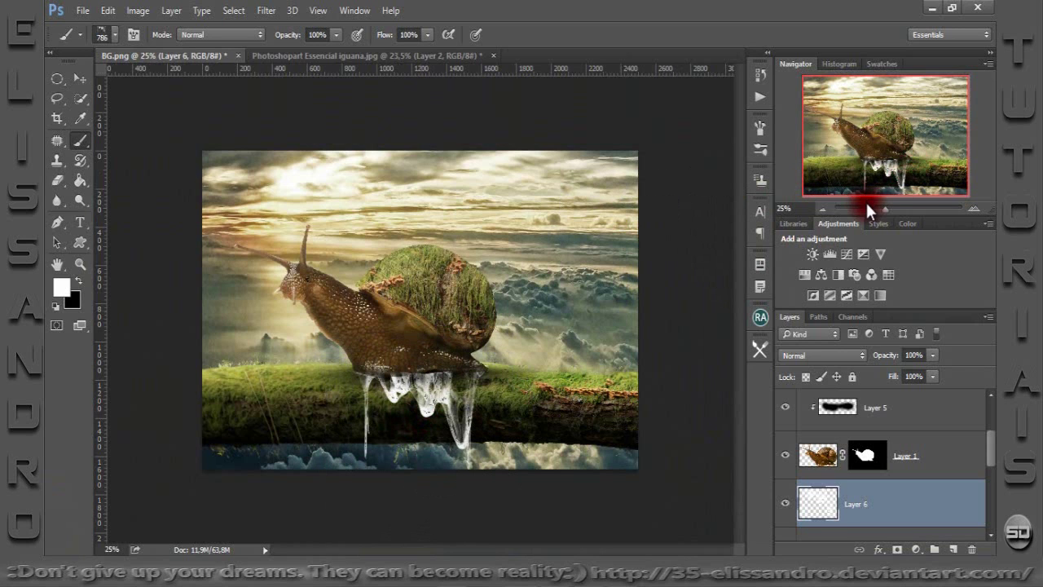
Apply a glass preset from the Styles panel to the Layer 6 drips.
left_click_drag(883, 206, 891, 205)
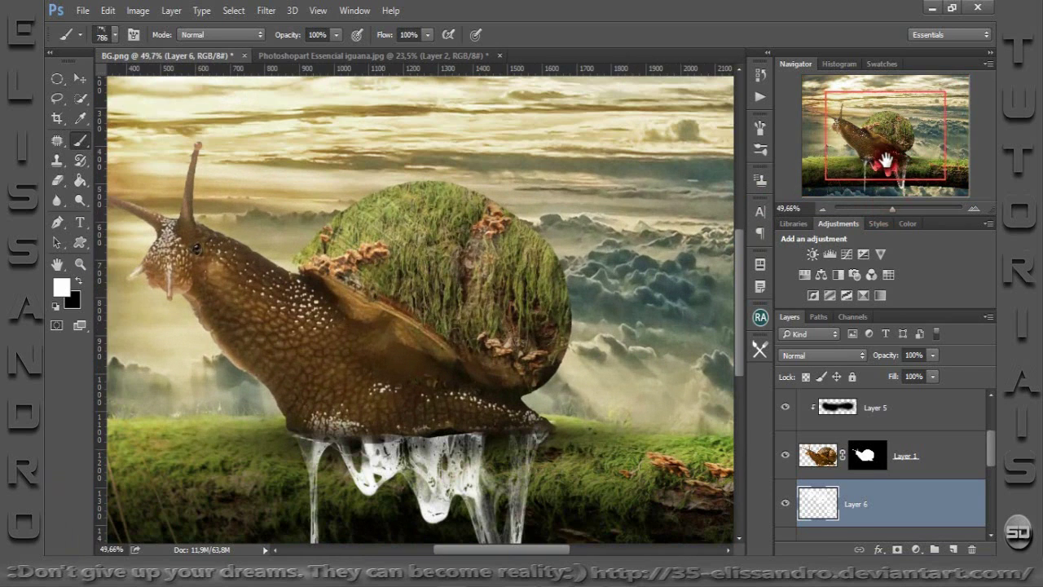
left_click_drag(885, 159, 884, 177)
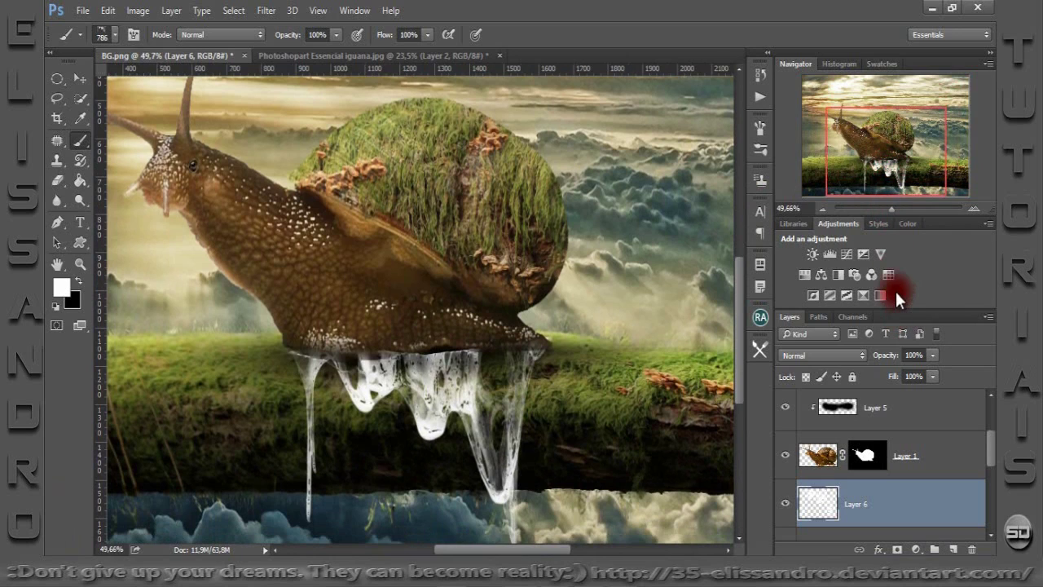
left_click(877, 225)
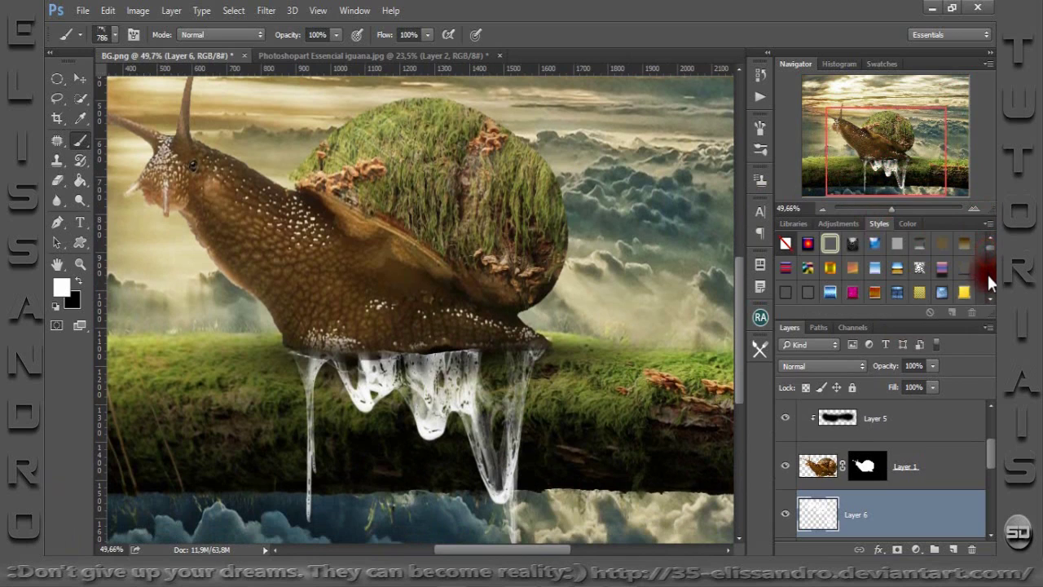
left_click(987, 246)
left_click_drag(993, 268, 987, 282)
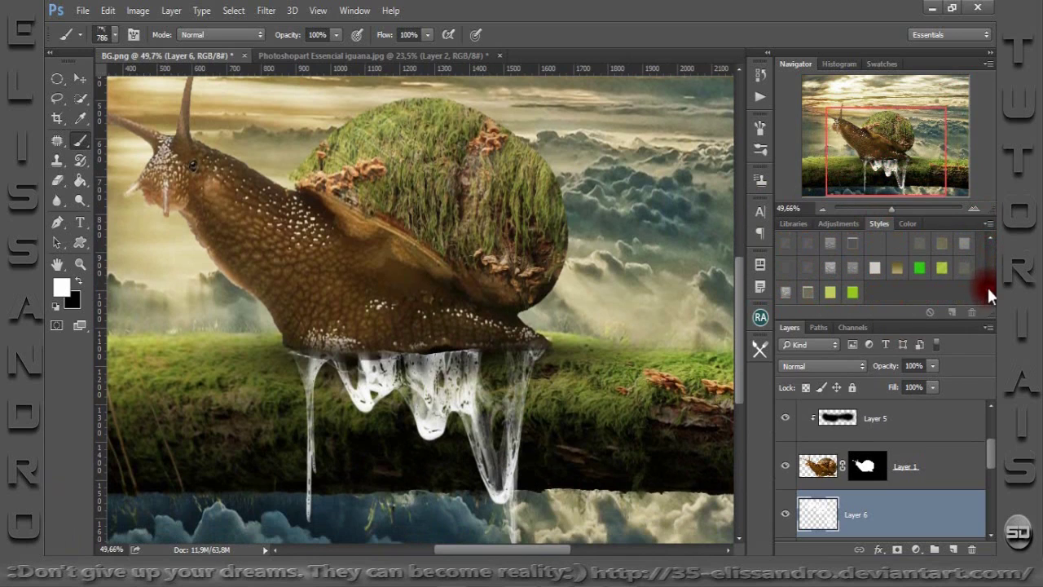
left_click(853, 242)
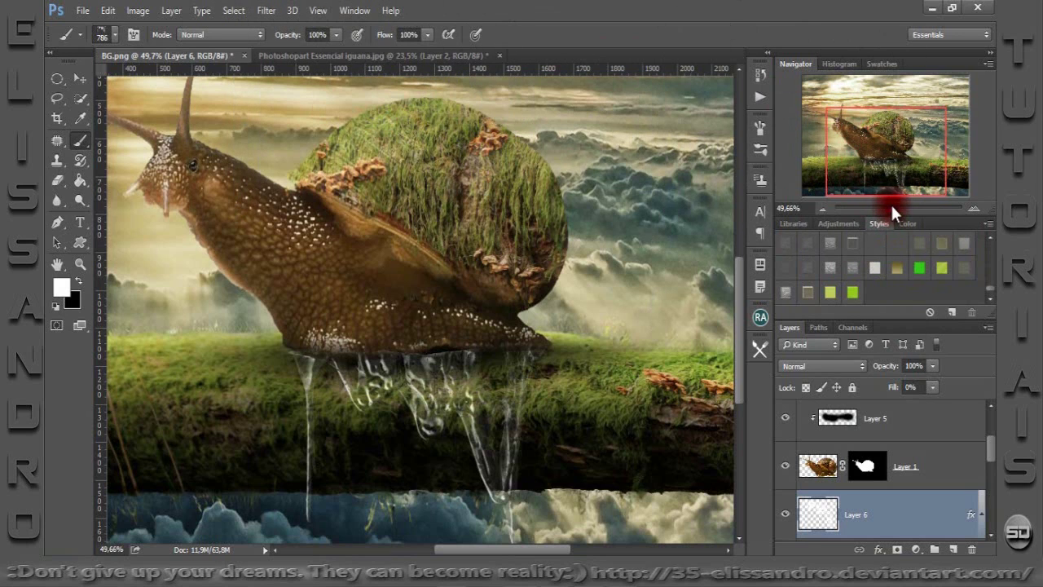
left_click_drag(890, 210, 897, 209)
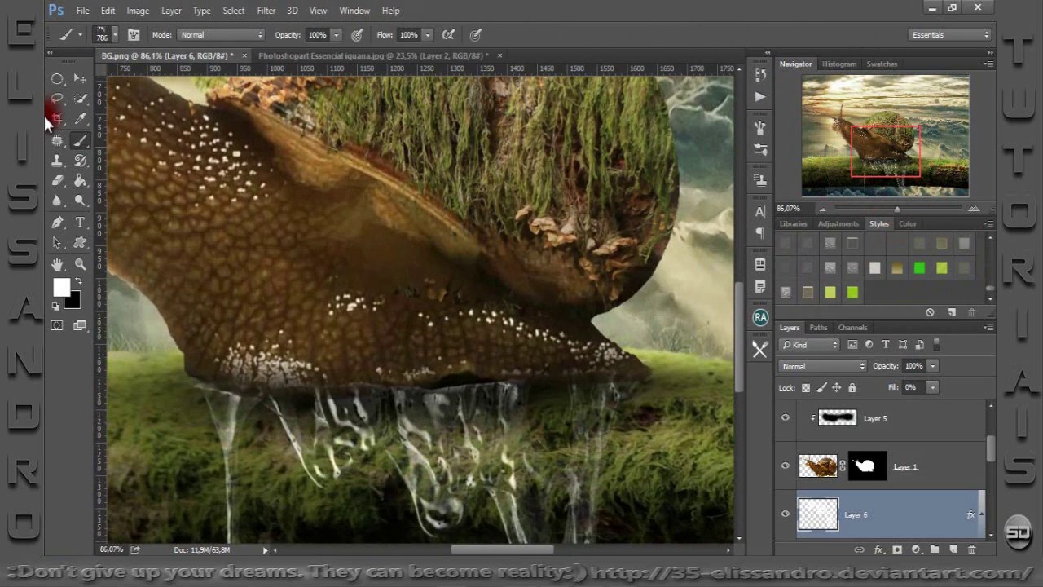
Nudge the drips down under the foot and put Layer 6 into Warp mode.
left_click(87, 77)
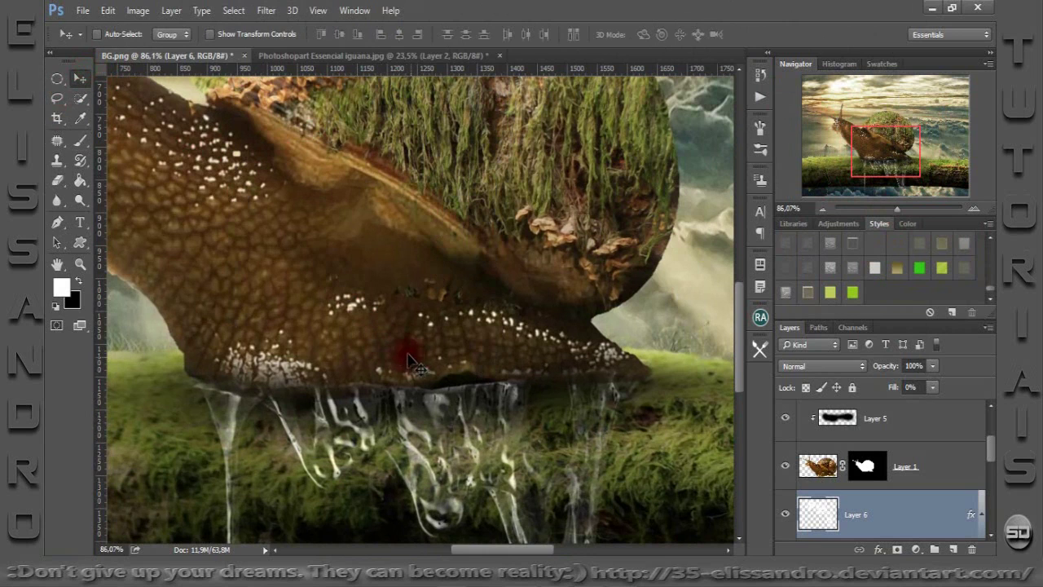
left_click_drag(426, 372, 436, 395)
key("ctrl+t")
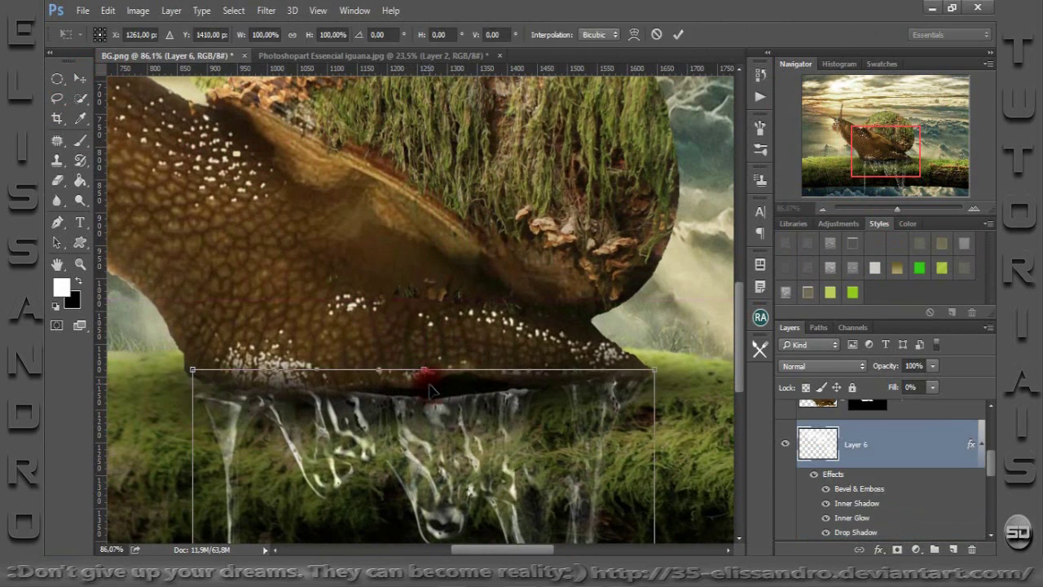
right_click(447, 417)
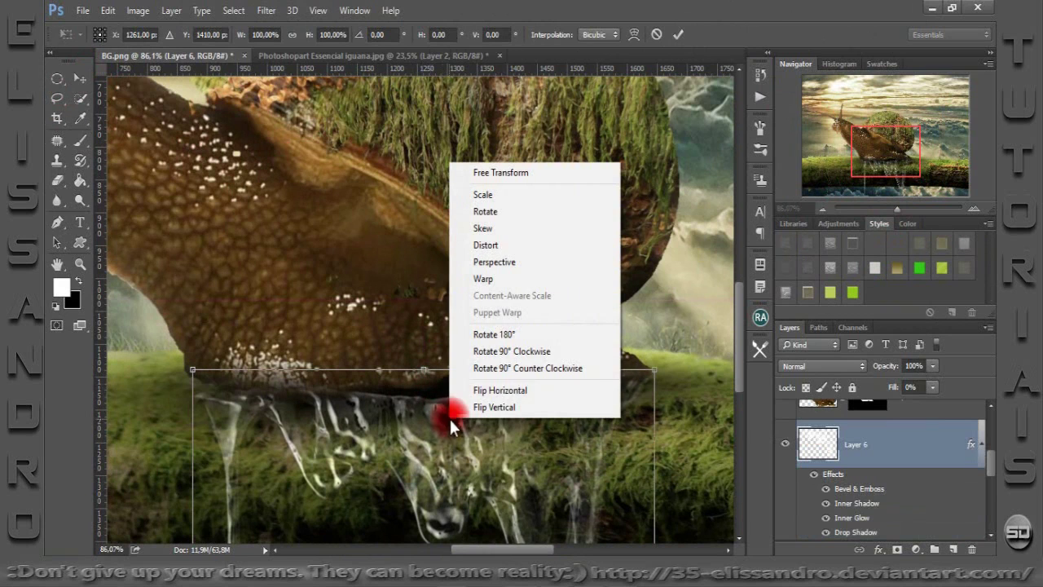
left_click(481, 281)
Bend the drip mesh's corners and top edge to hug the foot, then commit.
left_click_drag(449, 400, 448, 380)
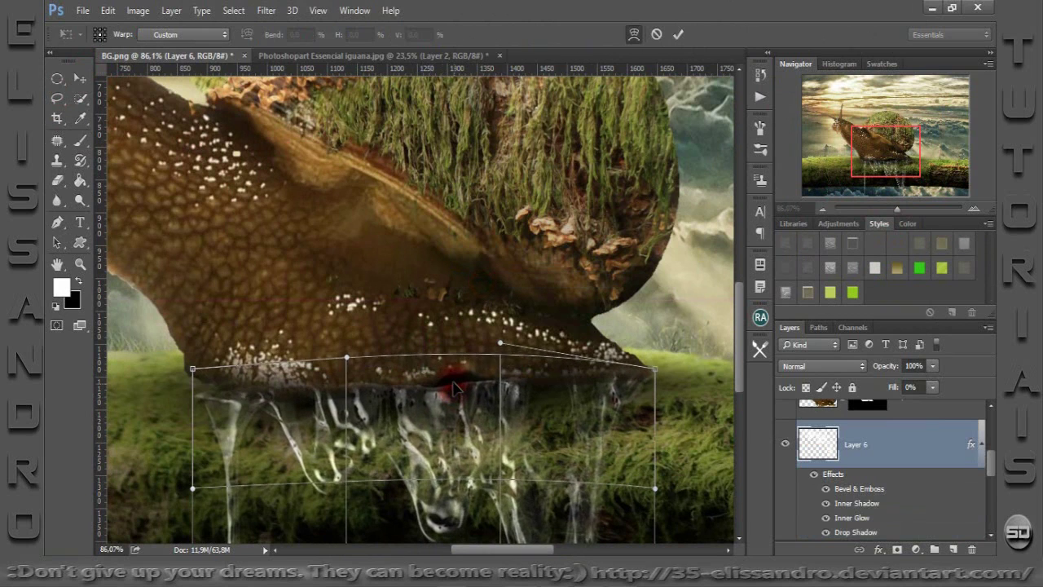
left_click_drag(624, 379, 628, 391)
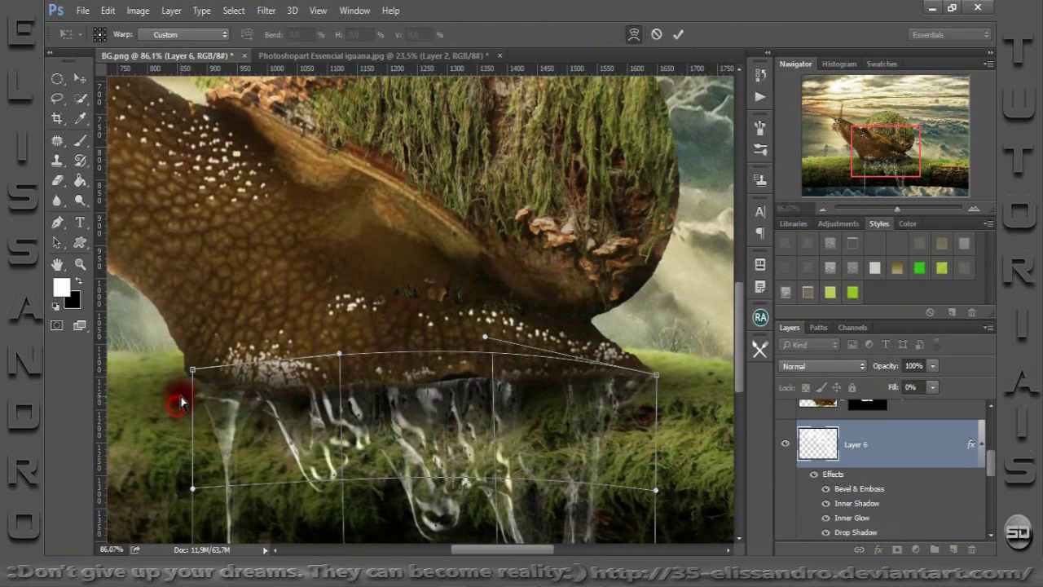
left_click_drag(202, 425, 191, 387)
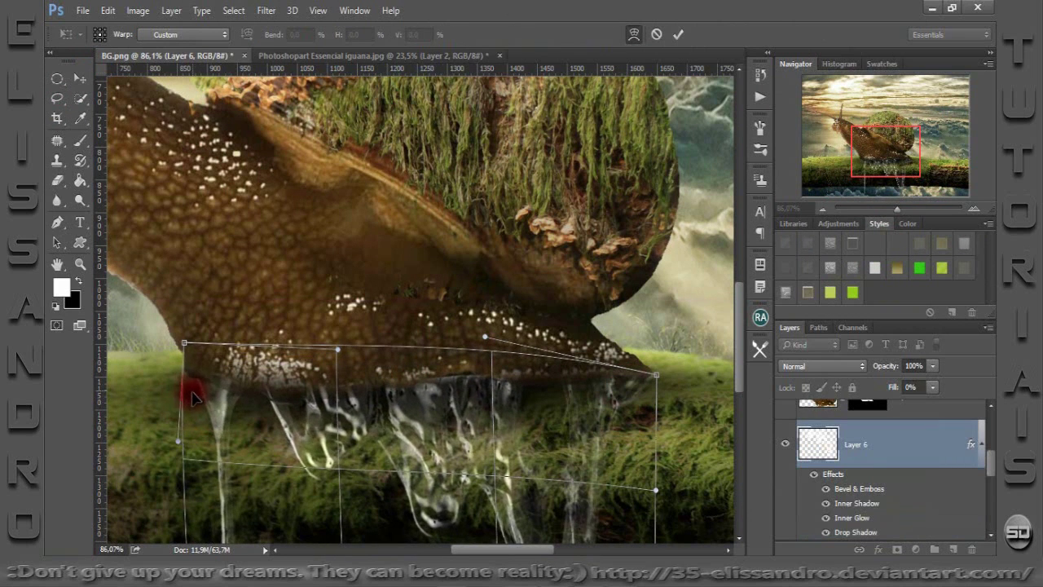
left_click_drag(263, 396, 259, 391)
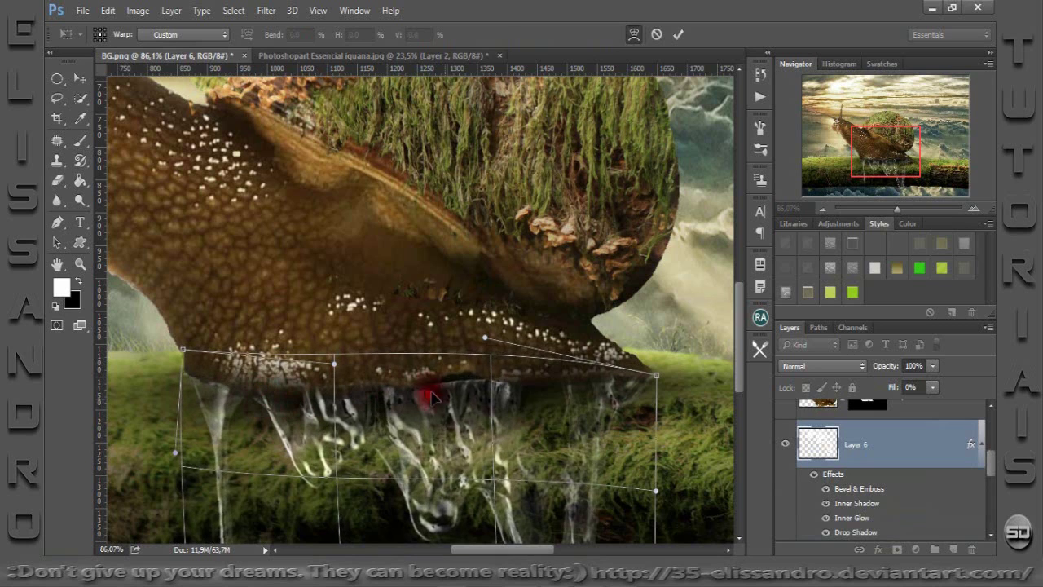
mouse_move(424, 396)
left_mouse_down()
mouse_move(470, 396)
mouse_move(469, 381)
left_mouse_up()
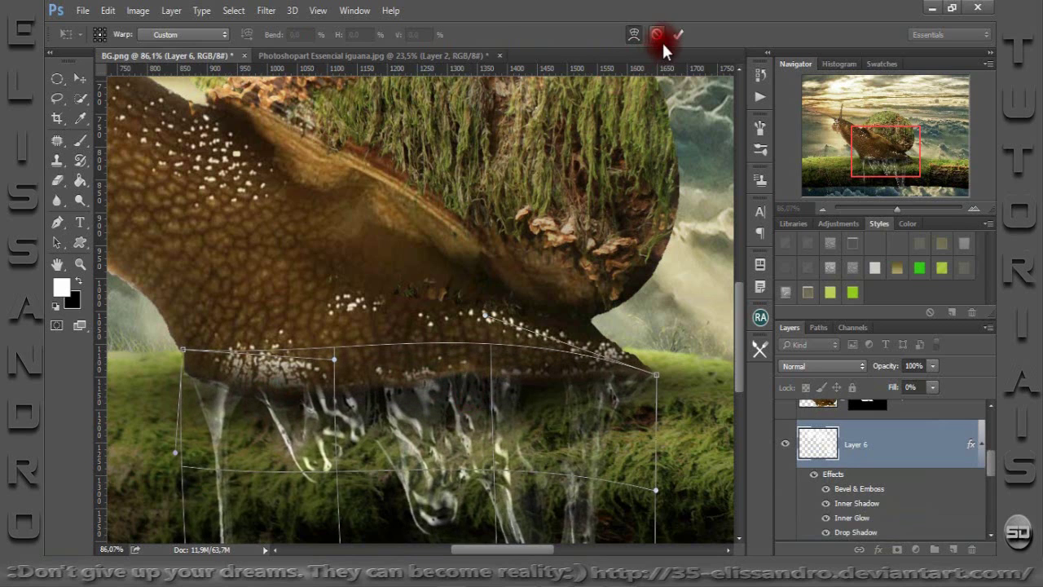
left_click(685, 34)
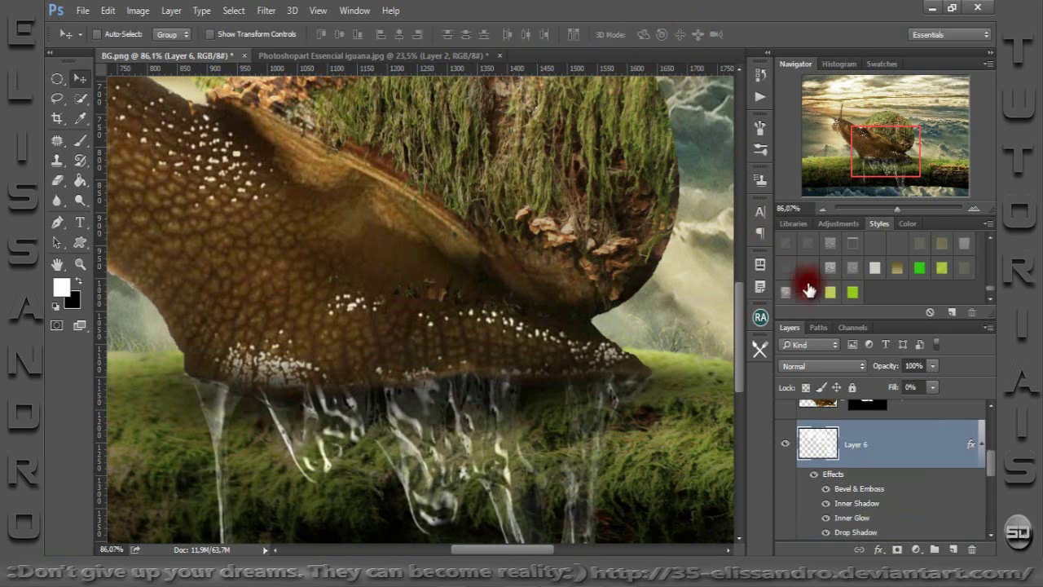
Lower Layer 6's opacity to about 53%, checking the drips across the whole scene.
left_click_drag(882, 160, 884, 161)
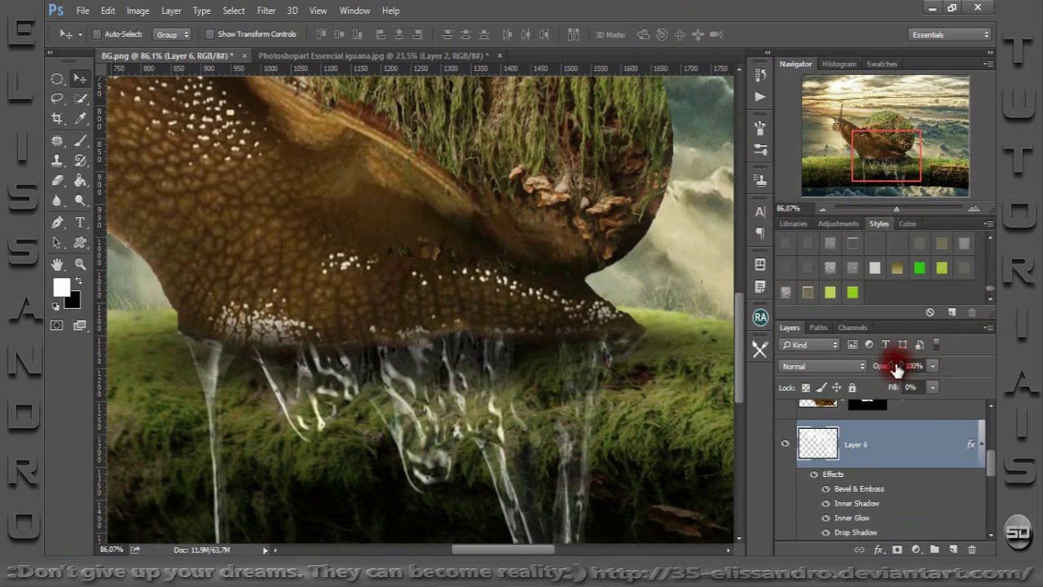
left_click_drag(892, 368, 870, 369)
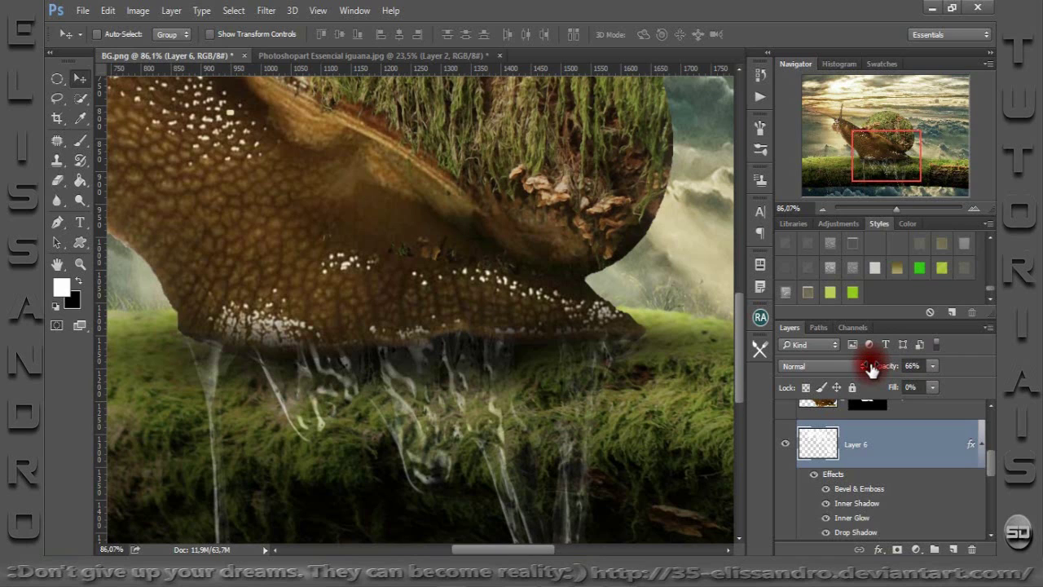
left_click(858, 244)
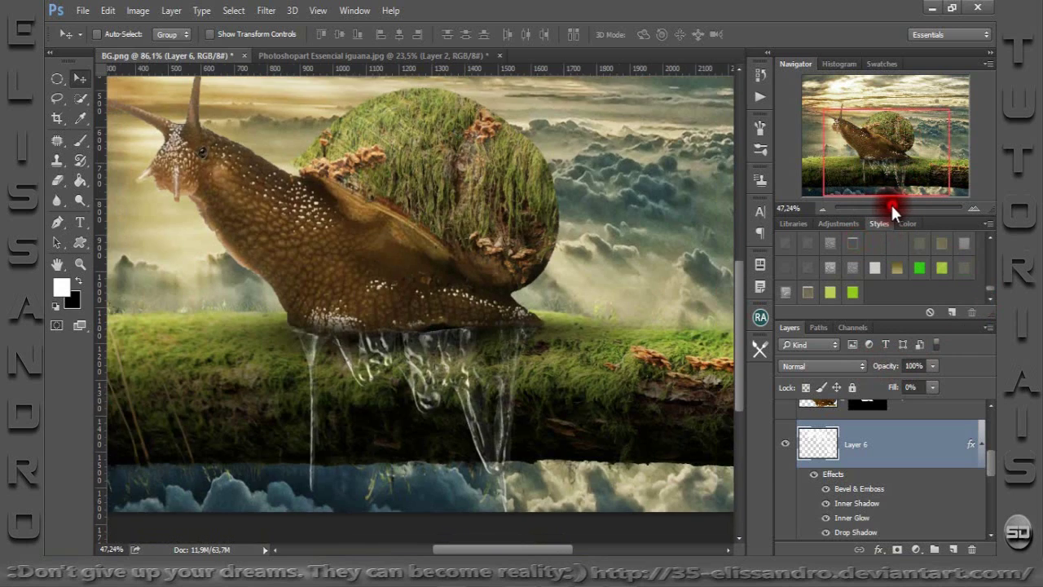
left_click_drag(896, 209, 895, 204)
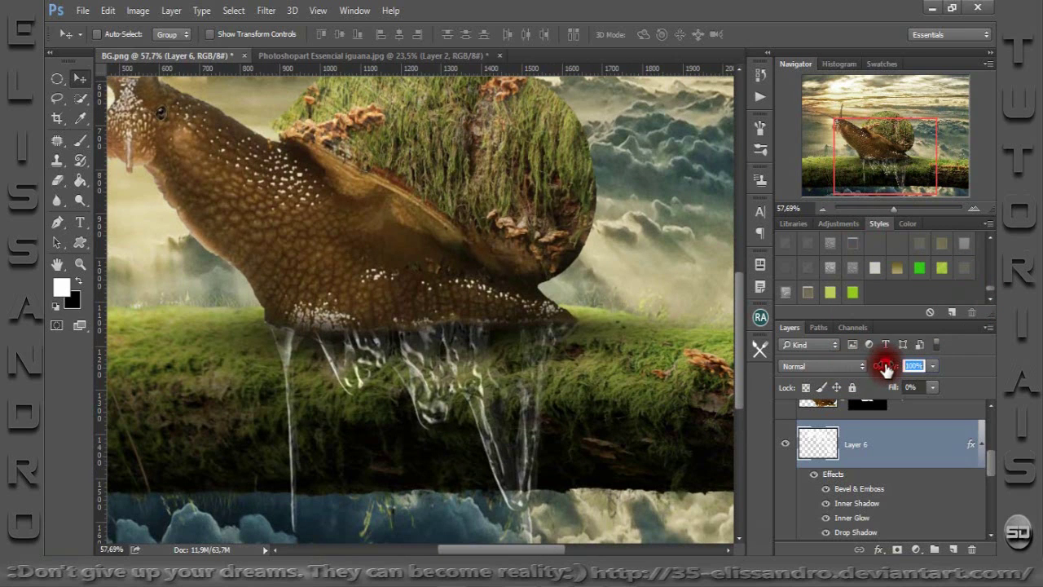
mouse_move(886, 368)
left_mouse_down()
mouse_move(840, 366)
mouse_move(842, 375)
left_mouse_up()
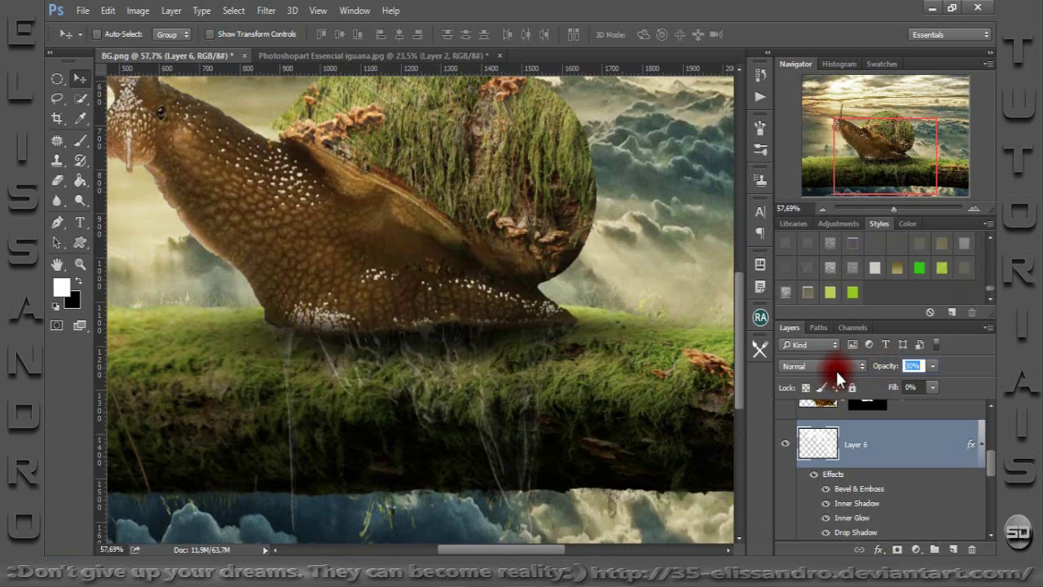
left_click_drag(880, 189, 896, 174)
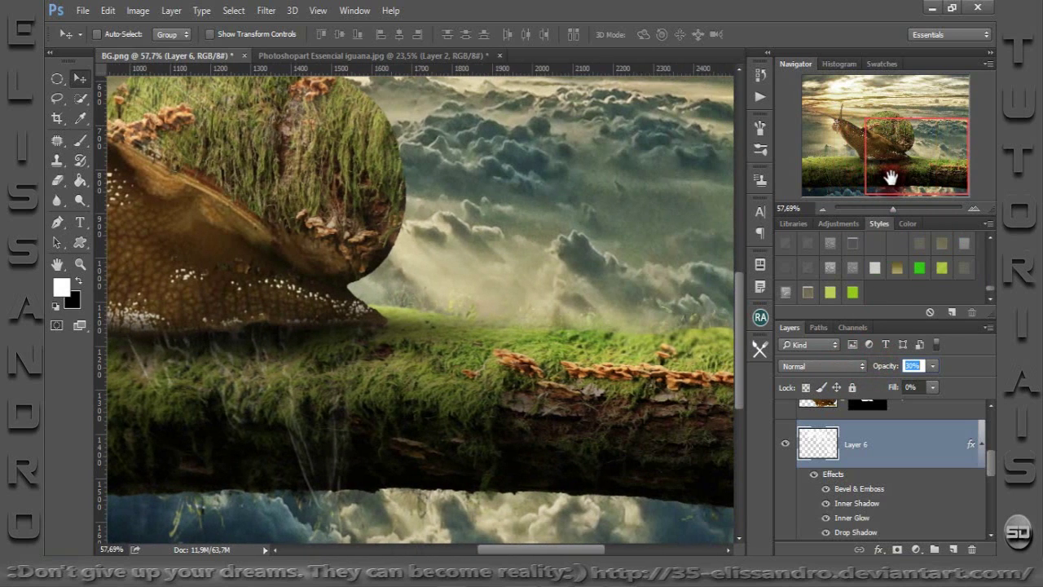
left_click_drag(884, 423, 953, 551)
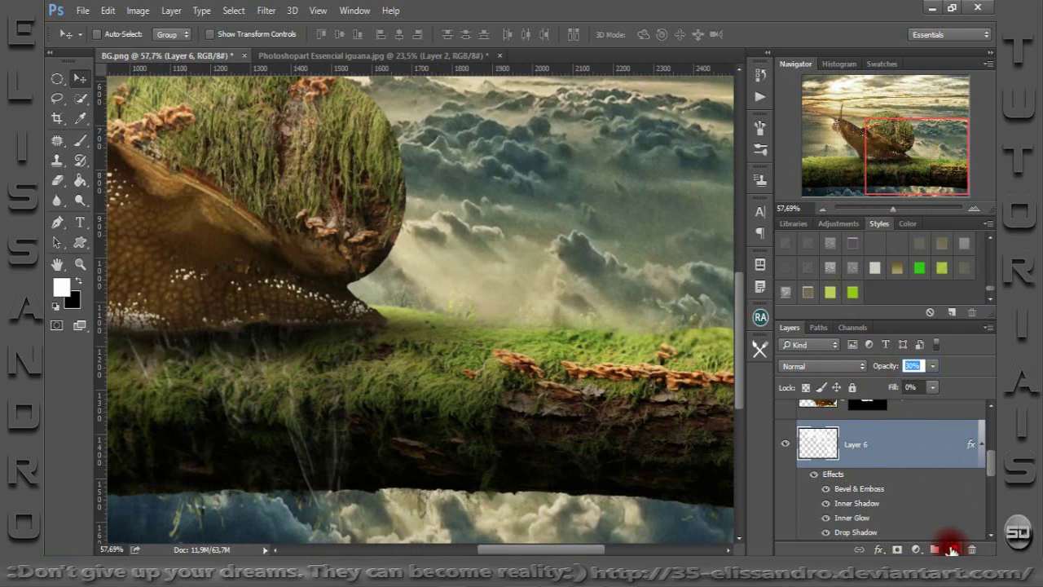
Add Layer 7 and choose the 2500 px slime streak brush tip.
left_click(951, 551)
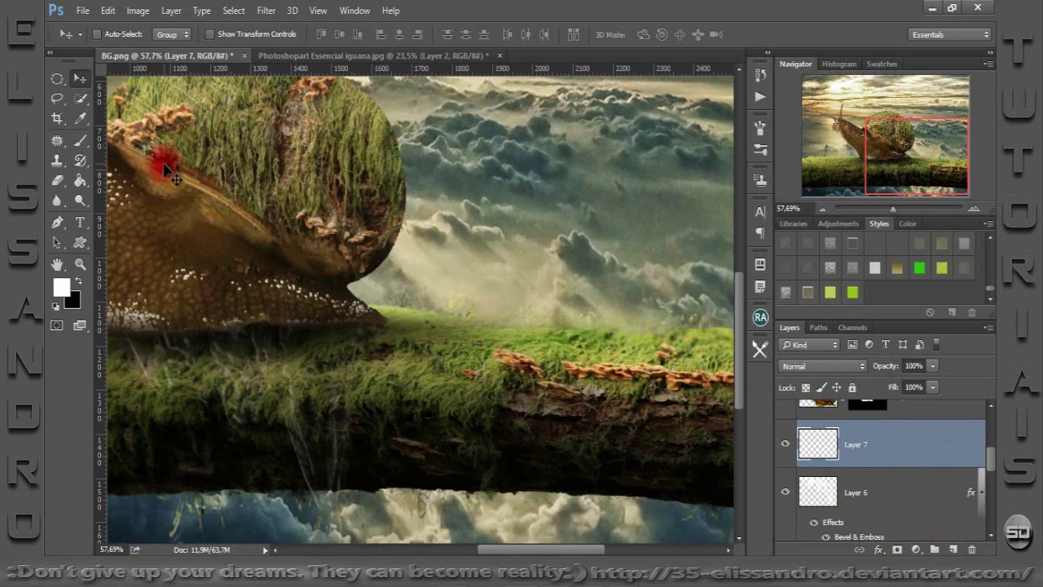
left_click(80, 139)
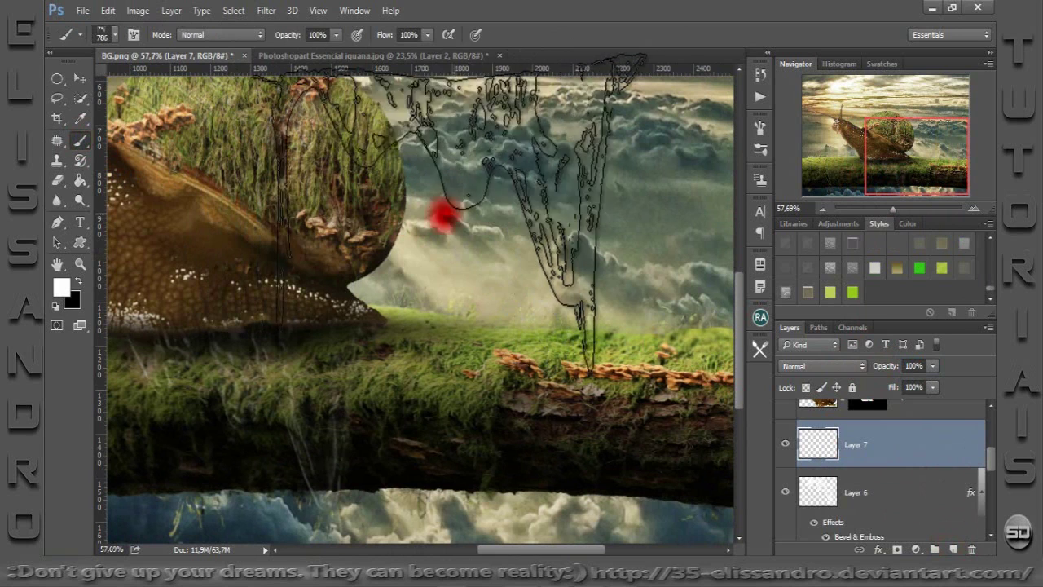
right_click(499, 216)
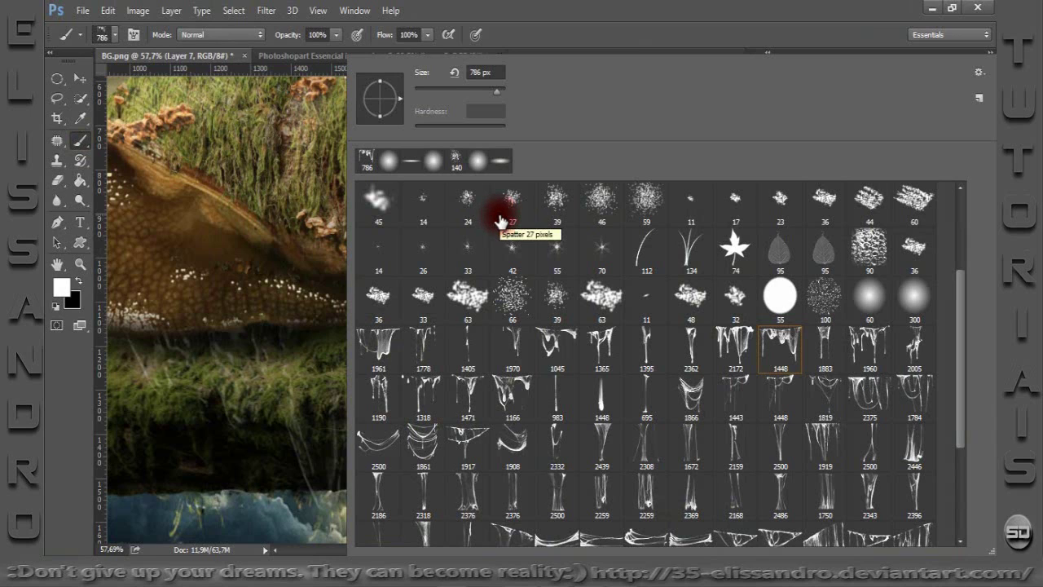
left_click_drag(966, 387, 959, 438)
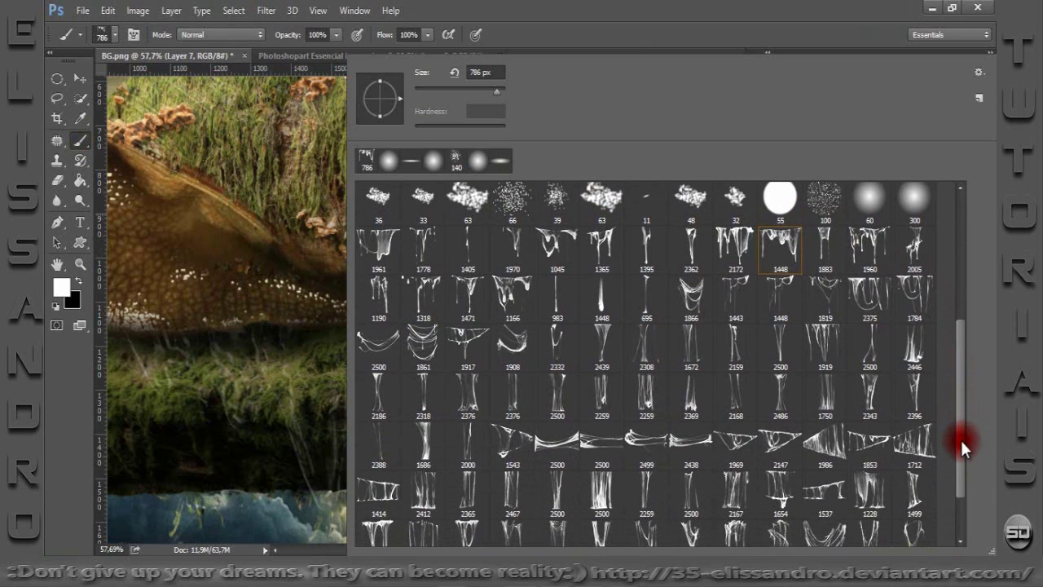
left_click(594, 440)
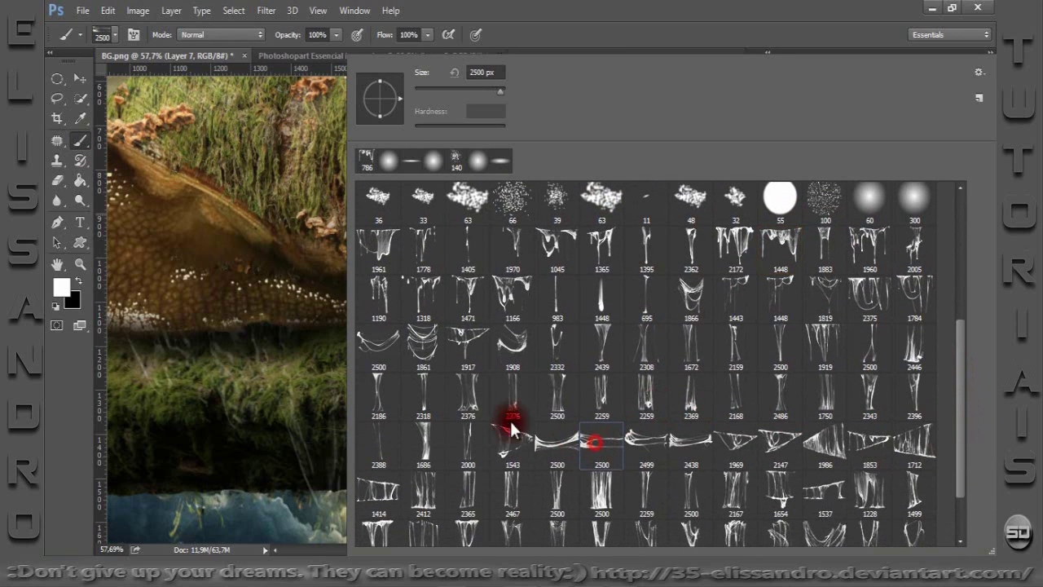
left_click(573, 16)
Stamp the brush at 1131 px across the log and apply the glassy style.
left_click_drag(517, 346, 252, 272)
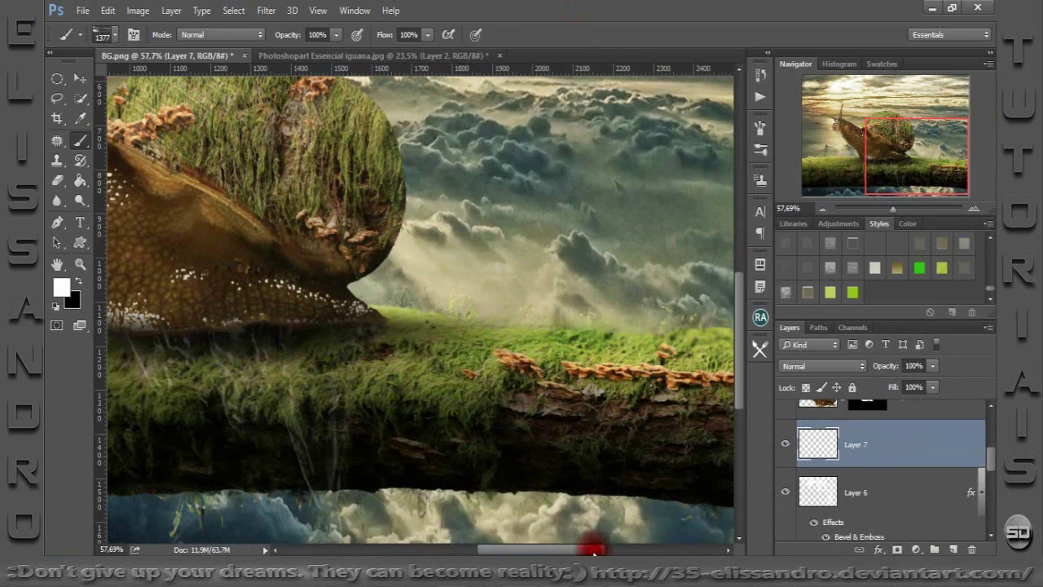
left_click_drag(592, 549, 607, 549)
left_click_drag(558, 359, 501, 357)
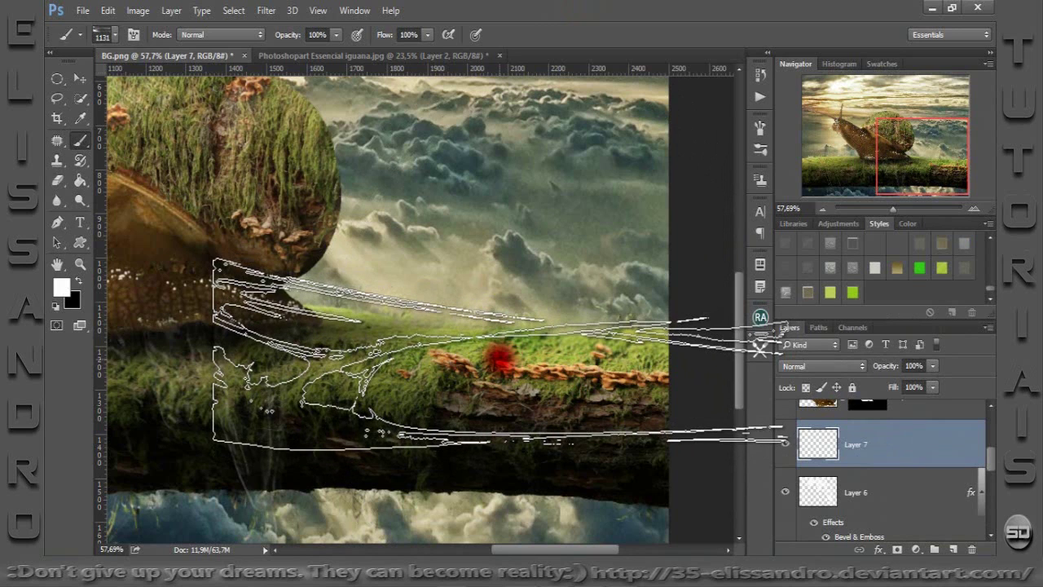
left_click(499, 359)
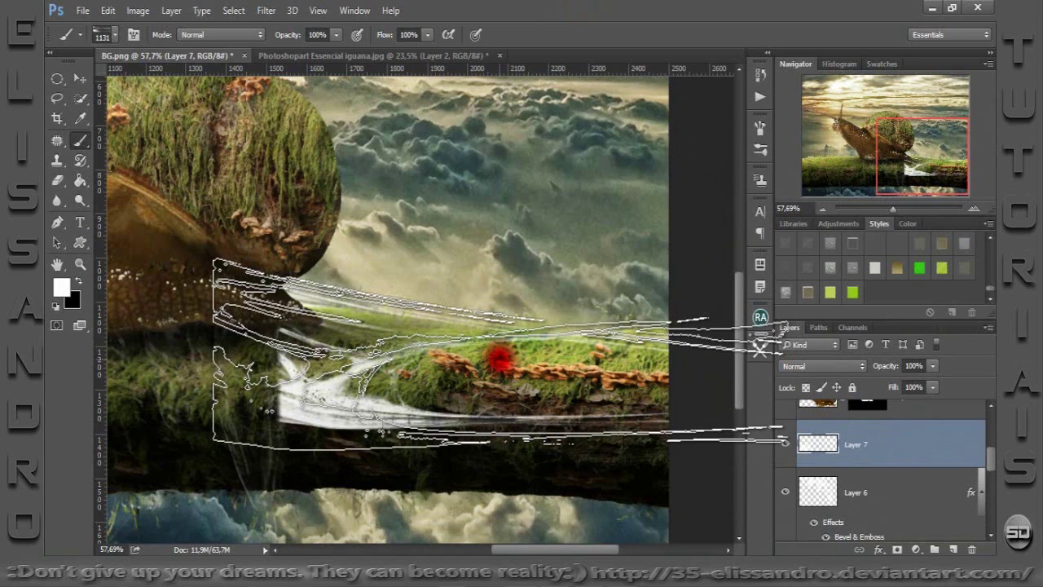
left_click(853, 246)
Warp the Layer 7 slime trail to curve along the mossy log, and commit.
key("ctrl+t")
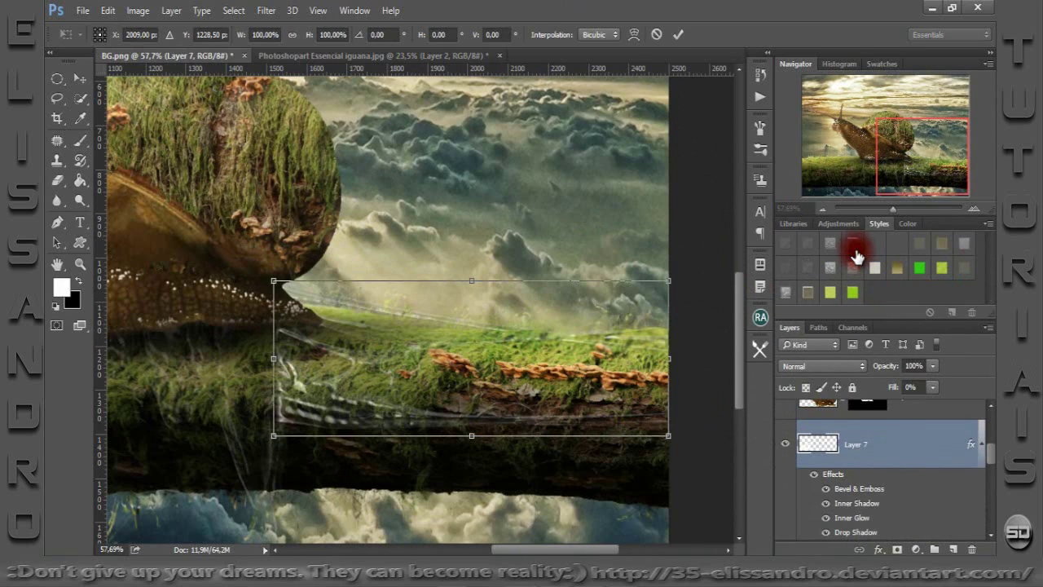
right_click(423, 355)
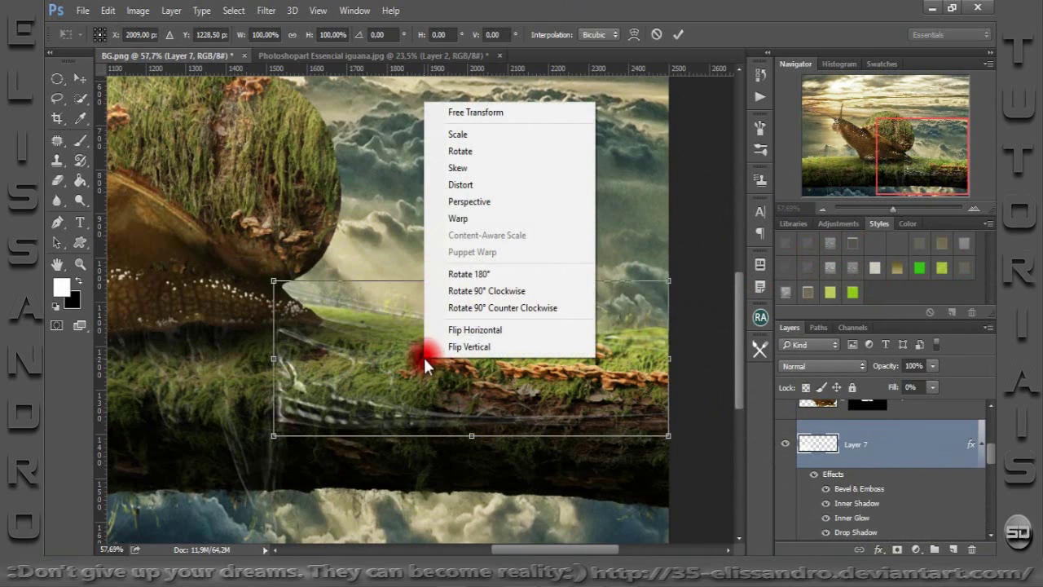
left_click(467, 219)
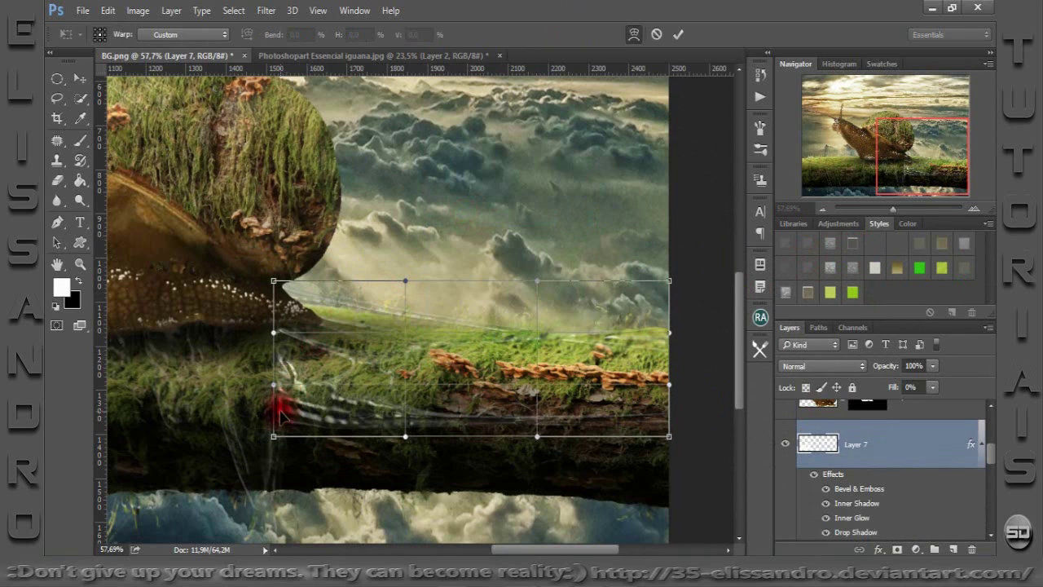
mouse_move(277, 409)
left_mouse_down()
mouse_move(261, 342)
mouse_move(273, 322)
mouse_move(202, 340)
mouse_move(185, 332)
left_mouse_up()
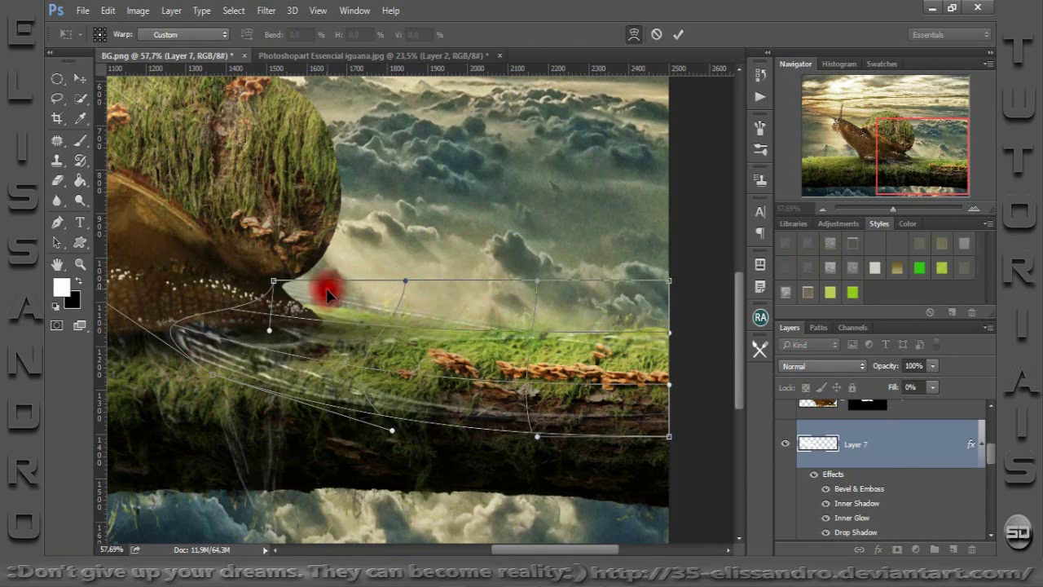
left_click_drag(326, 291, 323, 305)
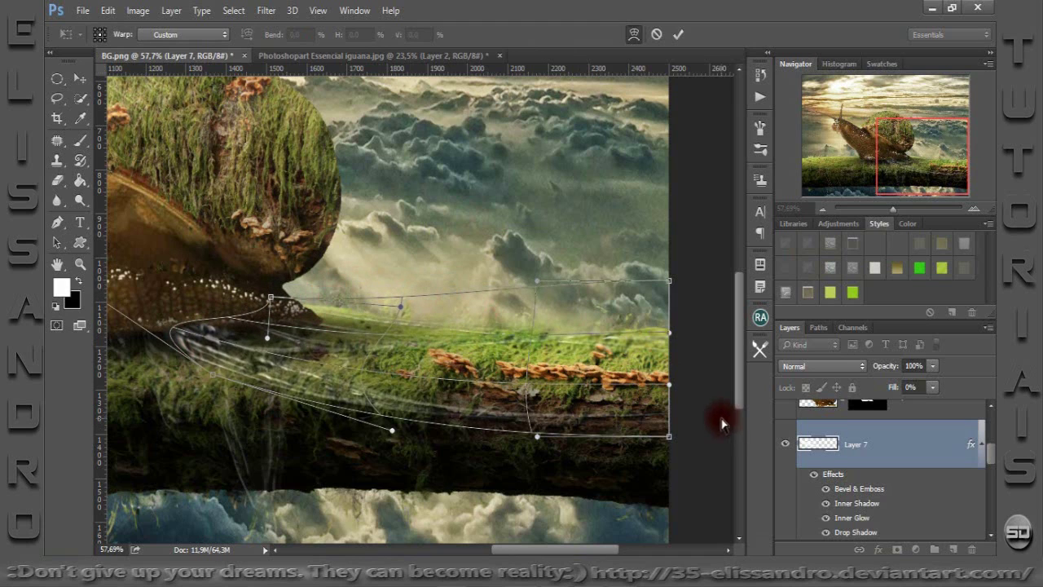
left_click_drag(651, 391, 681, 396)
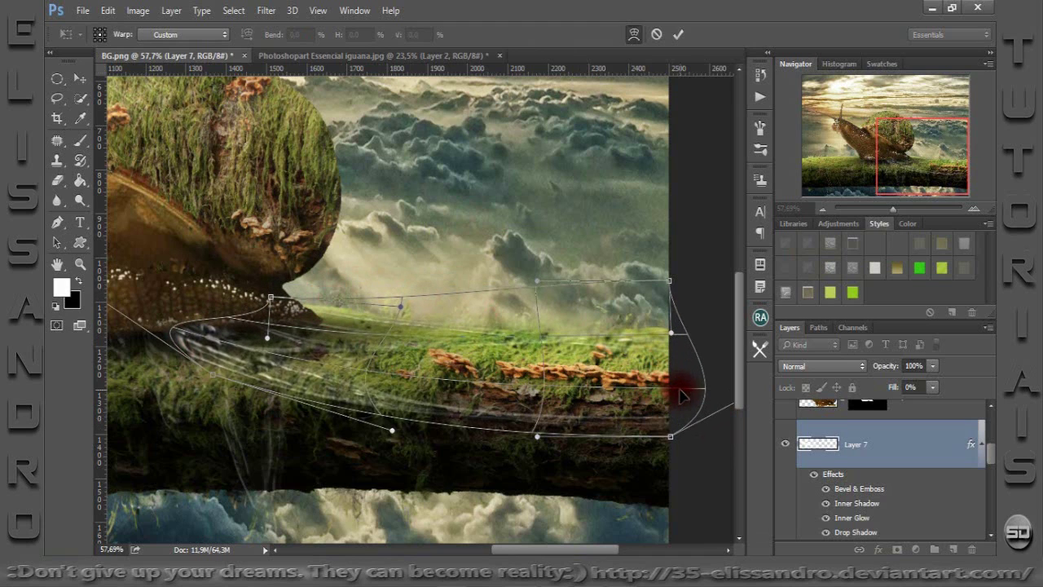
mouse_move(174, 333)
left_mouse_down()
mouse_move(181, 354)
mouse_move(169, 356)
left_mouse_up()
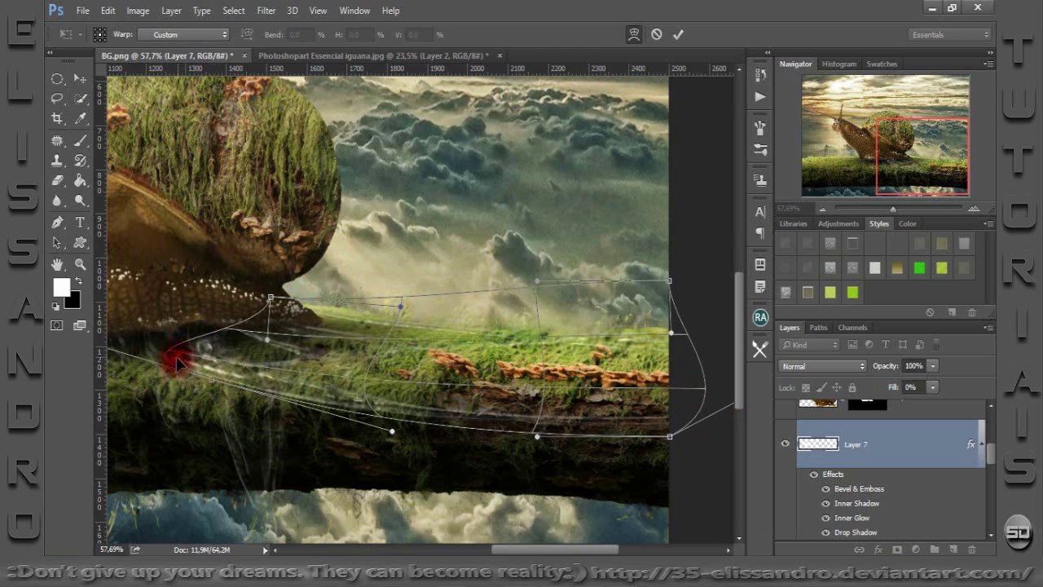
left_click(679, 34)
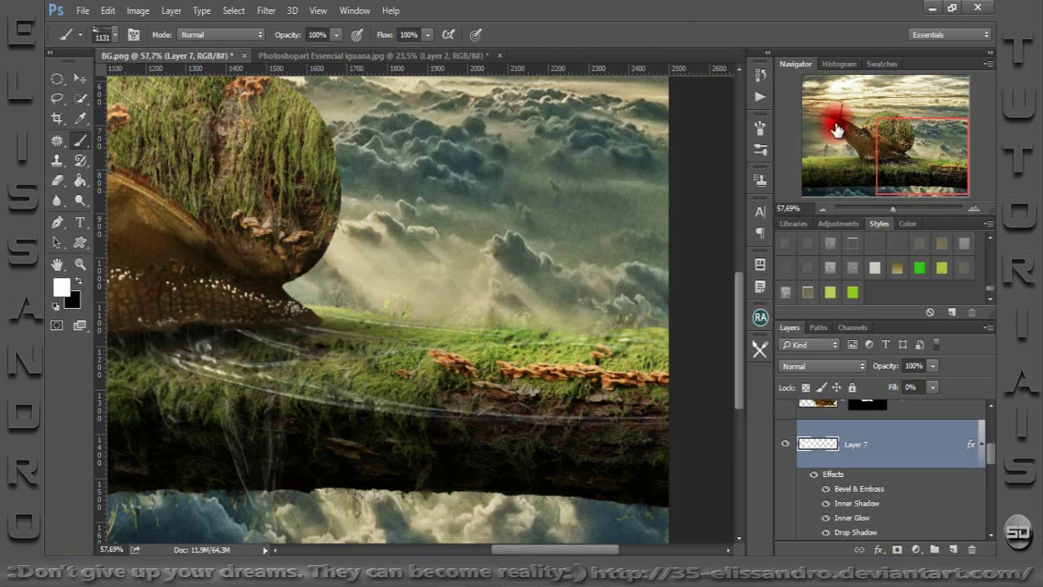
Fit the image, then zoom to 100% on the mossy log to inspect the trail.
key("ctrl+0")
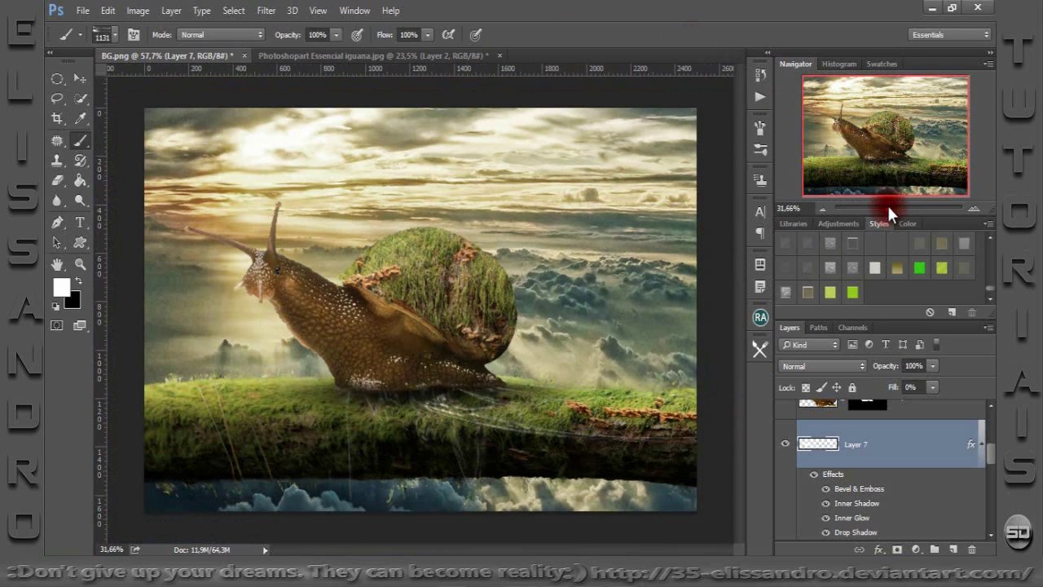
left_click_drag(887, 203, 888, 203)
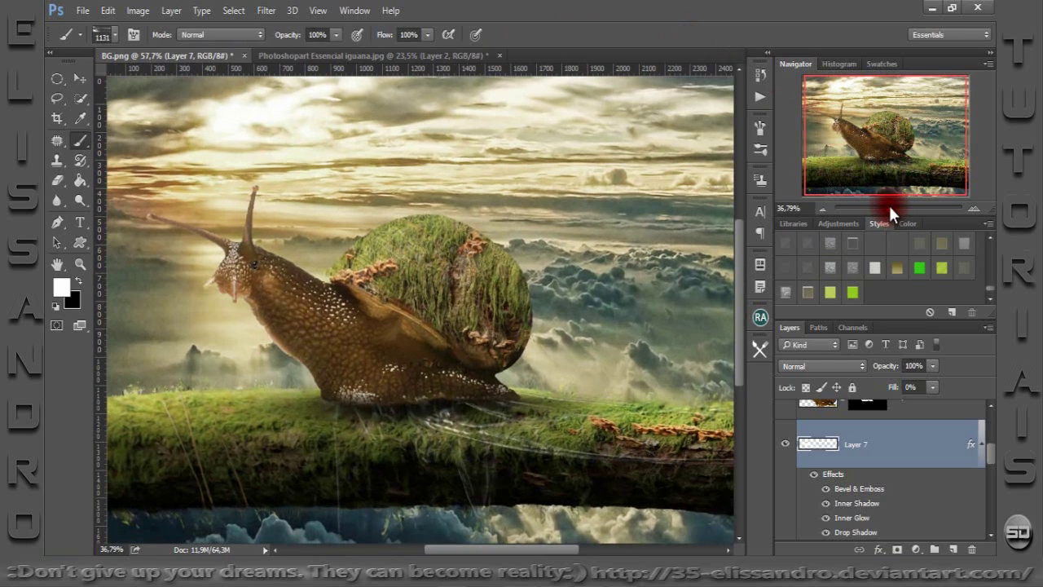
left_click_drag(889, 206, 898, 205)
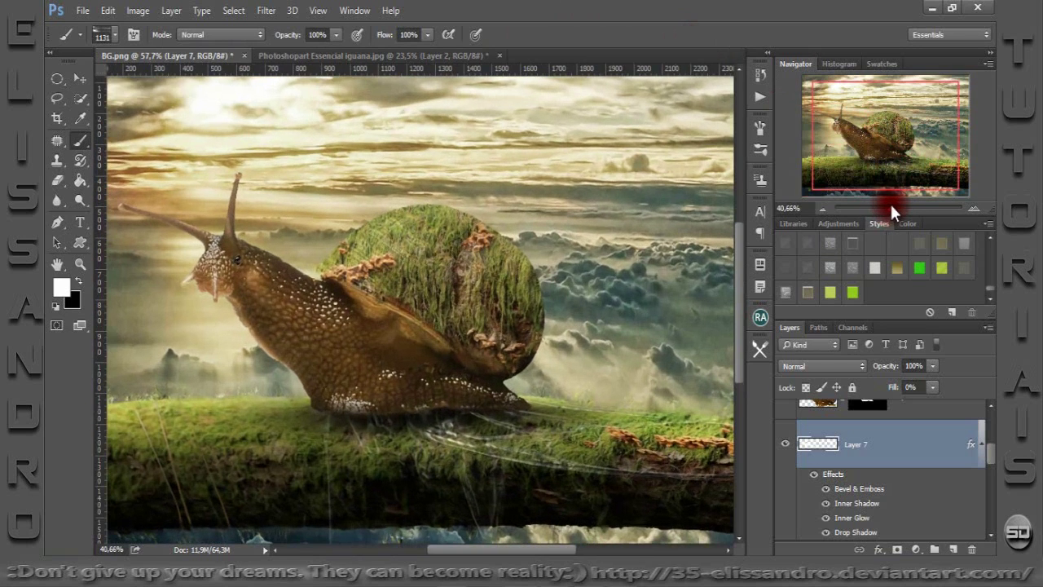
left_click_drag(869, 145, 895, 176)
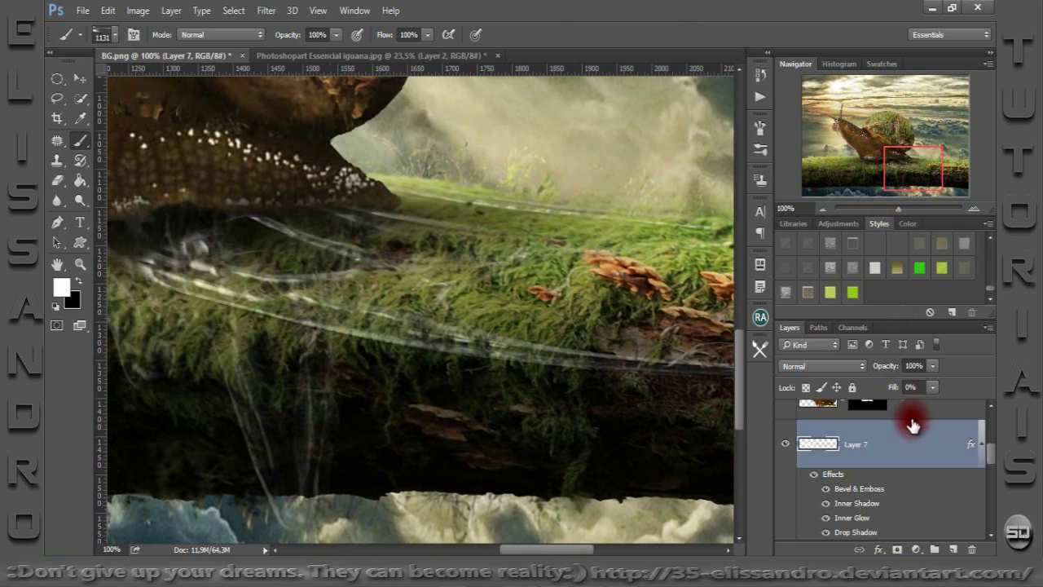
Add Layer 8 and choose a smaller soft round brush.
left_click(952, 548)
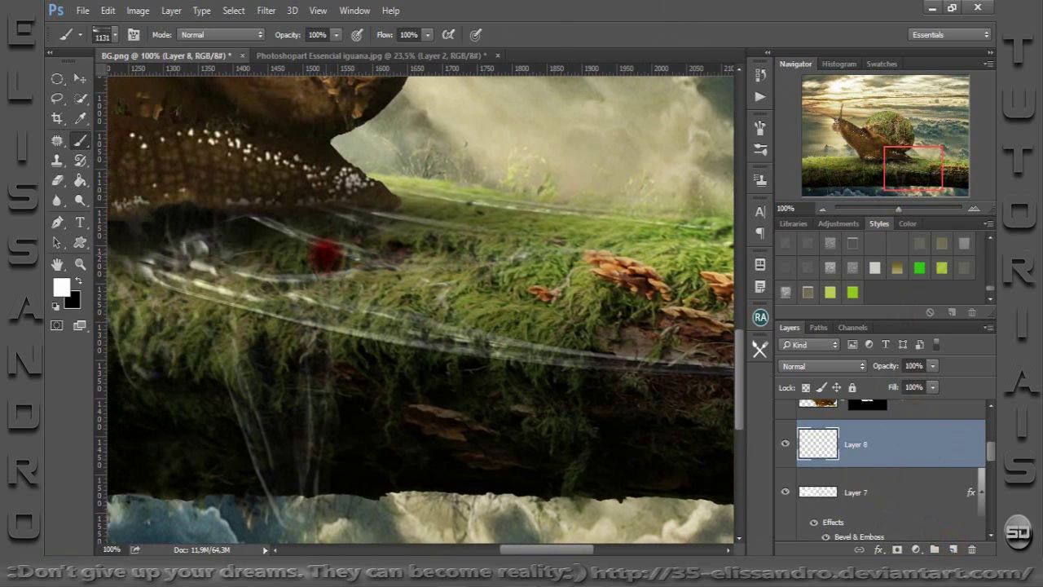
right_click(324, 184)
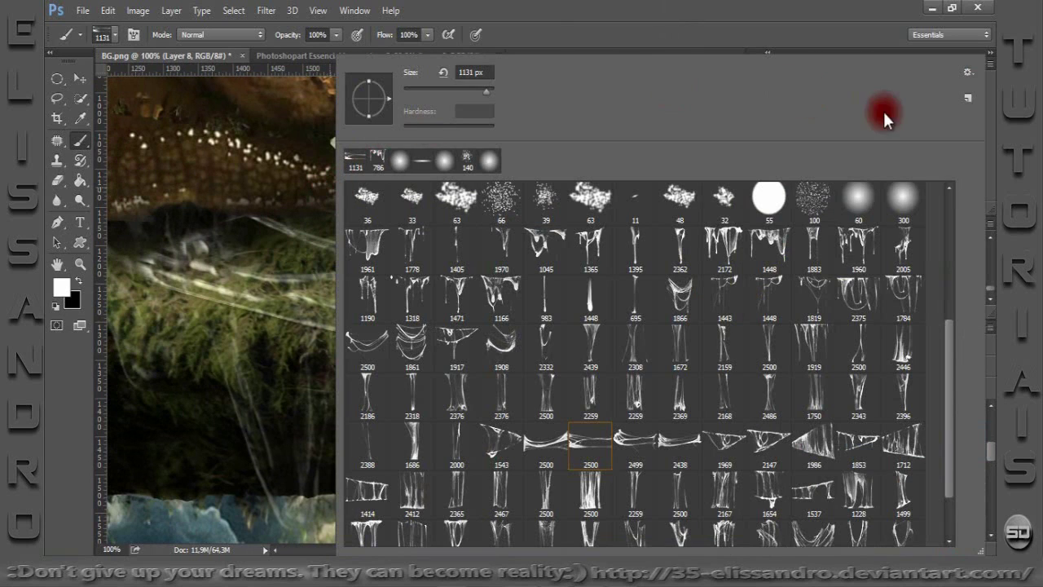
left_click(399, 161)
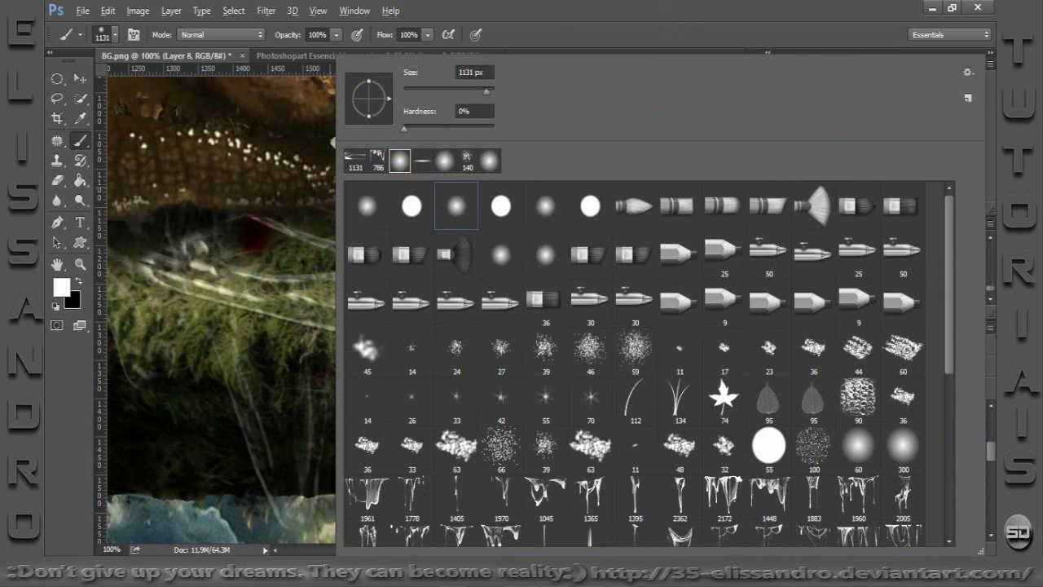
mouse_move(326, 204)
left_mouse_down()
mouse_move(356, 263)
mouse_move(174, 206)
left_mouse_up()
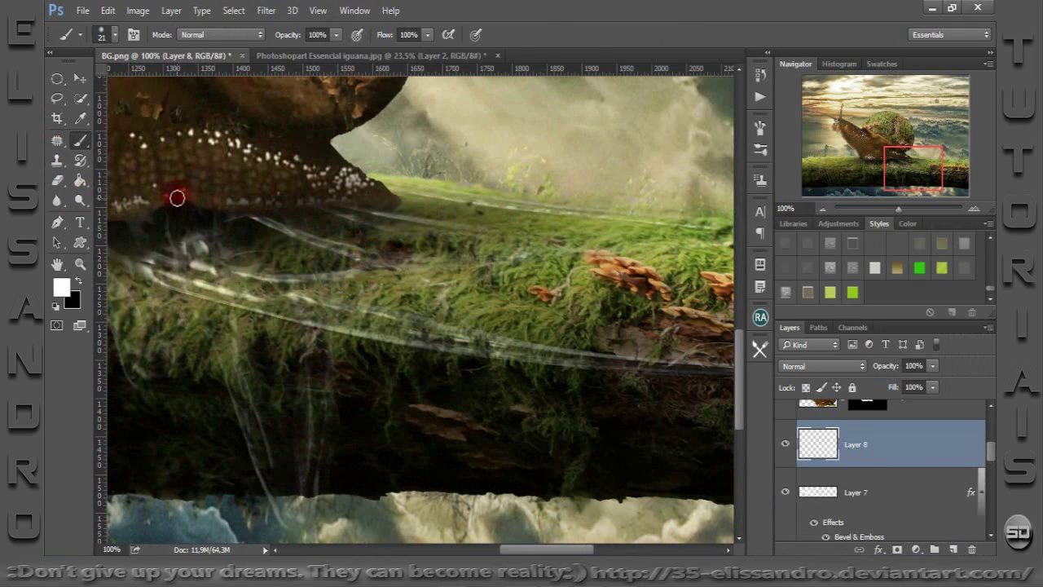
Sample grey 575757 from the image as foreground, then select Layer 4 copy.
left_click(63, 285)
left_click(498, 186)
left_click(450, 218)
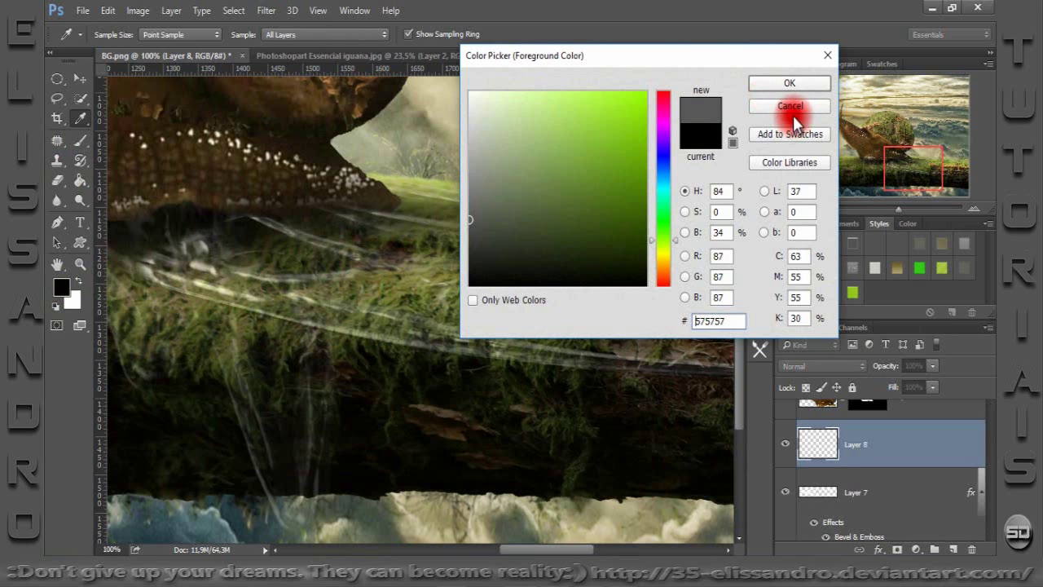
left_click(783, 85)
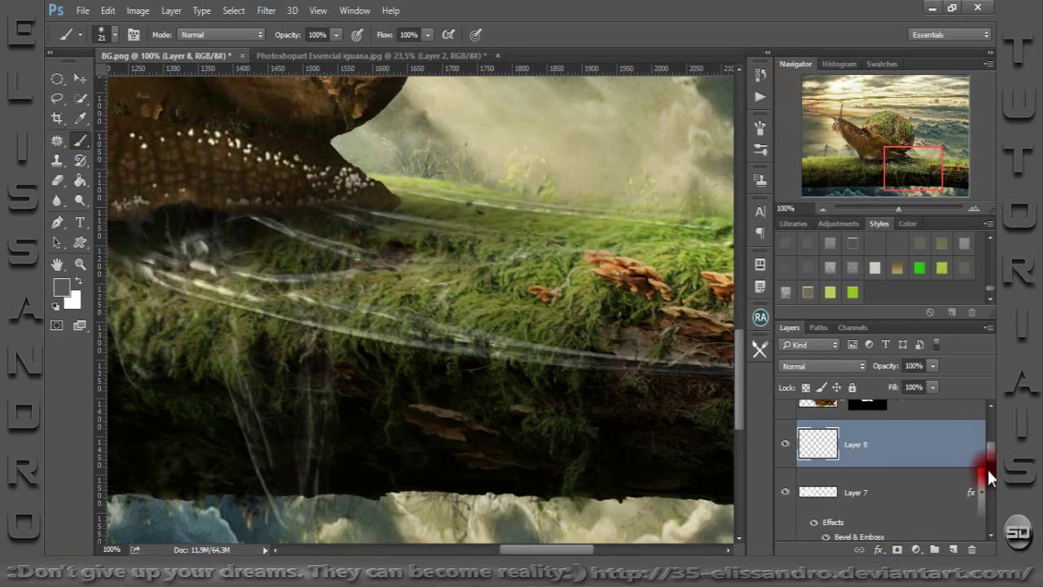
scroll(988, 473, "down", 5)
scroll(989, 489, "down", 3)
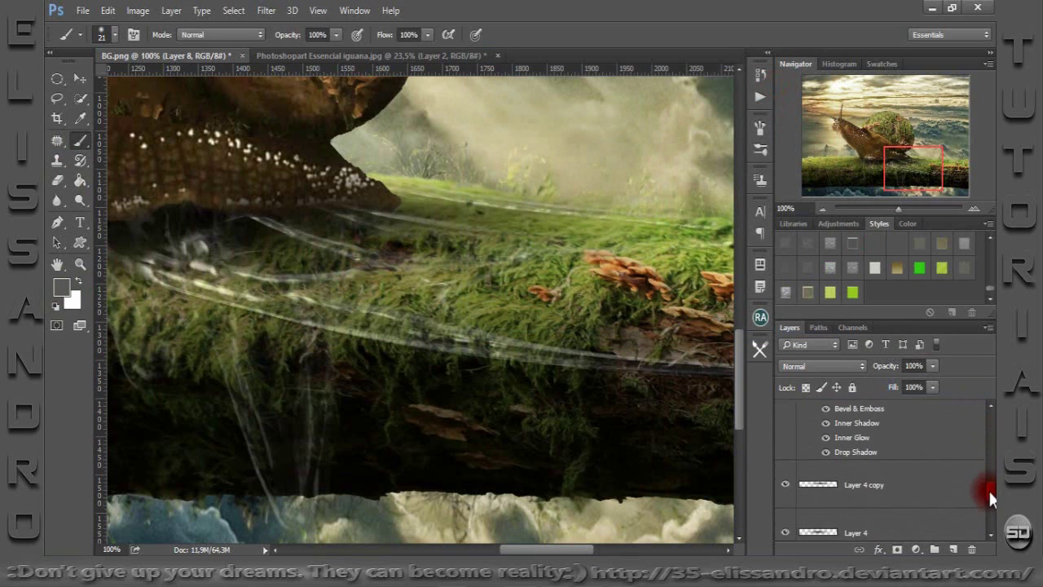
left_click(926, 472)
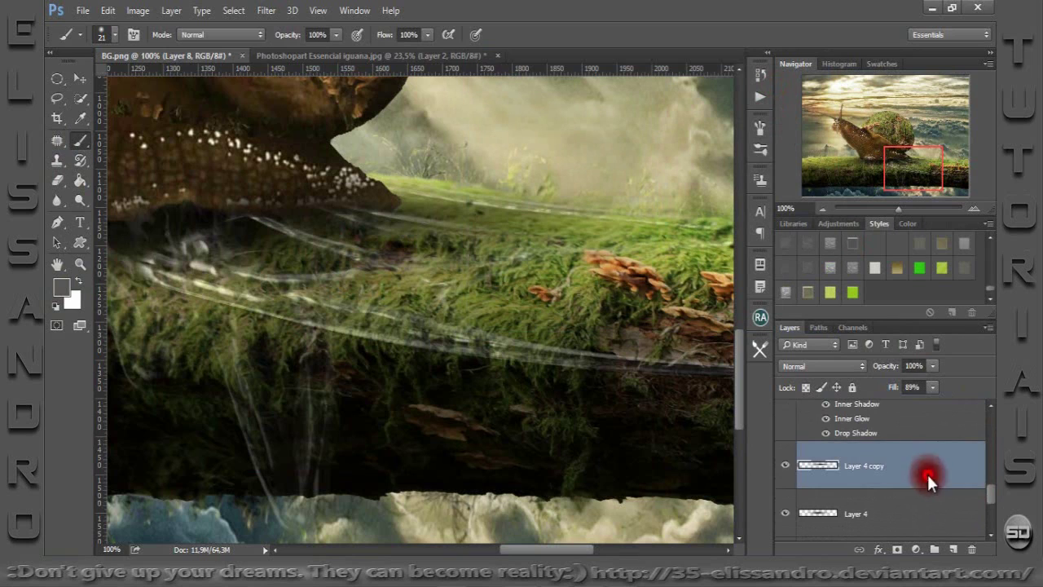
Add Layer 9 in Subtract mode and paint 43 px dark shading along the trail.
left_click(953, 549)
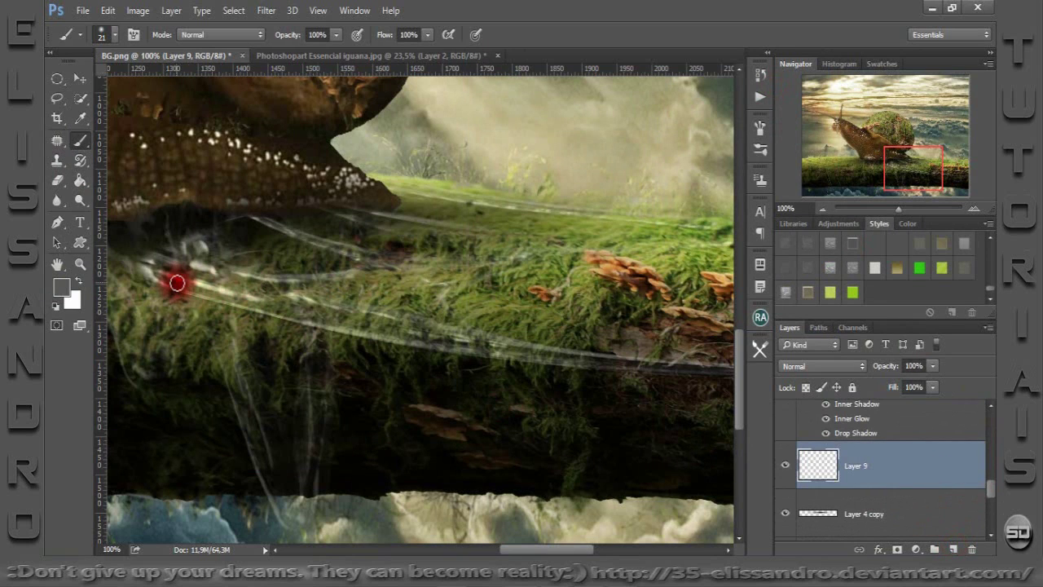
mouse_move(177, 283)
left_mouse_down()
mouse_move(188, 269)
mouse_move(420, 327)
left_mouse_up()
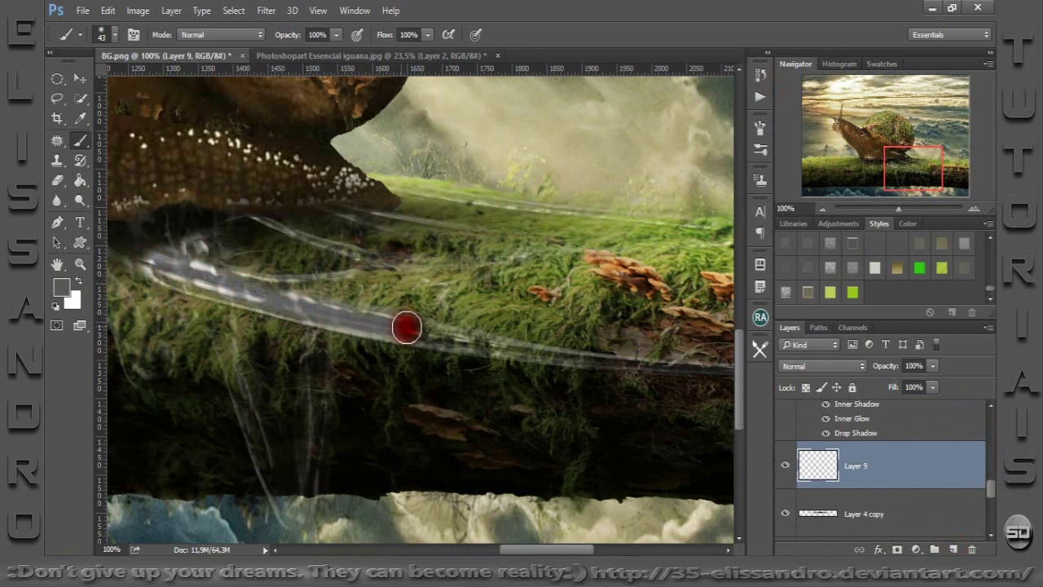
left_click(853, 363)
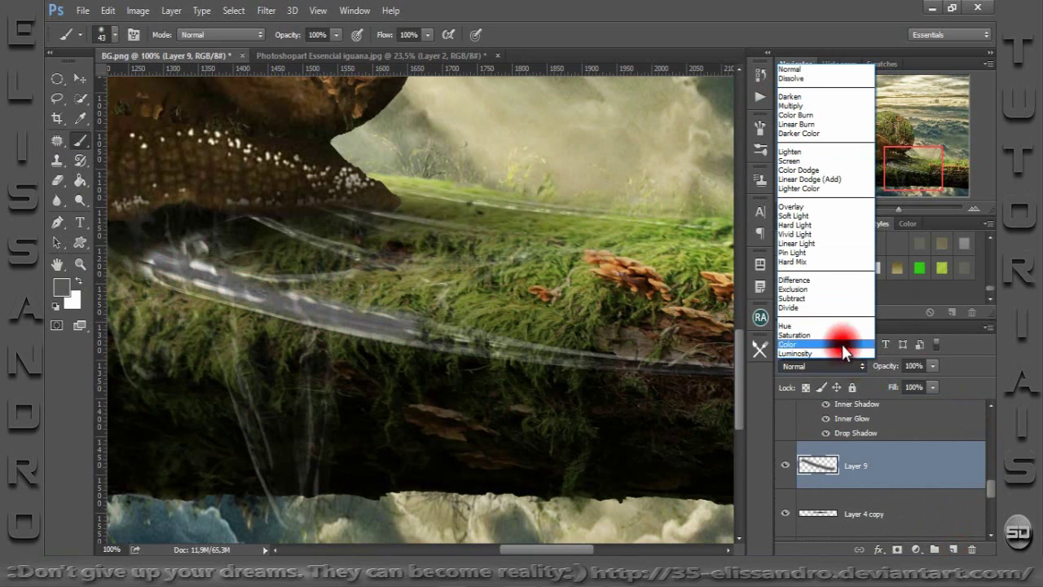
left_click(811, 299)
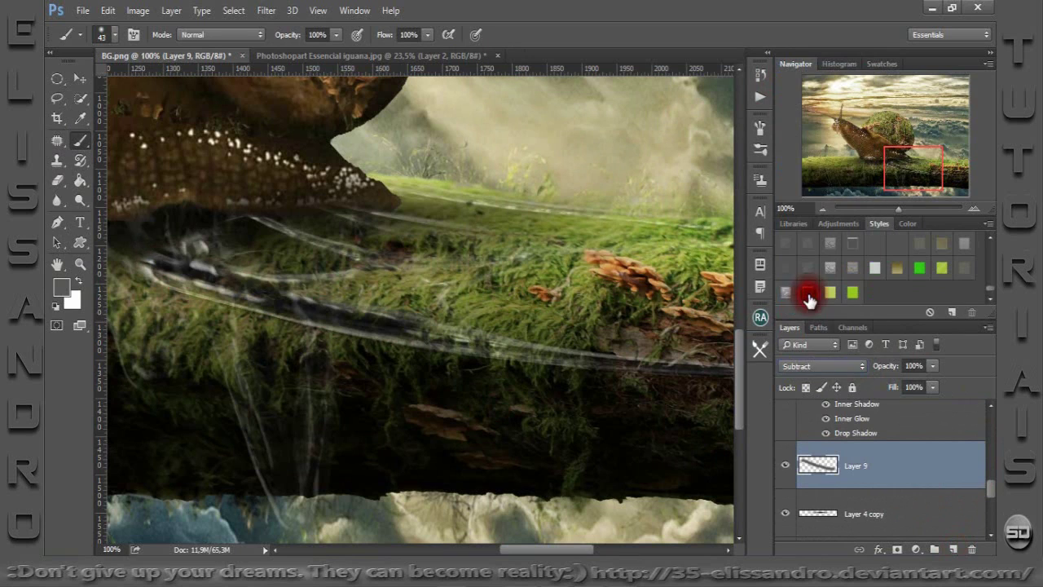
left_click_drag(482, 344, 538, 345)
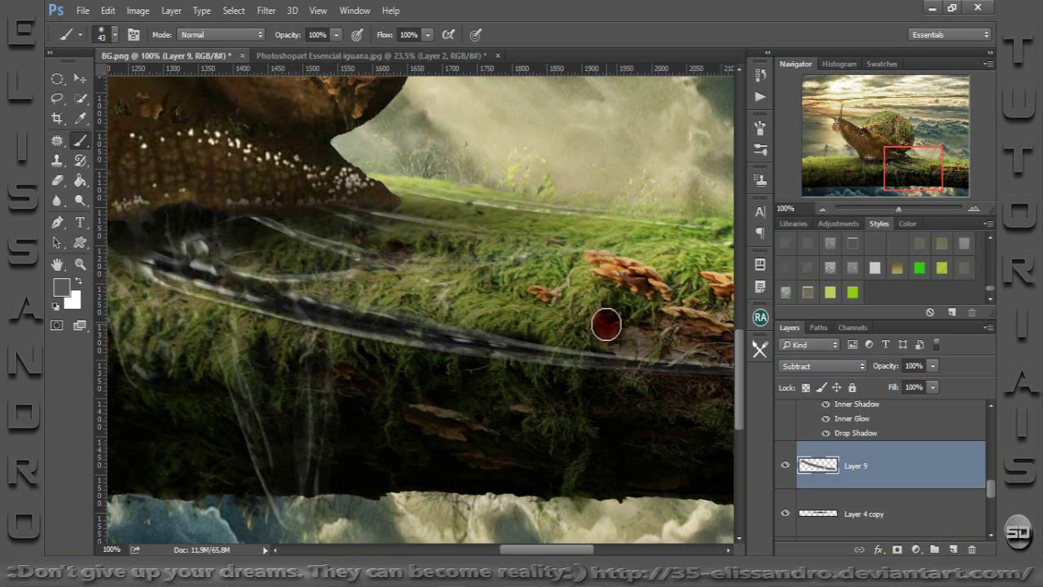
Try Difference, Exclusion, Divide and Hue, keep Subtract, and lower Fill to 54%.
left_click(780, 360)
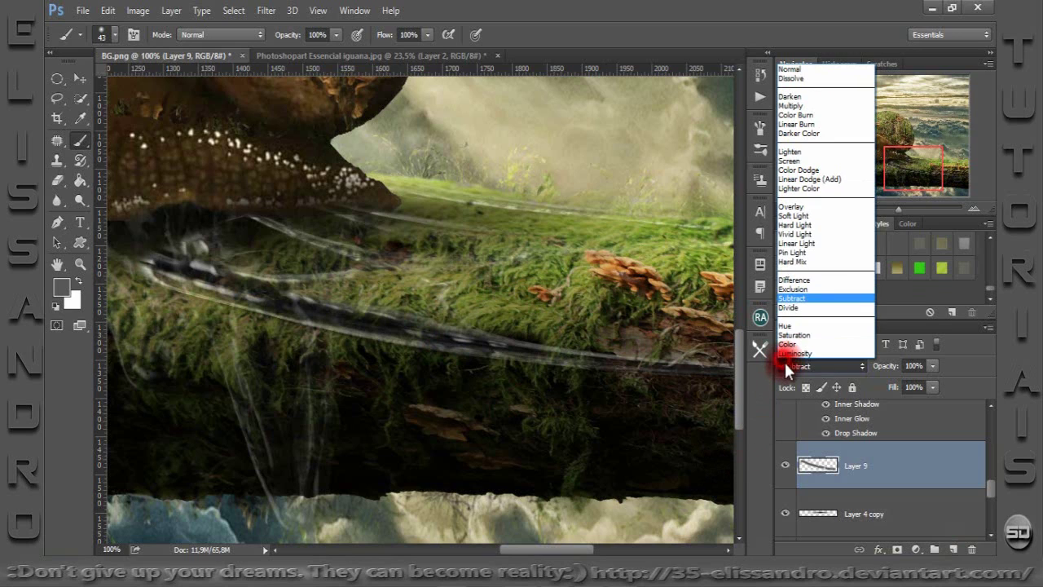
left_click(789, 280)
key("Down")
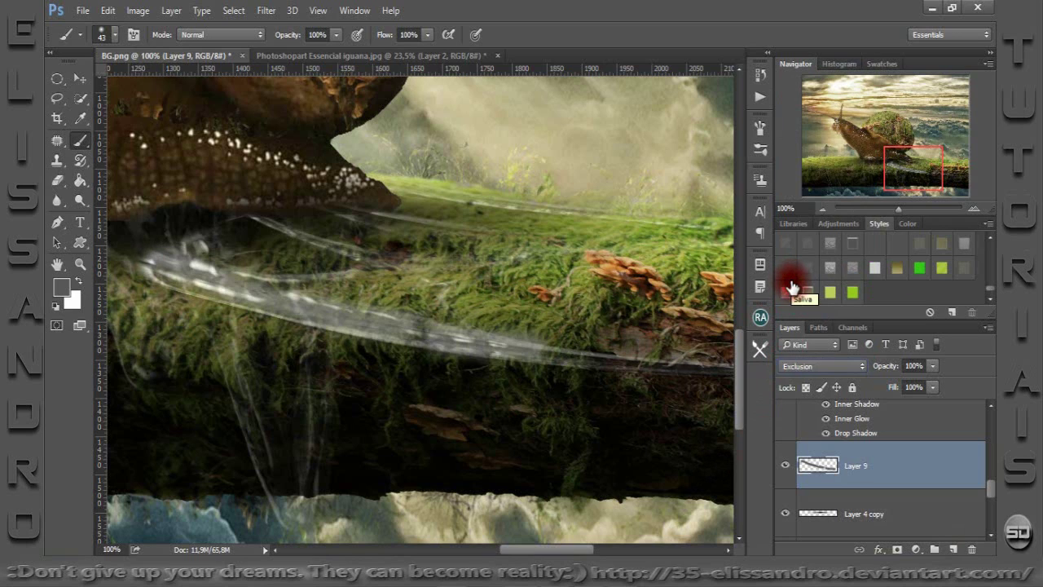
key("Down")
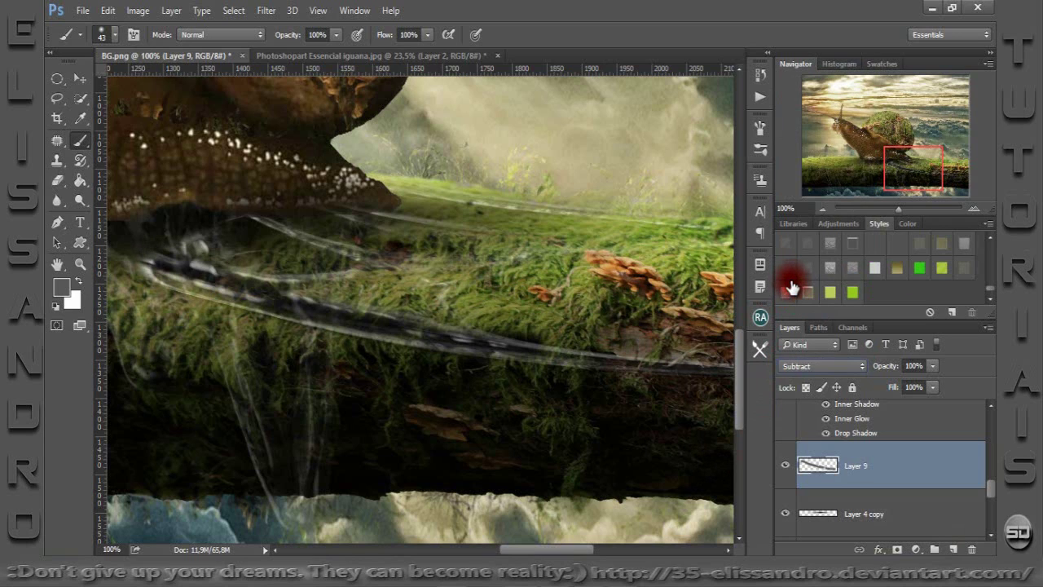
key("Down")
key("Down")
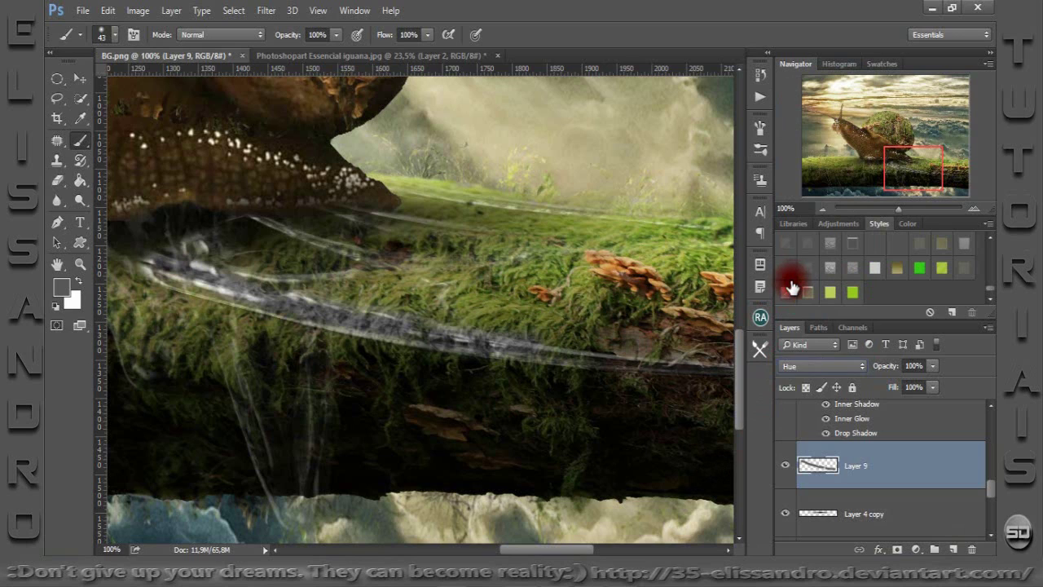
key("Up")
key("Up")
key("Down")
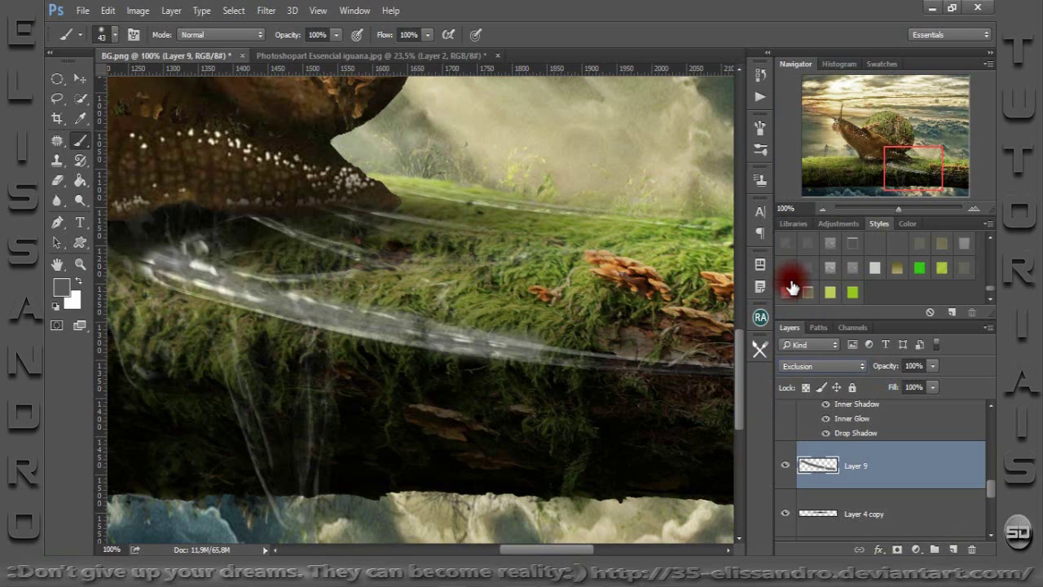
key("Up")
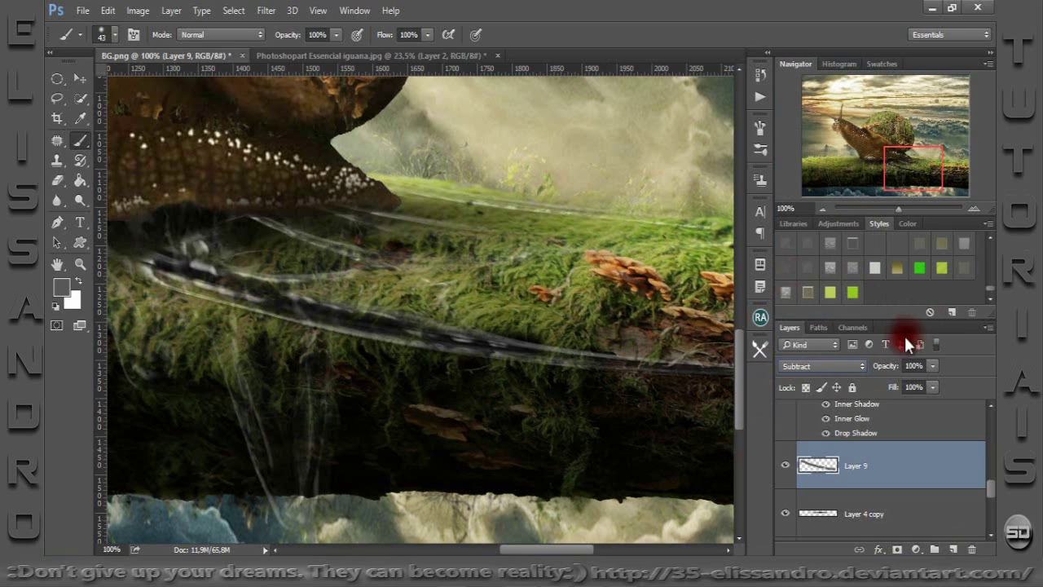
left_click(892, 389)
left_click_drag(891, 389, 867, 387)
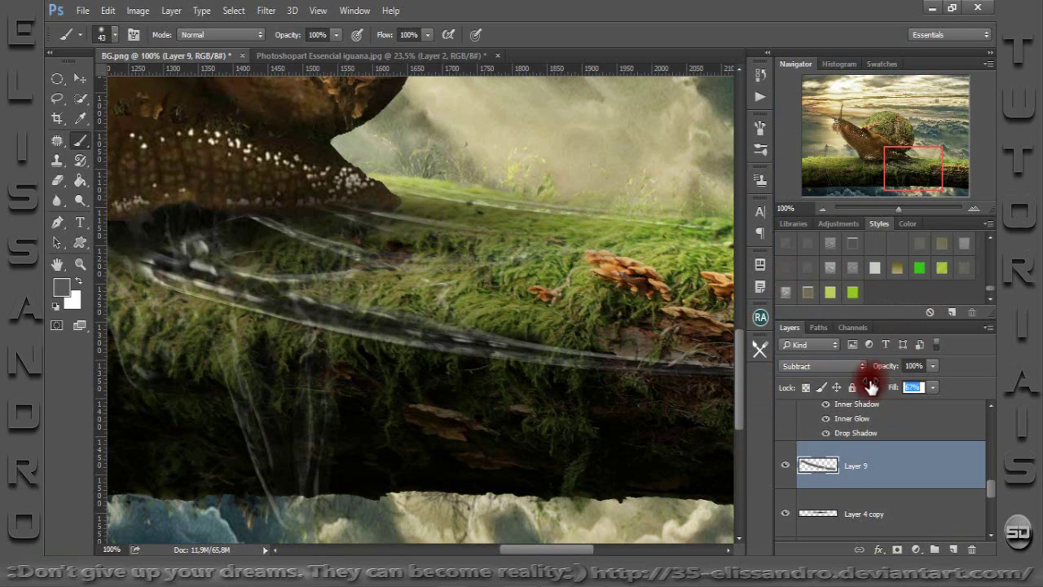
Paint more dark shading on Layer 9 across the moss, log edge and trail under the shell.
left_click(514, 335)
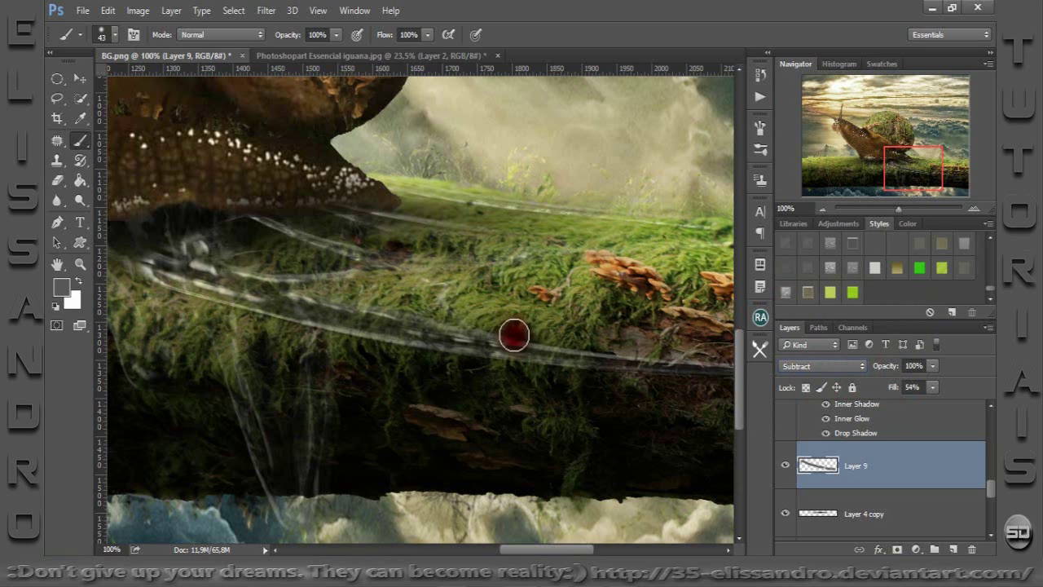
mouse_move(512, 343)
left_mouse_down()
mouse_move(426, 270)
mouse_move(317, 277)
mouse_move(275, 258)
mouse_move(353, 245)
mouse_move(275, 226)
mouse_move(334, 218)
mouse_move(464, 233)
left_mouse_up()
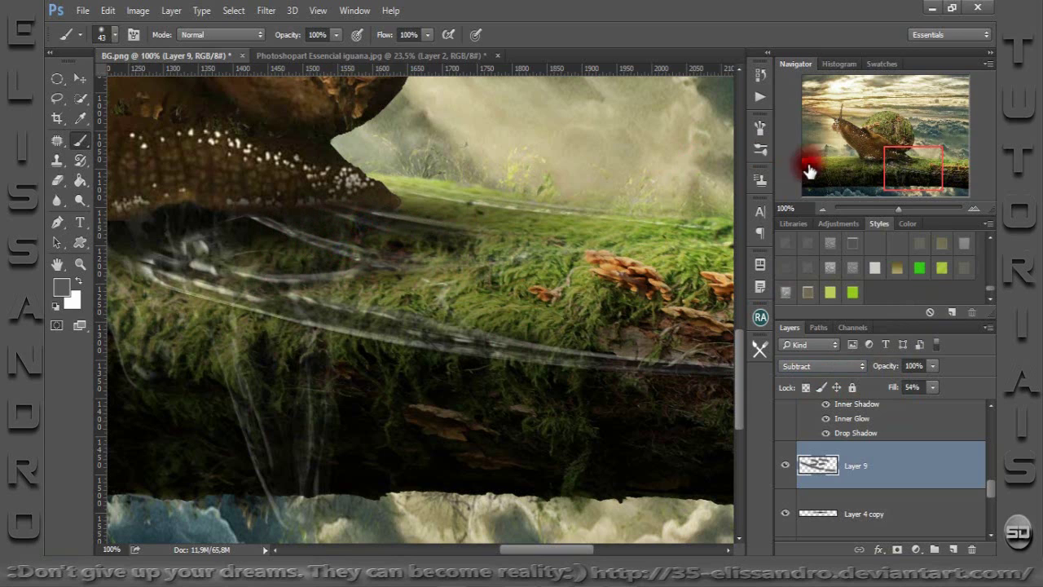
mouse_move(515, 142)
left_mouse_down()
mouse_move(391, 196)
mouse_move(426, 203)
mouse_move(413, 211)
left_mouse_up()
mouse_move(910, 170)
left_mouse_down()
mouse_move(856, 171)
mouse_move(871, 171)
left_mouse_up()
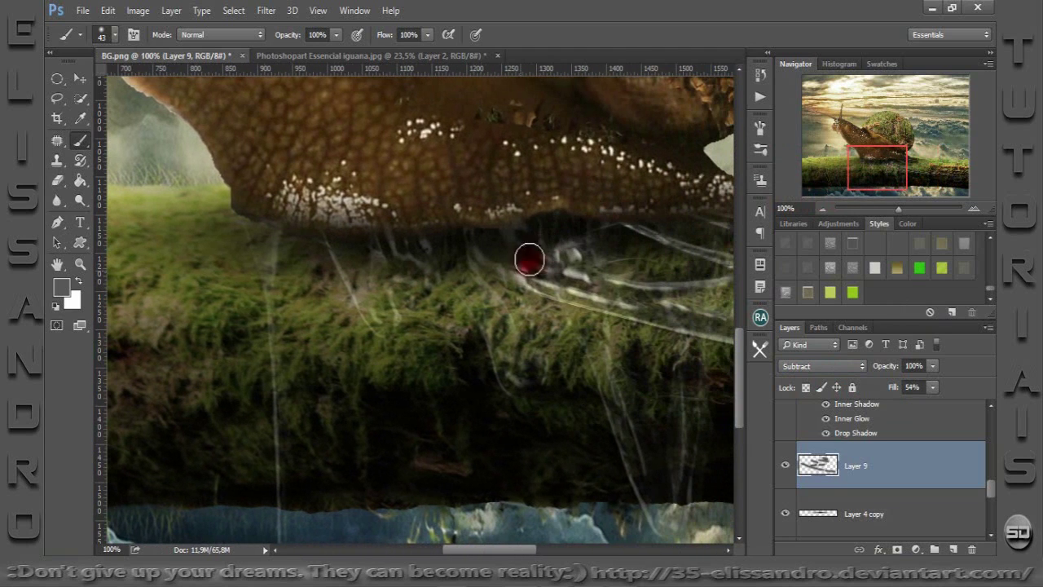
mouse_move(531, 256)
left_mouse_down()
mouse_move(522, 275)
mouse_move(570, 298)
mouse_move(431, 268)
mouse_move(399, 301)
mouse_move(378, 258)
mouse_move(347, 252)
mouse_move(300, 288)
mouse_move(268, 286)
mouse_move(274, 420)
left_mouse_up()
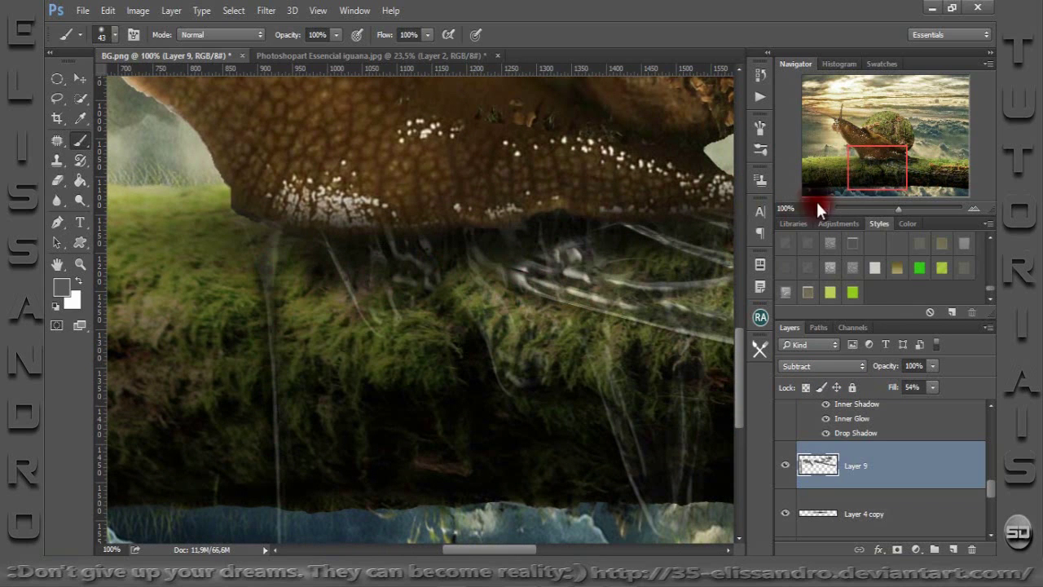
left_click_drag(873, 182, 904, 181)
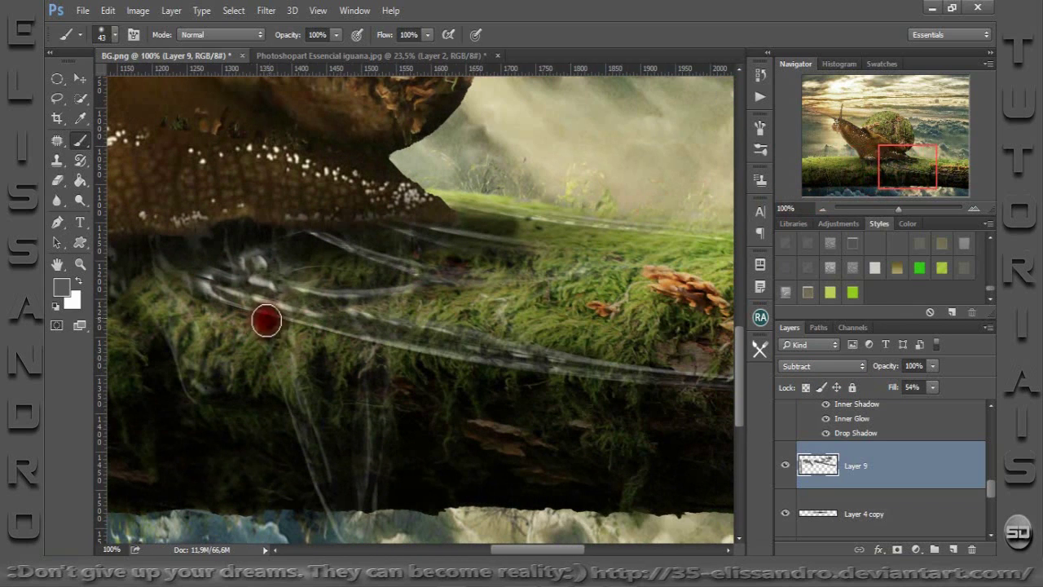
left_click(506, 281)
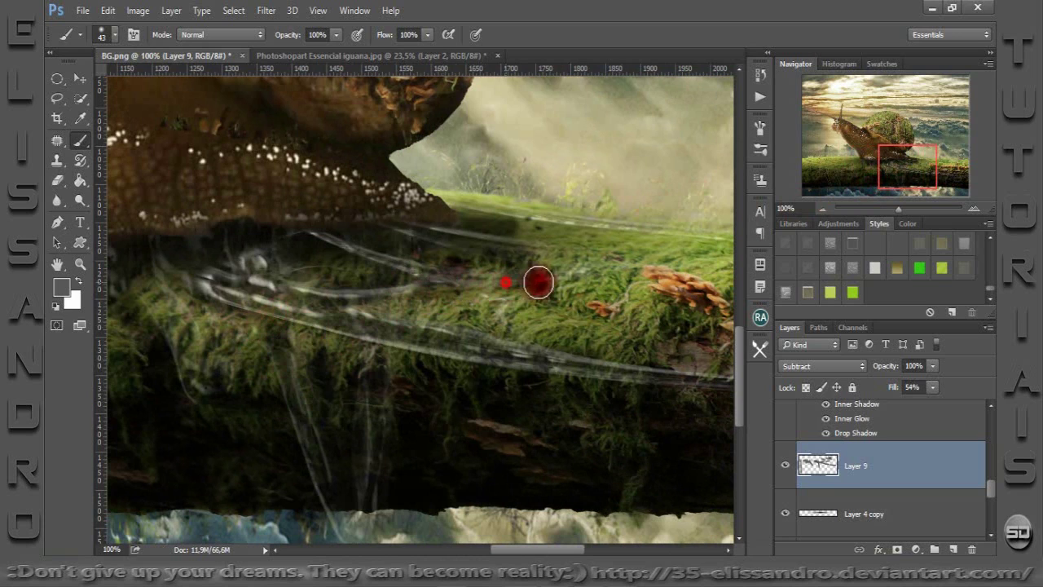
left_click(477, 231)
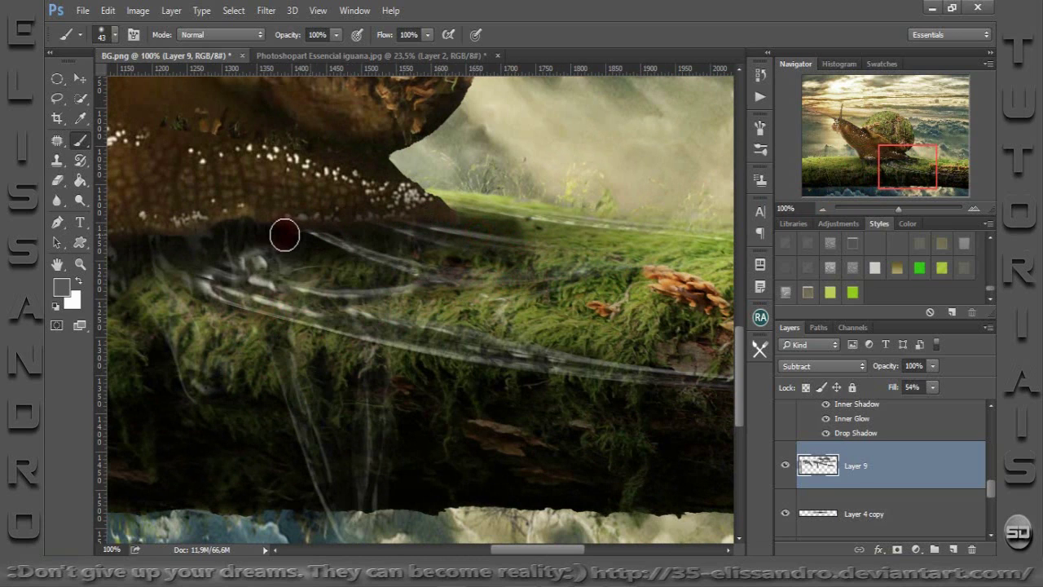
left_click_drag(883, 183, 863, 185)
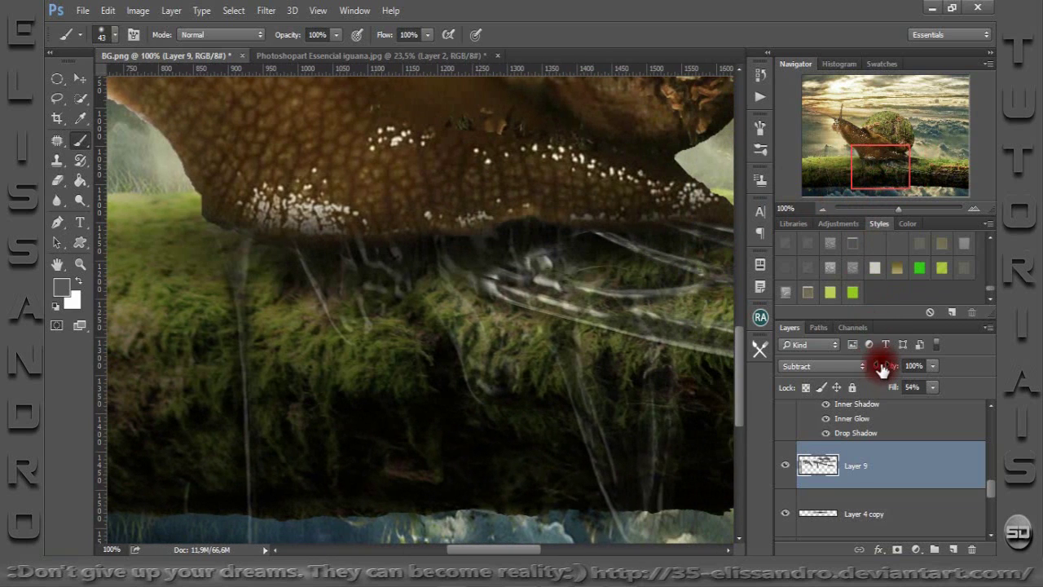
Lower Layer 9 to 70% opacity and toggle its visibility to compare.
left_click_drag(882, 369, 863, 368)
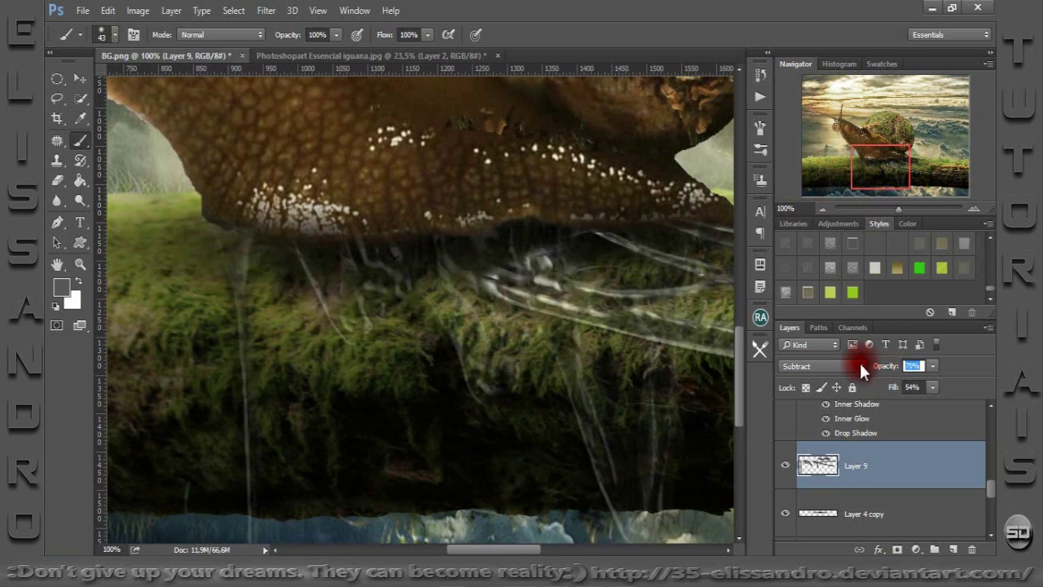
left_click(785, 465)
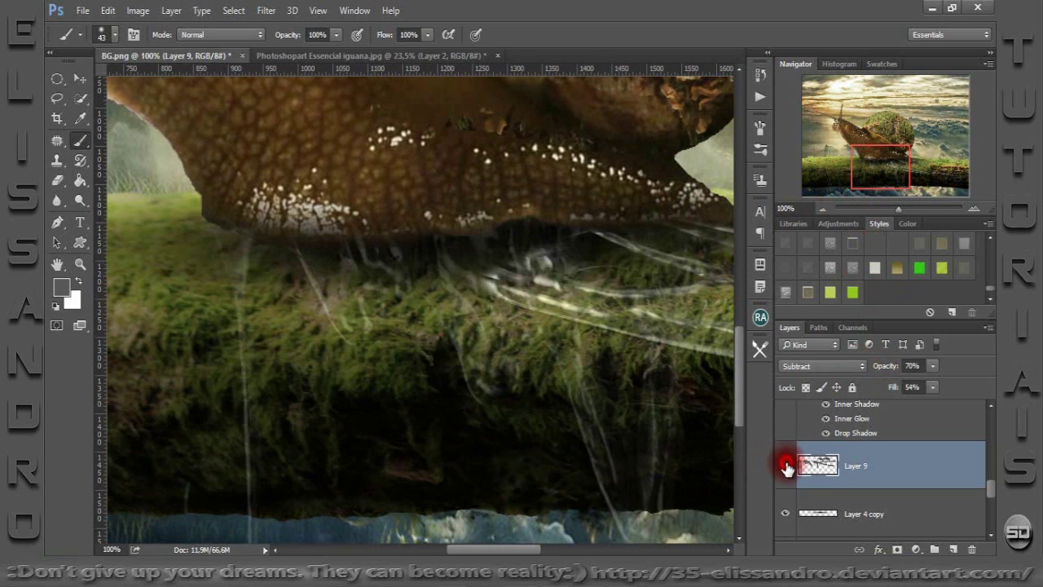
left_click(784, 465)
Fit the composite on screen, zoom to 86% on the snail's foot, and select the Árvore layer.
key("ctrl+0")
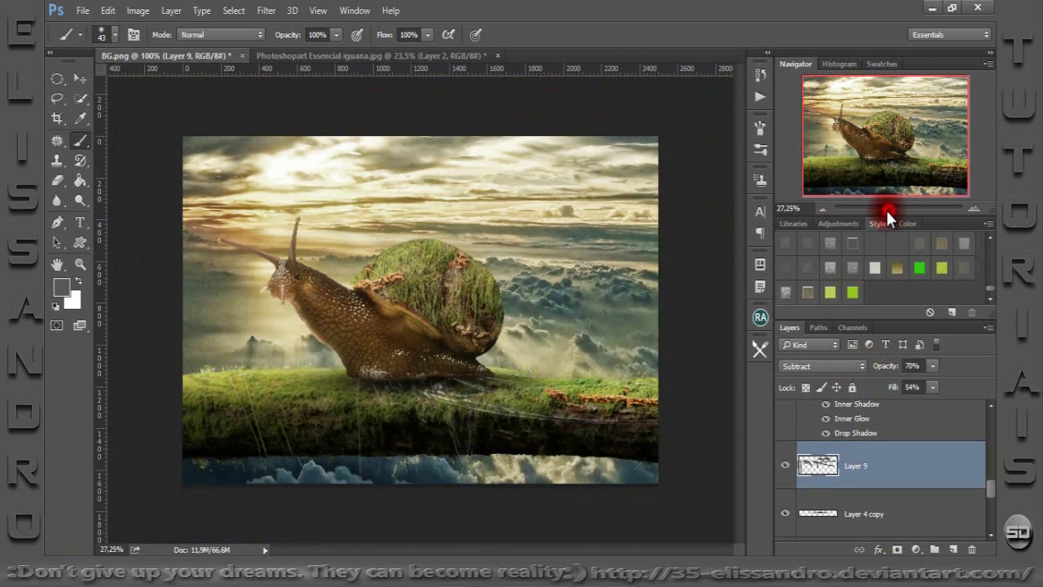
left_click_drag(886, 211, 897, 209)
left_click_drag(862, 137, 862, 148)
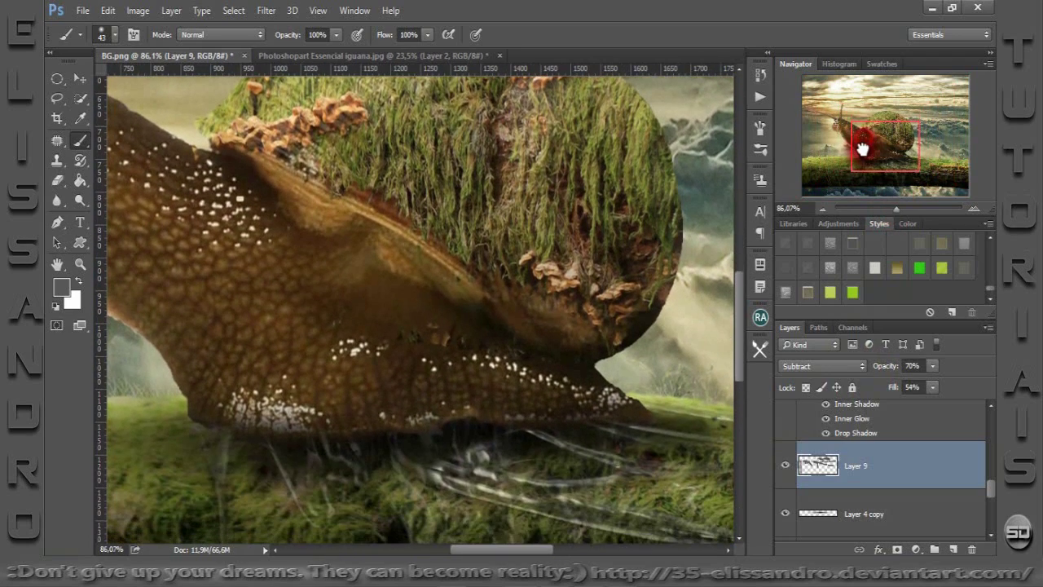
left_click(978, 456)
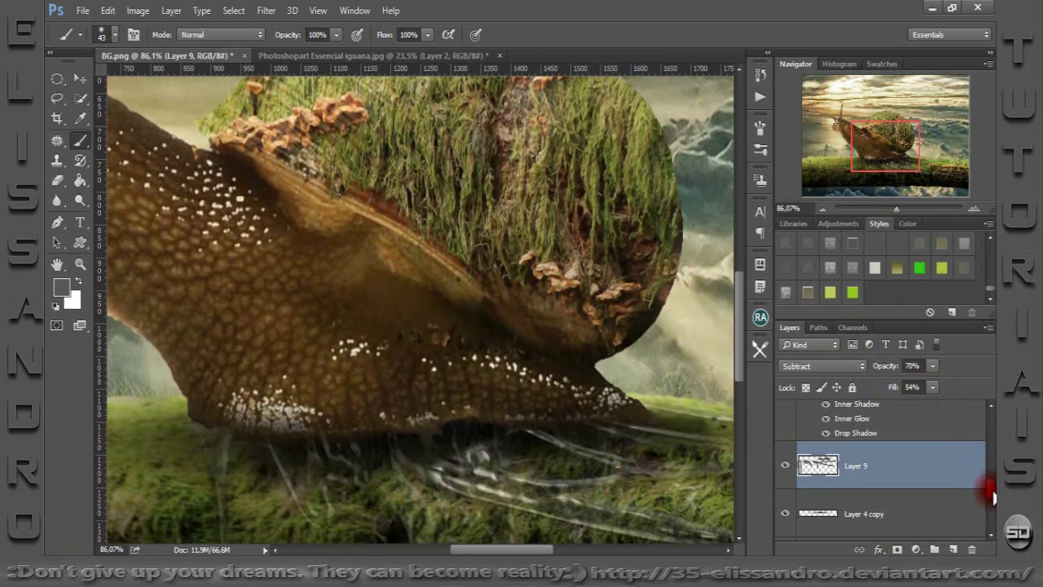
left_click_drag(993, 495, 990, 501)
left_click(888, 502)
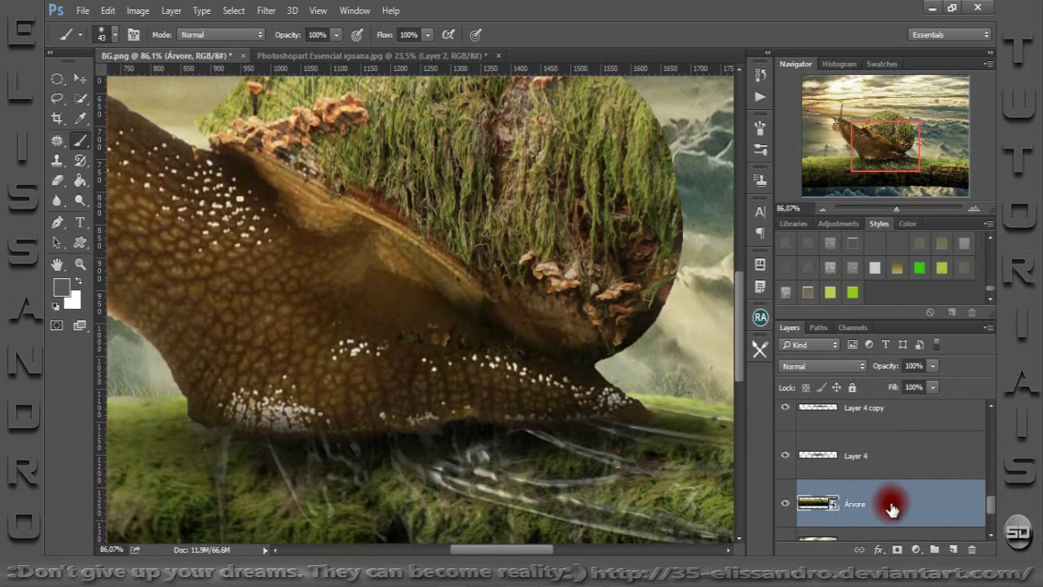
Duplicate the Árvore layer, move the copy above Layer 2, and rasterize it.
key("ctrl+j")
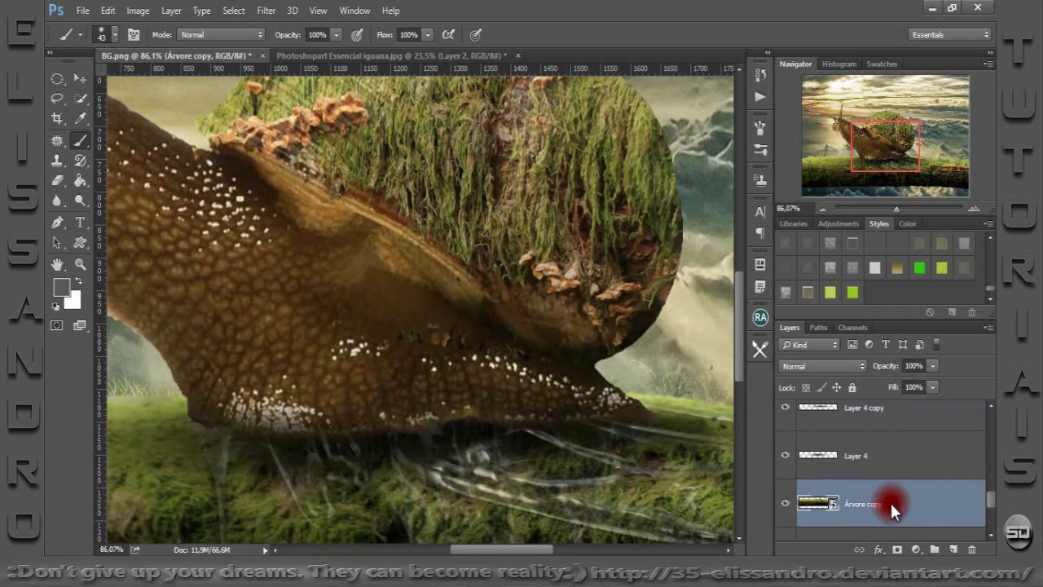
left_click_drag(889, 508, 847, 515)
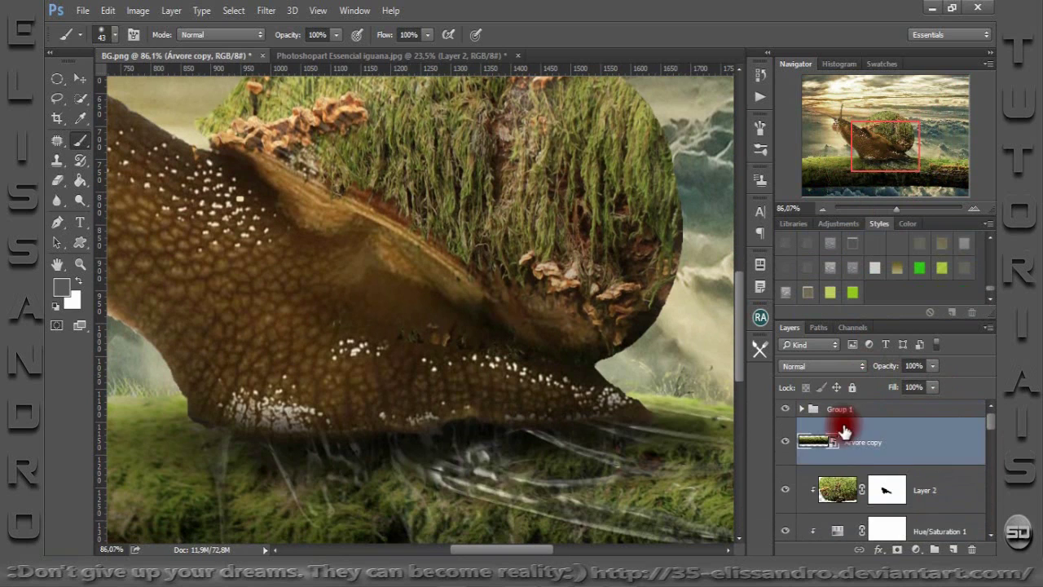
left_click_drag(848, 515, 862, 449)
right_click(862, 448)
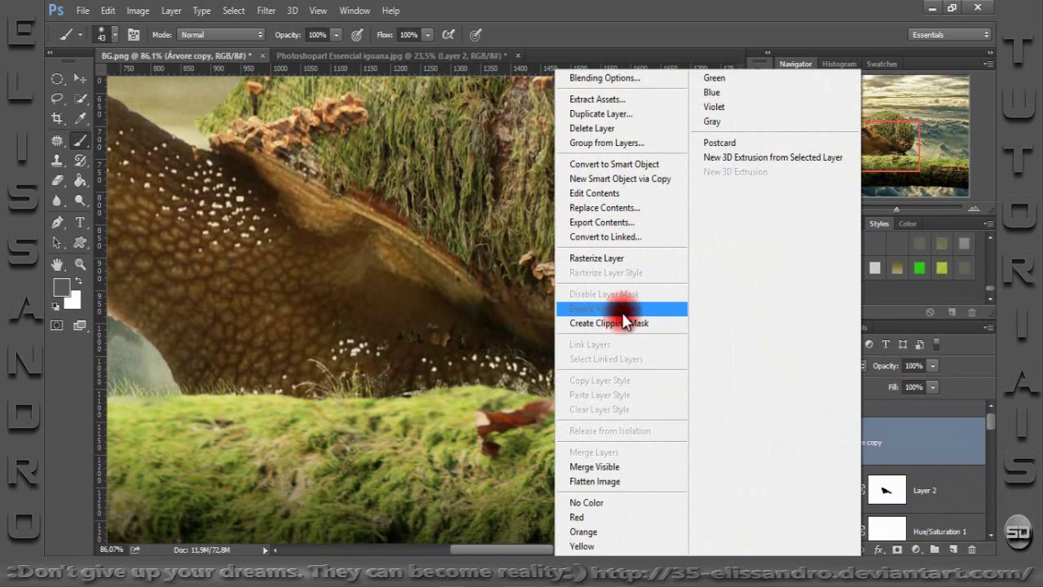
left_click(594, 256)
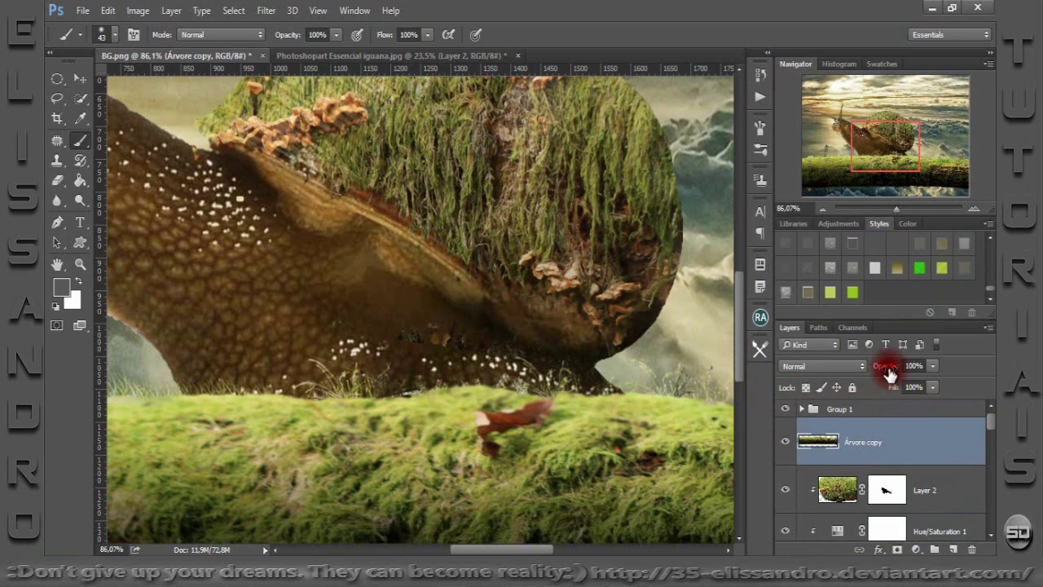
Nudge the Árvore copy down 21 px at full opacity and add a layer mask.
mouse_move(885, 364)
left_mouse_down()
mouse_move(852, 377)
mouse_move(865, 367)
left_mouse_up()
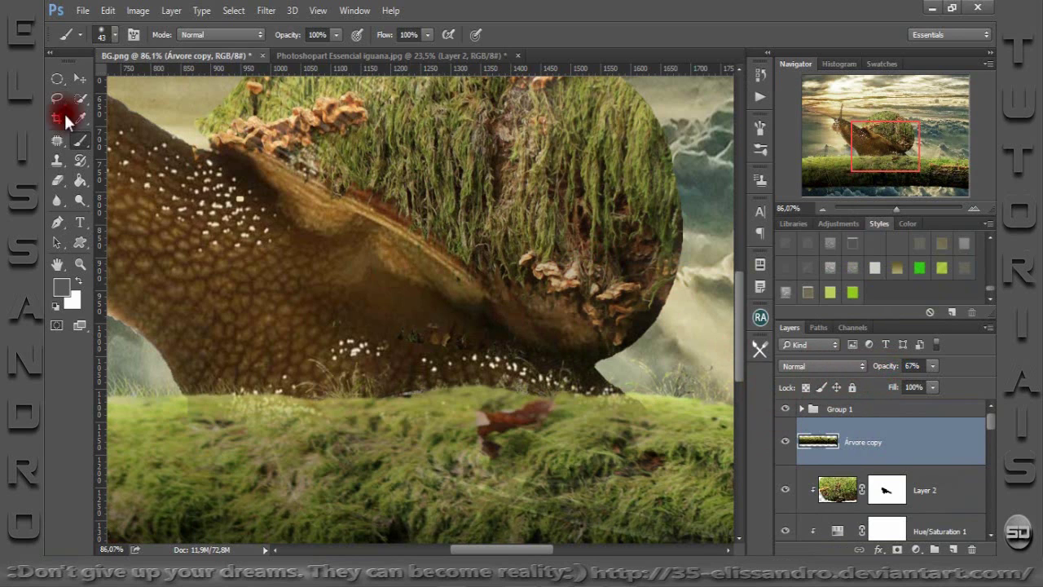
left_click(80, 78)
left_click_drag(355, 383, 356, 401)
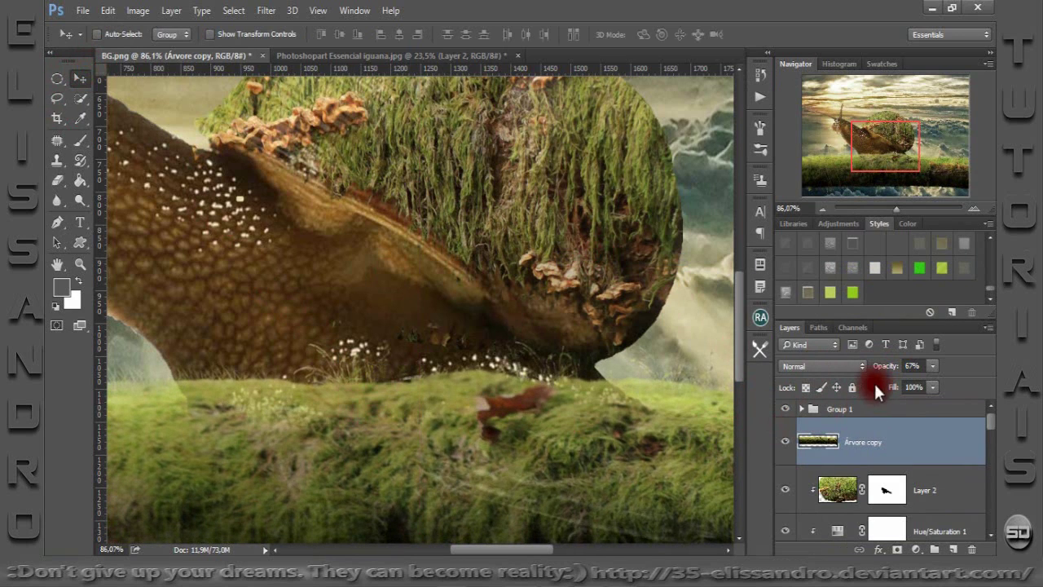
left_click_drag(883, 372, 939, 369)
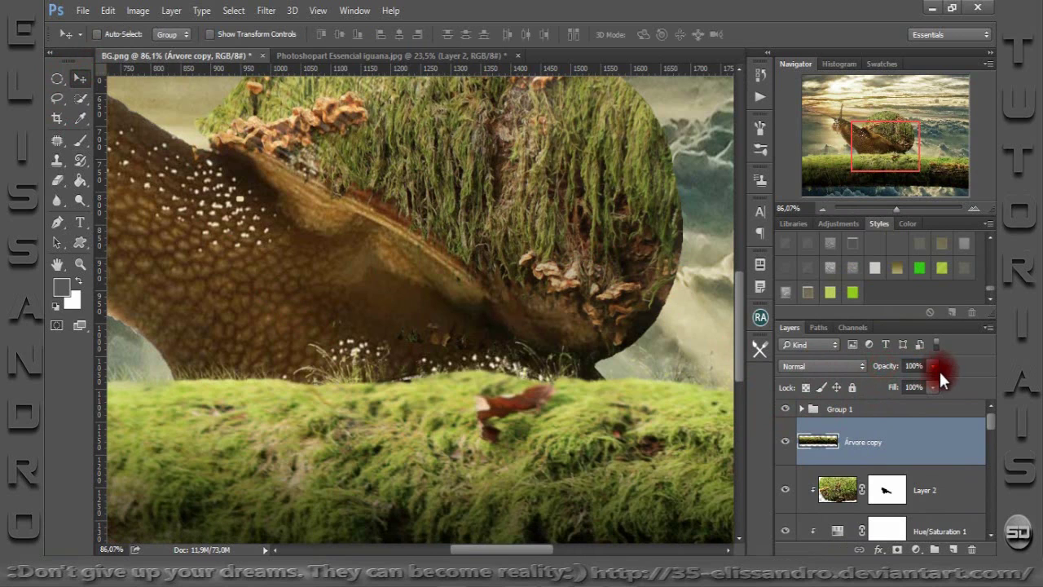
left_click(896, 549)
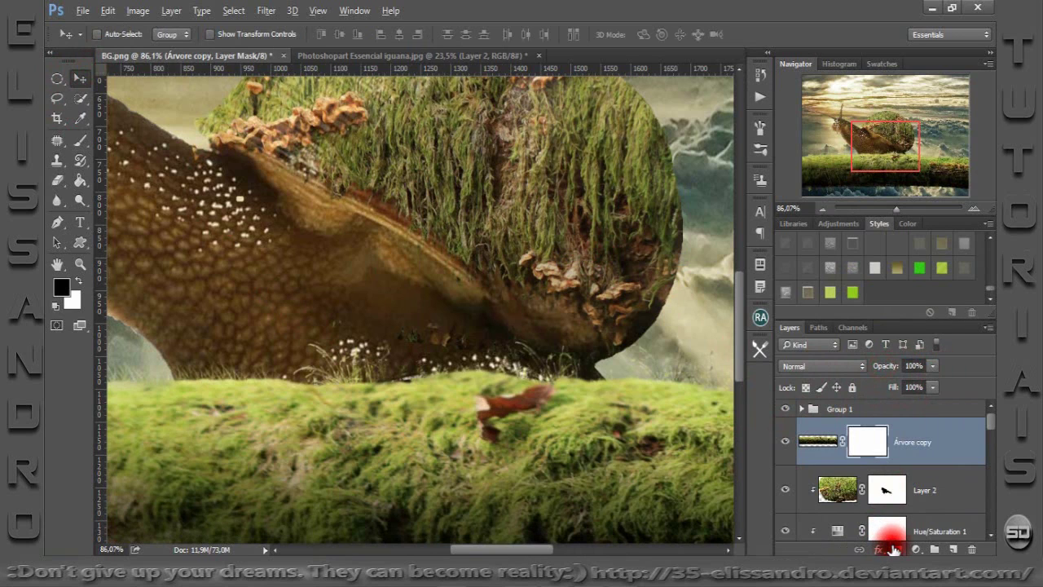
Invert the Árvore copy mask to black and place the layer between Group 1 and Layer 2.
key("ctrl+i")
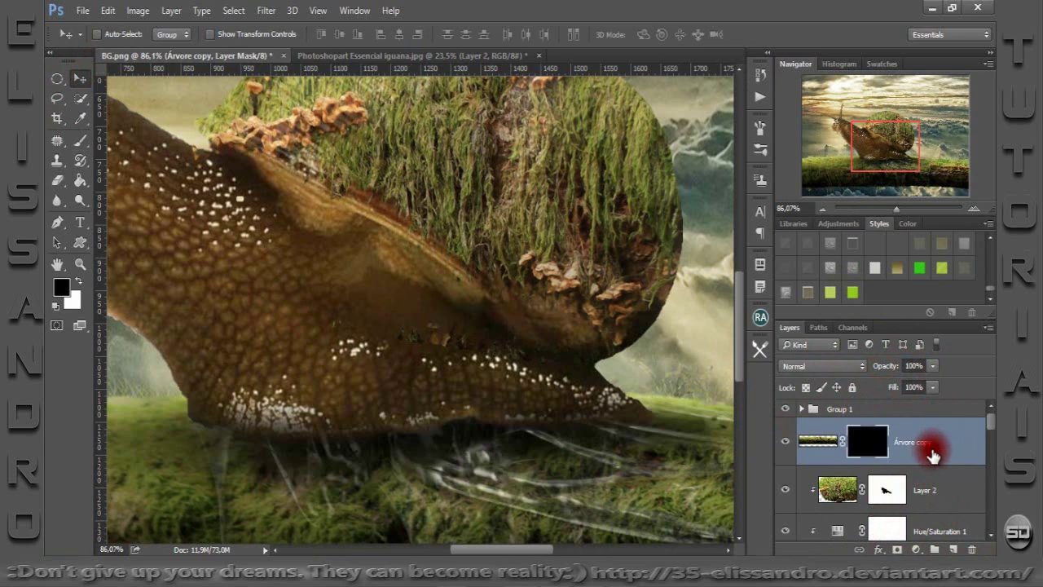
left_click_drag(933, 455, 866, 451)
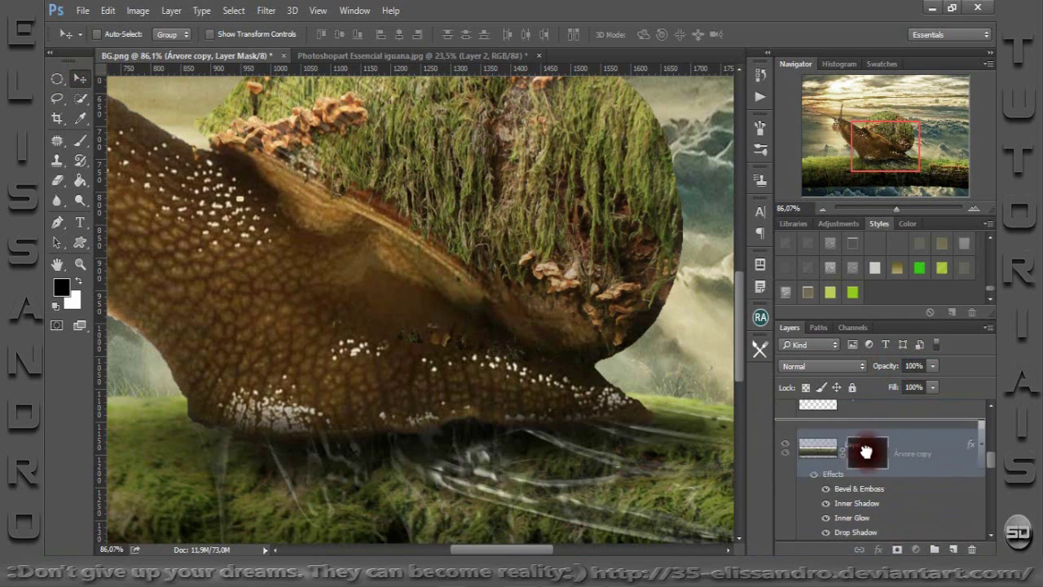
mouse_move(866, 451)
left_mouse_down()
mouse_move(821, 530)
mouse_move(826, 511)
left_mouse_up()
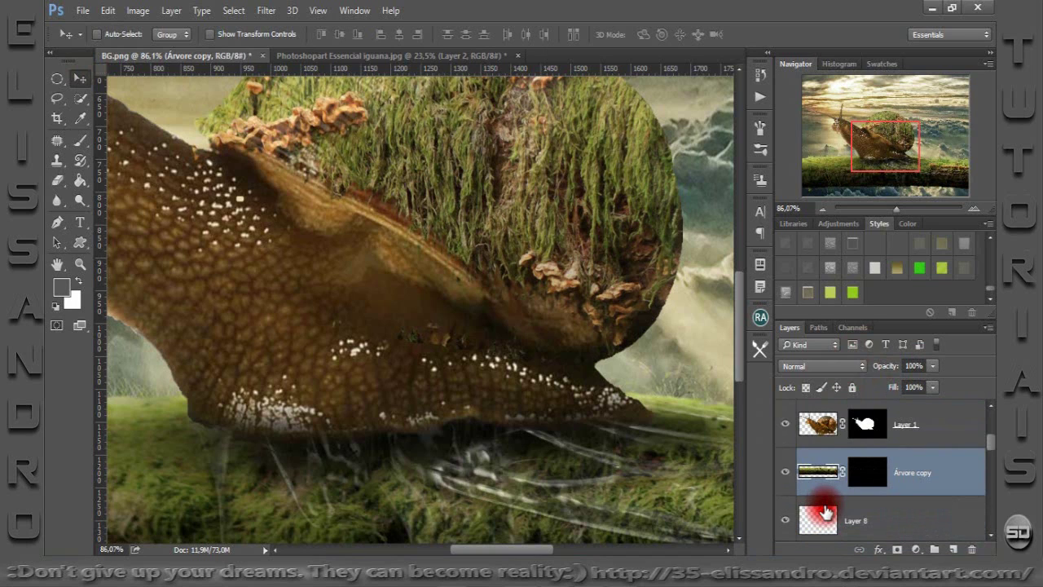
mouse_move(903, 478)
left_mouse_down()
mouse_move(876, 464)
mouse_move(866, 432)
mouse_move(870, 440)
left_mouse_up()
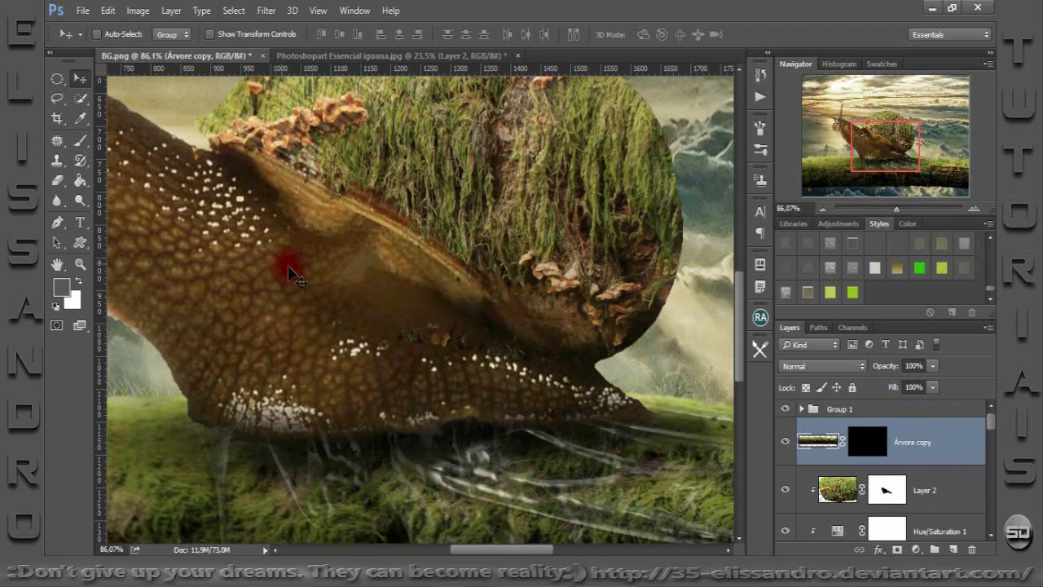
left_click(80, 140)
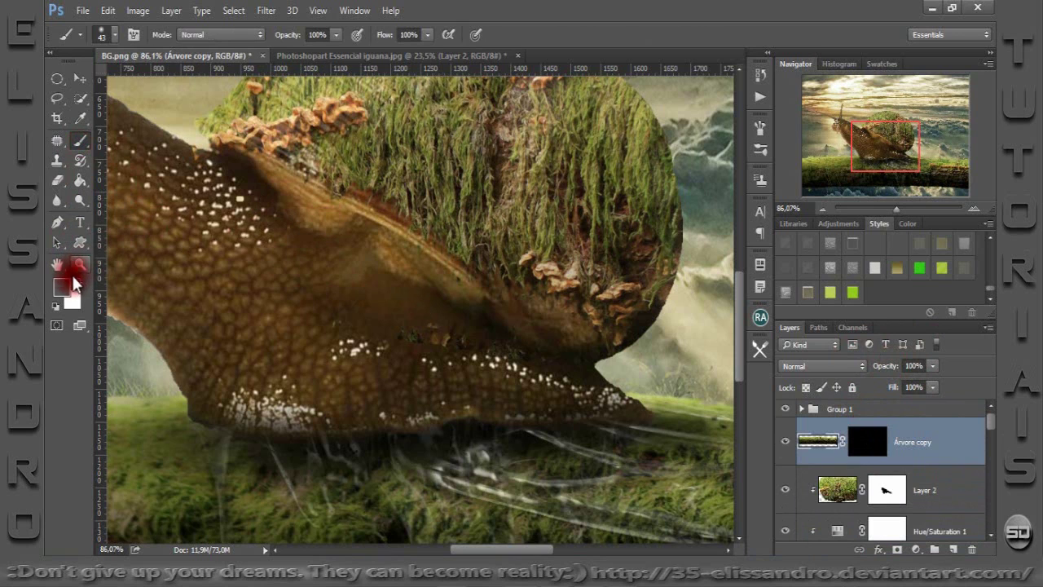
Set the background colour to black 000000 and choose the 112 px grass brush tip.
left_click(71, 297)
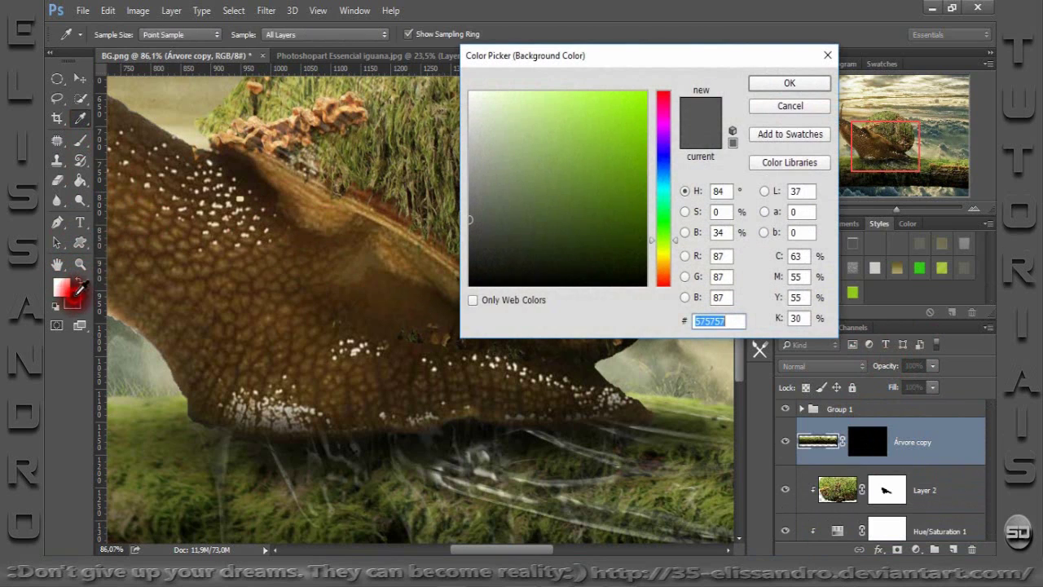
type("000000")
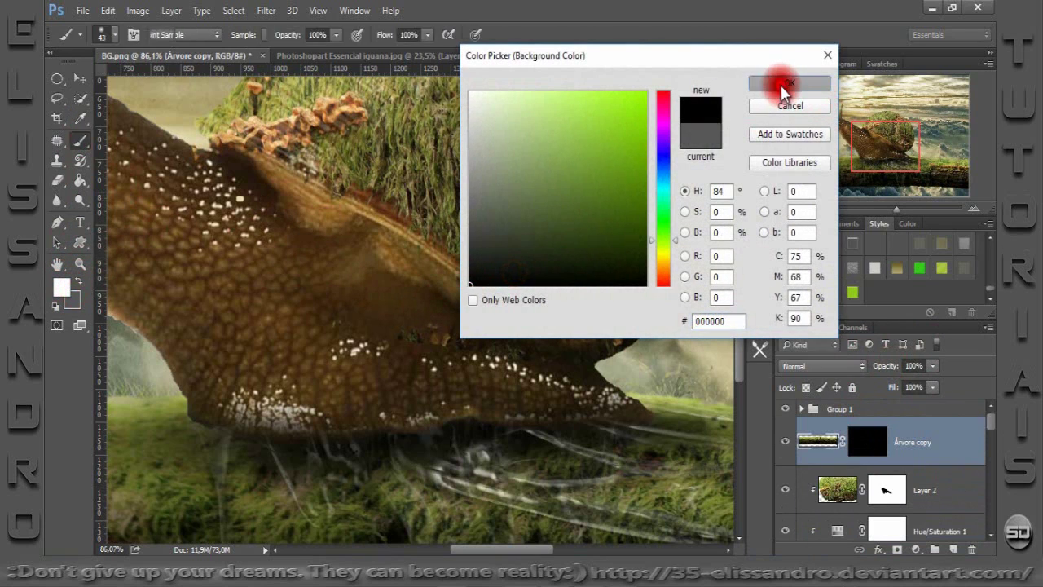
left_click(783, 84)
right_click(455, 317)
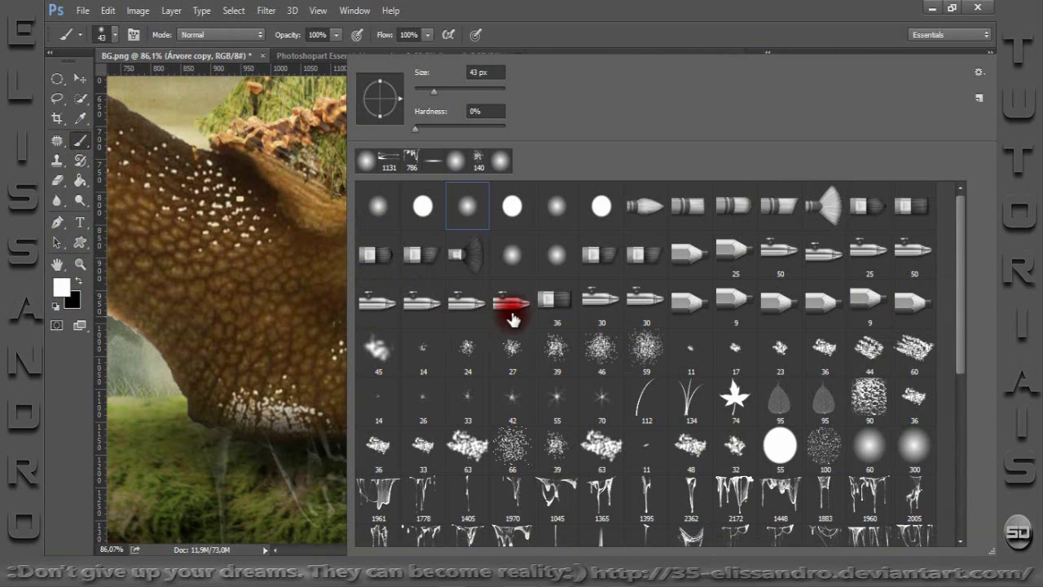
left_click(649, 396)
left_click(643, 8)
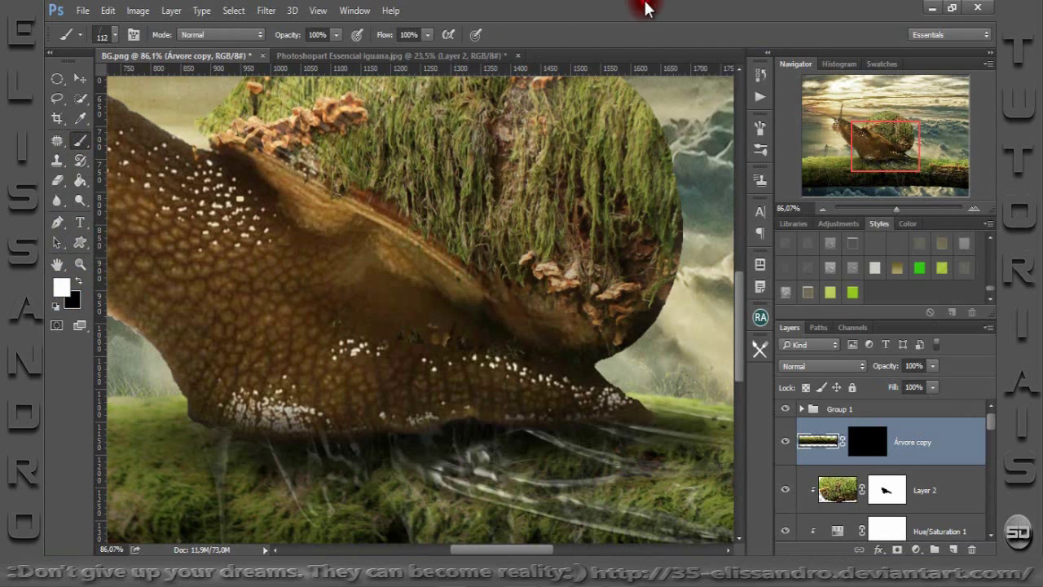
Give the grass brush scattering, 64% angle jitter and 7% minimum diameter, sized to 79 px.
left_click(760, 131)
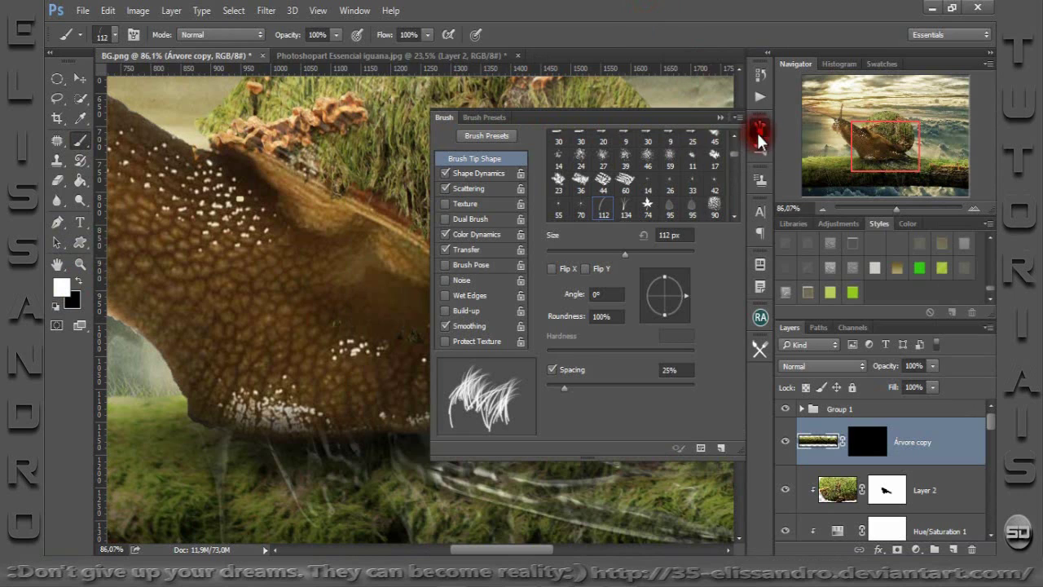
left_click(515, 174)
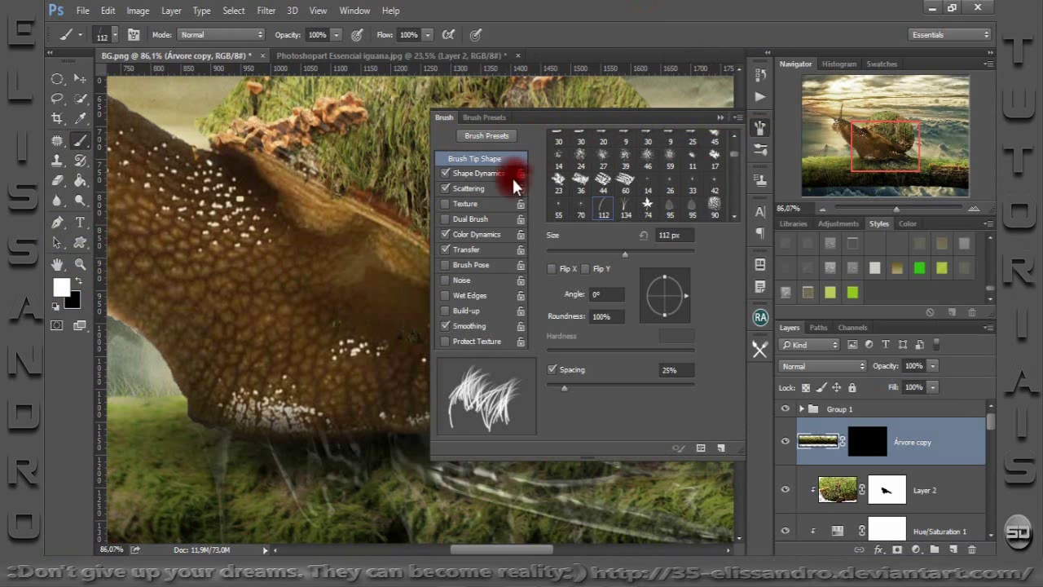
left_click(472, 188)
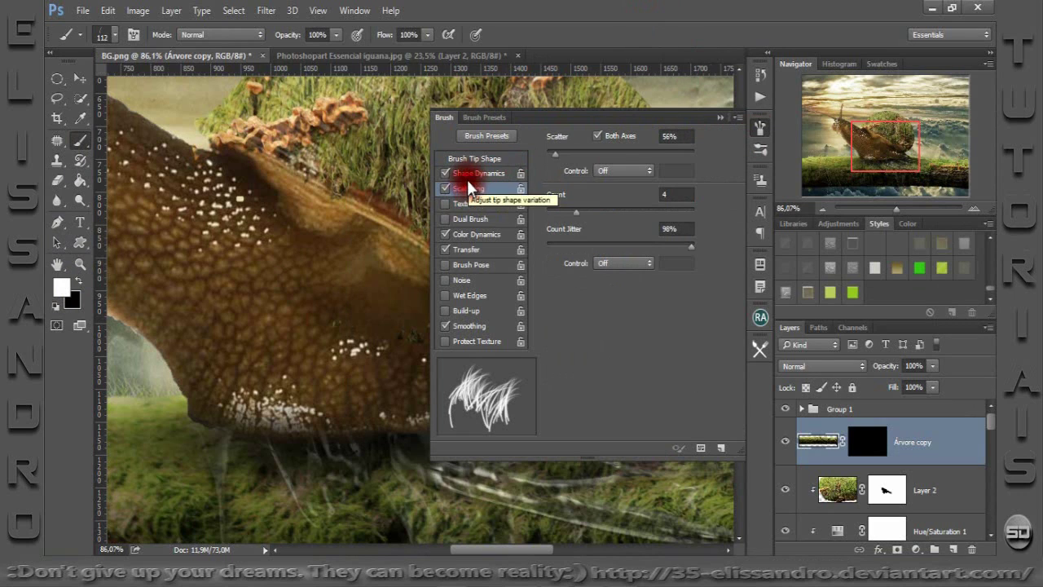
left_click(466, 173)
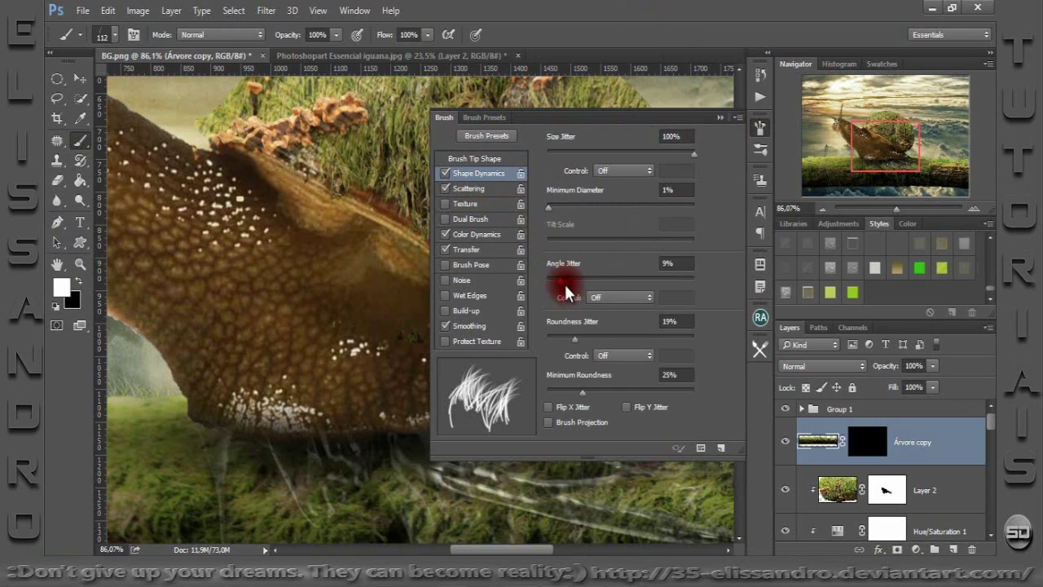
mouse_move(565, 285)
left_mouse_down()
mouse_move(619, 278)
mouse_move(642, 287)
left_mouse_up()
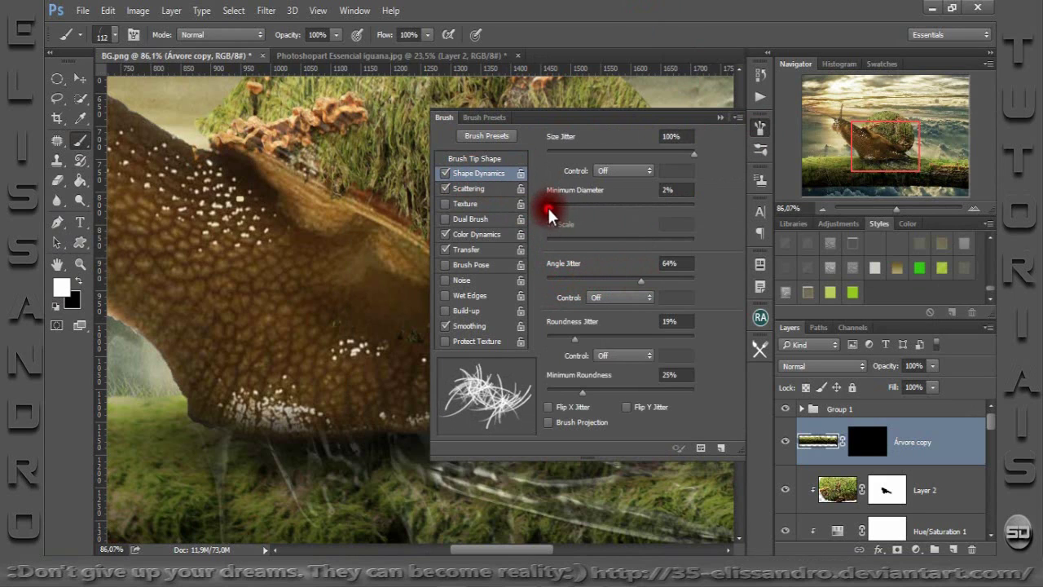
left_click_drag(547, 205, 556, 204)
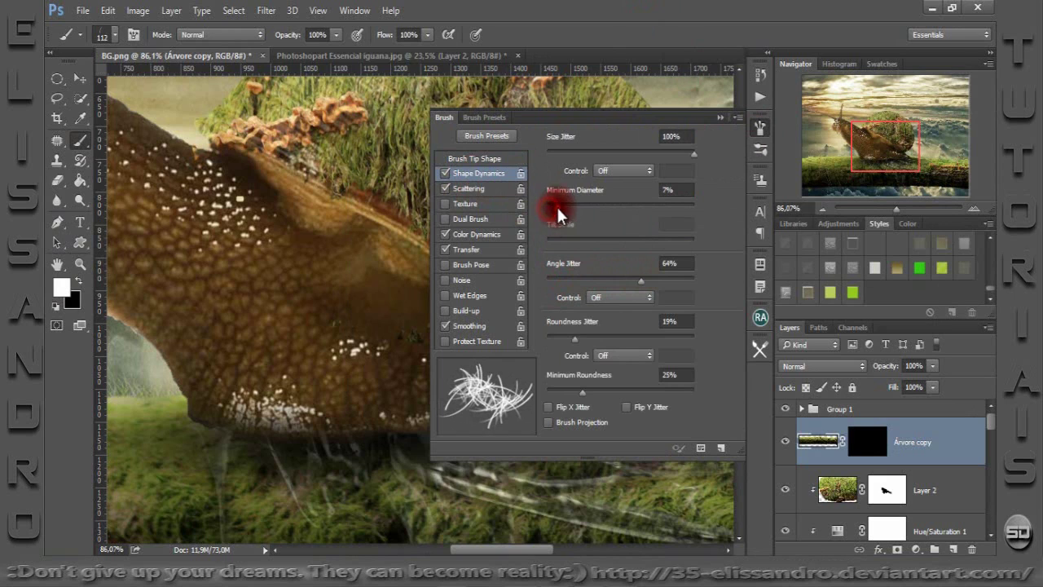
left_click(714, 120)
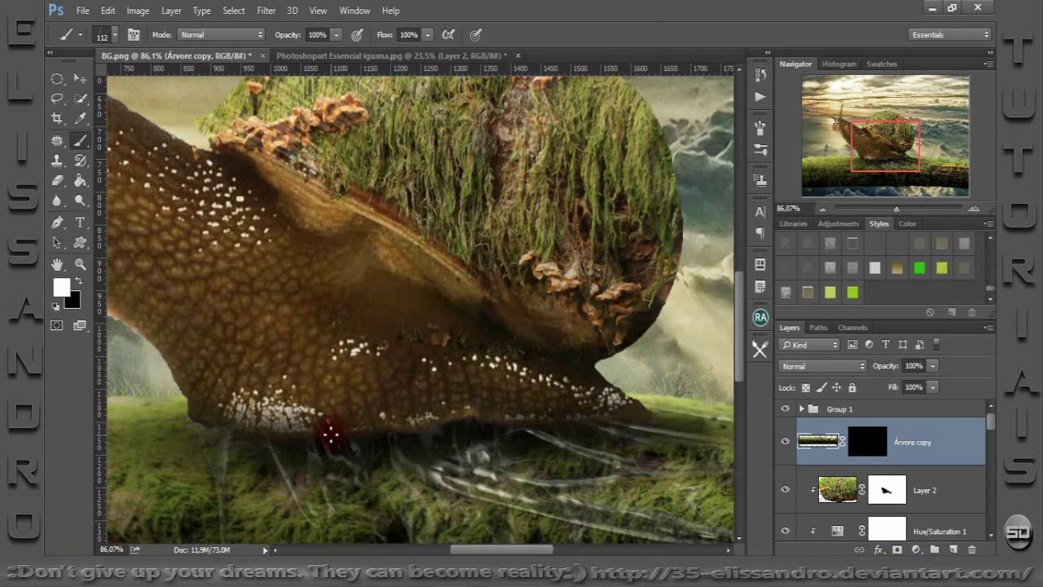
left_click_drag(332, 444, 319, 439)
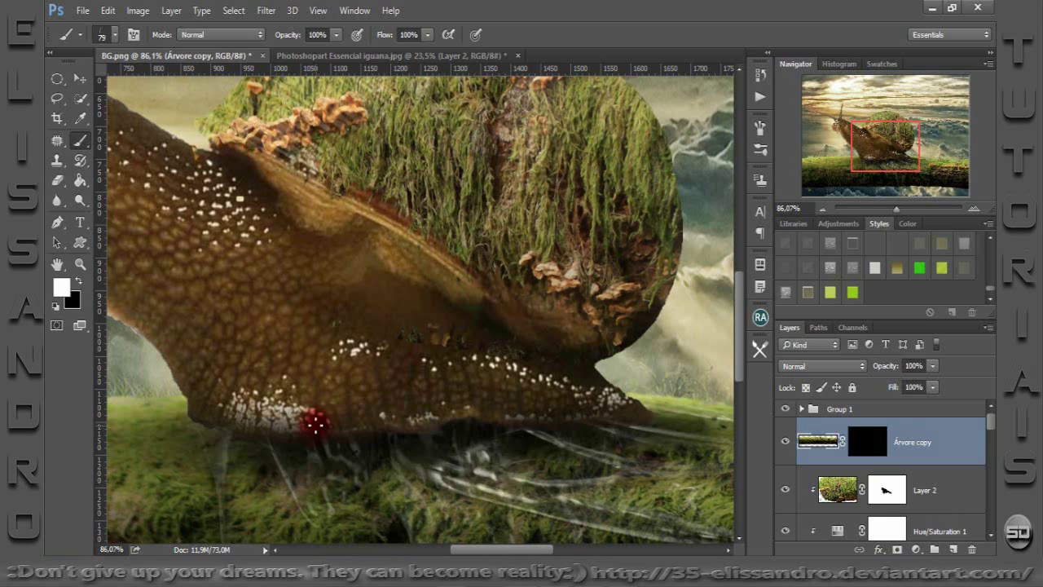
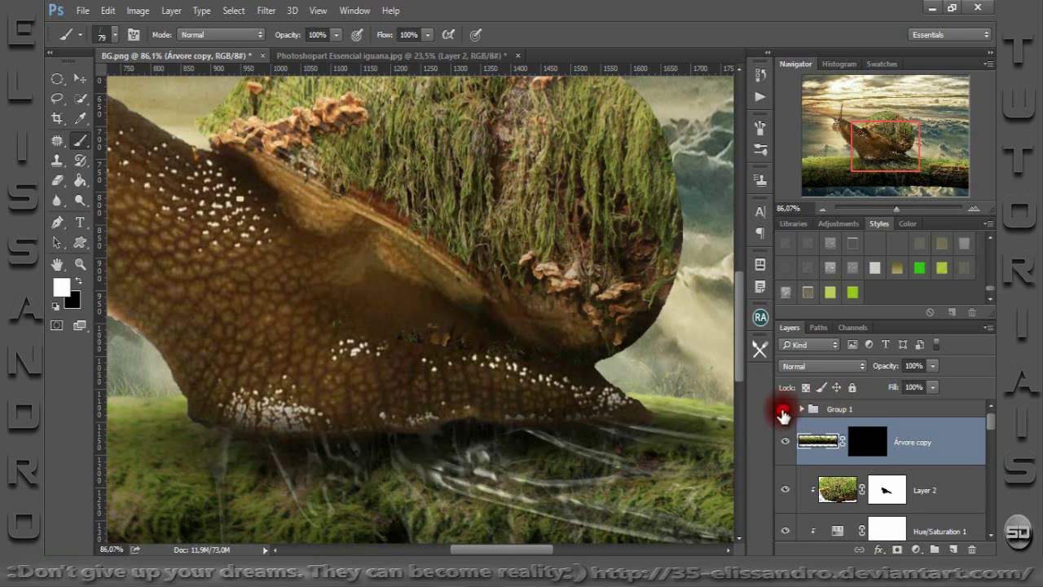
Compare the Árvore copy layer on and off, then target its mask with white foreground.
left_click(785, 441)
left_click(785, 442)
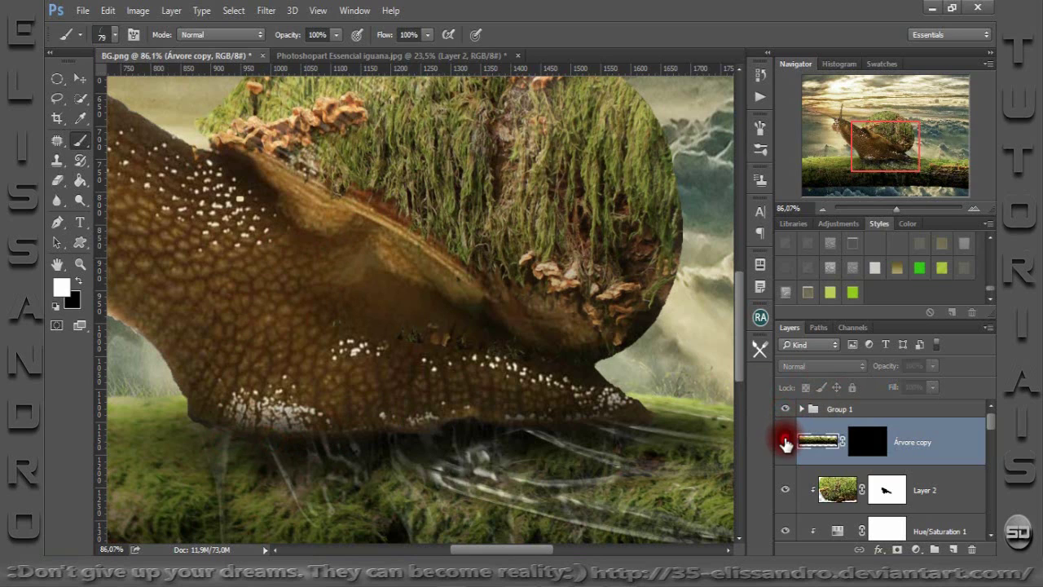
left_click(785, 442)
left_click(863, 441)
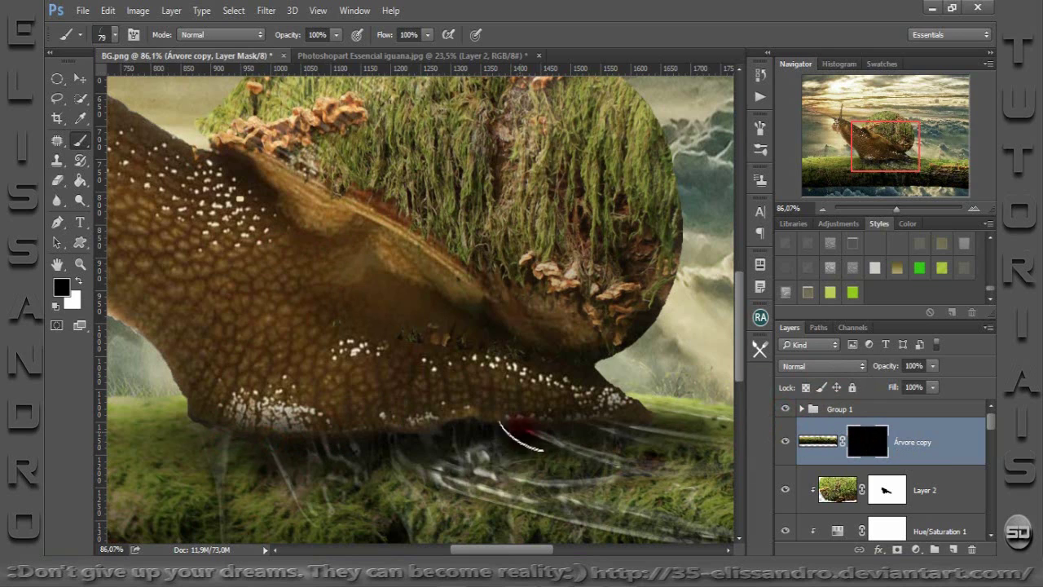
left_click(77, 279)
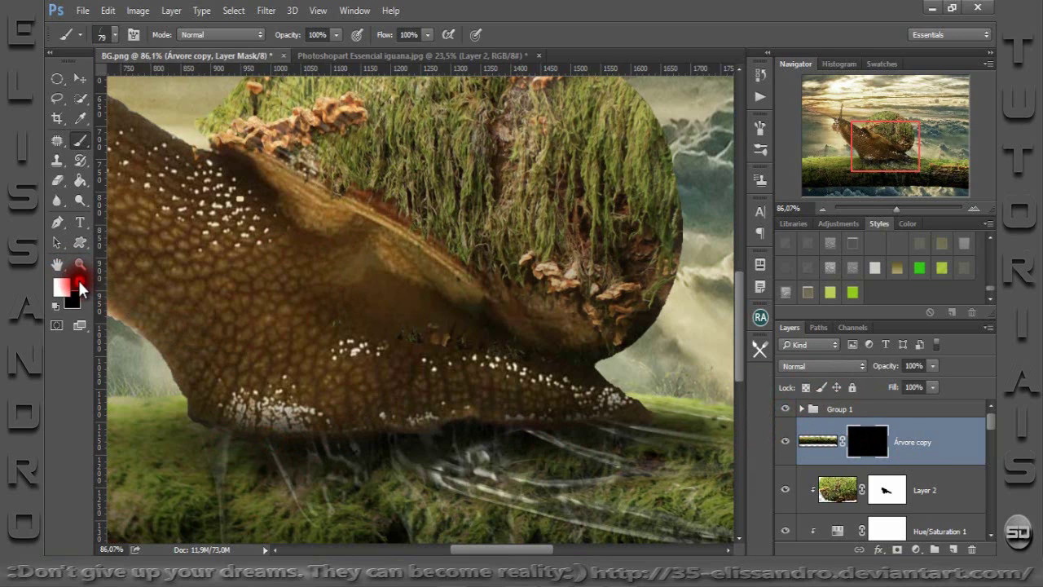
Paint grass strands back in along the snail's underside, zooming in and shrinking the brush.
mouse_move(231, 430)
left_mouse_down()
mouse_move(222, 439)
mouse_move(289, 428)
mouse_move(295, 447)
mouse_move(380, 436)
mouse_move(372, 430)
mouse_move(652, 424)
left_mouse_up()
mouse_move(473, 445)
left_mouse_down()
mouse_move(379, 465)
mouse_move(207, 451)
left_mouse_up()
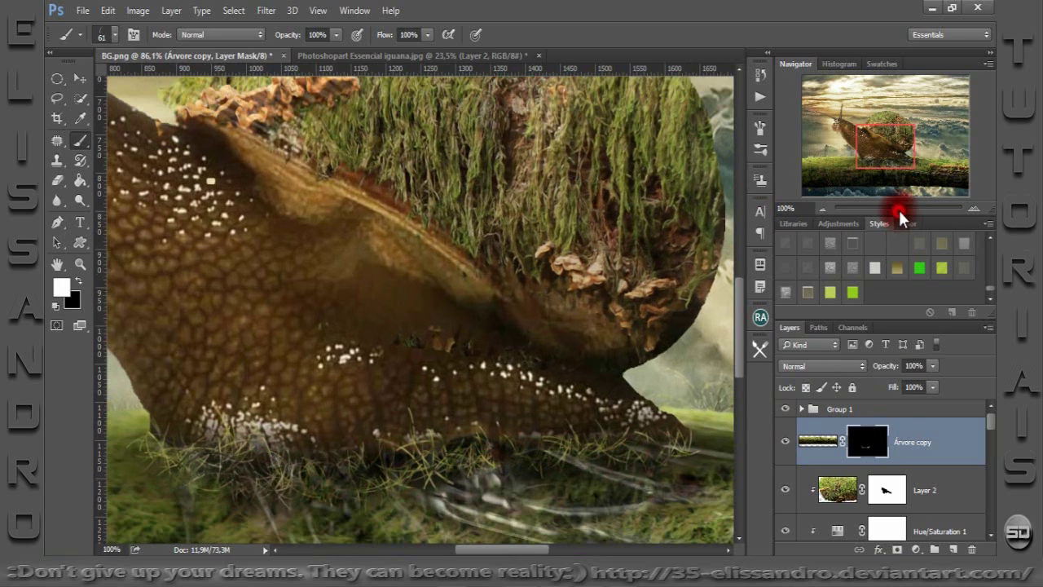
left_click_drag(897, 209, 903, 212)
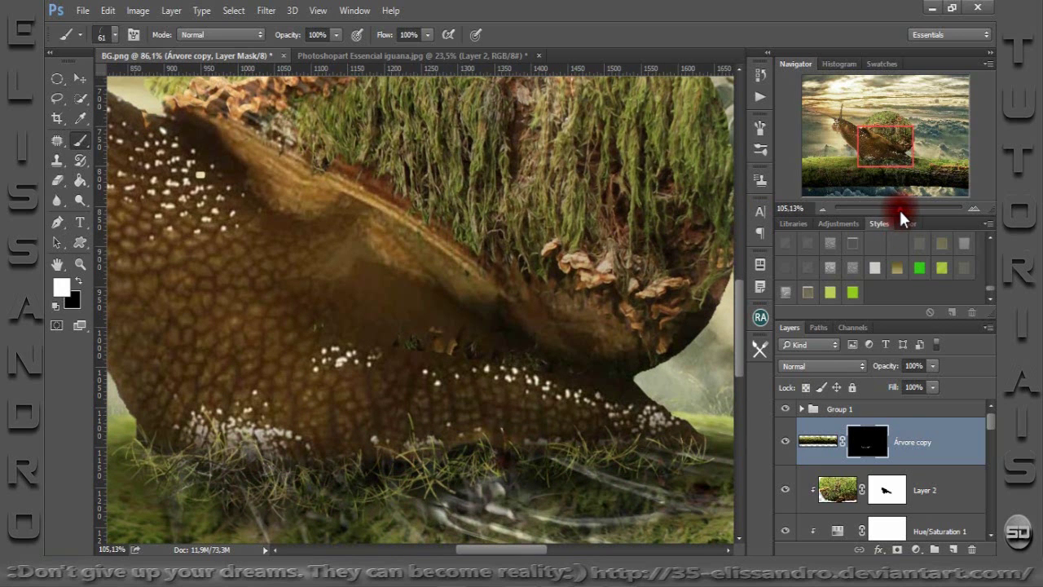
left_click_drag(489, 459, 377, 461)
right_click(377, 473, "alt")
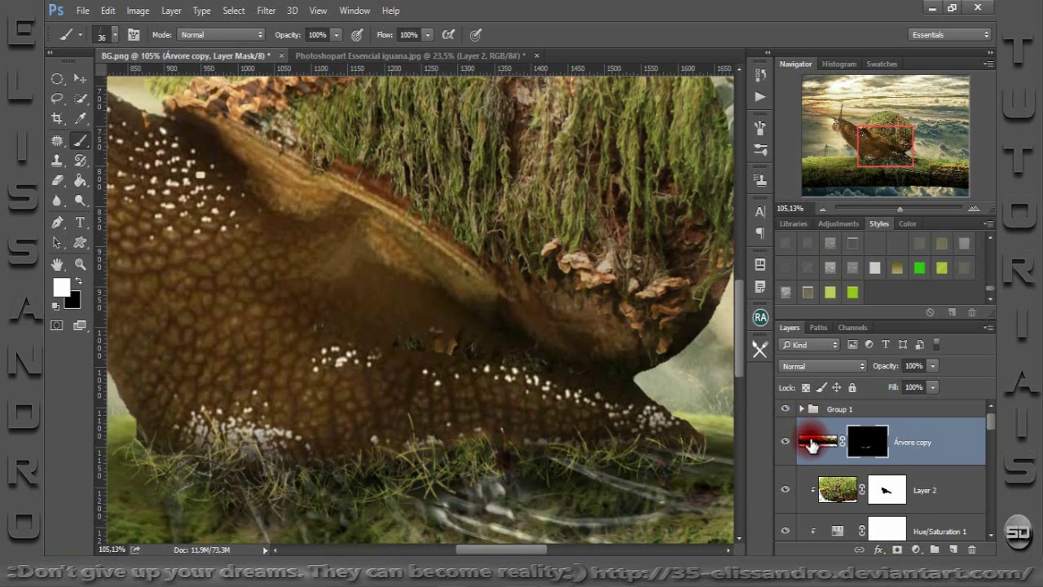
Clip a Brightness/Contrast adjustment to Árvore copy at brightness -103, contrast 59, viewing the whole scene.
left_click(837, 224)
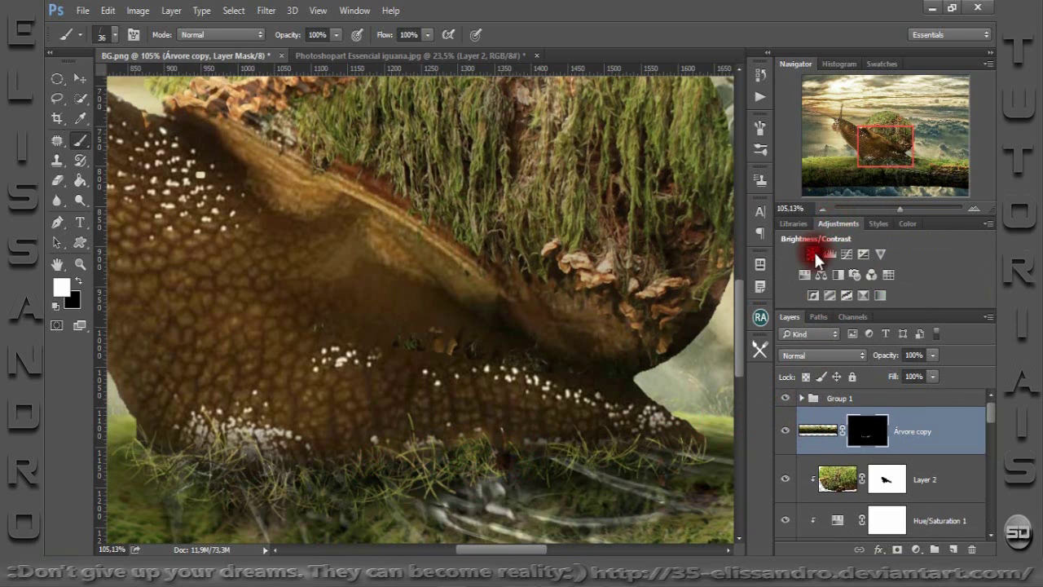
left_click(814, 252)
left_click(625, 408)
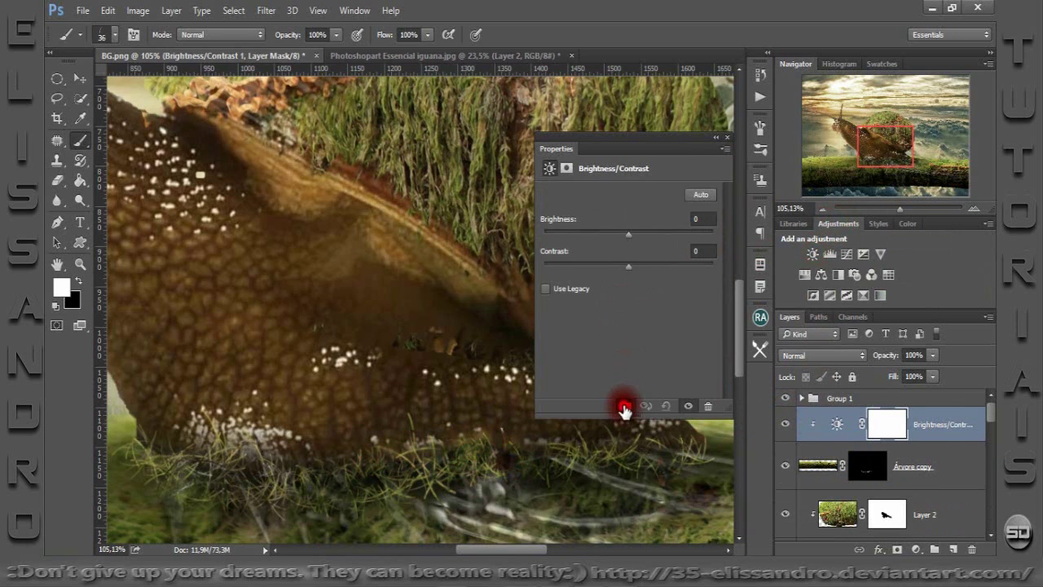
left_click_drag(628, 232, 576, 237)
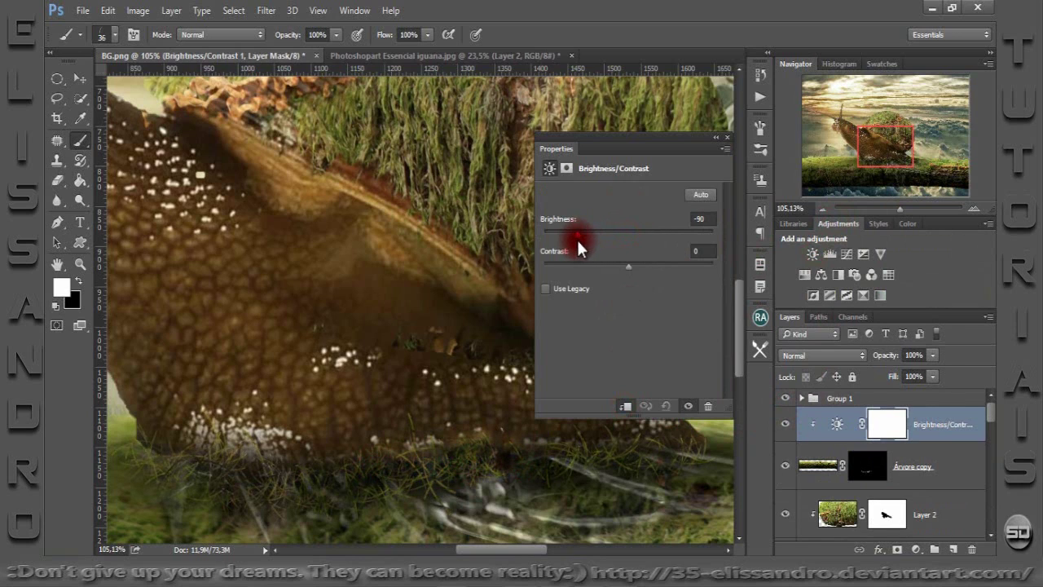
left_click_drag(627, 266, 662, 267)
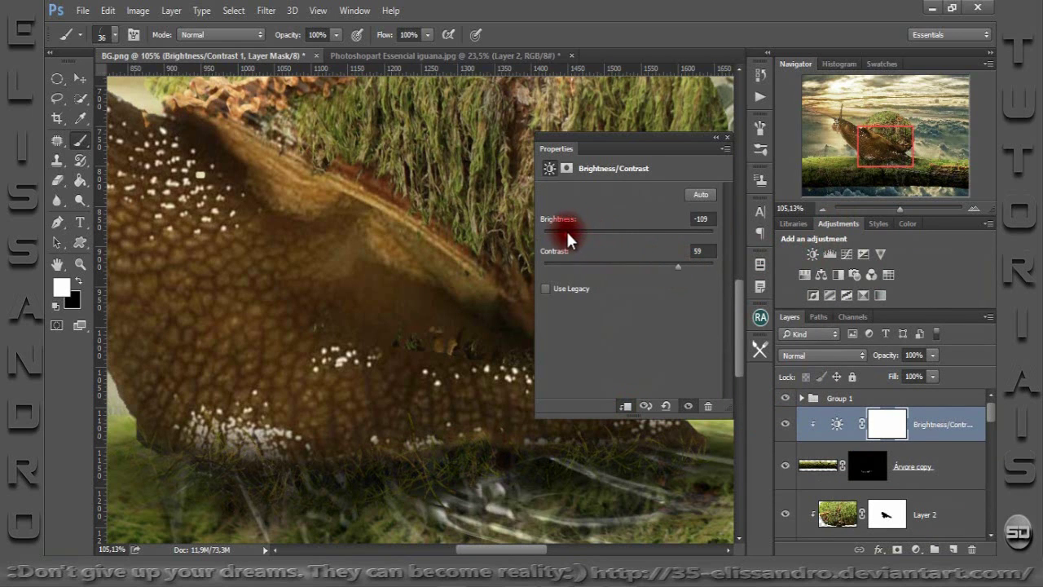
left_click(724, 140)
left_click(906, 208)
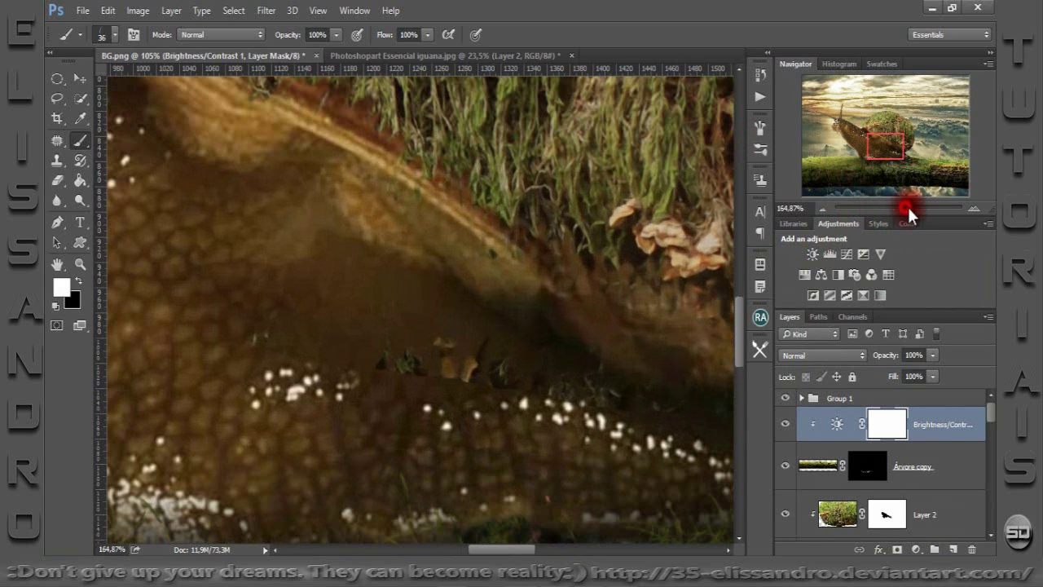
left_click_drag(885, 148, 889, 167)
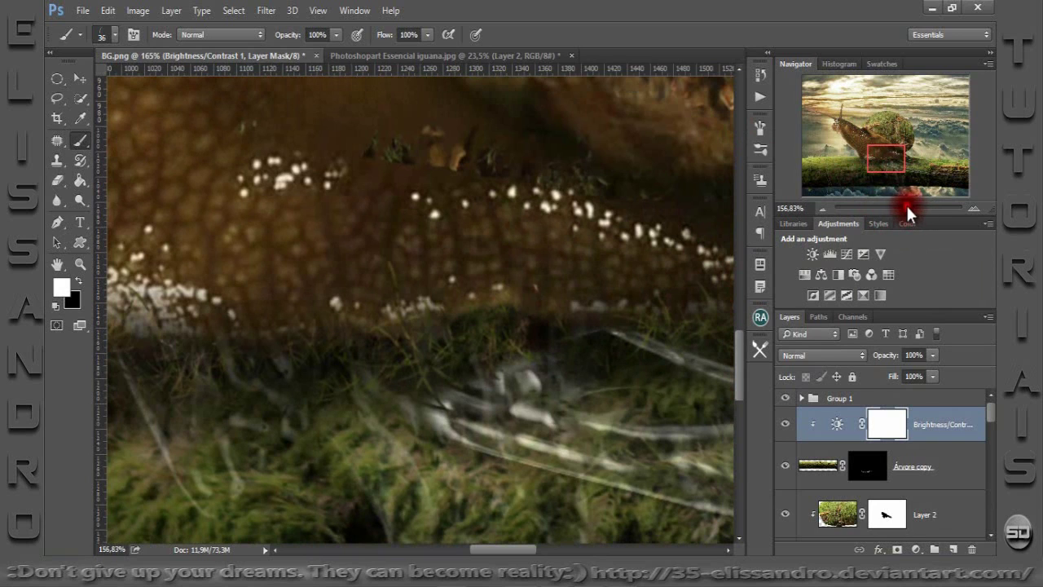
left_click_drag(905, 205, 888, 212)
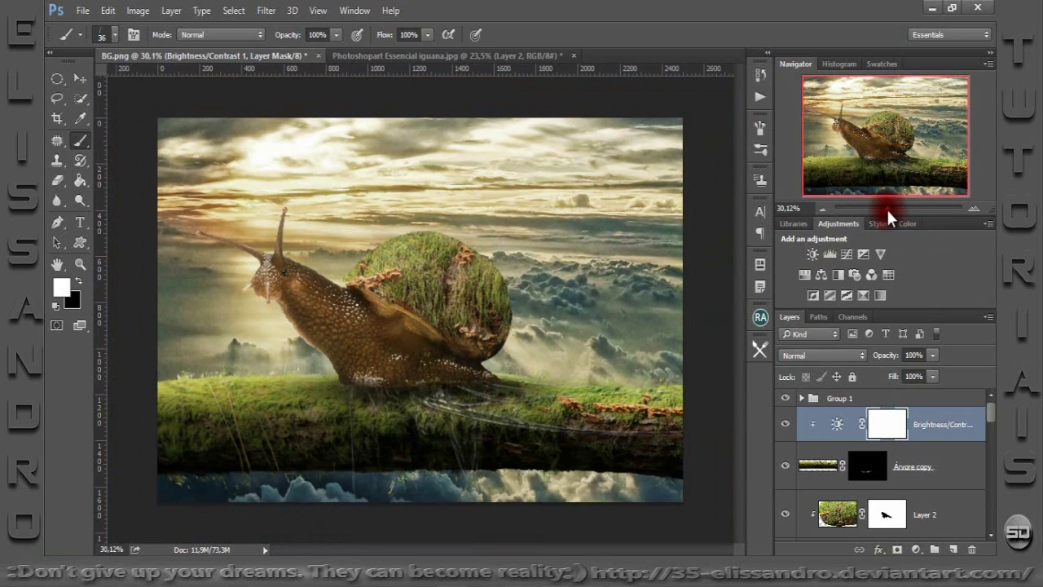
Scale the castle down to about 46% and move it onto the snail's shell.
left_click(846, 399)
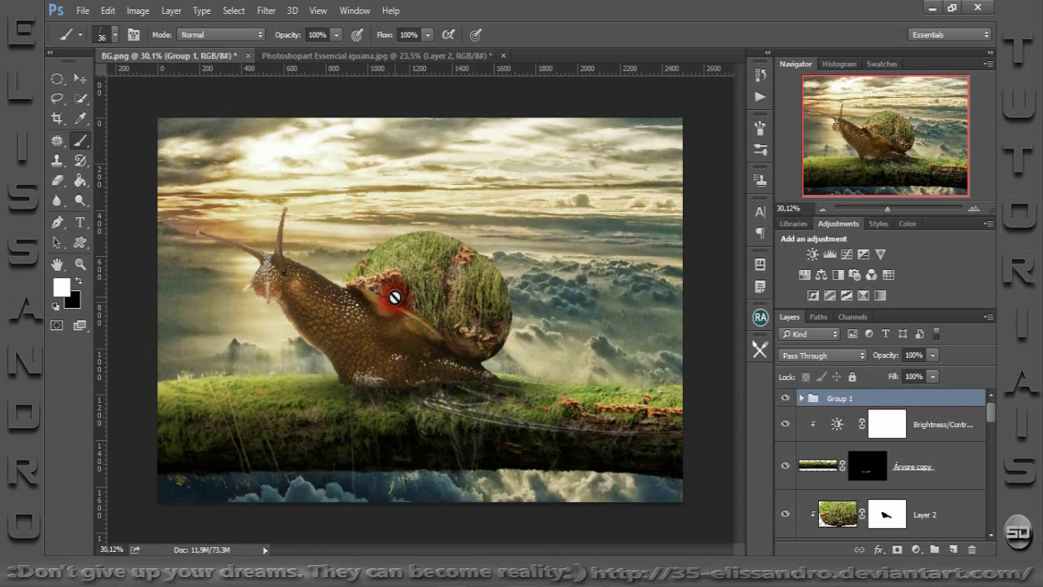
key("ctrl+t")
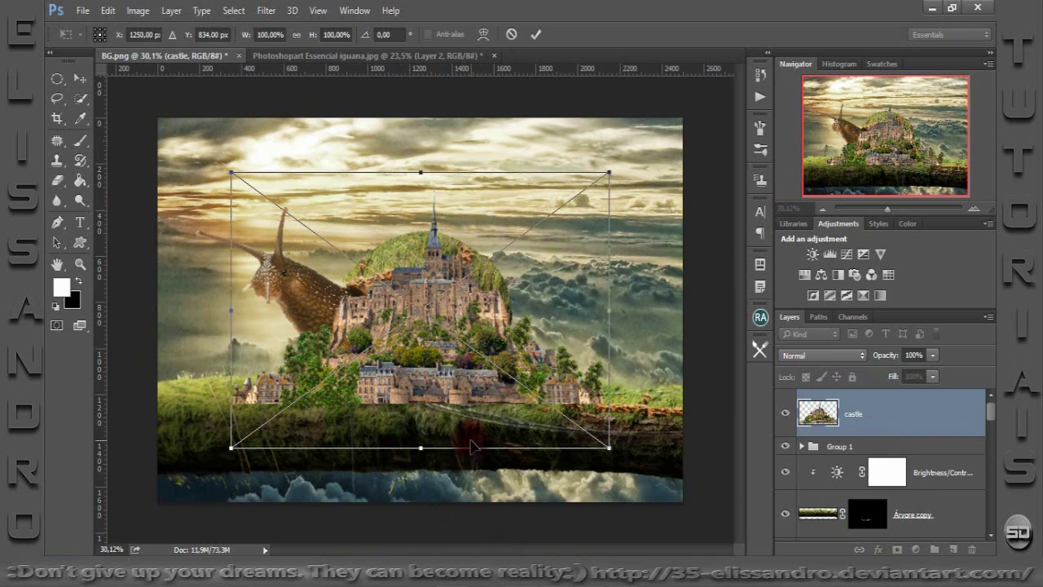
left_click_drag(607, 171, 449, 285)
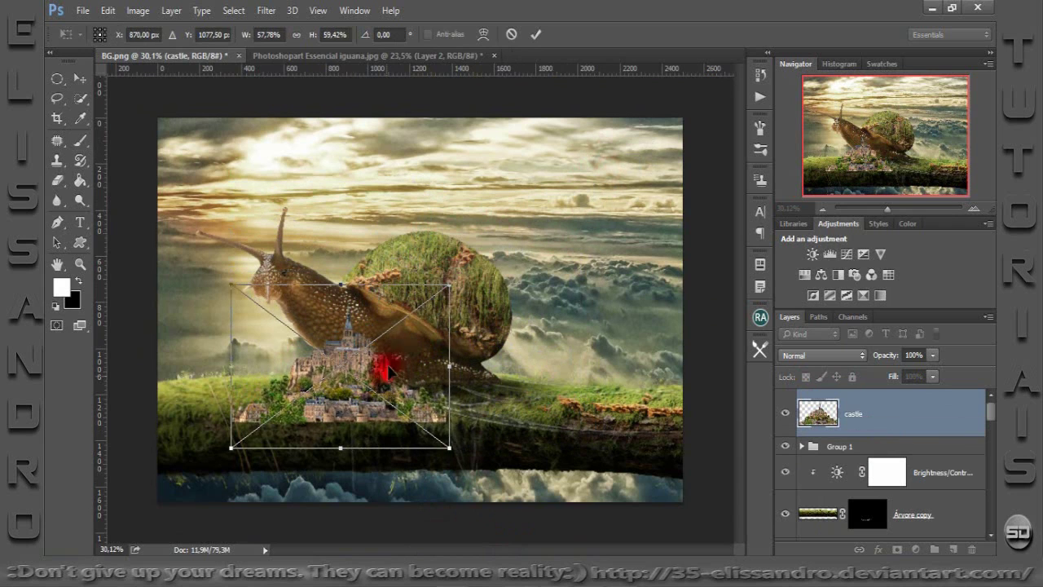
mouse_move(373, 348)
left_mouse_down()
mouse_move(484, 204)
mouse_move(493, 220)
left_mouse_up()
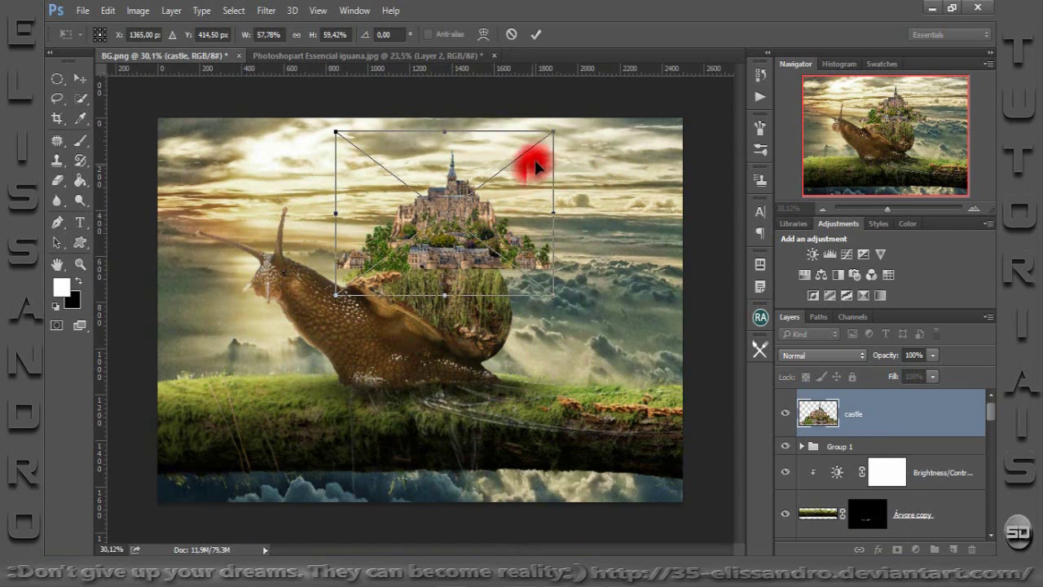
left_click_drag(554, 137, 503, 168)
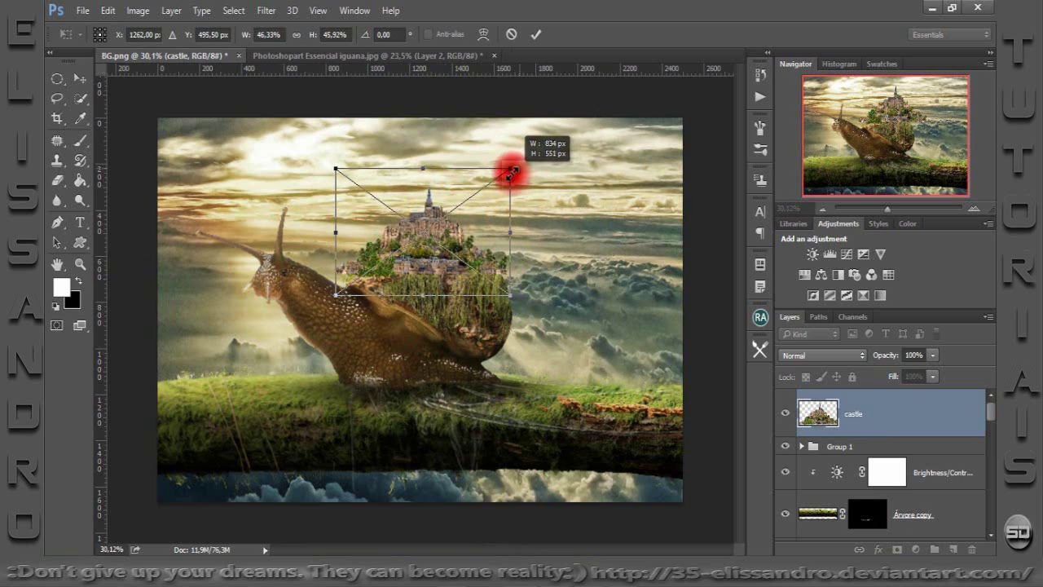
Tilt the castle about 3.52°, settle it onto the shell, and commit the transform.
left_click_drag(578, 147, 582, 154)
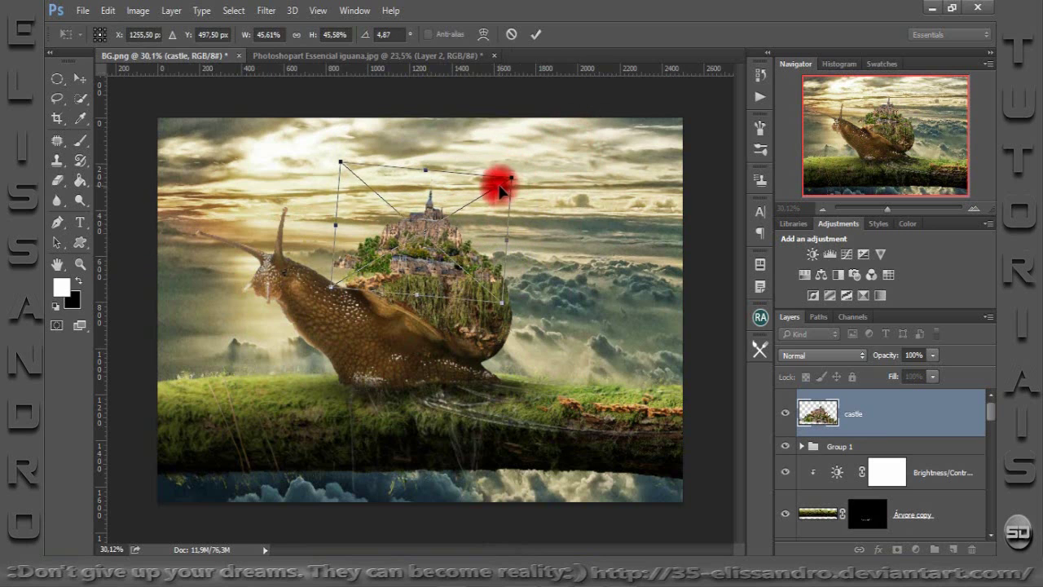
left_click_drag(495, 184, 514, 185)
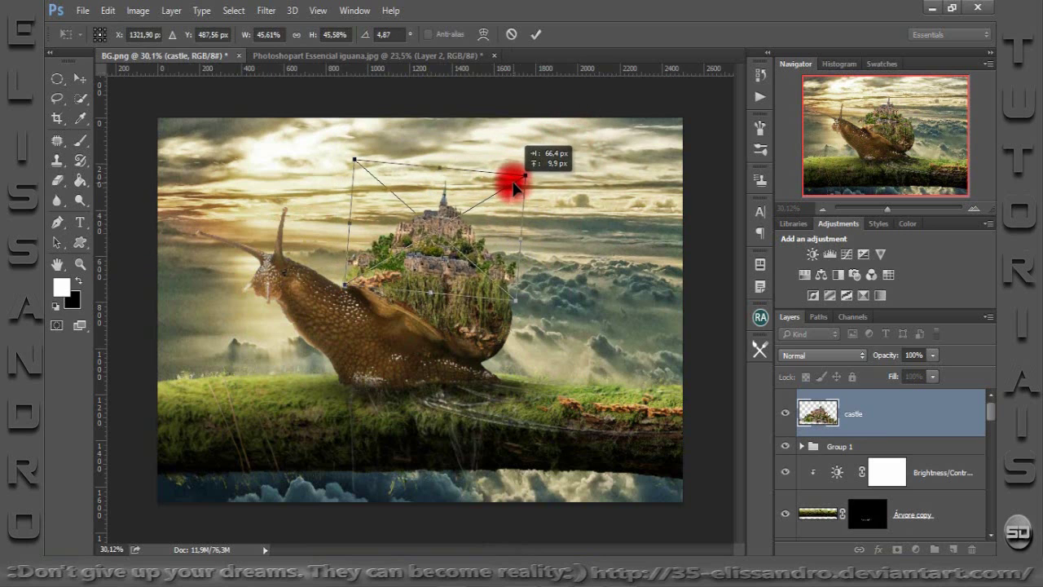
left_click(890, 210)
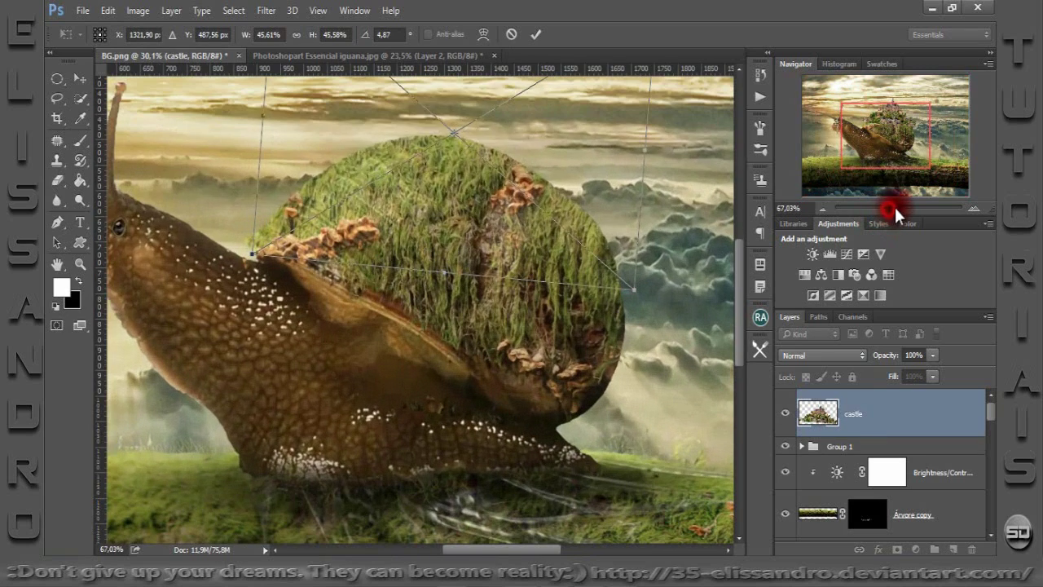
left_click_drag(885, 155, 891, 140)
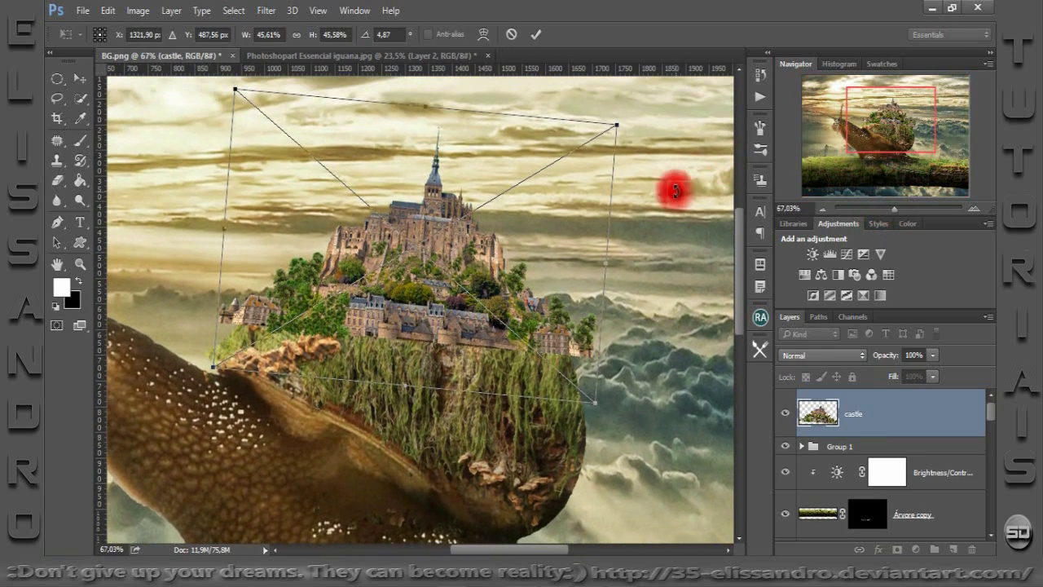
left_click_drag(673, 194, 670, 179)
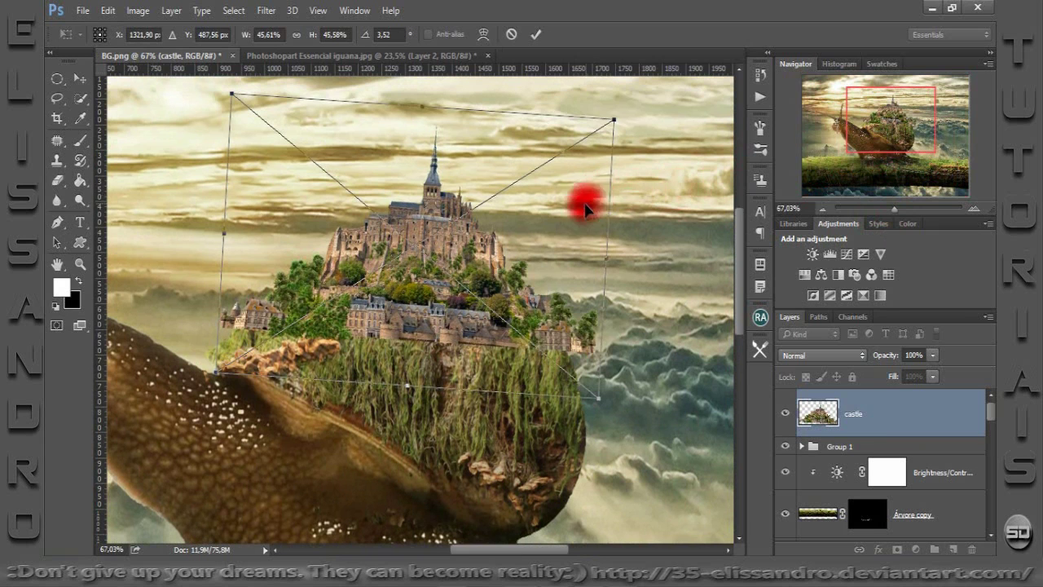
mouse_move(581, 213)
left_mouse_down()
mouse_move(574, 238)
mouse_move(586, 208)
left_mouse_up()
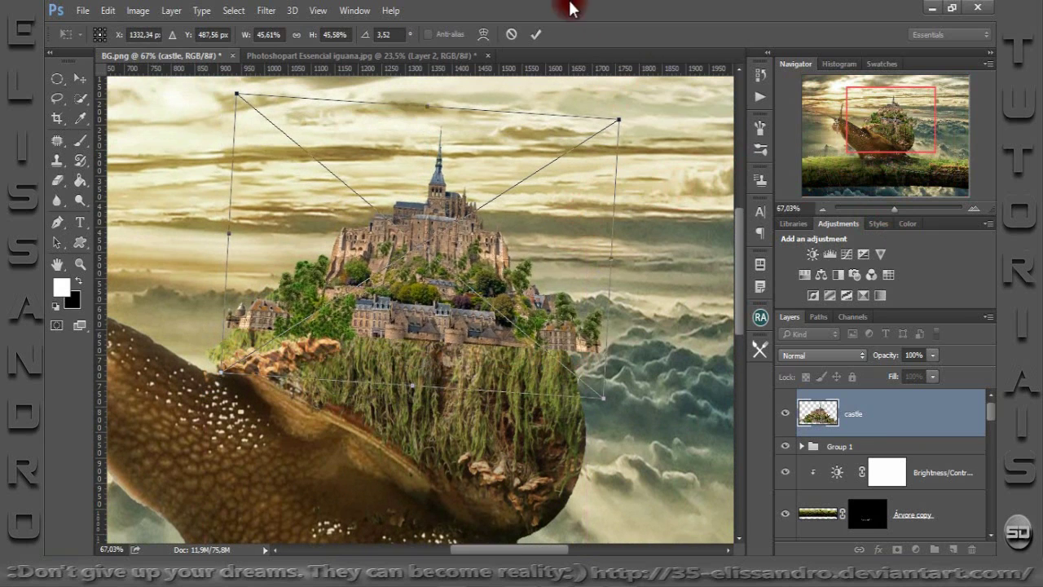
left_click(536, 34)
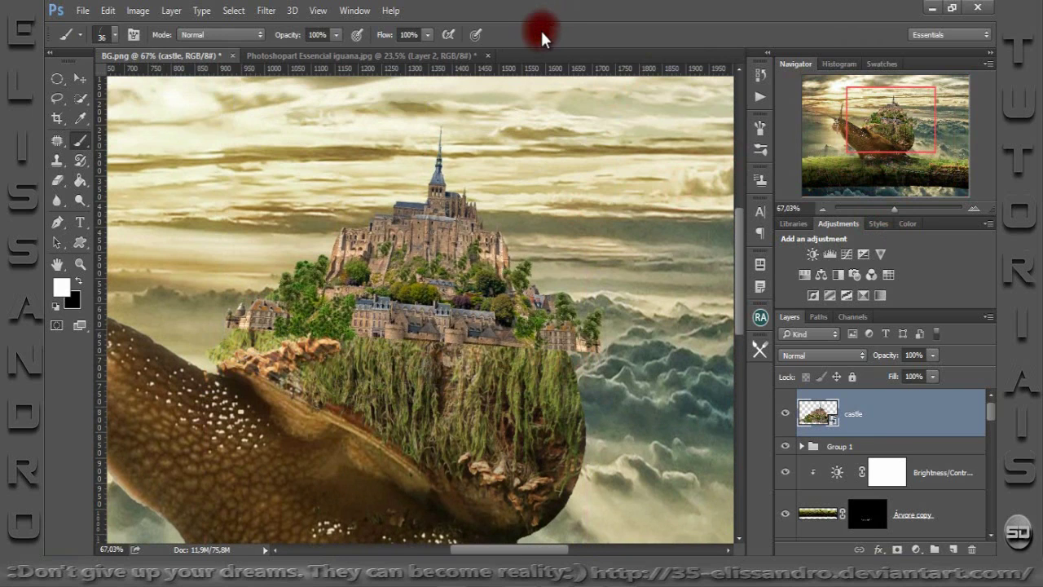
Place the Castelo SD image, rasterize it, and move it above the castle layer.
left_click(837, 447)
left_click_drag(484, 456, 469, 425)
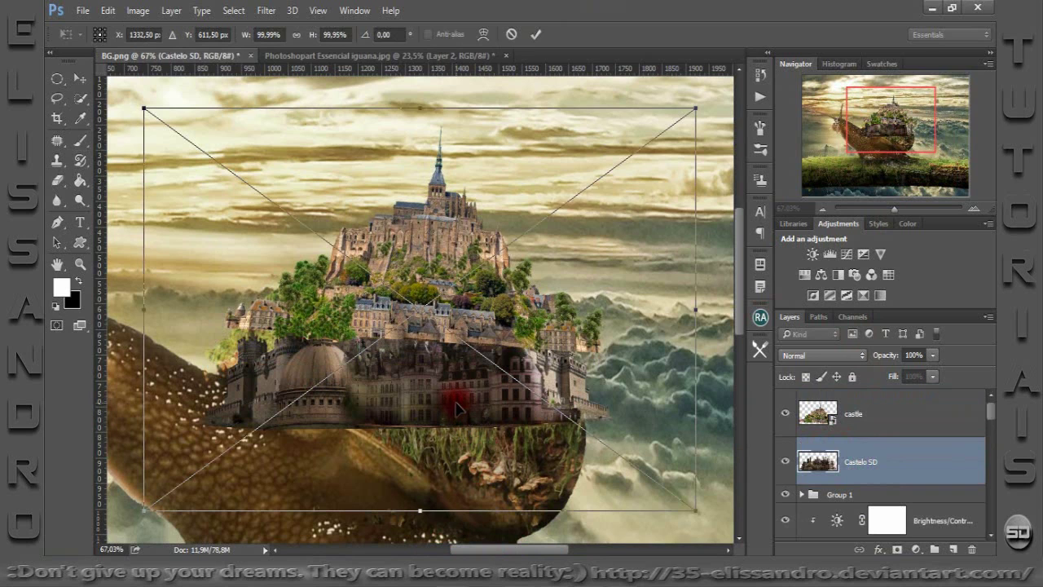
left_click(526, 38)
key("b")
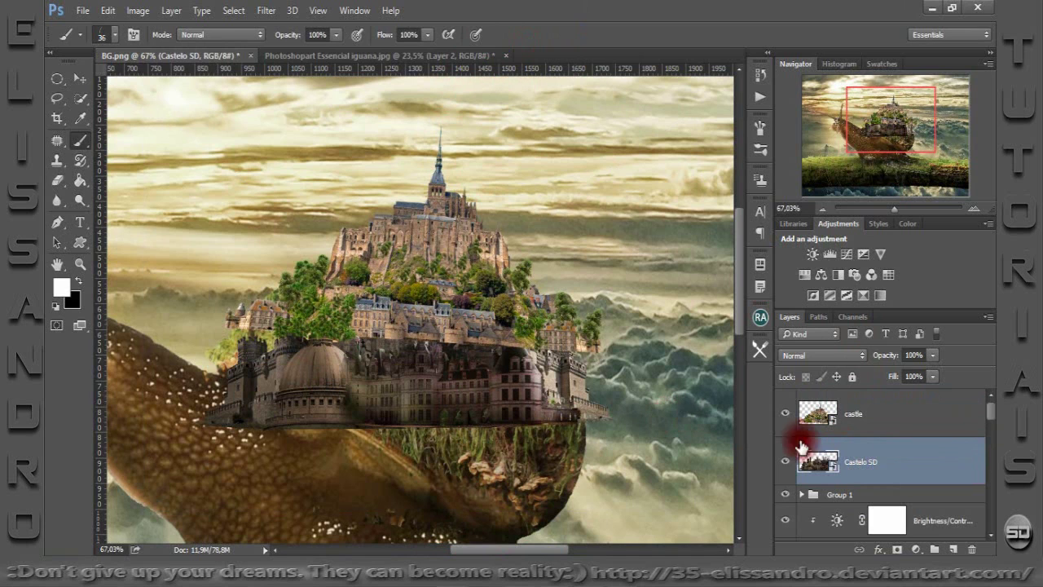
right_click(894, 459)
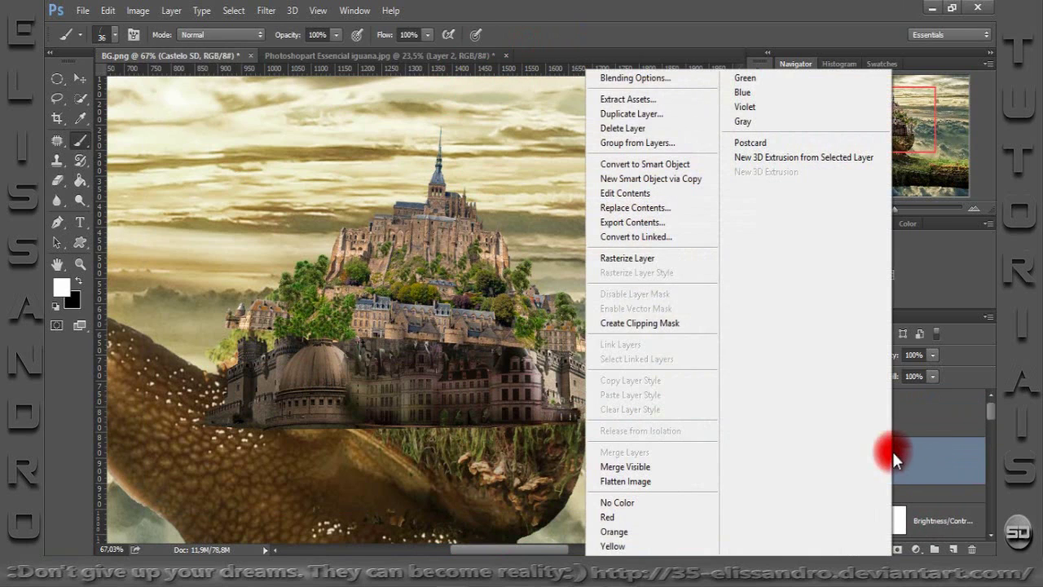
left_click(633, 256)
left_click_drag(868, 457, 864, 414)
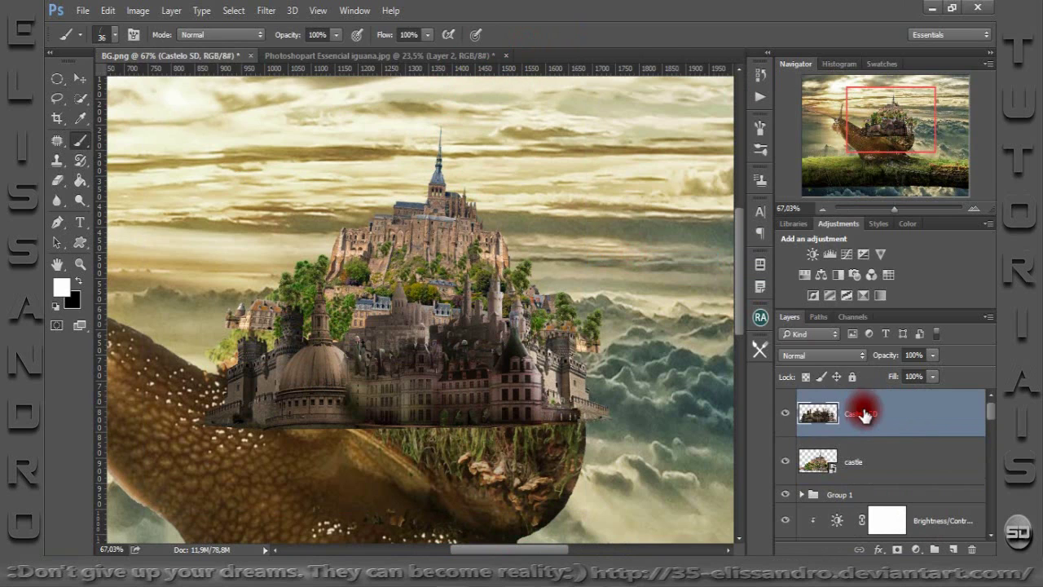
Flip the Castelo SD castle copy horizontally, undoing a trial vertical flip.
key("ctrl+t")
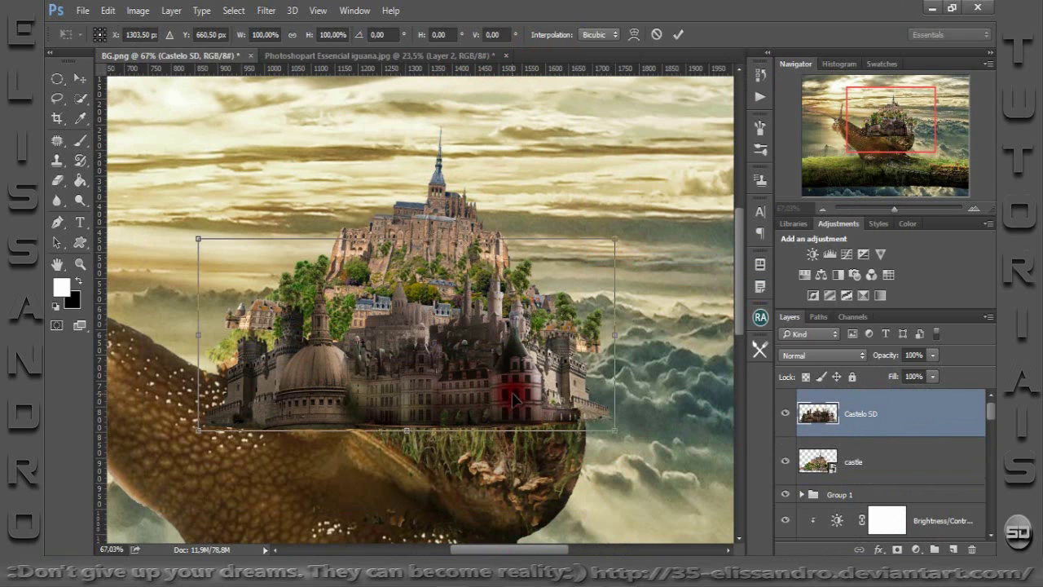
right_click(513, 397)
left_click(552, 383)
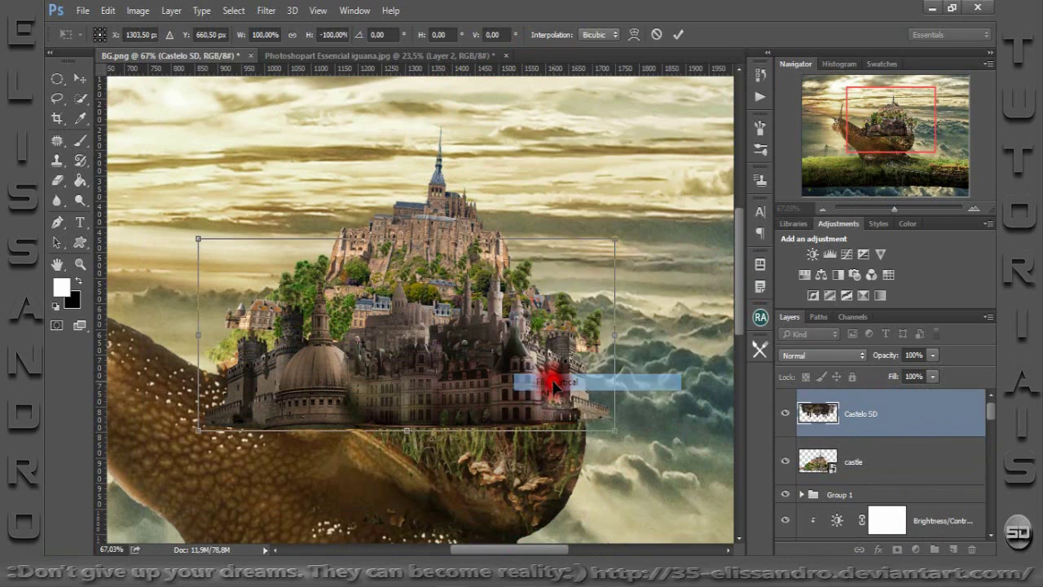
right_click(475, 358)
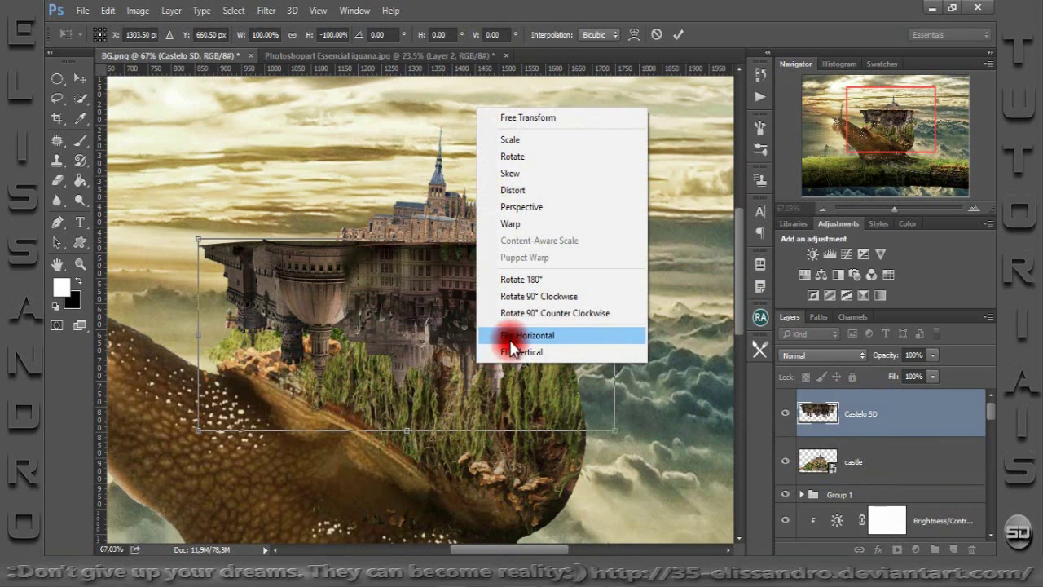
left_click(512, 350)
right_click(396, 336)
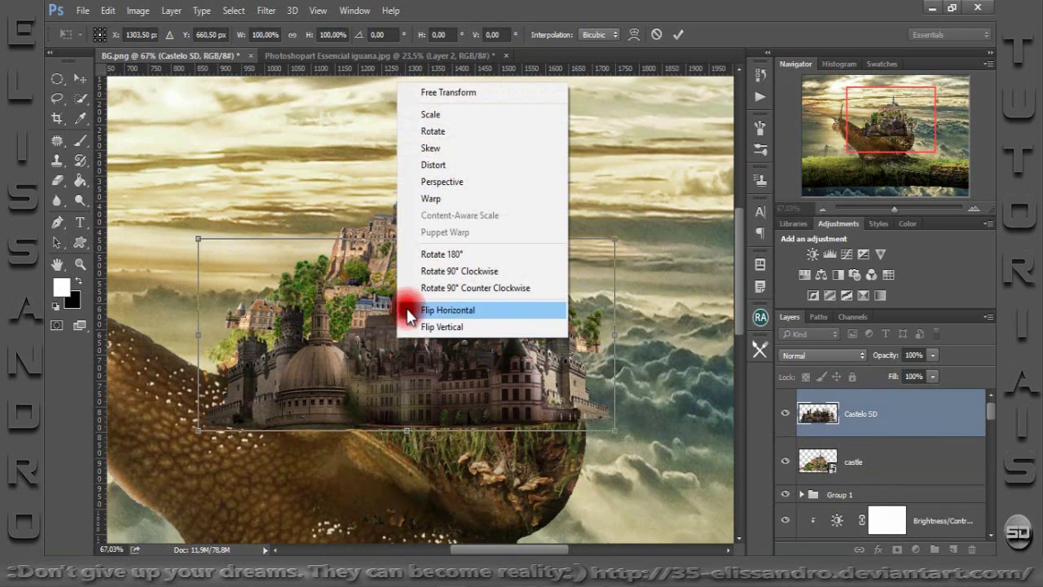
left_click(415, 311)
right_click(321, 352)
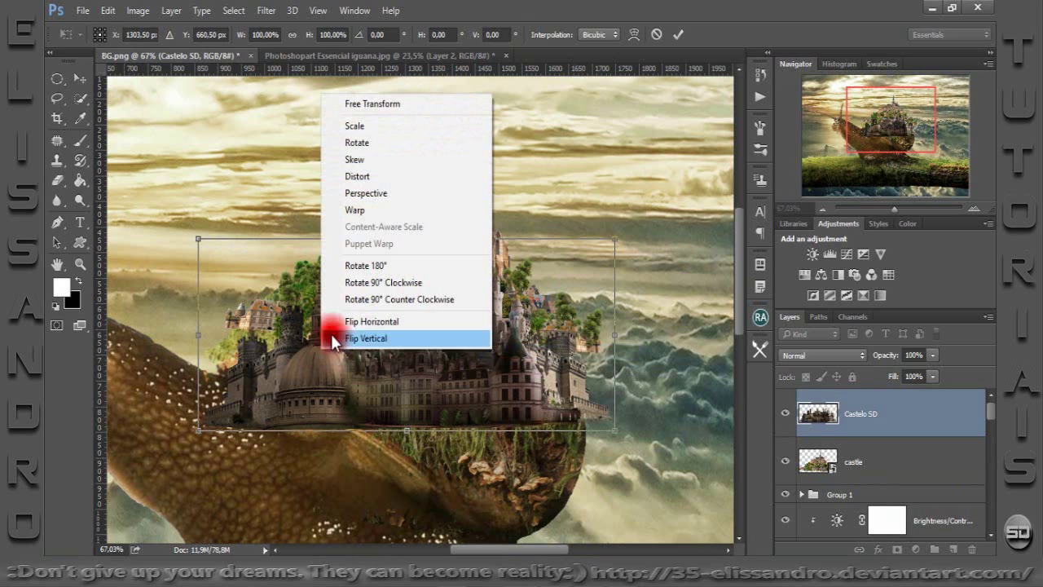
left_click(357, 322)
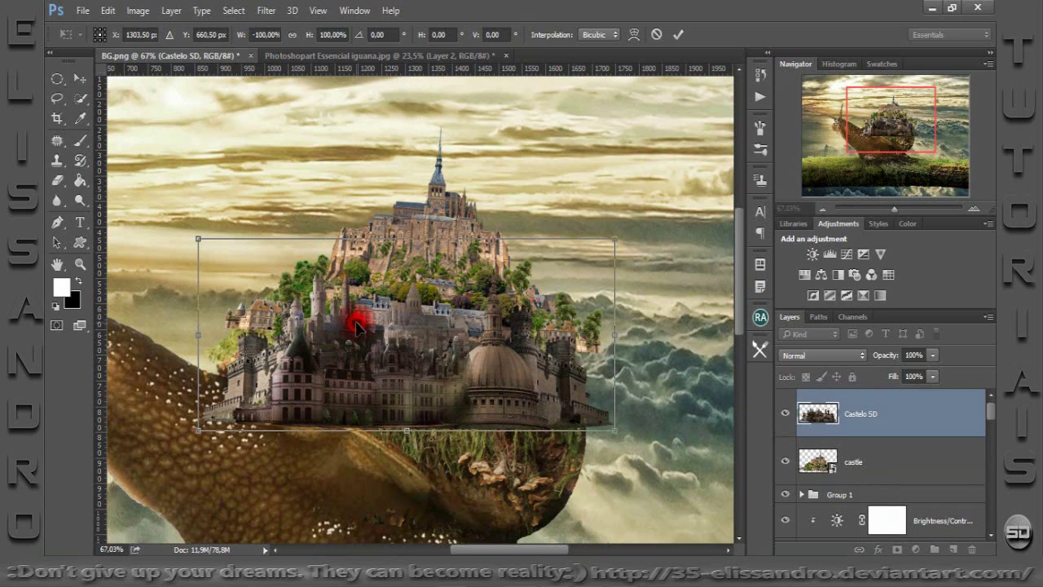
Raise the castle copy on the shell, tilt it 3.89°, and switch to Warp.
mouse_move(355, 339)
left_mouse_down()
mouse_move(356, 300)
mouse_move(372, 274)
left_mouse_up()
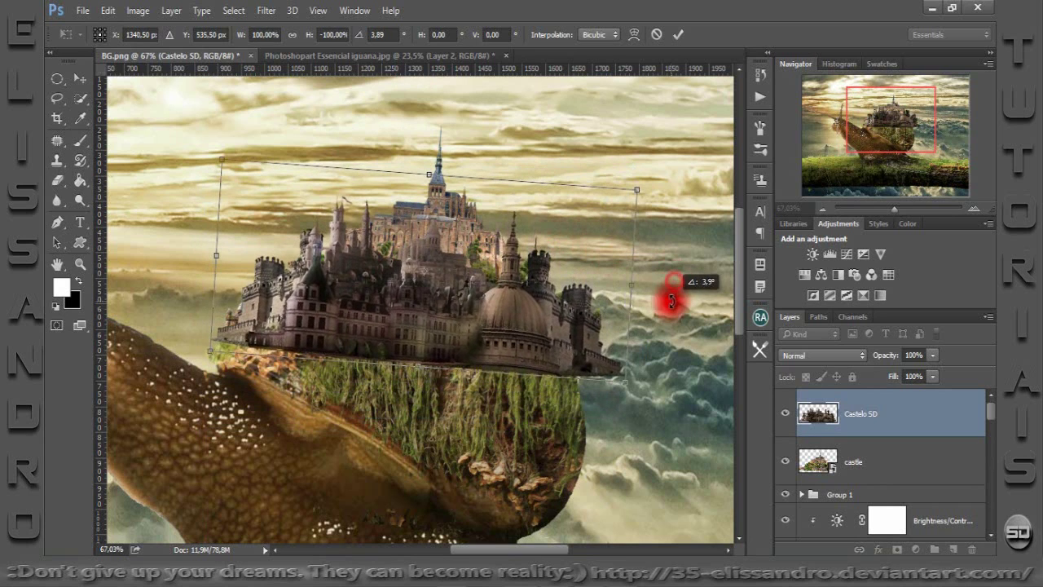
mouse_move(674, 279)
left_mouse_down()
mouse_move(576, 343)
mouse_move(586, 329)
left_mouse_up()
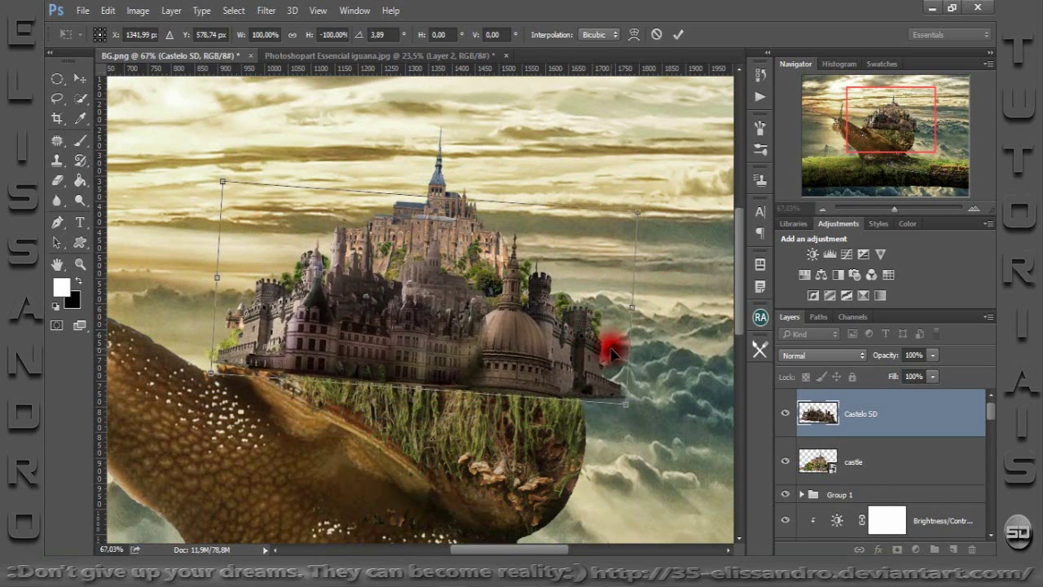
right_click(597, 349)
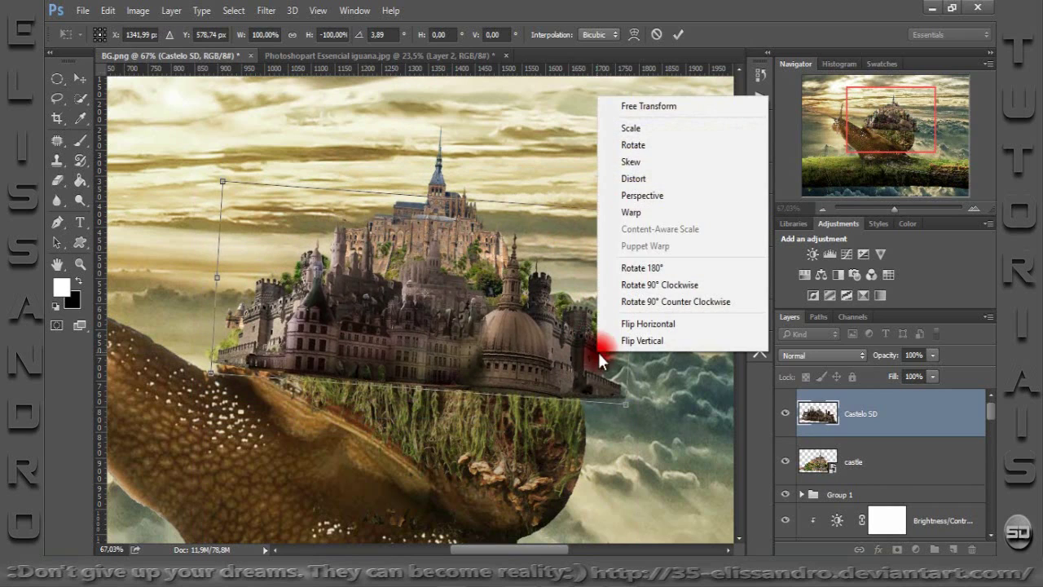
left_click(639, 215)
Warp the castle copy's edges and corners so its base bends along the shell, then commit.
left_click_drag(613, 368, 606, 368)
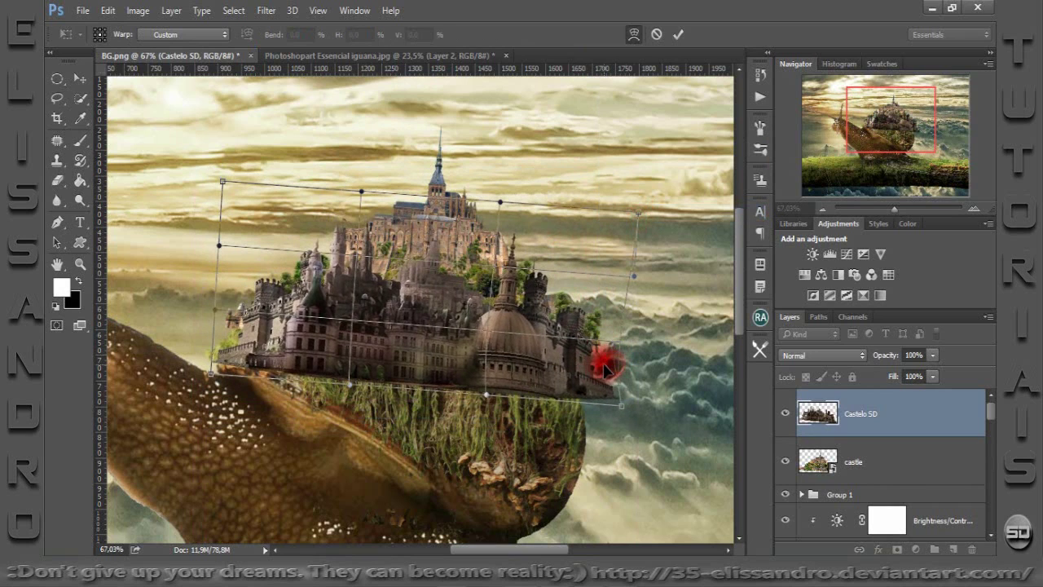
mouse_move(637, 207)
left_mouse_down()
mouse_move(572, 201)
mouse_move(581, 198)
left_mouse_up()
left_click_drag(615, 410, 588, 418)
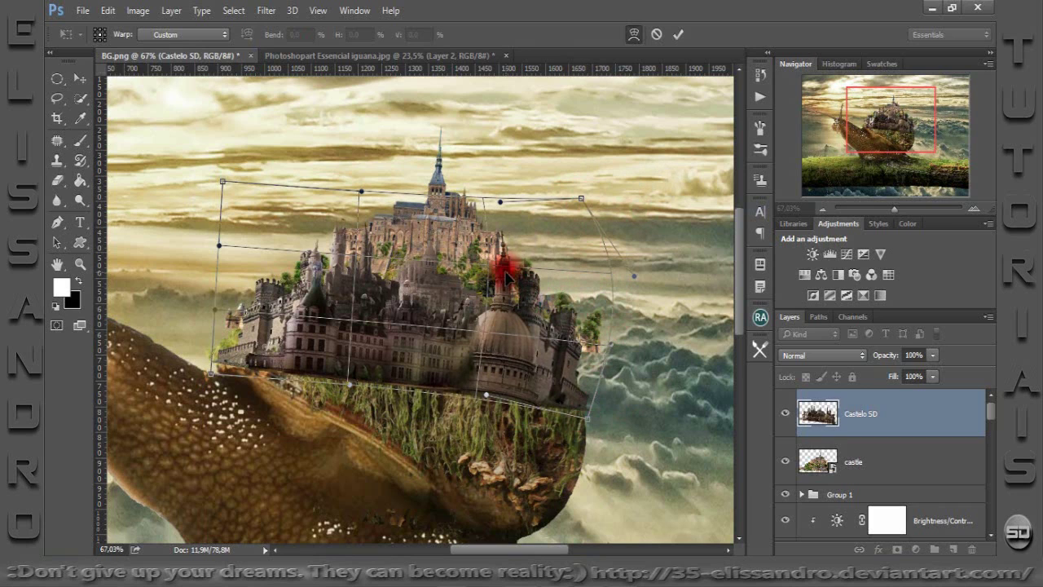
mouse_move(484, 220)
left_mouse_down()
mouse_move(501, 216)
mouse_move(490, 219)
left_mouse_up()
mouse_move(580, 367)
left_mouse_down()
mouse_move(570, 262)
mouse_move(559, 252)
mouse_move(565, 263)
left_mouse_up()
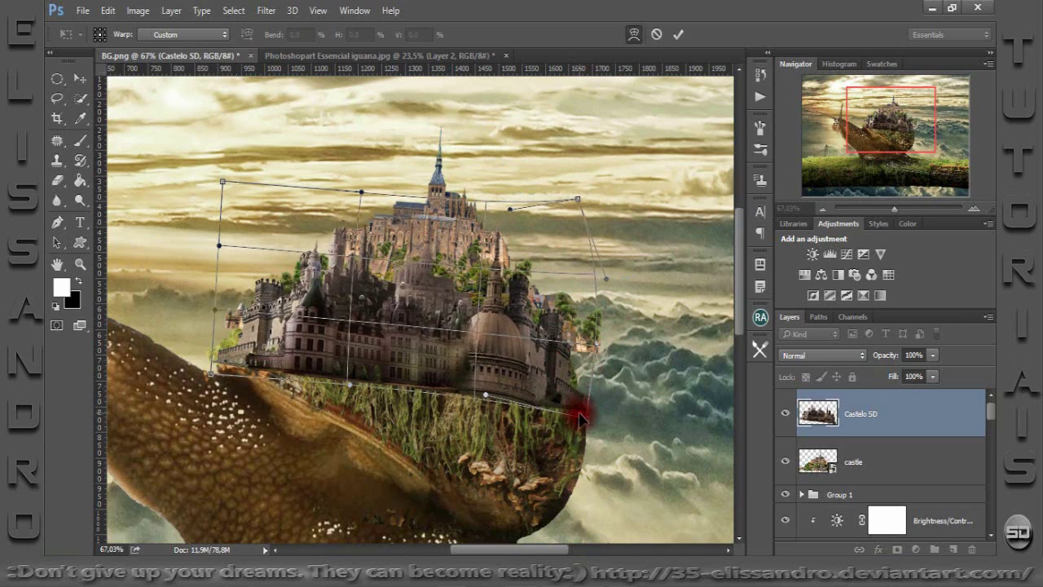
mouse_move(577, 415)
left_mouse_down()
mouse_move(621, 412)
mouse_move(587, 417)
left_mouse_up()
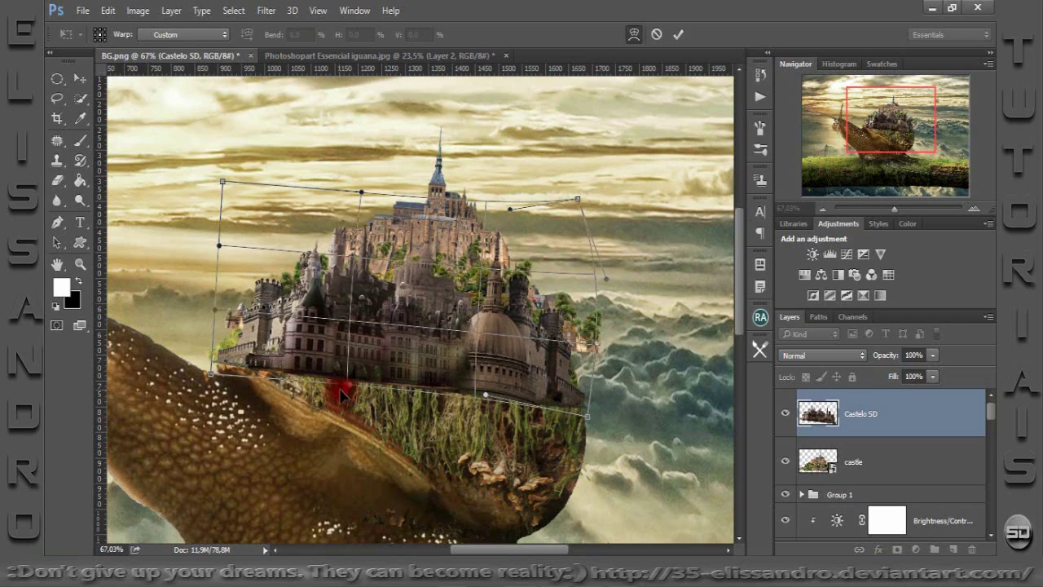
left_click_drag(222, 361, 225, 364)
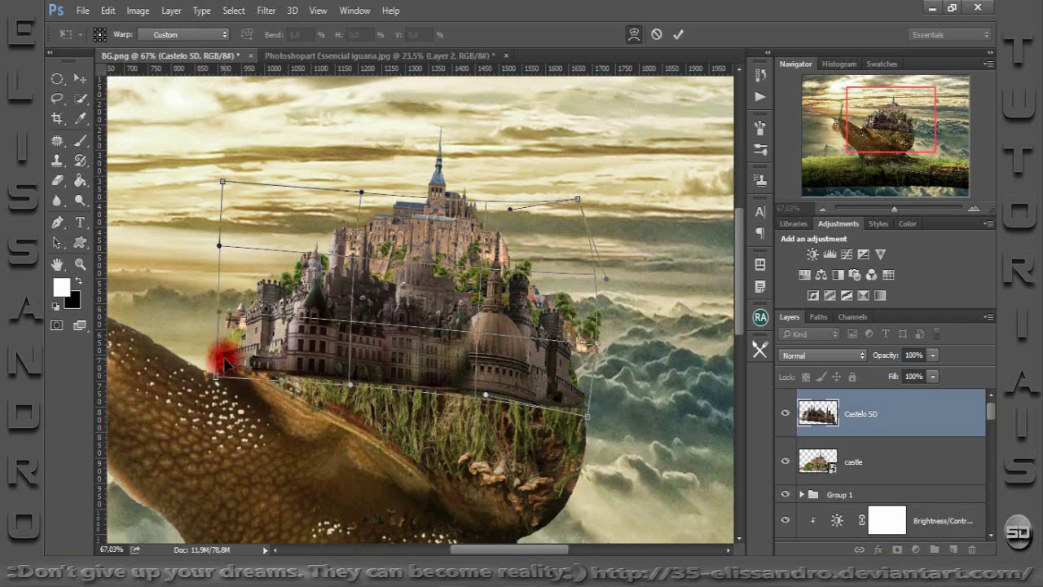
left_click(413, 279)
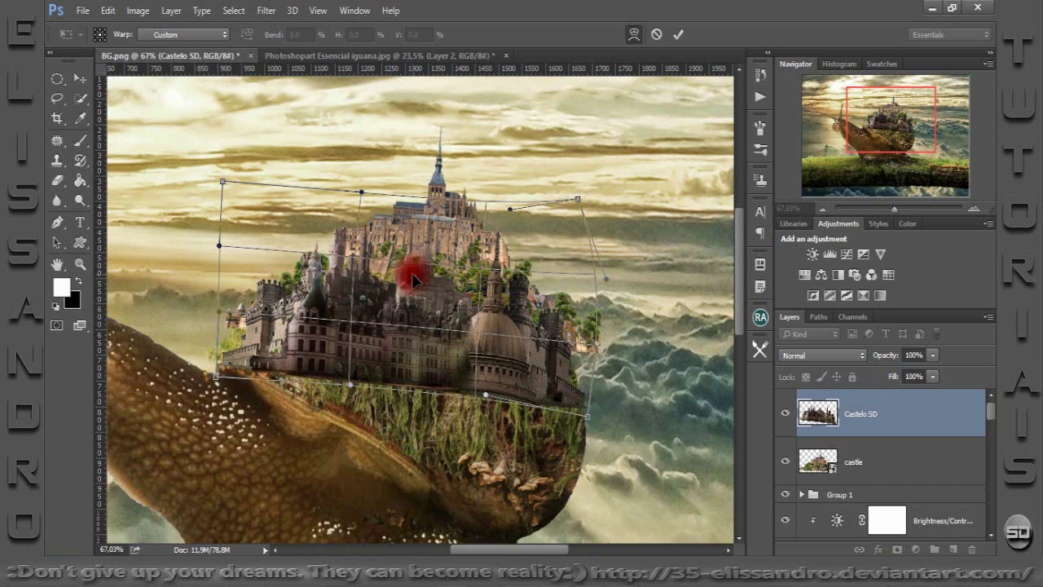
left_click(678, 37)
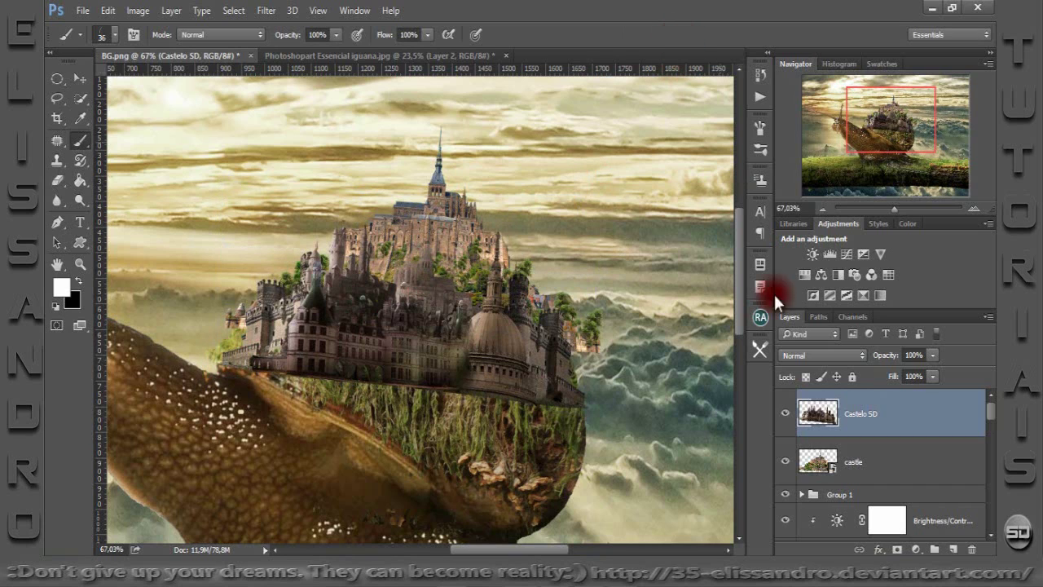
Add a layer mask to Castelo SD and choose black with a size-39 spatter brush.
left_click(895, 550)
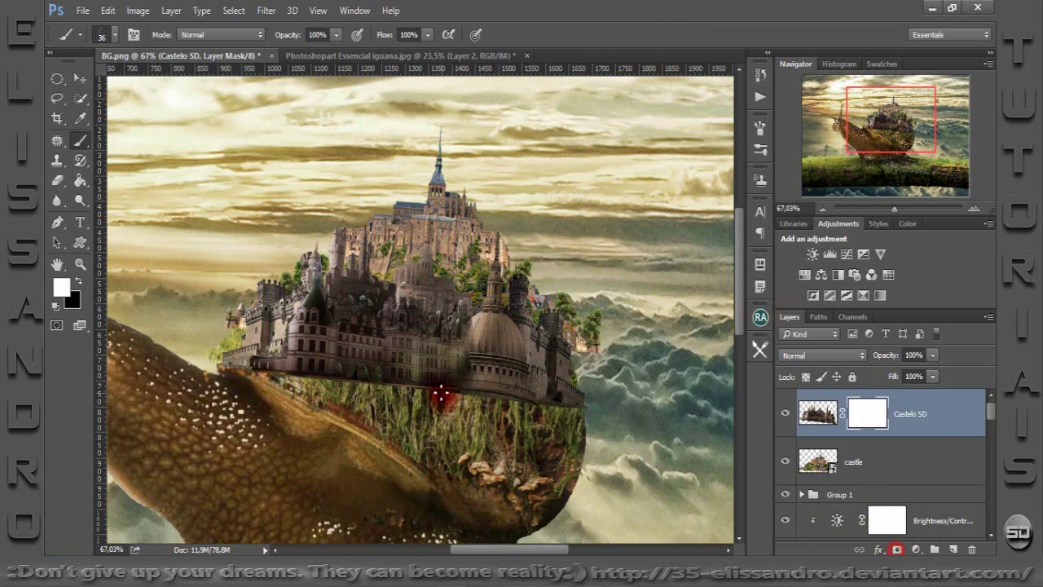
left_click(77, 281)
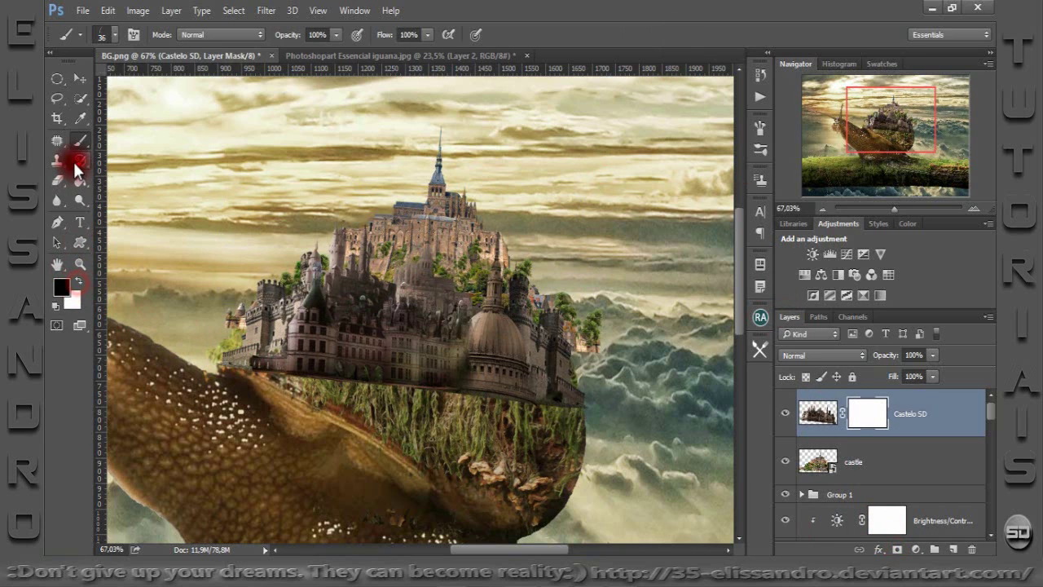
left_click(312, 242)
right_click(312, 243)
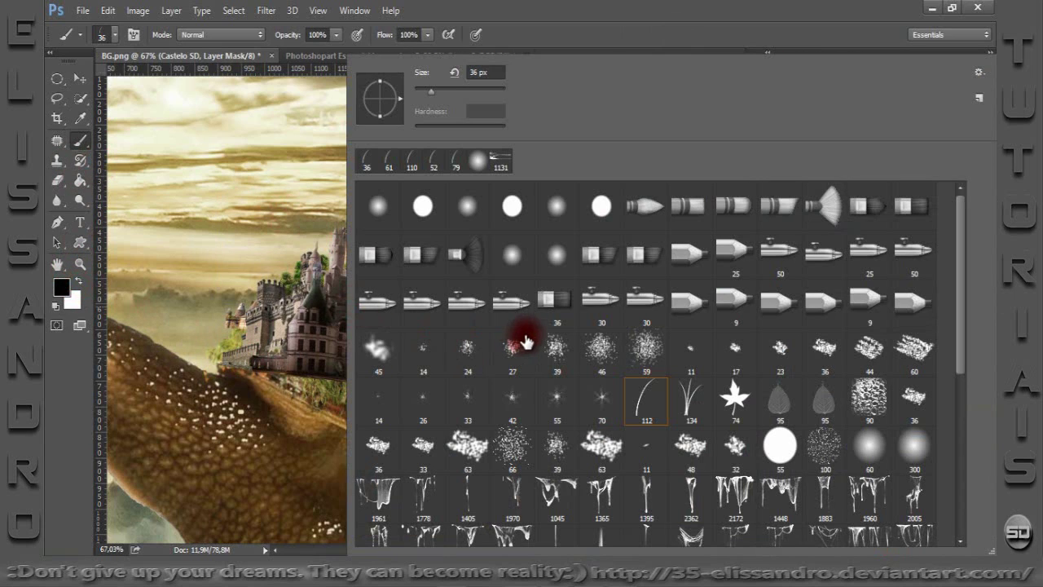
left_click(561, 366)
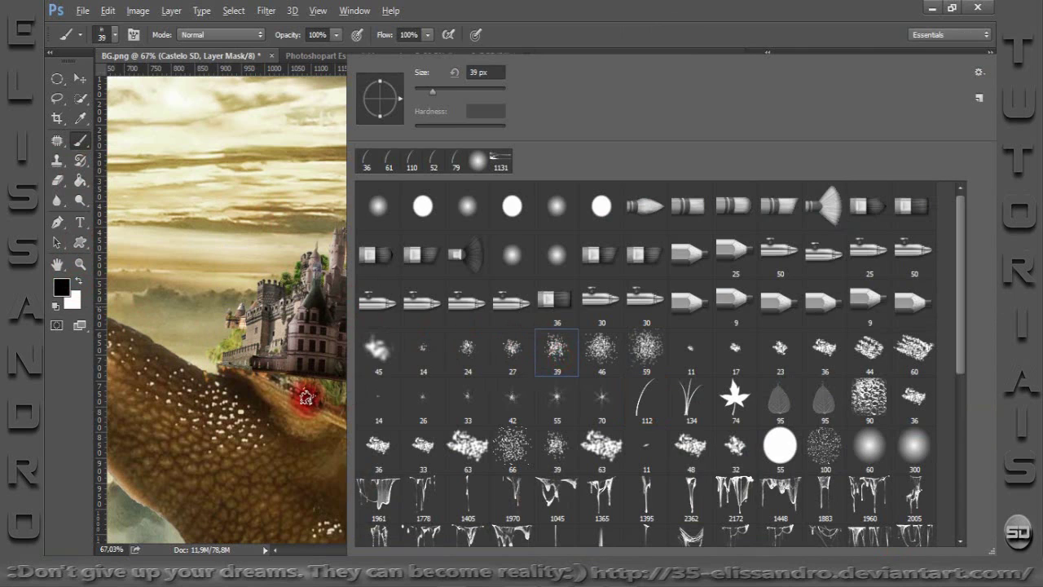
left_click(307, 397)
Paint along the castle copy's base to blend it into the shell's grass.
mouse_move(309, 395)
left_mouse_down()
mouse_move(233, 367)
mouse_move(233, 376)
mouse_move(361, 384)
mouse_move(381, 399)
mouse_move(394, 388)
mouse_move(426, 410)
mouse_move(472, 400)
mouse_move(554, 419)
mouse_move(519, 399)
mouse_move(513, 417)
left_mouse_up()
mouse_move(819, 415)
left_mouse_down()
mouse_move(823, 444)
mouse_move(570, 420)
left_mouse_up()
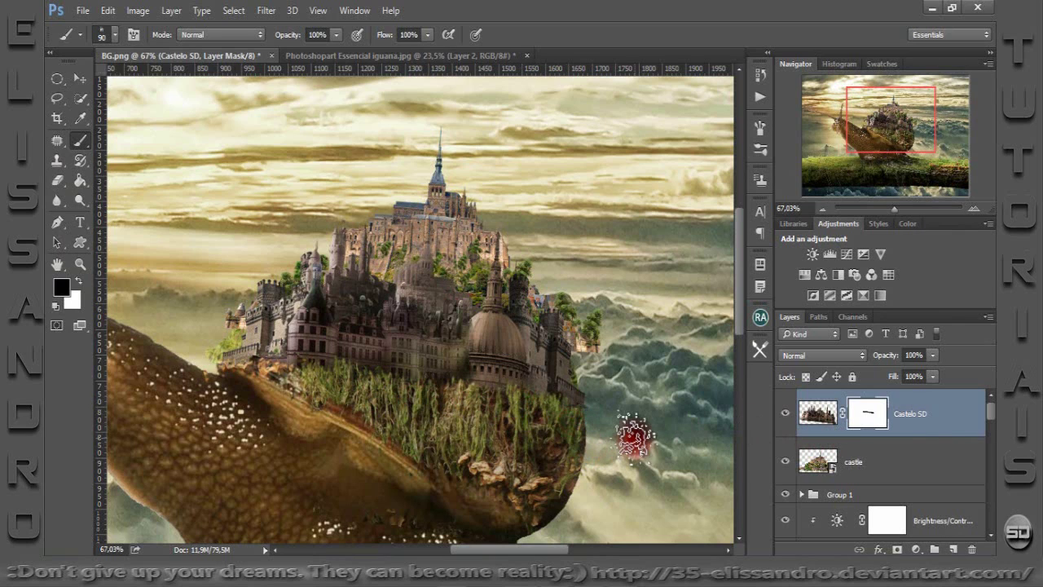
left_click_drag(633, 436, 818, 467)
Rasterize the original castle layer and start a Warp transform on it.
left_click(819, 469)
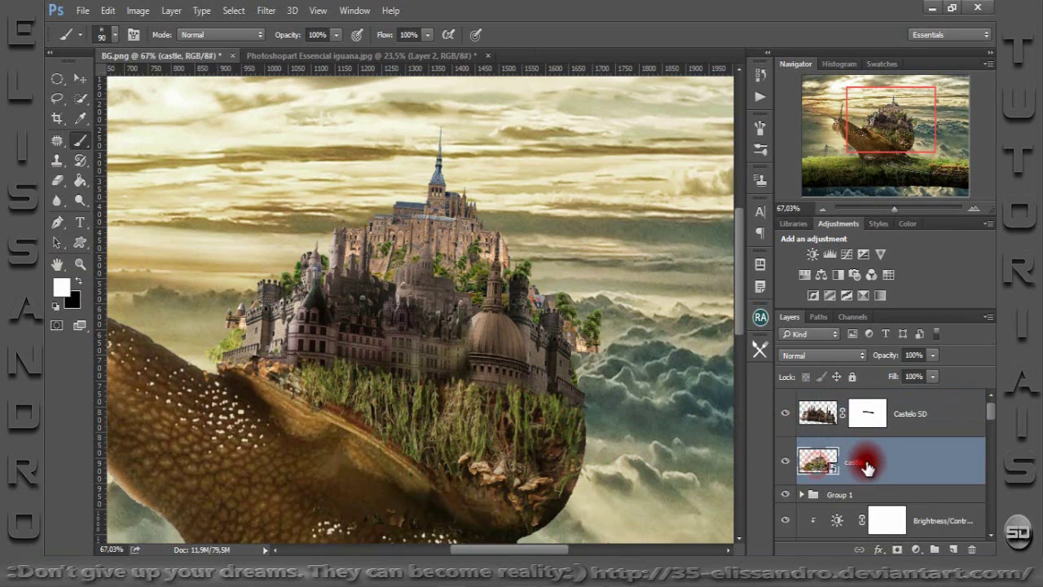
right_click(872, 458)
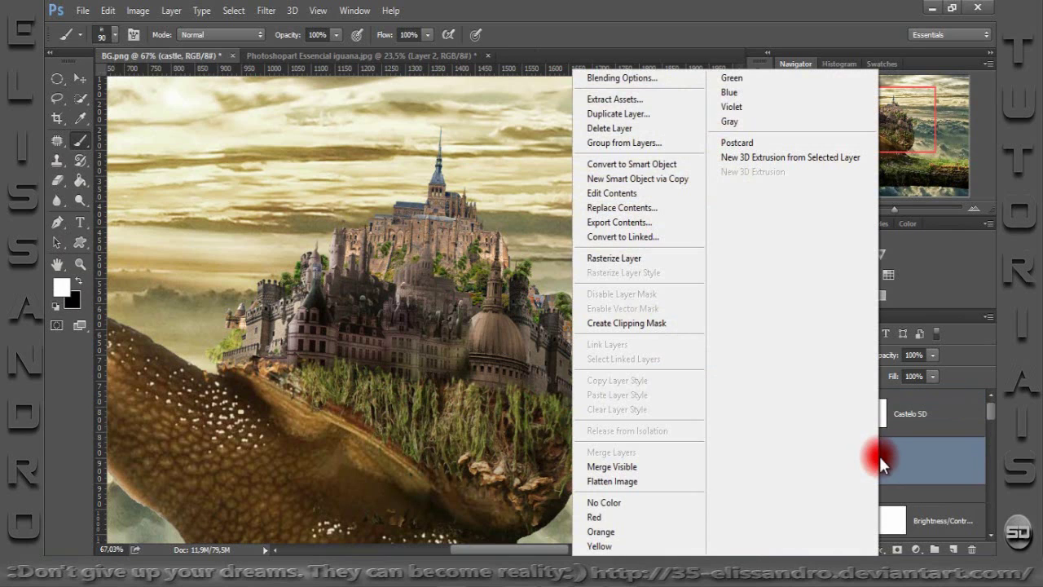
left_click(636, 258)
key("ctrl+t")
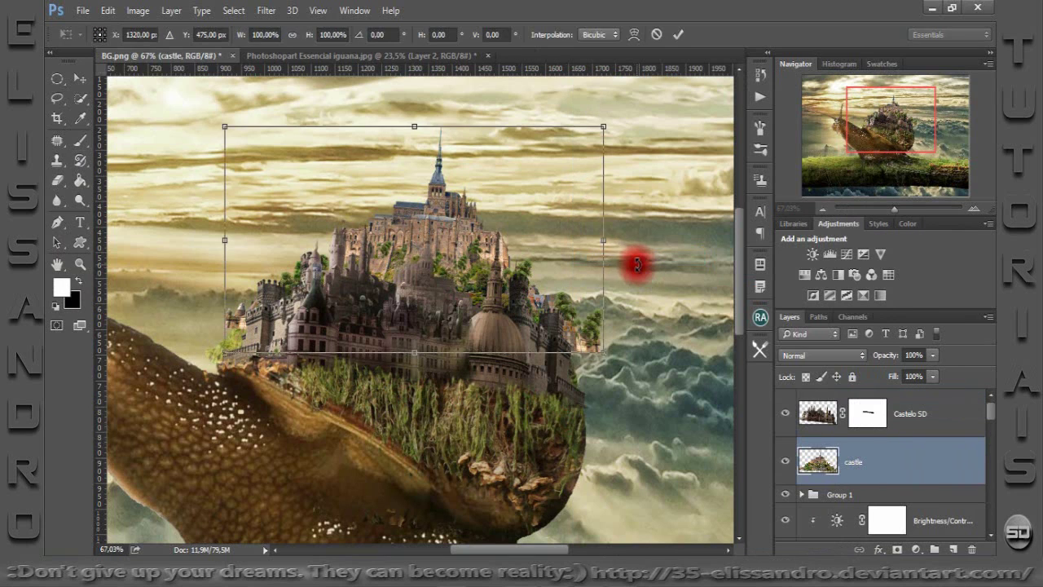
right_click(471, 281)
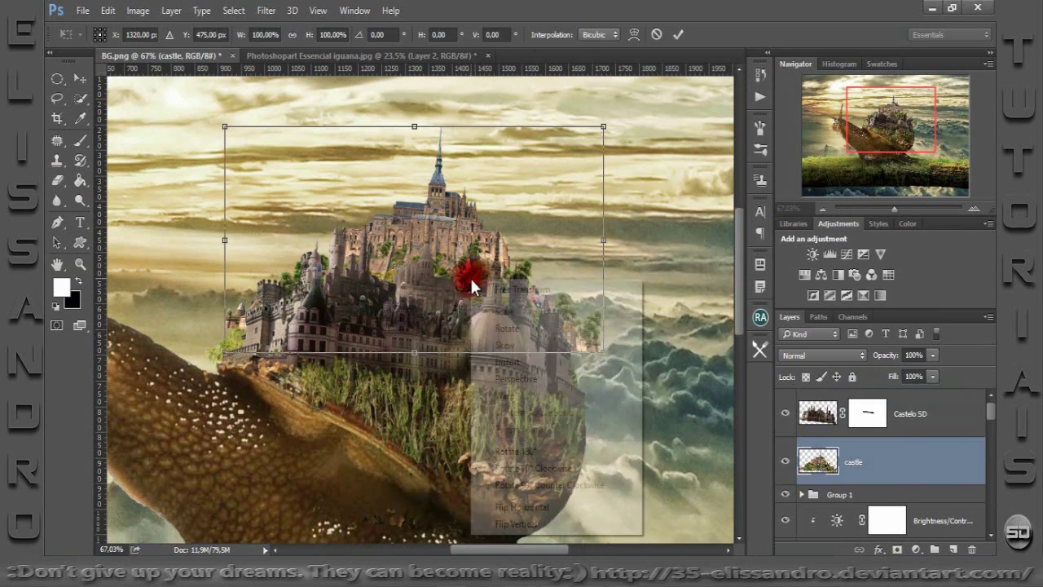
left_click(501, 393)
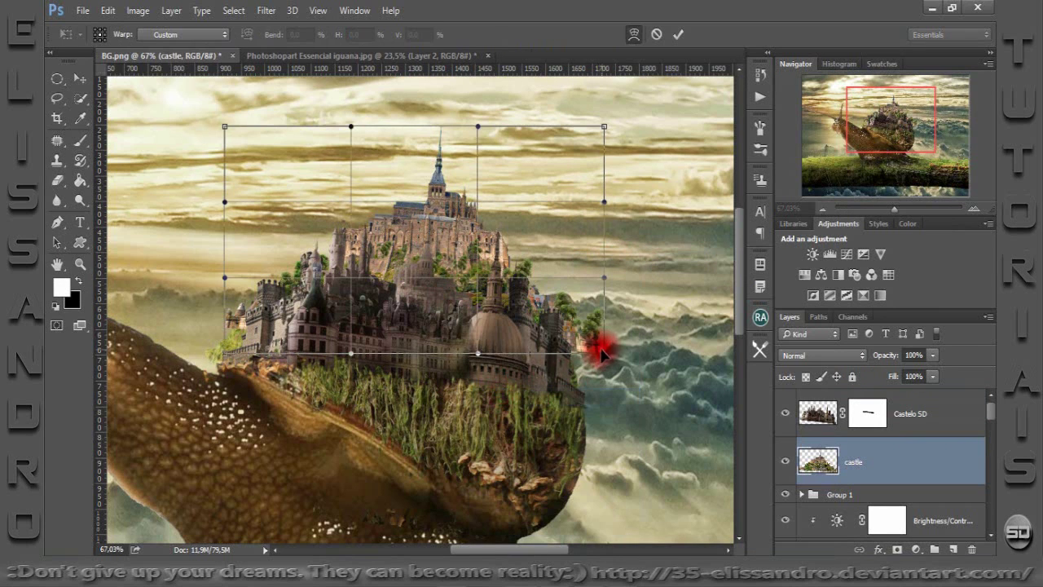
Drag the warp grid so the castle's base curves down onto the shell, then apply.
left_click_drag(593, 346, 582, 394)
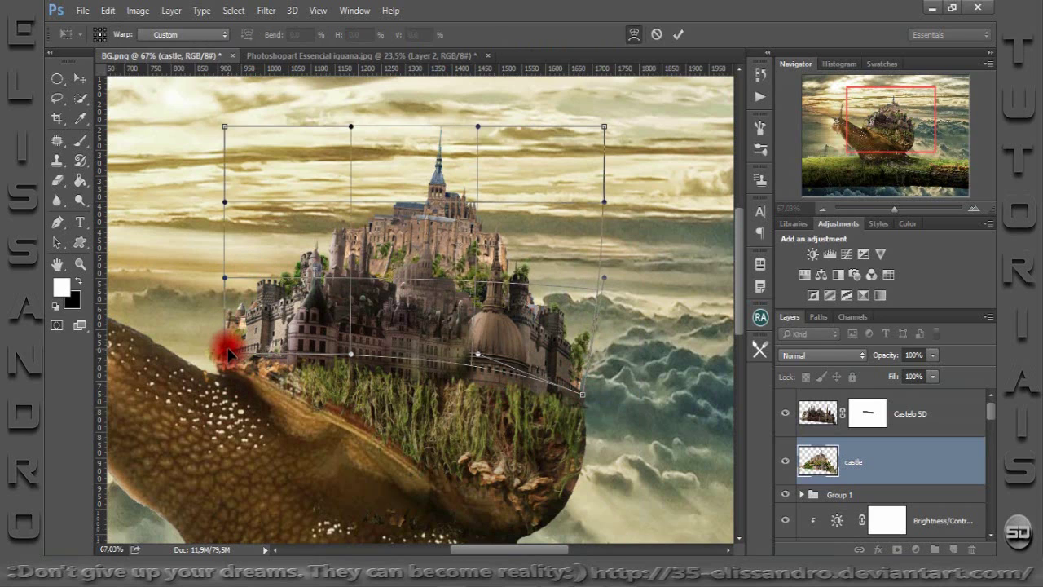
left_click_drag(241, 386, 228, 372)
left_click_drag(237, 320, 233, 326)
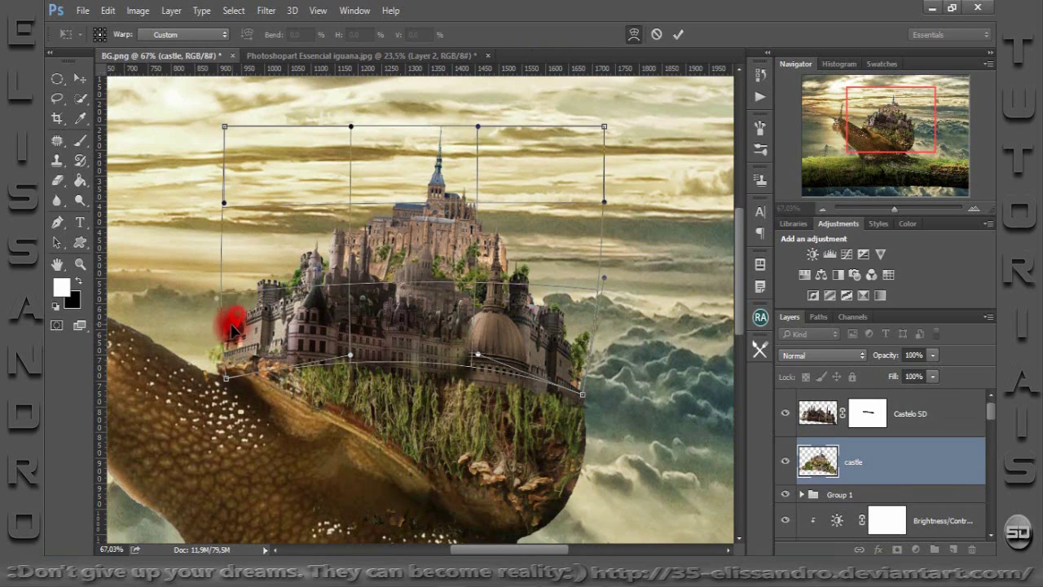
mouse_move(361, 212)
left_mouse_down()
mouse_move(435, 154)
mouse_move(436, 132)
left_mouse_up()
left_click(682, 34)
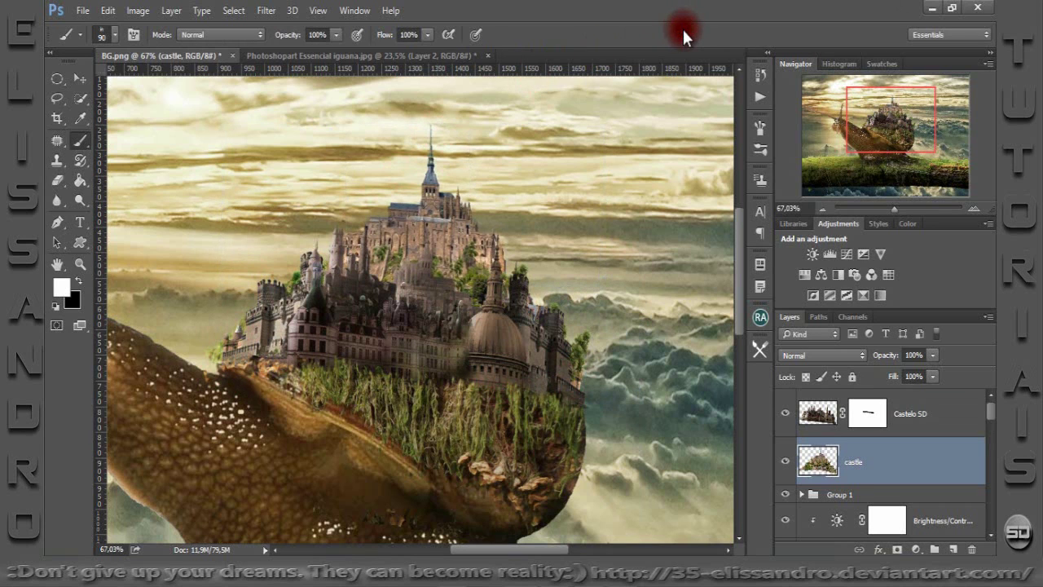
Group both castle layers into Group 2 and add new Layer 10 above it.
left_click_drag(901, 210, 888, 211)
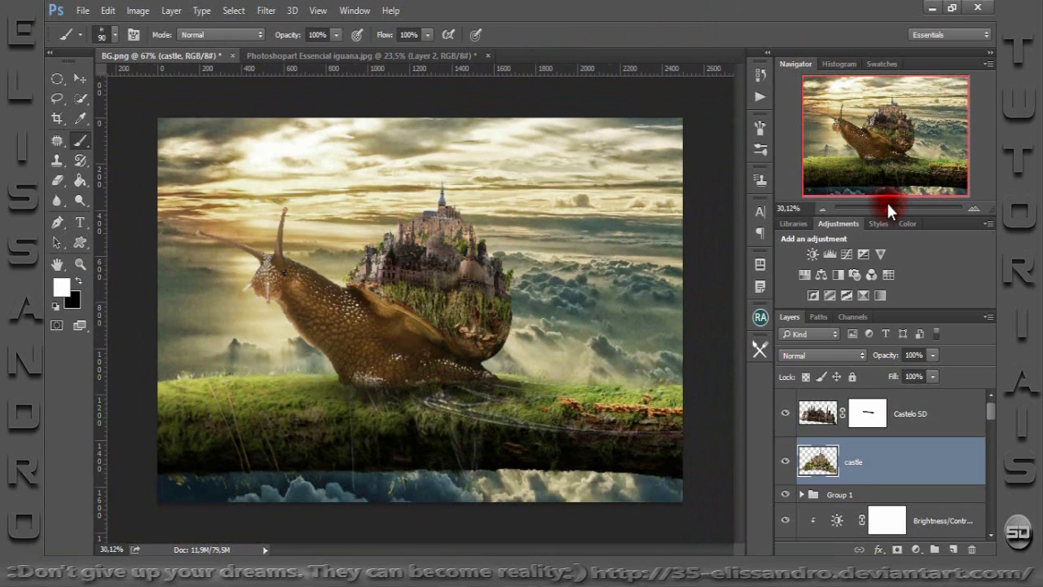
left_click_drag(888, 207, 891, 207)
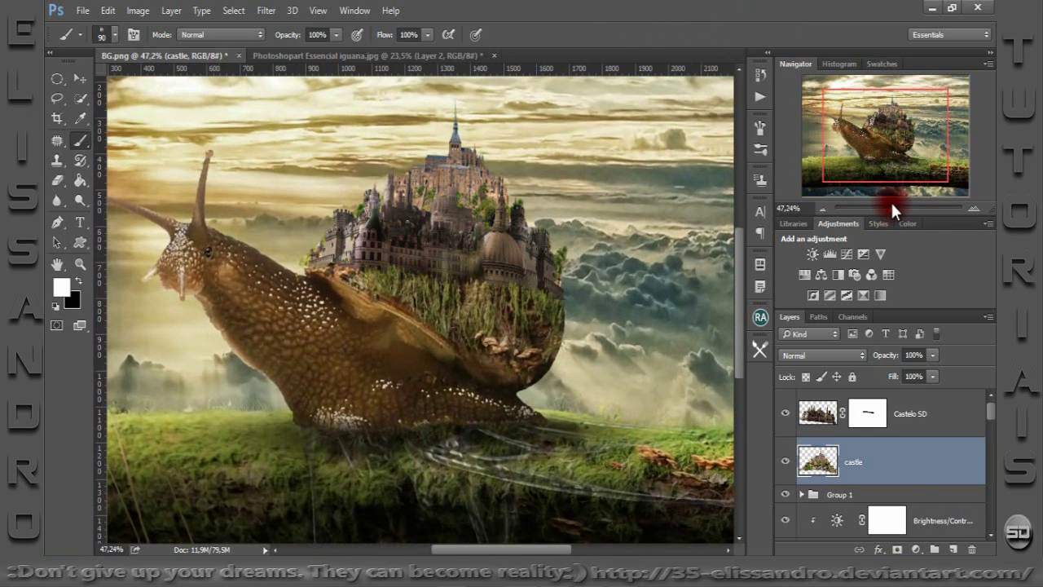
left_click_drag(890, 202, 889, 203)
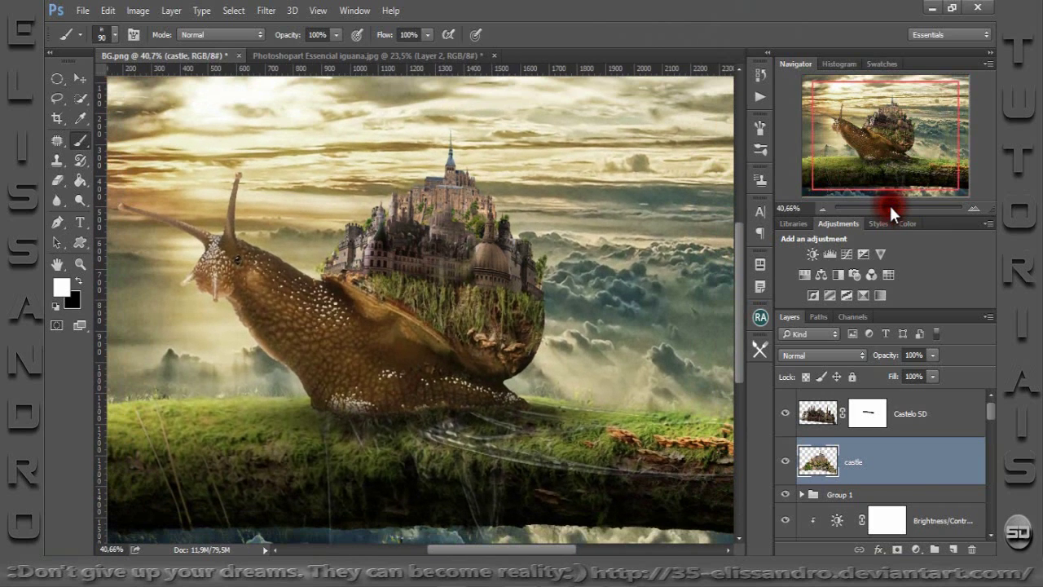
left_click(911, 416, "shift")
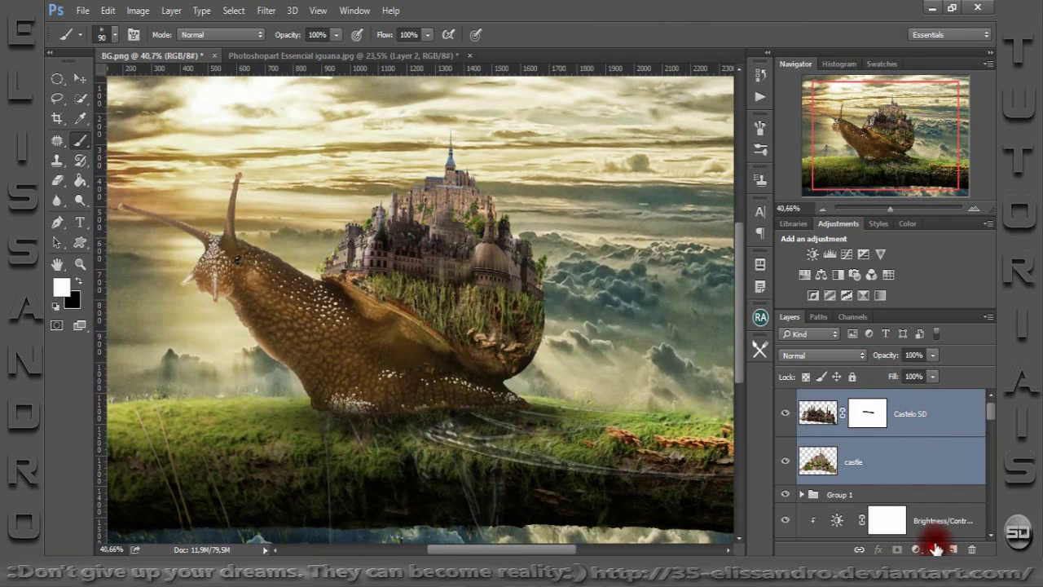
left_click(934, 548)
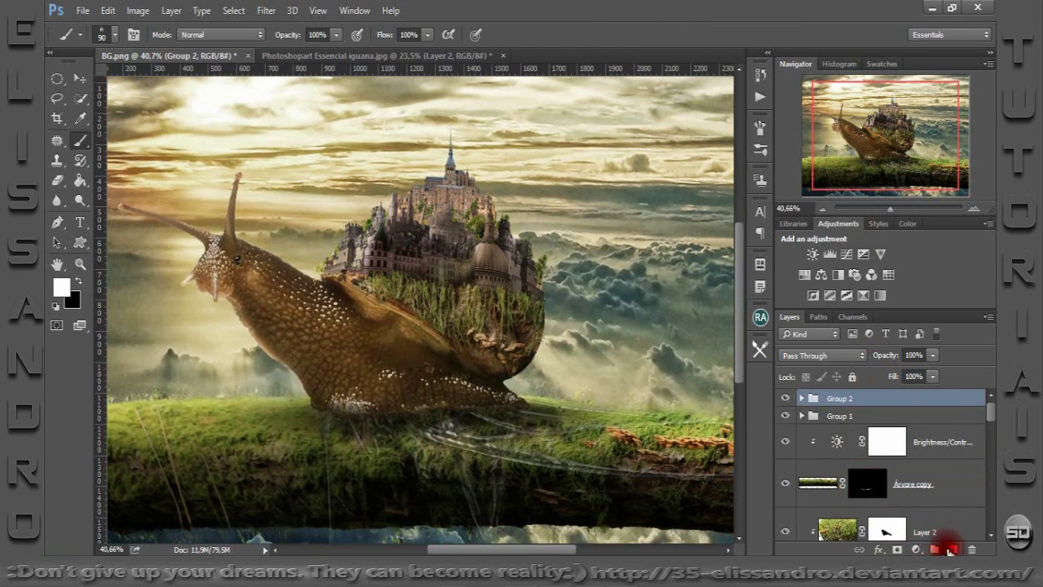
left_click(953, 549)
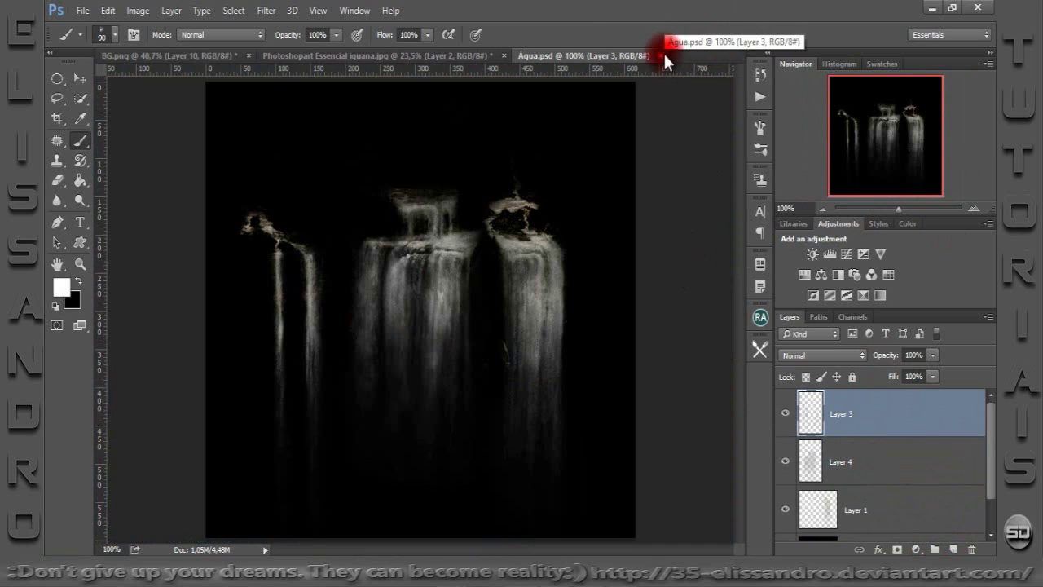
Drag Água.psd's Layer 3 waterfall into the snail artwork and position the streams below the grass.
left_click(785, 414)
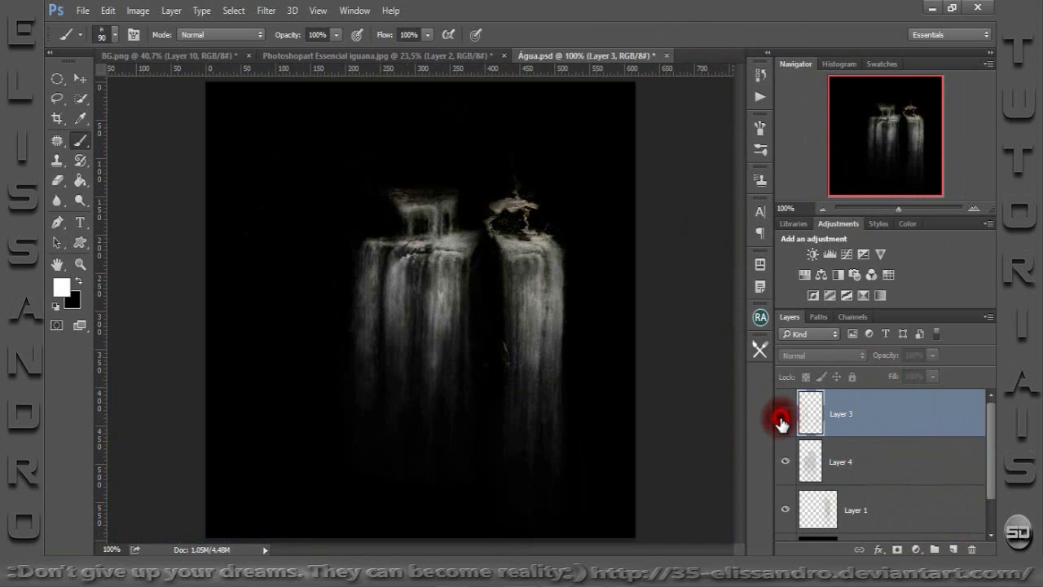
left_click(785, 414)
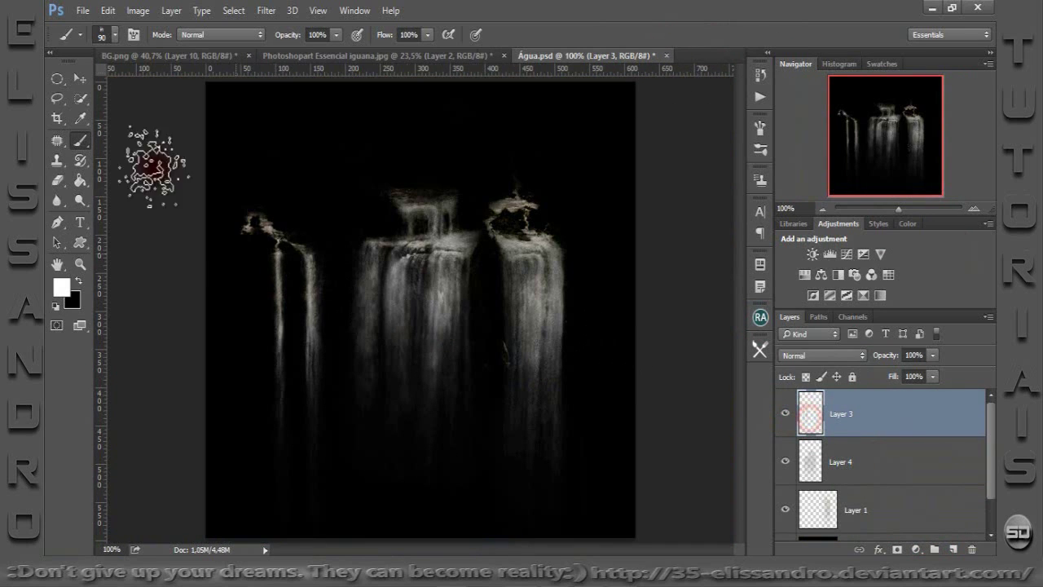
left_click(80, 79)
mouse_move(295, 260)
left_mouse_down()
mouse_move(277, 258)
mouse_move(201, 47)
left_mouse_up()
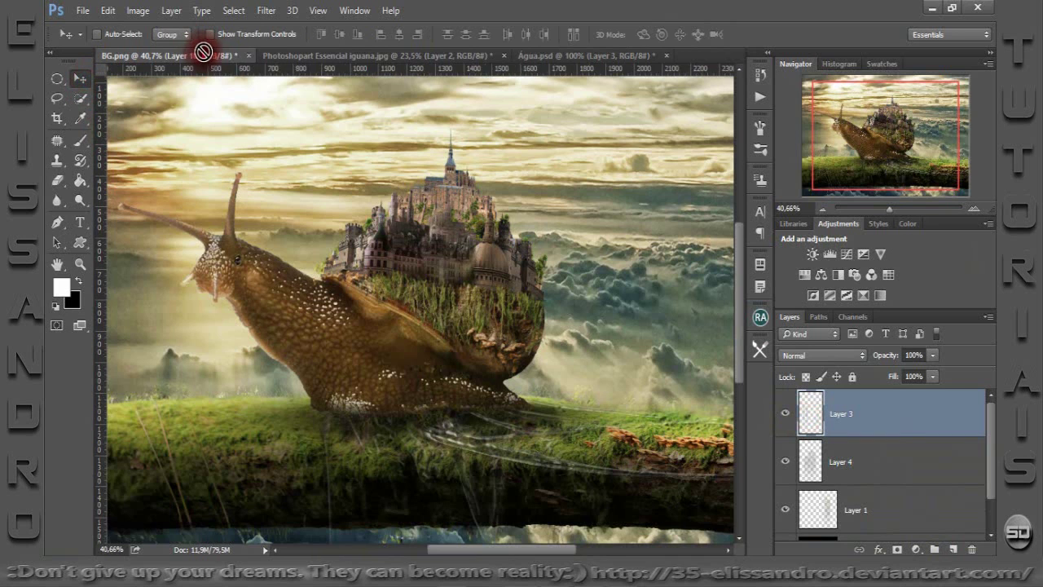
mouse_move(201, 51)
left_mouse_down()
mouse_move(481, 324)
mouse_move(475, 337)
left_mouse_up()
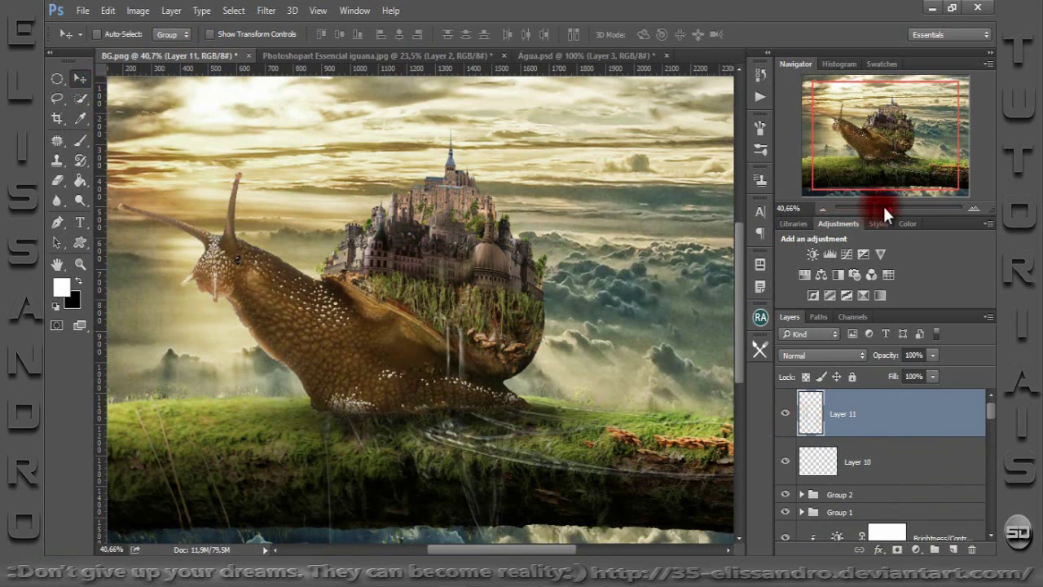
left_click_drag(882, 204, 897, 205)
left_click_drag(587, 401, 547, 422)
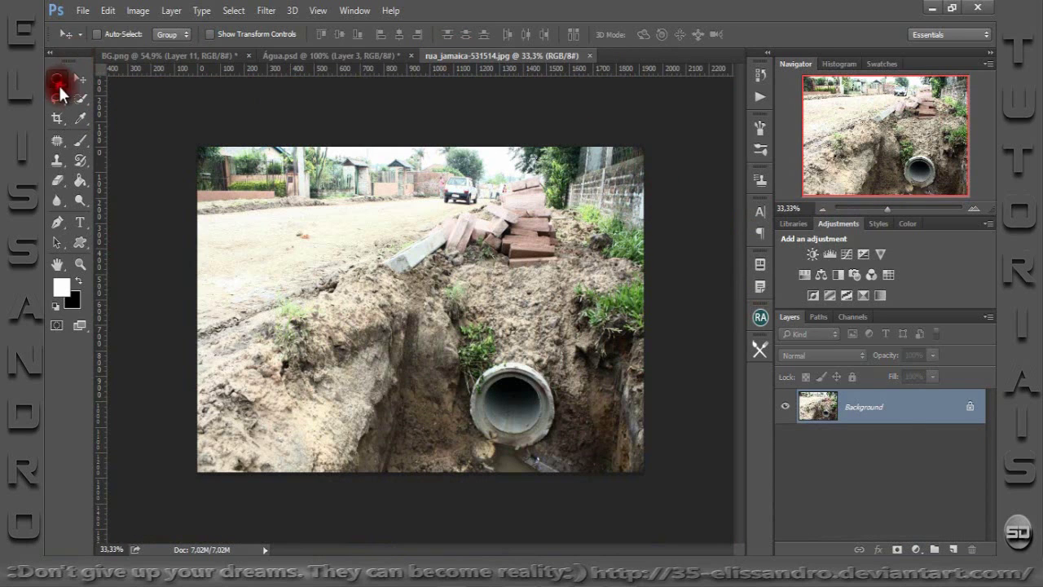
Elliptically select the concrete pipe, copy it to Layer 1, and drag it toward BG.png.
left_click_drag(58, 84, 89, 89)
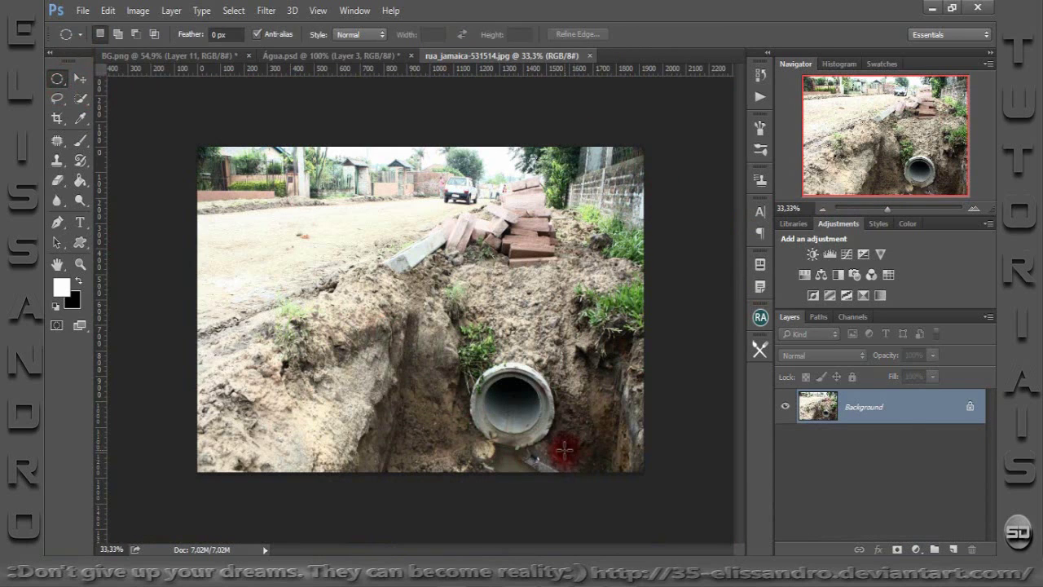
left_click_drag(577, 460, 443, 323)
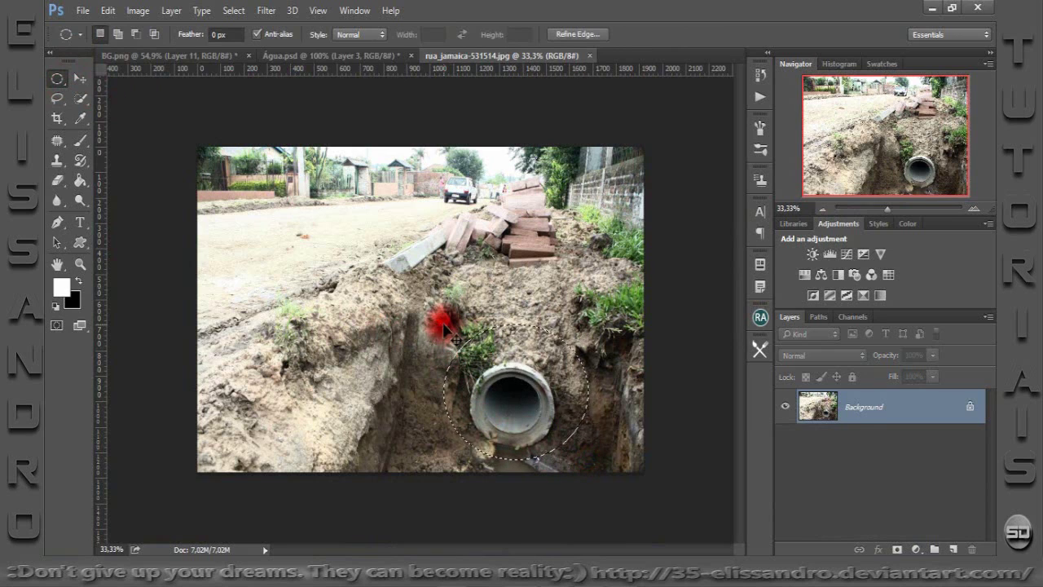
key("ctrl+j")
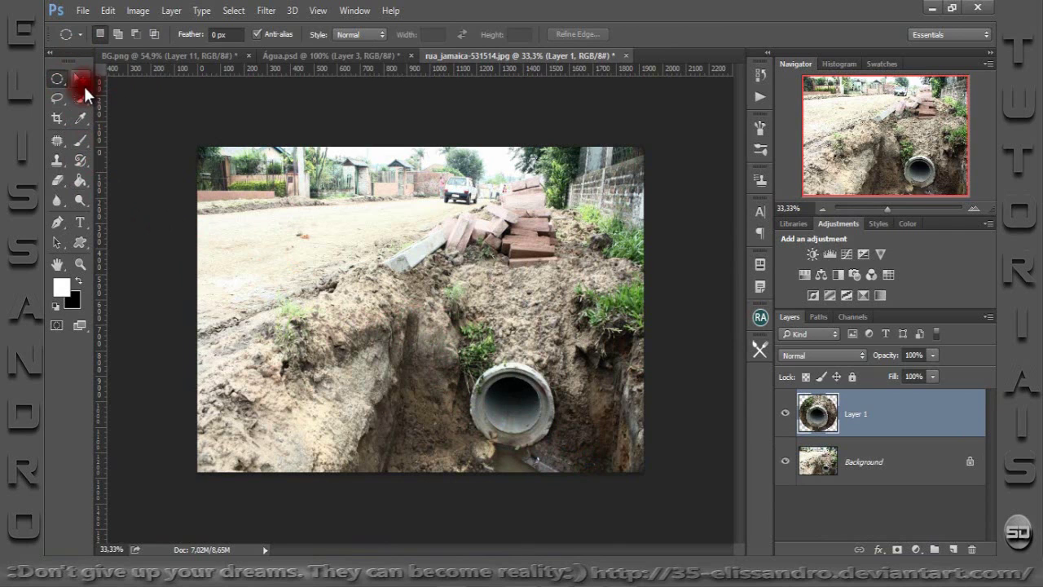
left_click(80, 79)
left_click_drag(536, 403, 185, 52)
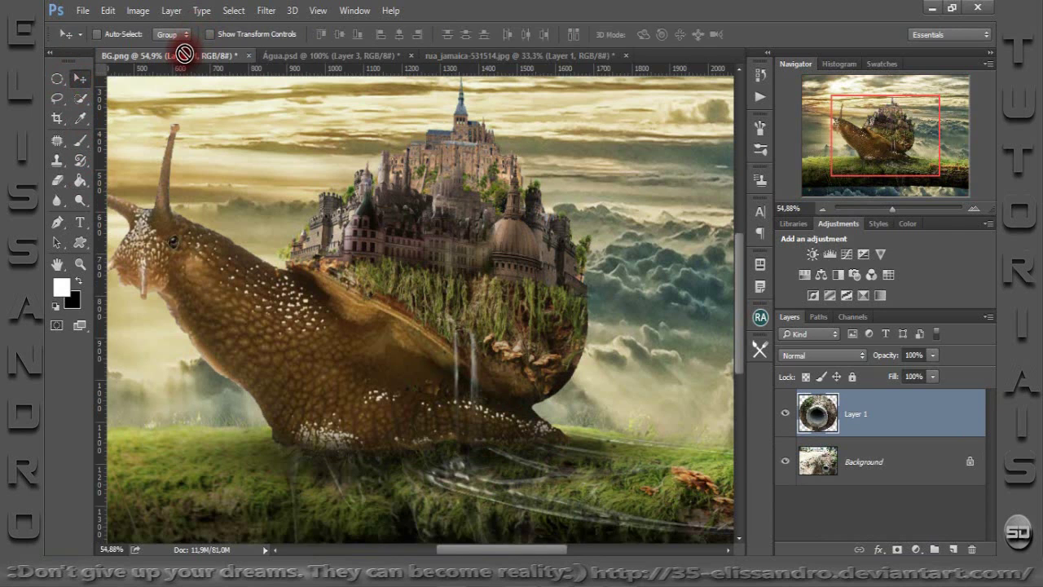
Drop the pipe into BG.png and shrink it down onto the snail's shell.
left_click_drag(185, 51, 470, 332)
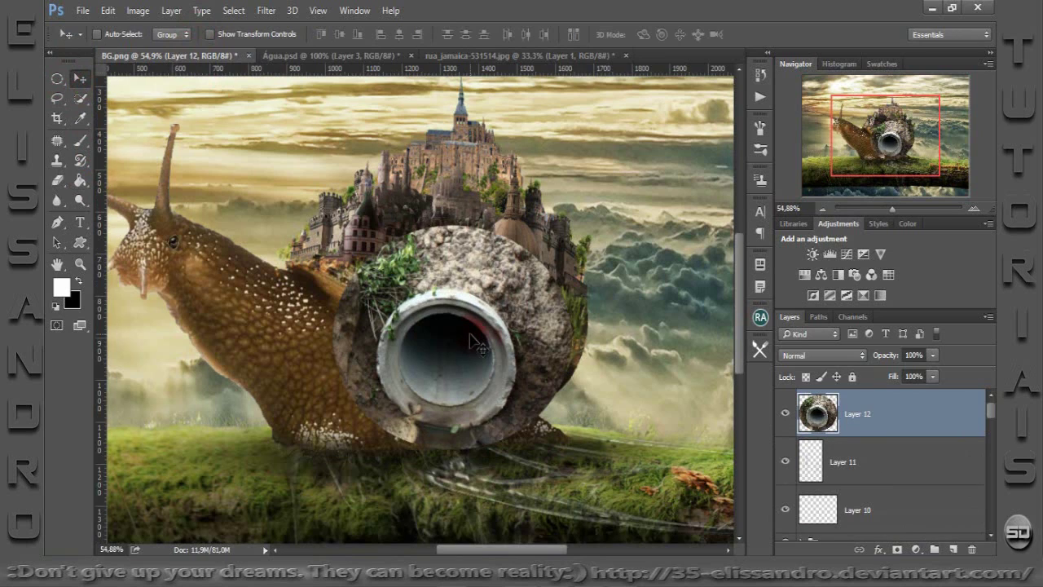
key("ctrl+t")
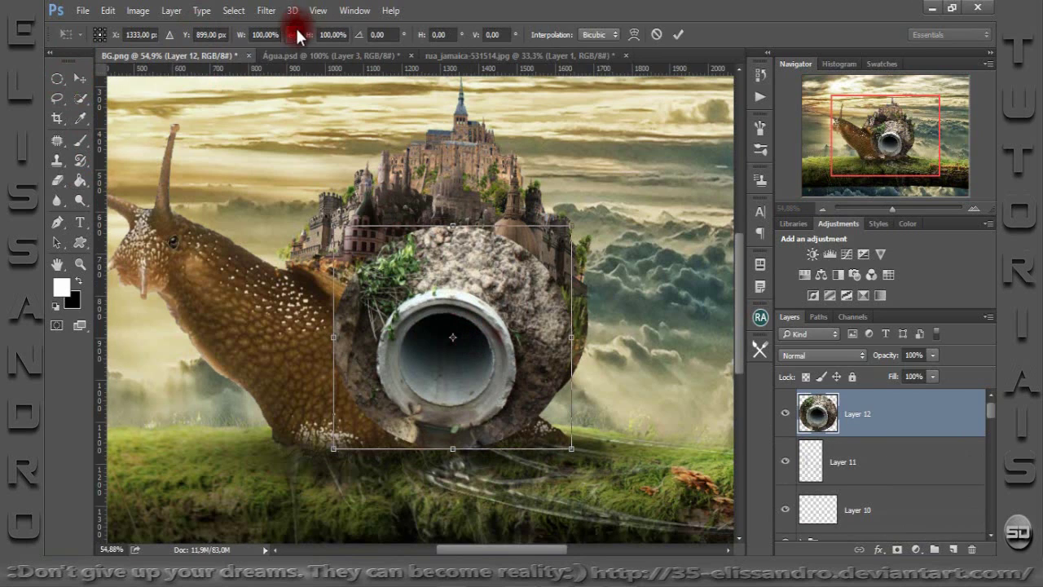
left_click(556, 229)
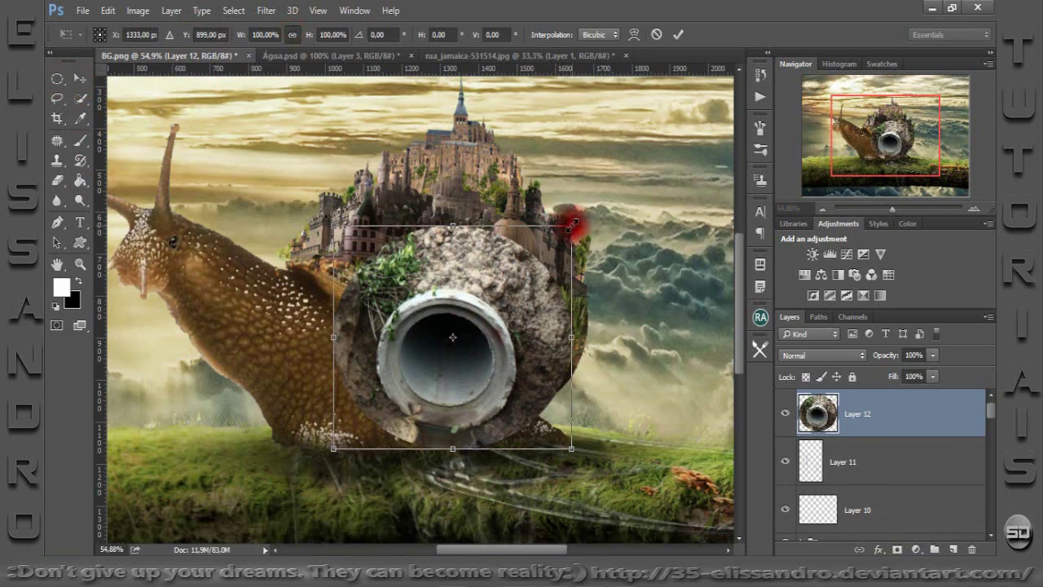
left_click_drag(572, 225, 372, 381)
mouse_move(354, 419)
left_mouse_down()
mouse_move(477, 322)
mouse_move(474, 307)
left_mouse_up()
left_click_drag(896, 208, 902, 208)
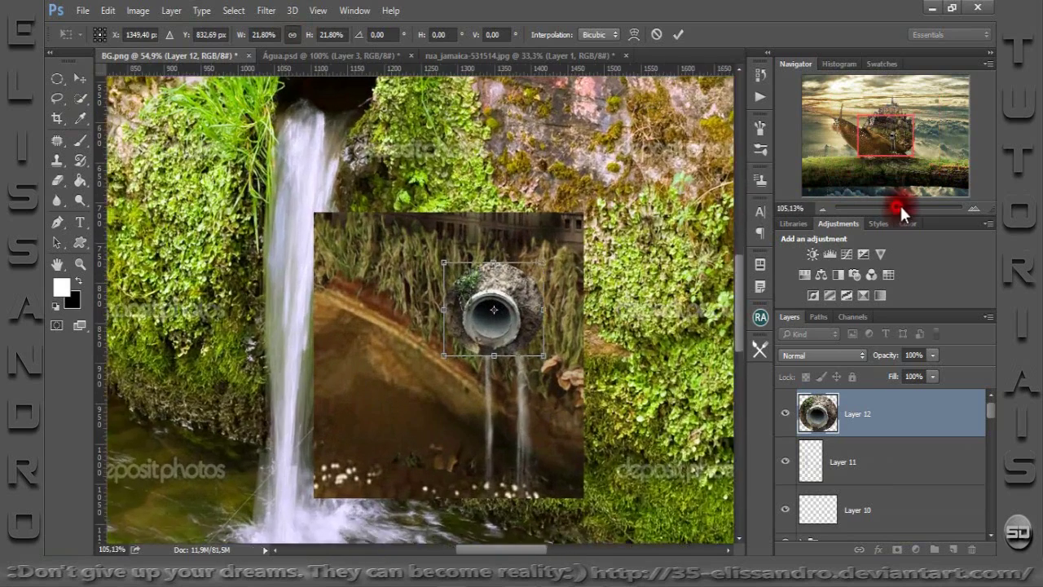
left_click_drag(558, 259, 541, 274)
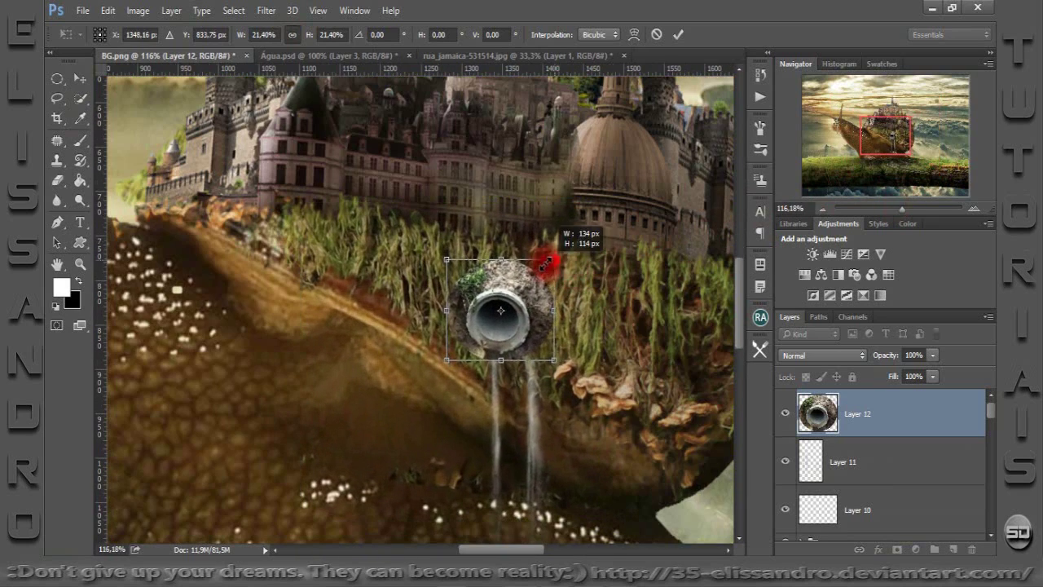
Distort the pipe's corners, tilt it about -11°, and apply the transform.
right_click(526, 296)
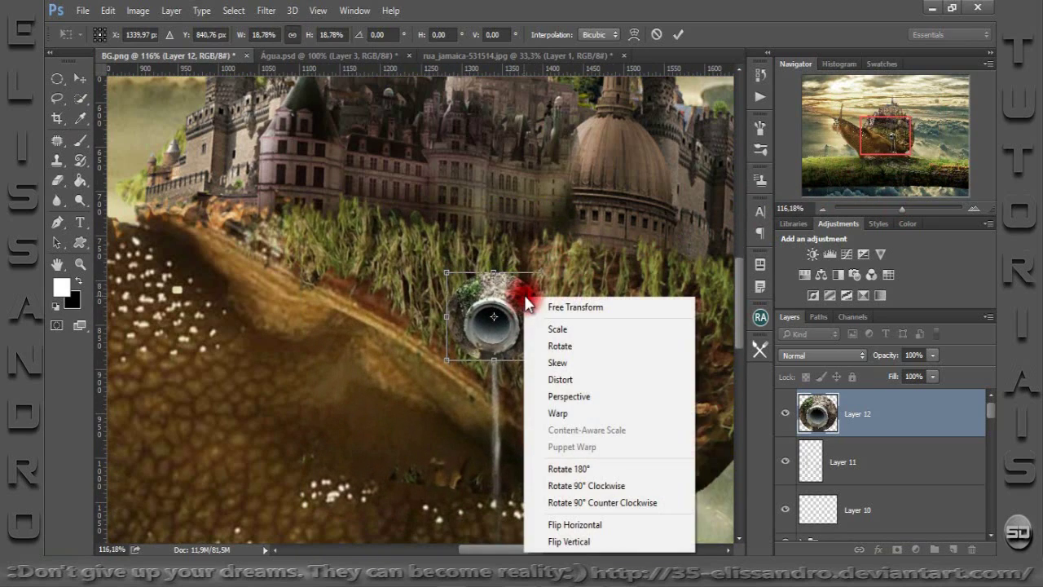
left_click(564, 377)
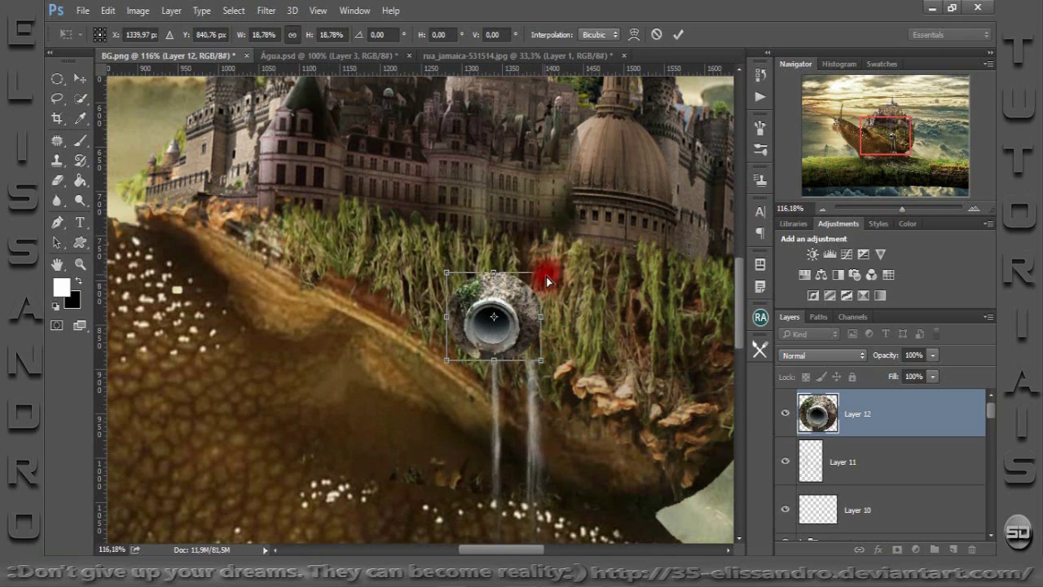
left_click_drag(541, 274, 528, 276)
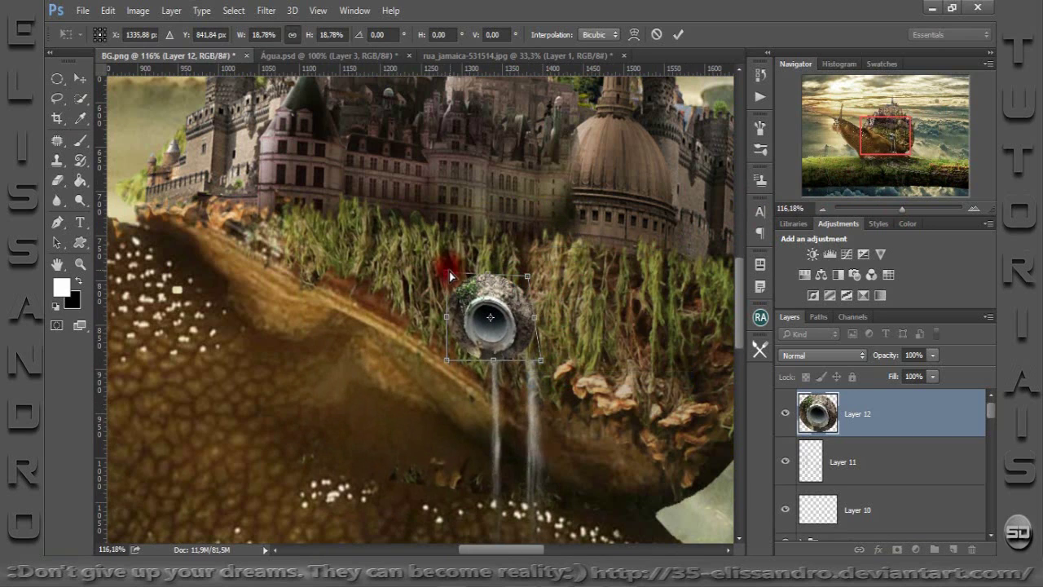
left_click_drag(446, 271, 451, 272)
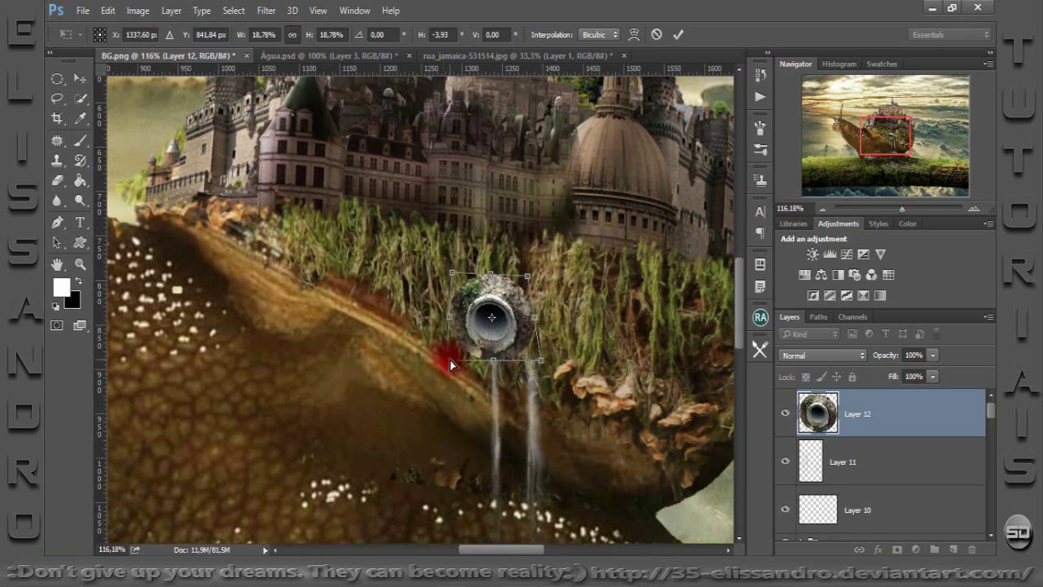
left_click_drag(449, 361, 443, 354)
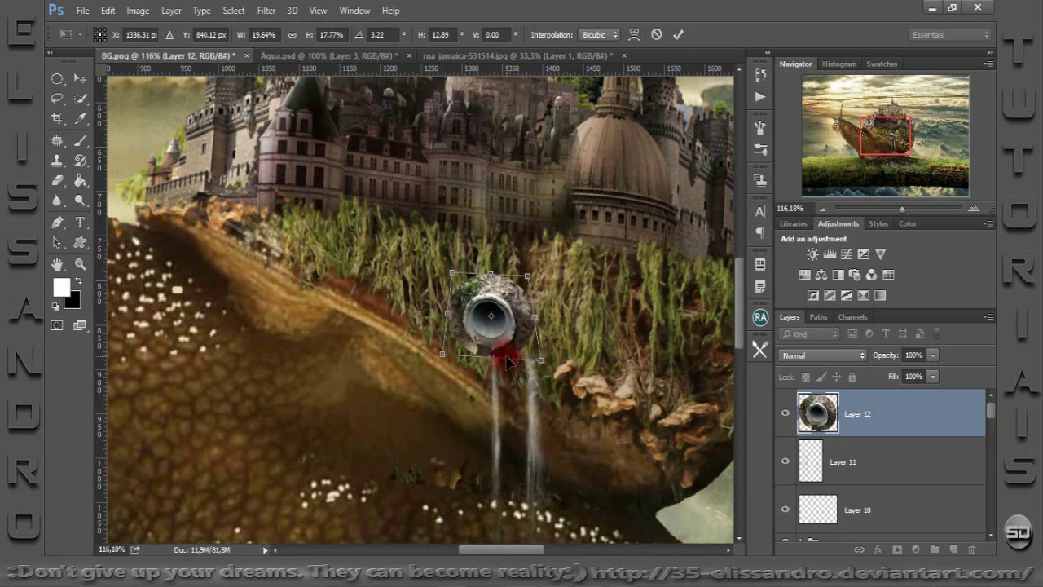
mouse_move(537, 358)
left_mouse_down()
mouse_move(516, 326)
mouse_move(525, 331)
left_mouse_up()
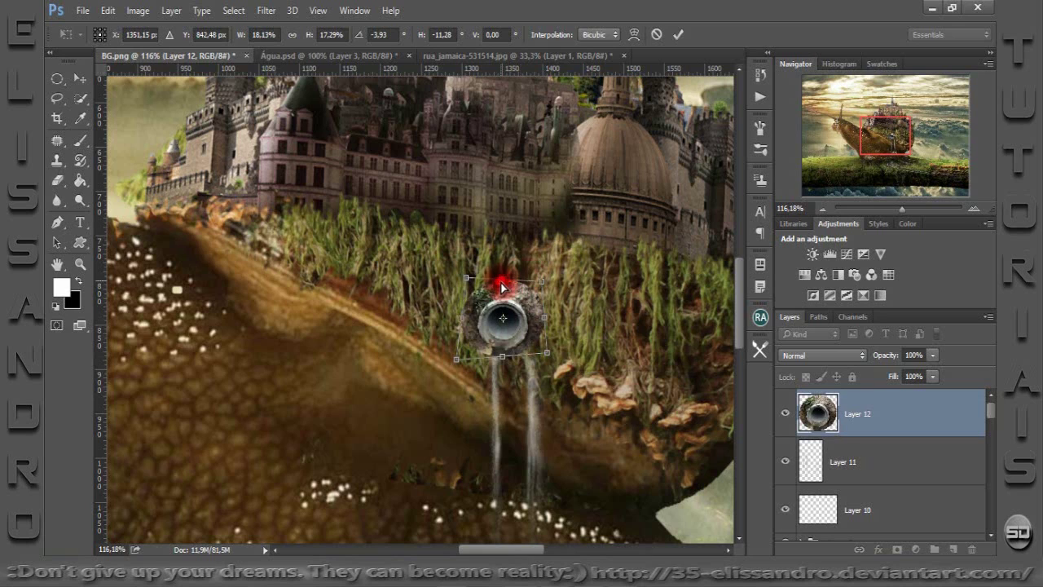
left_click_drag(502, 285, 534, 288)
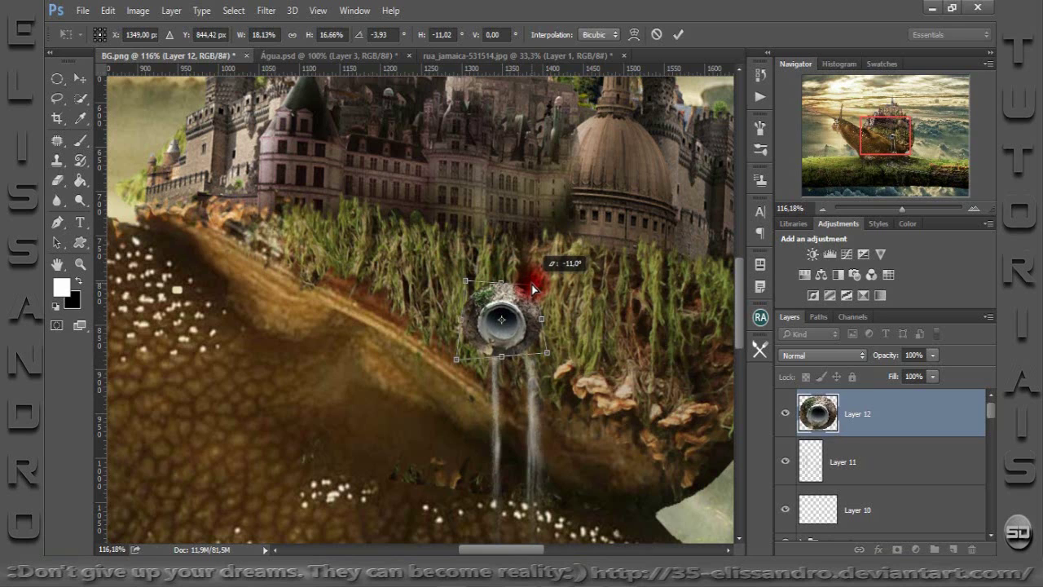
left_click(677, 36)
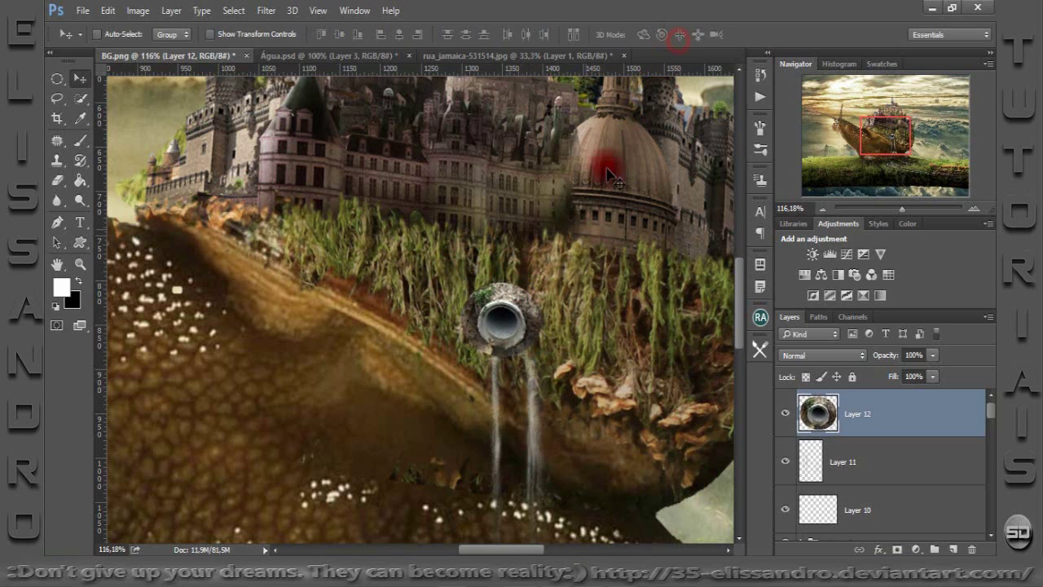
Shrink the pipe very slightly more and zoom to about 212%.
key("ctrl+t")
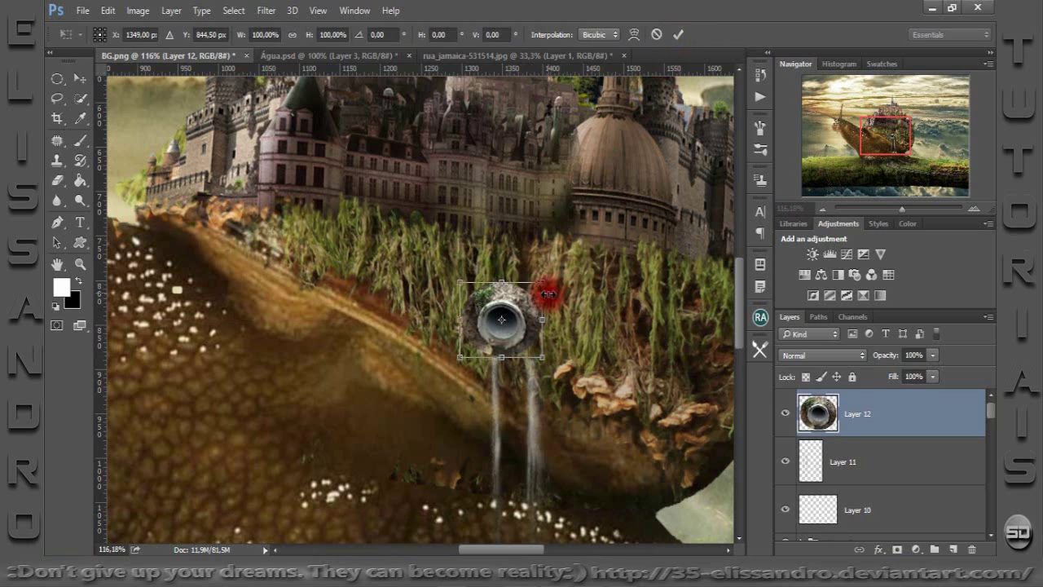
left_click_drag(543, 283, 540, 286)
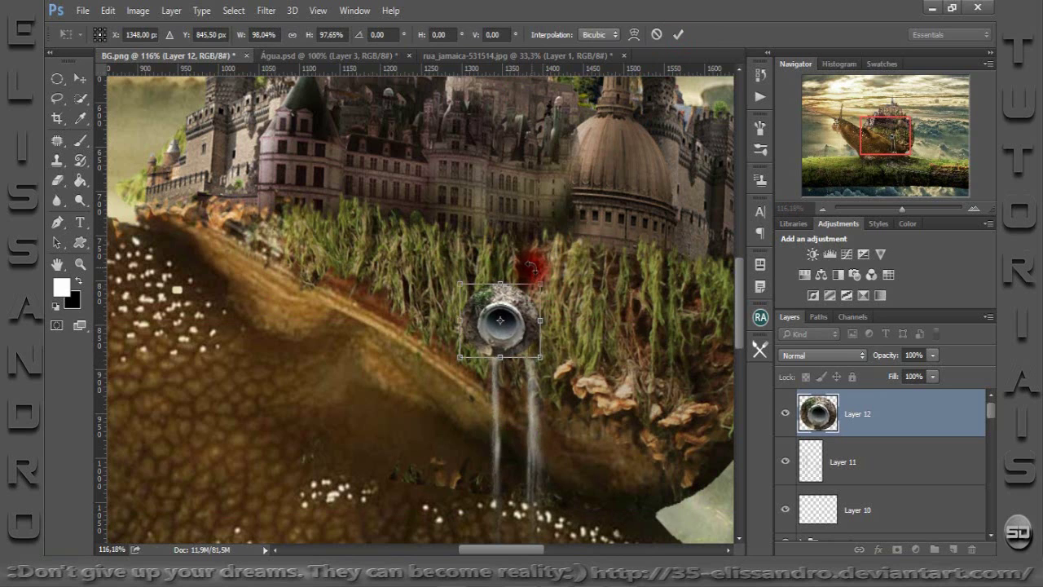
left_click(677, 36)
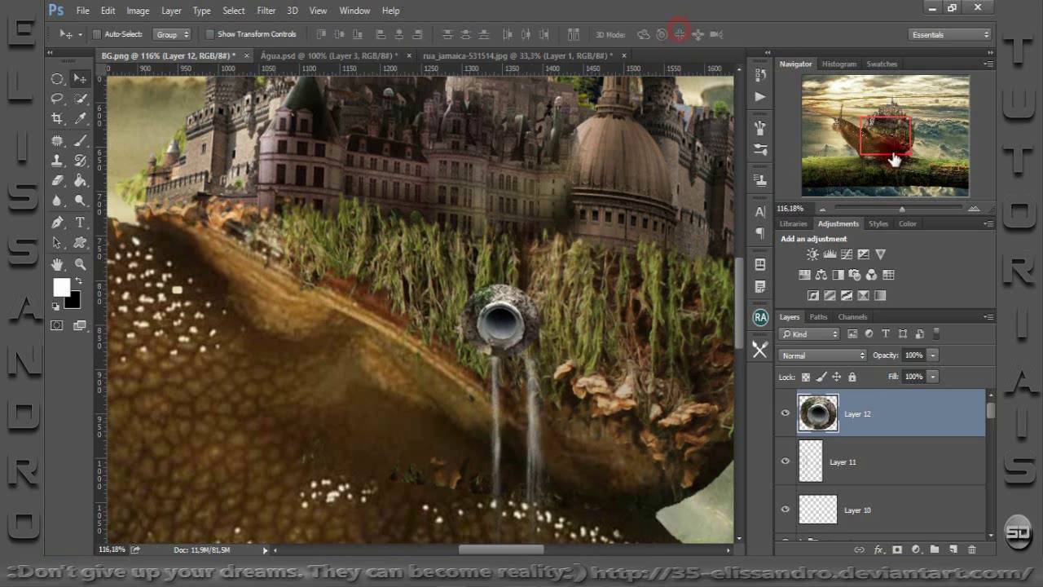
left_click(912, 206)
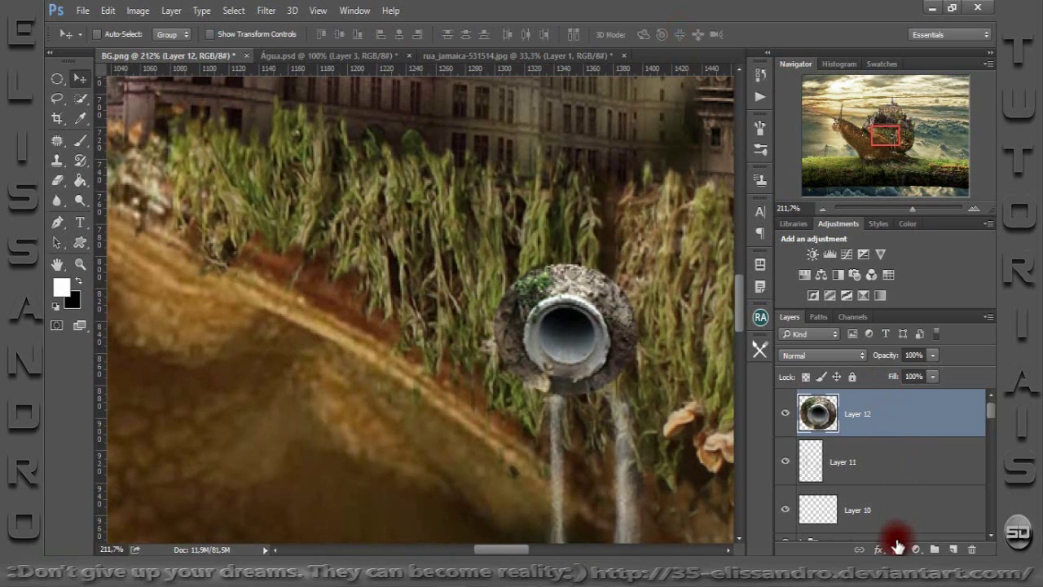
Mask the pipe's rough top and right edges into the grass, and move Layer 12 below Layer 11.
left_click(897, 549)
key("x")
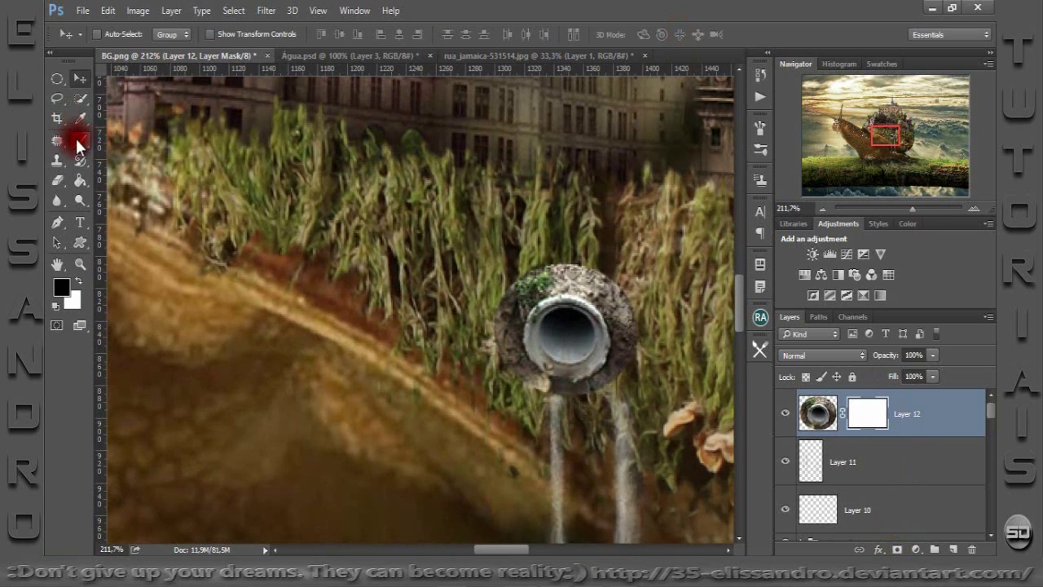
left_click(78, 141)
right_click(497, 237, "alt")
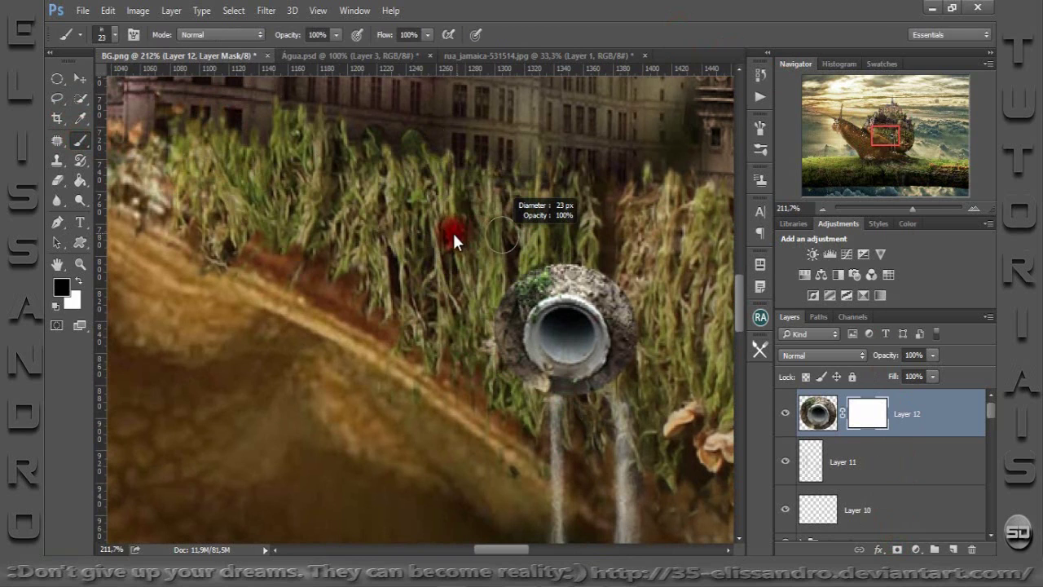
mouse_move(586, 273)
left_mouse_down()
mouse_move(530, 249)
mouse_move(496, 291)
mouse_move(478, 372)
mouse_move(594, 410)
mouse_move(652, 346)
mouse_move(628, 280)
mouse_move(531, 256)
mouse_move(520, 271)
left_mouse_up()
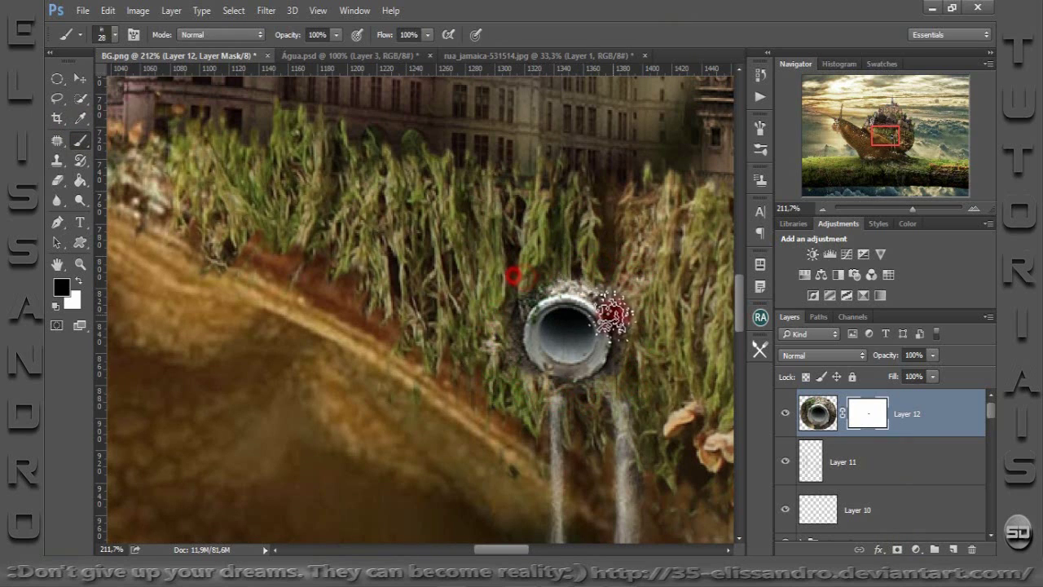
mouse_move(616, 308)
left_mouse_down()
mouse_move(638, 356)
mouse_move(624, 296)
mouse_move(636, 277)
mouse_move(496, 240)
mouse_move(484, 350)
mouse_move(493, 348)
left_mouse_up()
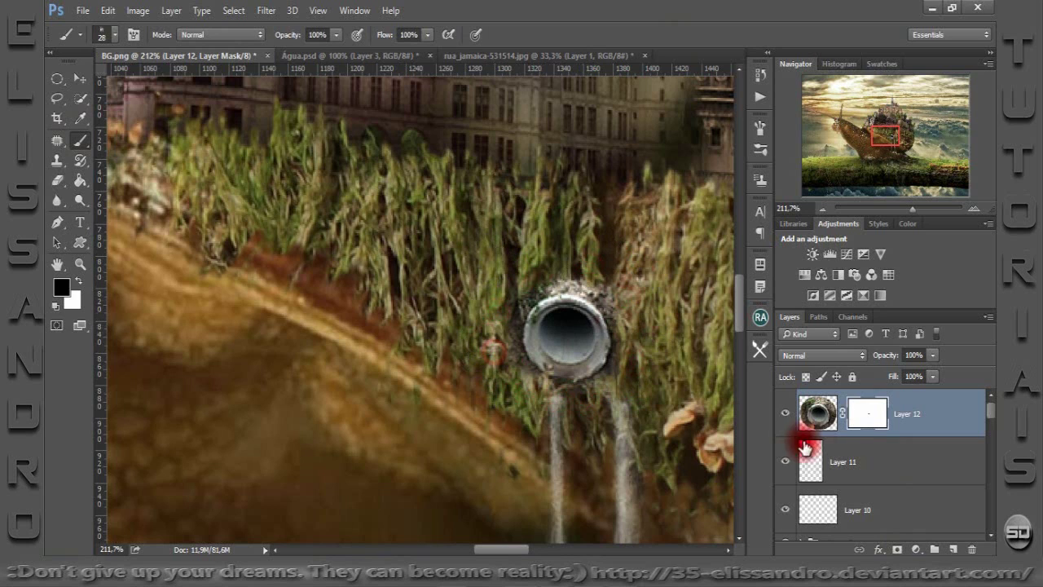
mouse_move(935, 415)
left_mouse_down()
mouse_move(919, 483)
mouse_move(908, 470)
left_mouse_up()
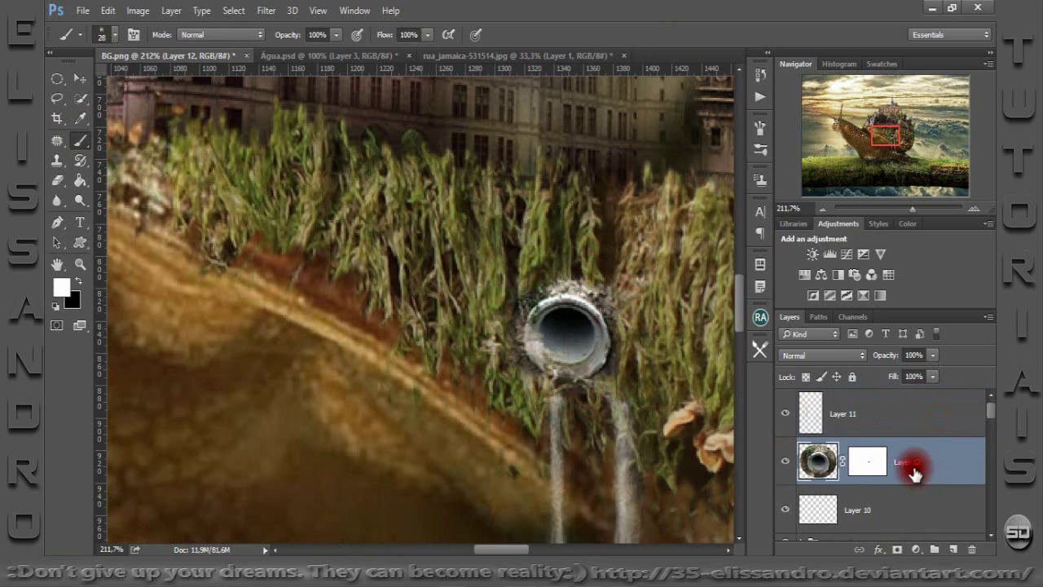
Shift the Layer 11 water streams left beneath the pipe.
left_click(810, 412)
key("x")
left_click(513, 329)
key("ctrl+z")
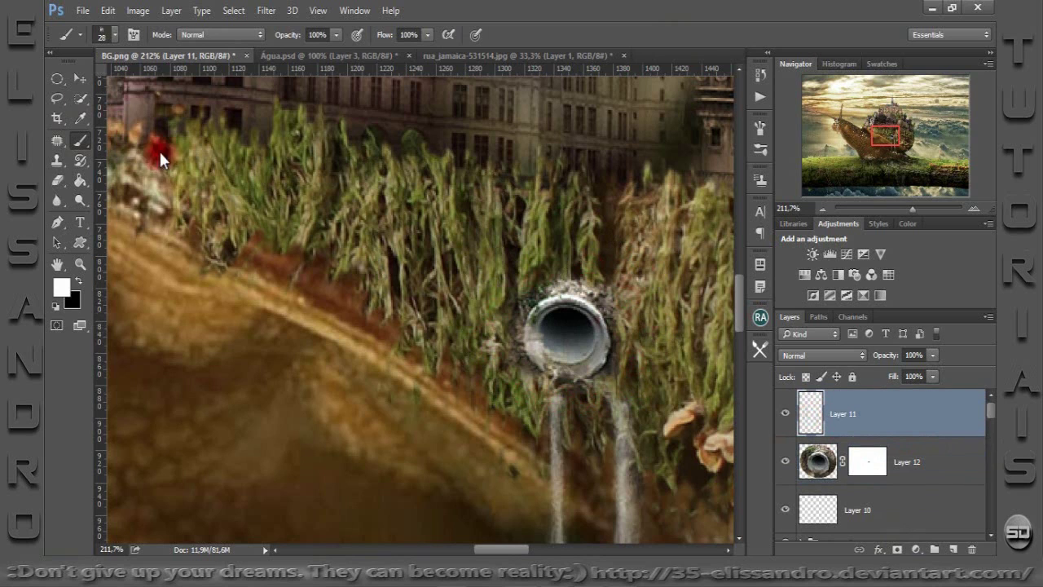
left_click(79, 79)
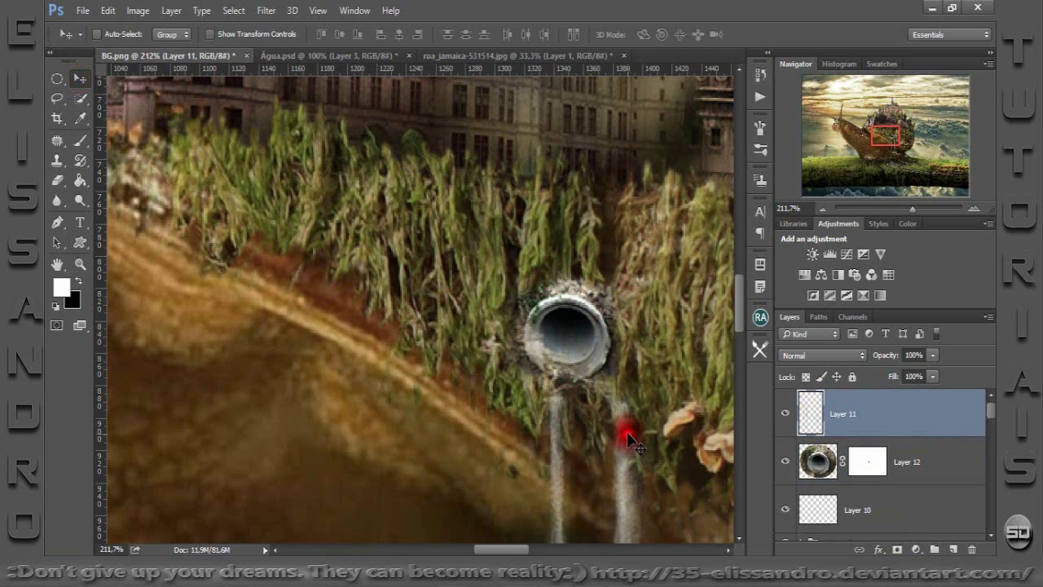
left_click_drag(624, 431, 615, 424)
key("ctrl+t")
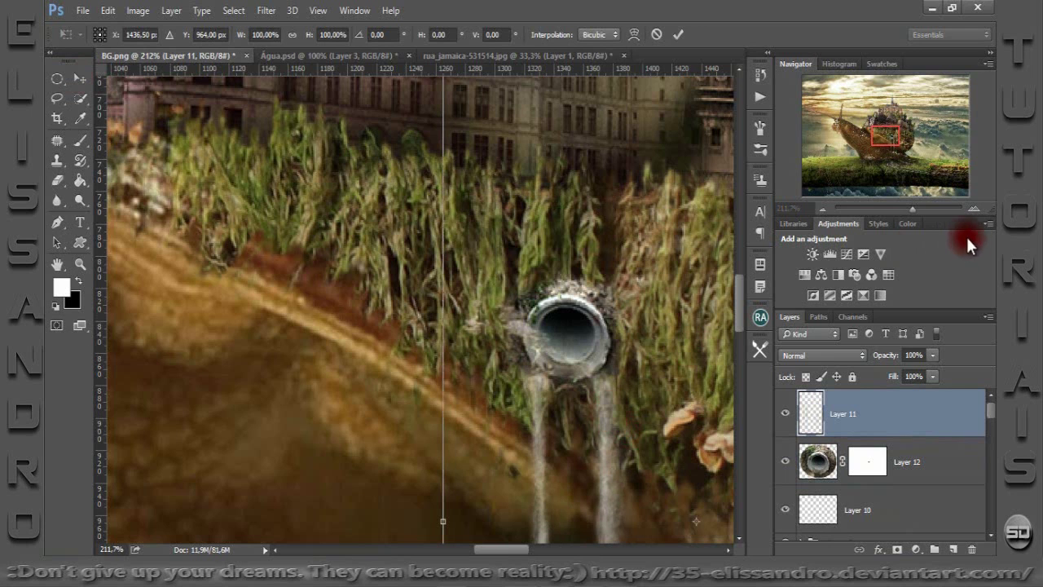
left_click_drag(920, 211, 868, 202)
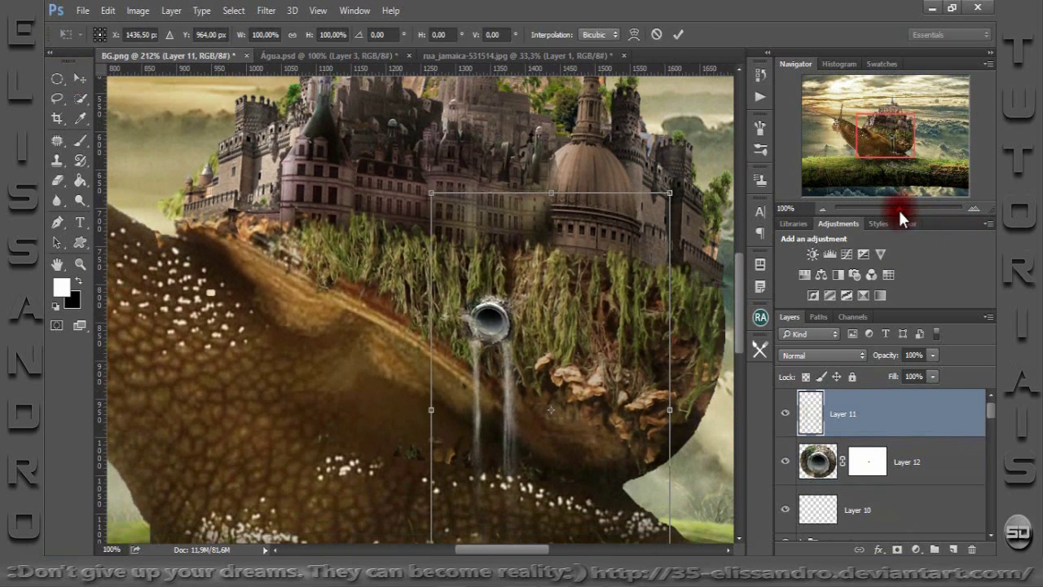
left_click(677, 34)
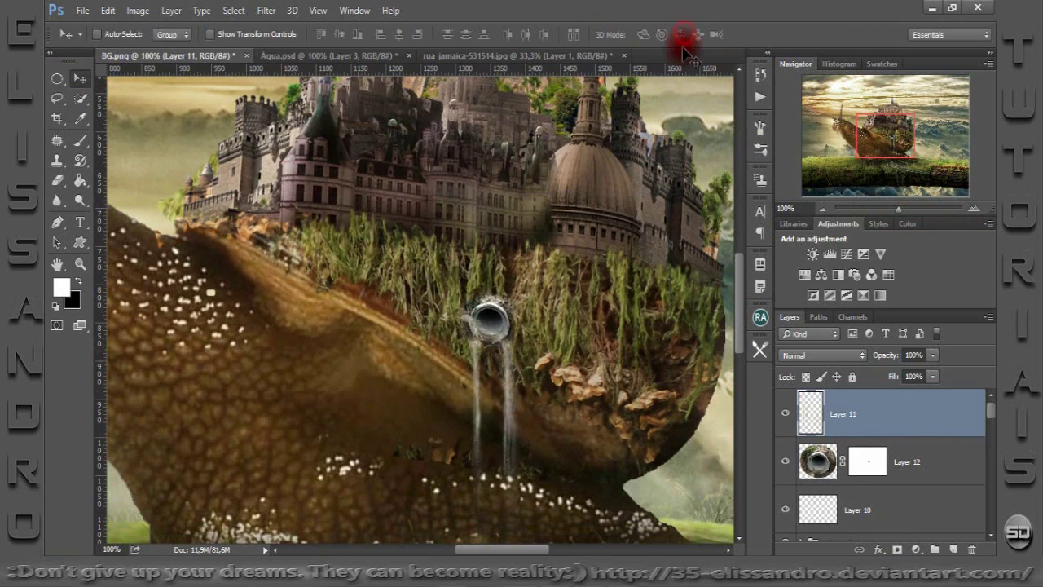
Warp the water streams to follow the shell's curve and apply it.
left_click(870, 411)
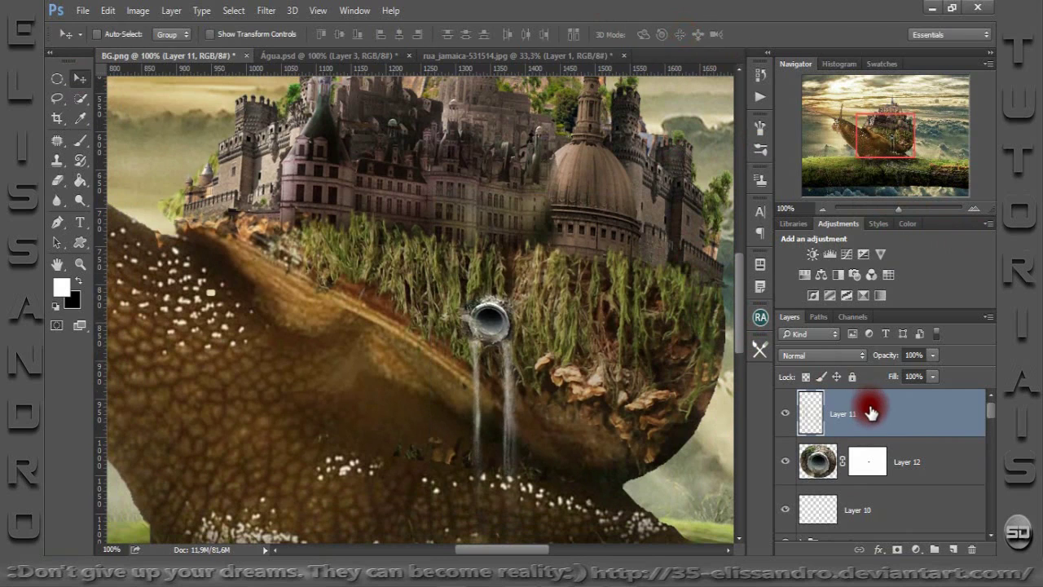
key("ctrl+t")
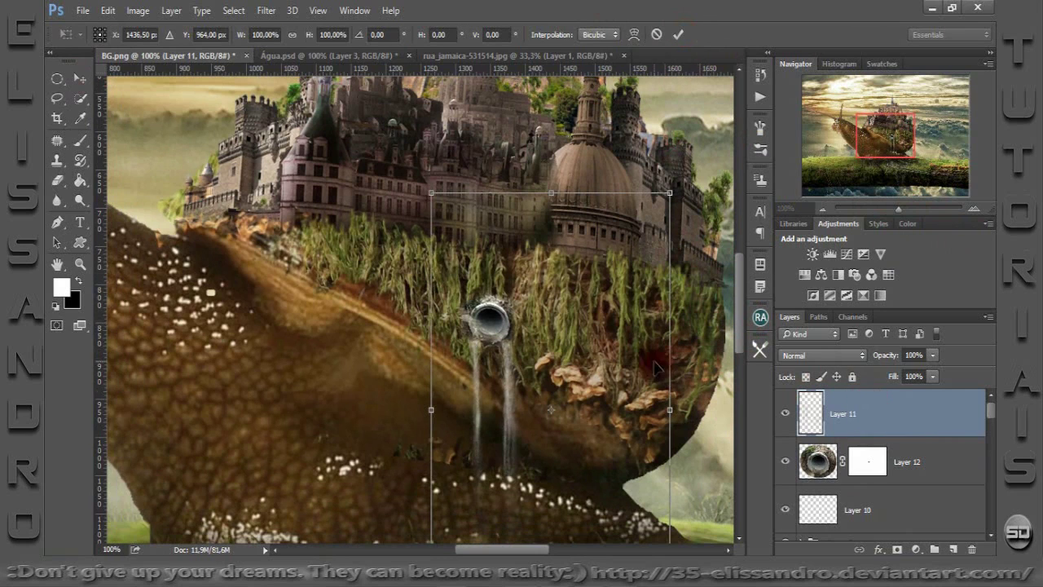
right_click(570, 368)
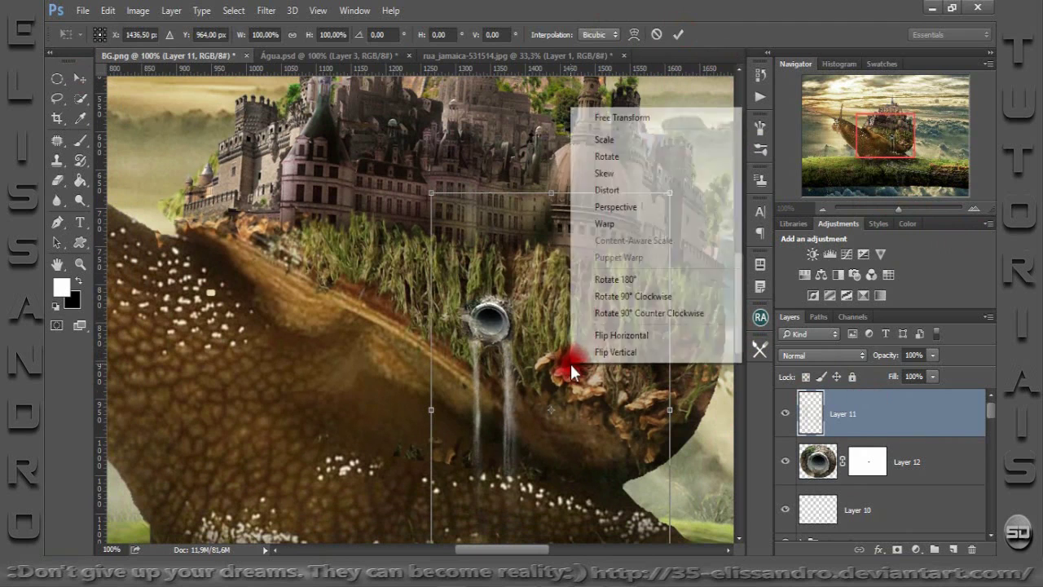
left_click(604, 223)
mouse_move(681, 184)
left_mouse_down()
mouse_move(460, 322)
mouse_move(490, 357)
left_mouse_up()
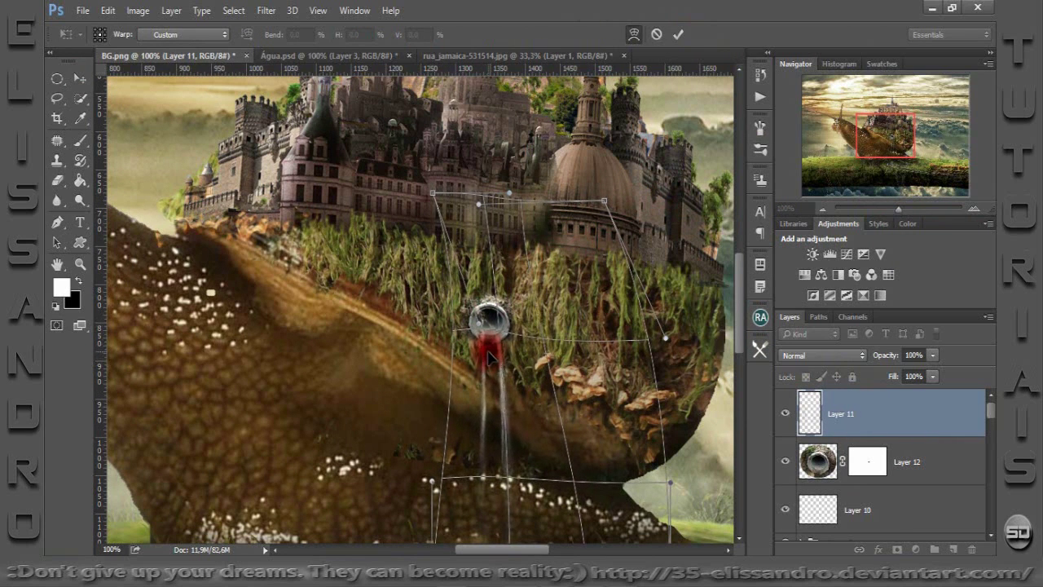
left_click(677, 34)
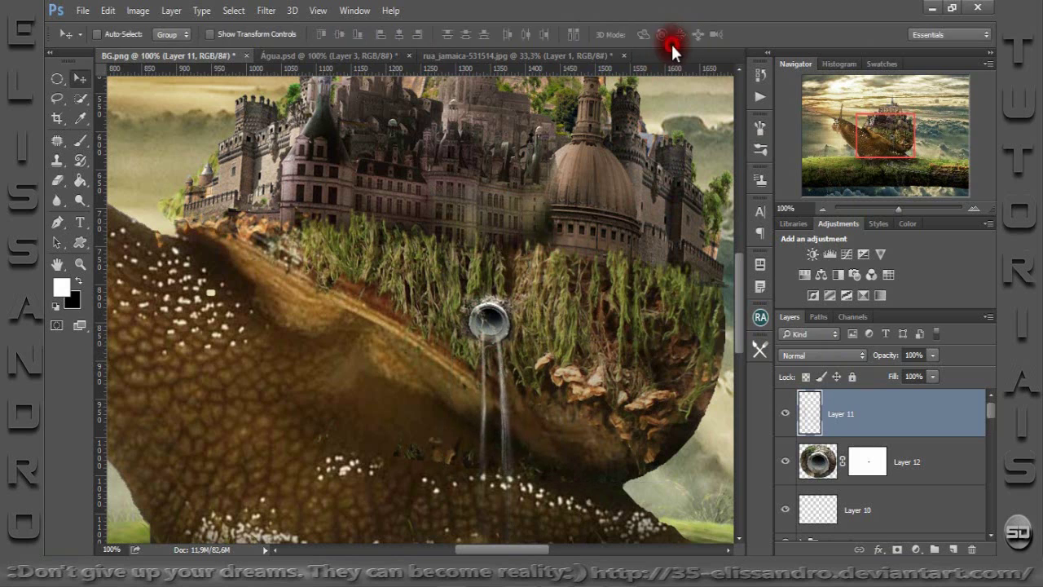
Nudge the streams left under the pipe opening and add a mask to Layer 11.
left_click_drag(899, 210, 910, 209)
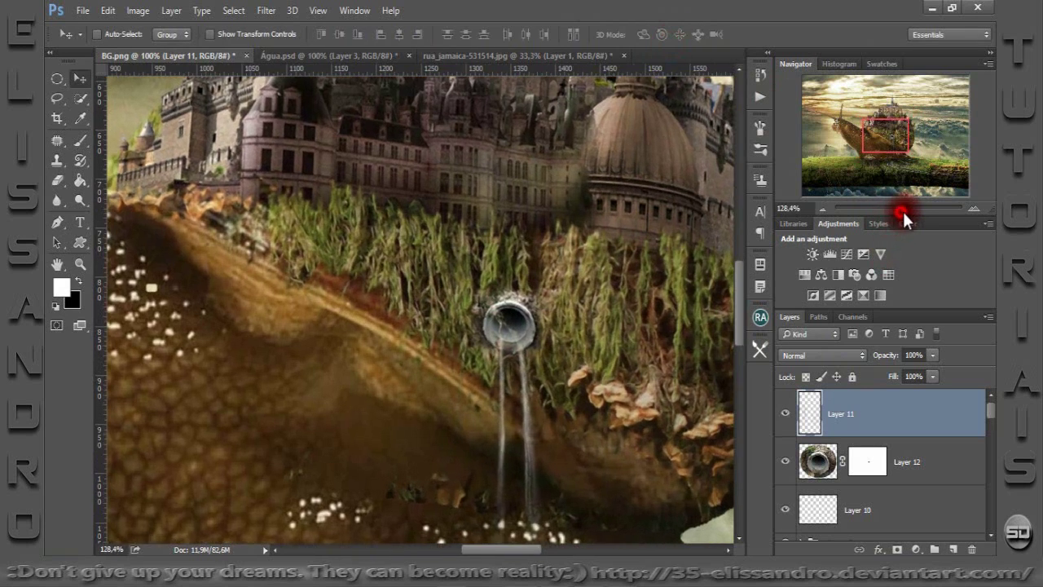
left_click_drag(877, 137, 879, 141)
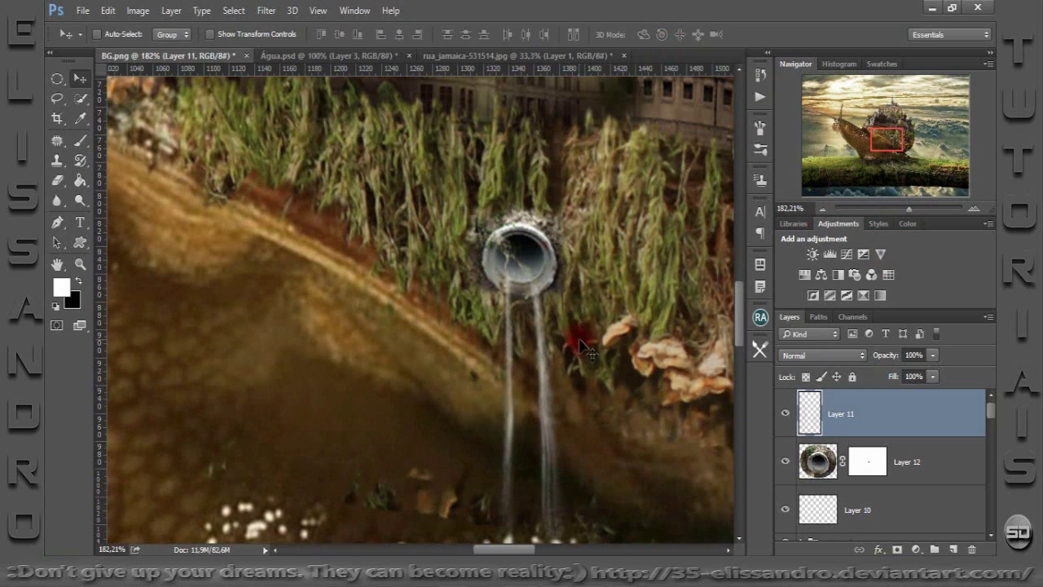
left_click_drag(577, 348, 564, 347)
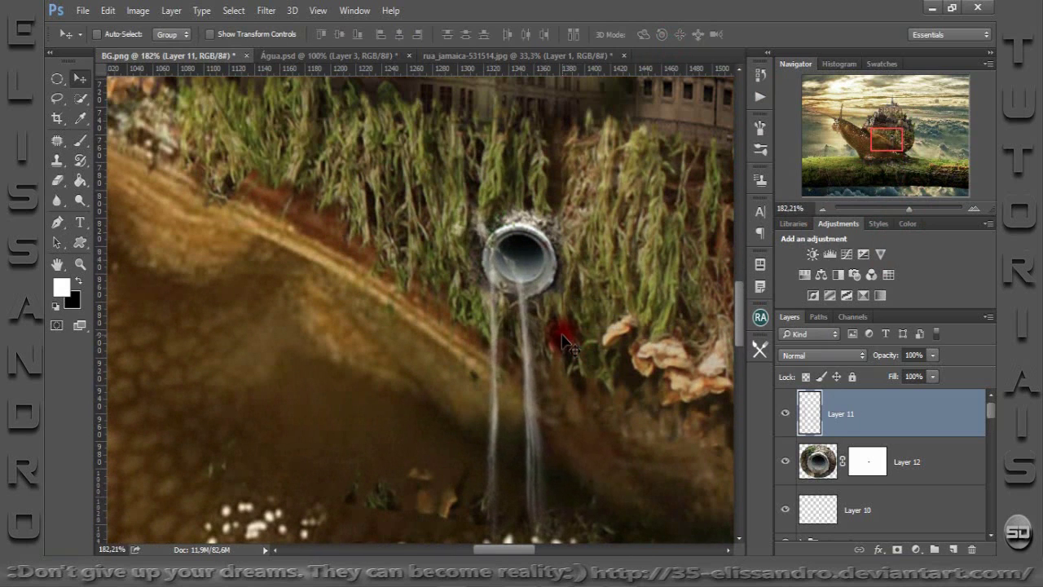
left_click(837, 419)
left_click(896, 549)
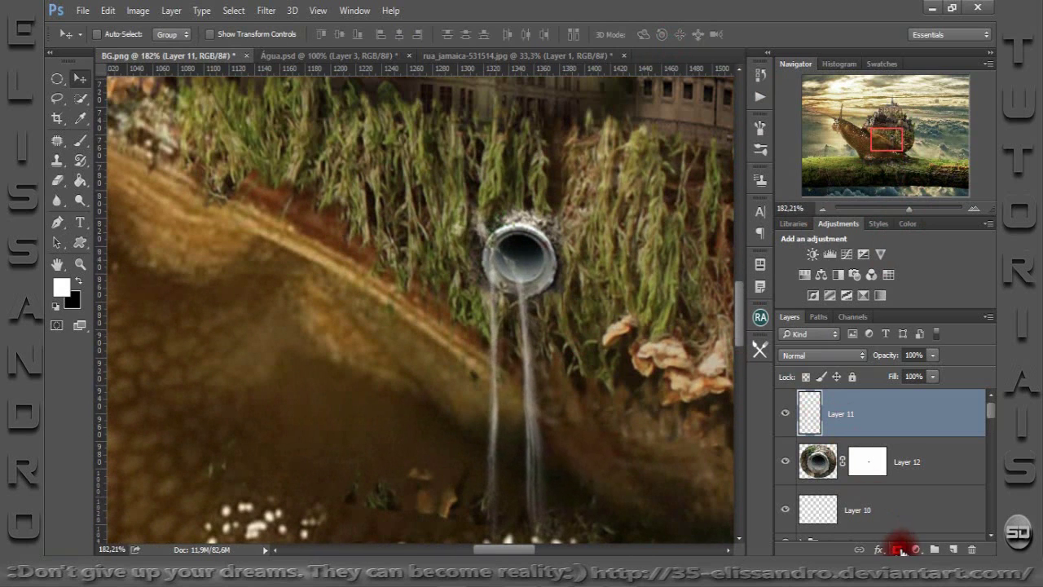
Paint black on the mask to hide the left stream, then shift the remaining stream under the pipe.
key("x")
left_click(79, 142)
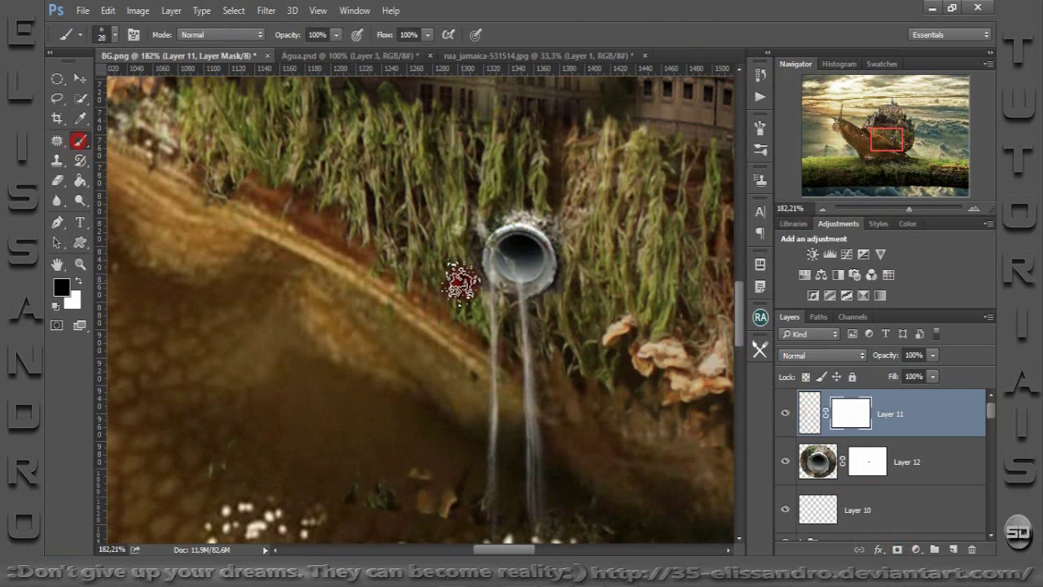
left_click_drag(481, 204, 493, 505)
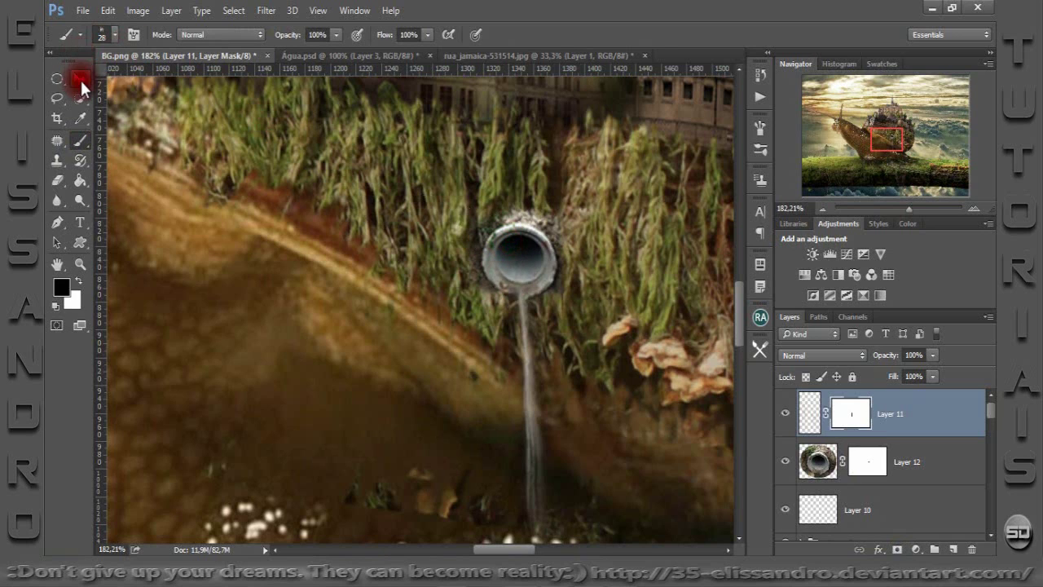
left_click(79, 79)
mouse_move(503, 332)
left_mouse_down()
mouse_move(595, 353)
mouse_move(594, 335)
mouse_move(198, 225)
mouse_move(95, 162)
left_mouse_up()
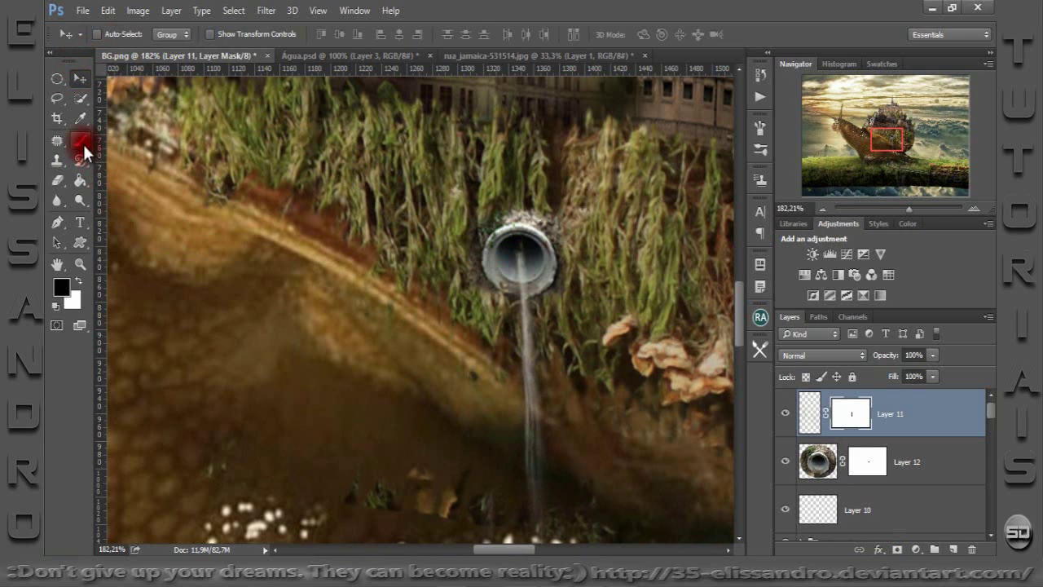
left_click(81, 143)
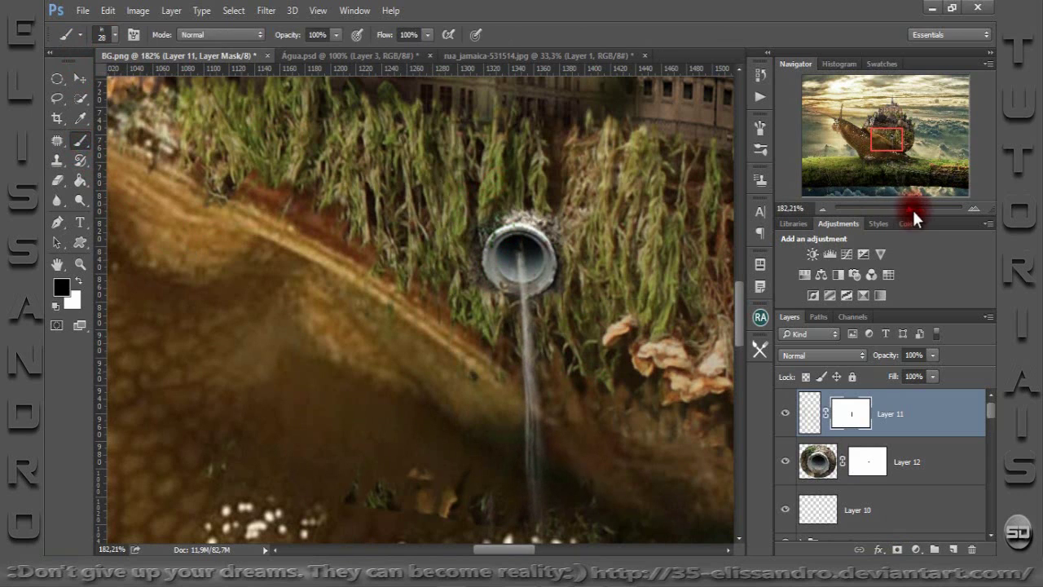
Lower brush flow and opacity and soften where the stream meets the pipe.
left_click_drag(911, 208, 916, 208)
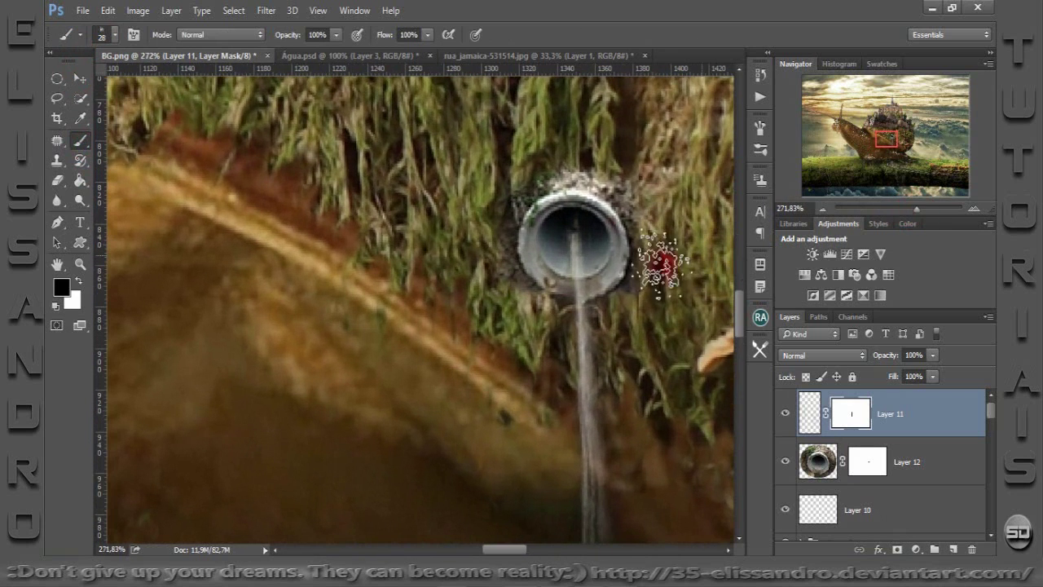
right_click(601, 279)
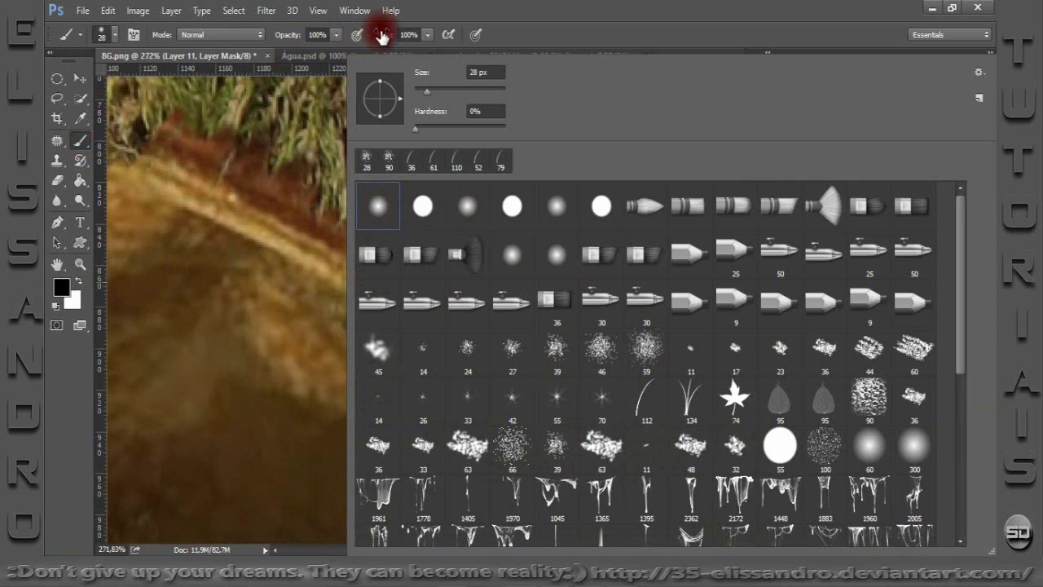
left_click_drag(381, 36, 361, 34)
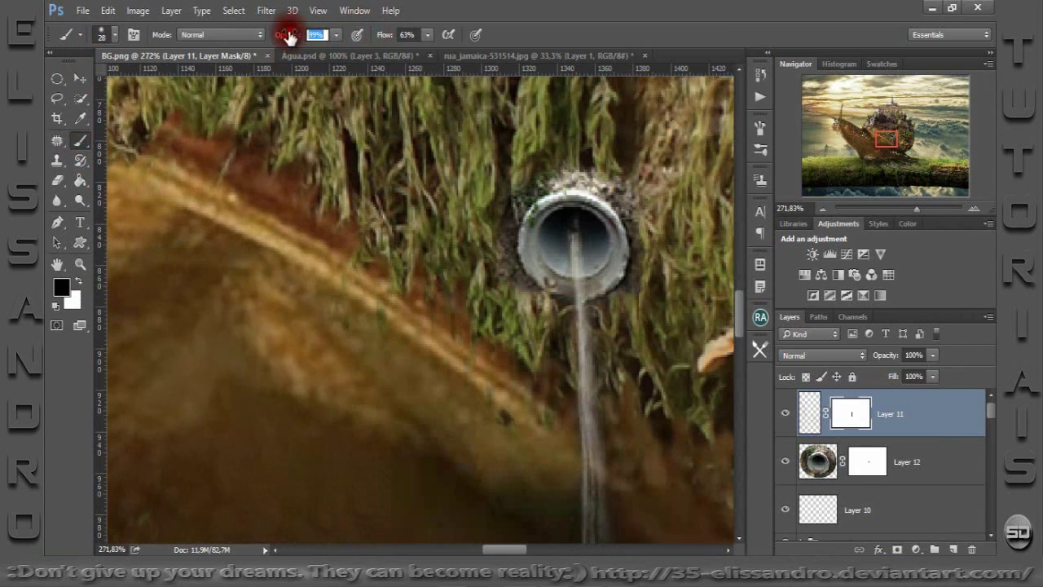
left_click_drag(290, 36, 265, 39)
left_click_drag(610, 261, 575, 235)
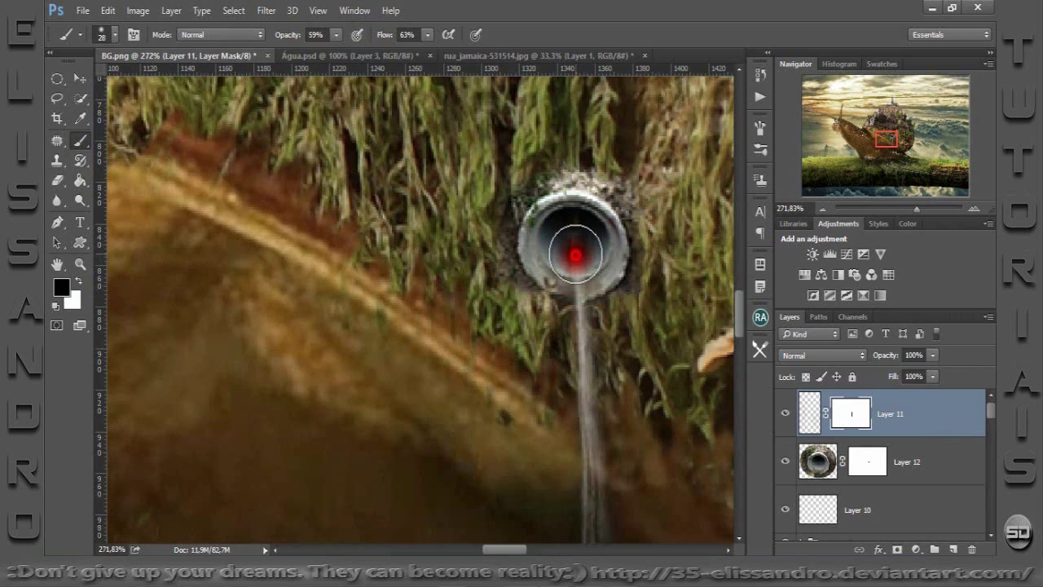
left_click_drag(575, 235, 209, 136)
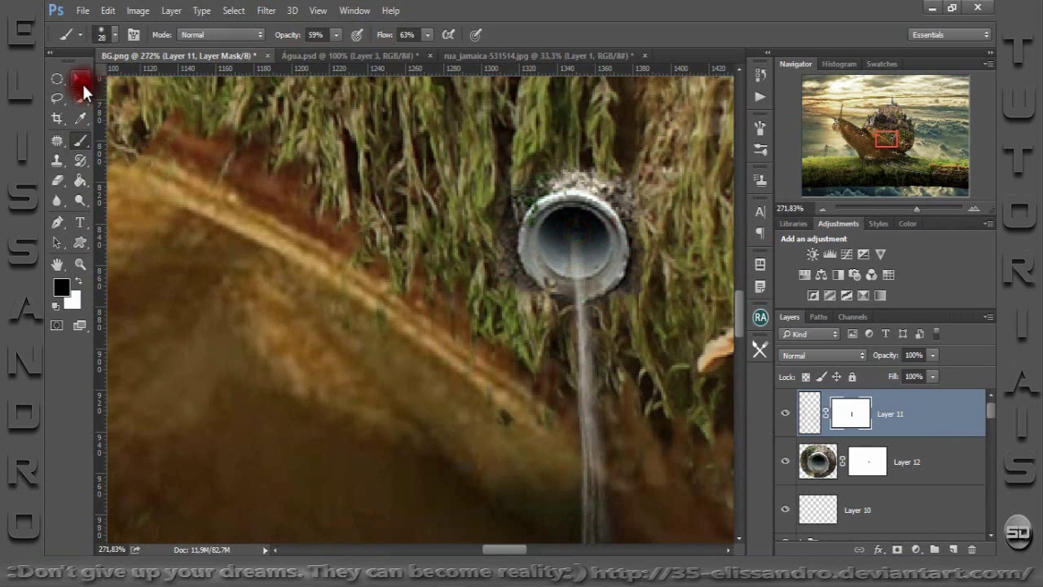
Nudge the stream into place and restore brush opacity and flow to full.
left_click(80, 78)
left_click_drag(631, 435, 627, 436)
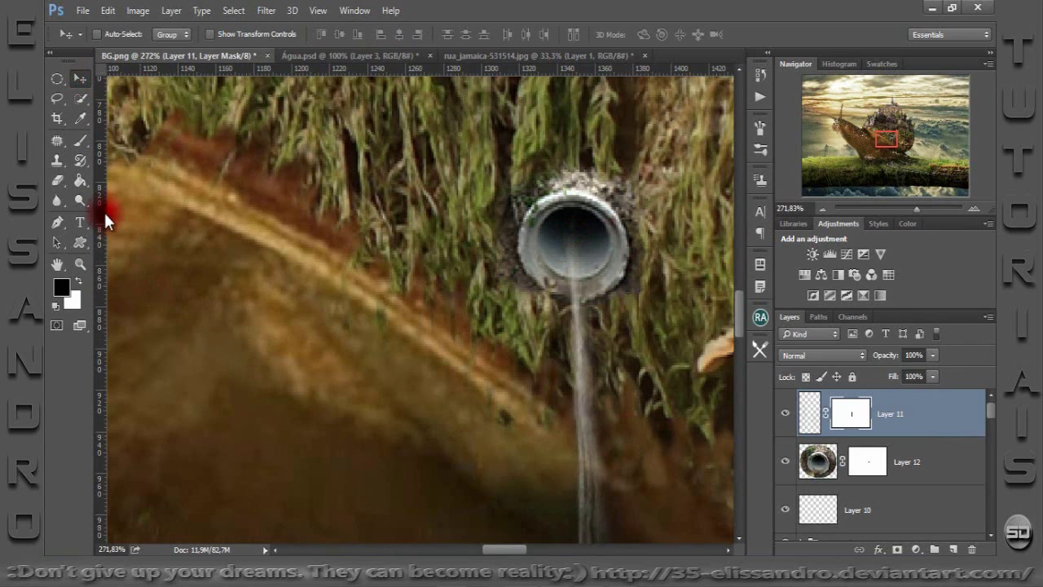
left_click(80, 143)
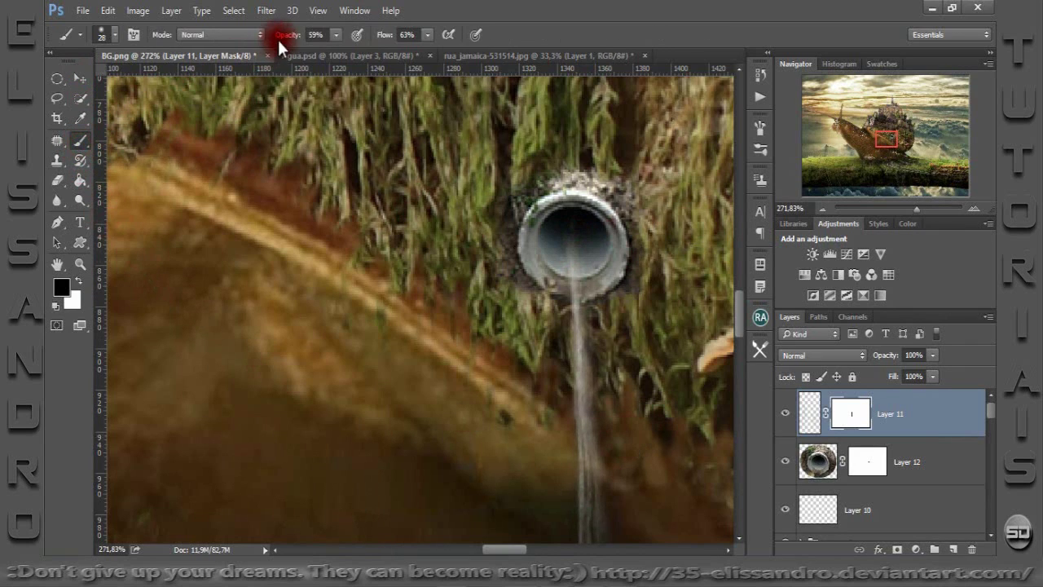
left_click_drag(280, 39, 550, 47)
left_click_drag(459, 106, 483, 110)
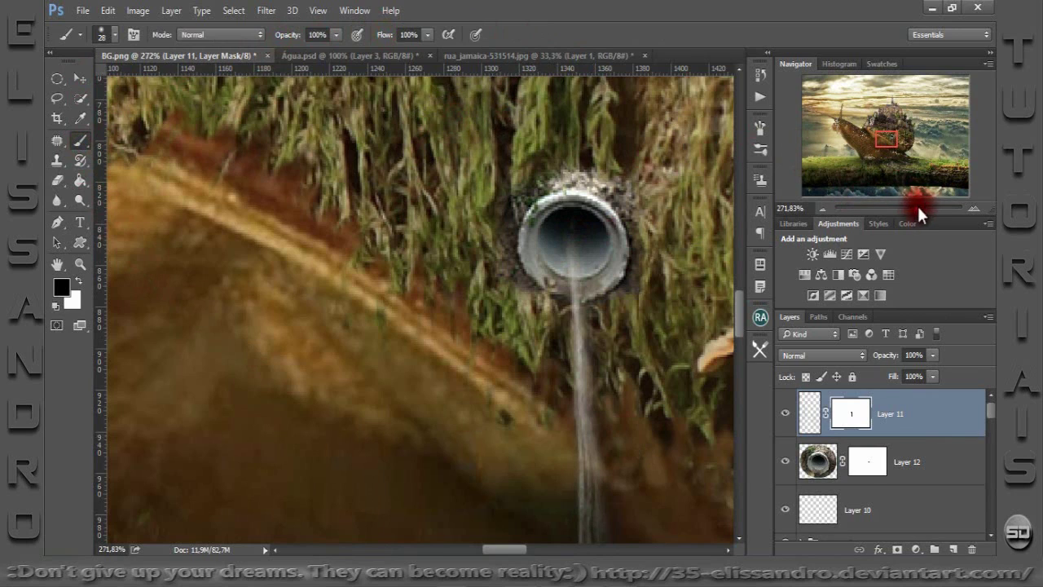
left_click_drag(917, 204, 893, 204)
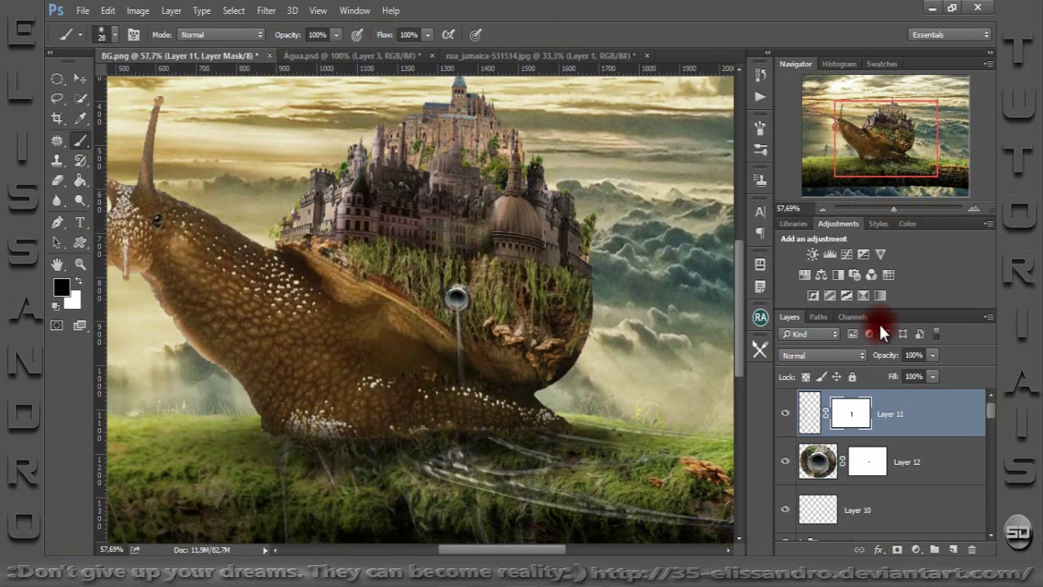
left_click_drag(896, 207, 909, 206)
Add a Brightness/Contrast adjustment clipped to the pipe layer, set to -113 brightness and 6 contrast.
left_click(819, 463)
key("x")
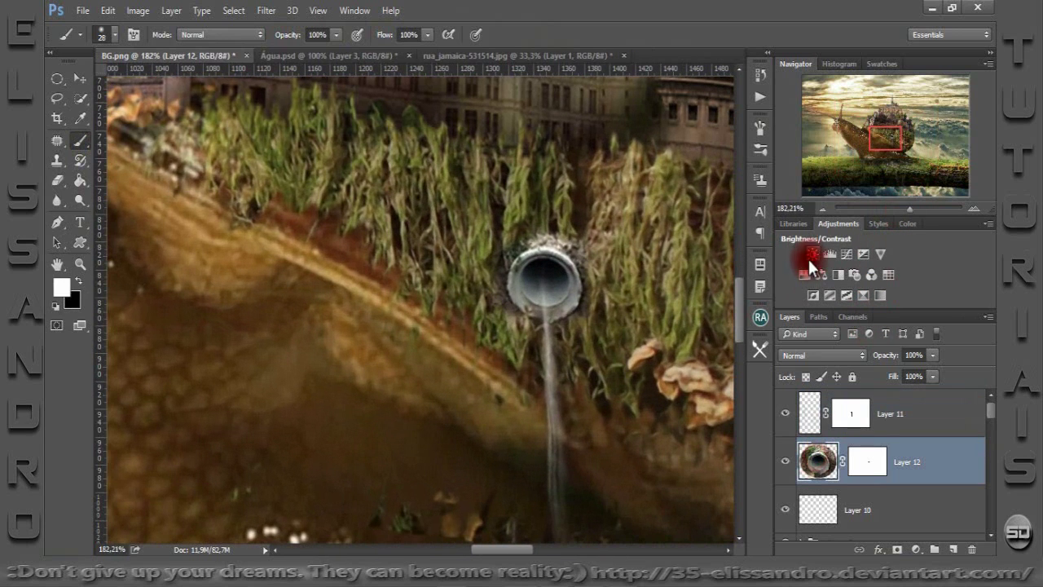
left_click(812, 254)
key("x")
left_click(624, 408)
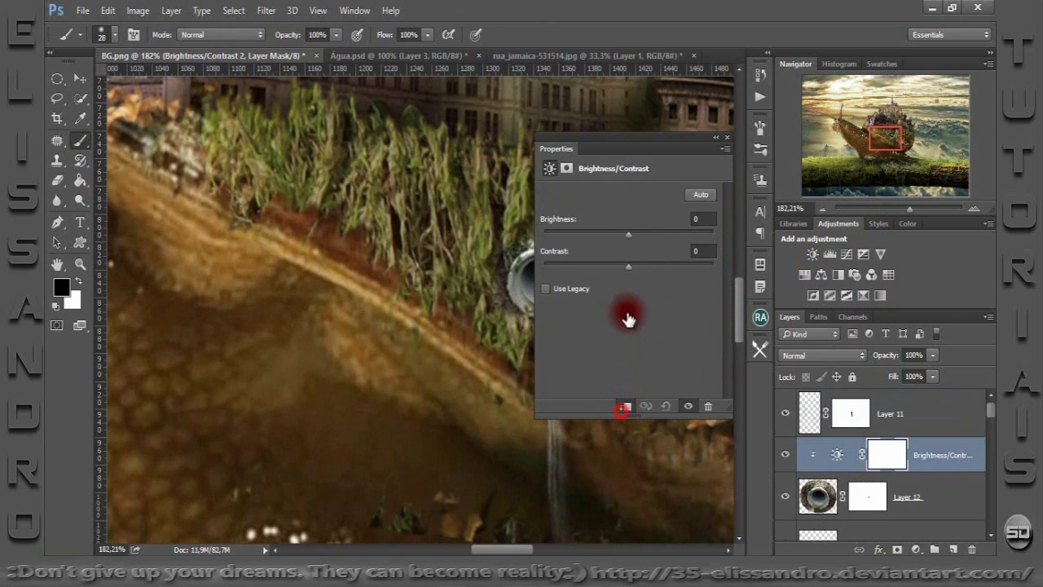
left_click_drag(634, 138, 275, 128)
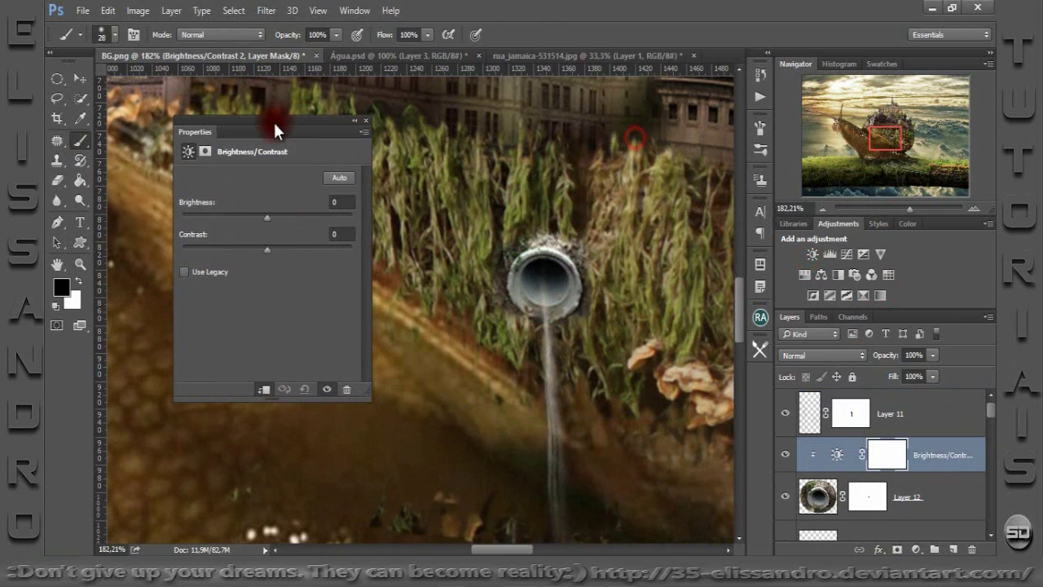
left_click_drag(262, 225, 202, 228)
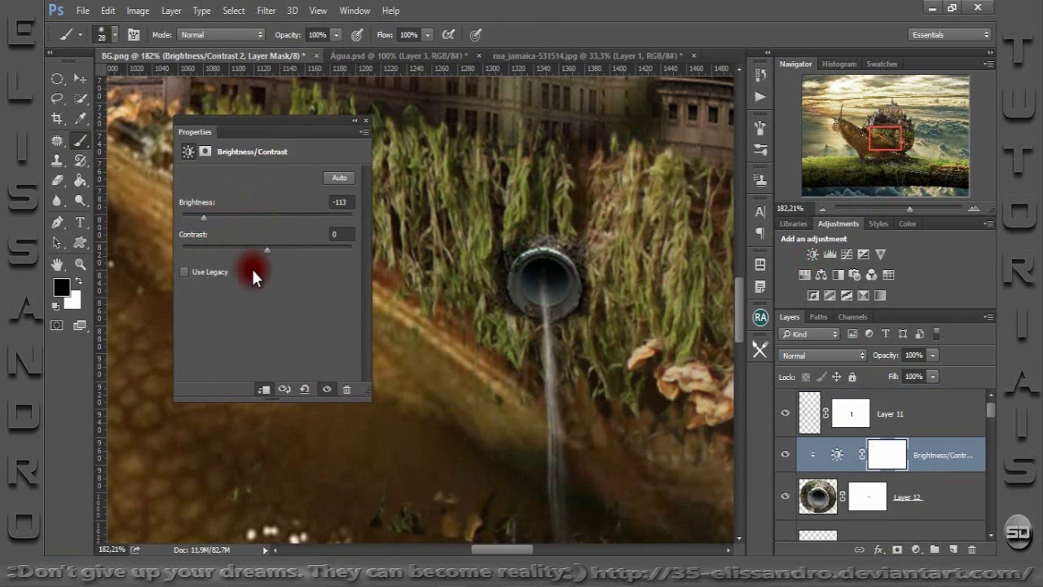
left_click_drag(267, 245, 272, 244)
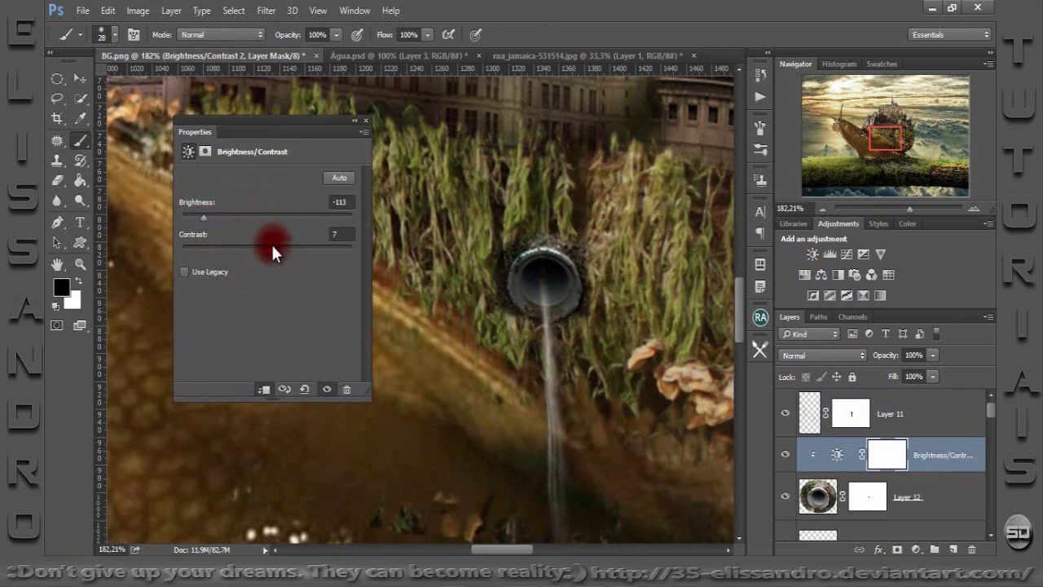
left_click(362, 120)
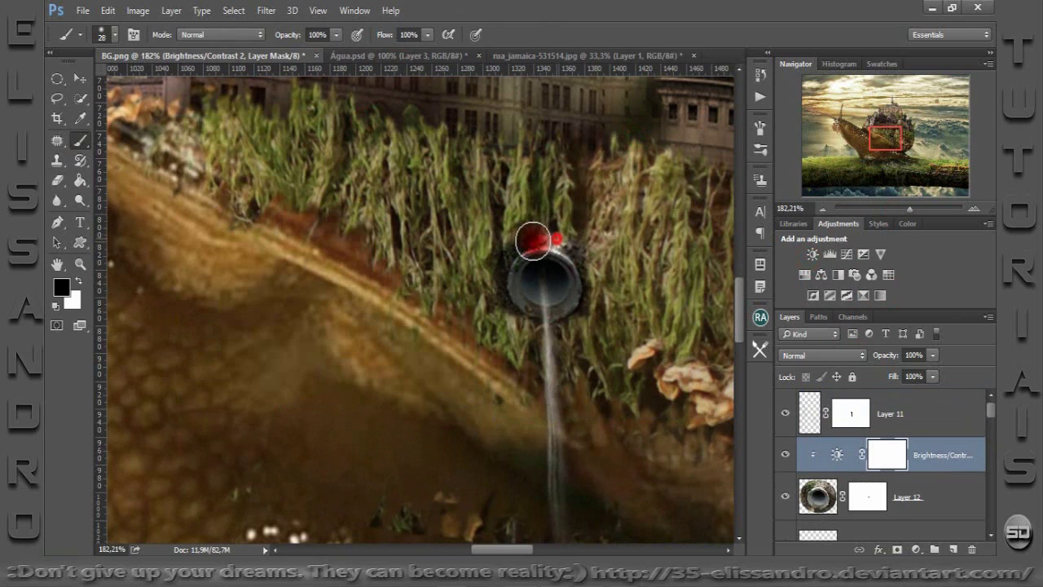
Paint the adjustment mask to lighten the pipe's top rim, then drag Layer 11 toward the pipe photo.
left_click_drag(607, 244, 513, 251)
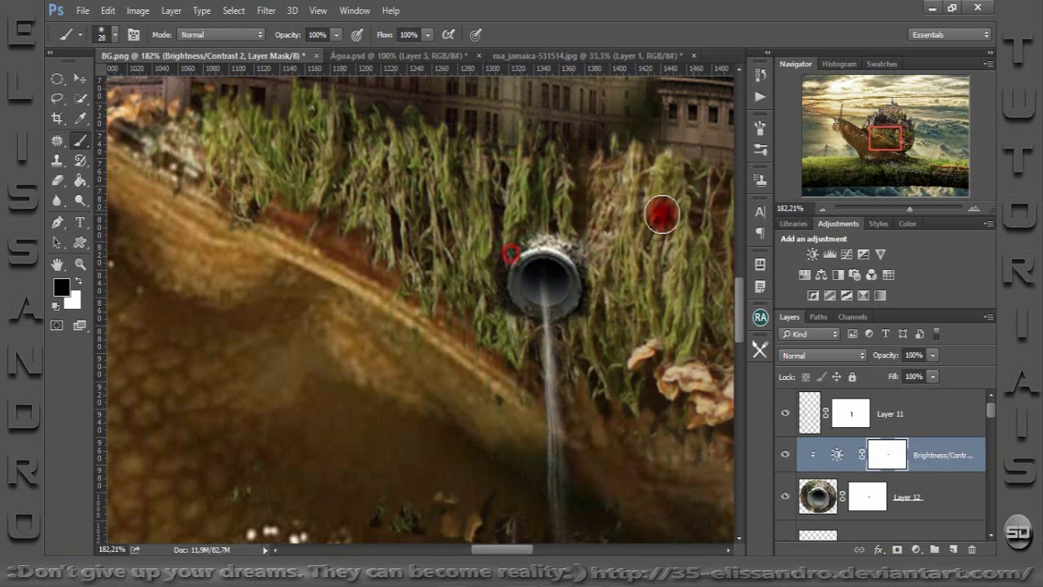
left_click_drag(893, 199, 893, 201)
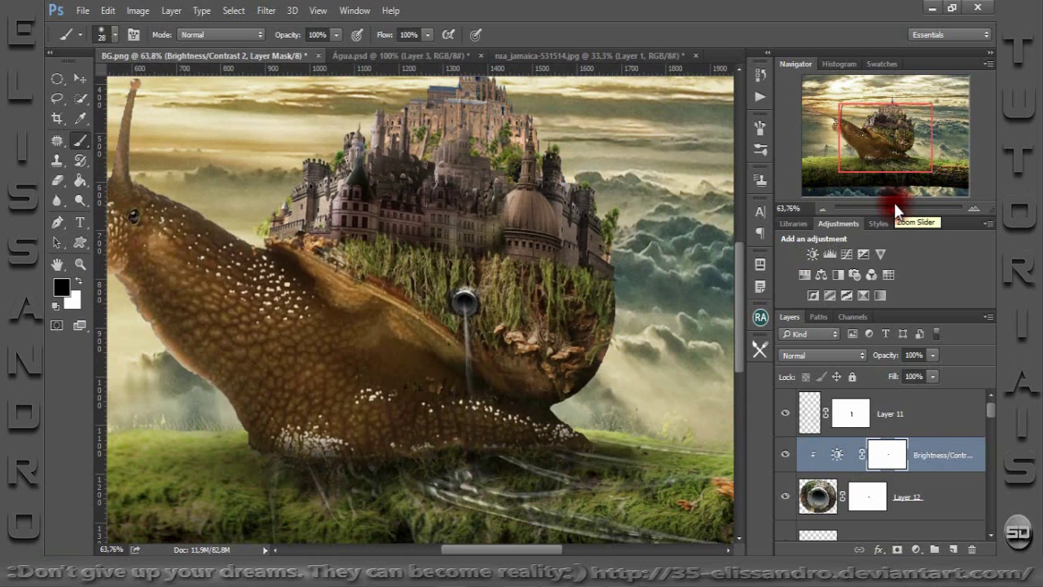
left_click(809, 404)
key("x")
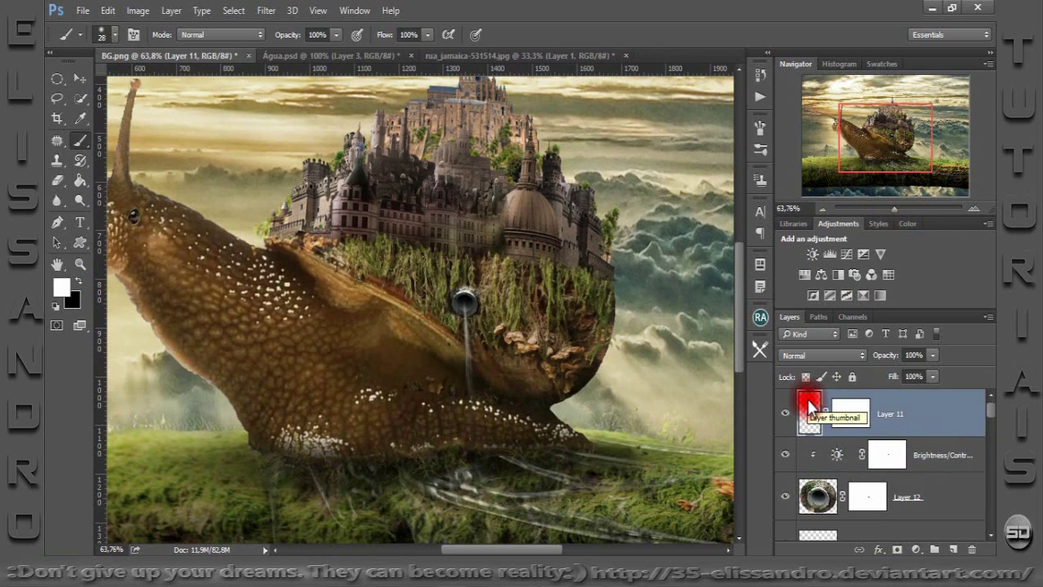
left_click_drag(809, 404, 661, 49)
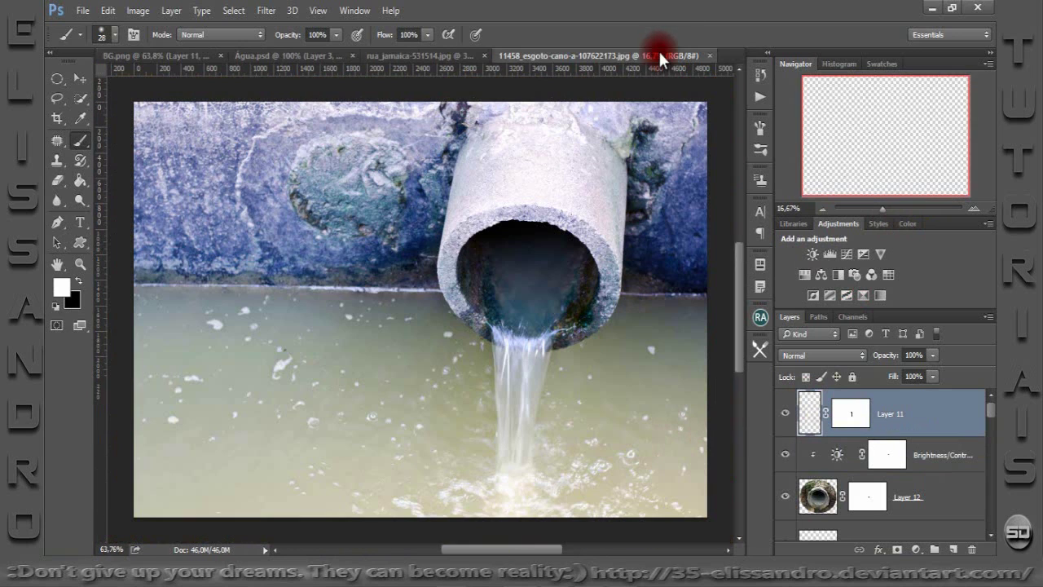
Bring up the water-pipe photo and close the street photo without saving.
left_click_drag(661, 48, 501, 53)
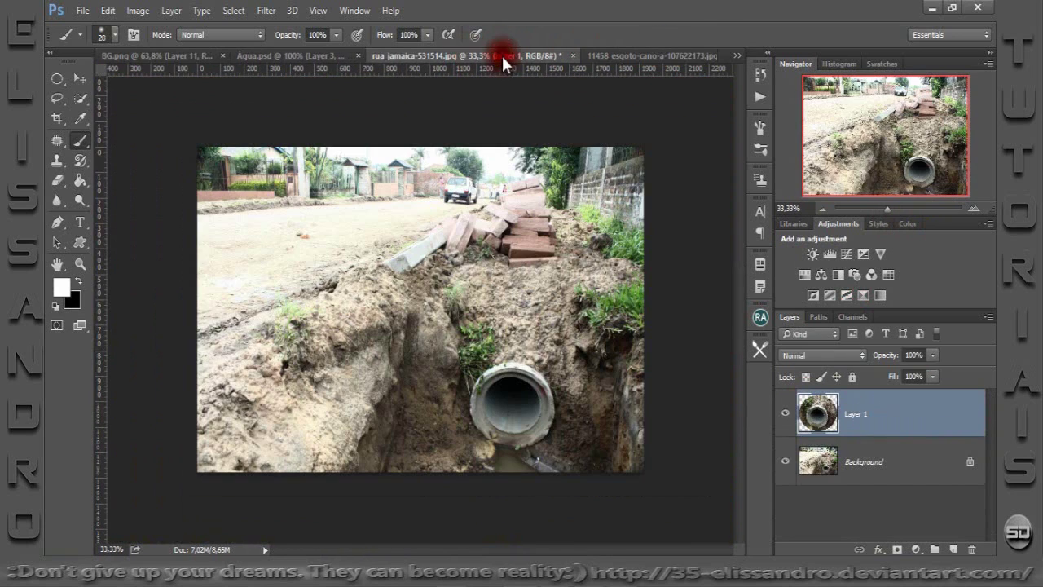
left_click(573, 55)
left_click(516, 219)
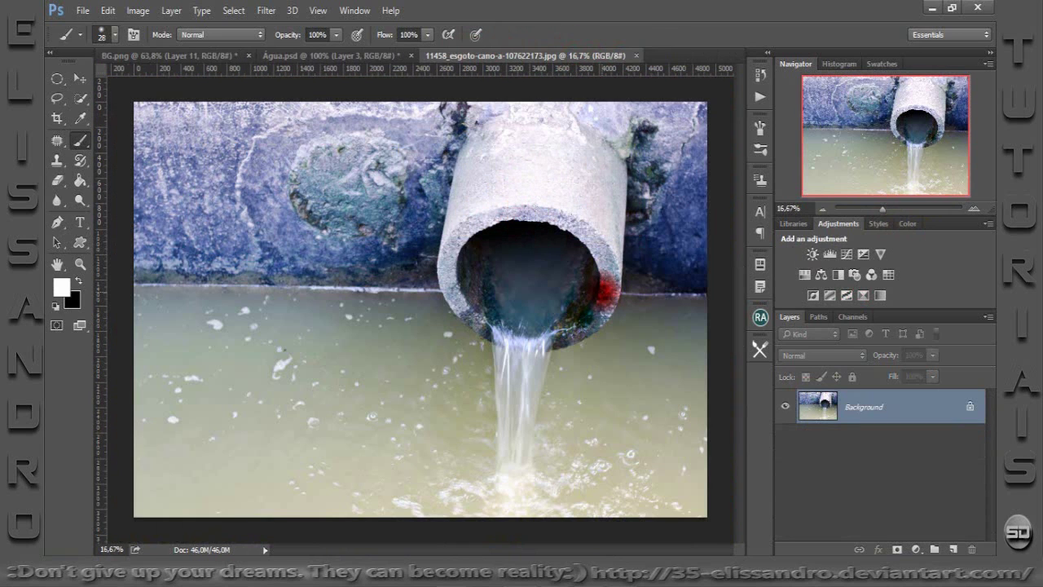
Duplicate the background to Layer 1 and mask it around the pipe mouth and water via Quick Mask.
key("ctrl+j")
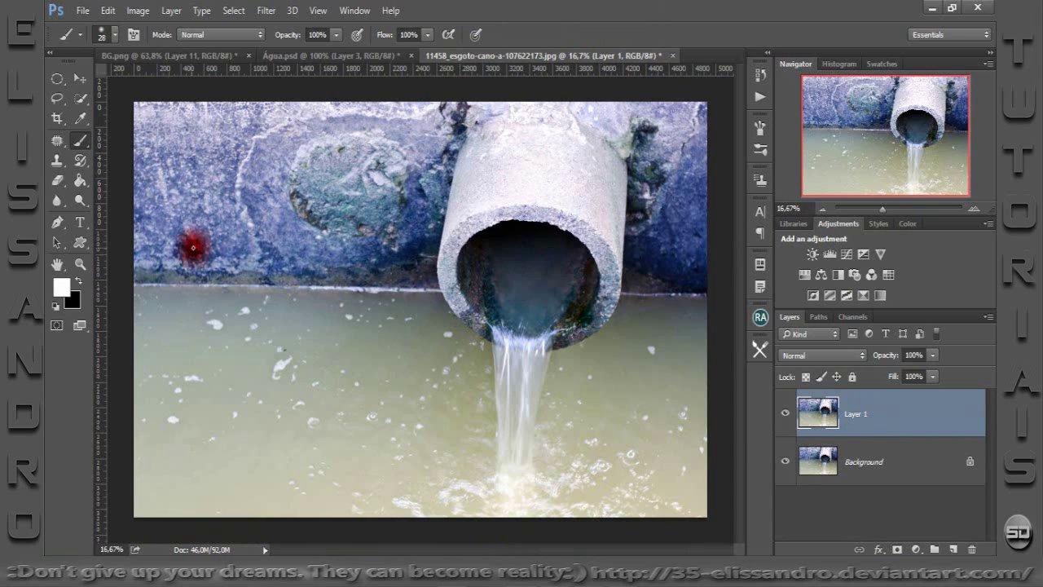
left_click(55, 327)
left_click_drag(275, 276, 288, 278)
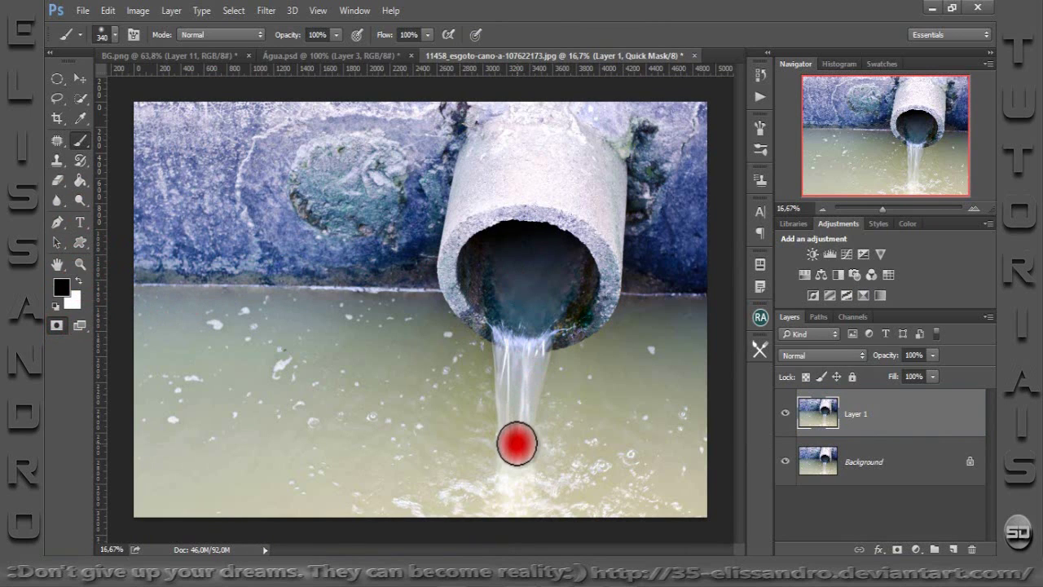
mouse_move(514, 445)
left_mouse_down()
mouse_move(524, 321)
mouse_move(531, 368)
mouse_move(505, 273)
mouse_move(530, 244)
mouse_move(561, 259)
mouse_move(535, 320)
mouse_move(576, 278)
mouse_move(549, 268)
mouse_move(521, 305)
mouse_move(510, 352)
mouse_move(514, 445)
mouse_move(529, 361)
mouse_move(563, 321)
mouse_move(503, 314)
mouse_move(486, 297)
mouse_move(491, 317)
mouse_move(517, 318)
mouse_move(573, 304)
mouse_move(586, 282)
mouse_move(503, 272)
left_mouse_up()
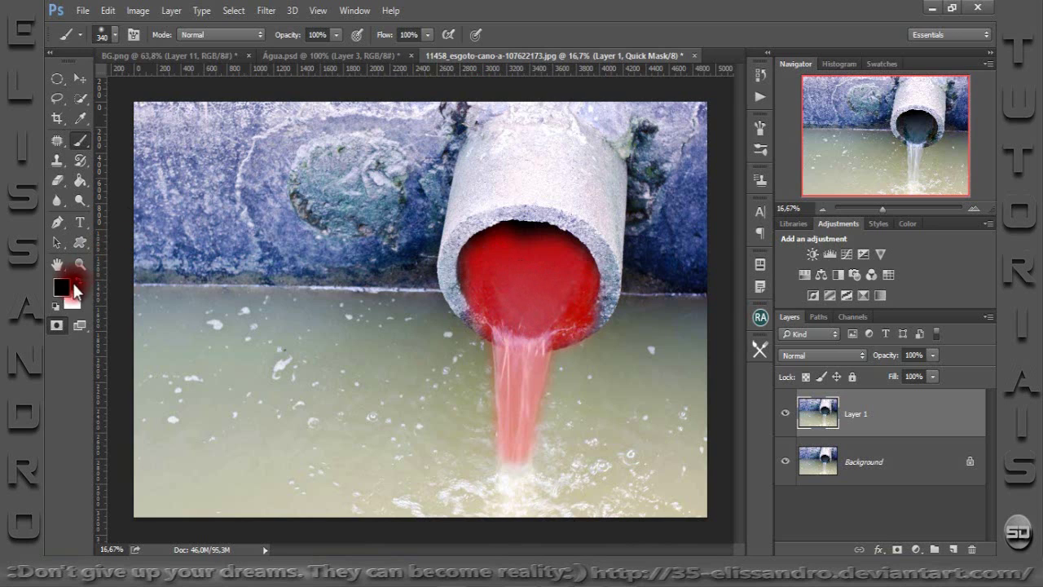
left_click(56, 326)
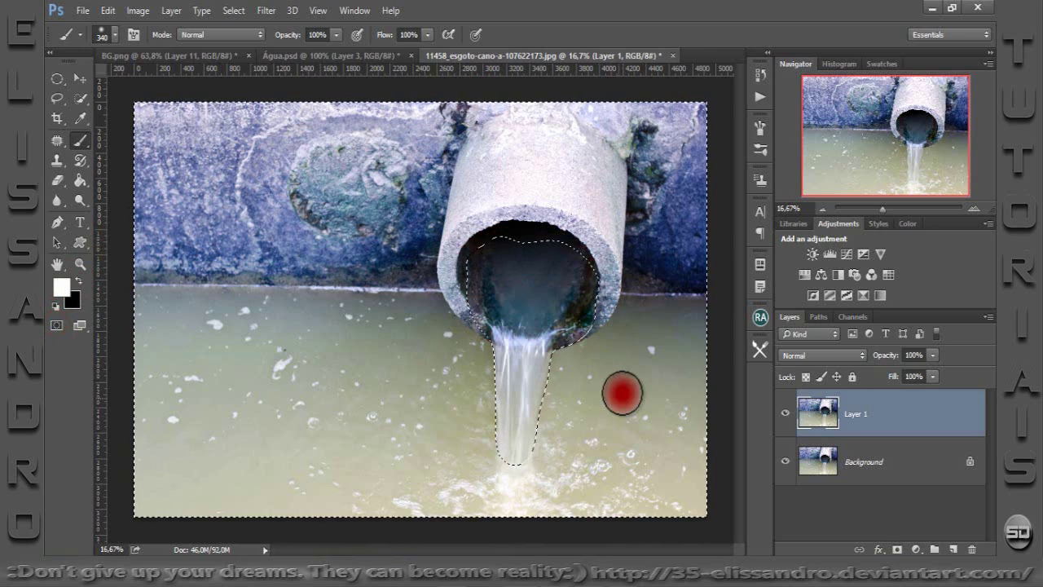
left_click(895, 549)
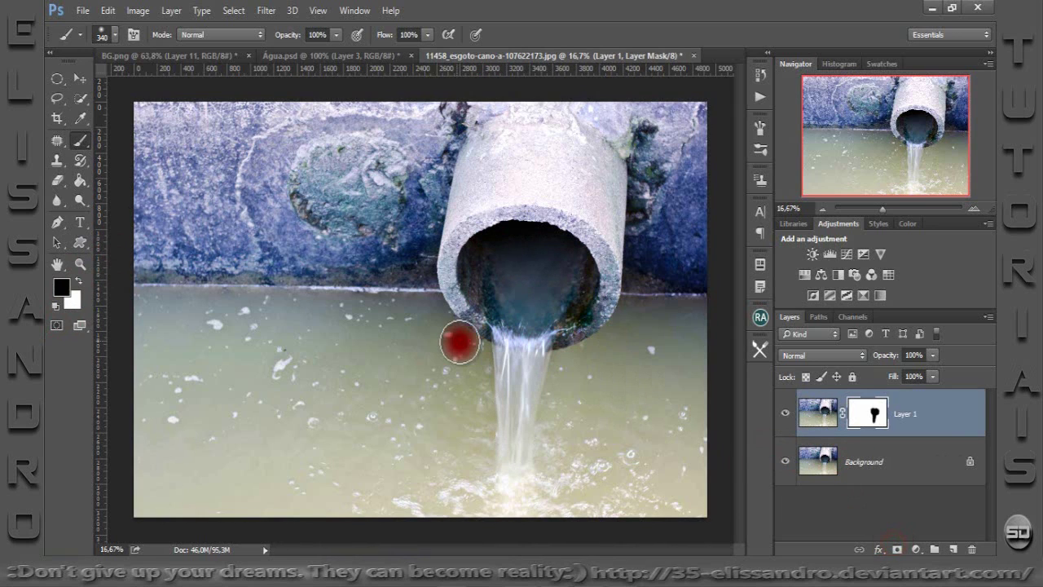
left_click(77, 81)
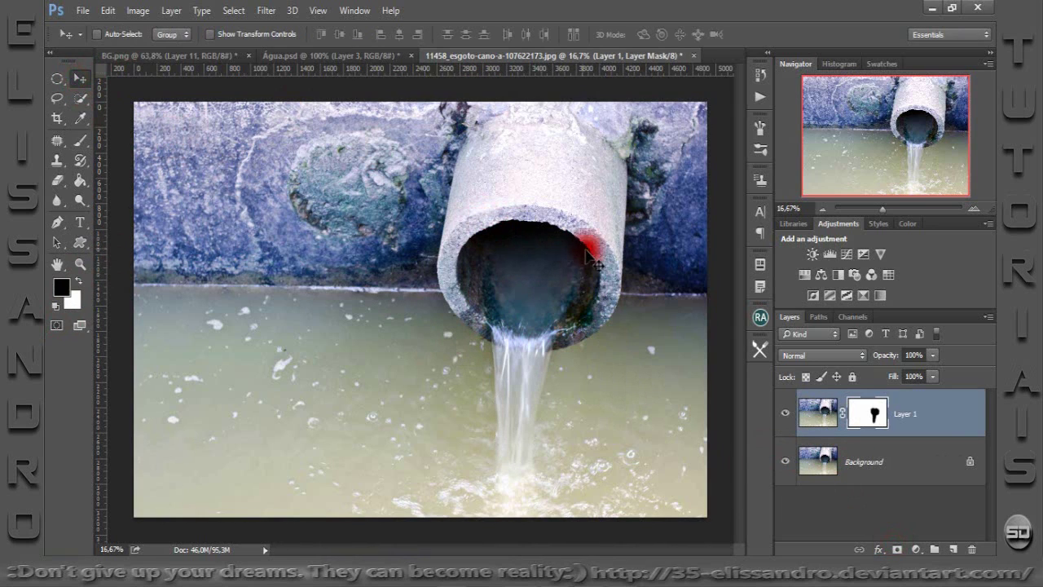
right_click(538, 266)
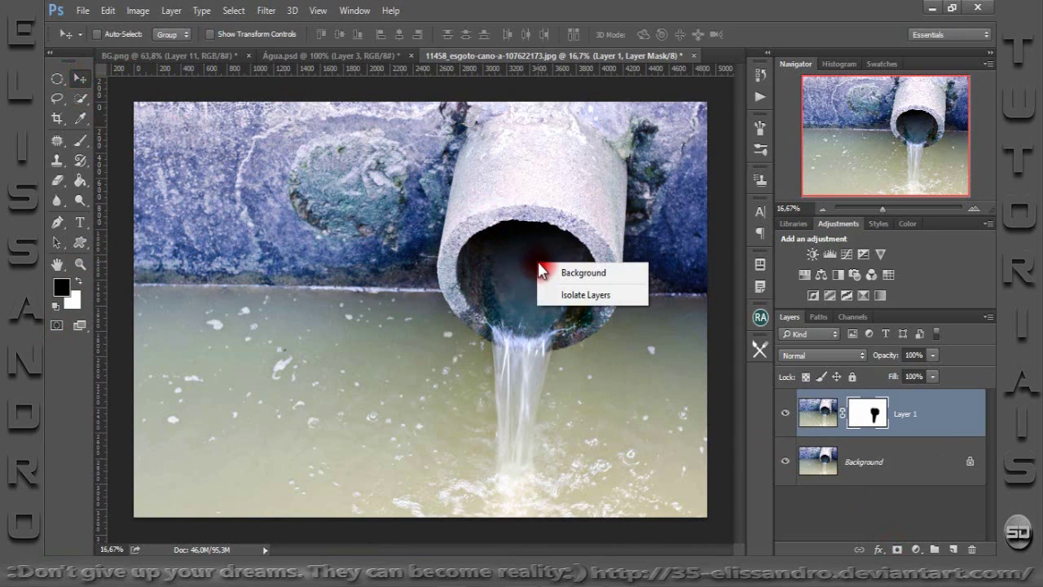
left_click(886, 401)
right_click(901, 420)
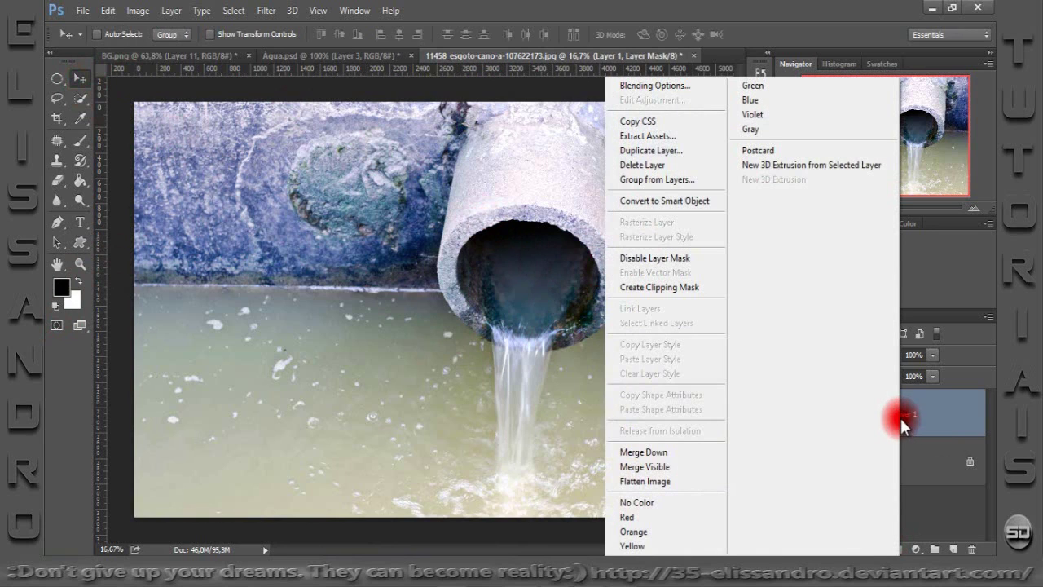
Duplicate Layer 1 into BG.png as Layer 13.
left_click(638, 153)
left_click(581, 227)
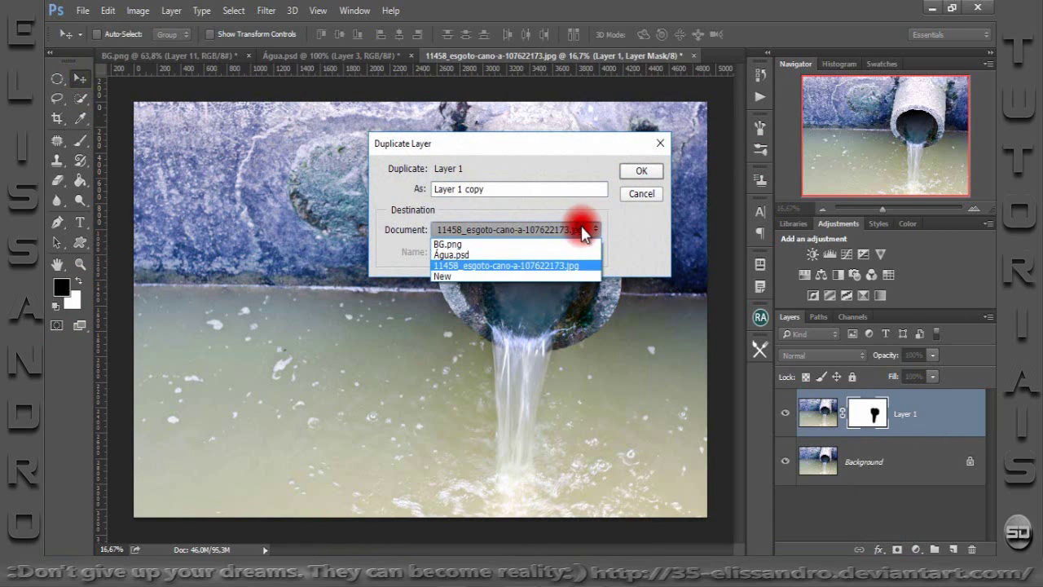
left_click(456, 243)
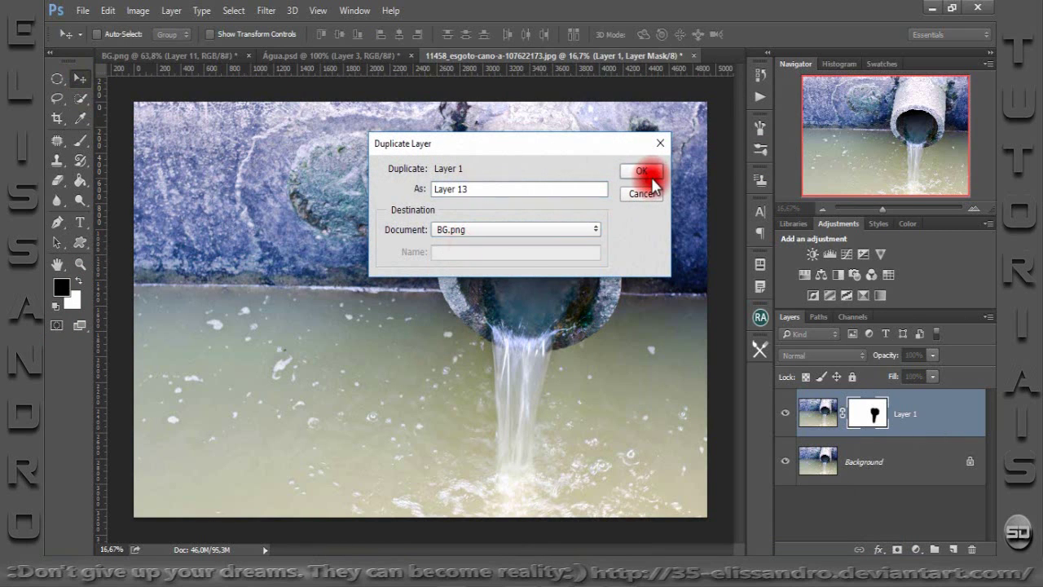
left_click(651, 177)
left_click(179, 57)
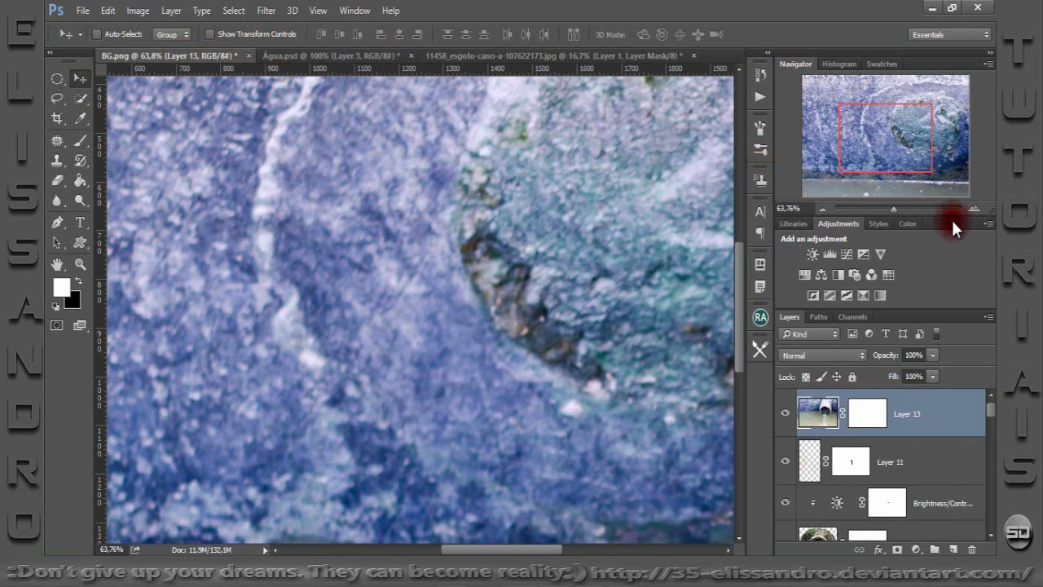
Scale Layer 13 to about 34% with linked proportions over the shell.
left_click_drag(897, 204, 878, 204)
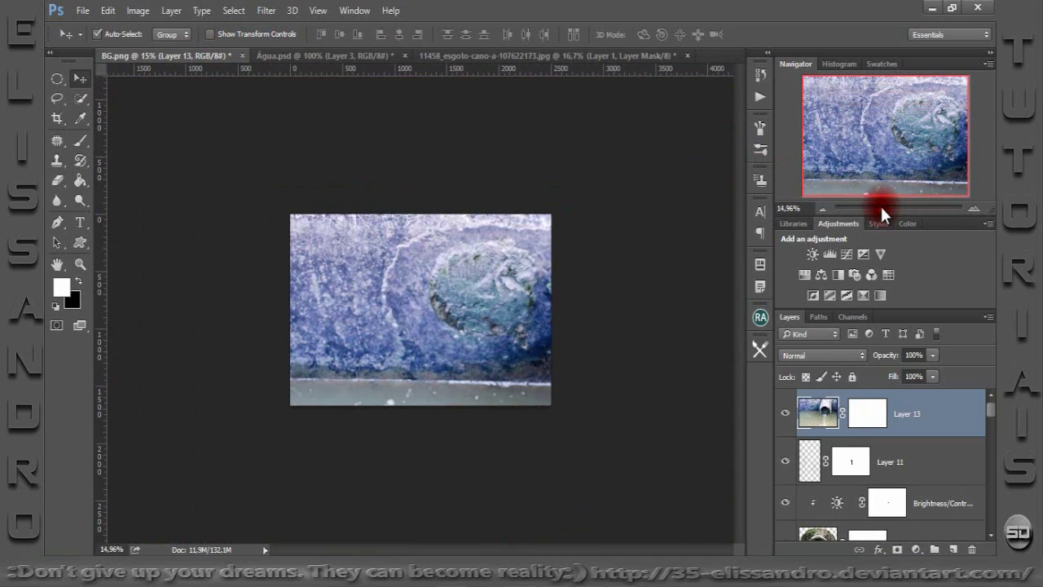
key("ctrl+t")
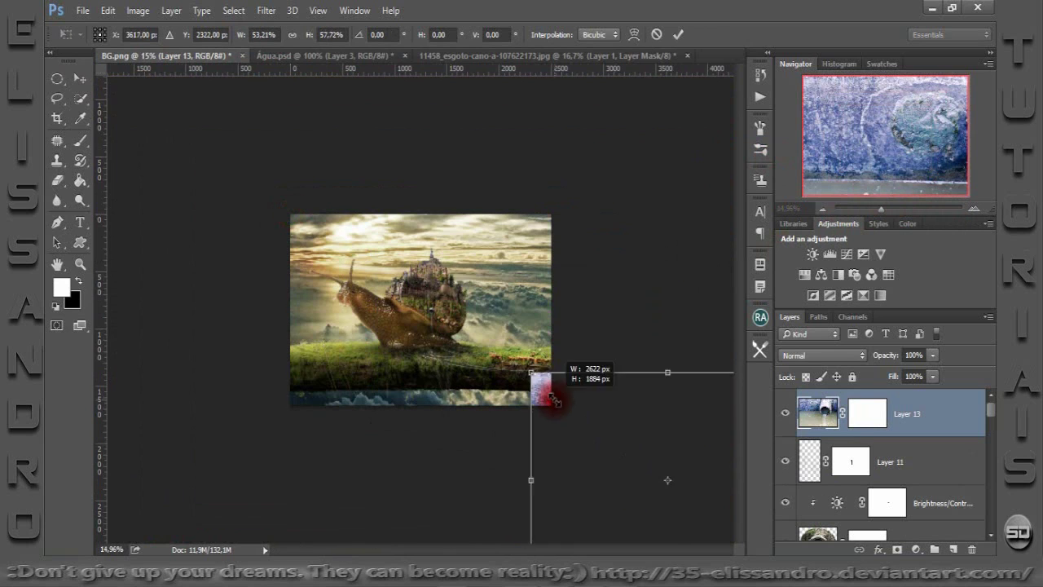
left_click_drag(287, 215, 645, 531)
mouse_move(617, 446)
left_mouse_down()
mouse_move(330, 243)
mouse_move(383, 316)
left_mouse_up()
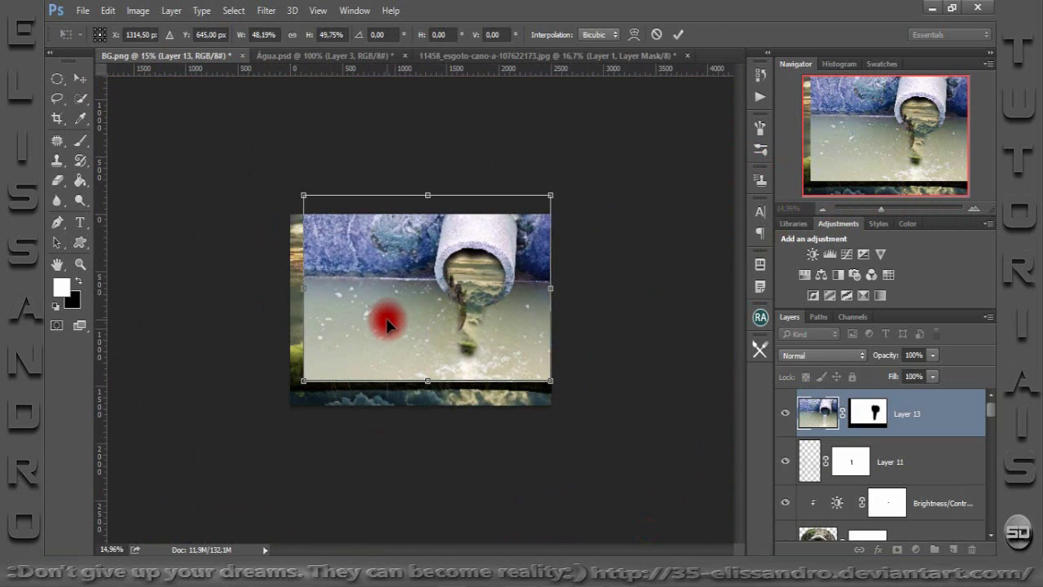
left_click_drag(548, 198, 478, 251)
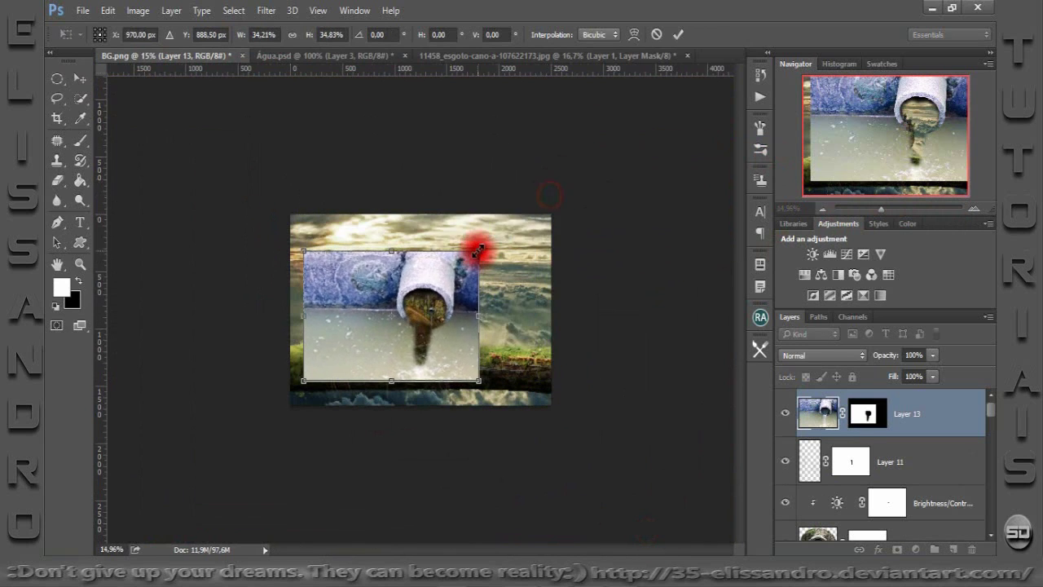
left_click(293, 34)
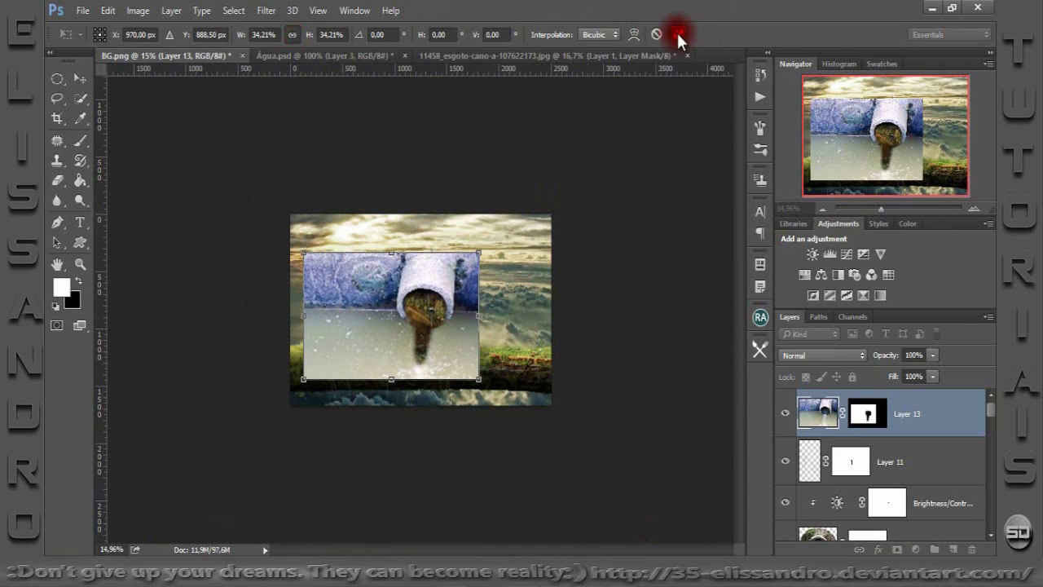
left_click(677, 34)
Invert Layer 13's mask so only the water shows, and zoom to 47%.
left_click(865, 416)
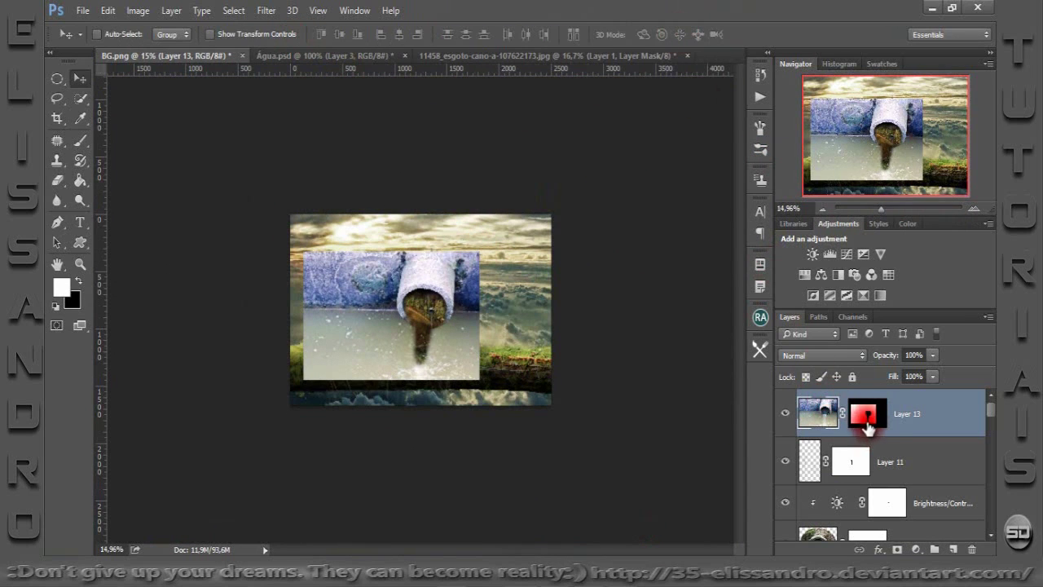
double_click(866, 415)
key("x")
left_click(401, 325)
left_click(325, 353)
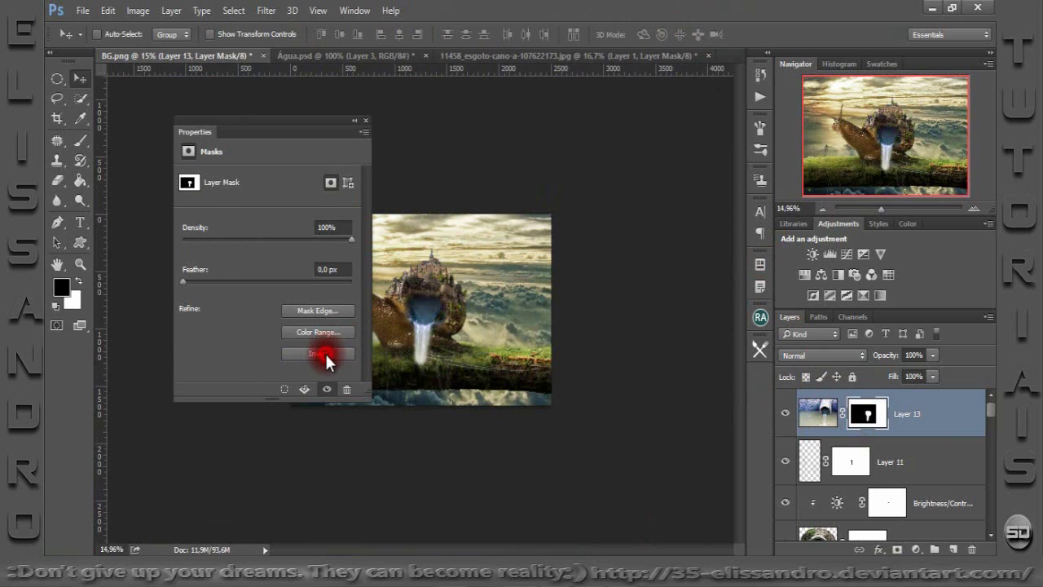
left_click(363, 120)
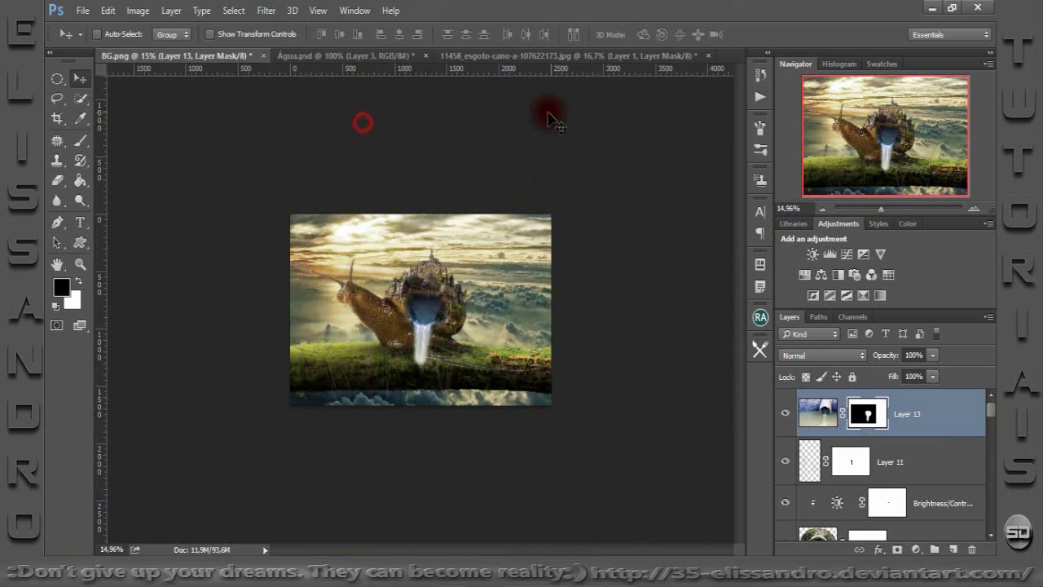
left_click_drag(885, 203, 891, 203)
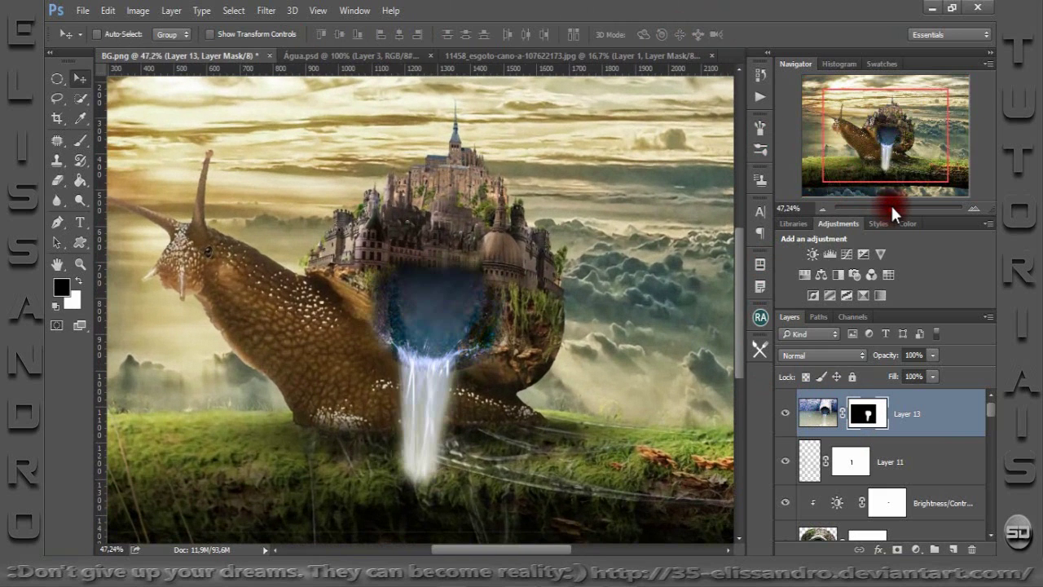
Shrink Layer 13 to pipe size with linked width and height, moving it toward the pipe.
key("ctrl+t")
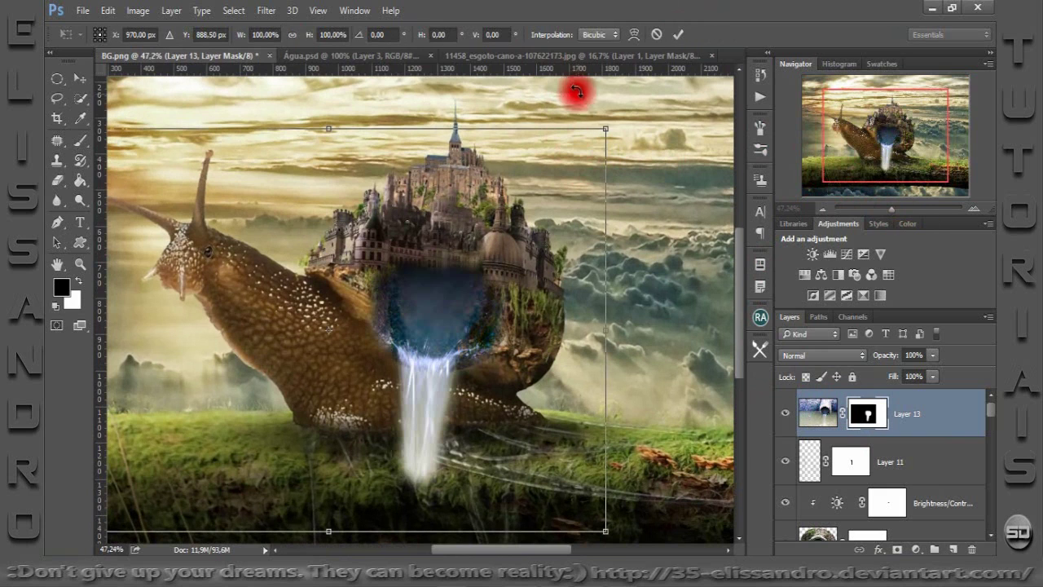
mouse_move(611, 122)
left_mouse_down()
mouse_move(386, 228)
mouse_move(228, 335)
left_mouse_up()
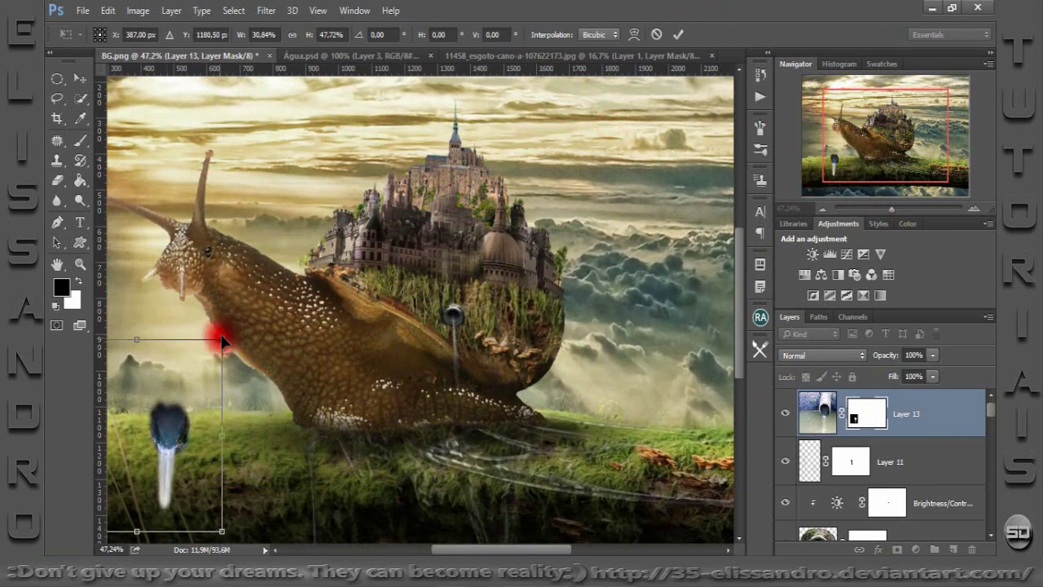
left_click_drag(295, 414, 420, 366)
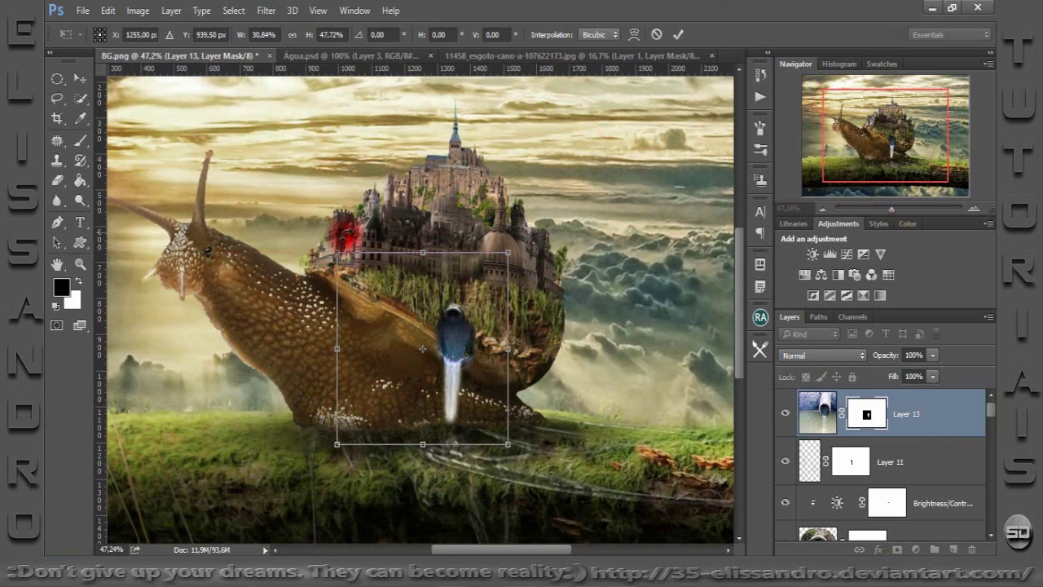
left_click_drag(336, 253, 442, 347)
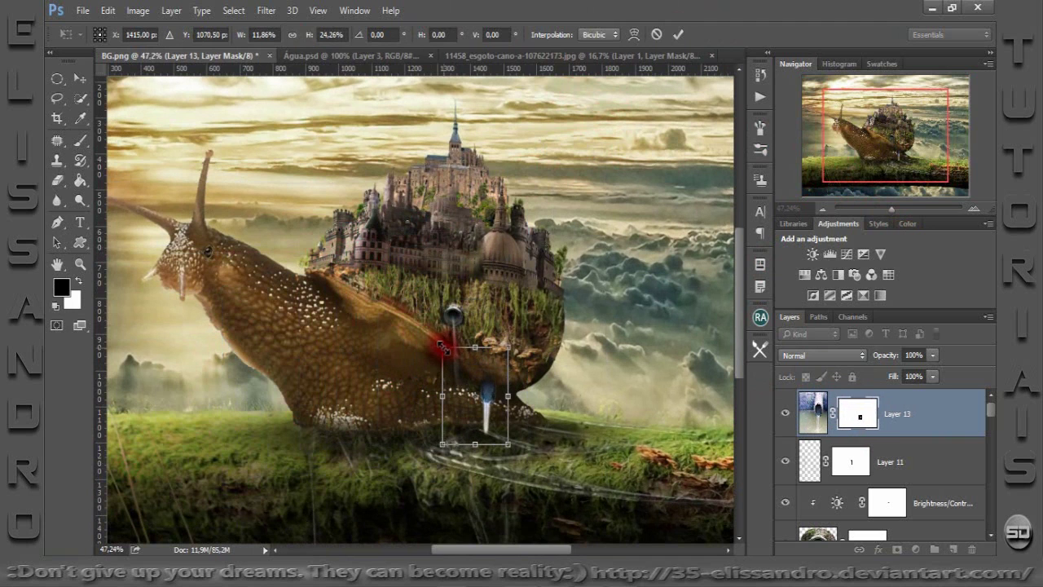
left_click_drag(892, 208, 903, 206)
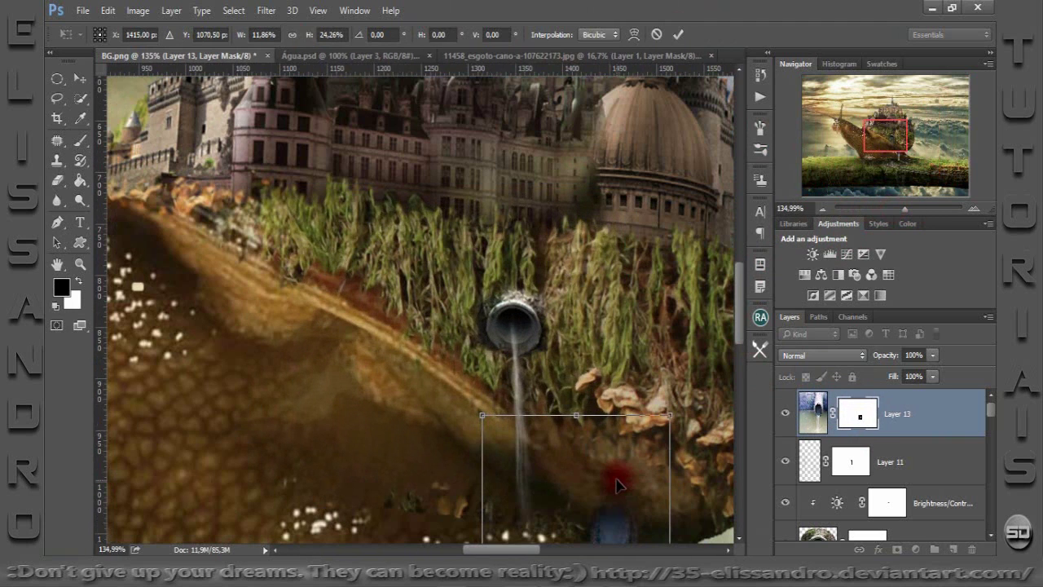
mouse_move(614, 479)
left_mouse_down()
mouse_move(517, 322)
mouse_move(511, 283)
left_mouse_up()
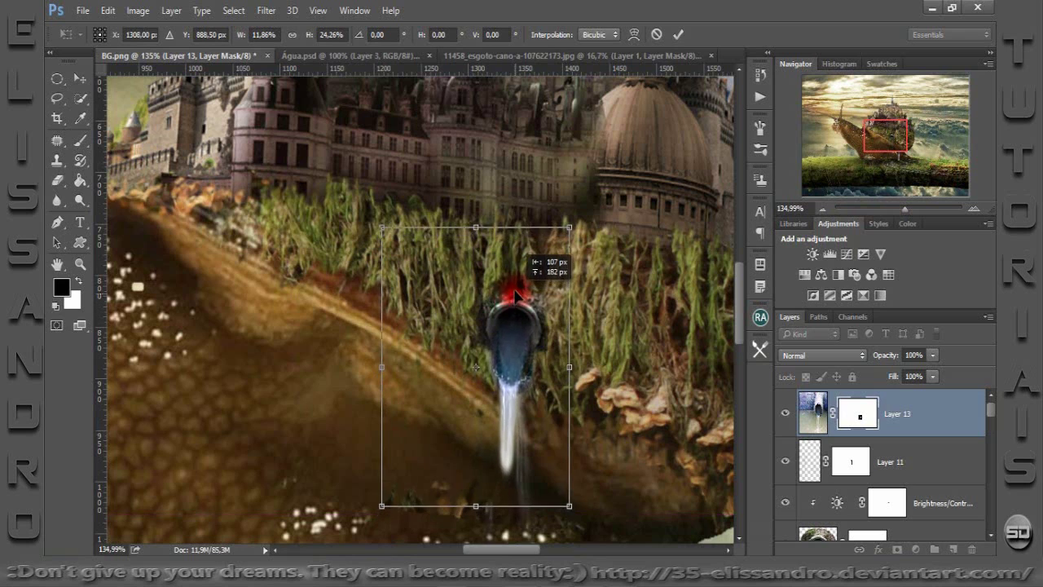
left_click_drag(572, 228, 524, 362)
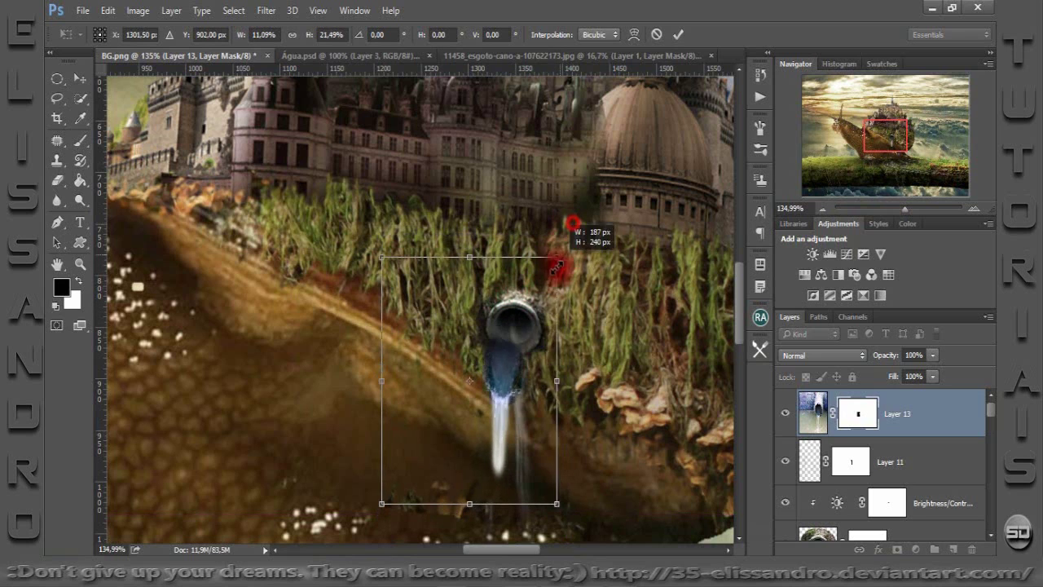
left_click(291, 34)
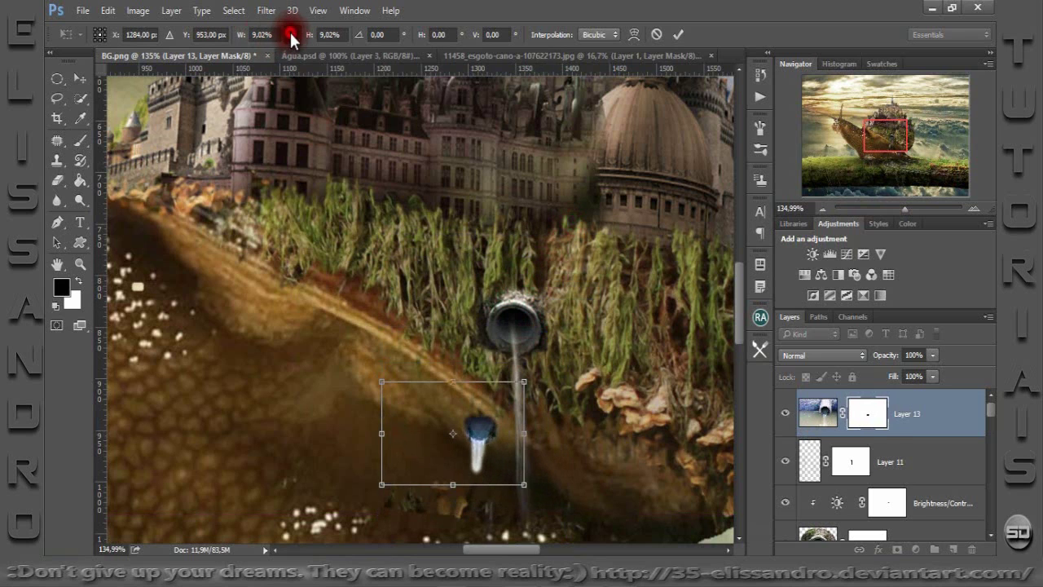
Place the stream on the pipe mouth, tilt it about -4.8°, and warp its lower part.
left_click_drag(906, 208, 912, 208)
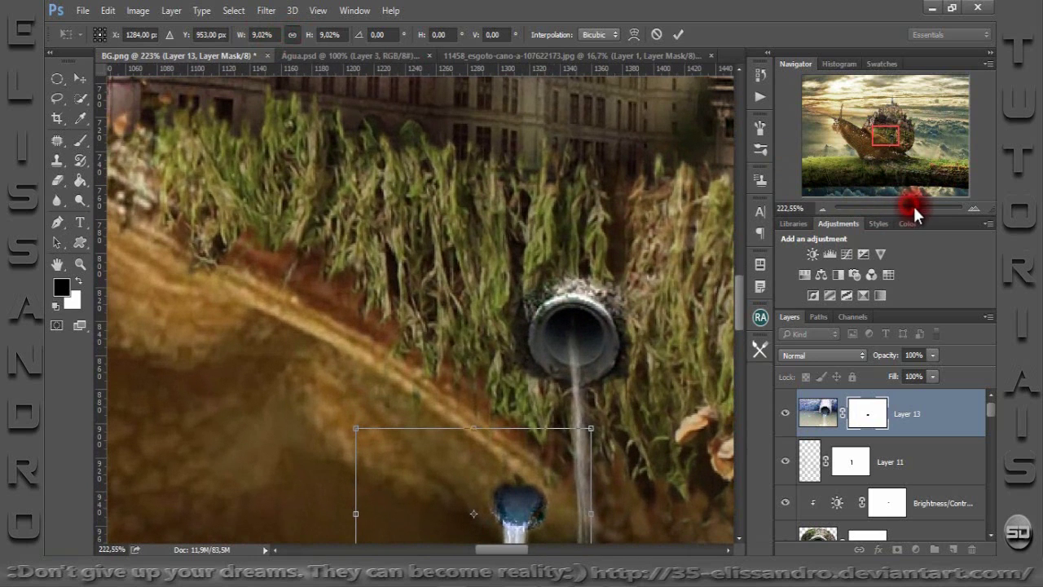
left_click_drag(585, 462, 650, 314)
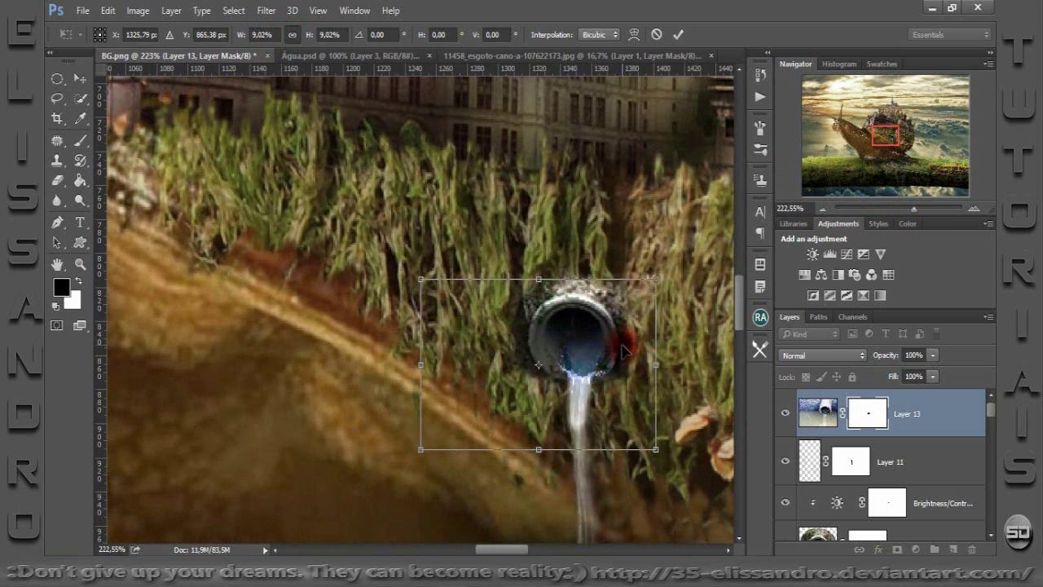
left_click_drag(706, 336, 592, 397)
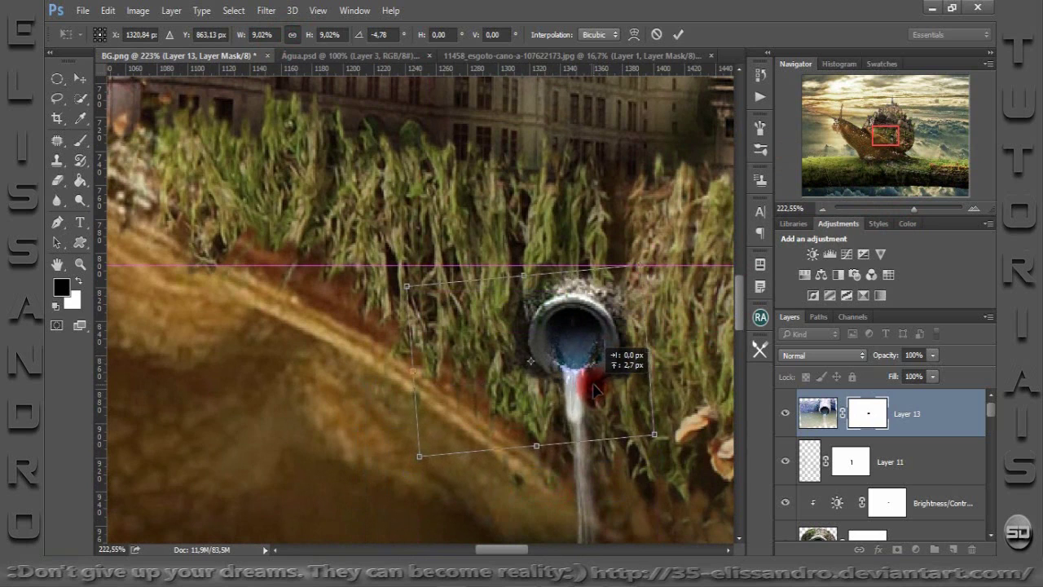
right_click(563, 429)
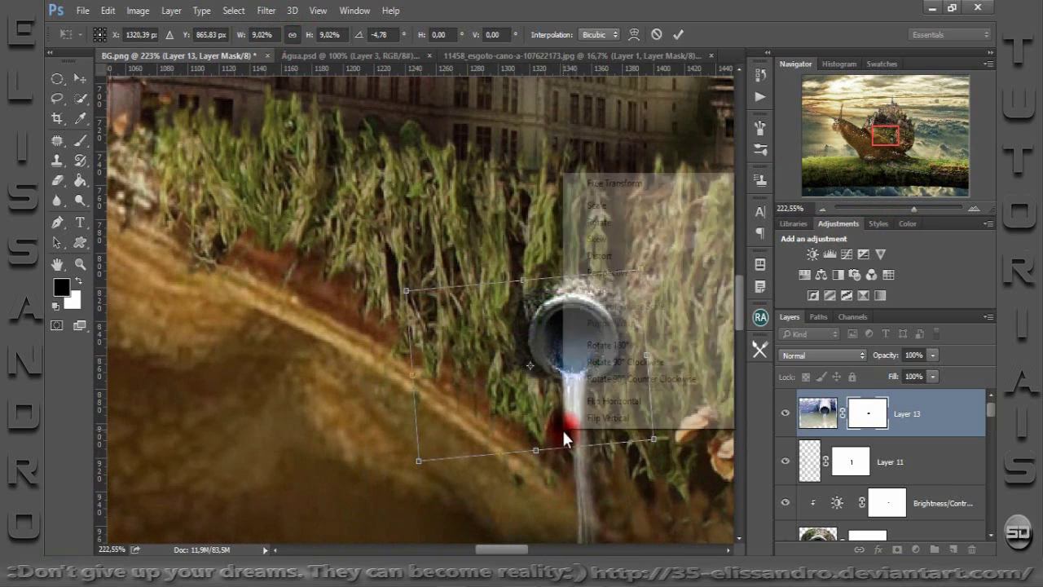
left_click(594, 291)
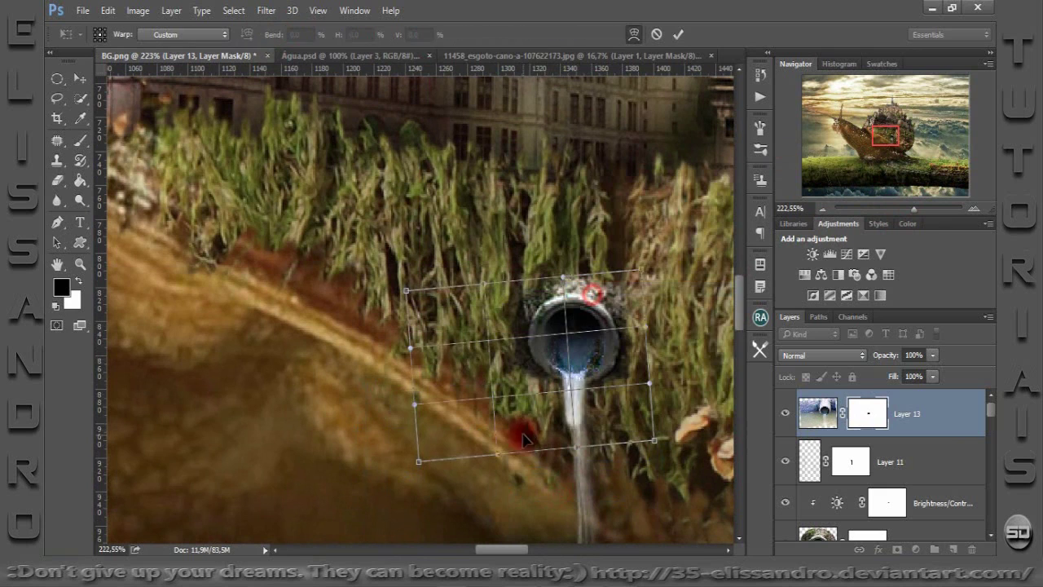
left_click_drag(531, 427, 547, 445)
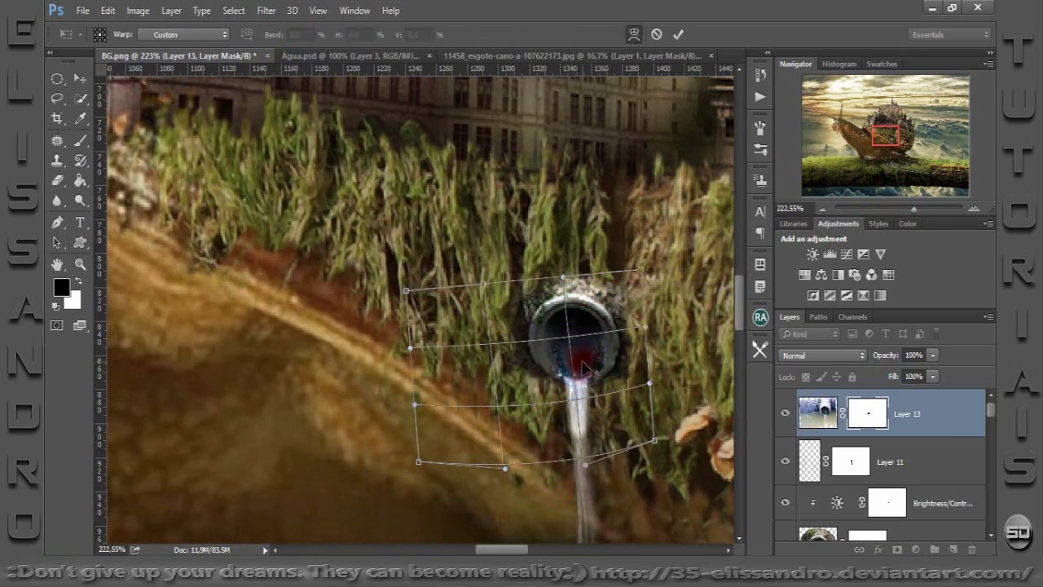
mouse_move(571, 359)
left_mouse_down()
mouse_move(593, 350)
mouse_move(594, 361)
mouse_move(573, 443)
left_mouse_up()
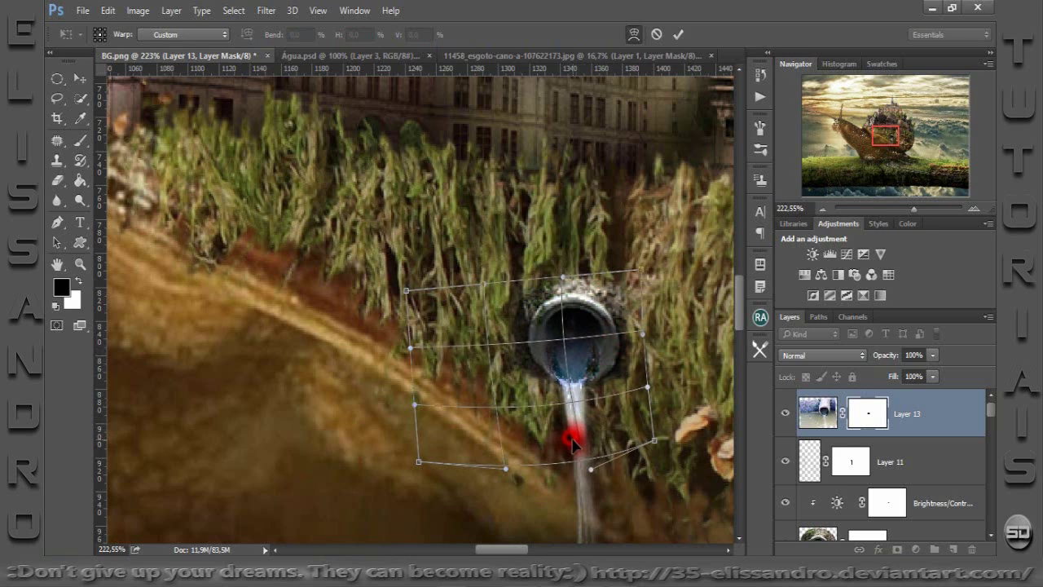
Apply the warp and nudge the water so it starts at the pipe mouth.
left_click(678, 34)
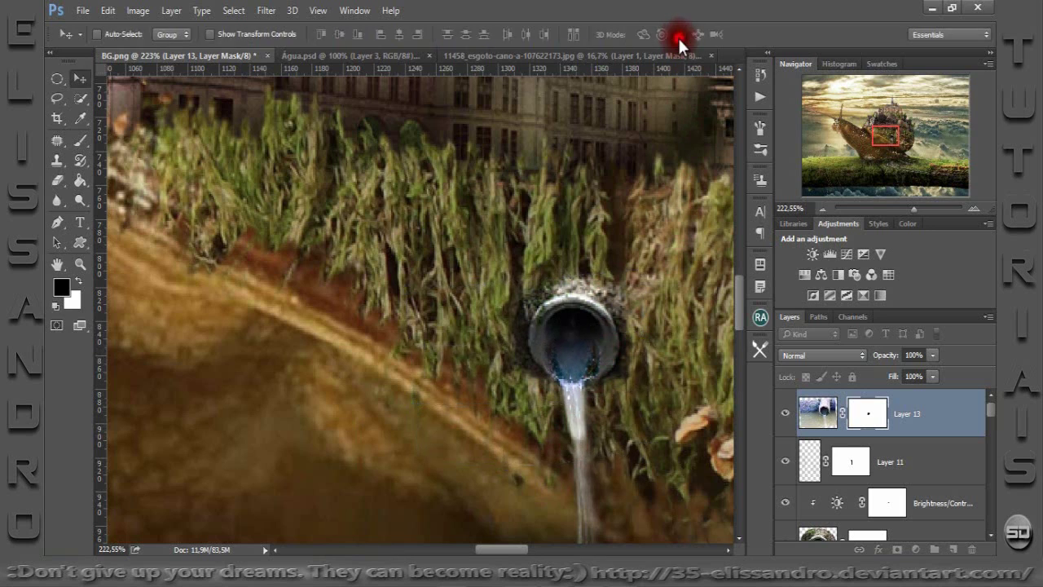
left_click_drag(906, 208, 920, 208)
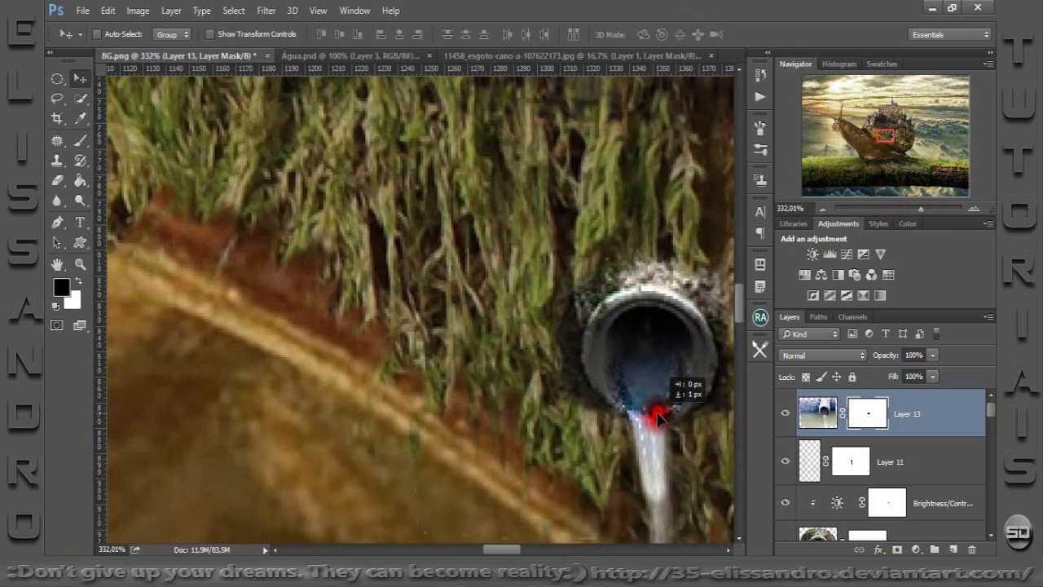
left_click_drag(658, 408, 657, 412)
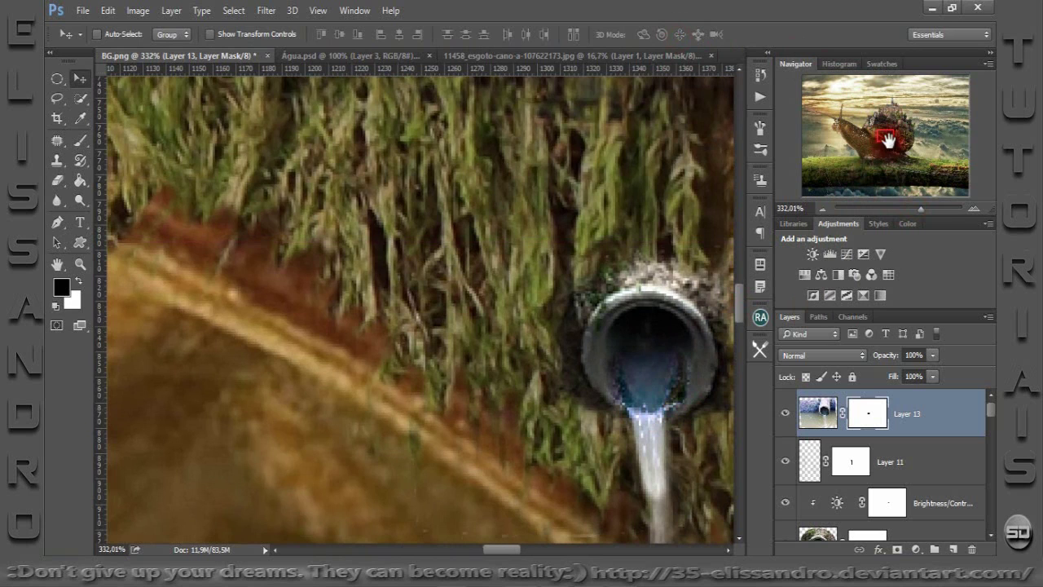
left_click_drag(888, 140, 886, 145)
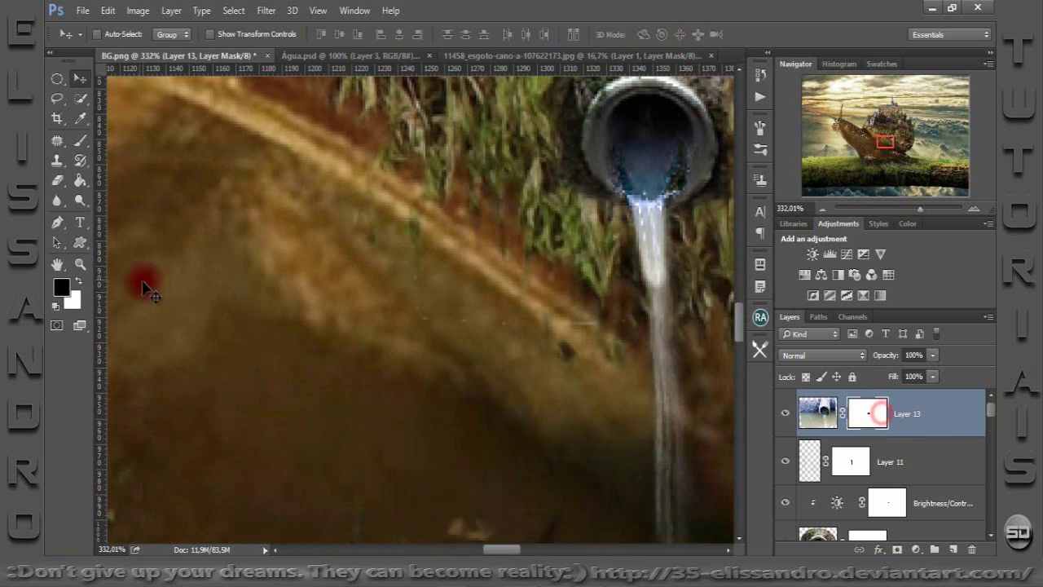
Pick a smaller brush for the water's mask, then toggle Layer 13 to compare the scene.
left_click(79, 141)
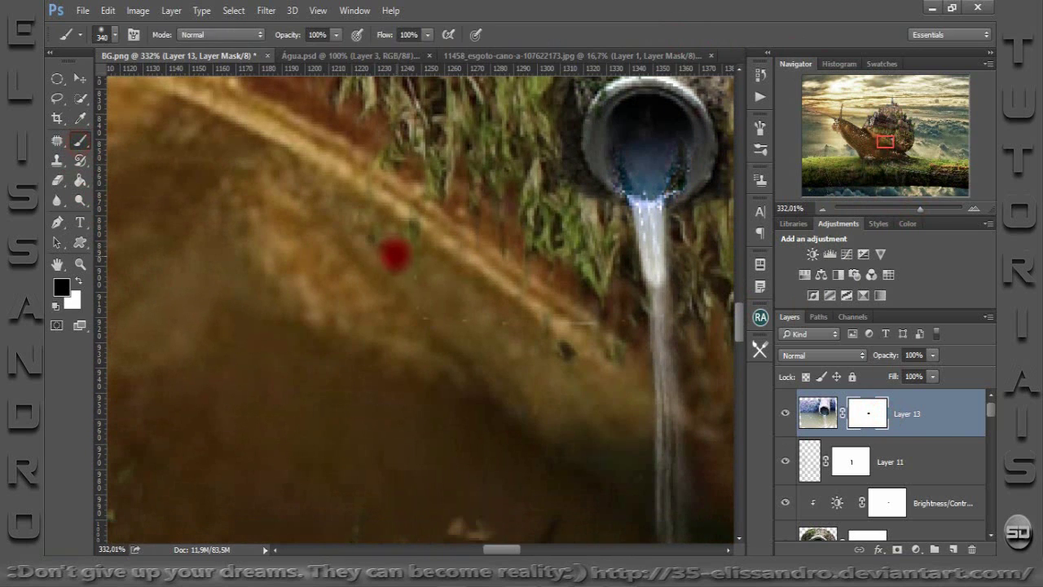
left_click_drag(395, 255, 100, 121)
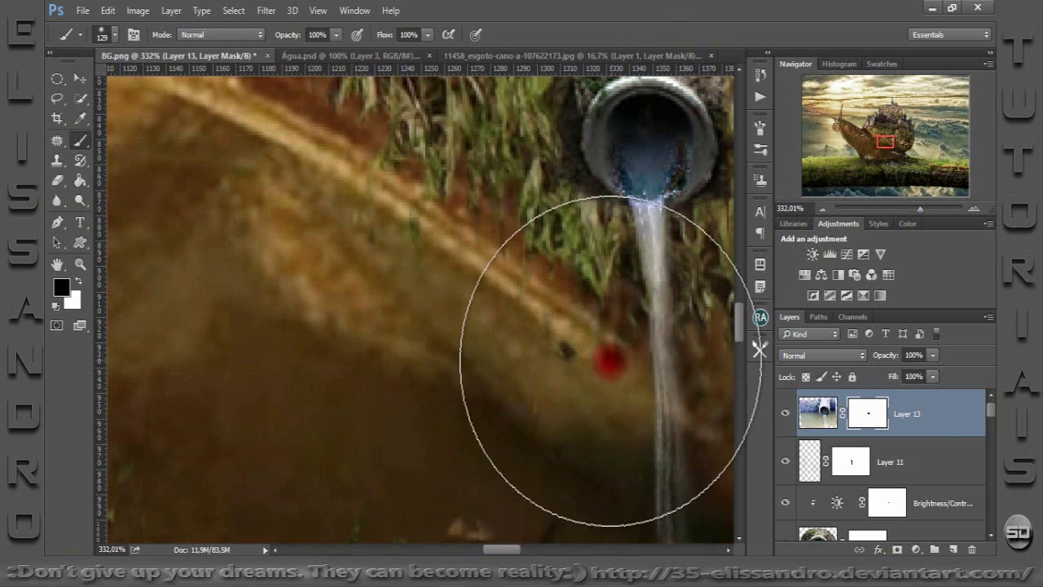
left_click_drag(886, 145, 895, 143)
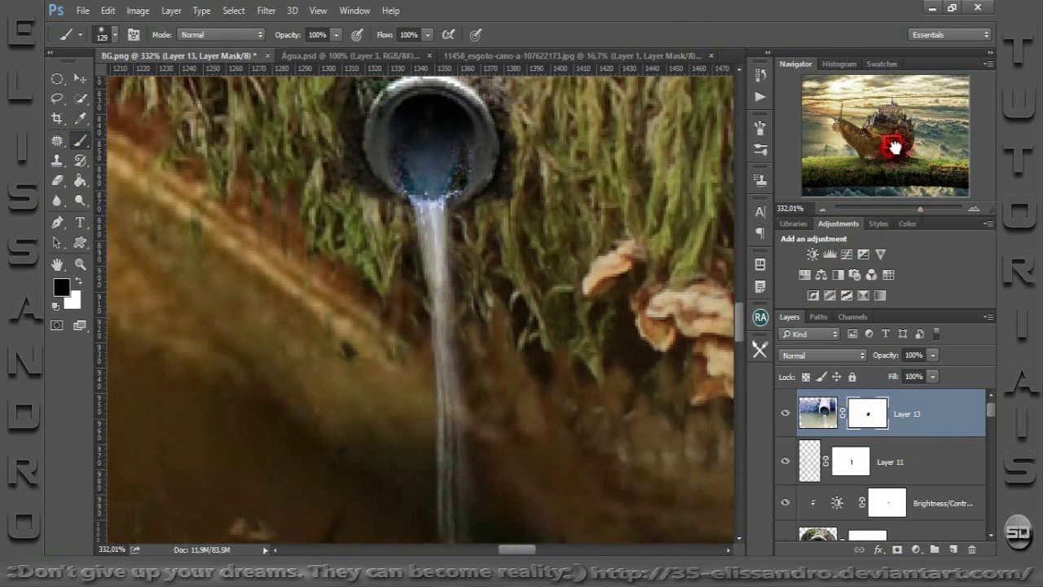
mouse_move(609, 242)
left_mouse_down()
mouse_move(446, 226)
mouse_move(453, 169)
mouse_move(417, 200)
left_mouse_up()
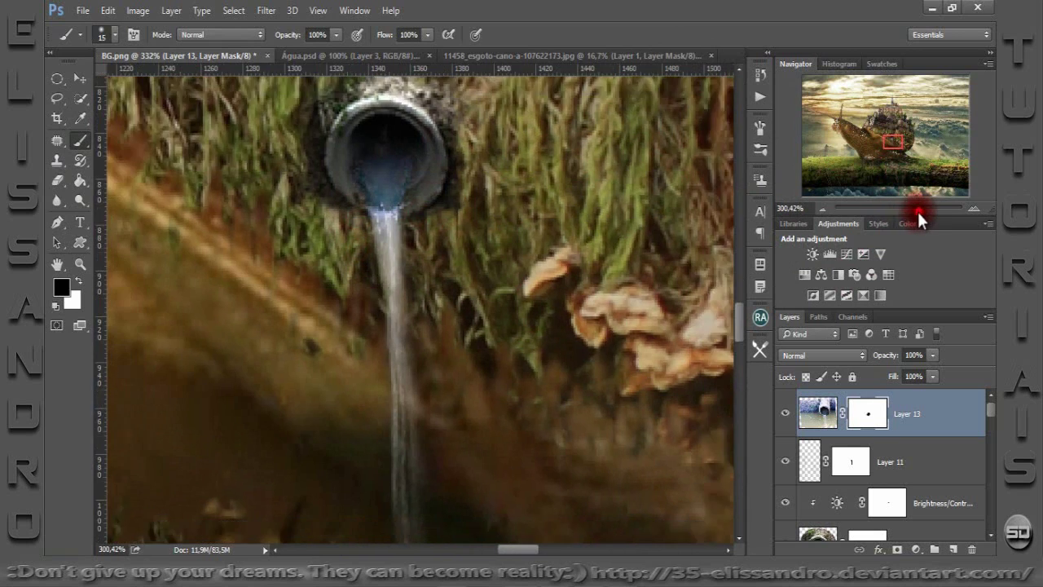
mouse_move(915, 206)
left_mouse_down()
mouse_move(892, 211)
mouse_move(926, 208)
left_mouse_up()
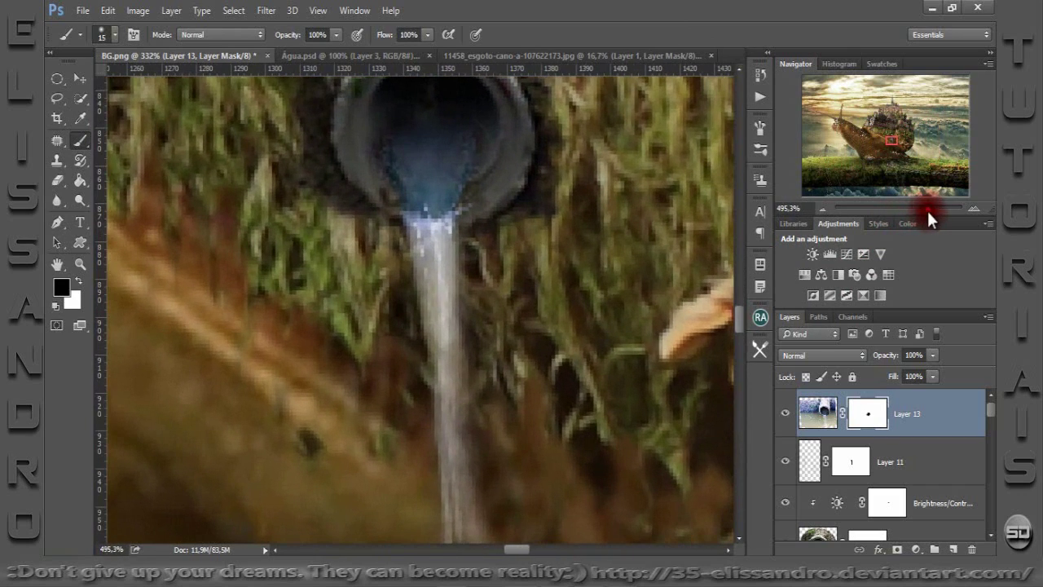
left_click(785, 414)
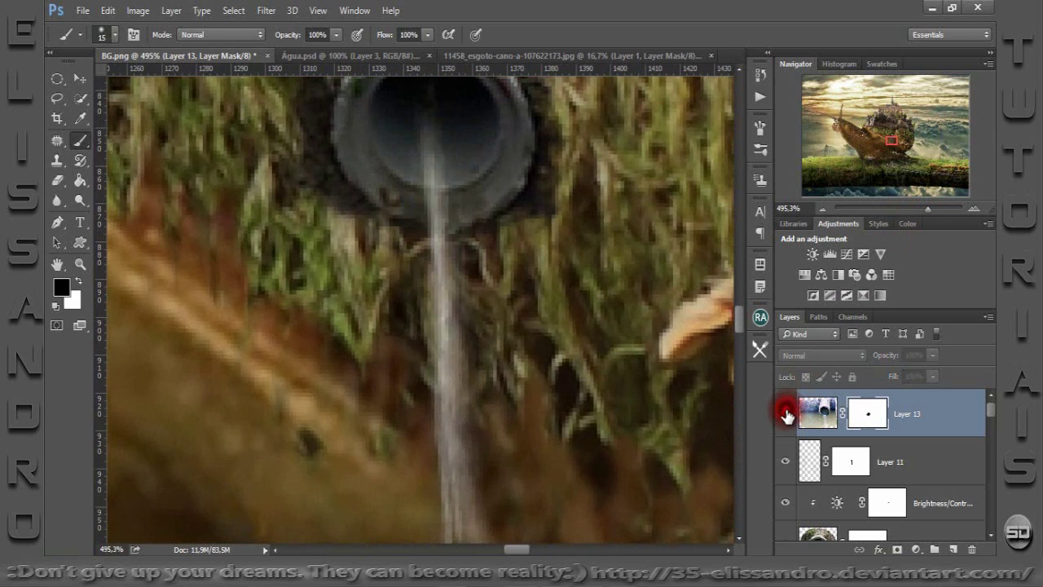
left_click(785, 414)
left_click(920, 418)
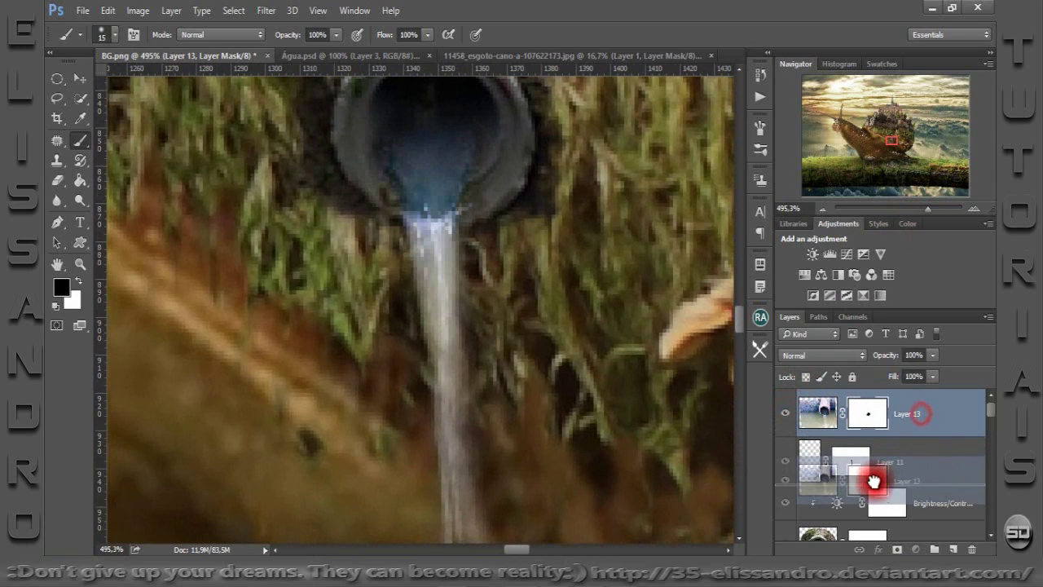
Move the water layer below Layer 11 and nudge it up into the pipe.
left_click_drag(919, 418, 873, 479)
key("x")
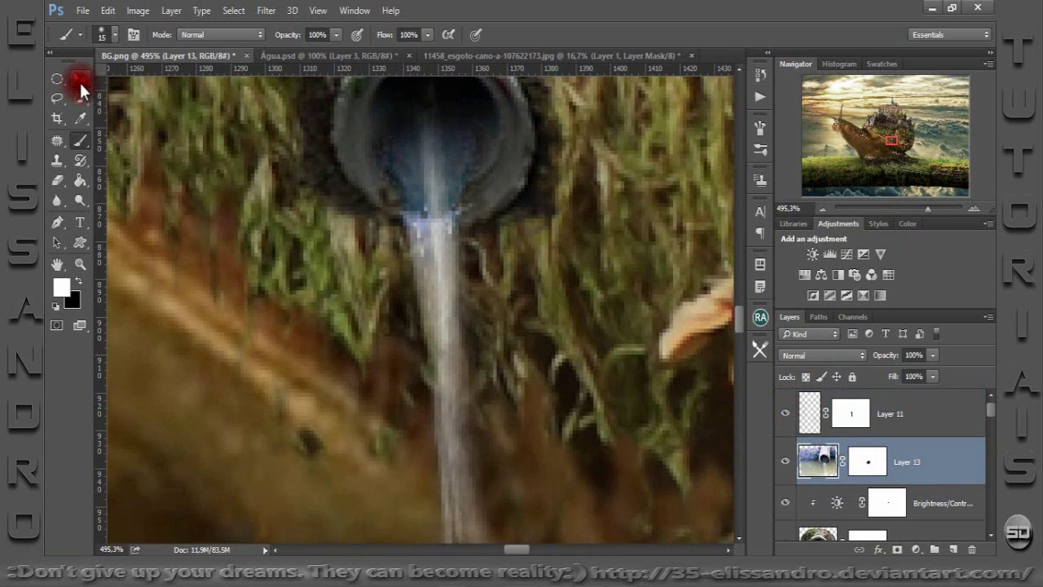
left_click(80, 78)
left_click_drag(433, 198, 447, 184)
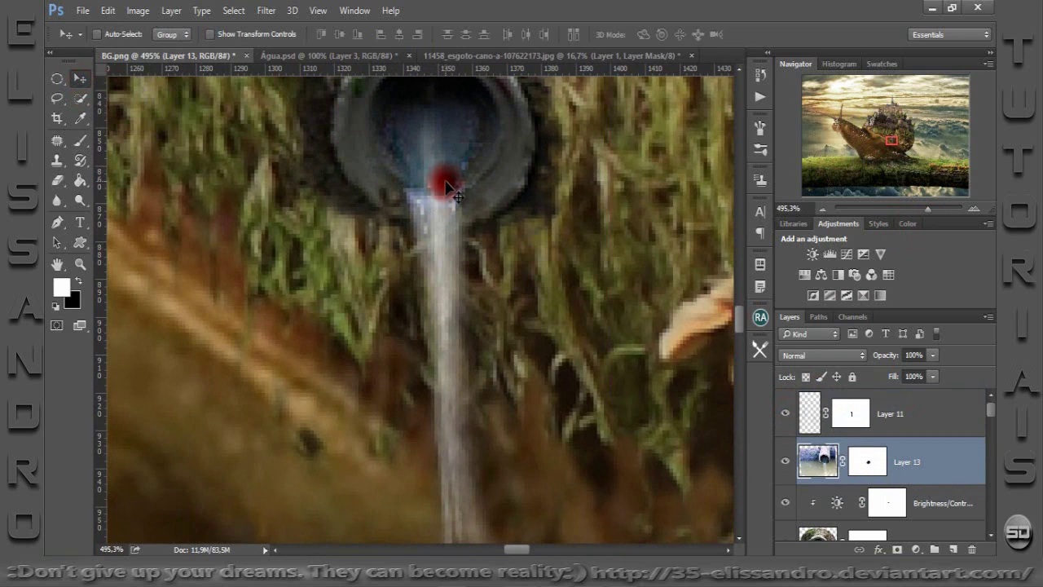
Show Layer 11 and blend its water into the pipe opening with a low-opacity mask brush.
left_click(785, 414)
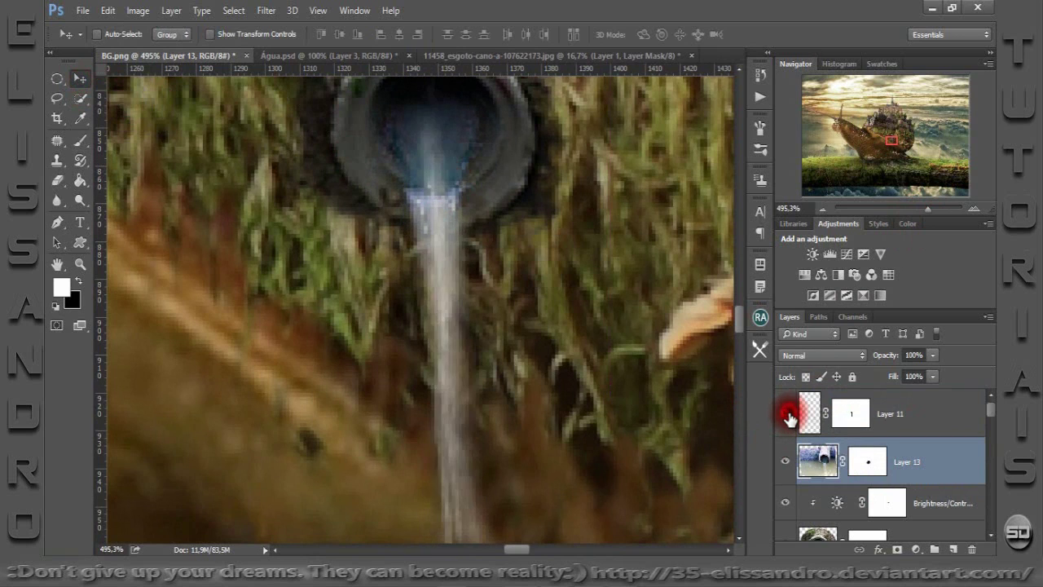
left_click(851, 414)
left_click(231, 236)
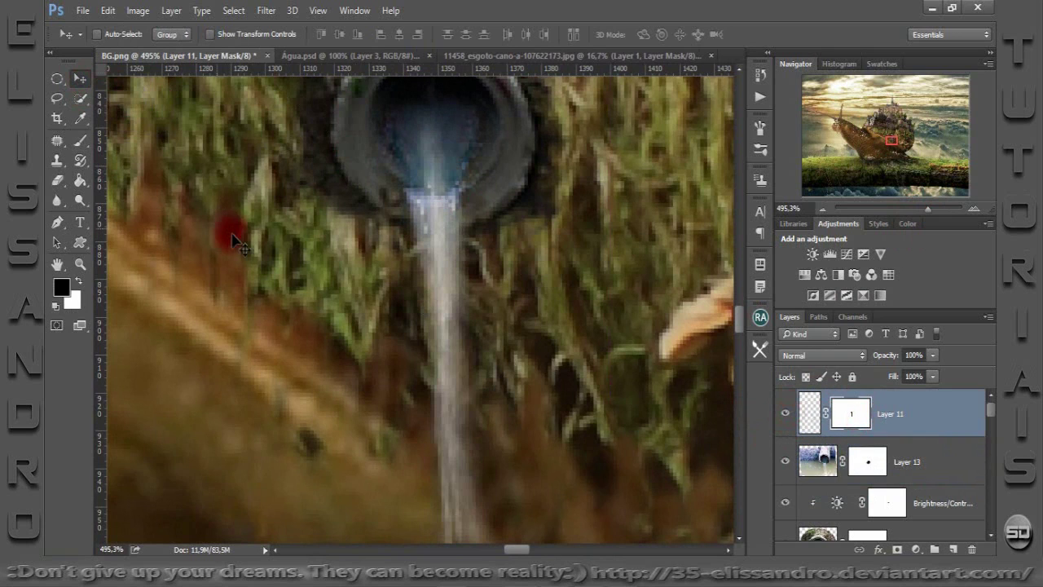
left_click(86, 140)
left_click_drag(385, 36, 277, 37)
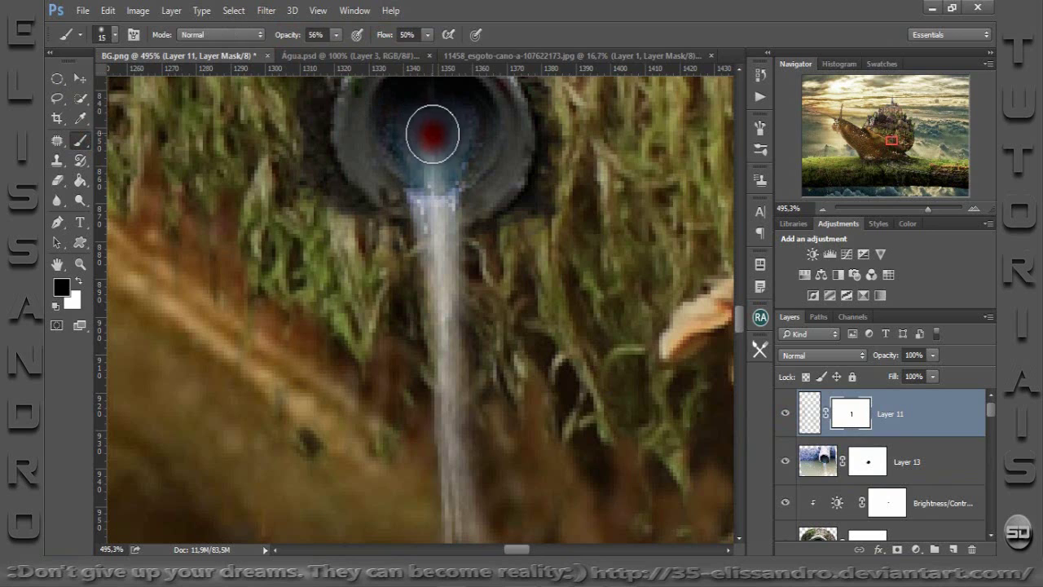
left_click_drag(430, 149, 429, 174)
mouse_move(431, 116)
left_mouse_down()
mouse_move(449, 93)
mouse_move(439, 98)
left_mouse_up()
left_click_drag(385, 171, 400, 175)
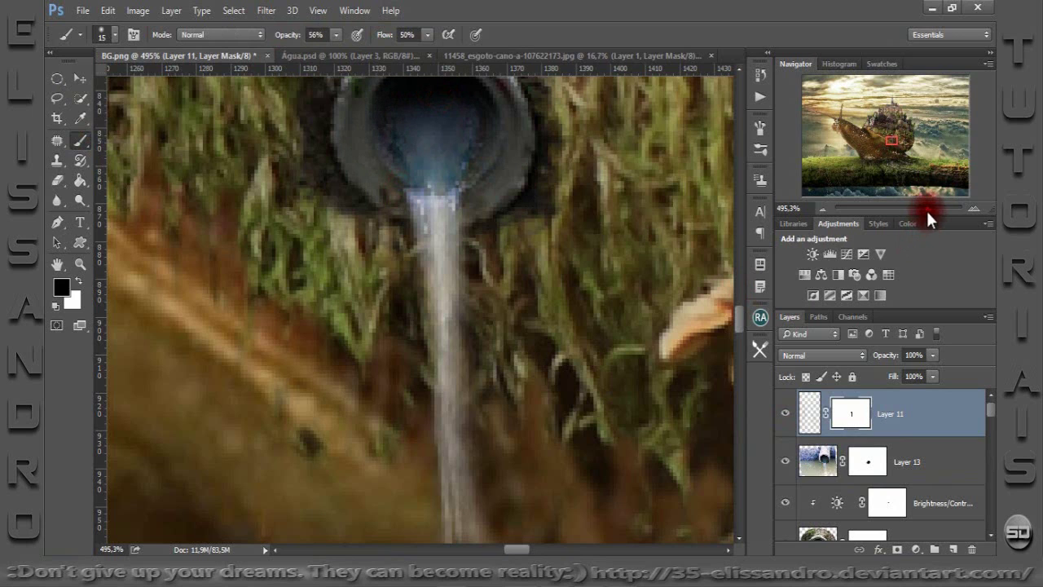
Add a new empty Layer 14 above Layer 11 and set white as the painting colour.
left_click_drag(926, 208, 896, 211)
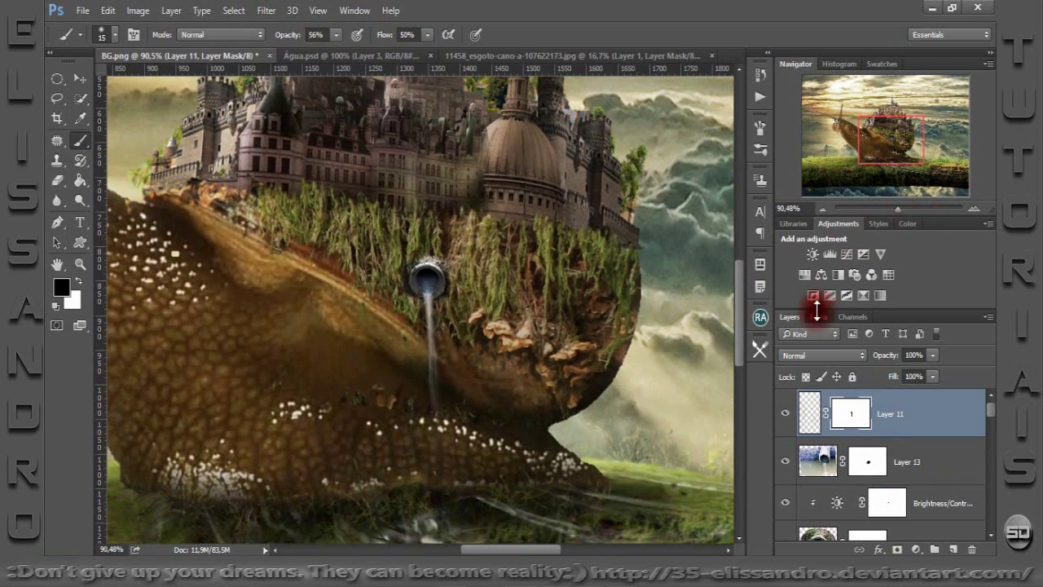
left_click(953, 549)
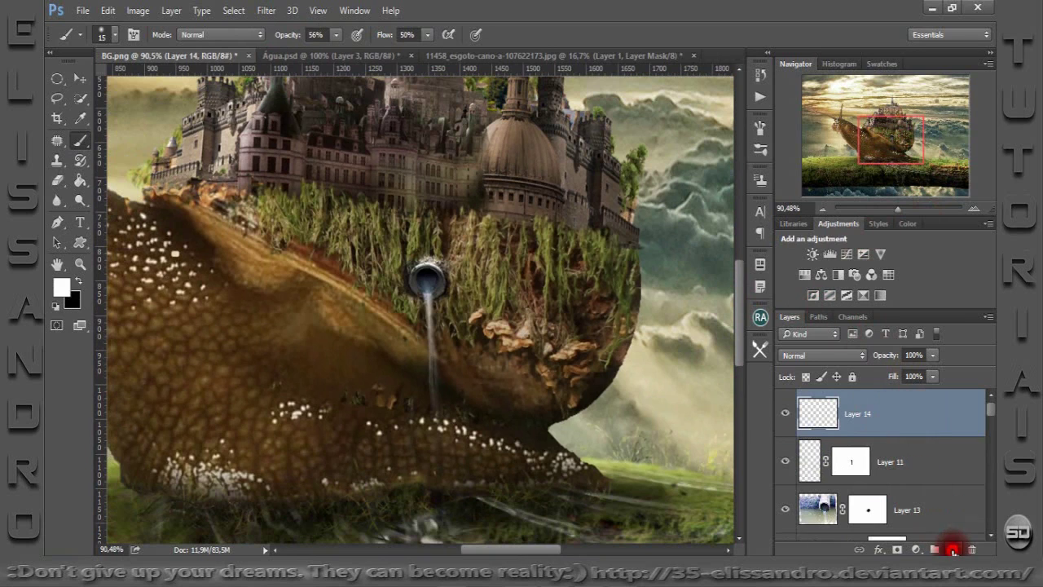
key("x")
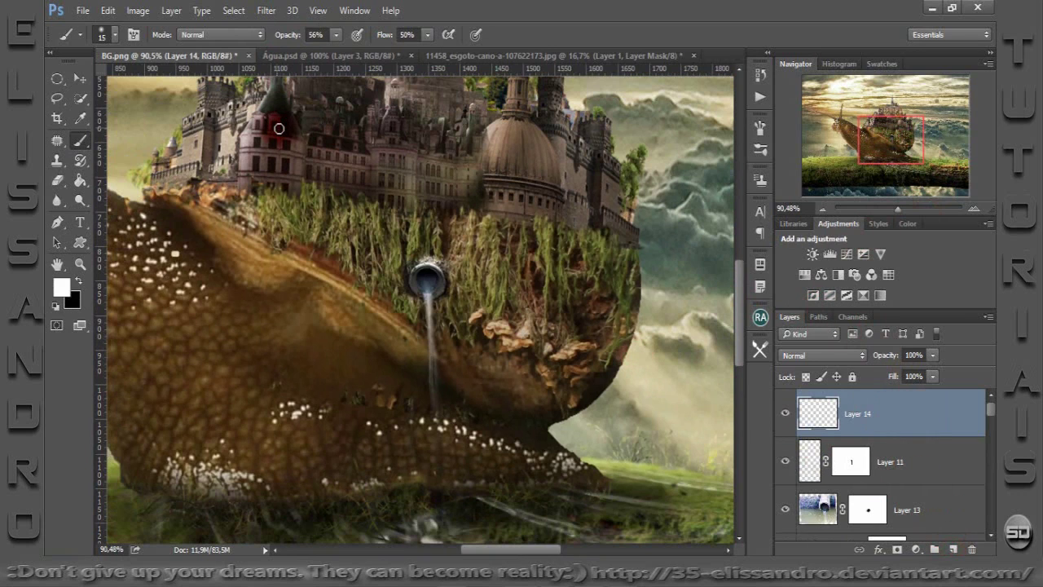
Reset the brush presets to the default brush set.
right_click(279, 128)
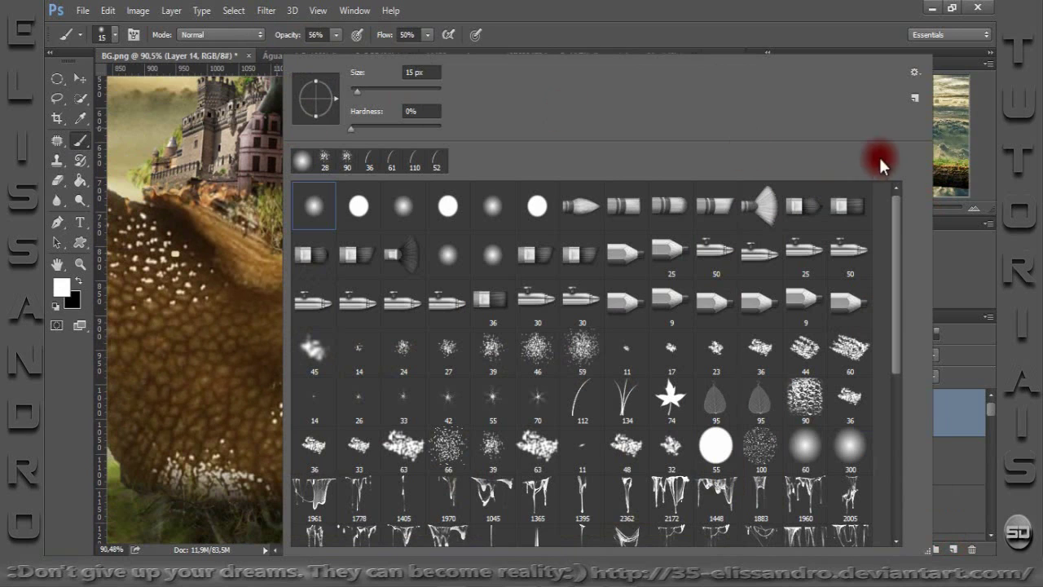
left_click(914, 71)
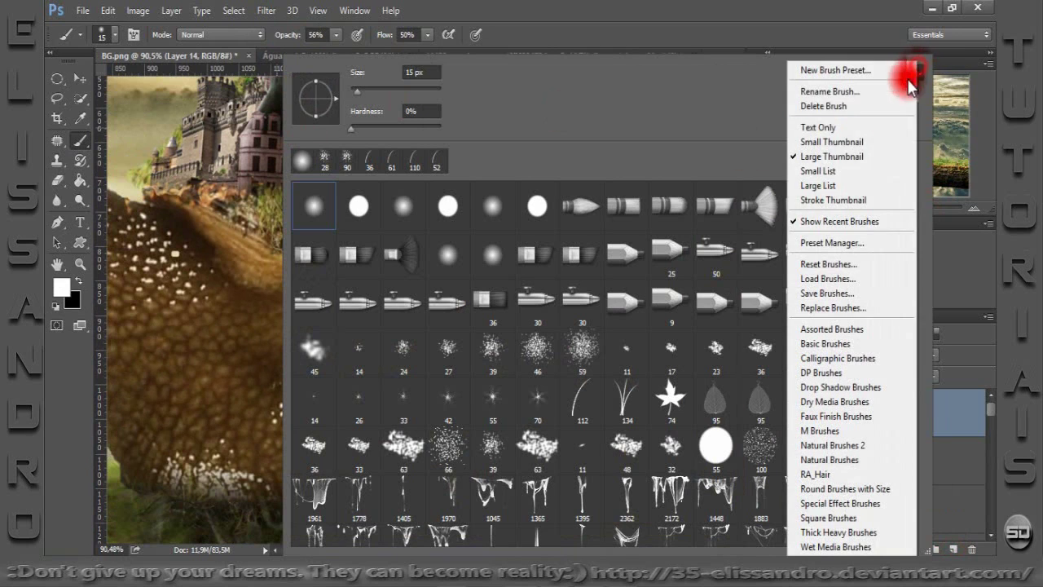
left_click(799, 263)
left_click(466, 217)
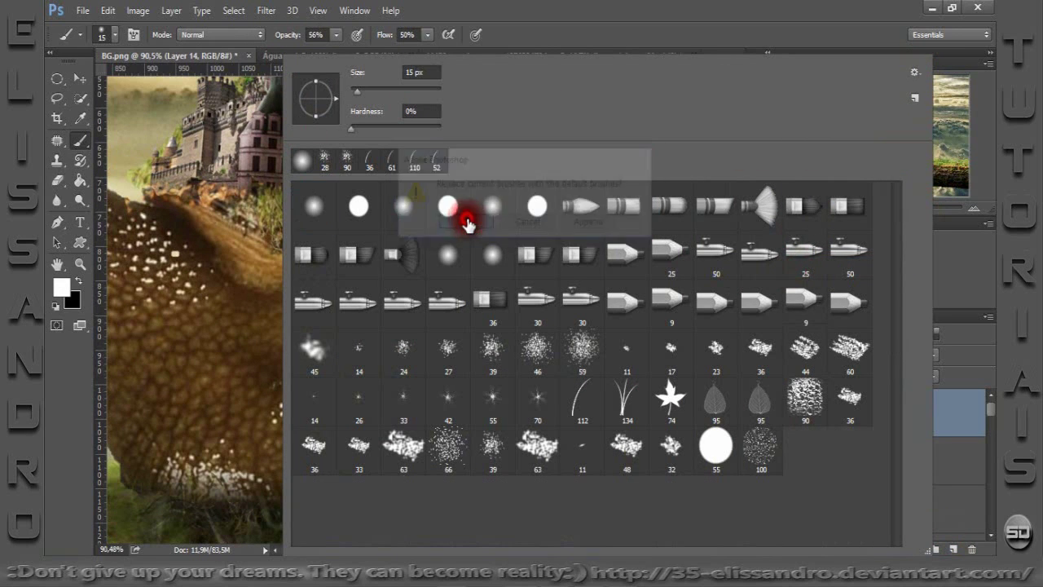
left_click(915, 72)
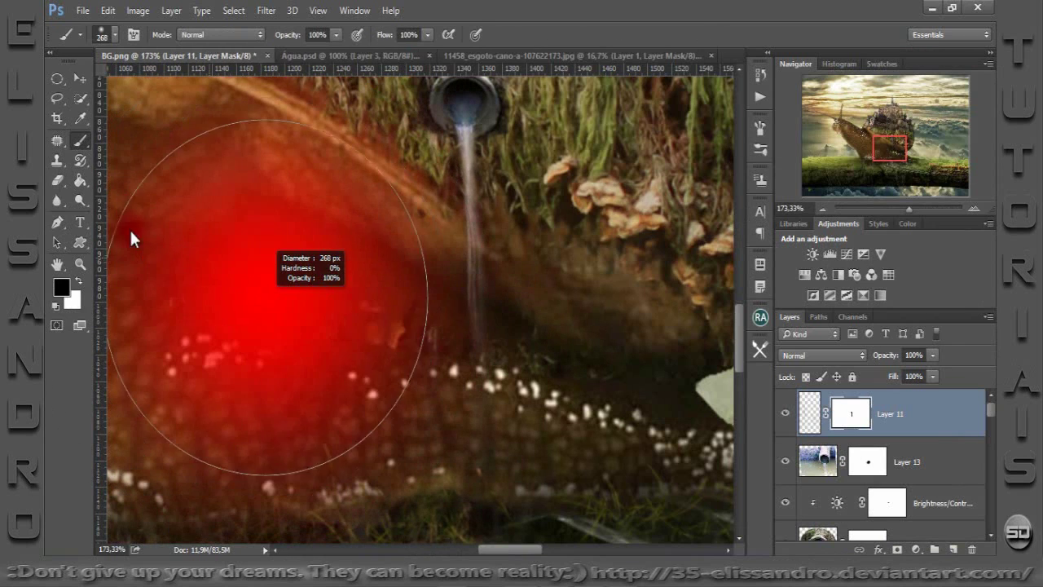
Paint black on Layer 11's mask with a 69 px brush to hide water beside the pipe.
left_click_drag(250, 346, 193, 302)
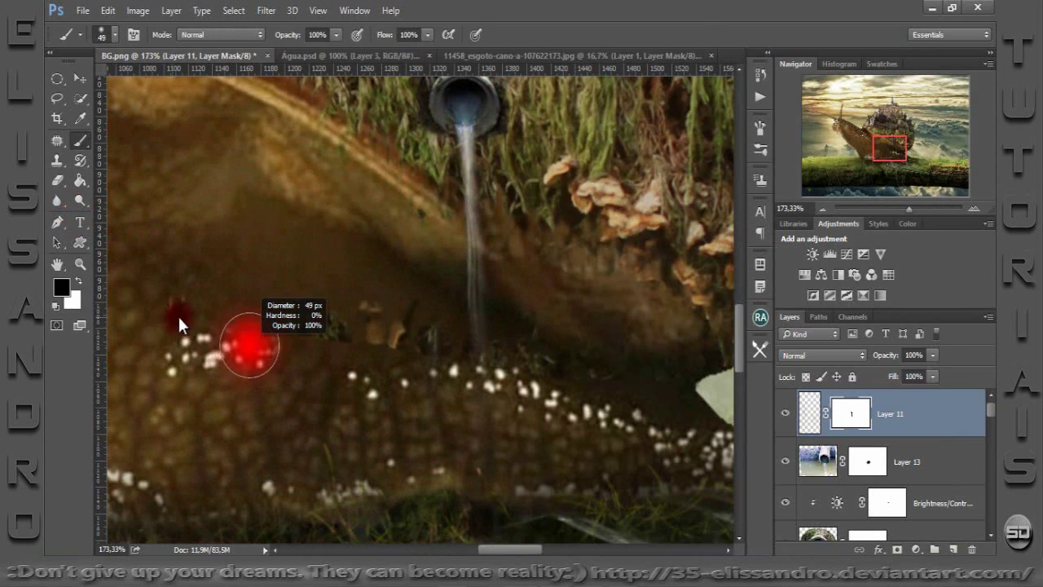
mouse_move(405, 436)
left_mouse_down()
mouse_move(415, 361)
mouse_move(345, 251)
mouse_move(253, 344)
mouse_move(567, 472)
mouse_move(630, 333)
mouse_move(649, 324)
left_mouse_up()
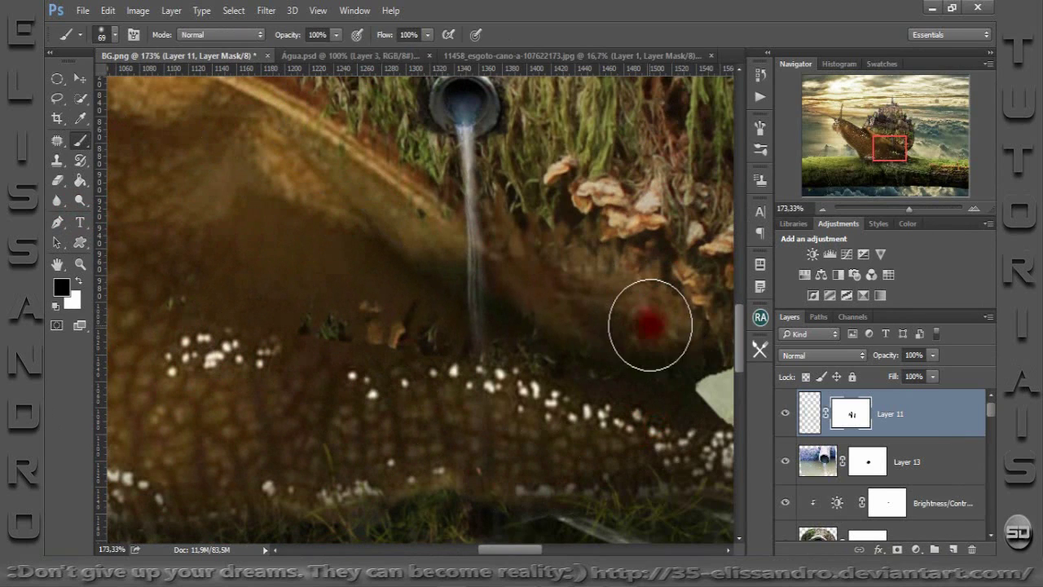
left_click(807, 419)
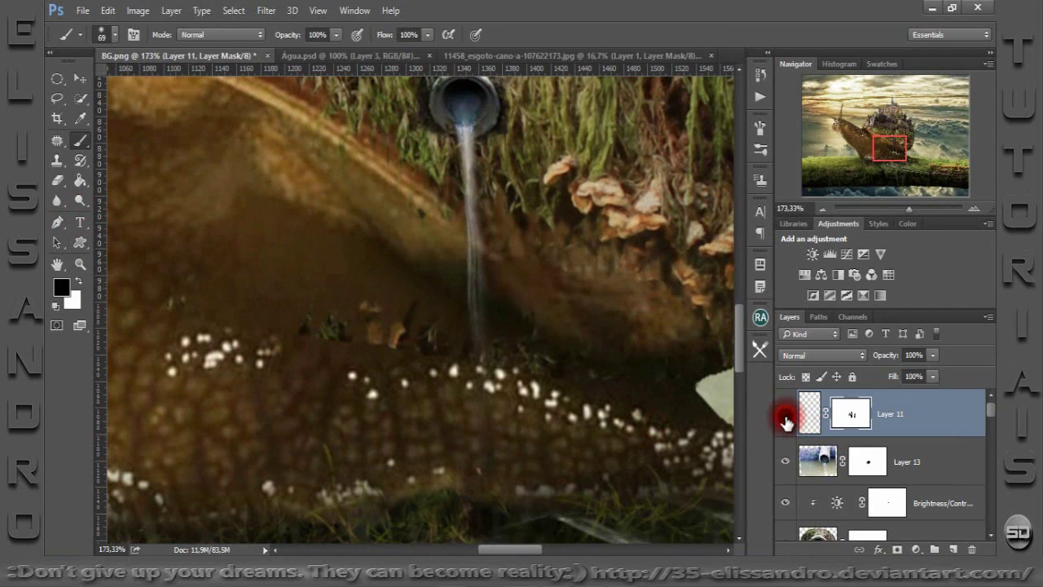
Duplicate Layer 11 and move the copy's water stream down and slightly left toward the ground.
left_click_drag(786, 420, 787, 444)
key("x")
left_click(79, 79)
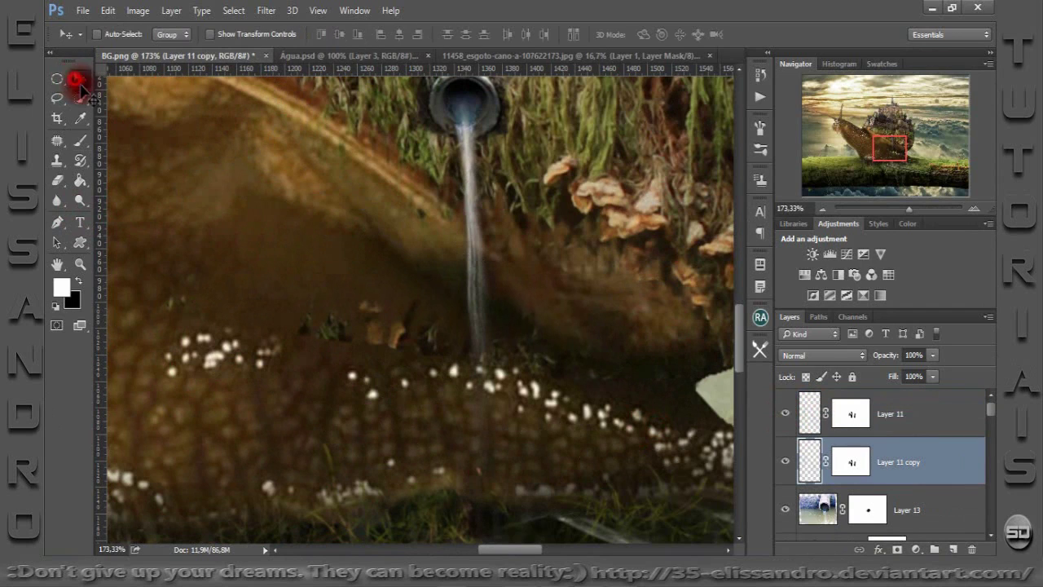
left_click_drag(887, 146, 888, 153)
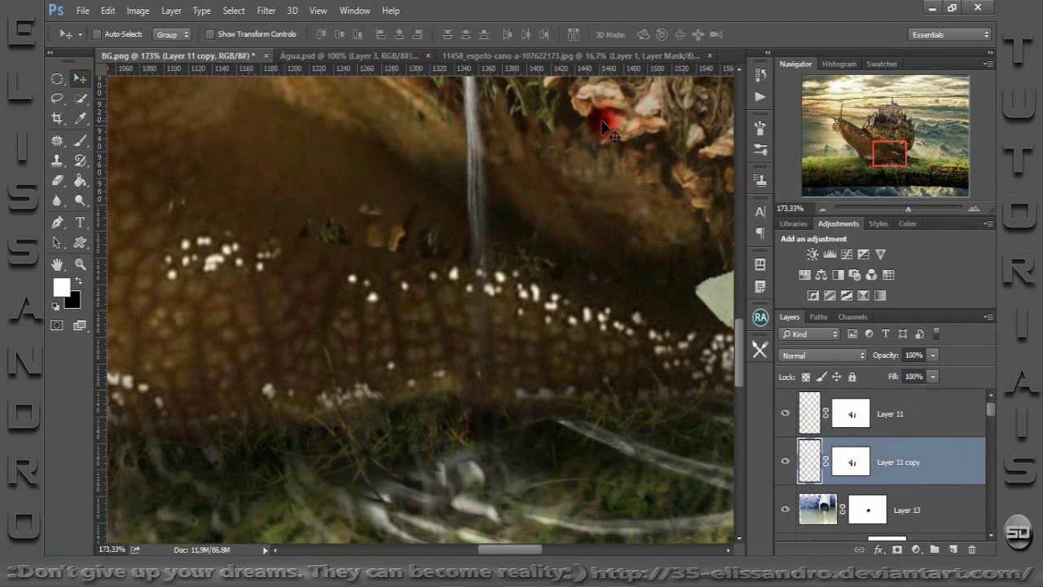
left_click_drag(508, 162, 518, 320)
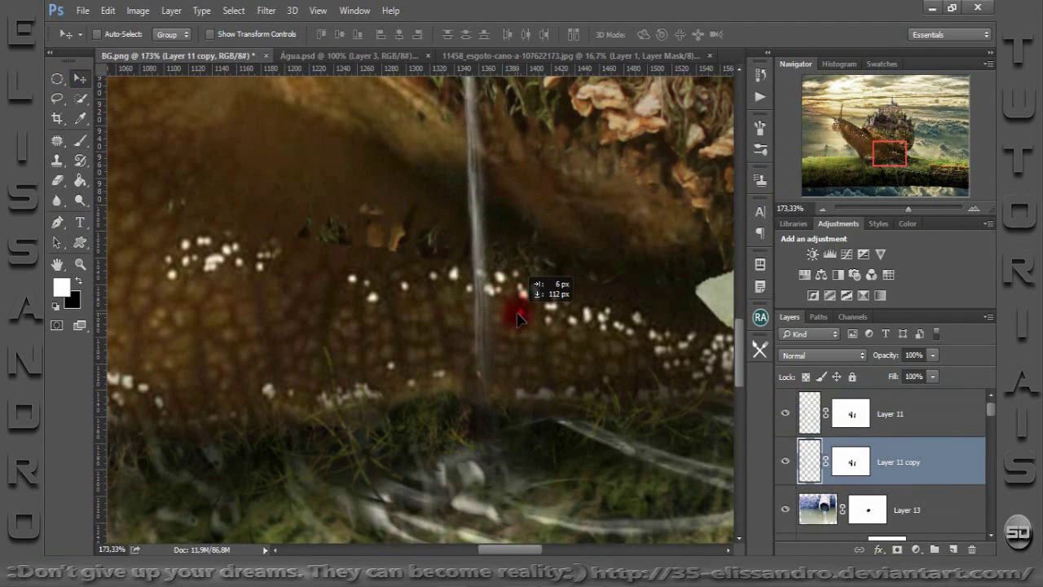
left_click_drag(518, 320, 483, 310)
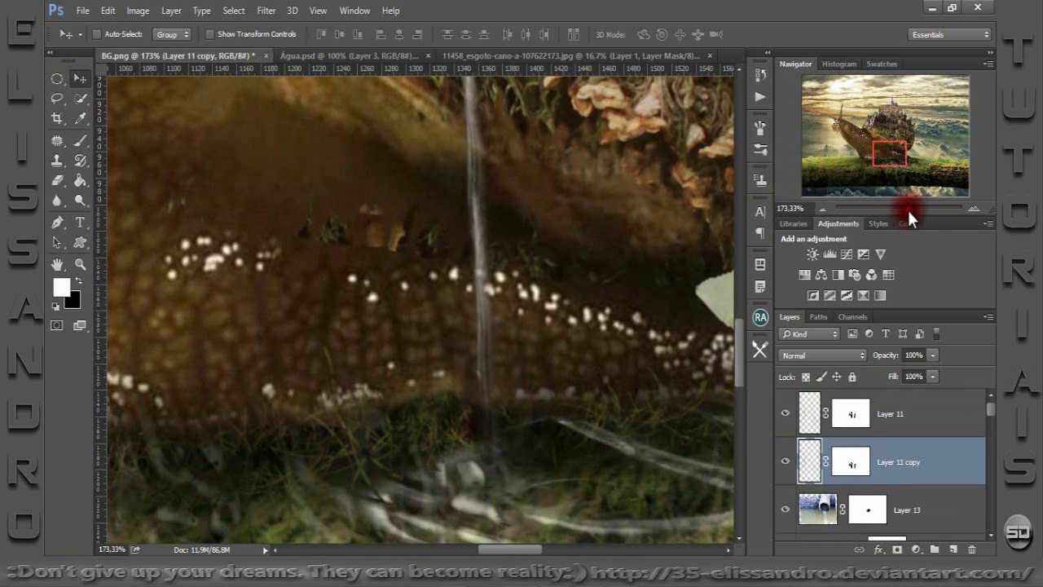
Check the whole composition, then add a new empty Layer 14 above Layer 11 copy.
left_click_drag(905, 209, 892, 208)
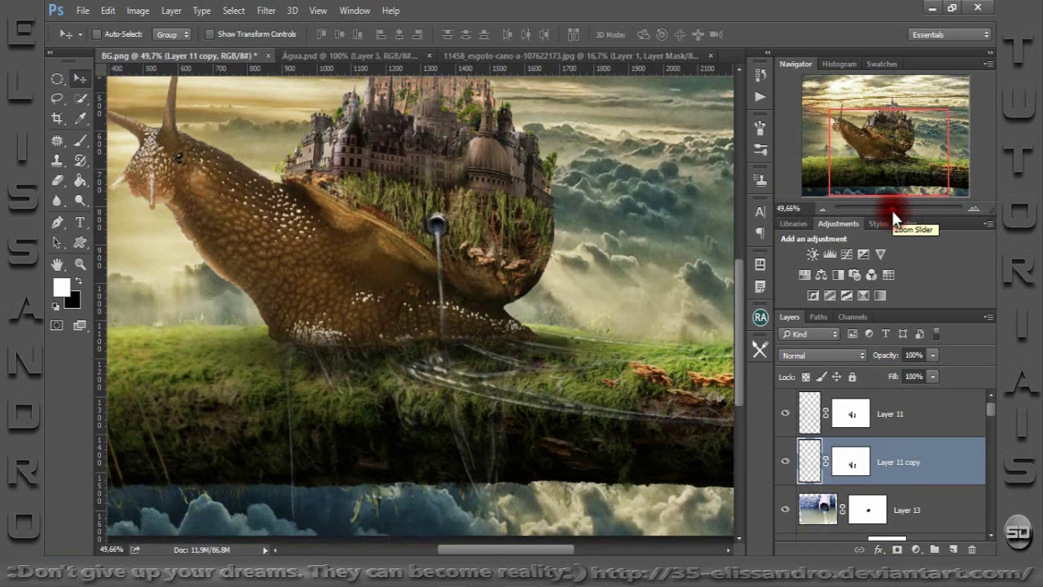
left_click_drag(891, 209, 906, 208)
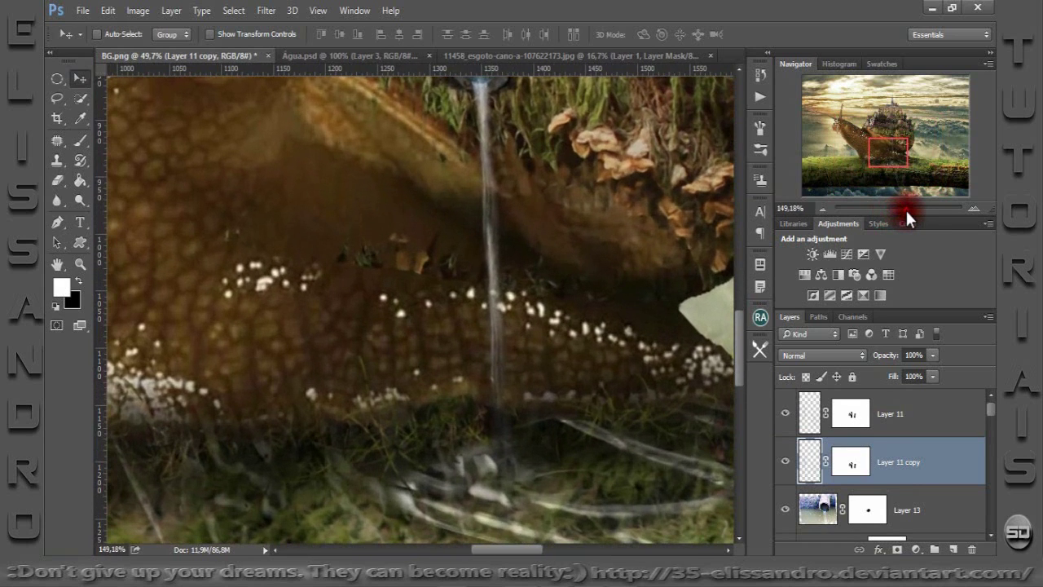
left_click(953, 550)
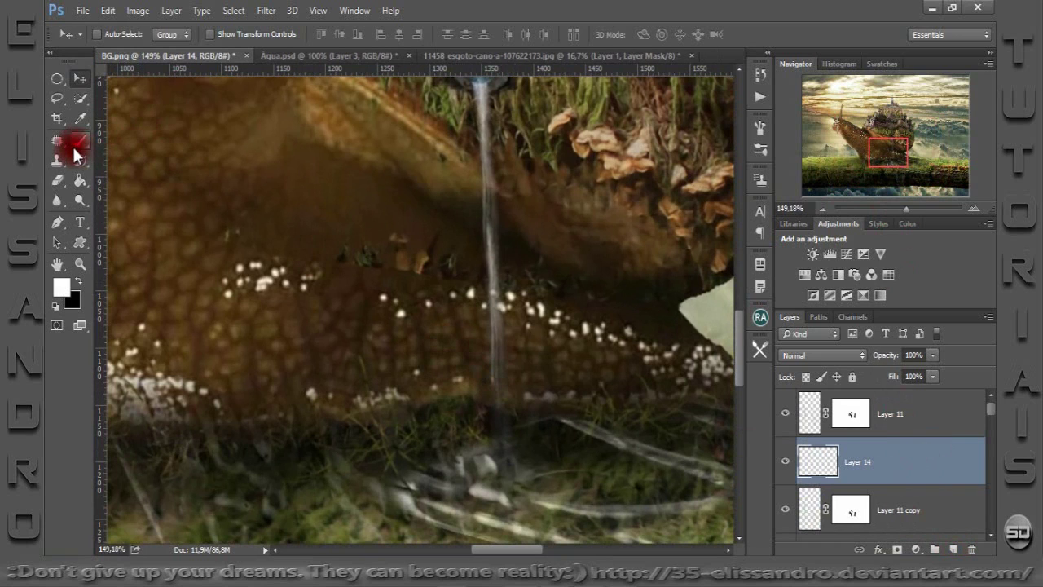
Choose a splash brush at 114 px with a flattened elliptical tip.
left_click(78, 143)
right_click(521, 305)
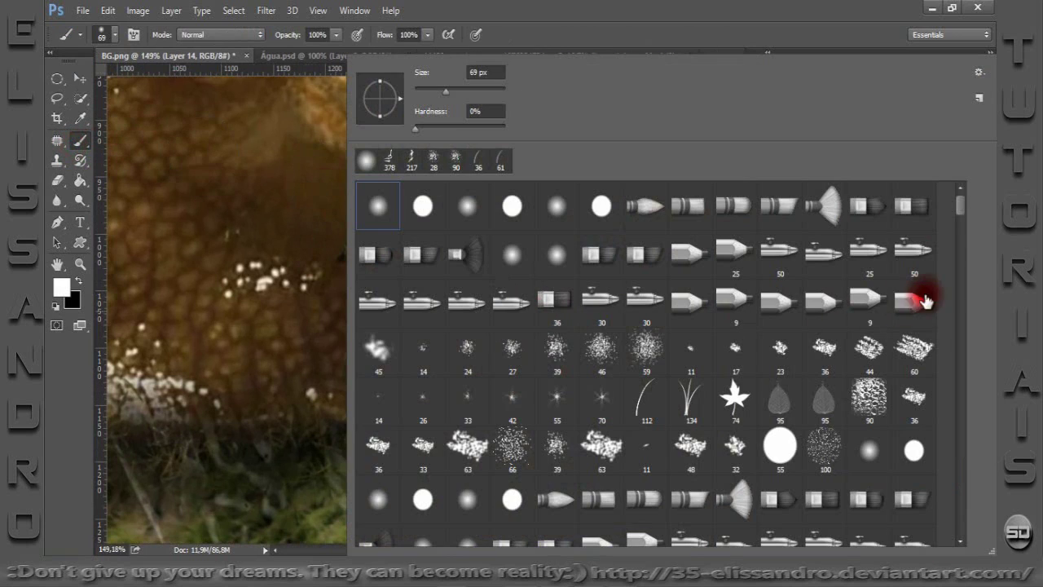
mouse_move(961, 211)
left_mouse_down()
mouse_move(950, 369)
mouse_move(947, 360)
left_mouse_up()
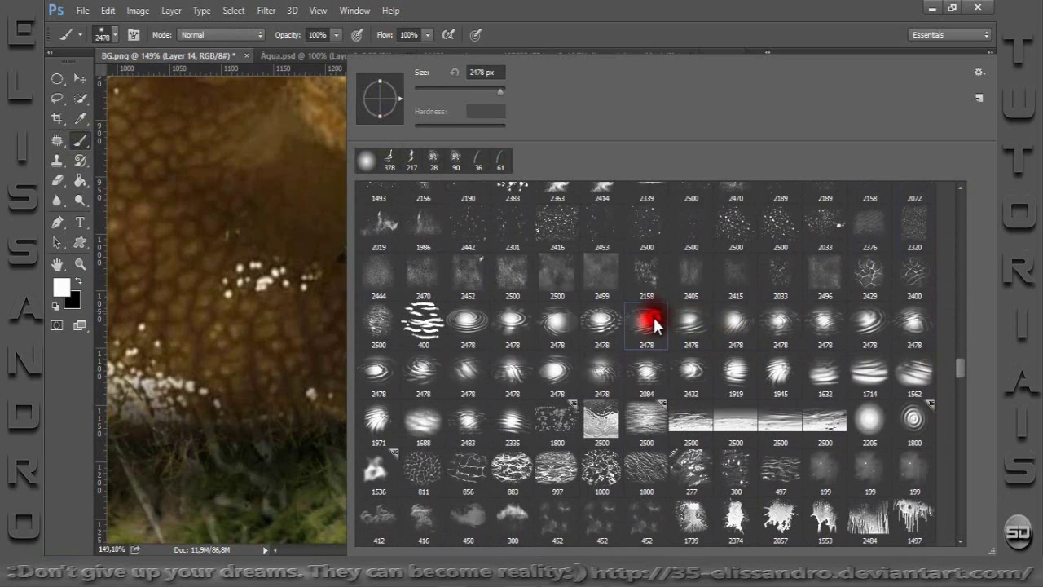
left_click(464, 89)
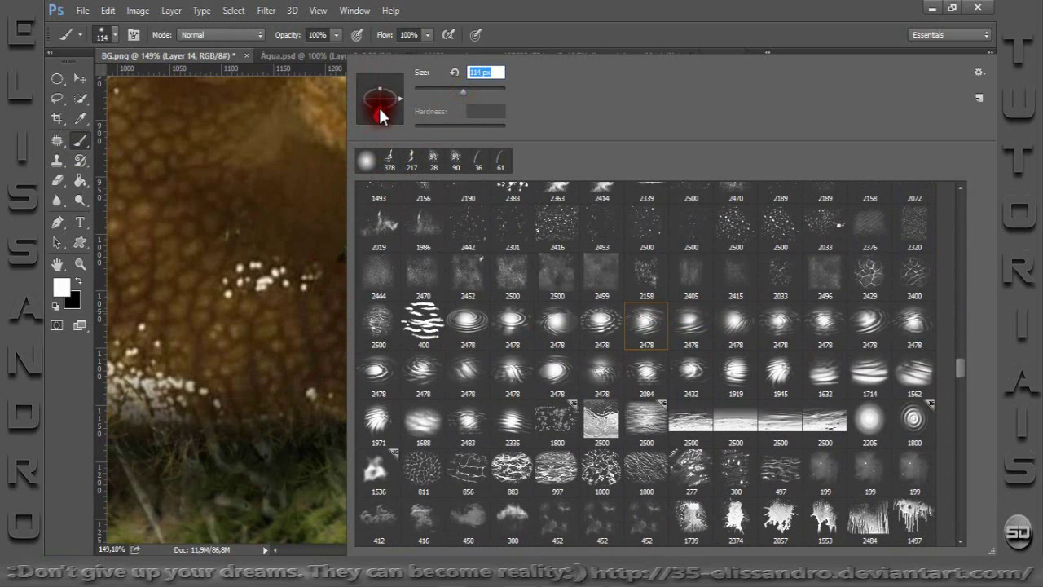
left_click_drag(380, 106, 379, 104)
left_click(51, 416)
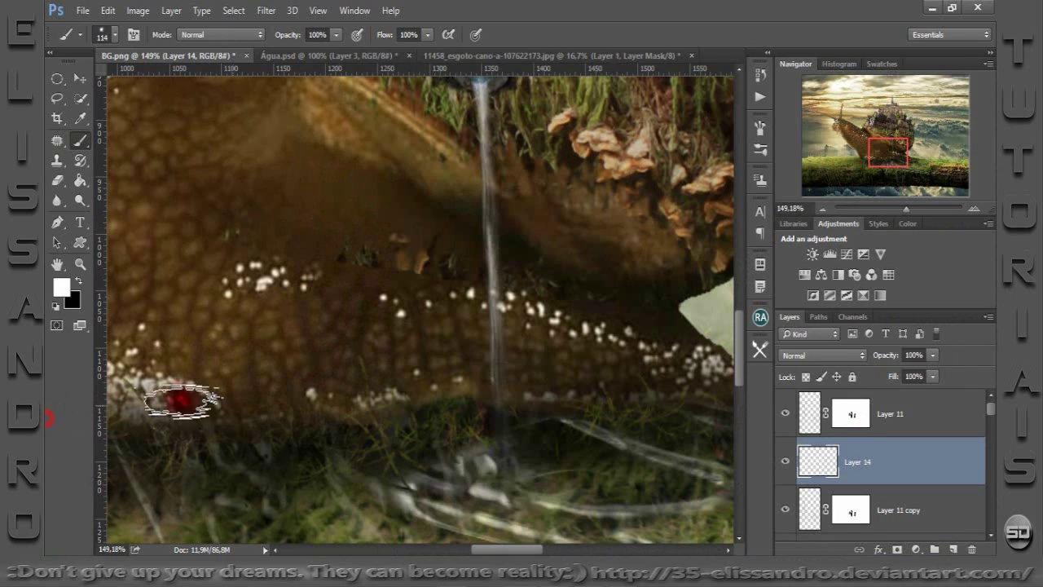
Paint the white splash on Layer 14 at about 186 px and move it under the falling stream.
left_click_drag(457, 466, 510, 466)
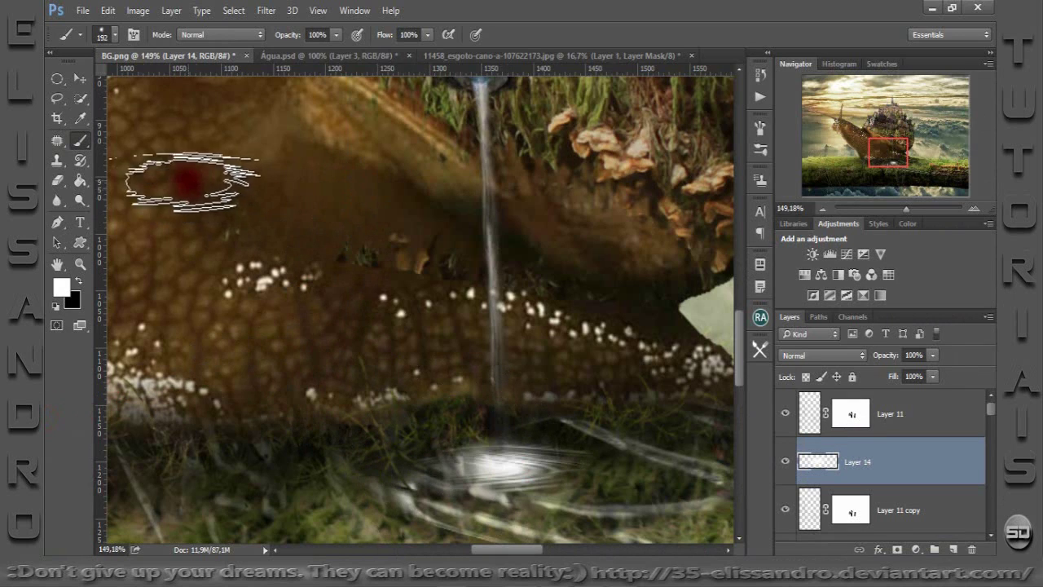
left_click(71, 69)
left_click_drag(517, 466, 530, 444)
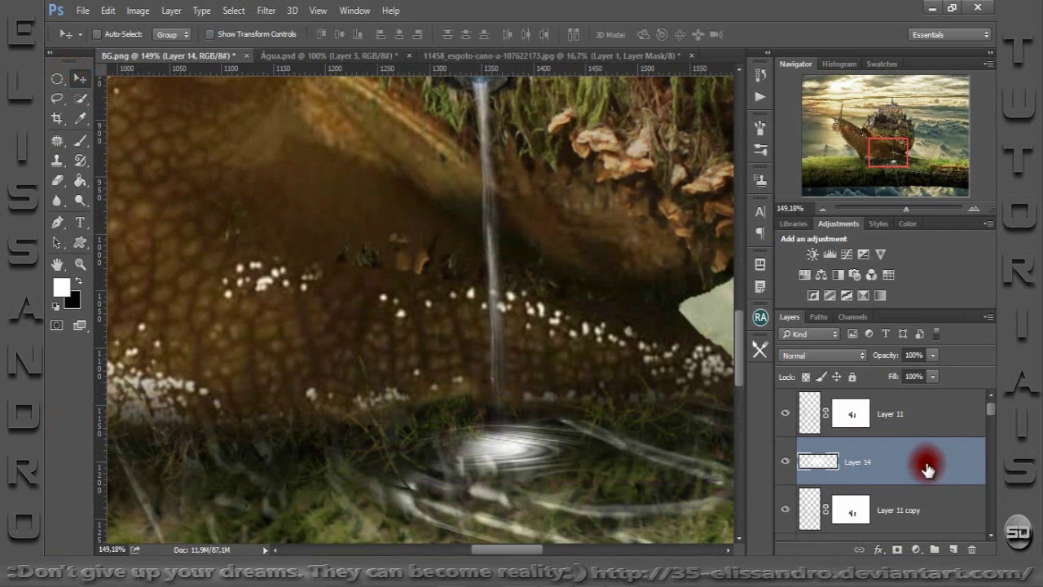
Restack Layer 14 above Group 2, shift the splash lower, warp it along the ground, and add a mask.
mouse_move(926, 461)
left_mouse_down()
mouse_move(871, 538)
mouse_move(841, 420)
left_mouse_up()
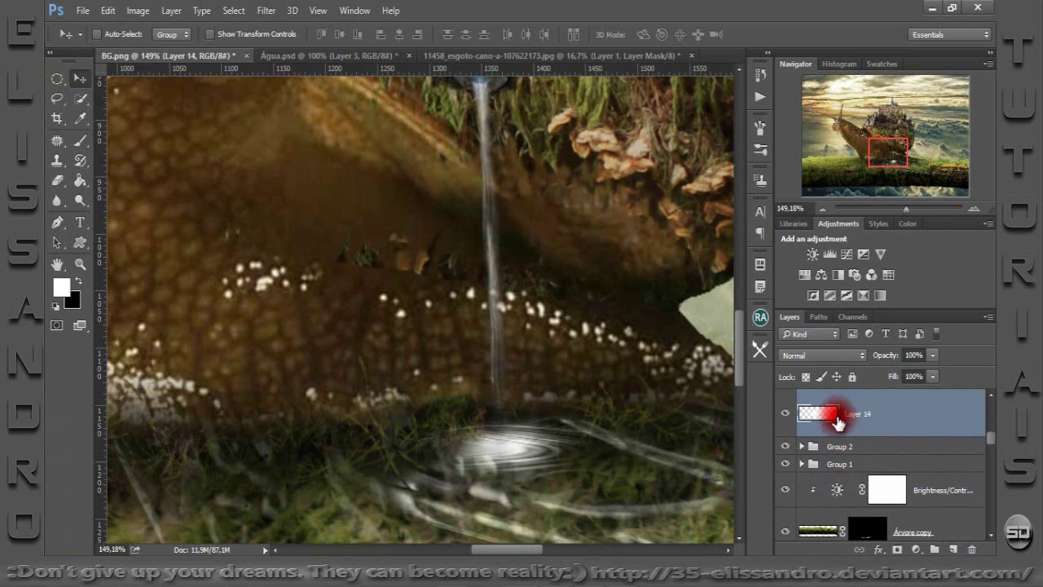
left_click_drag(529, 444, 548, 463)
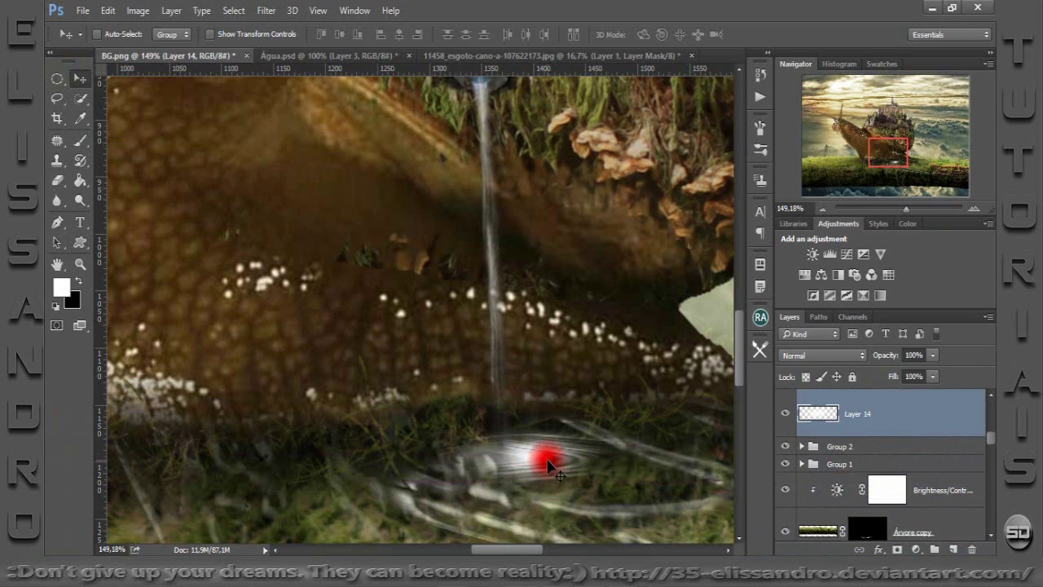
key("ctrl+t")
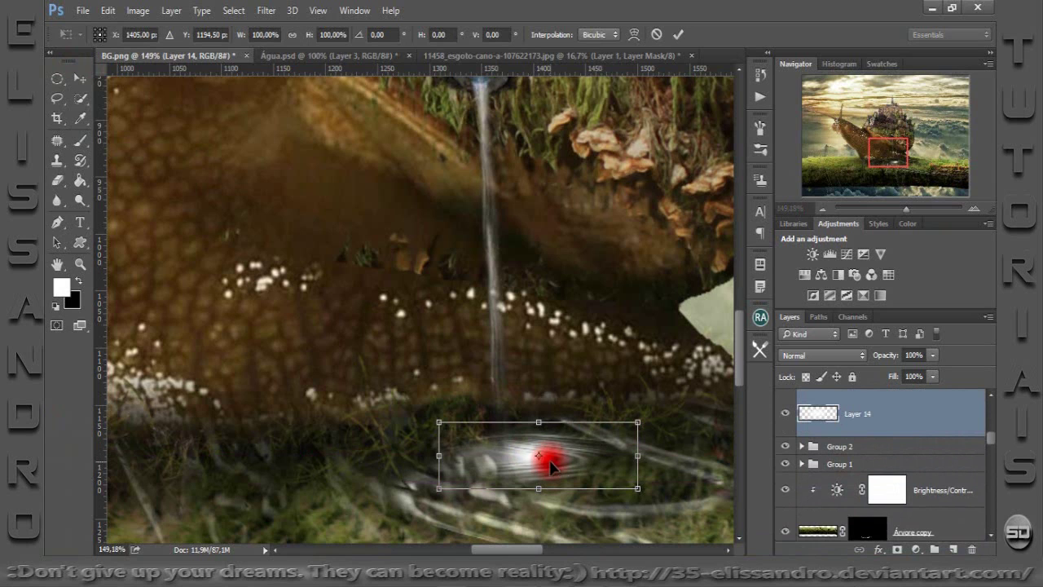
right_click(550, 464)
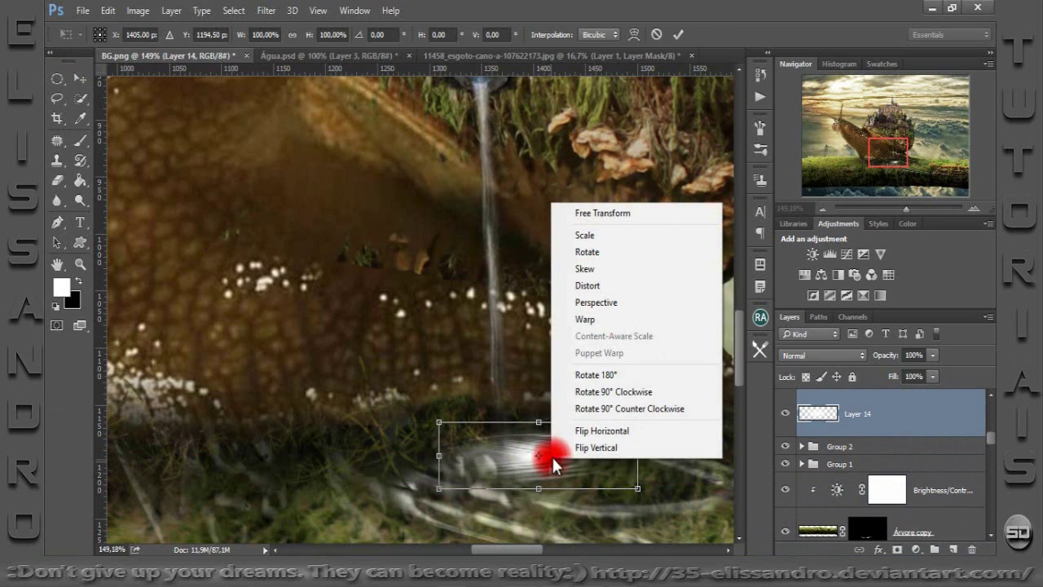
left_click(581, 320)
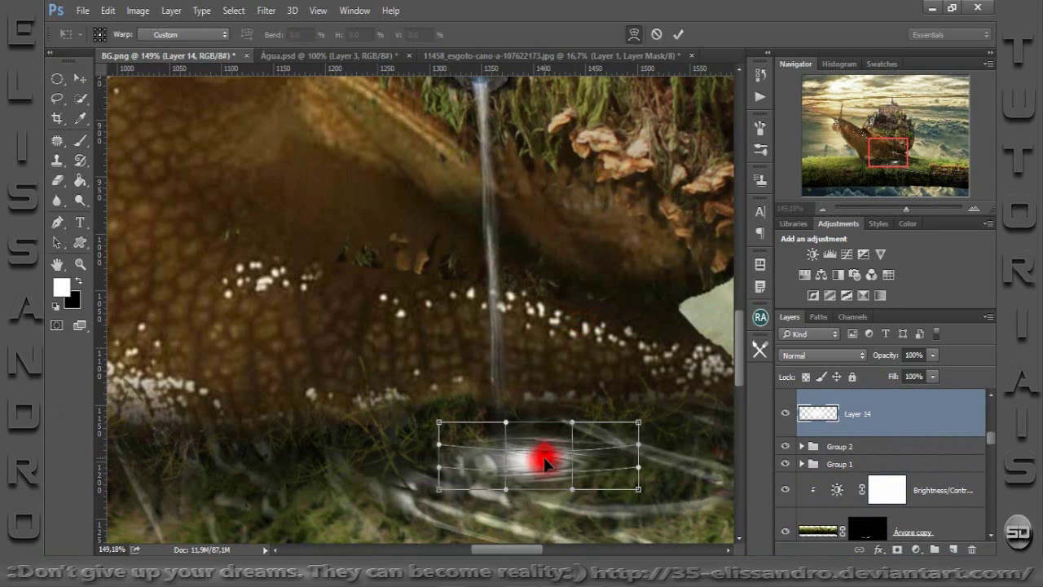
mouse_move(544, 456)
left_mouse_down()
mouse_move(546, 487)
mouse_move(585, 487)
mouse_move(621, 432)
mouse_move(670, 443)
left_mouse_up()
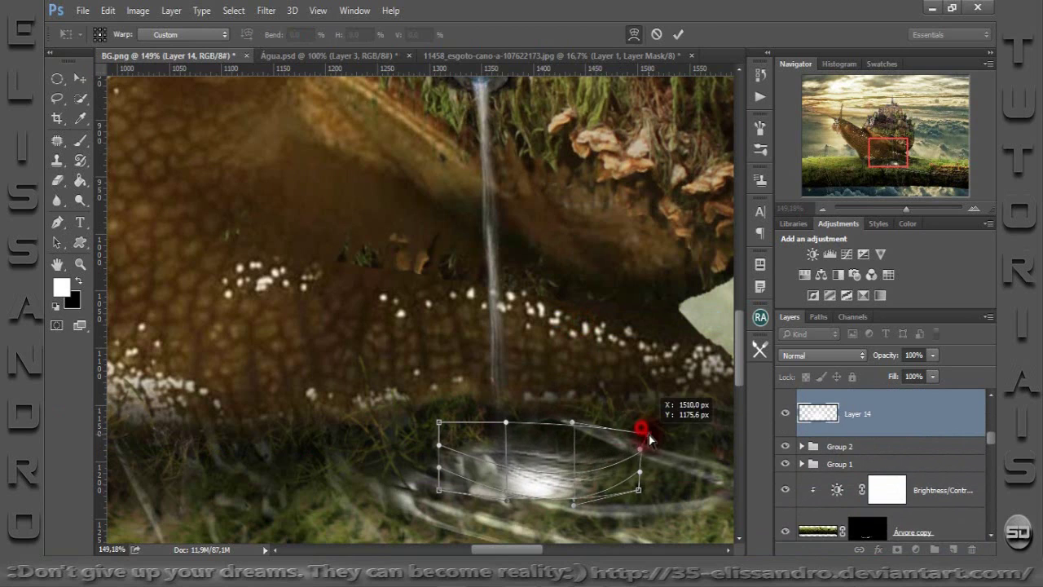
left_click_drag(502, 480, 500, 476)
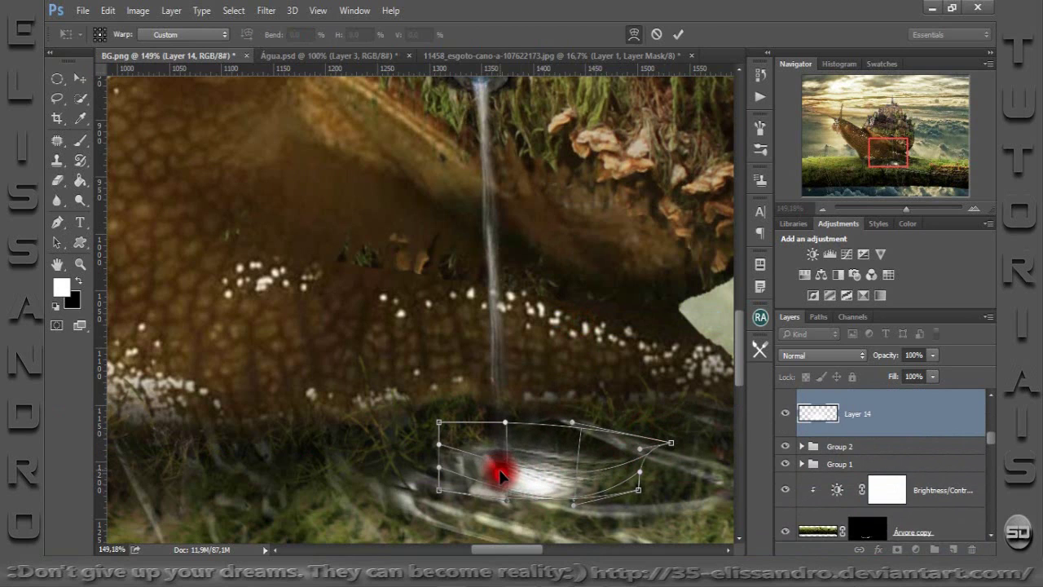
left_click(677, 34)
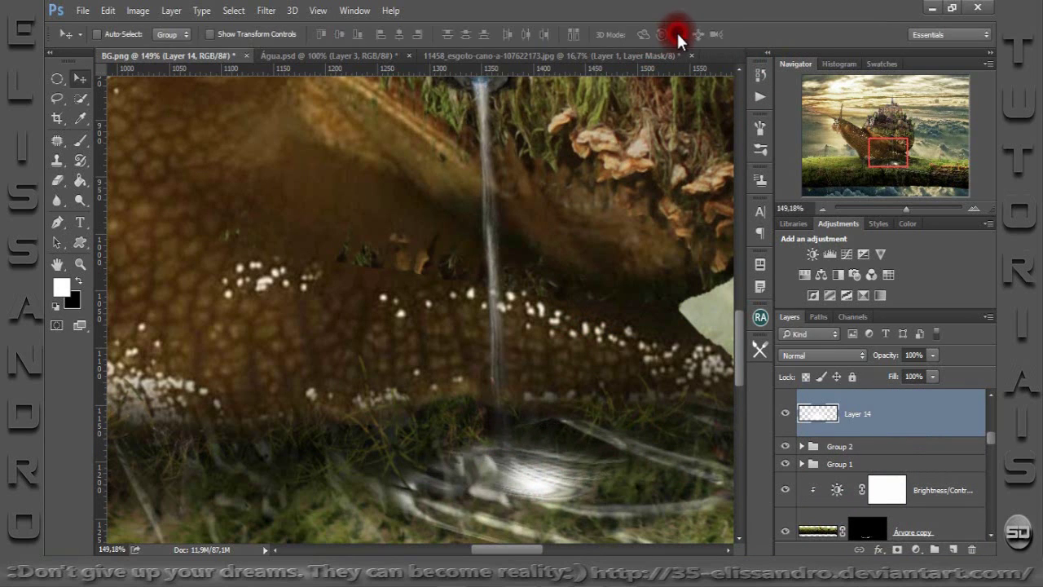
left_click(898, 548)
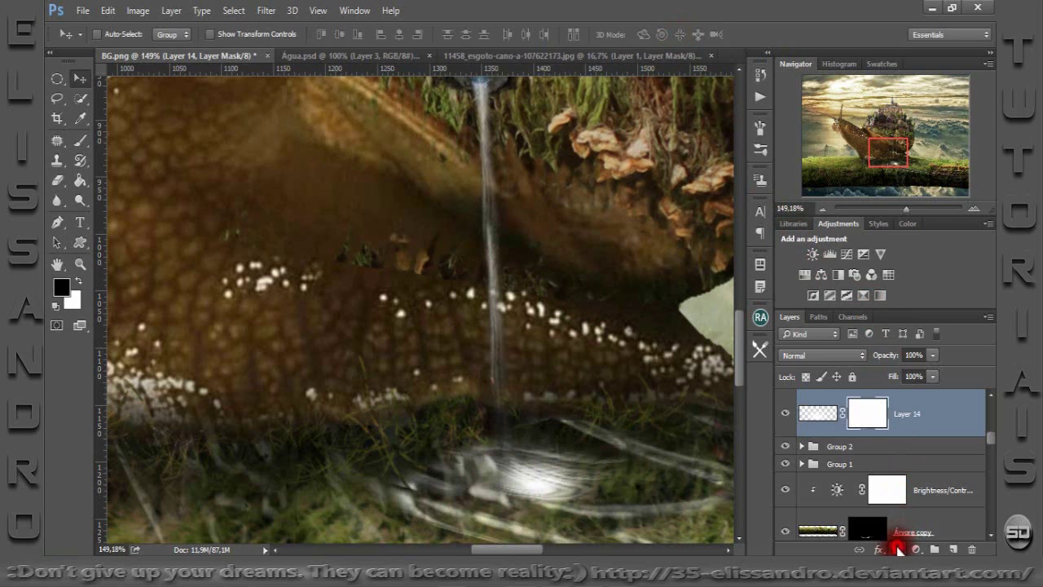
Paint black on Layer 14's mask with a soft round brush to hide some glow.
key("x")
left_click(82, 139)
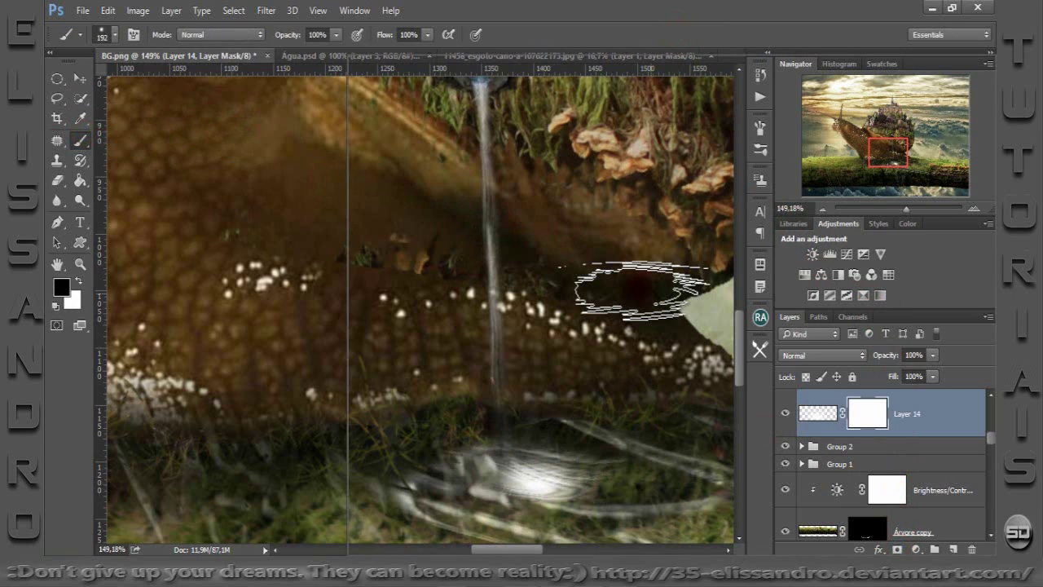
right_click(639, 287)
left_click(385, 155)
mouse_move(285, 277)
left_mouse_down()
mouse_move(167, 236)
mouse_move(217, 238)
left_mouse_up()
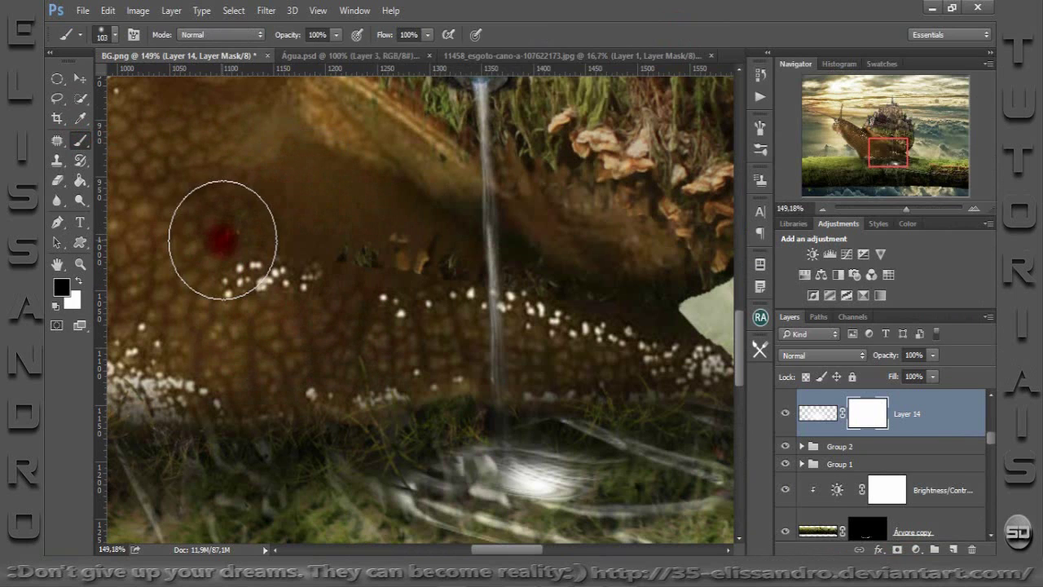
mouse_move(621, 406)
left_mouse_down()
mouse_move(504, 530)
mouse_move(682, 449)
left_mouse_up()
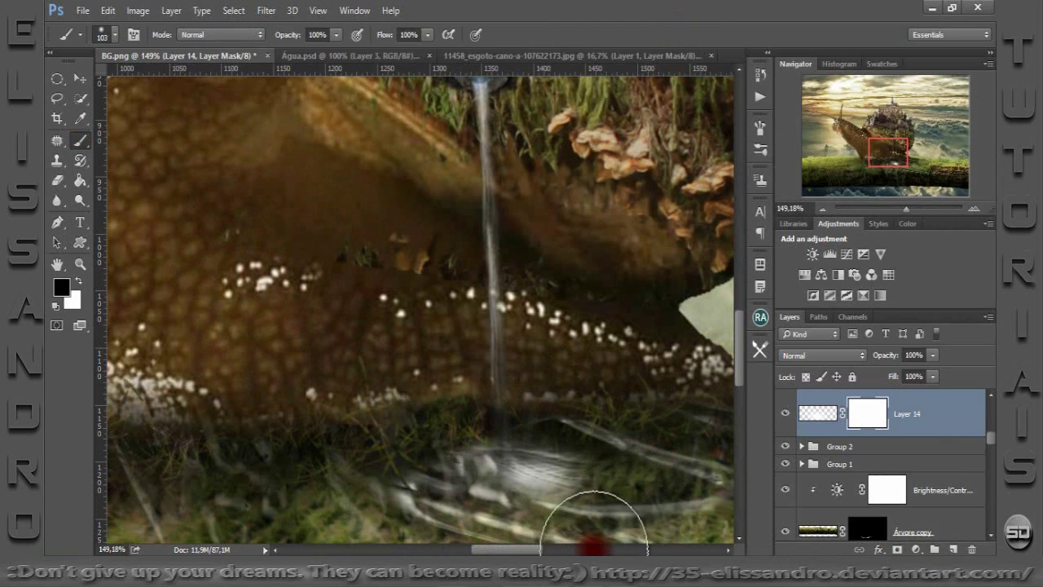
Hide the remaining stray glow streaks around the splash and brighten it under the stream.
left_click_drag(905, 208, 903, 207)
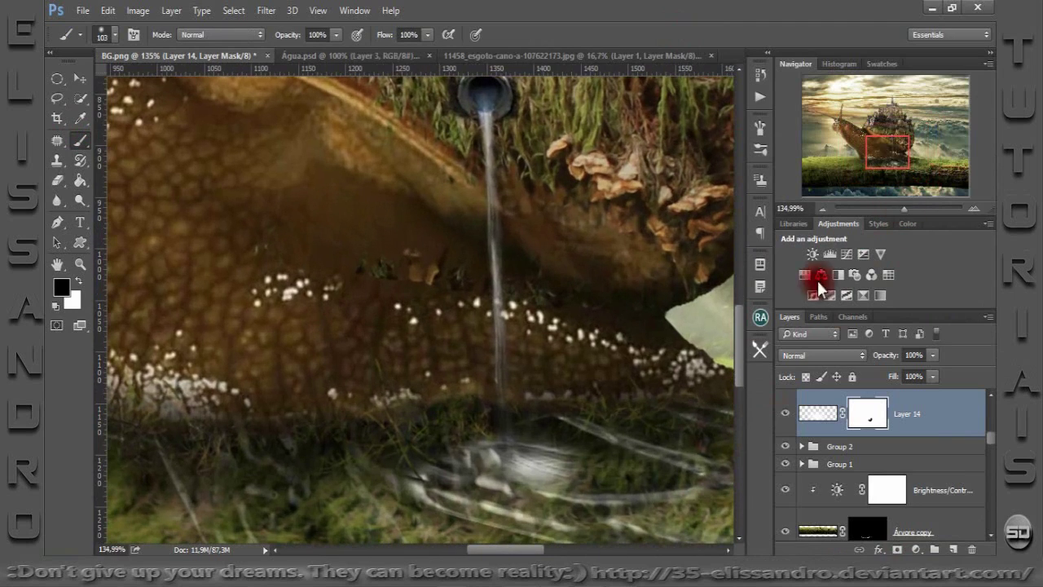
left_click(619, 421)
mouse_move(619, 421)
left_mouse_down()
mouse_move(582, 431)
mouse_move(611, 419)
left_mouse_up()
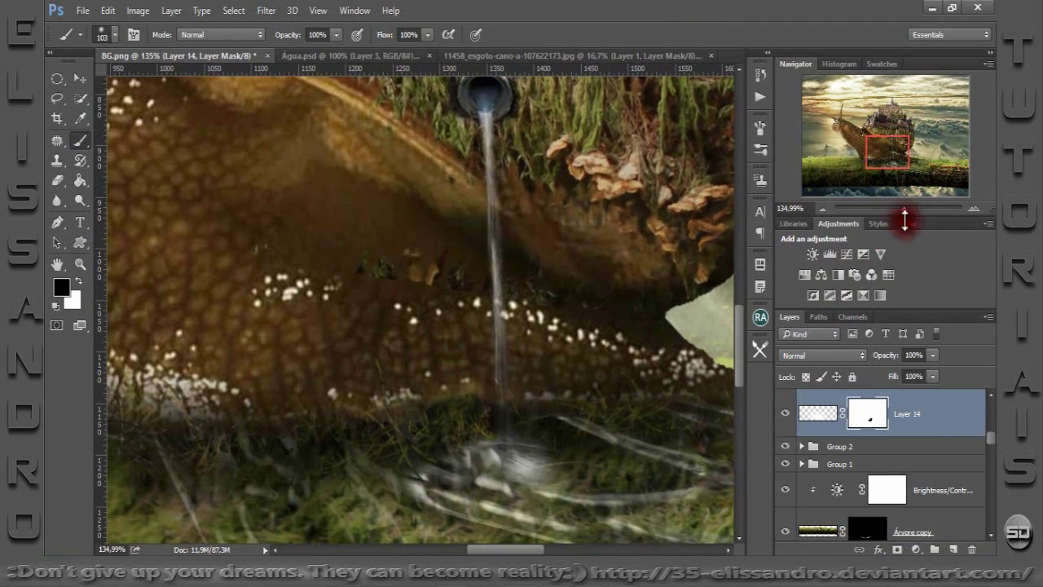
left_click_drag(888, 217, 900, 204)
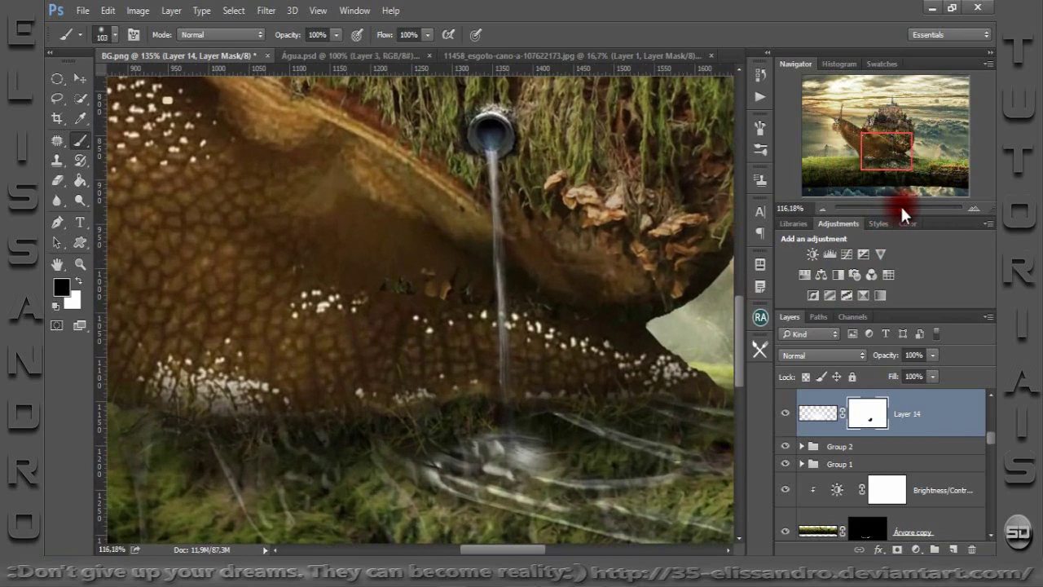
left_click_drag(894, 161, 899, 155)
left_click(785, 413)
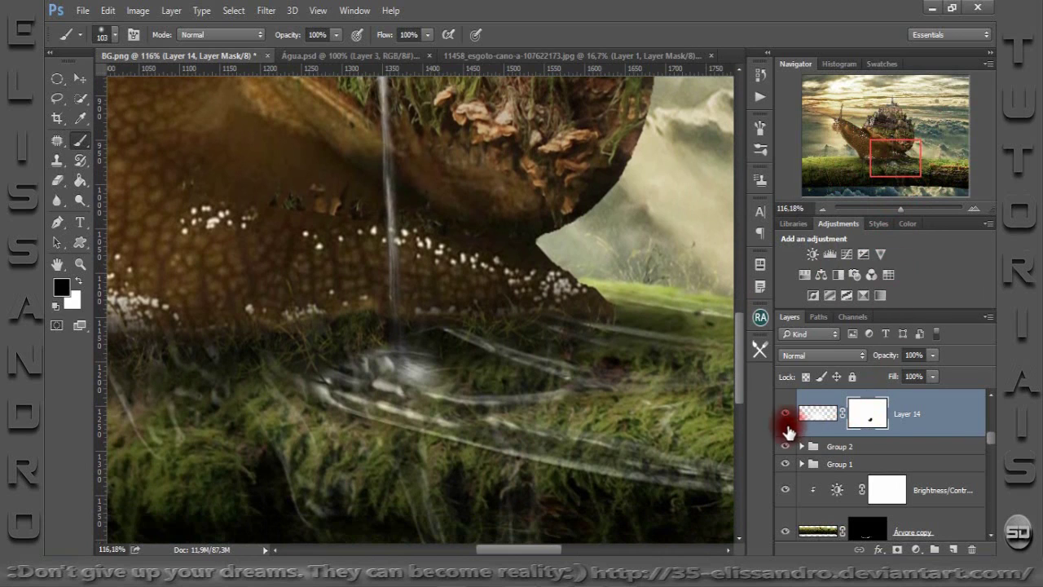
left_click(785, 416)
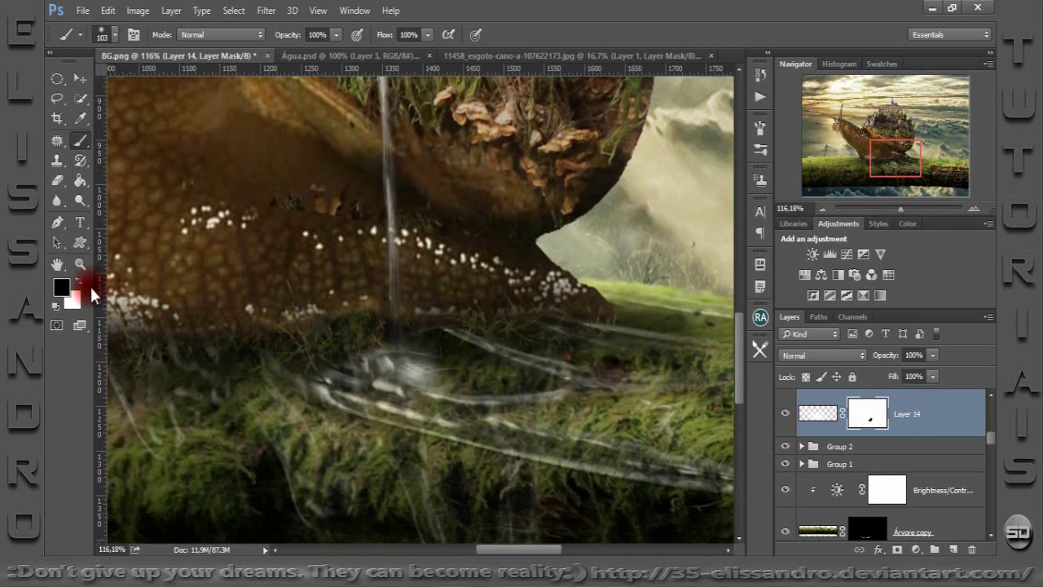
mouse_move(383, 364)
left_mouse_down()
mouse_move(442, 377)
mouse_move(396, 356)
left_mouse_up()
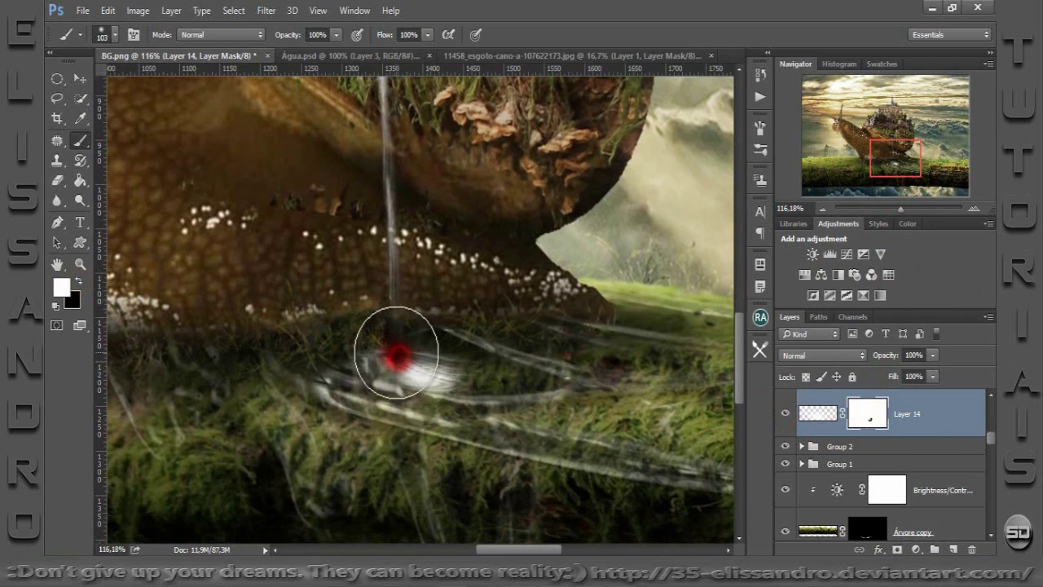
Undo moving the splash layer into Group 1 so it stays at the top of the stack.
left_click_drag(913, 410, 884, 471)
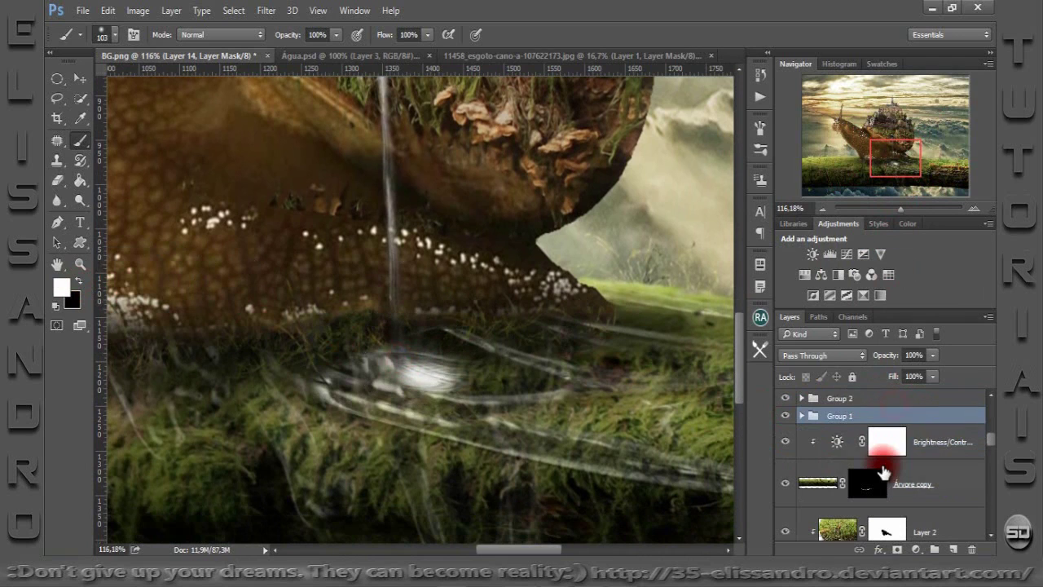
left_click(81, 78)
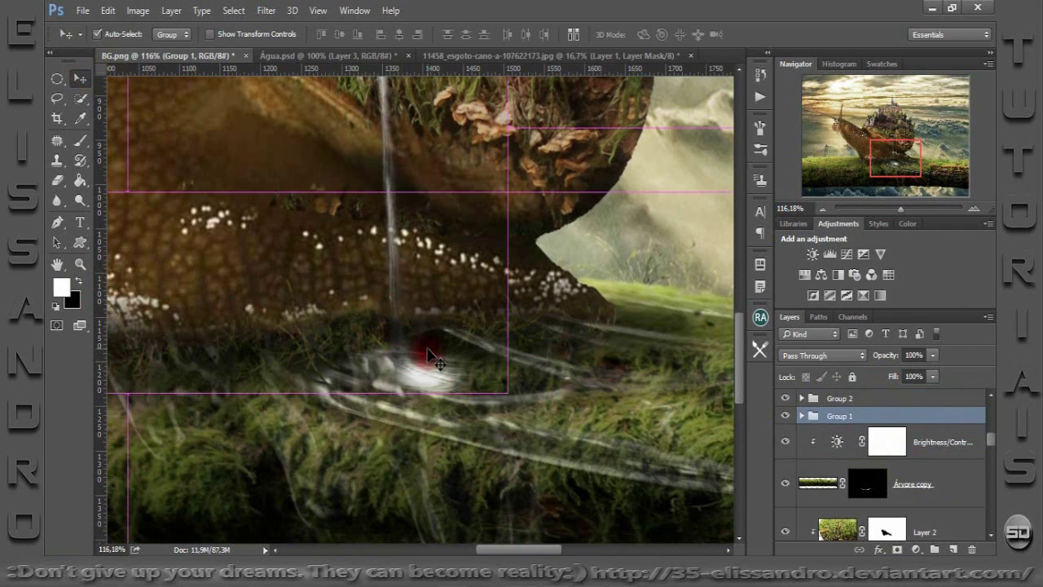
key("ctrl+z")
mouse_move(419, 353)
left_mouse_down()
mouse_move(721, 399)
mouse_move(461, 385)
mouse_move(476, 395)
left_mouse_up()
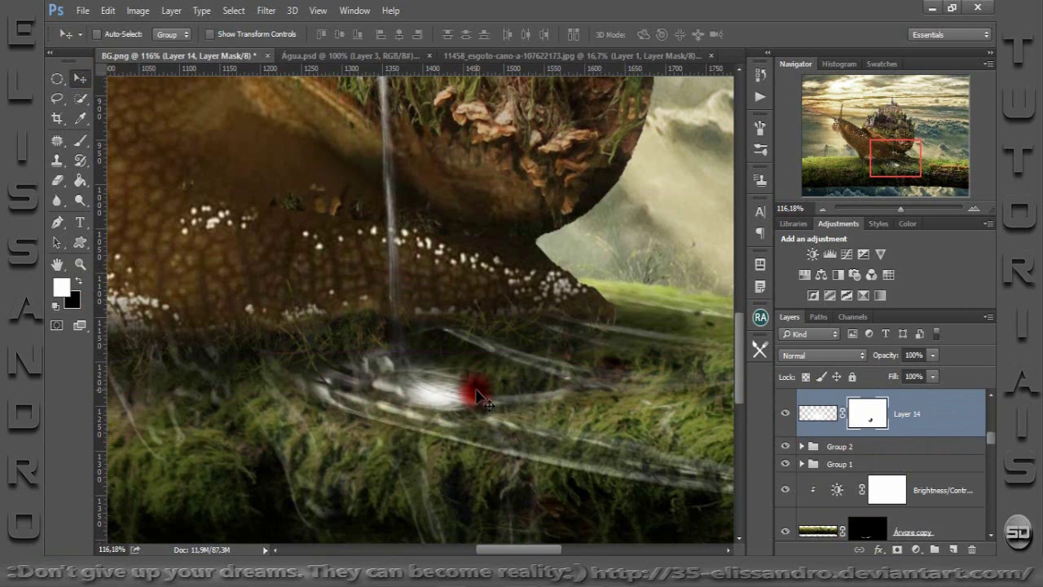
left_click_drag(477, 395, 929, 185)
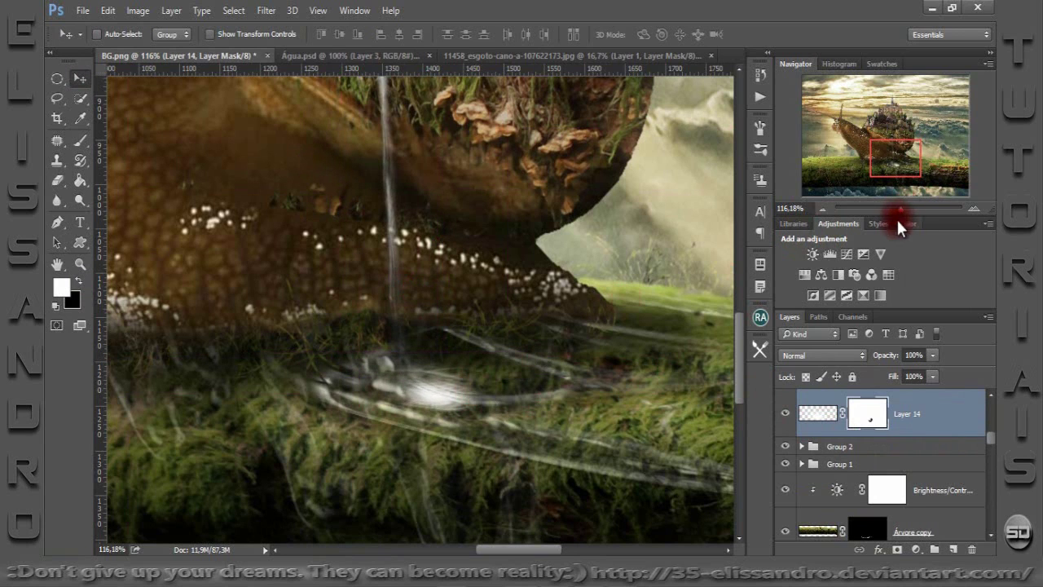
Lower Layer 14's Fill to 53% so the splash looks fainter.
mouse_move(896, 218)
left_mouse_down()
mouse_move(887, 203)
mouse_move(902, 205)
left_mouse_up()
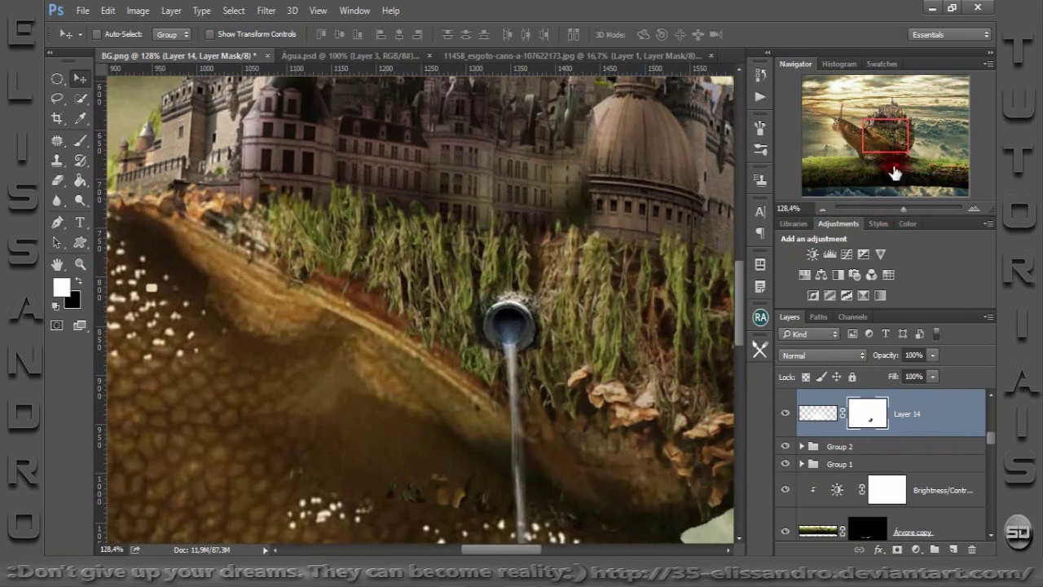
mouse_move(894, 172)
left_mouse_down()
mouse_move(638, 416)
mouse_move(621, 402)
left_mouse_up()
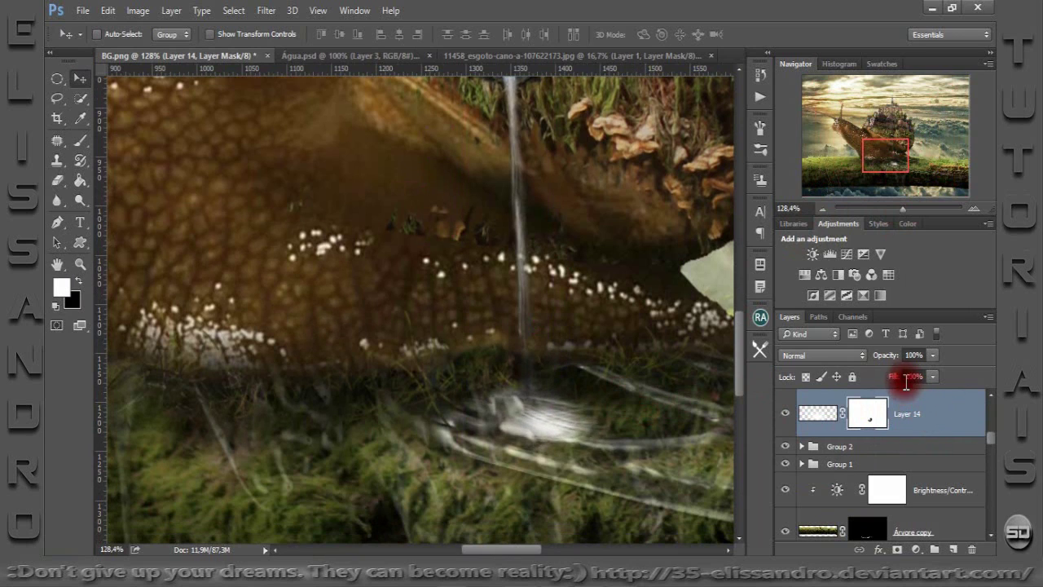
left_click_drag(880, 379, 867, 379)
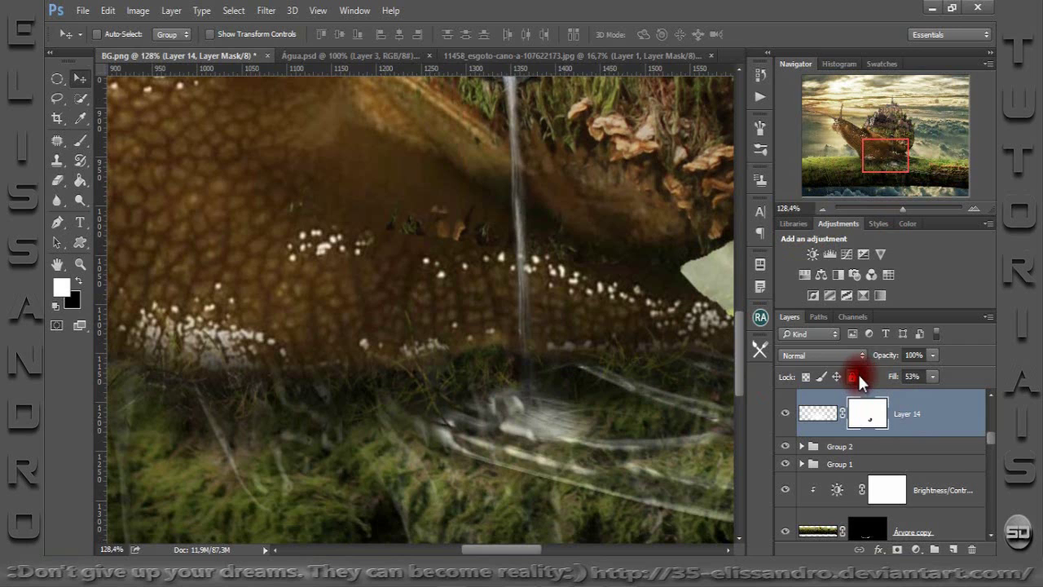
left_click_drag(877, 167, 884, 182)
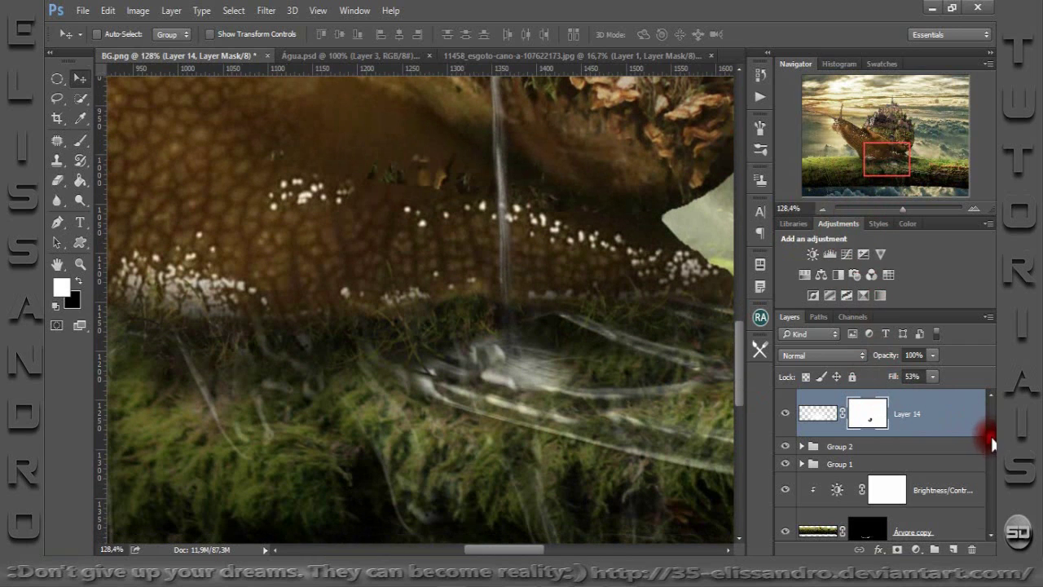
scroll(991, 438, "up", 2)
scroll(990, 438, "up", 1)
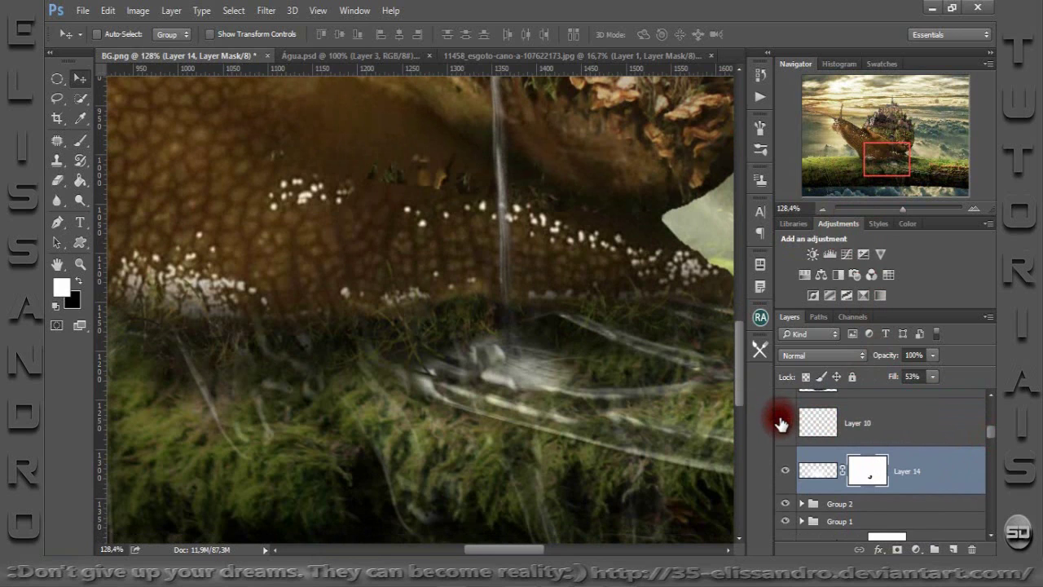
Show Layer 10, hide Layer 11 copy, and duplicate the thin water stream layer.
left_click(784, 422)
scroll(991, 426, "up", 2)
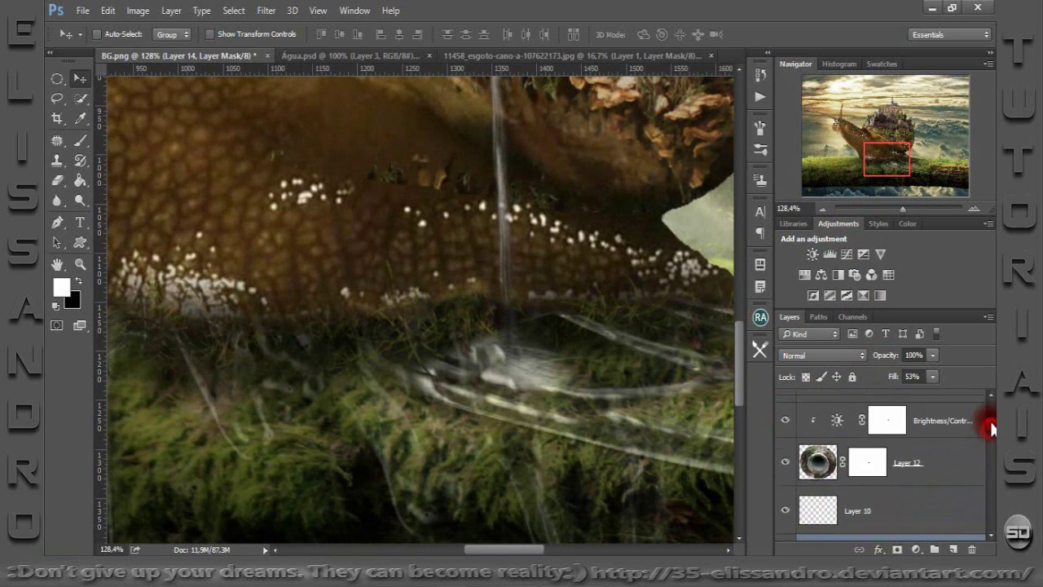
scroll(990, 415, "up", 2)
scroll(990, 408, "up", 2)
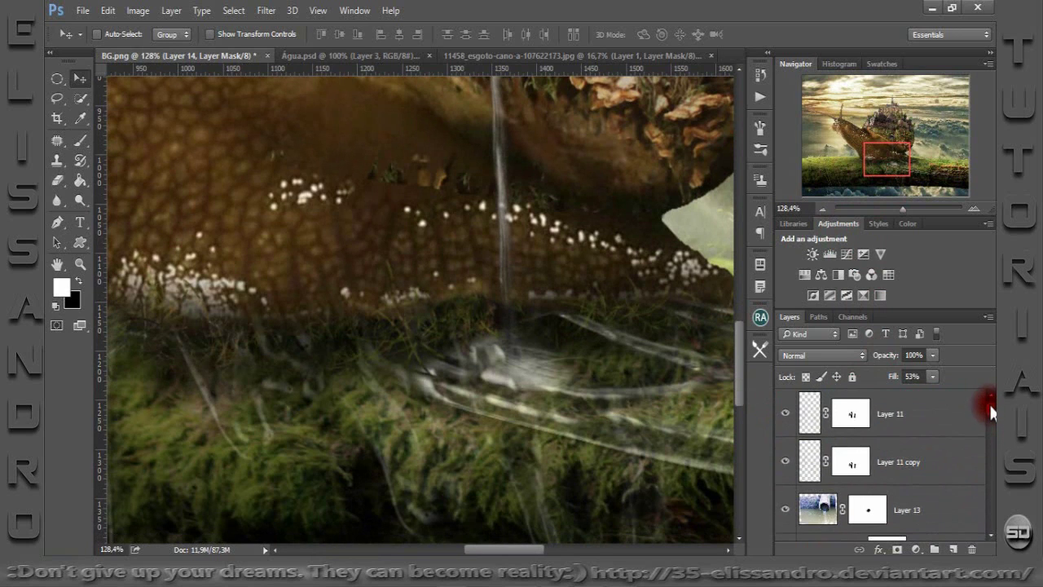
left_click(786, 462)
left_click(891, 463)
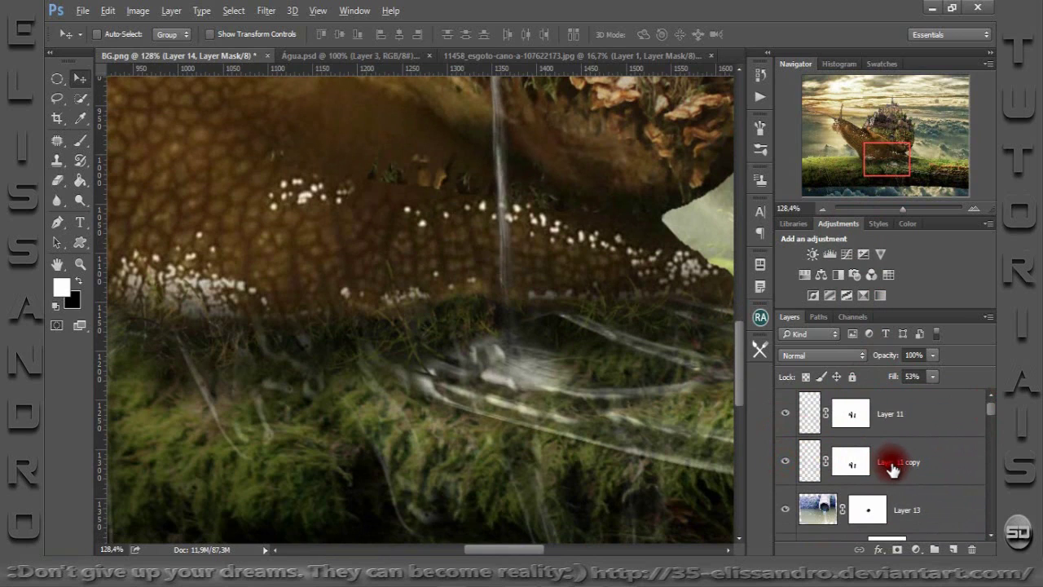
left_click(916, 466)
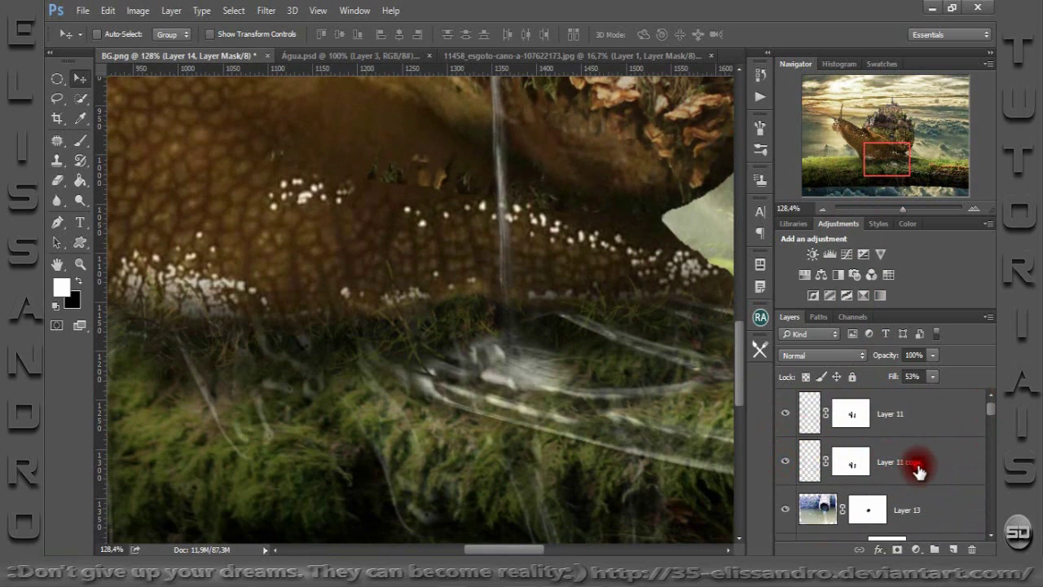
left_click_drag(919, 471, 919, 489)
Place Layer 11 copy 2's stream lower on the moss and restack it below Layer 14.
left_click(243, 109)
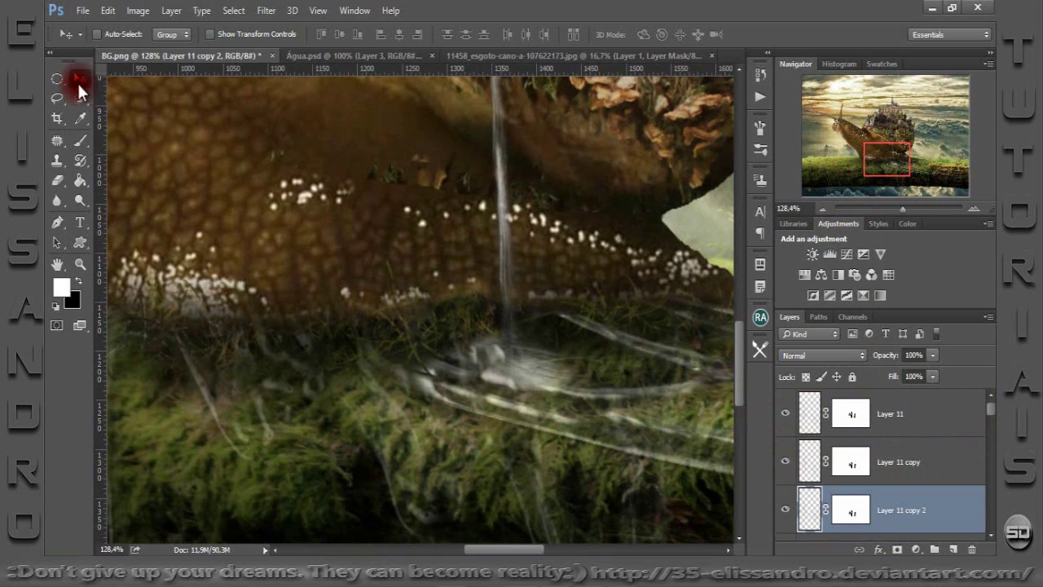
left_click_drag(505, 213, 573, 442)
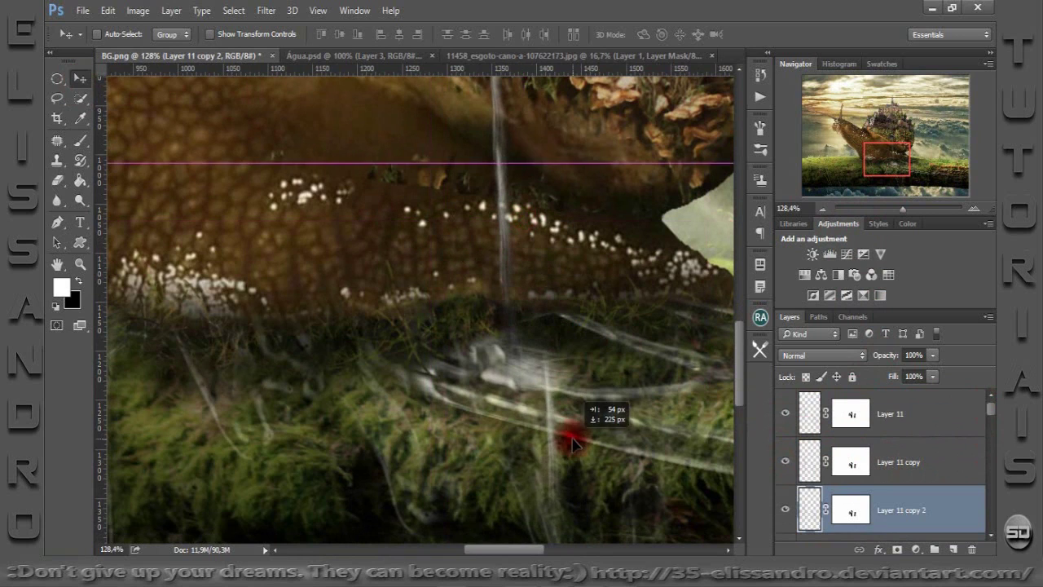
mouse_move(572, 442)
left_mouse_down()
mouse_move(565, 465)
mouse_move(714, 368)
mouse_move(732, 389)
mouse_move(731, 417)
left_mouse_up()
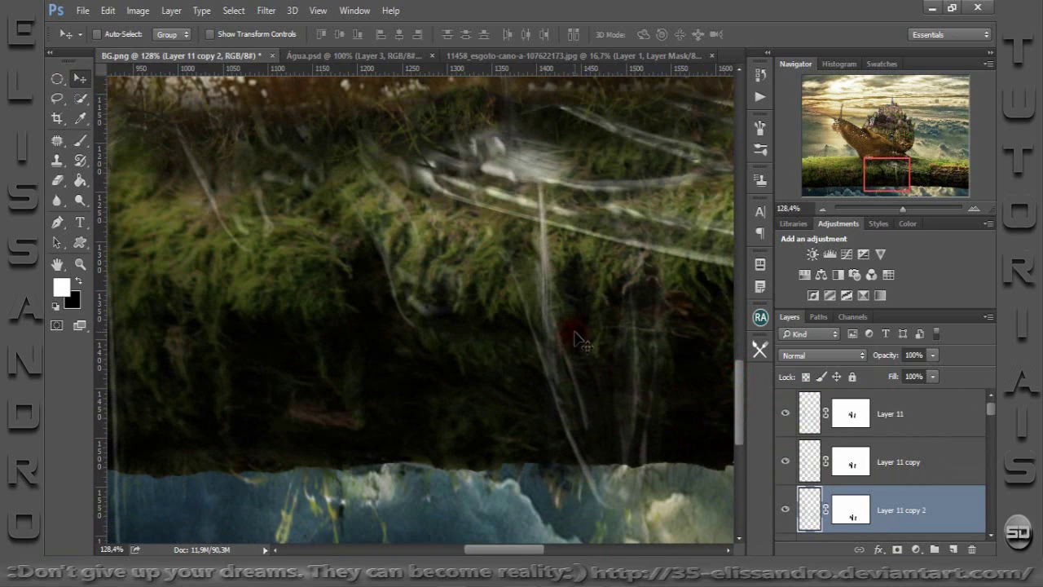
left_click_drag(580, 341, 570, 333)
left_click(971, 531)
mouse_move(971, 531)
left_mouse_down()
mouse_move(950, 497)
mouse_move(862, 550)
mouse_move(878, 487)
left_mouse_up()
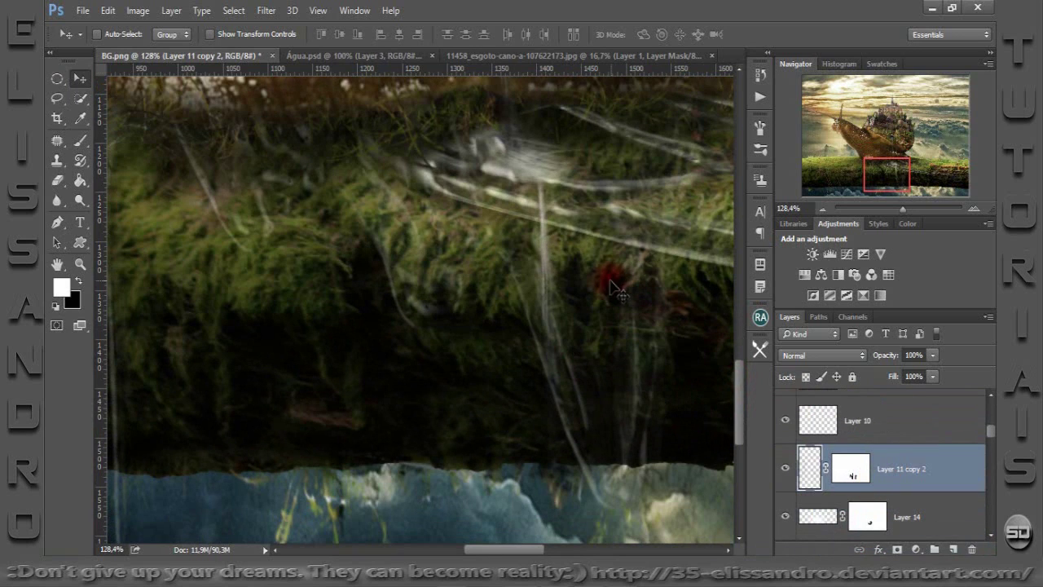
mouse_move(600, 279)
left_mouse_down()
mouse_move(584, 261)
mouse_move(602, 263)
left_mouse_up()
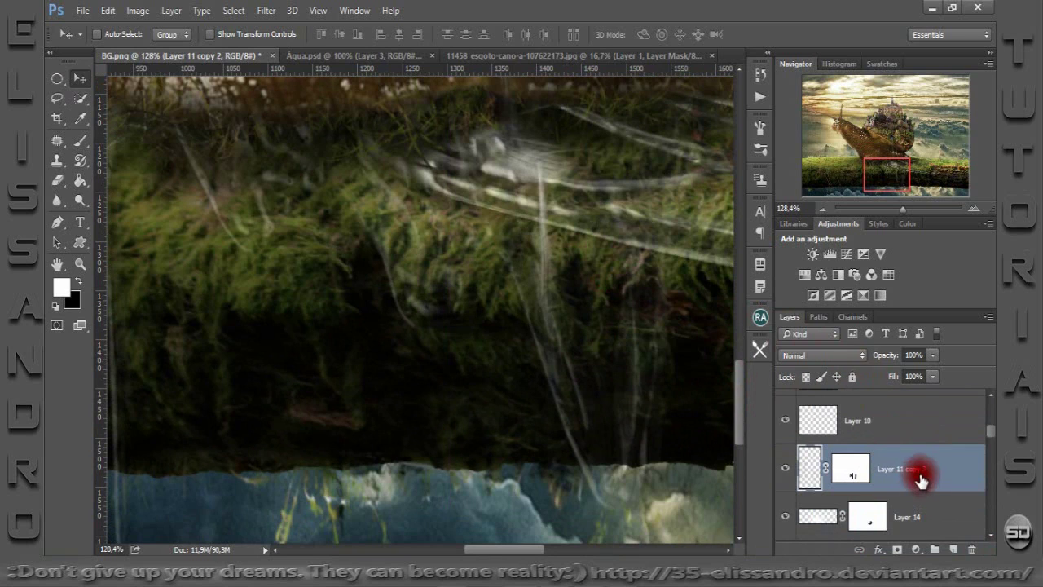
left_click_drag(921, 480, 868, 497)
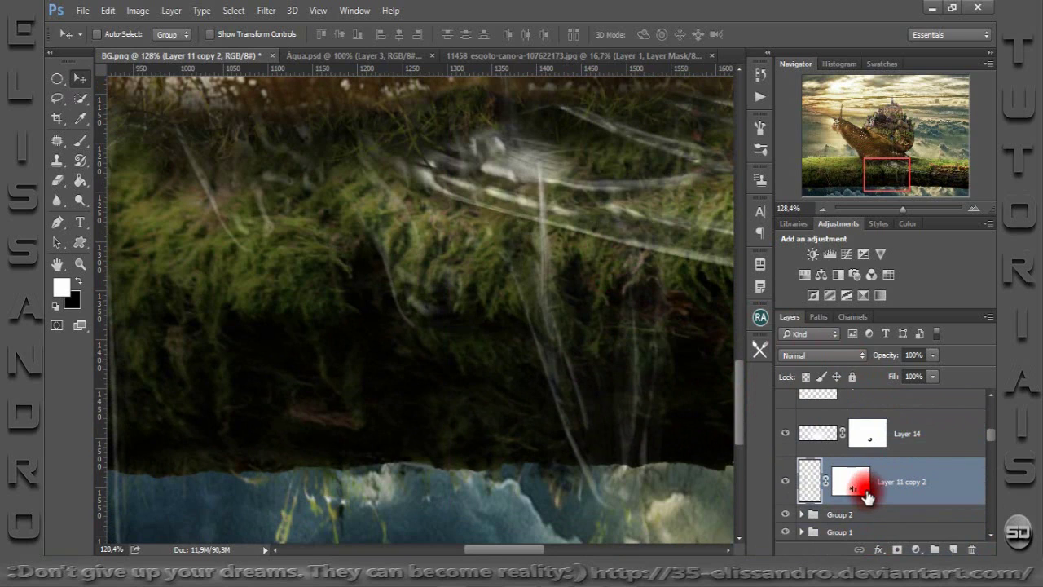
Warp Layer 11 copy 2's water streak so it bends down along the moss.
key("ctrl+t")
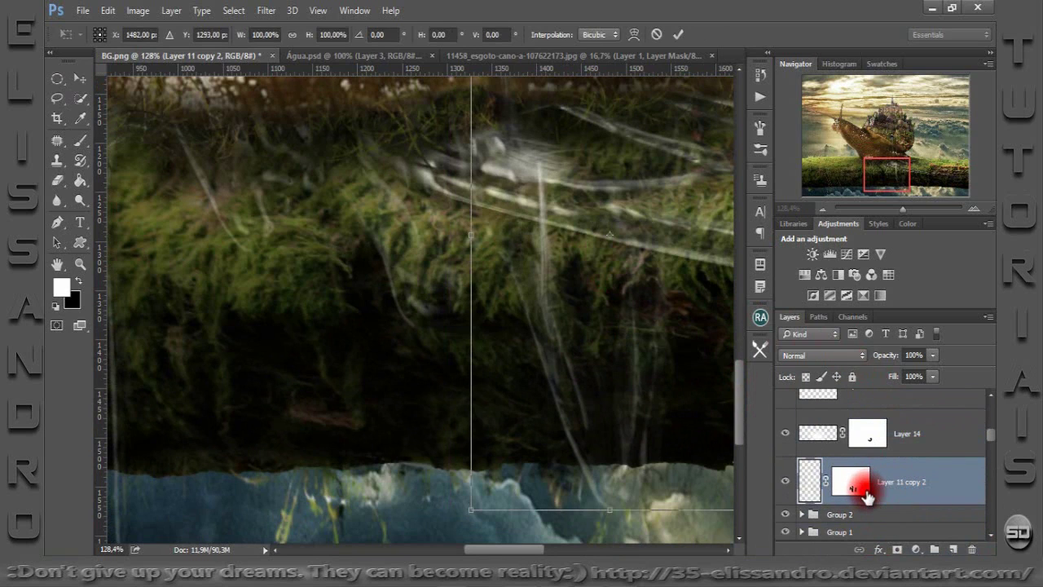
right_click(621, 410)
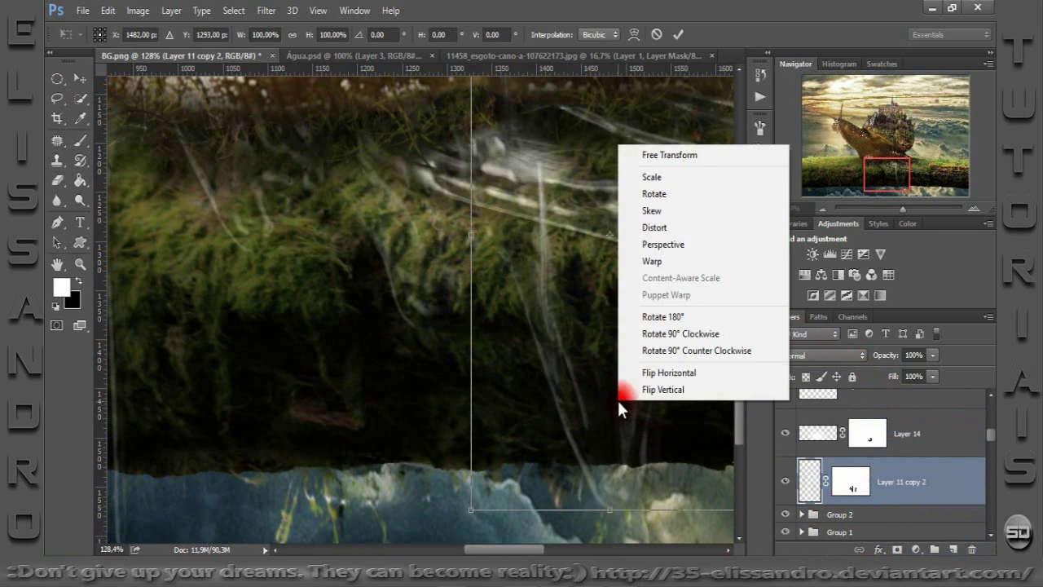
left_click(650, 261)
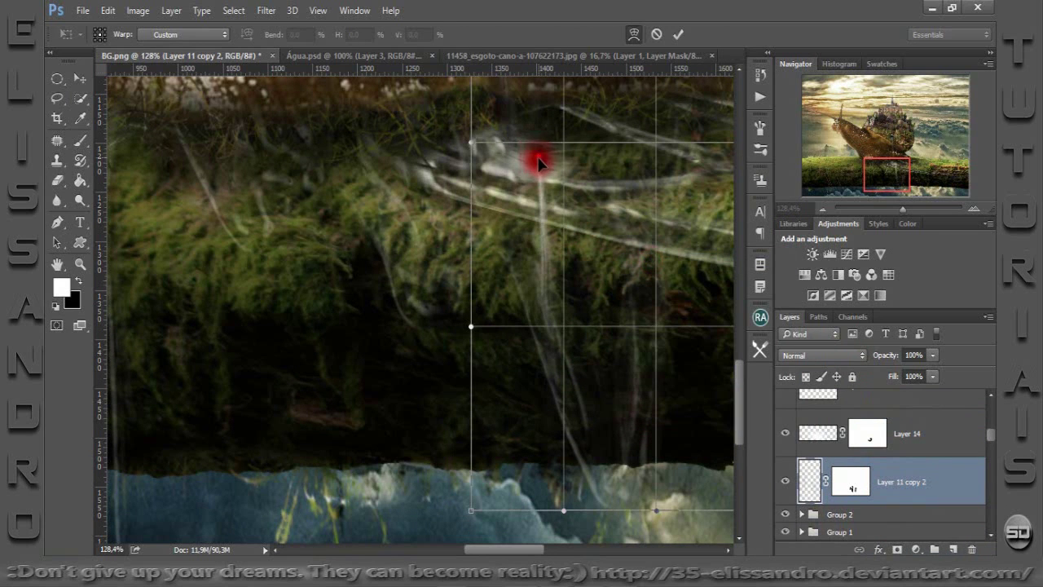
mouse_move(538, 163)
left_mouse_down()
mouse_move(521, 293)
mouse_move(584, 251)
left_mouse_up()
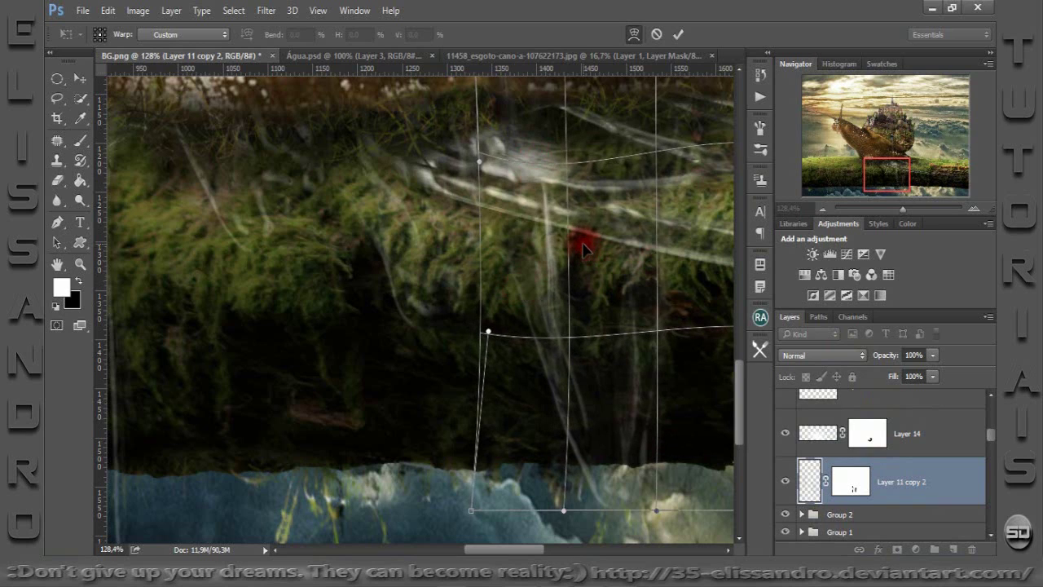
left_click(676, 35)
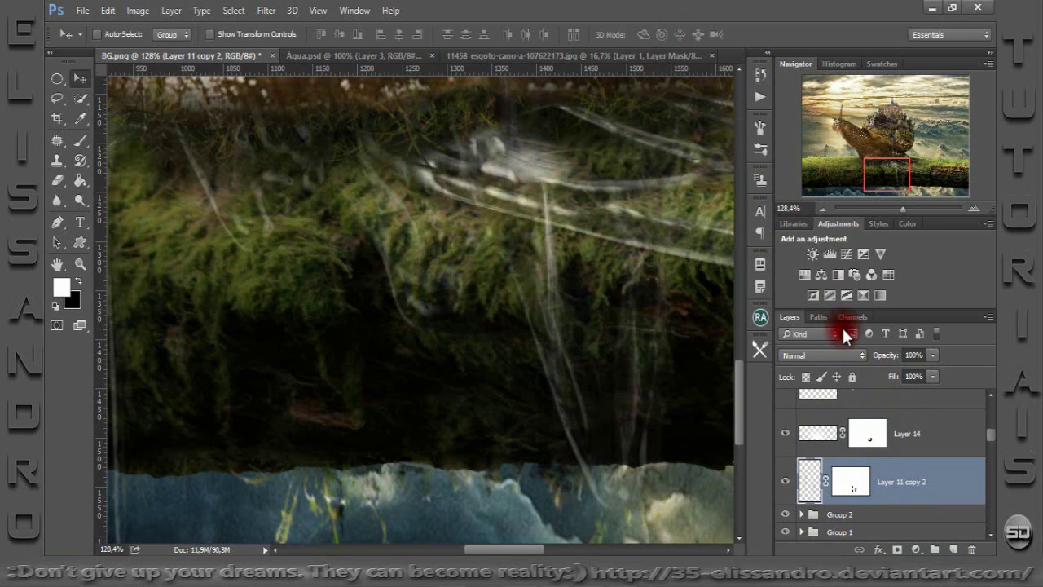
Duplicate the stream and merge the Layer 11 copies into Layer 11 copy 4.
key("ctrl+j")
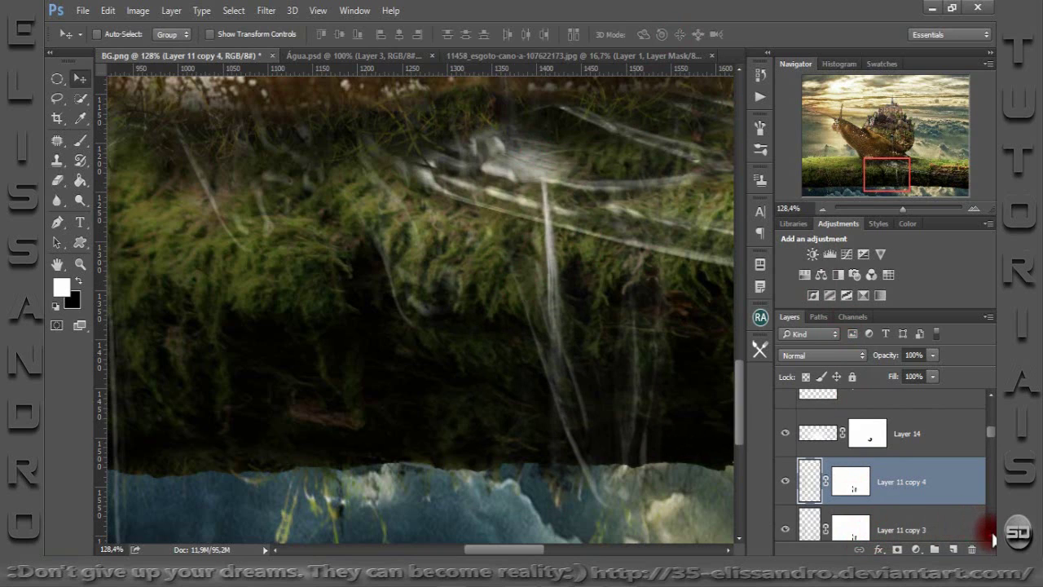
scroll(992, 539, "down", 3)
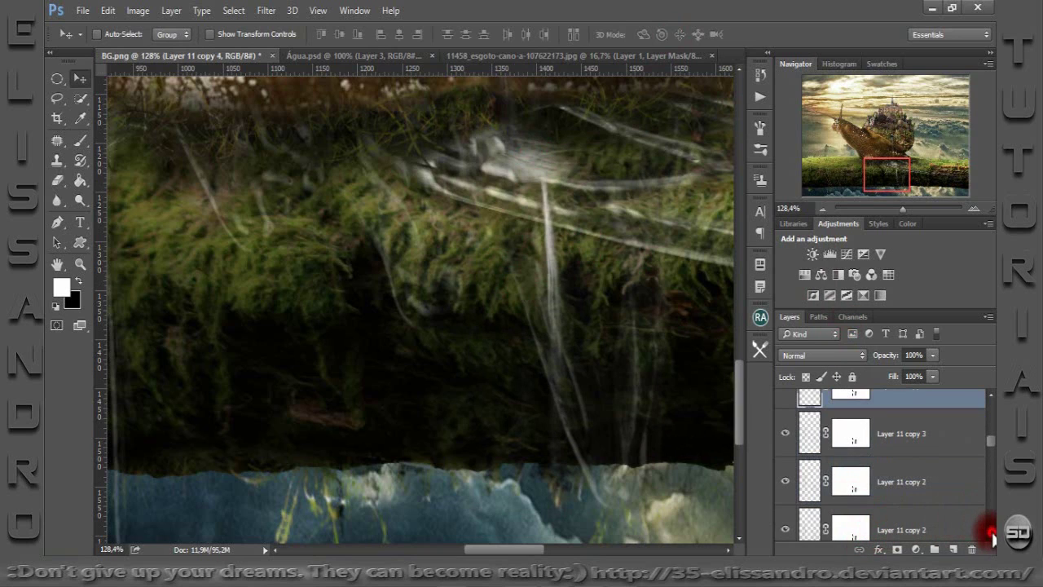
left_click(925, 485, "shift")
key("ctrl+e")
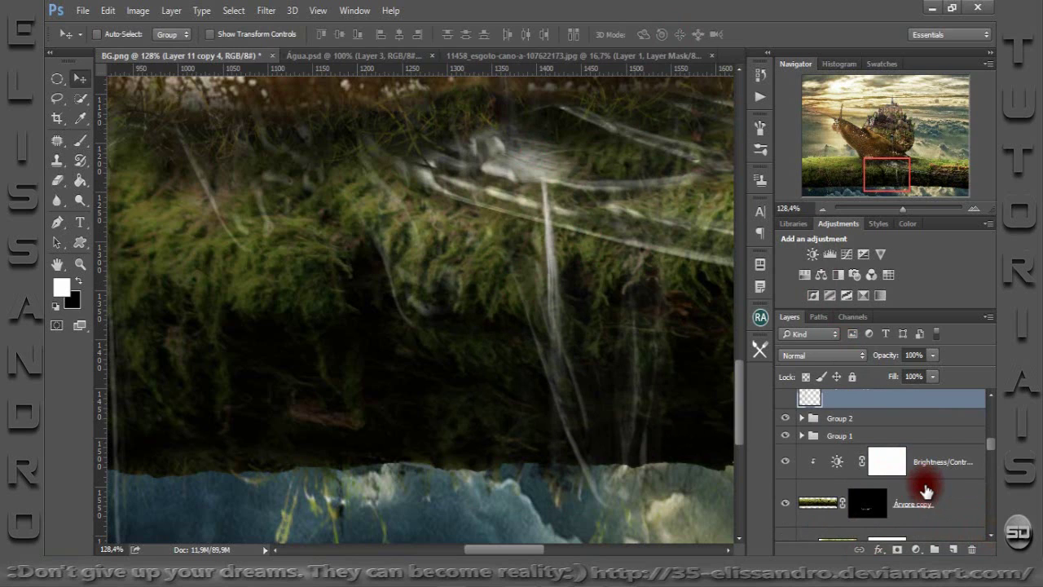
Stretch the merged stream taller and move it up about 100 px.
key("ctrl+t")
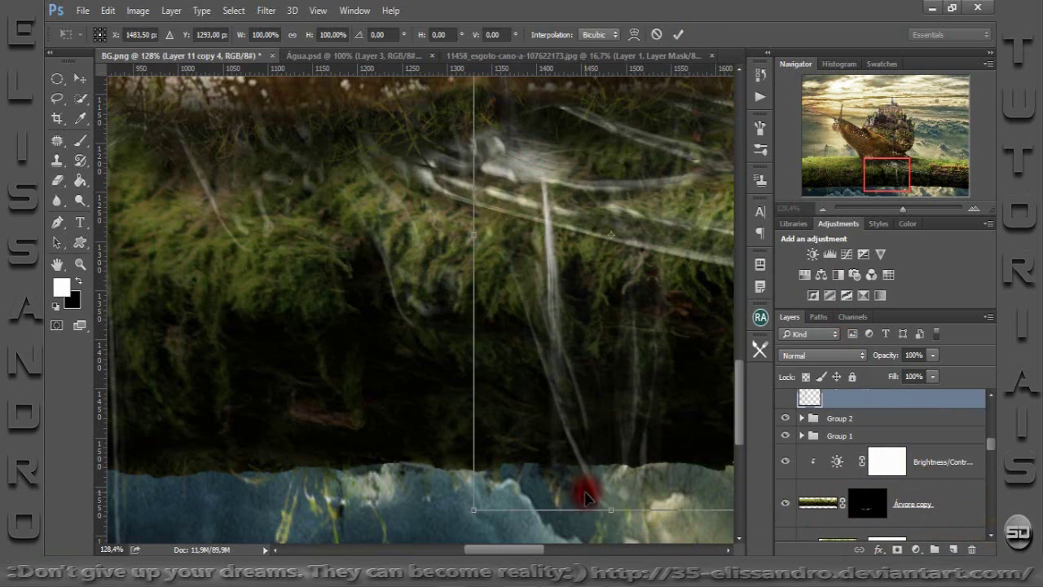
left_click_drag(609, 510, 611, 539)
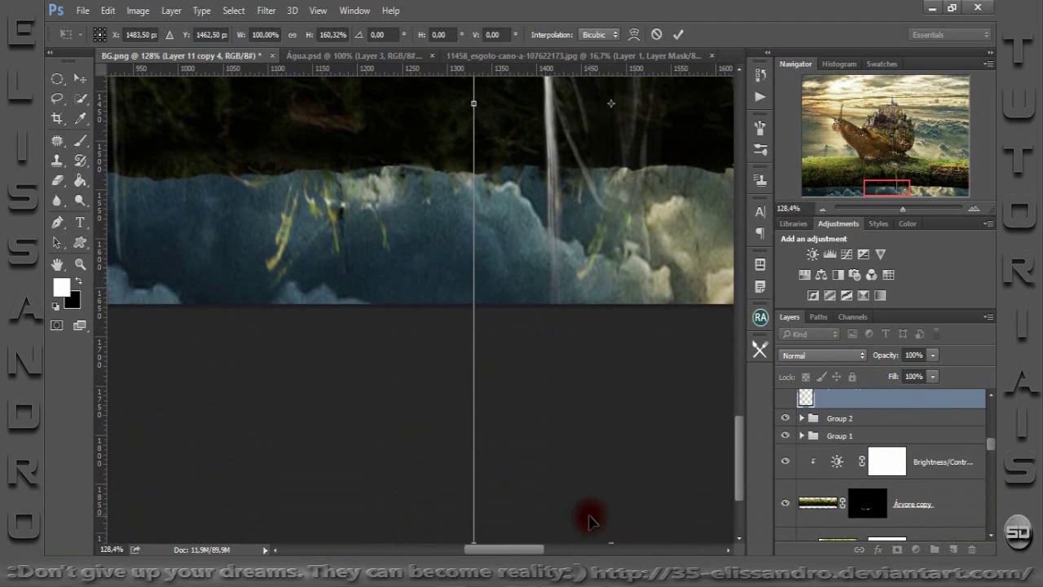
left_click_drag(611, 539, 603, 512)
left_click_drag(867, 191, 867, 185)
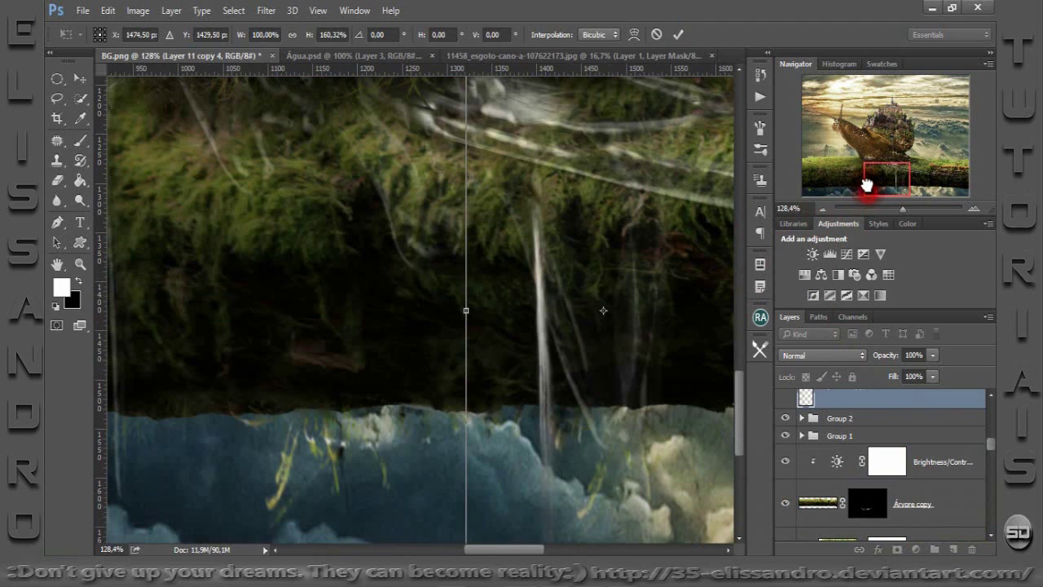
left_click_drag(548, 363, 553, 265)
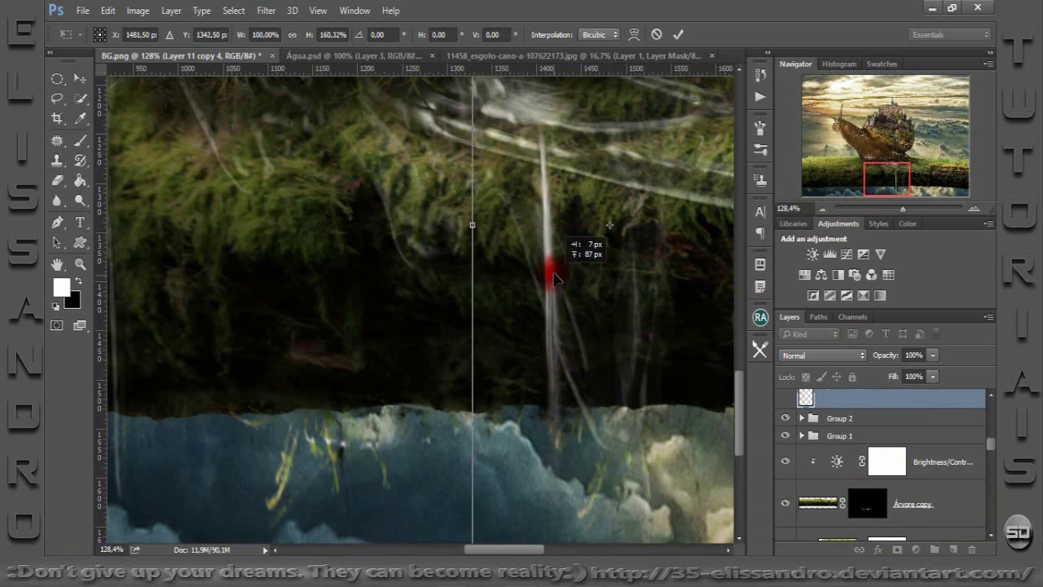
Warp the stream so it leans right and curves naturally.
right_click(546, 222)
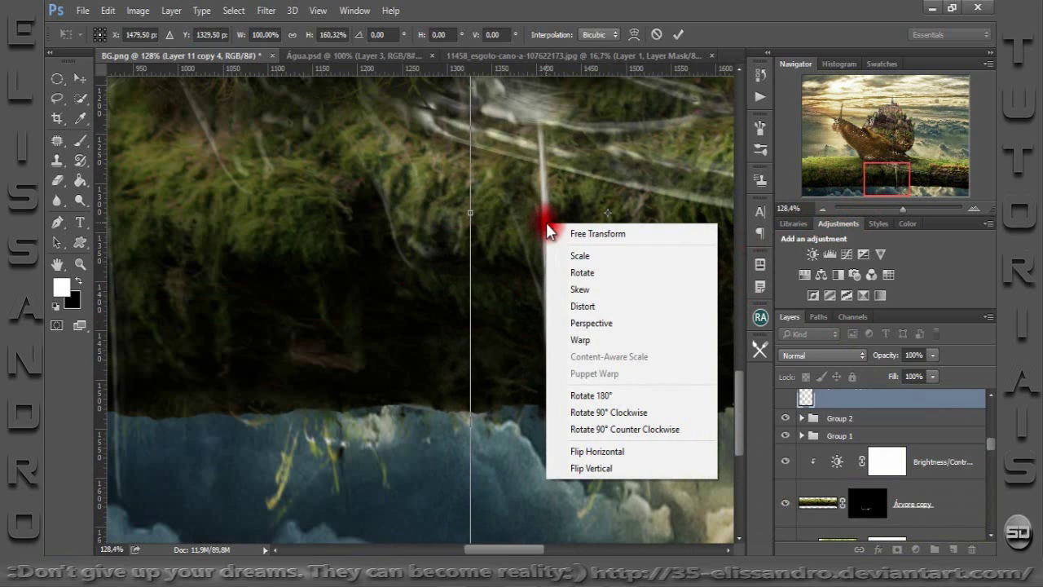
left_click(576, 340)
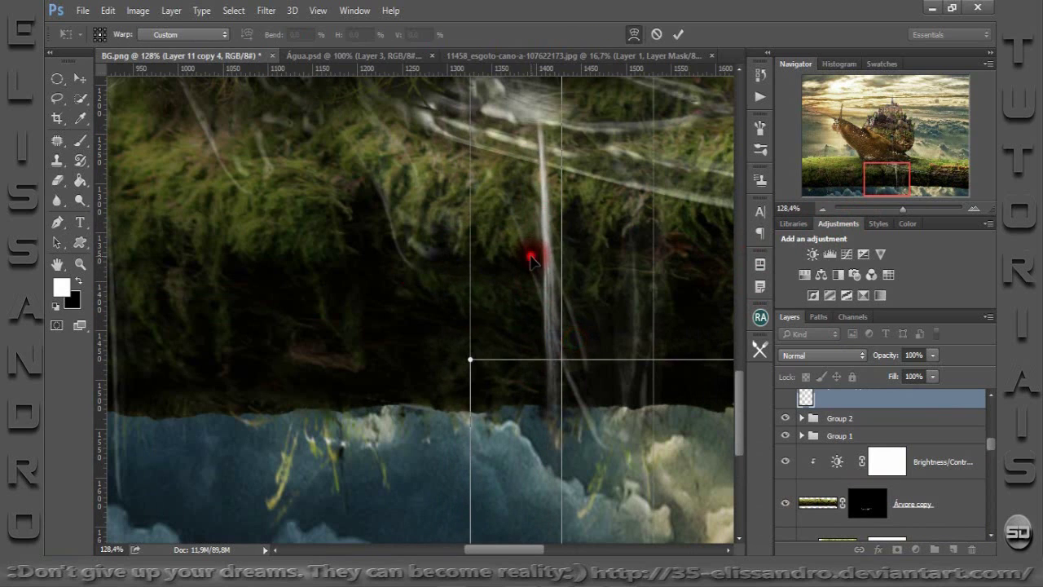
mouse_move(531, 252)
left_mouse_down()
mouse_move(545, 242)
mouse_move(567, 250)
mouse_move(543, 168)
mouse_move(559, 93)
mouse_move(540, 131)
mouse_move(545, 155)
left_mouse_up()
left_click_drag(543, 298, 624, 233)
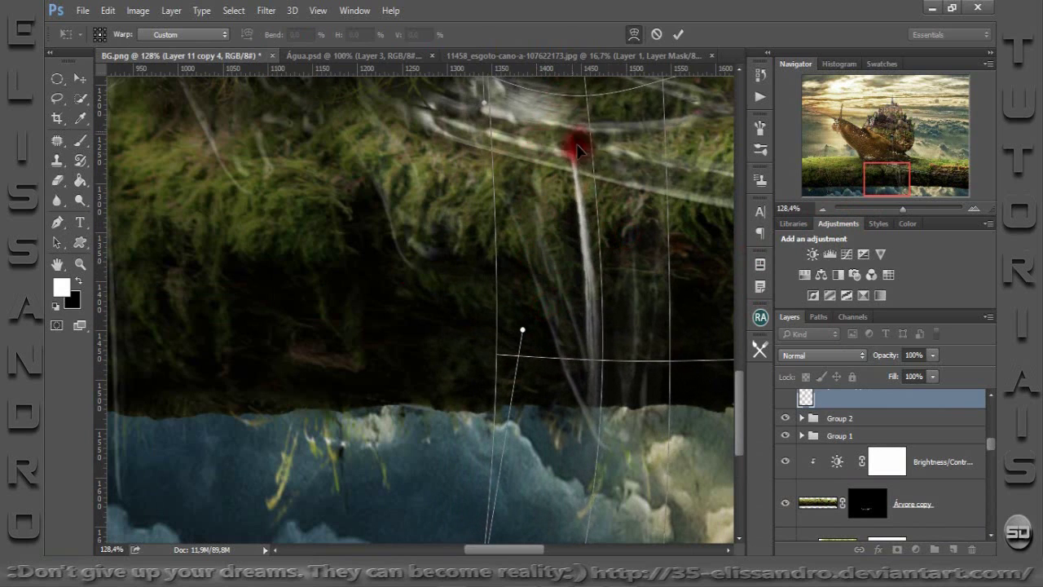
mouse_move(570, 145)
left_mouse_down()
mouse_move(540, 111)
mouse_move(540, 144)
left_mouse_up()
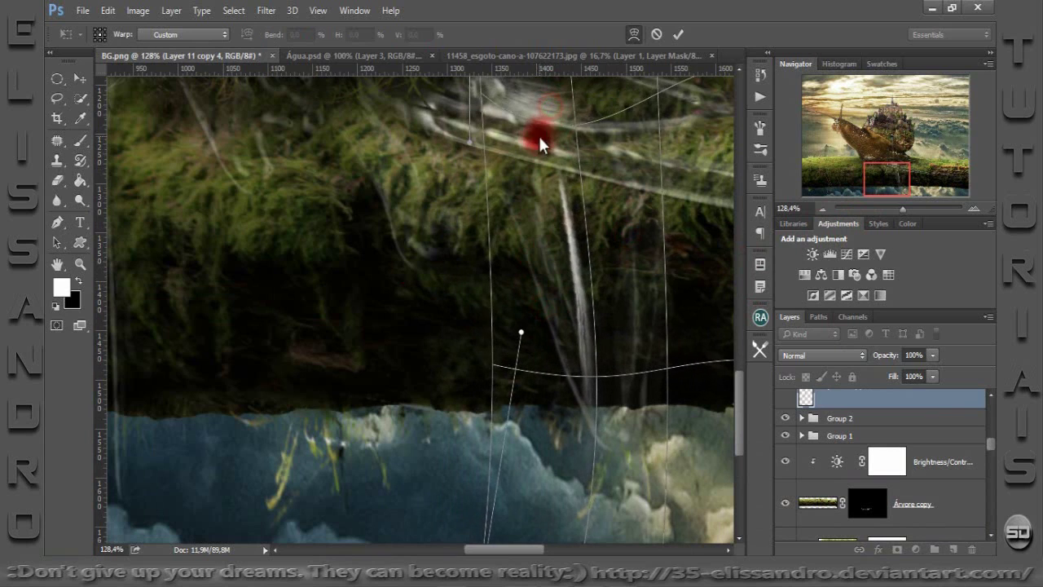
left_click(676, 32)
Nudge the stream into position and lower Layer 11 copy 4's Fill to 39%.
mouse_move(583, 256)
left_mouse_down()
mouse_move(562, 247)
mouse_move(570, 273)
mouse_move(584, 252)
left_mouse_up()
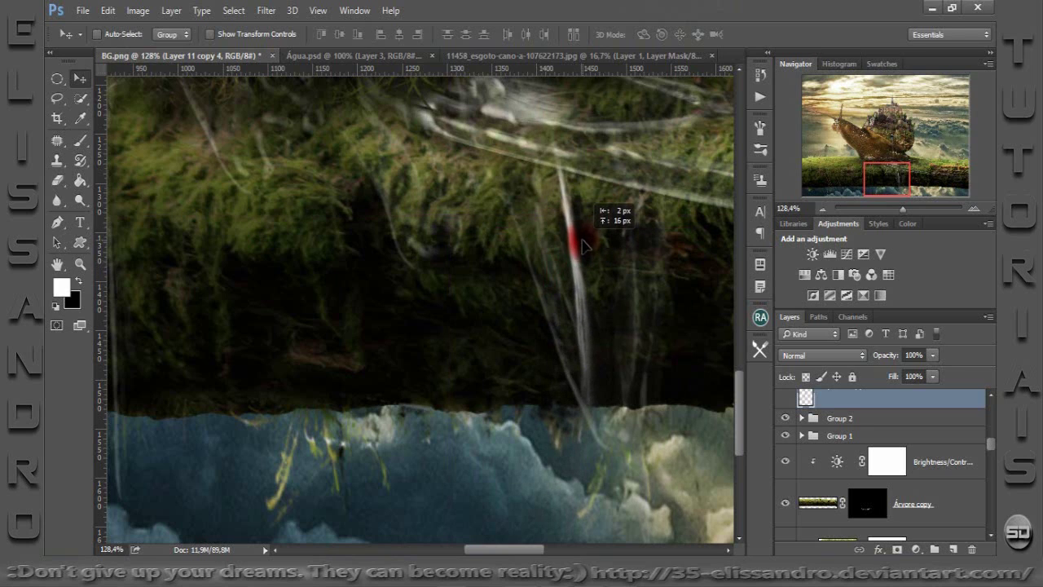
left_click_drag(584, 244, 582, 231)
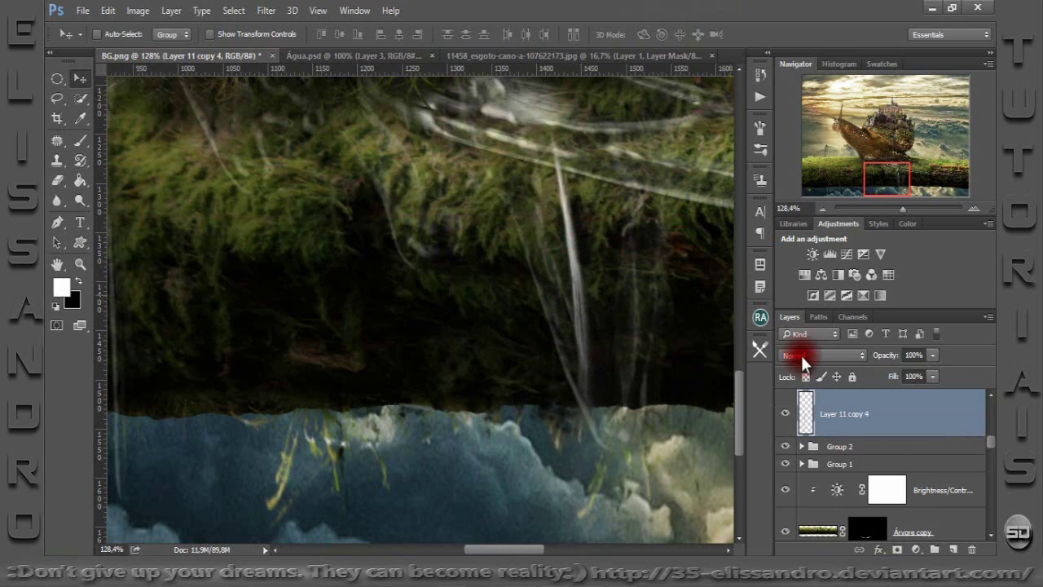
left_click_drag(889, 379, 853, 375)
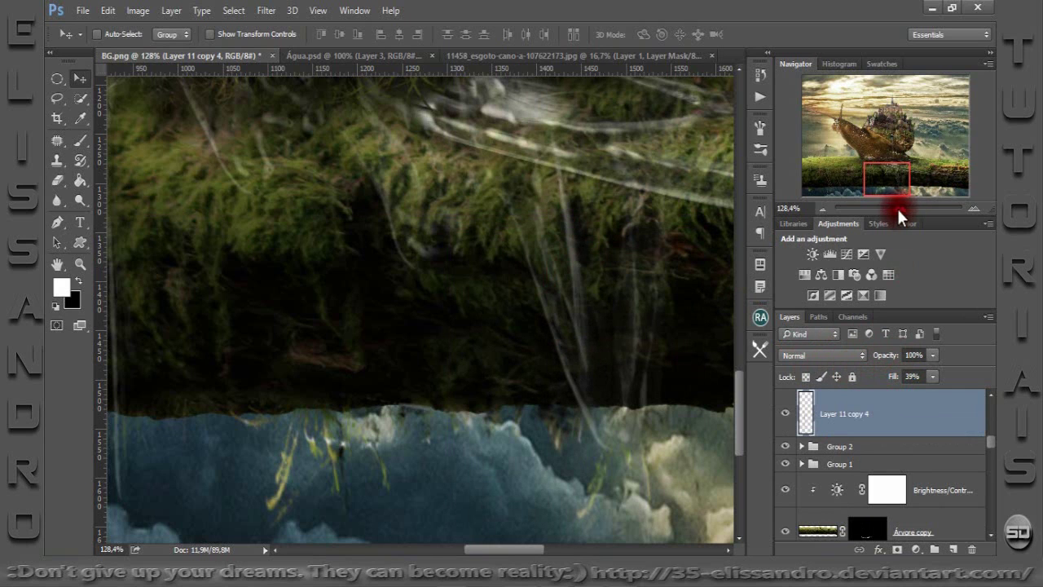
left_click_drag(897, 209, 890, 209)
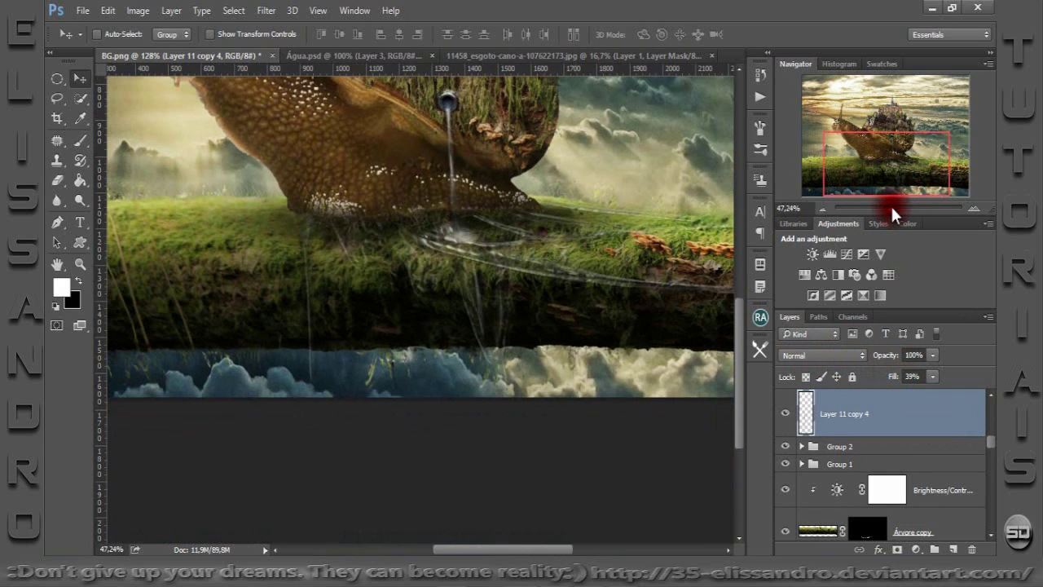
Nudge the stream slightly and toggle Layer 2 to check what it covers near the pipe.
left_click_drag(510, 283, 522, 285)
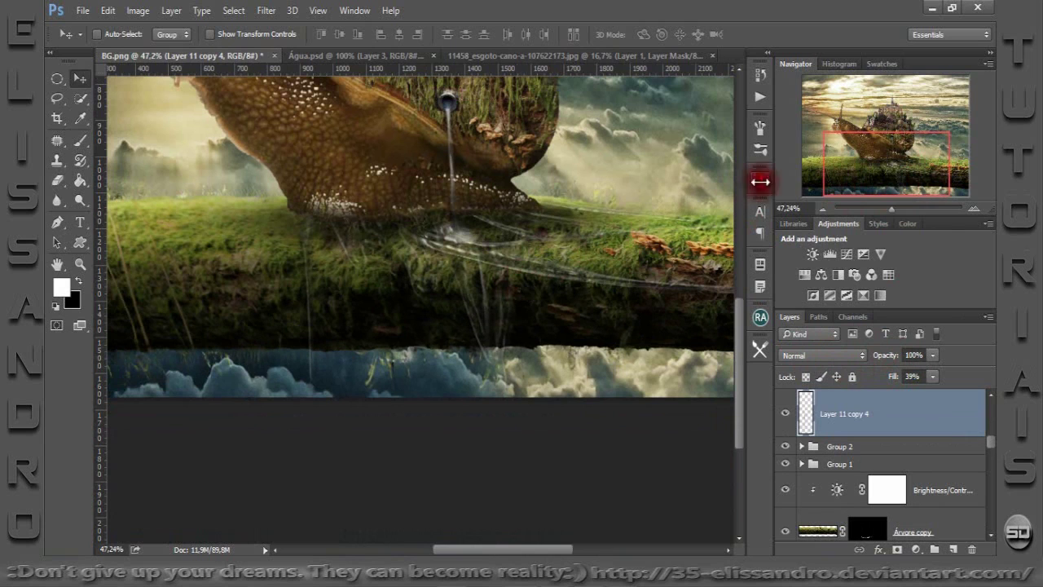
left_click(882, 204)
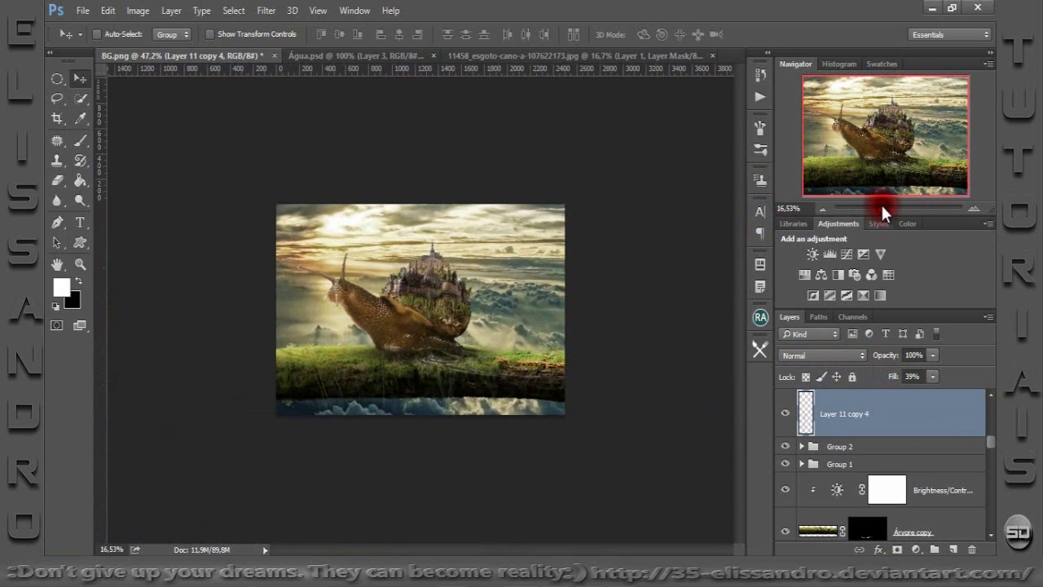
left_click_drag(882, 203, 903, 202)
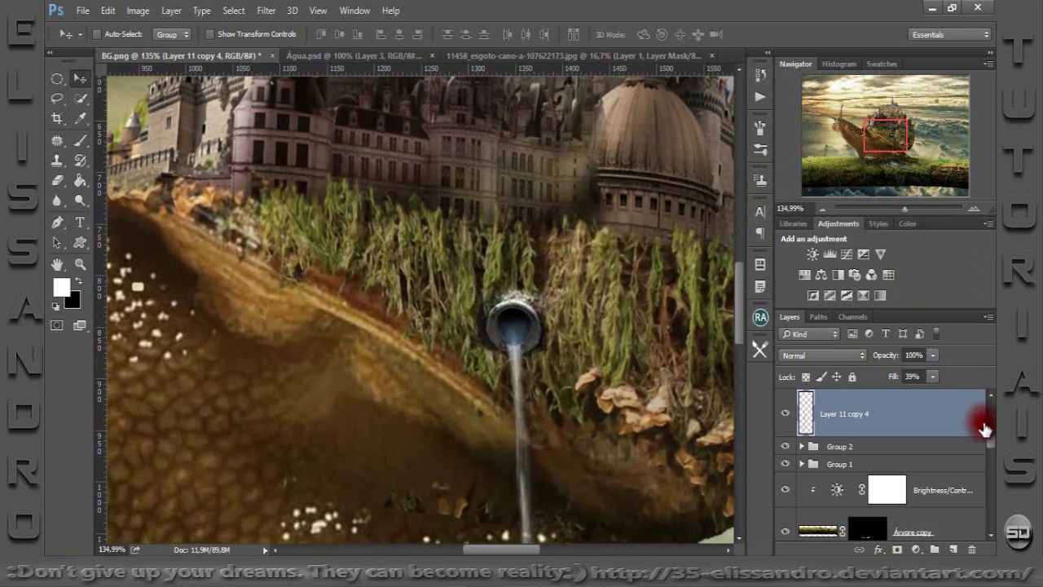
scroll(989, 430, "down", 3)
scroll(989, 414, "down", 3)
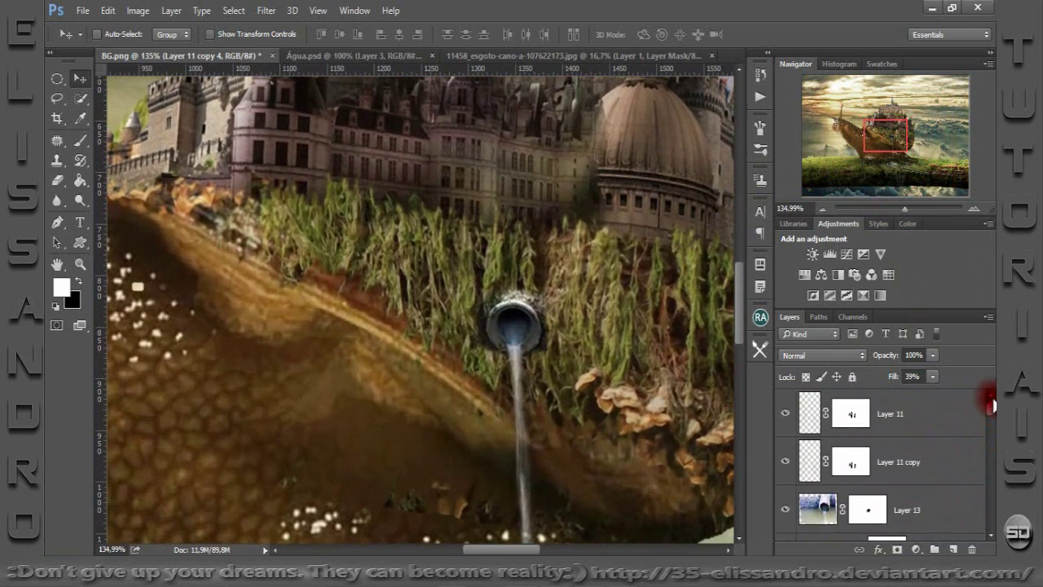
left_click_drag(989, 404, 993, 461)
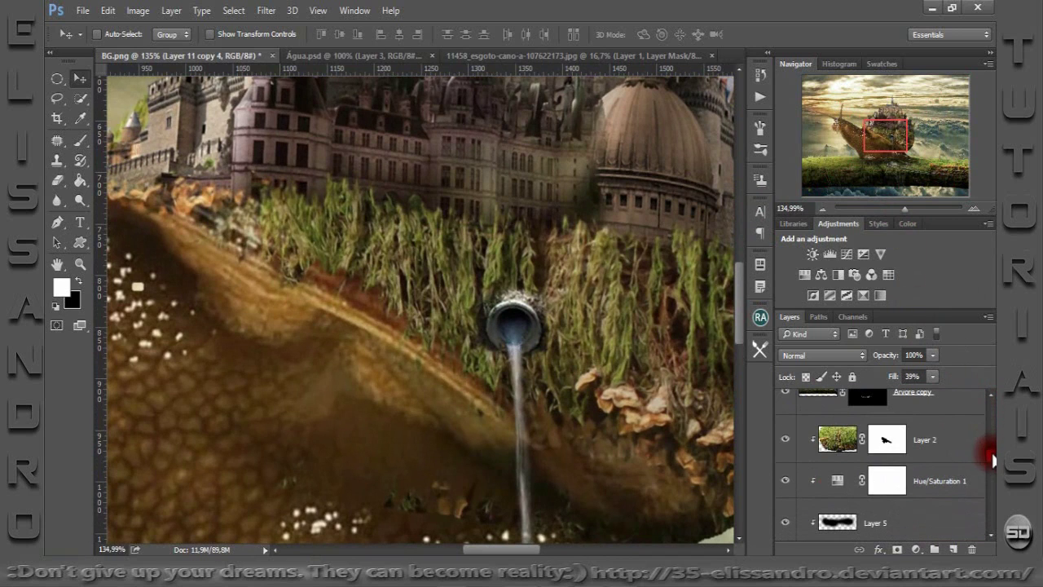
left_click(785, 440)
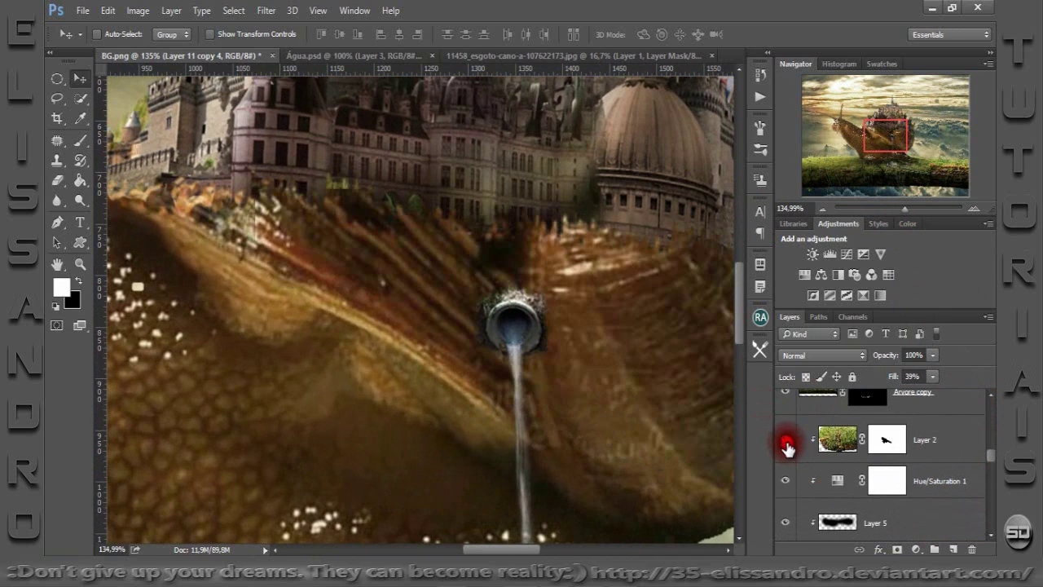
left_click(785, 441)
left_click_drag(879, 143, 886, 158)
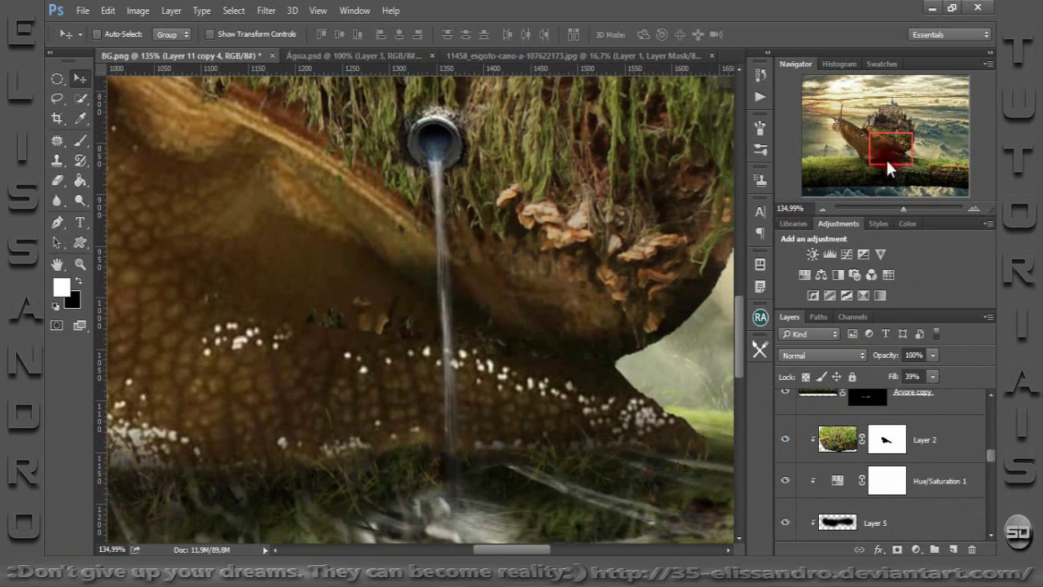
Paint black on Layer 2's mask to hide grass around the pipe notch and snail's back.
left_click(886, 437)
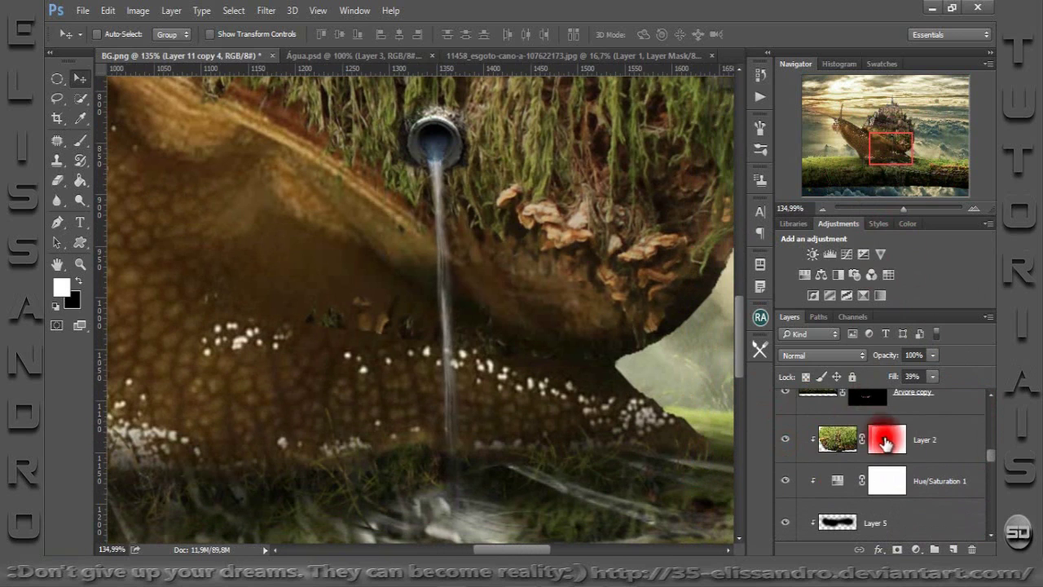
left_click(73, 141)
left_click(79, 281)
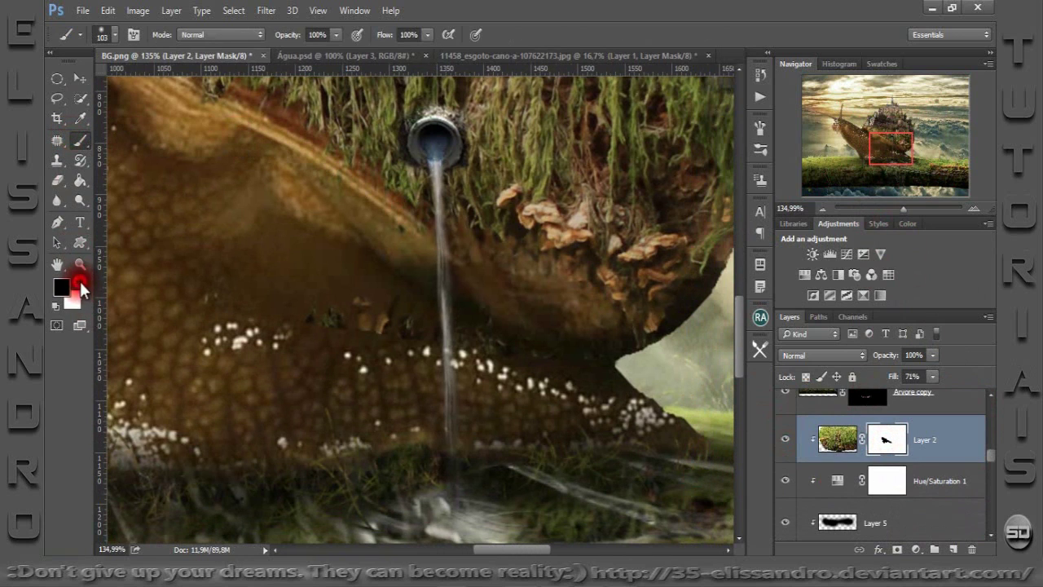
mouse_move(524, 356)
left_mouse_down()
mouse_move(624, 361)
mouse_move(589, 361)
mouse_move(524, 326)
mouse_move(603, 350)
left_mouse_up()
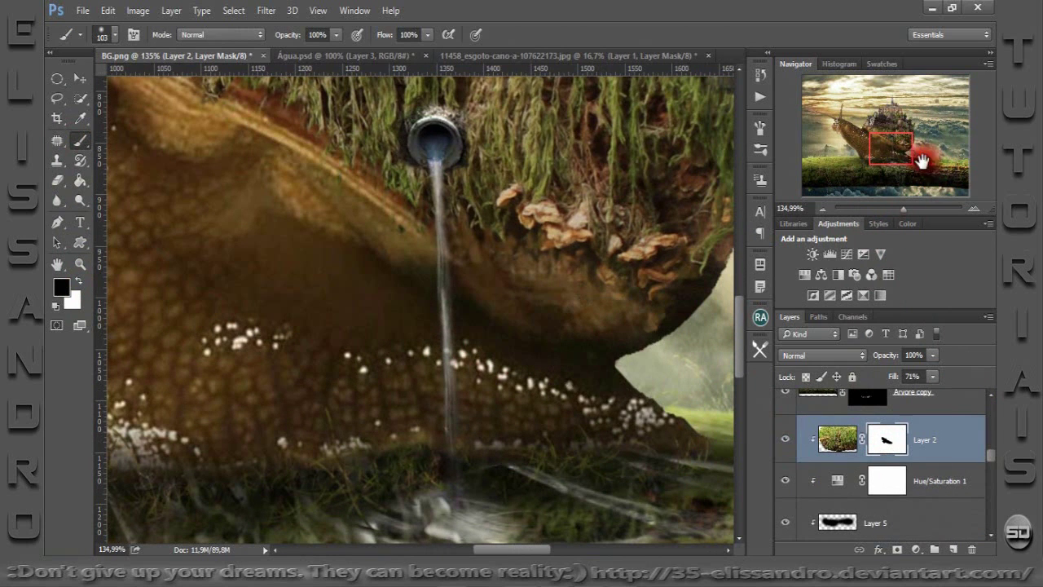
left_click_drag(920, 158, 854, 133)
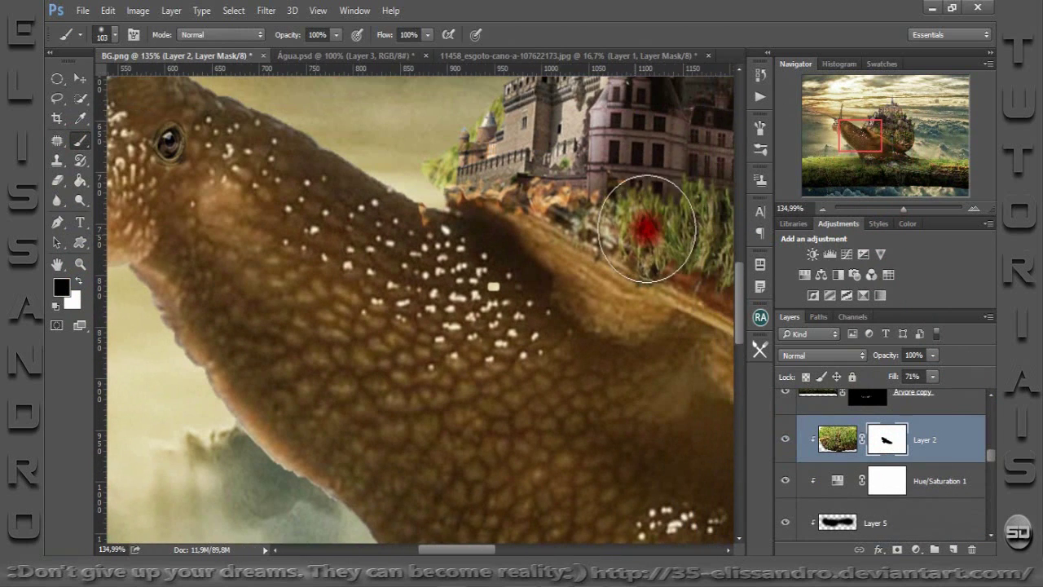
left_click_drag(406, 246, 373, 220)
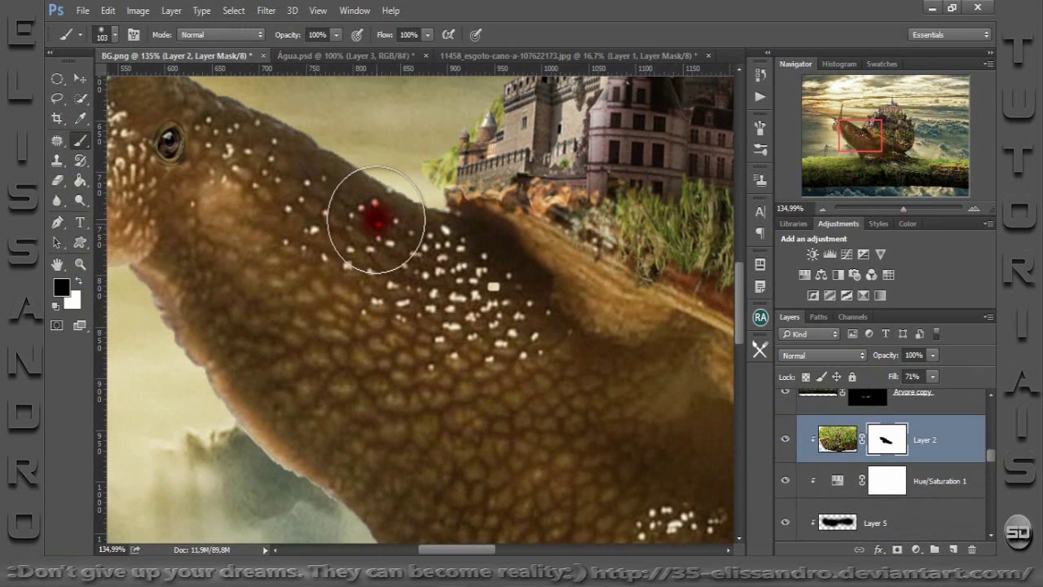
left_click_drag(899, 199, 886, 200)
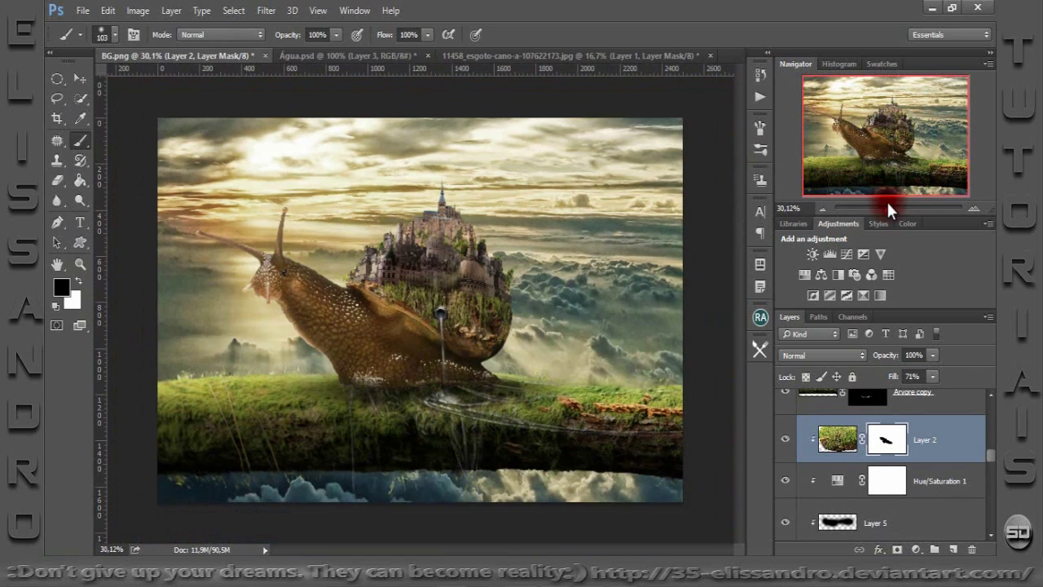
Add a new Layer 15 above Layer 2 and clip it to Layer 2.
left_click(785, 440)
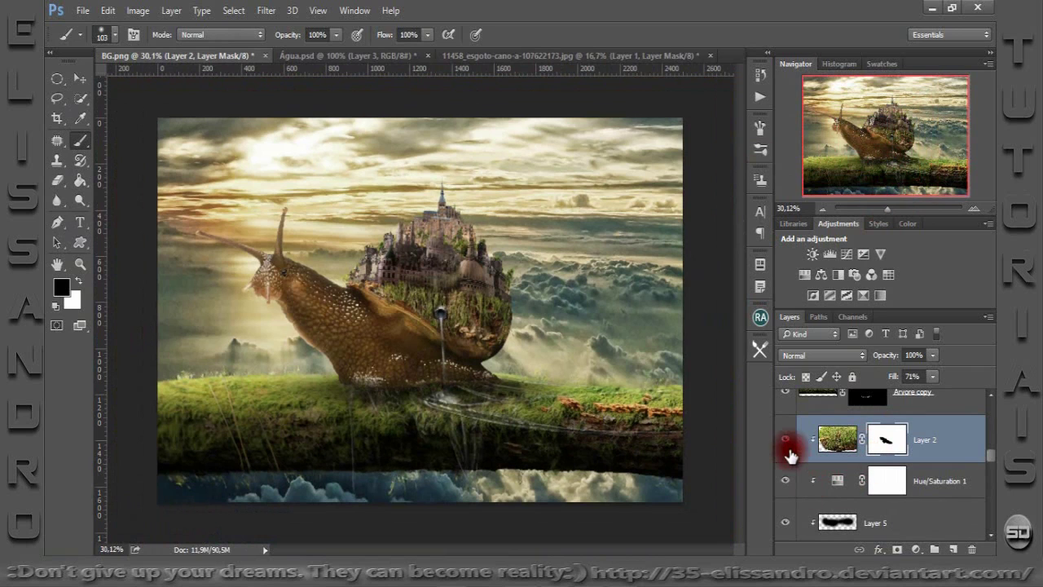
left_click(788, 441)
left_click(787, 440)
left_click(827, 437)
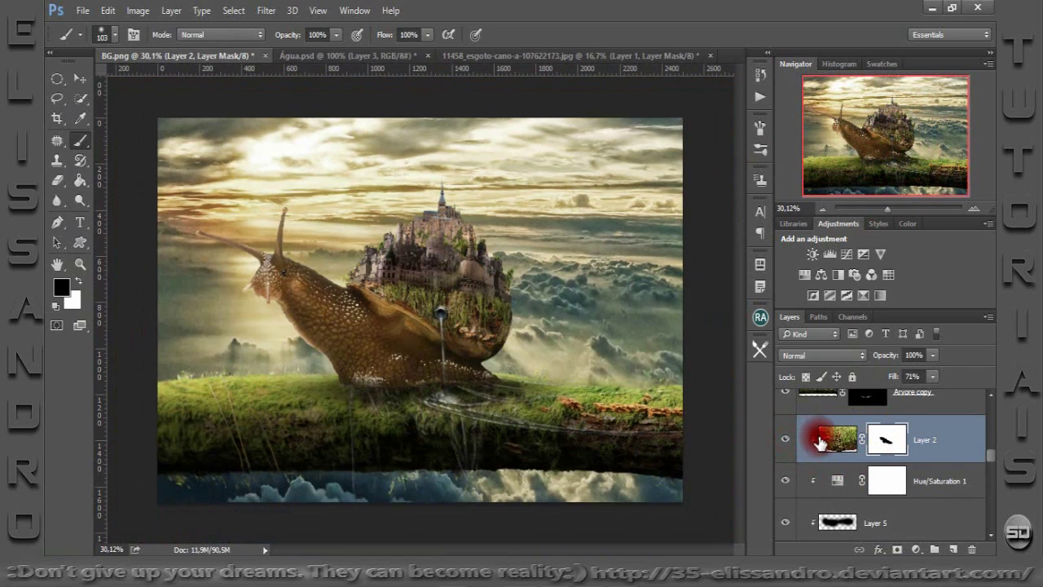
left_click_drag(890, 206, 896, 204)
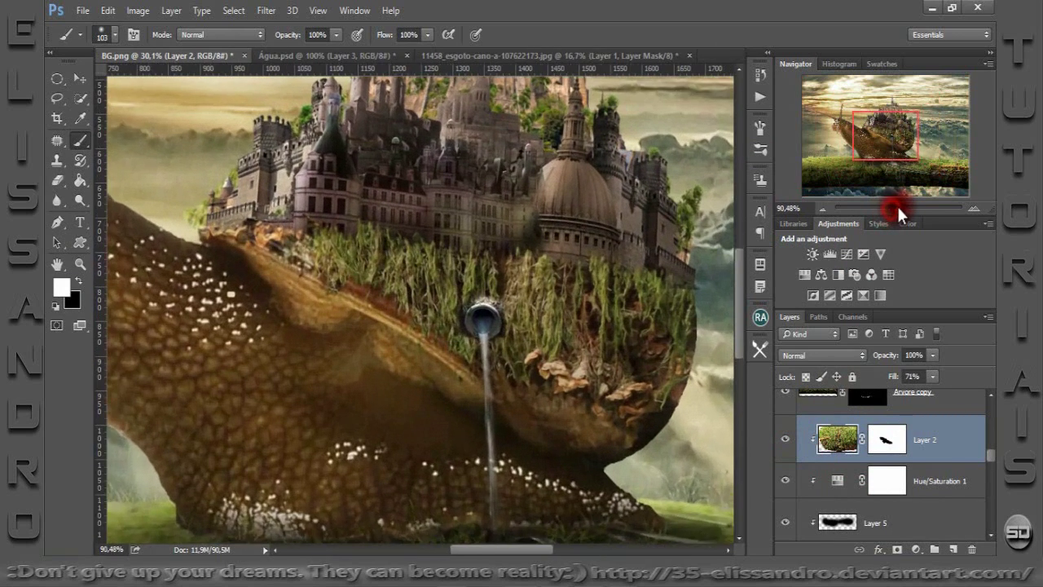
left_click_drag(875, 151, 878, 148)
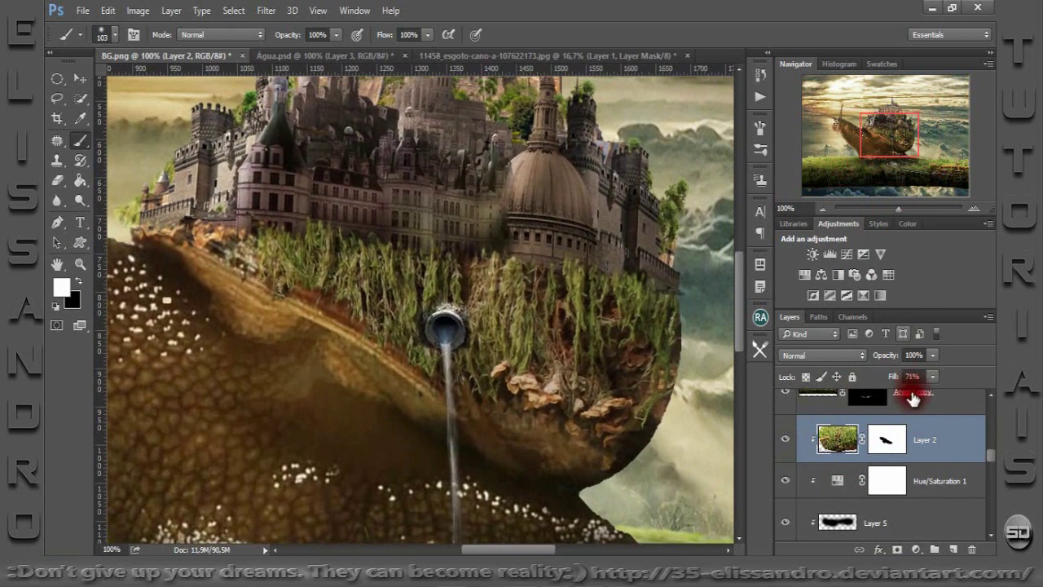
left_click(954, 548)
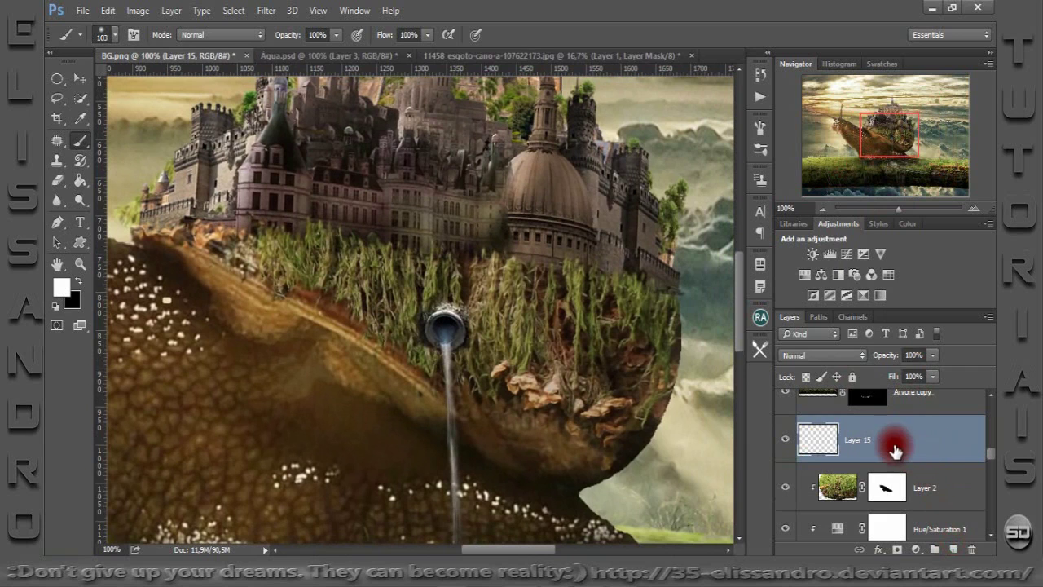
right_click(894, 436)
left_click(669, 289)
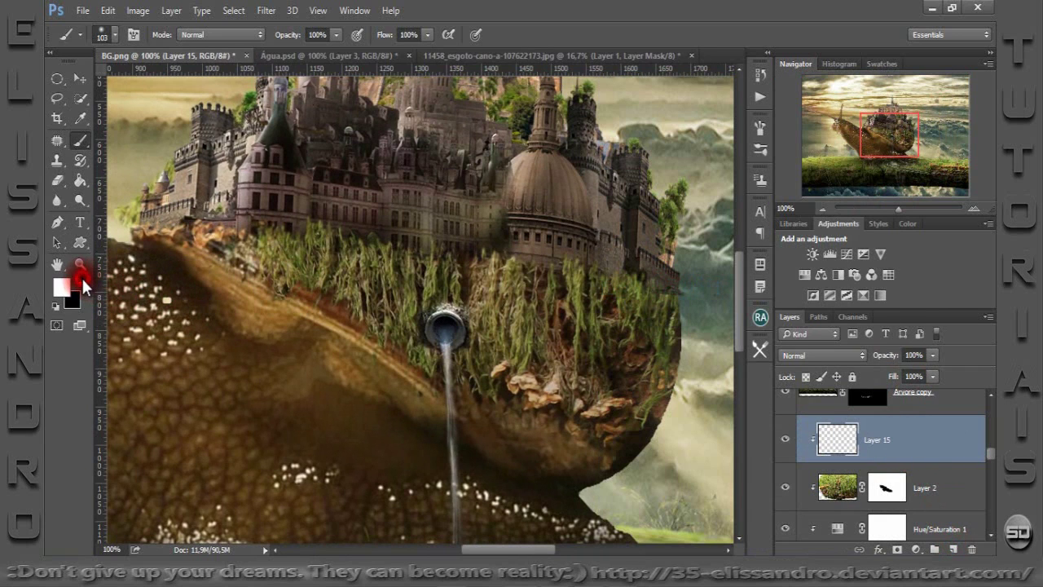
Paint a black shadow over the grassy shell mound and soften it with Gaussian Blur.
left_click(78, 280)
mouse_move(245, 241)
left_mouse_down()
mouse_move(279, 240)
mouse_move(391, 275)
mouse_move(547, 337)
mouse_move(420, 281)
mouse_move(625, 319)
mouse_move(659, 356)
mouse_move(664, 316)
mouse_move(522, 261)
mouse_move(377, 264)
mouse_move(342, 242)
mouse_move(301, 237)
mouse_move(459, 345)
mouse_move(579, 449)
mouse_move(502, 427)
mouse_move(608, 435)
mouse_move(650, 343)
mouse_move(589, 368)
mouse_move(554, 366)
mouse_move(643, 391)
mouse_move(657, 376)
left_mouse_up()
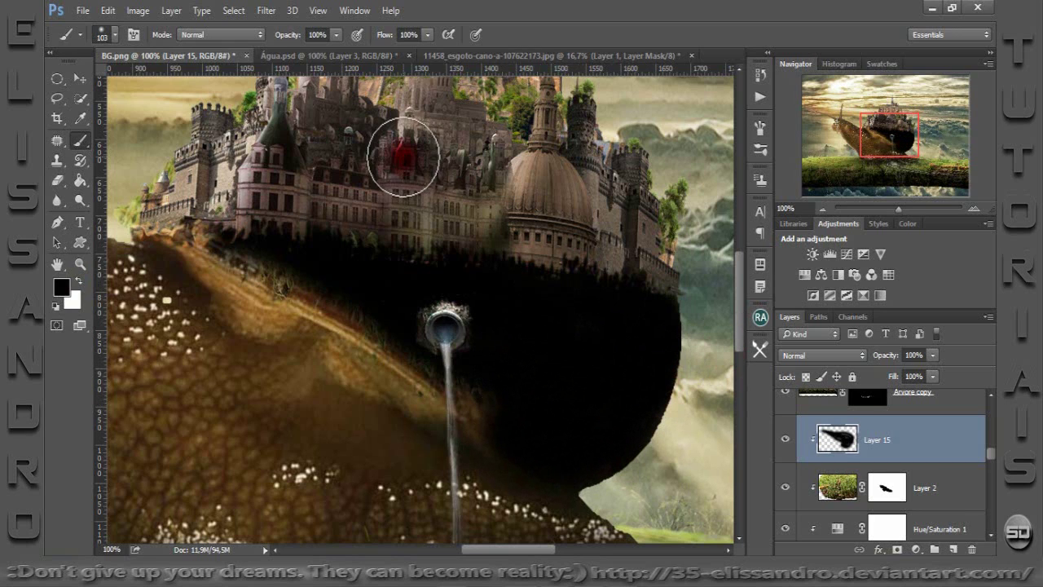
left_click(266, 11)
mouse_move(273, 180)
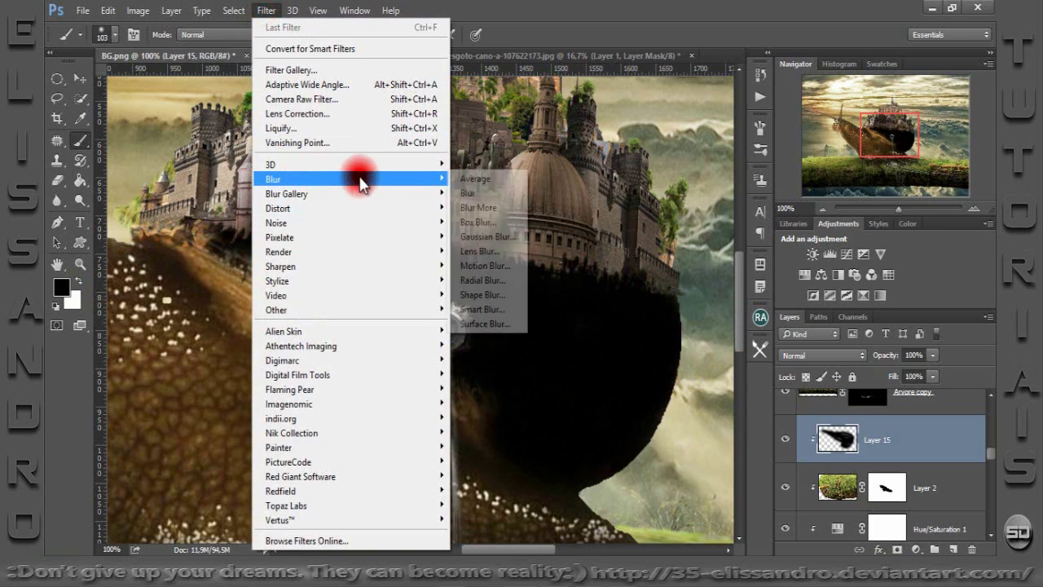
left_click(491, 235)
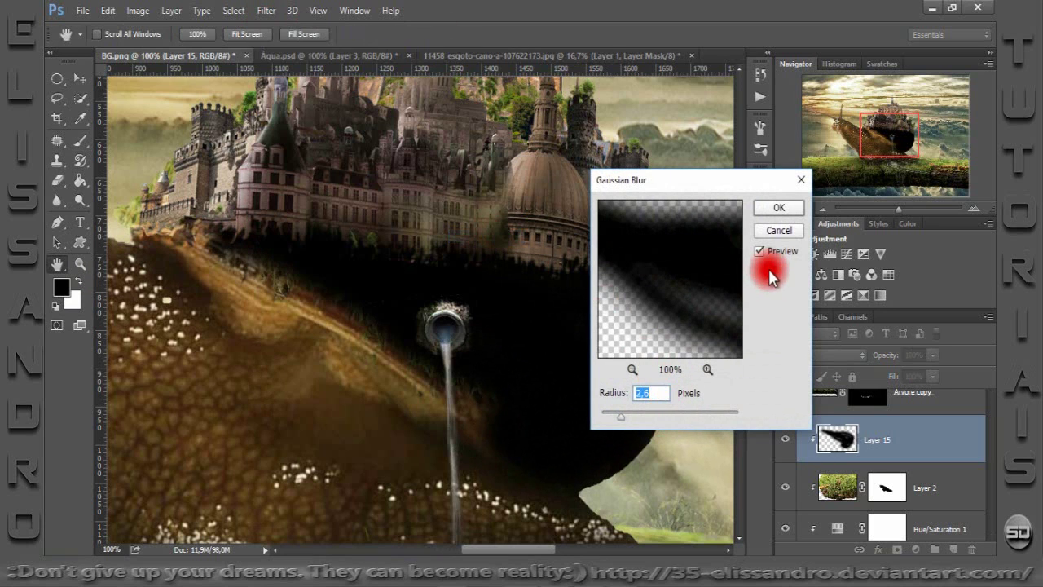
left_click(769, 208)
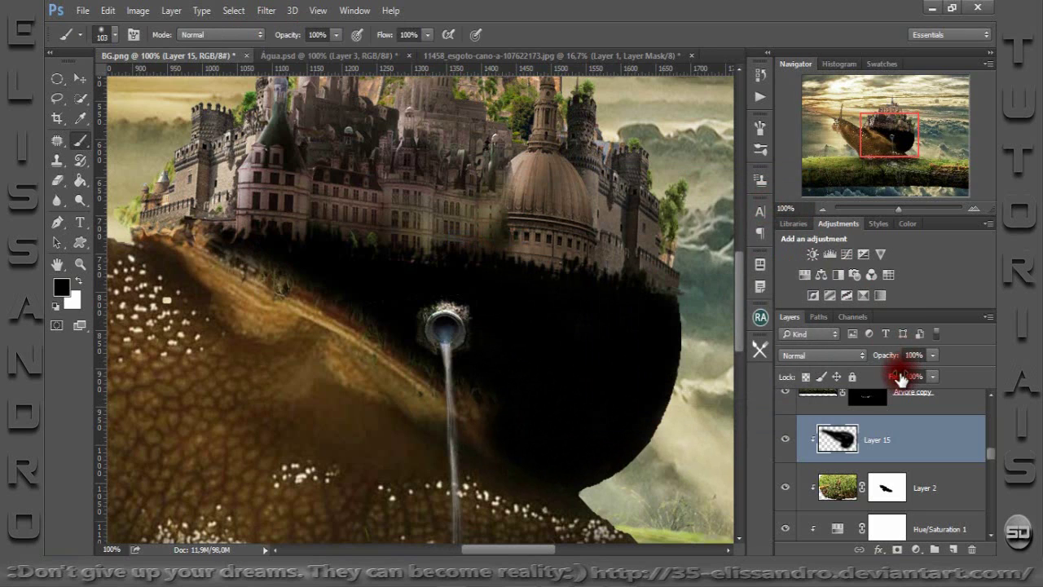
Lower the shadow layer's fill to 53% and compare the scene with and without it.
left_click_drag(888, 374, 863, 374)
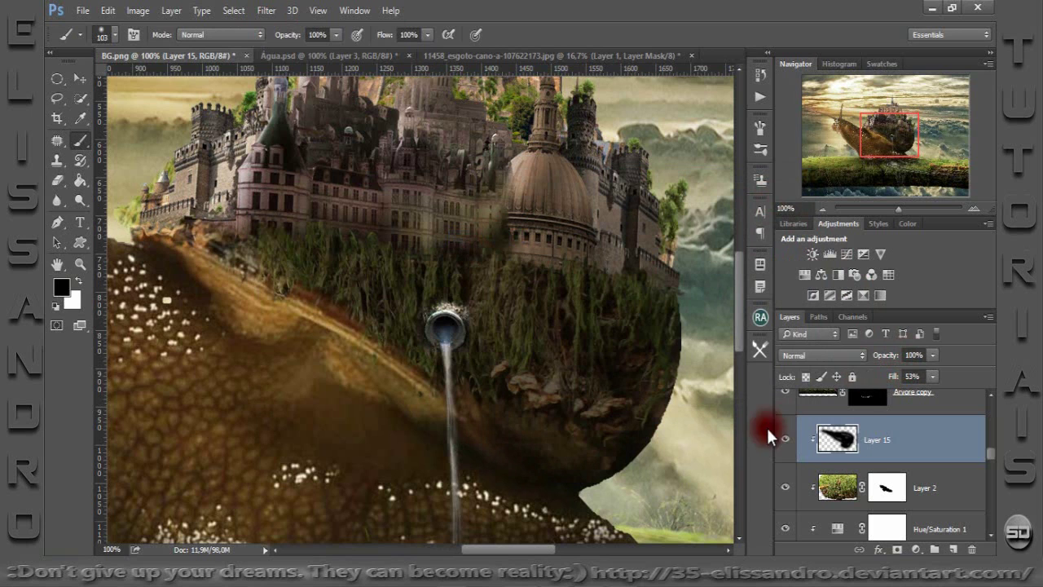
left_click(784, 440)
left_click(784, 439)
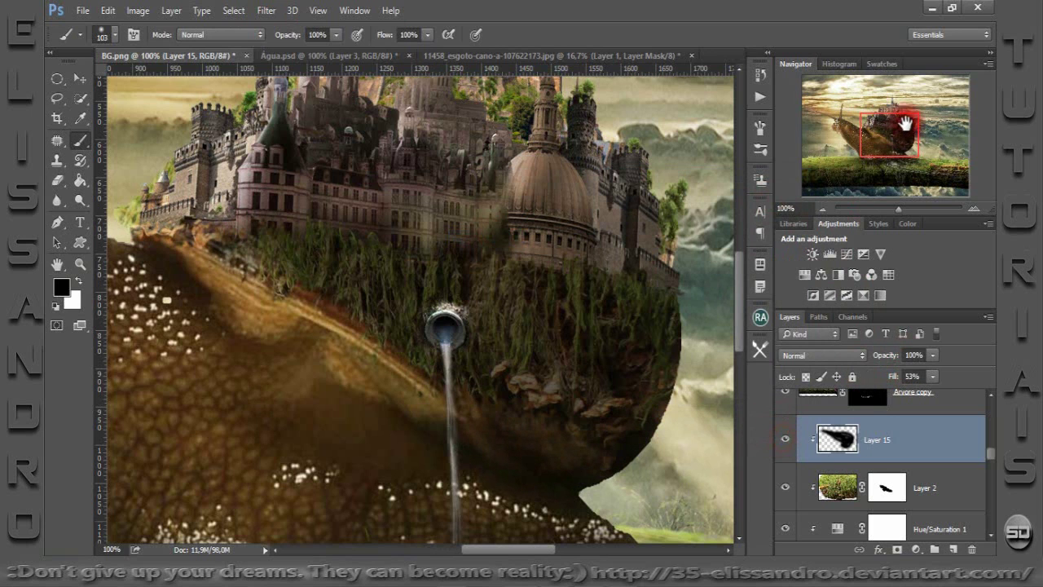
left_click(888, 206)
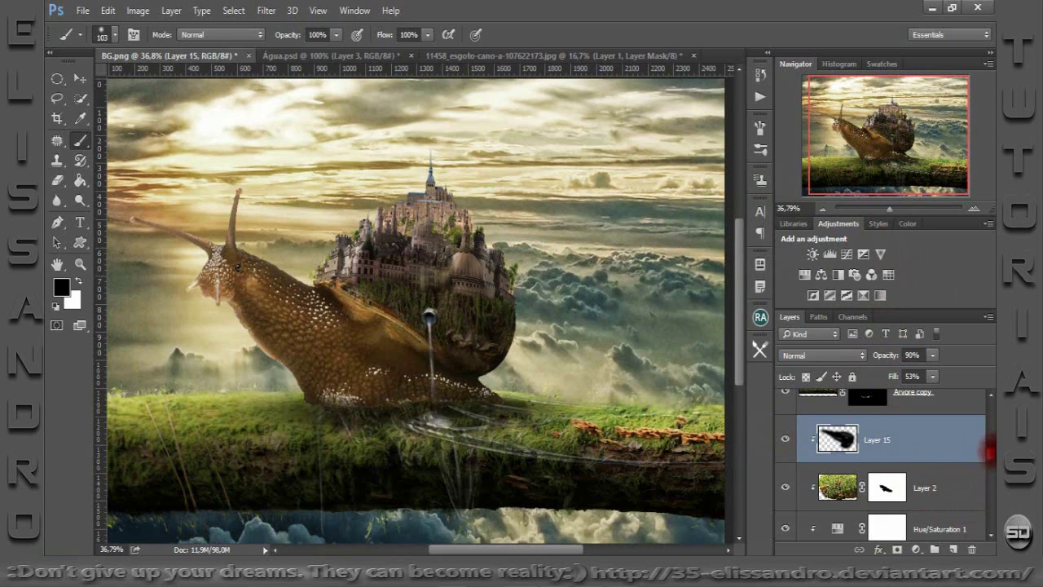
In Group 2, add Layer 16 above the castle and clip it to Castelo SD.
left_click_drag(992, 453, 990, 428)
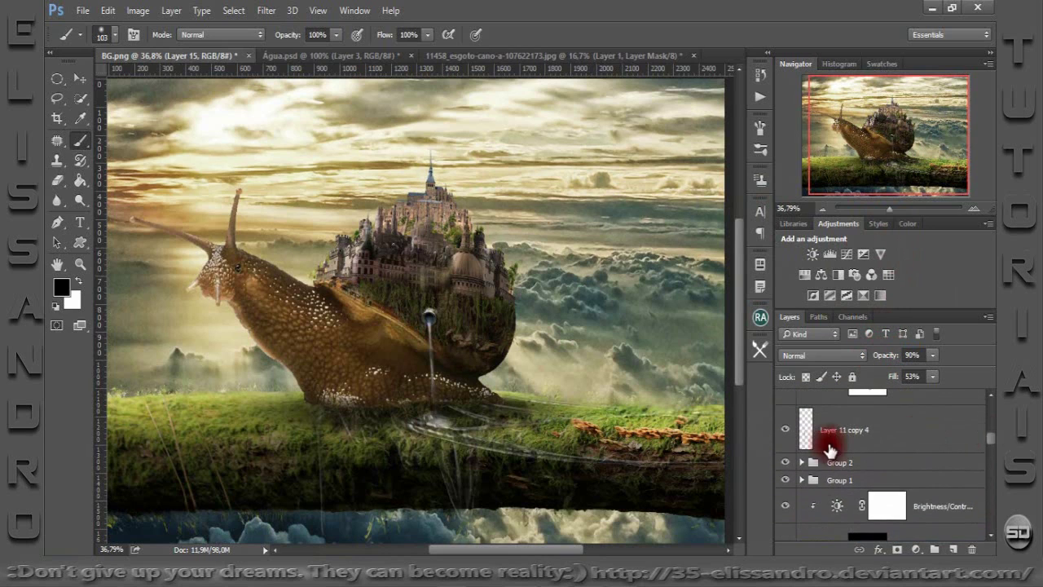
left_click(784, 463)
left_click(785, 463)
left_click(802, 462)
left_click_drag(837, 533, 945, 550)
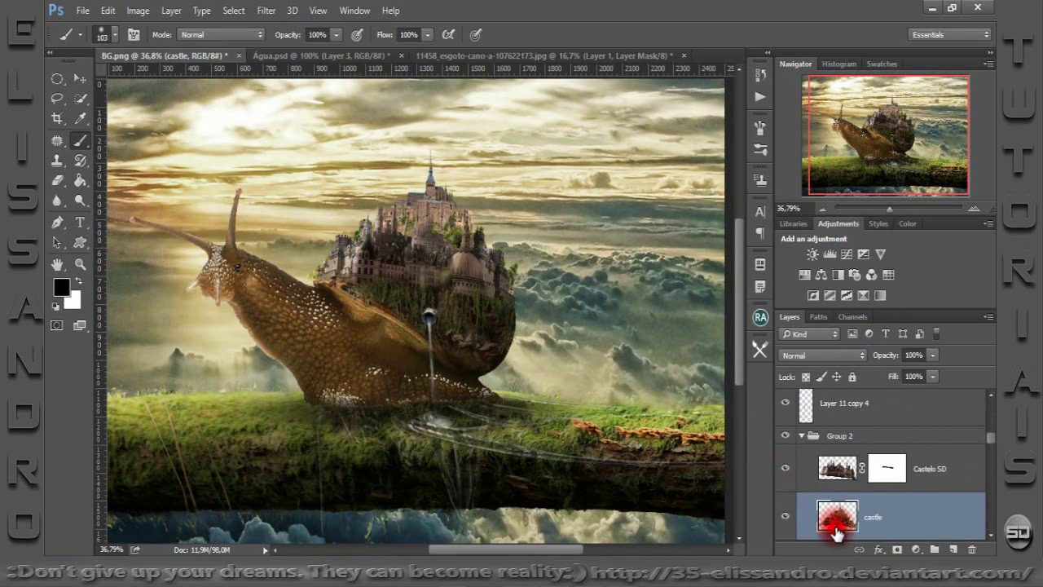
left_click(950, 550)
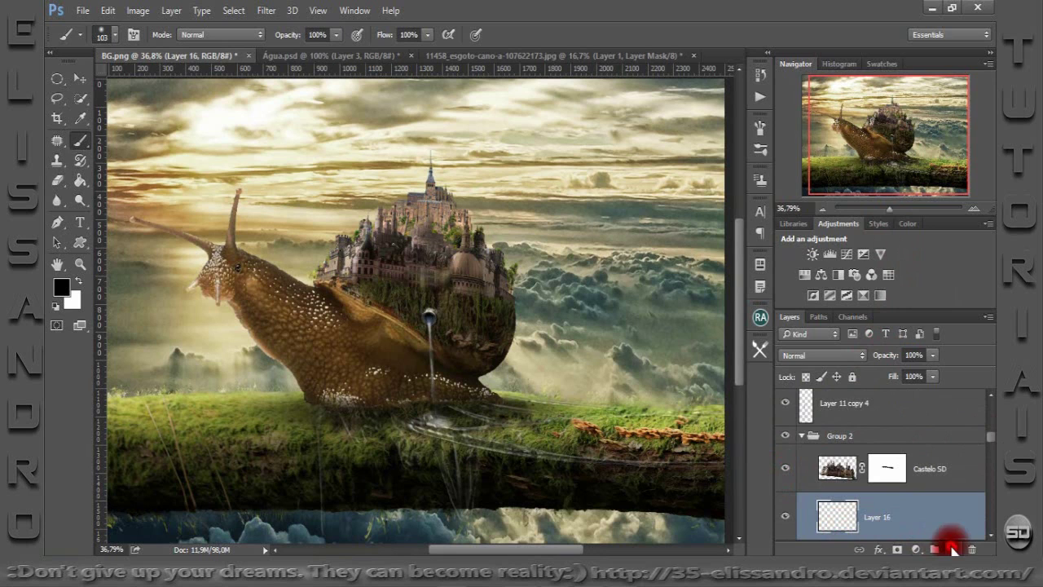
right_click(896, 511)
left_click(743, 237)
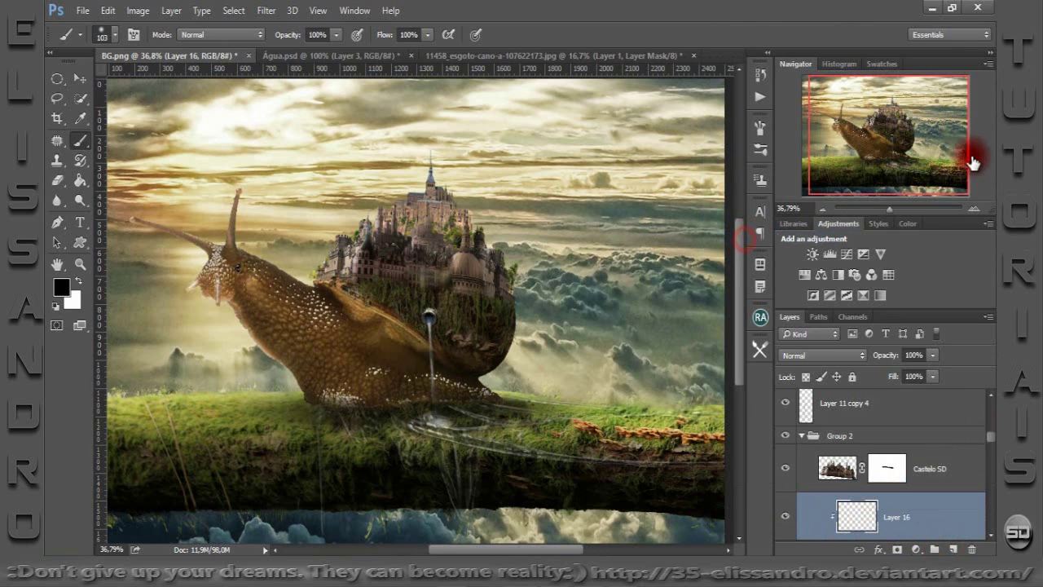
Paint black shadow along the castle's right edge and over its centre.
left_click(898, 208)
left_click_drag(887, 175, 901, 141)
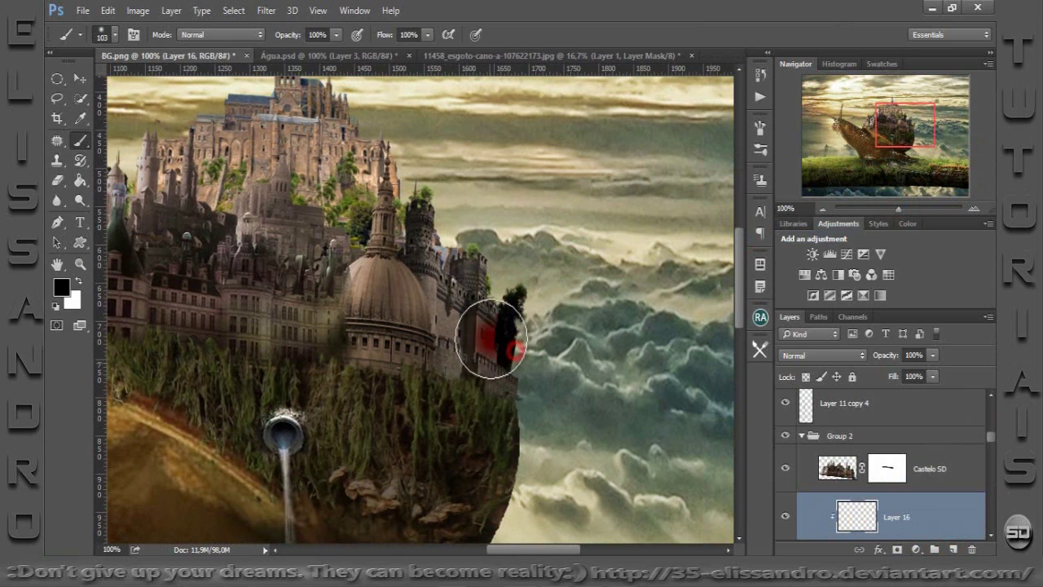
mouse_move(490, 339)
left_mouse_down()
mouse_move(396, 221)
mouse_move(345, 128)
mouse_move(310, 128)
mouse_move(322, 102)
left_mouse_up()
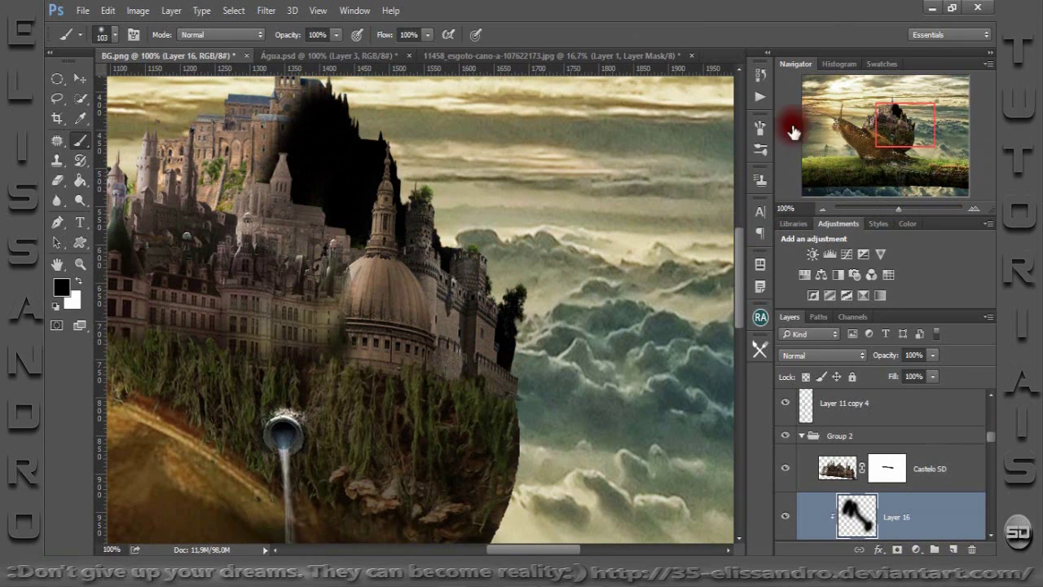
left_click_drag(878, 129, 881, 121)
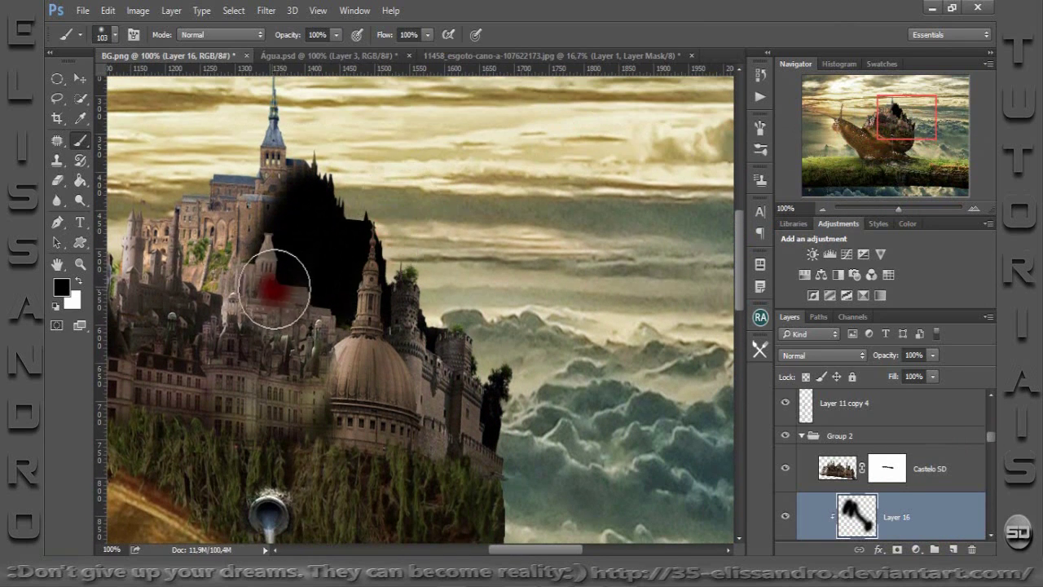
mouse_move(275, 286)
left_mouse_down()
mouse_move(198, 315)
mouse_move(179, 298)
mouse_move(263, 338)
left_mouse_up()
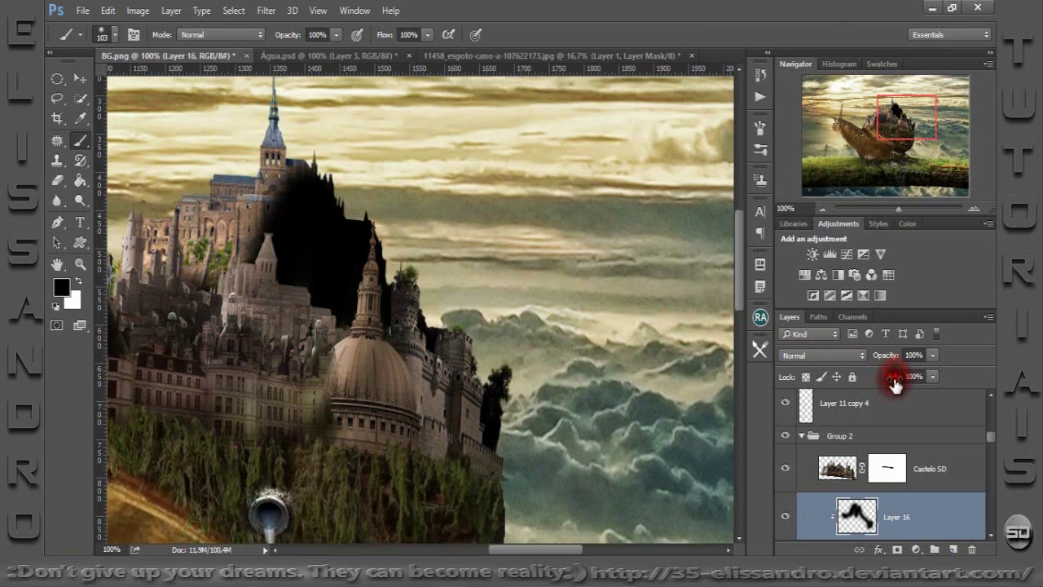
Lower Layer 16's fill to 64% and reapply Gaussian Blur to soften it.
left_click_drag(893, 384, 876, 380)
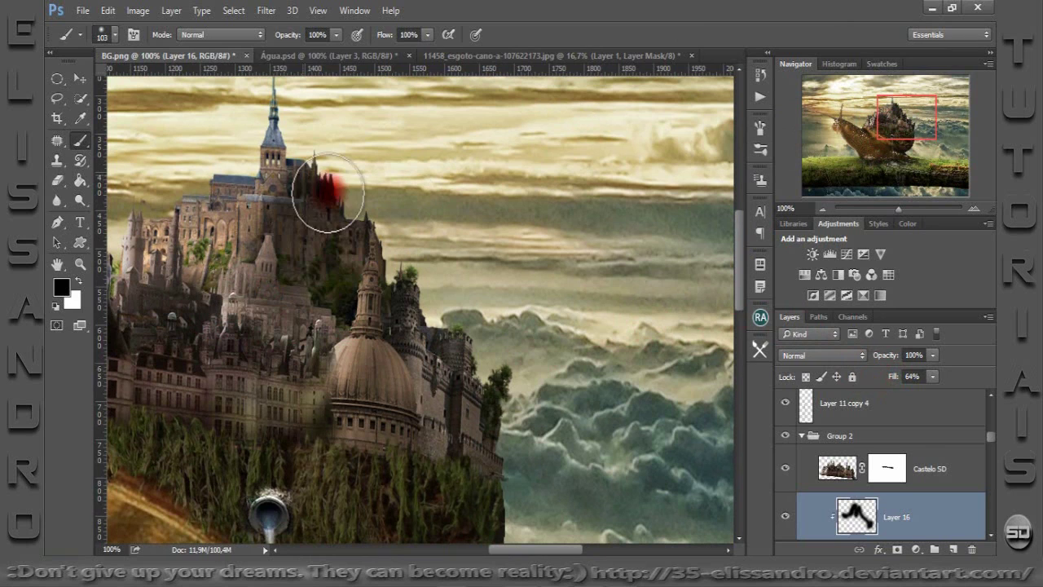
left_click(265, 10)
left_click(270, 28)
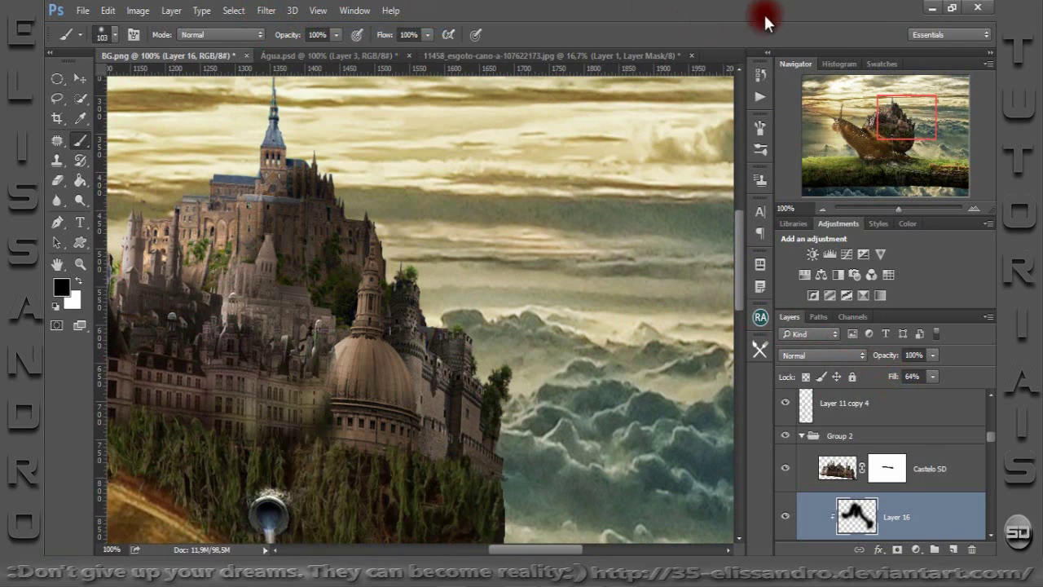
left_click_drag(878, 97, 881, 121)
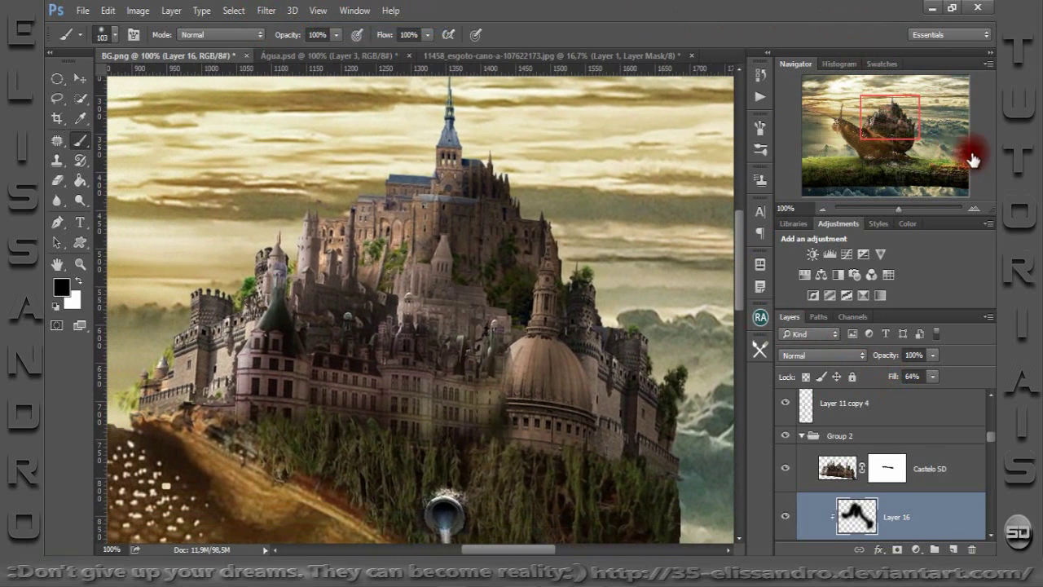
left_click_drag(898, 208, 890, 207)
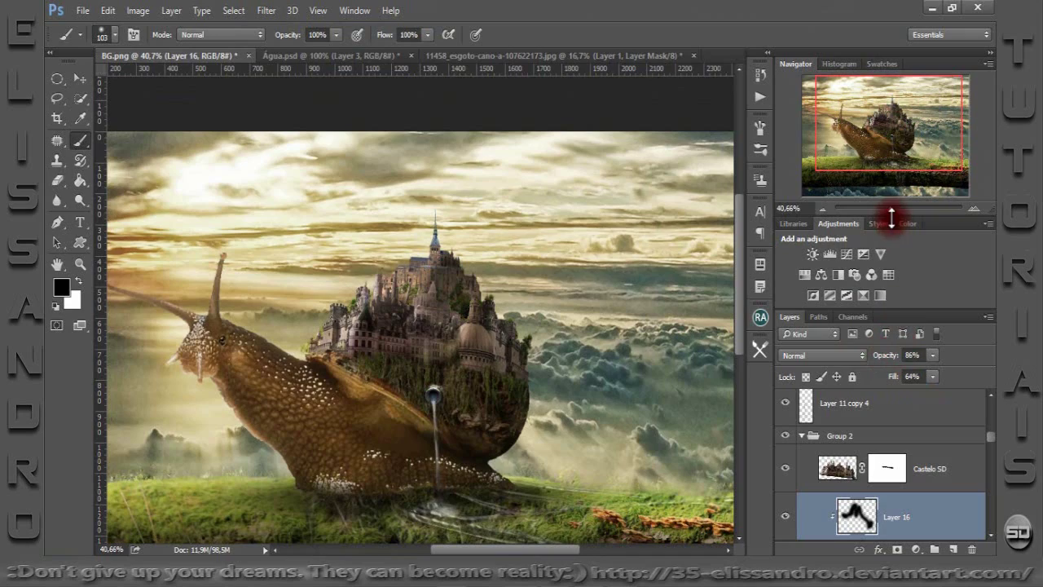
Zoom in close on the castle and snail shell, with Layer 11 selected.
mouse_move(890, 202)
left_mouse_down()
mouse_move(901, 204)
mouse_move(885, 211)
left_mouse_up()
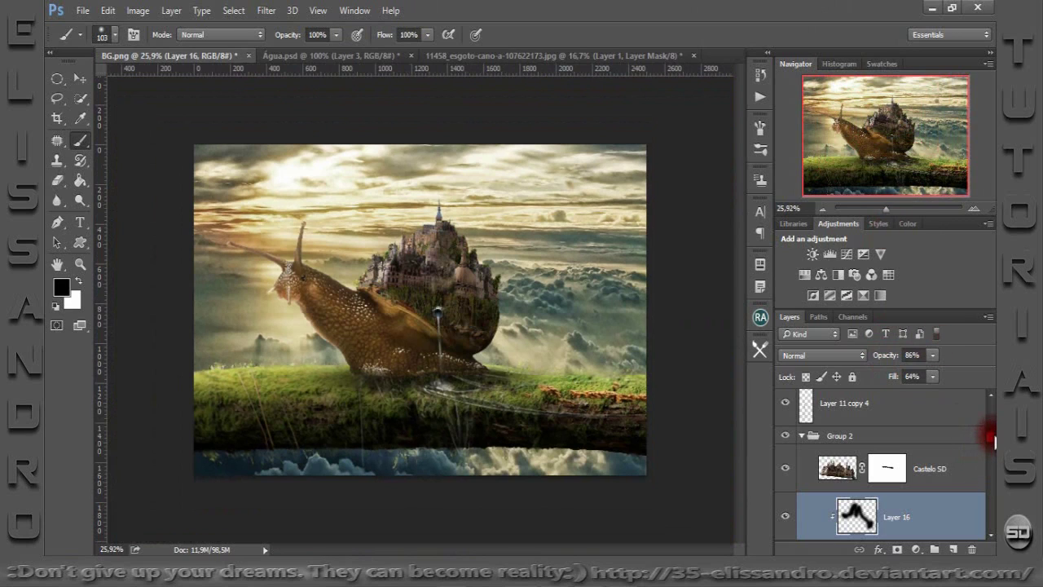
left_click_drag(990, 440, 990, 407)
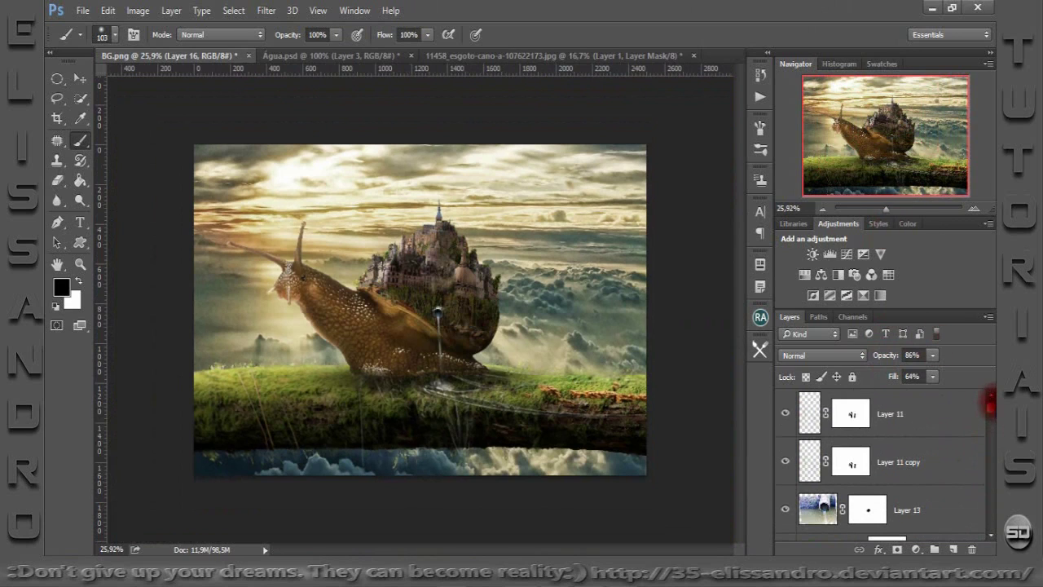
left_click(972, 418)
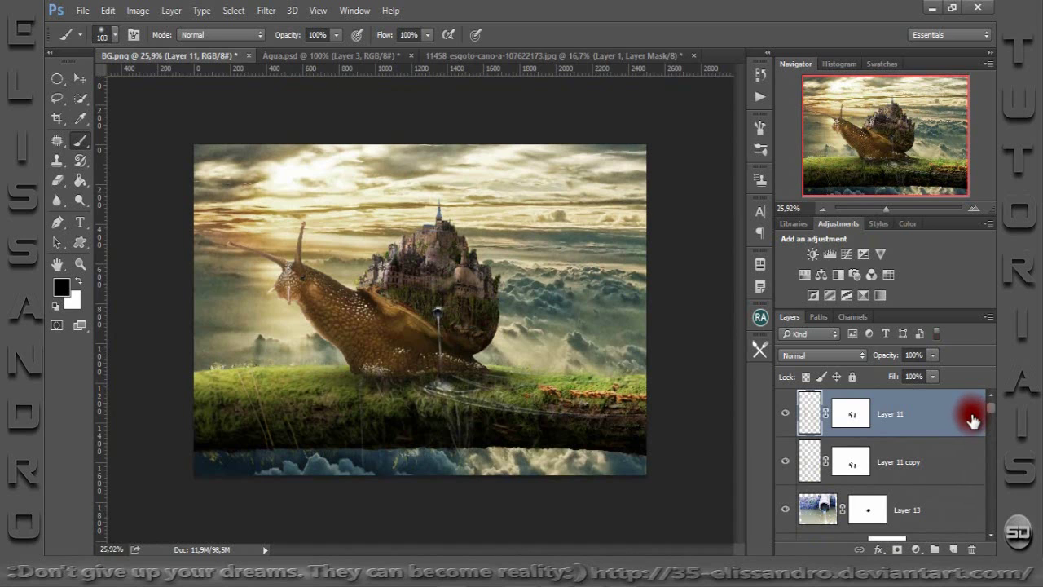
mouse_move(882, 209)
left_mouse_down()
mouse_move(894, 215)
mouse_move(899, 204)
mouse_move(887, 208)
left_mouse_up()
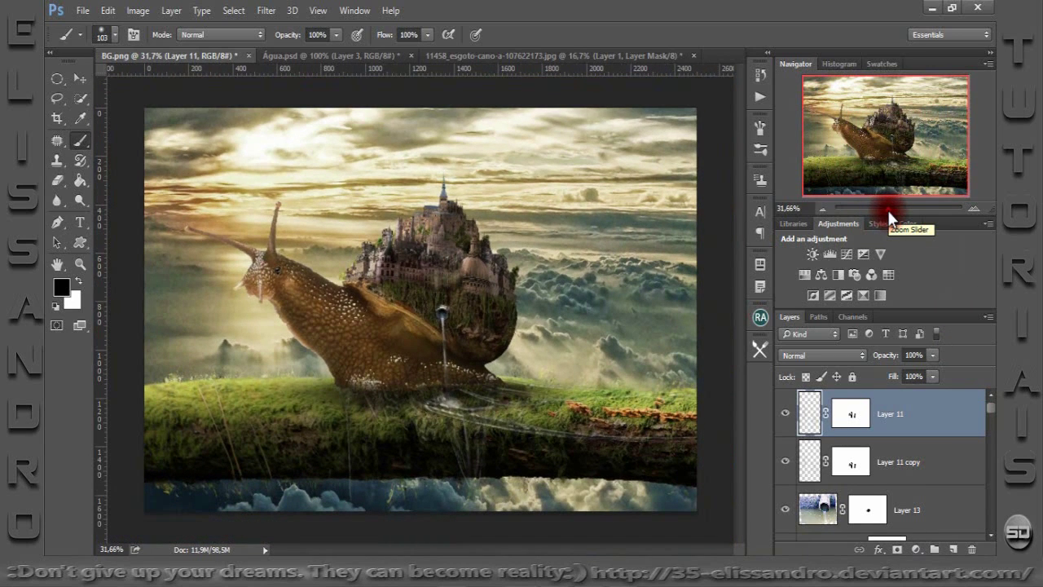
left_click(633, 553)
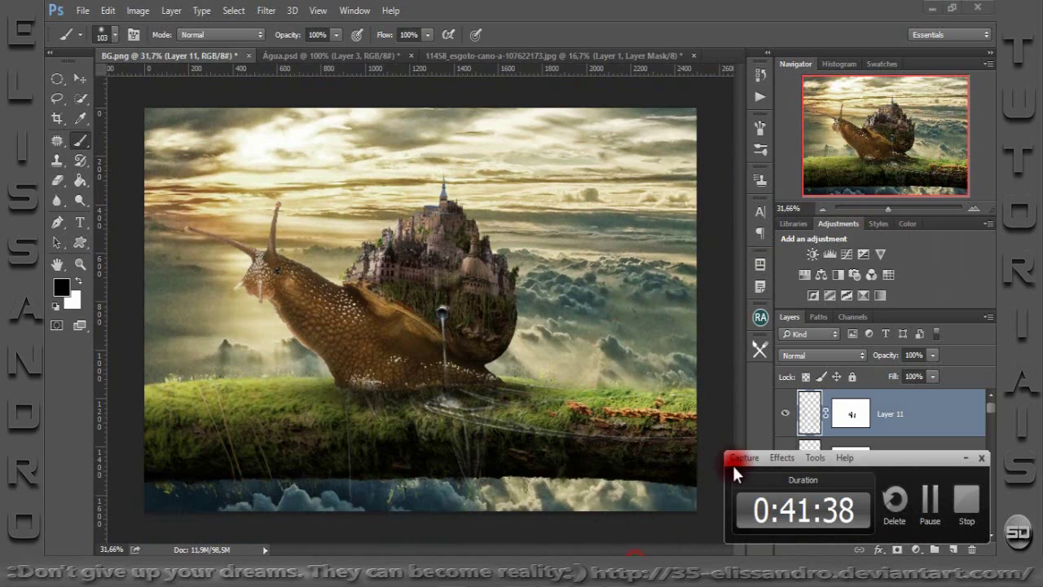
left_click(927, 501)
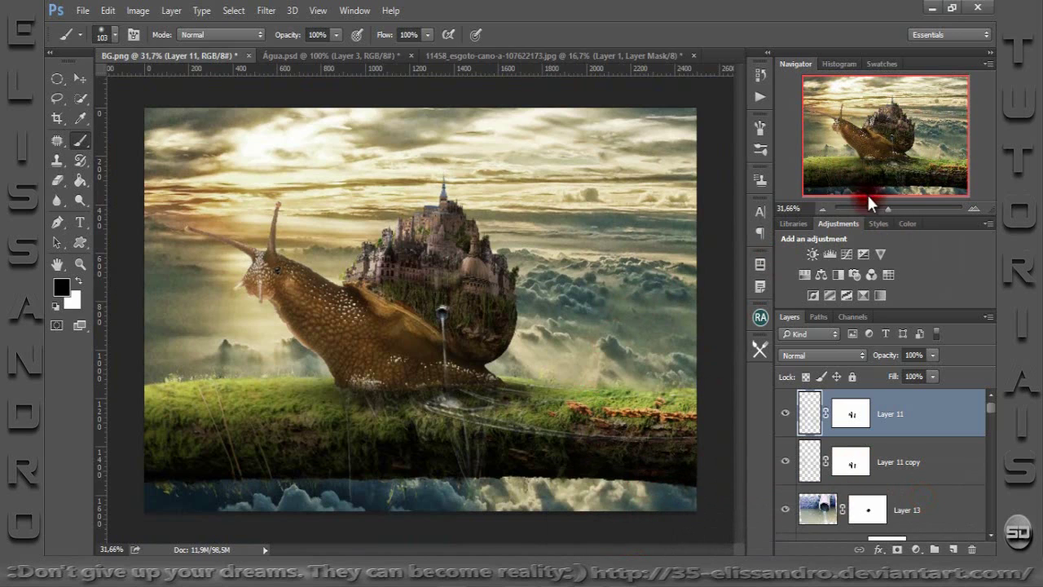
left_click_drag(870, 204, 894, 207)
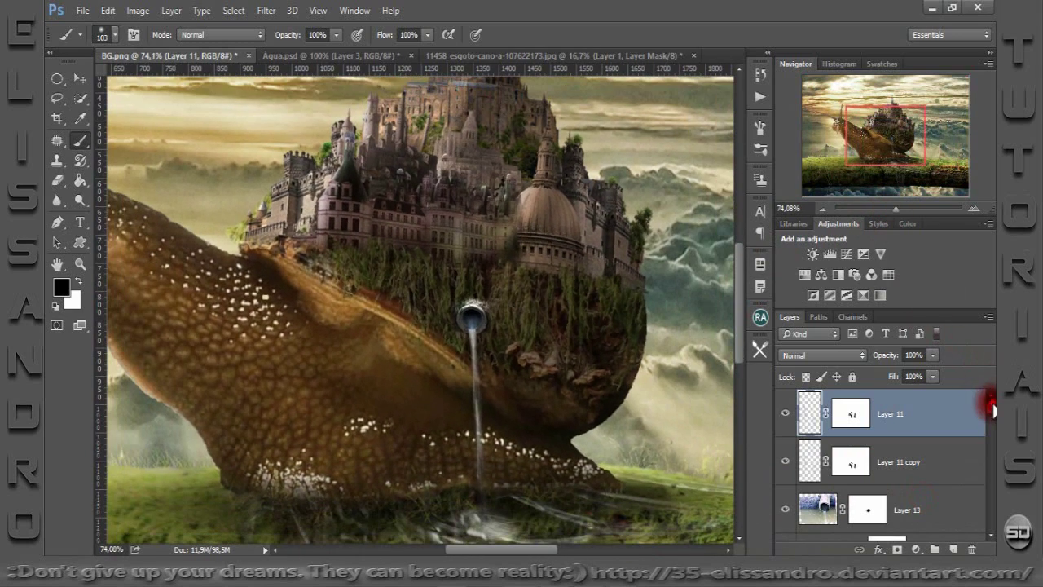
On a new Layer 17 above snail Layer 1, paint a black shadow along the shell's lower edge.
left_click_drag(993, 409, 987, 480)
left_click(794, 430)
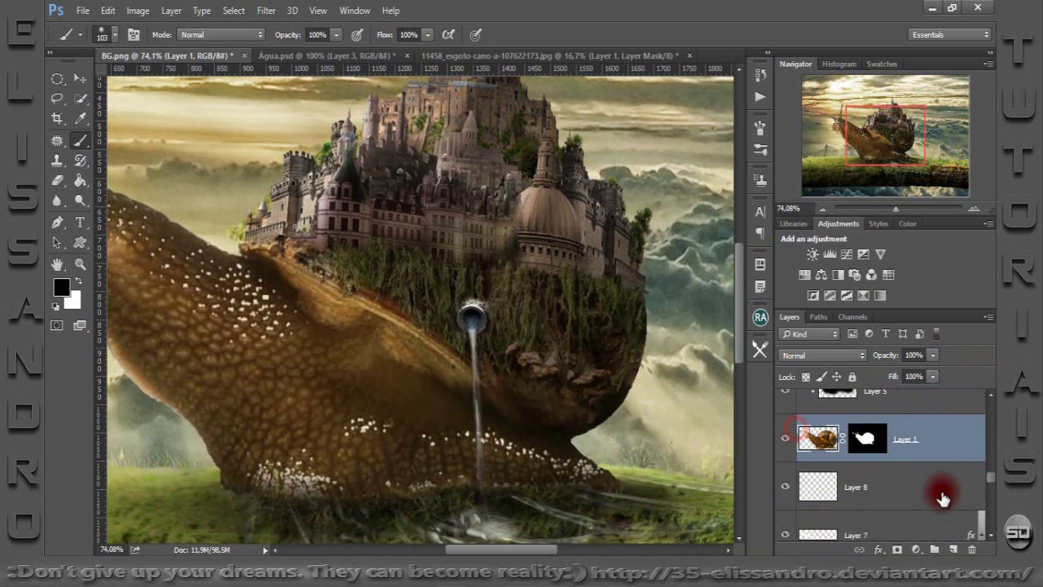
left_click(953, 550)
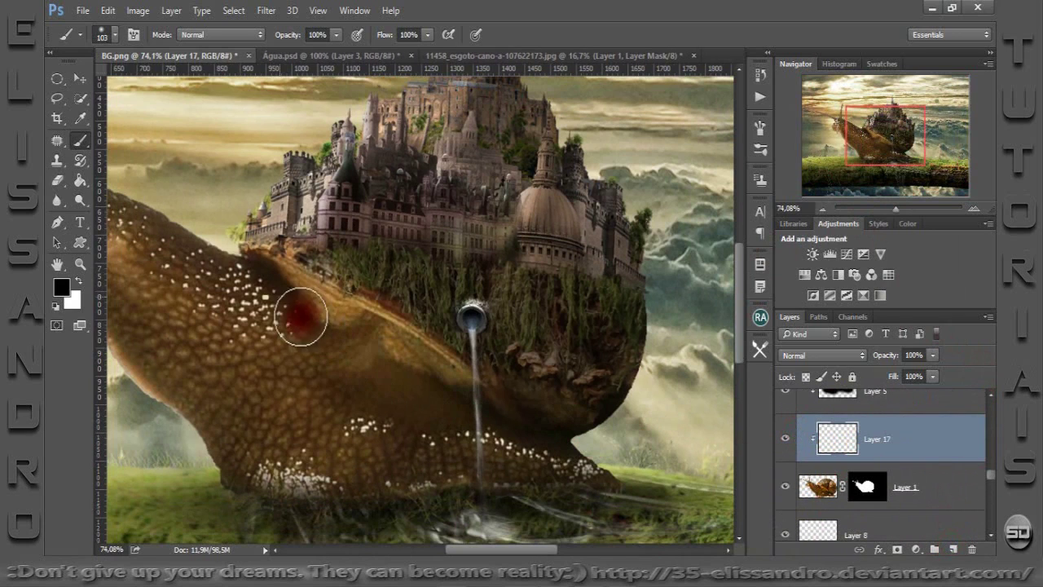
left_click_drag(266, 269, 453, 368)
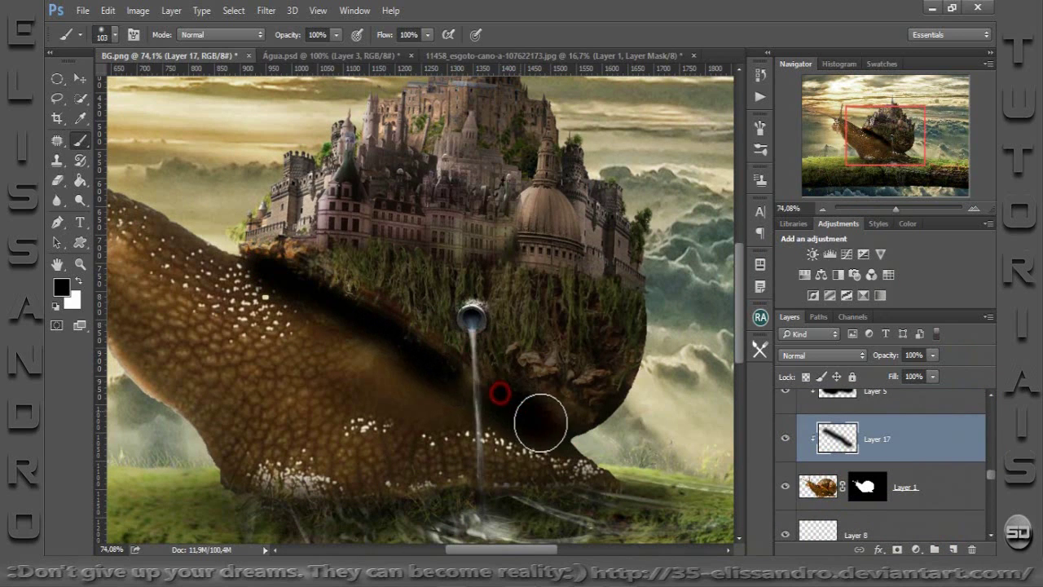
left_click(266, 10)
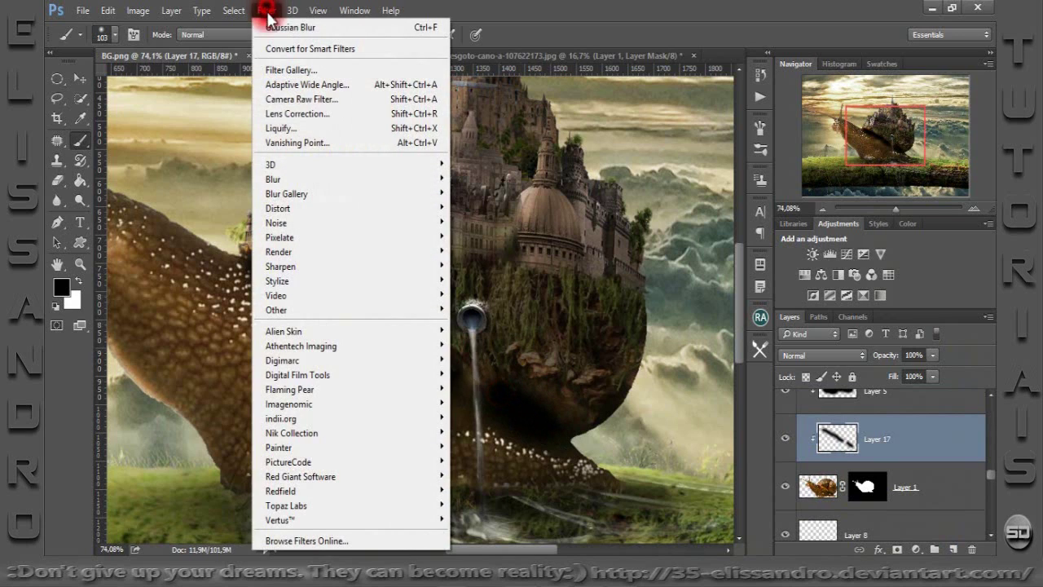
left_click(270, 22)
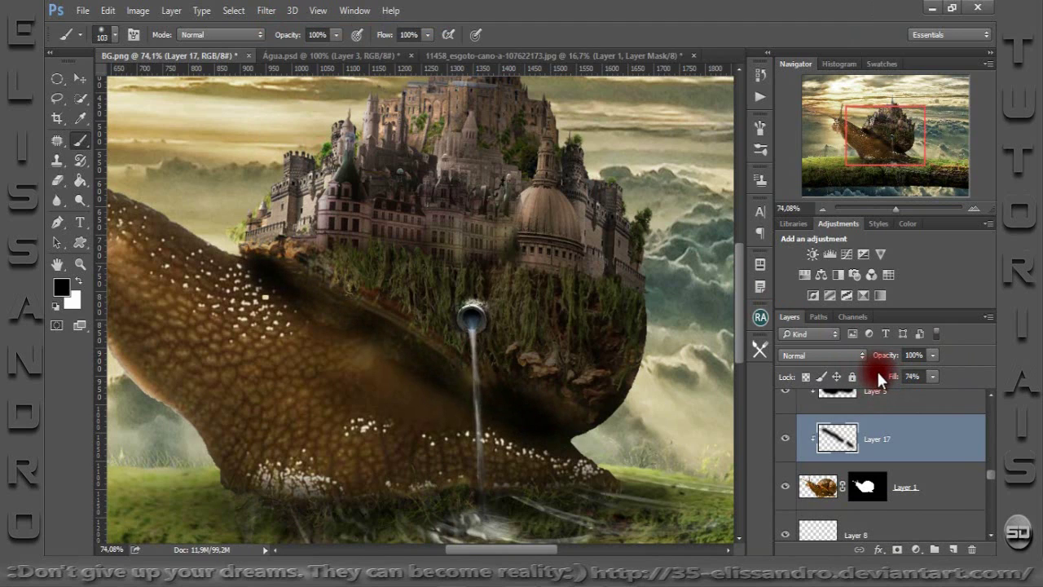
Add a layer mask to Layer 17 and soften the shadow with a half-opacity, half-flow brush.
left_click(896, 549)
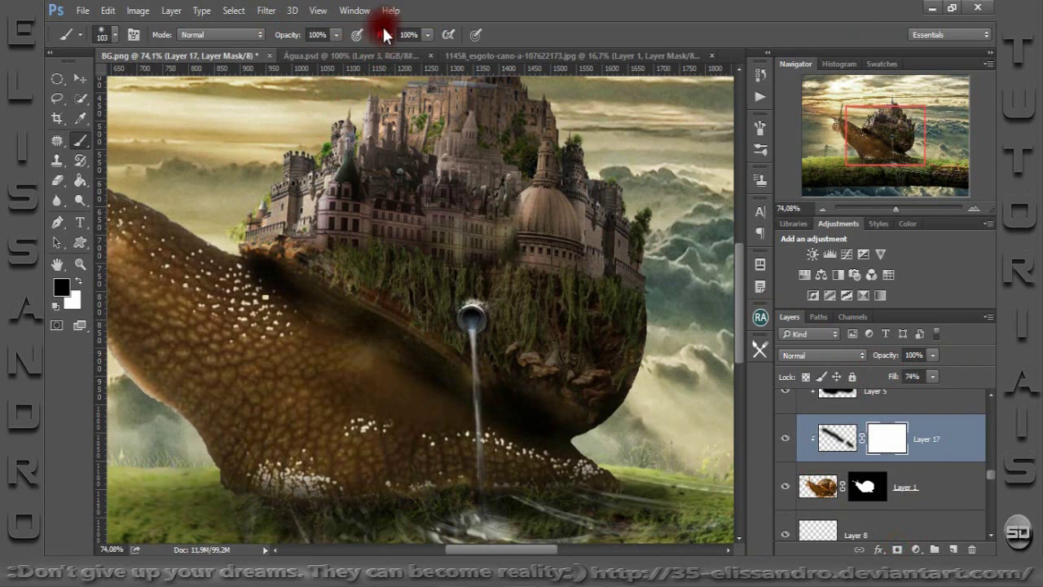
left_click_drag(384, 37, 358, 36)
left_click_drag(290, 41, 261, 44)
mouse_move(251, 296)
left_mouse_down()
mouse_move(233, 288)
mouse_move(512, 440)
mouse_move(601, 435)
left_mouse_up()
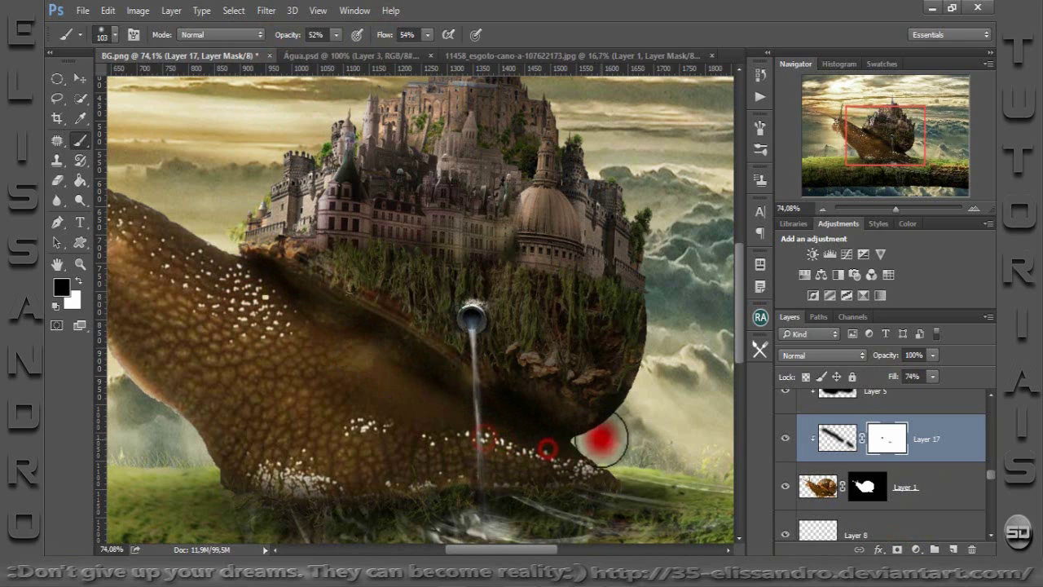
left_click(784, 440)
left_click(784, 440)
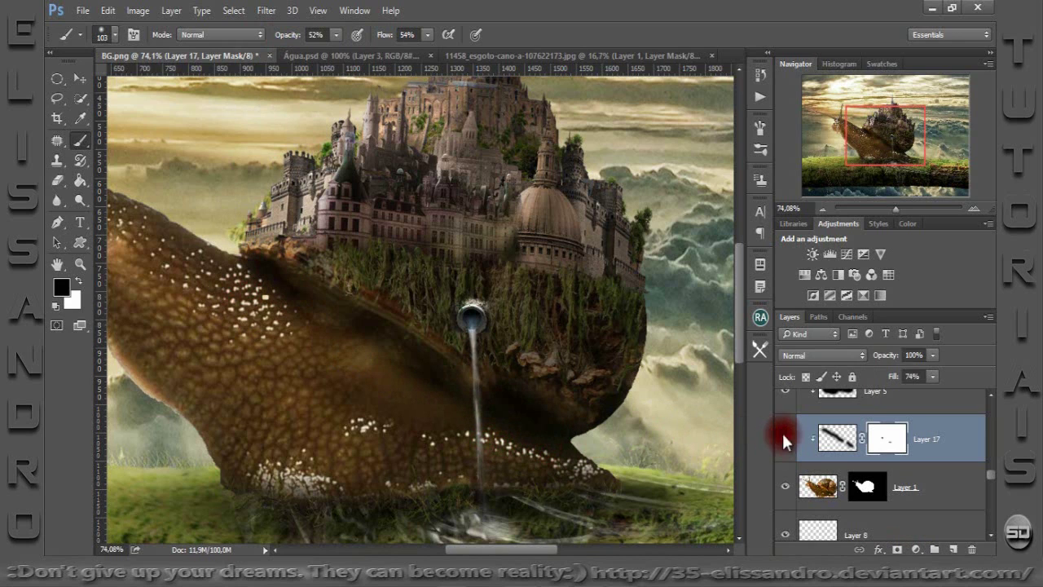
mouse_move(892, 209)
left_mouse_down()
mouse_move(907, 211)
mouse_move(887, 224)
left_mouse_up()
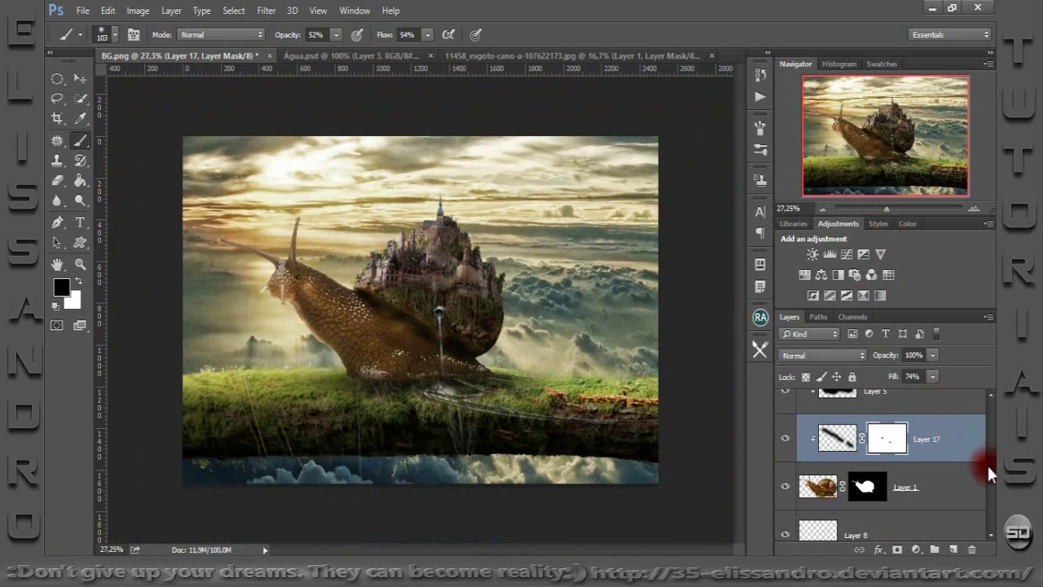
scroll(986, 428, "up", 5)
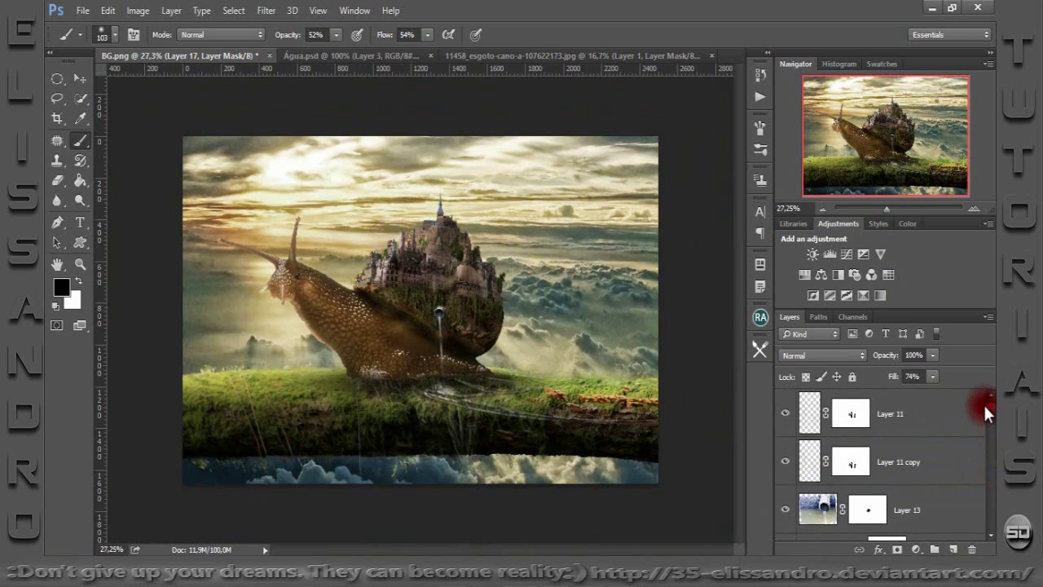
Place the leaves image above Layer 11, rotate it into the top-right corner, and rasterize it.
left_click(966, 408)
left_click(848, 399)
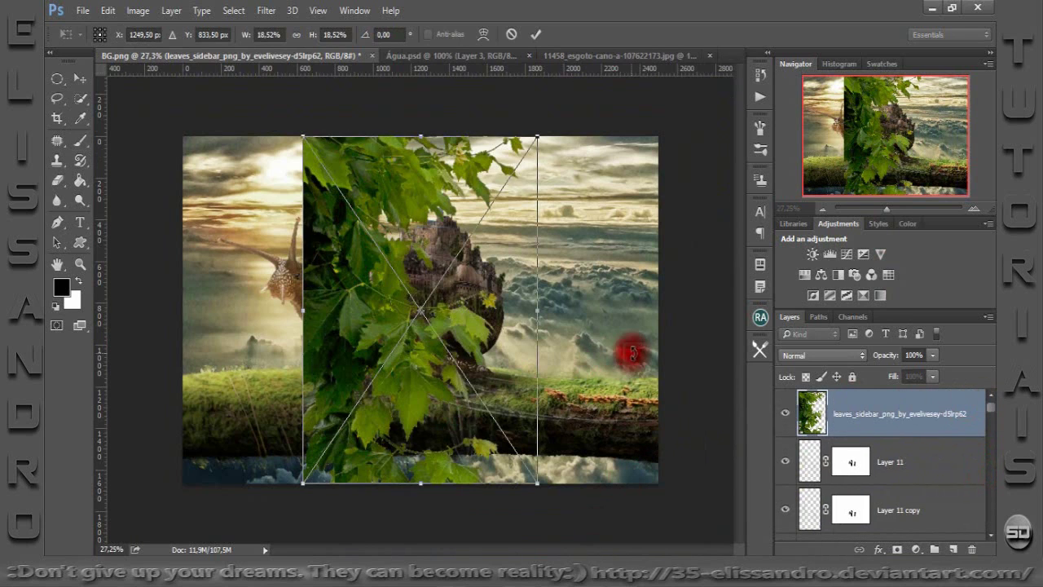
mouse_move(656, 352)
left_mouse_down()
mouse_move(487, 450)
mouse_move(450, 352)
mouse_move(531, 186)
mouse_move(593, 244)
left_mouse_up()
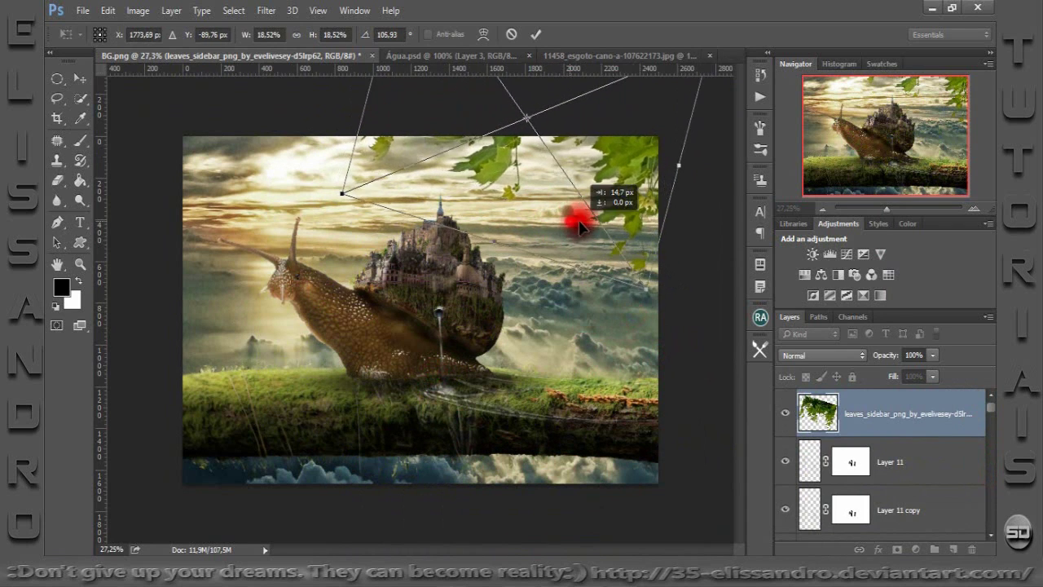
left_click_drag(594, 244, 623, 75)
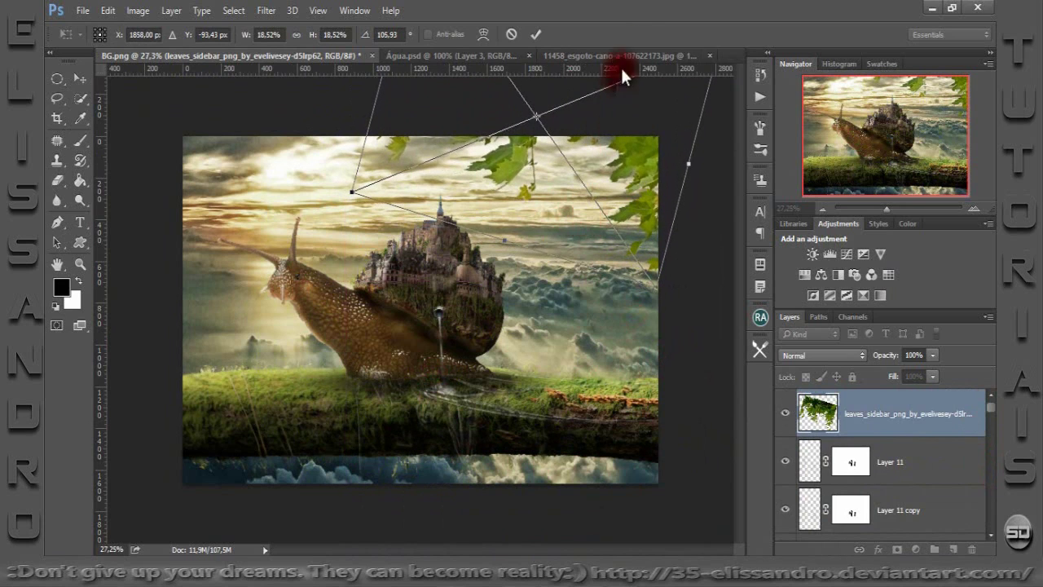
left_click(532, 34)
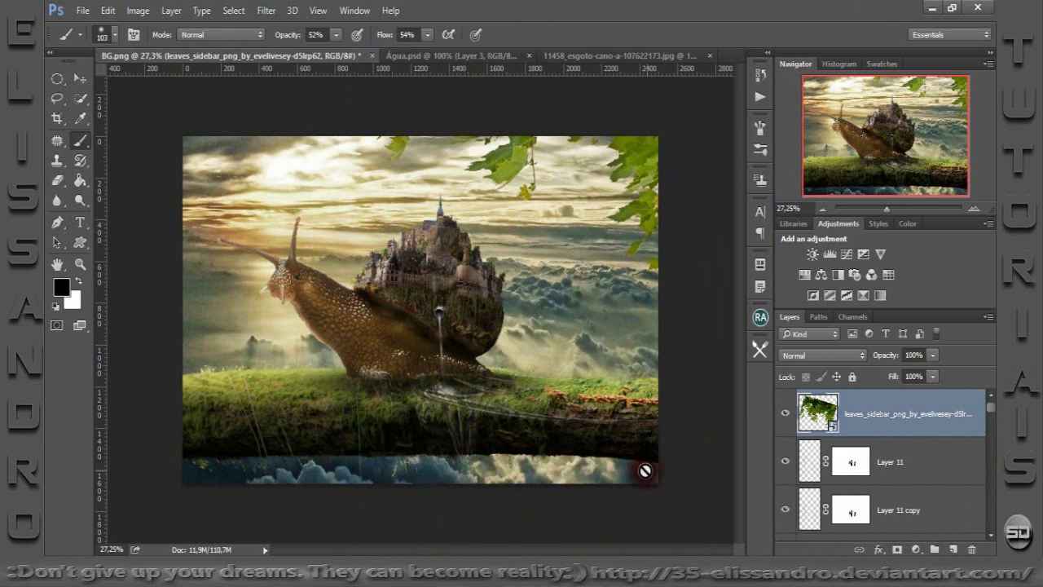
right_click(870, 424)
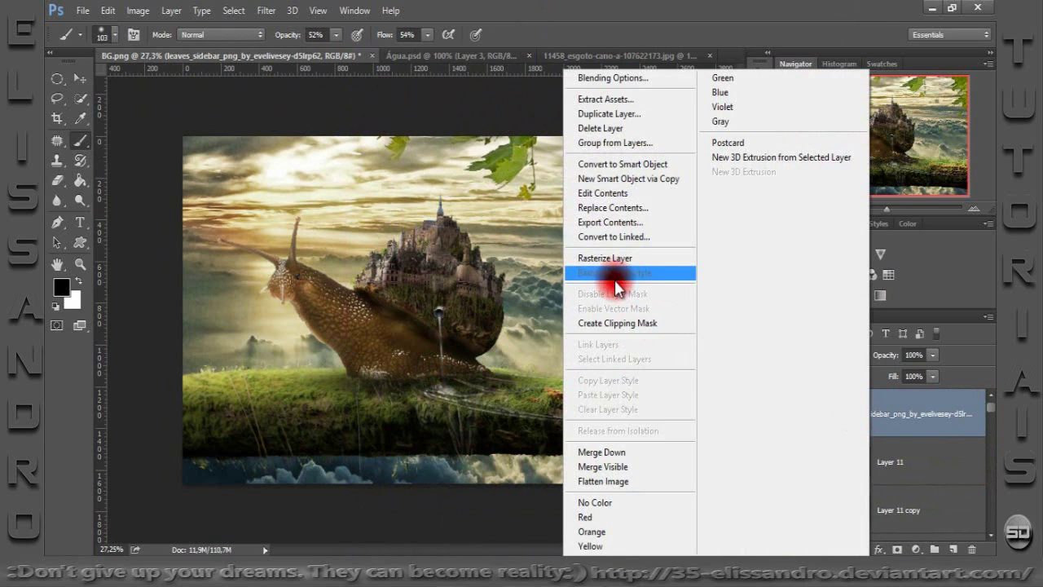
left_click(604, 259)
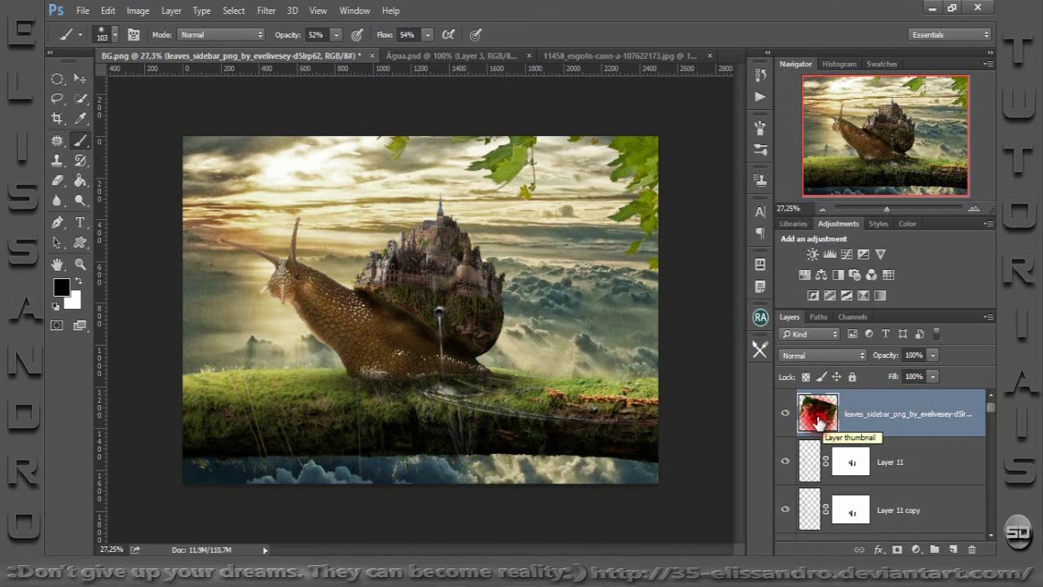
Load the leaves' outline as a selection and contract it by 8 pixels.
left_click(818, 418, "ctrl")
double_click(817, 417)
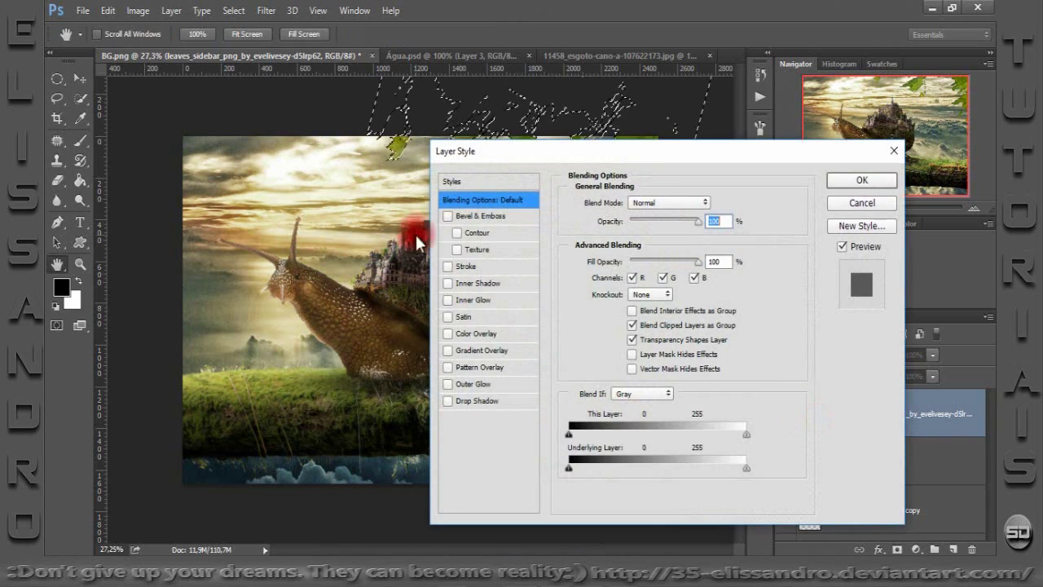
left_click(882, 211)
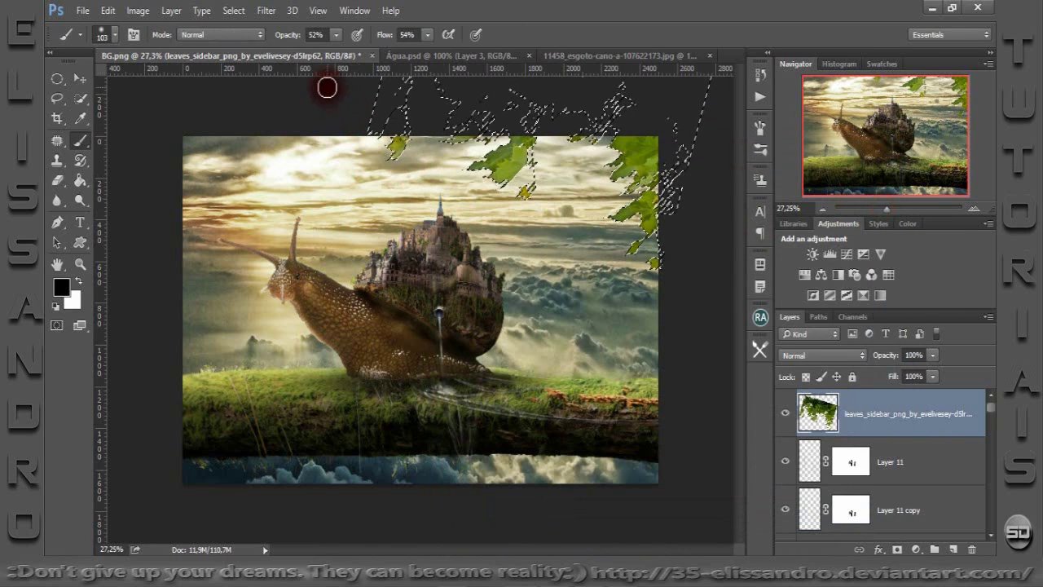
left_click(241, 11)
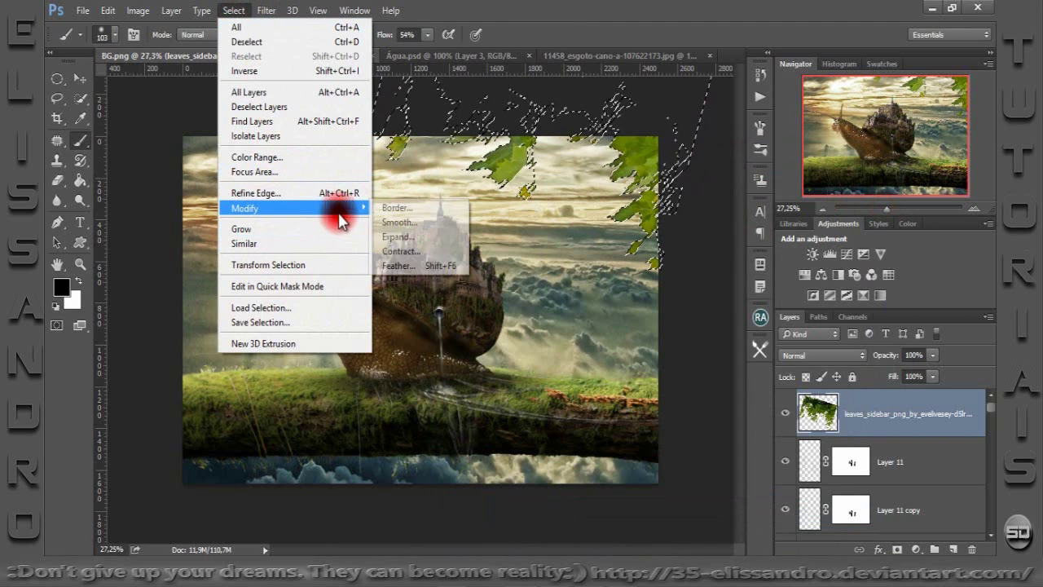
mouse_move(295, 208)
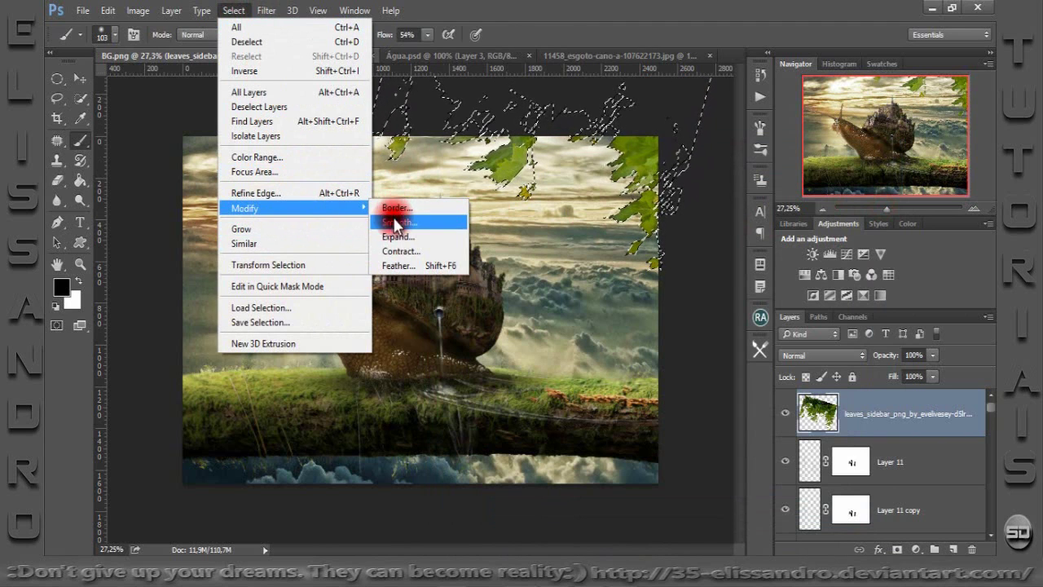
left_click(399, 251)
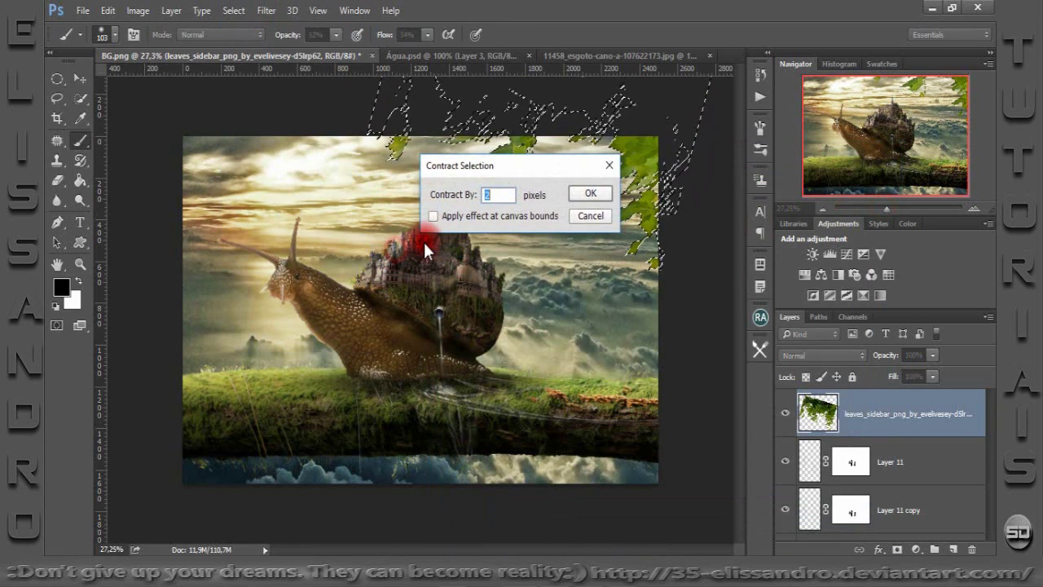
type("8")
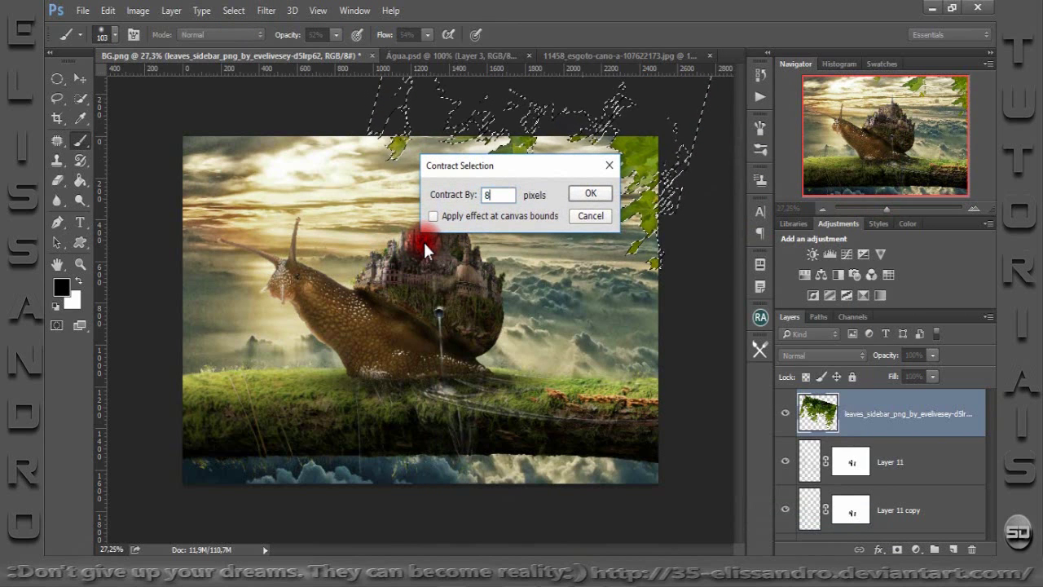
left_click(584, 197)
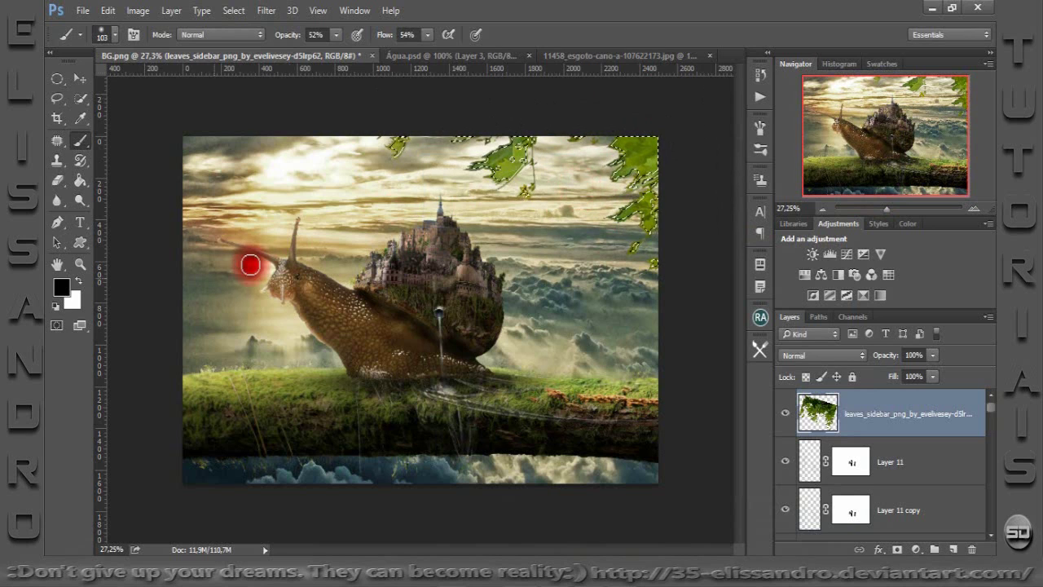
Brush over the top-right leaves, then dismiss the Filter menu without applying anything.
left_click(79, 180)
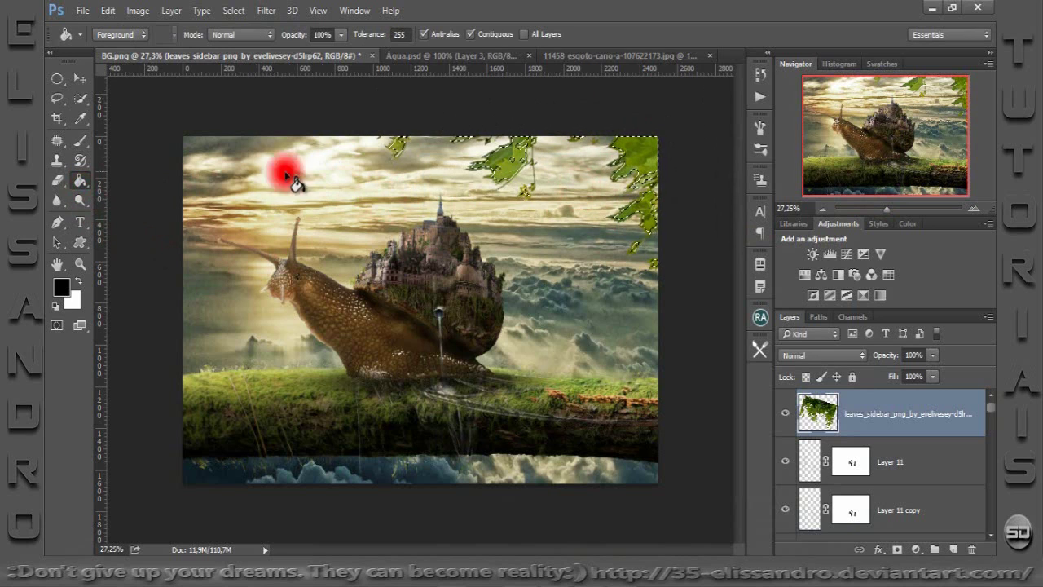
left_click(81, 140)
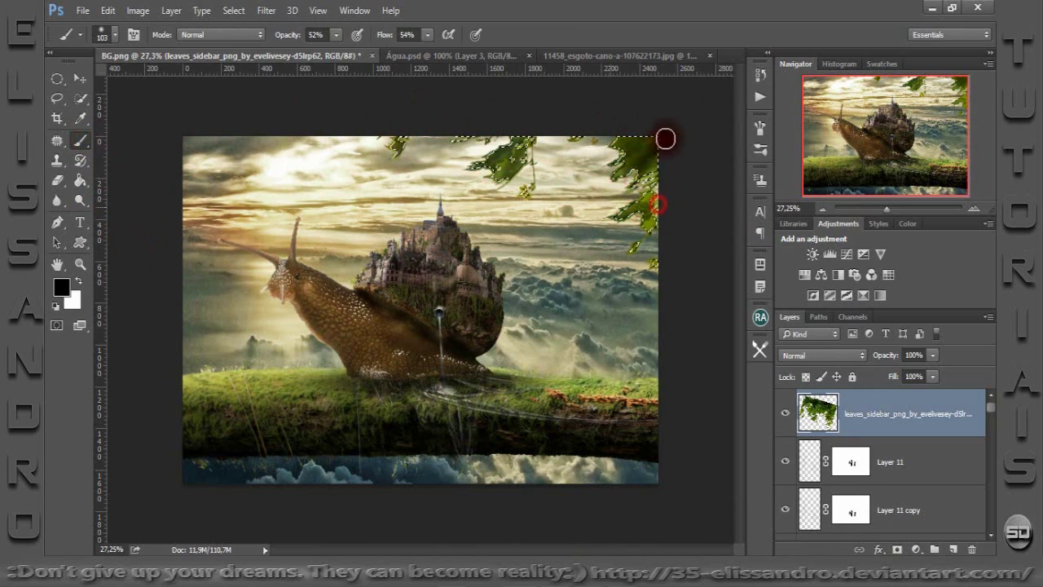
left_click(628, 262)
left_click(497, 163)
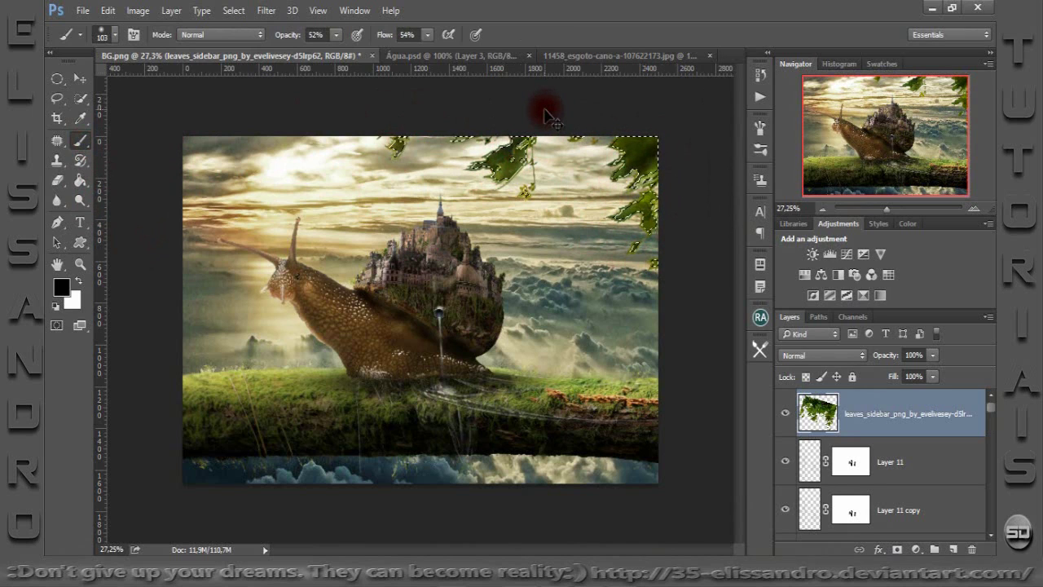
left_click(268, 11)
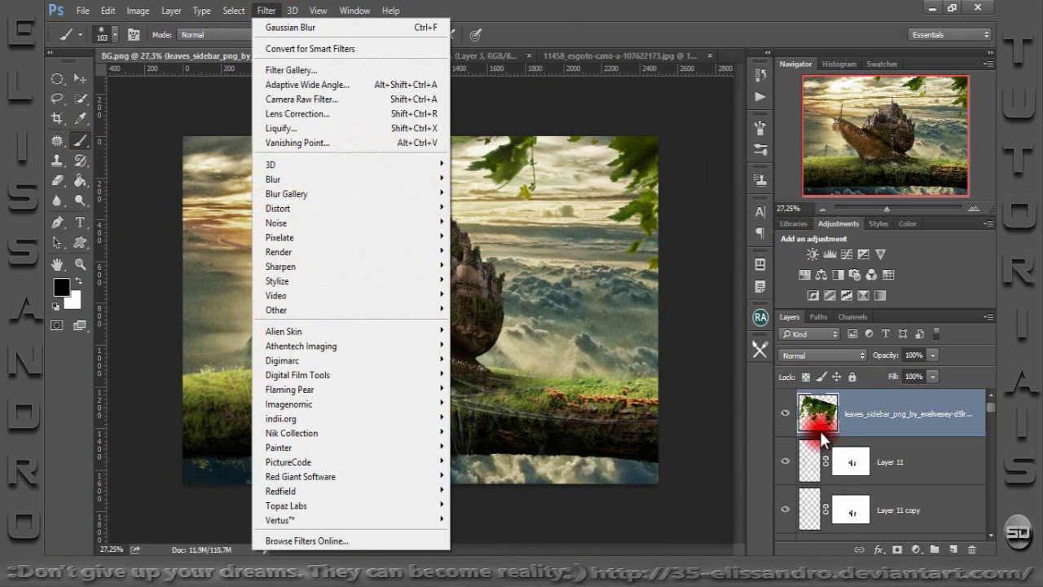
left_click(820, 420)
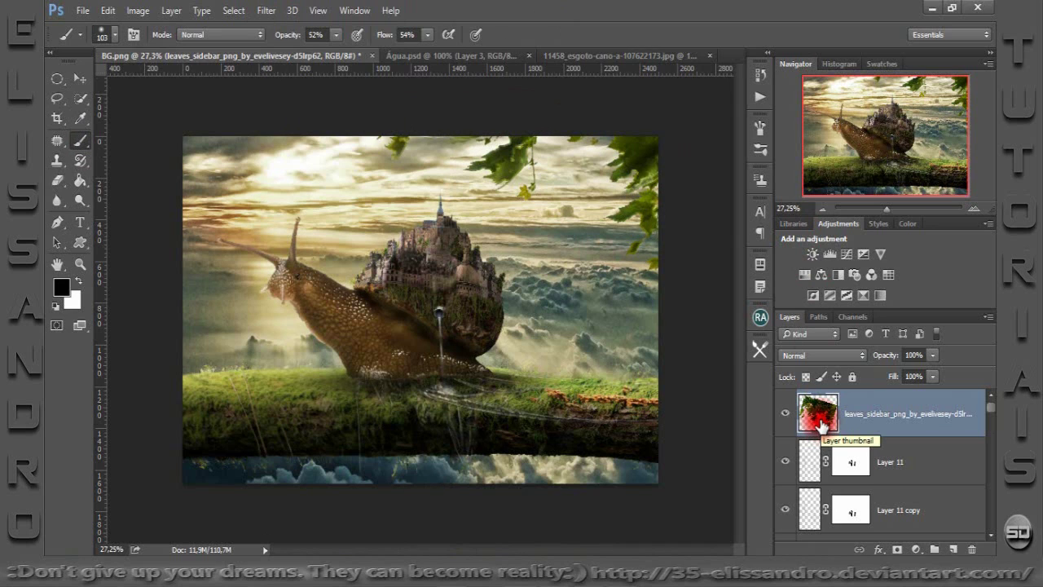
Add a new Layer 18 clipped to the leaves_sidebar layer.
left_click(821, 423, "ctrl")
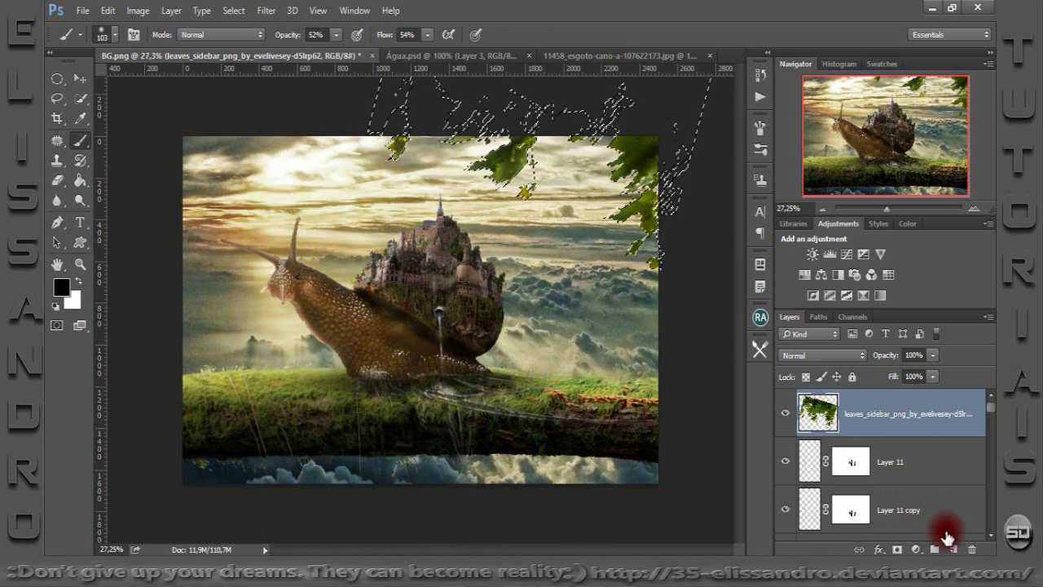
left_click(950, 547)
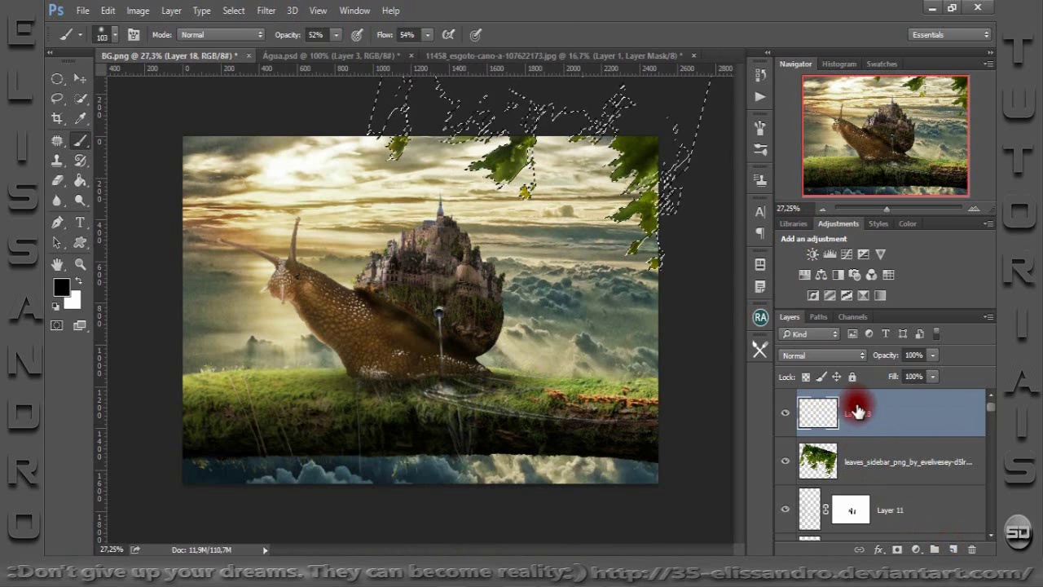
right_click(853, 414)
left_click(625, 288)
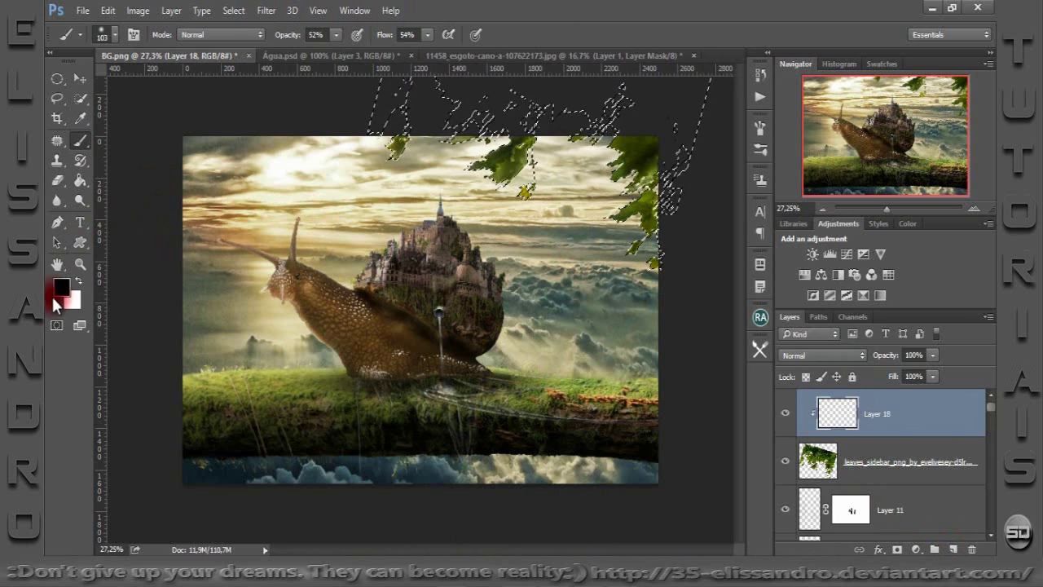
Set the foreground colour to yellow #fff116.
left_click(60, 287)
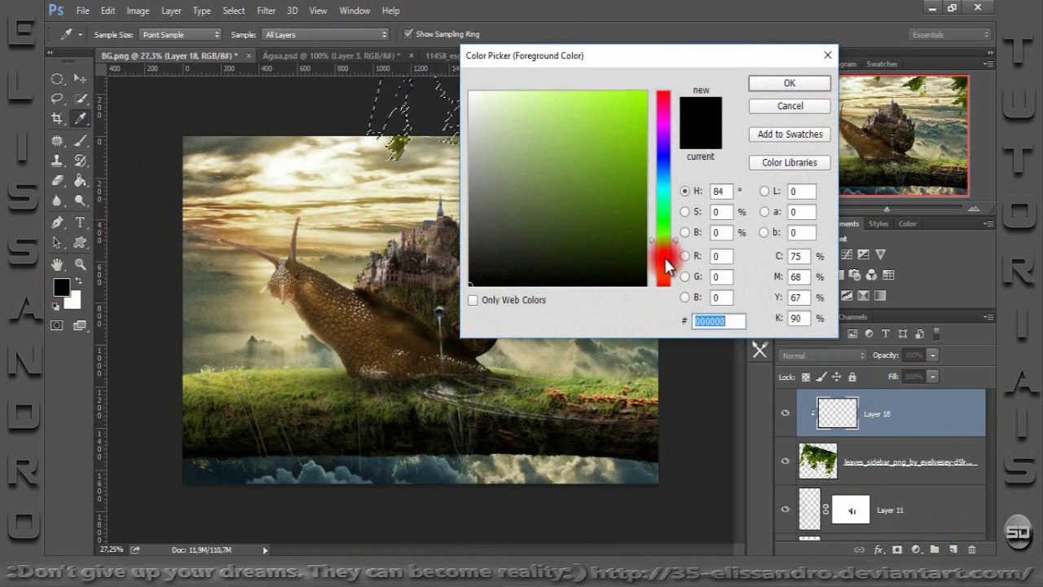
left_click_drag(671, 241, 665, 254)
left_click_drag(617, 178, 567, 78)
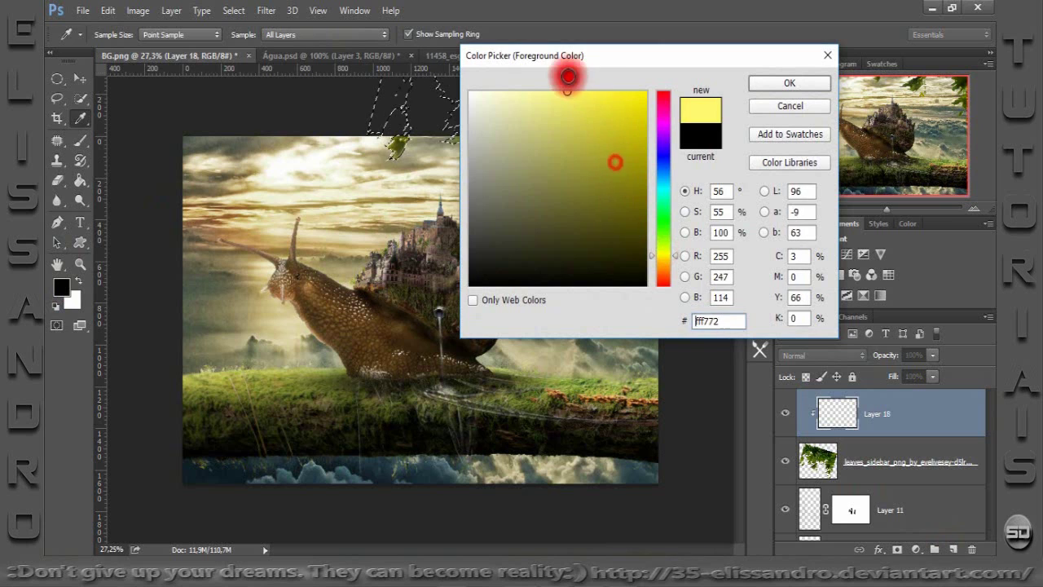
left_click_drag(625, 139, 631, 92)
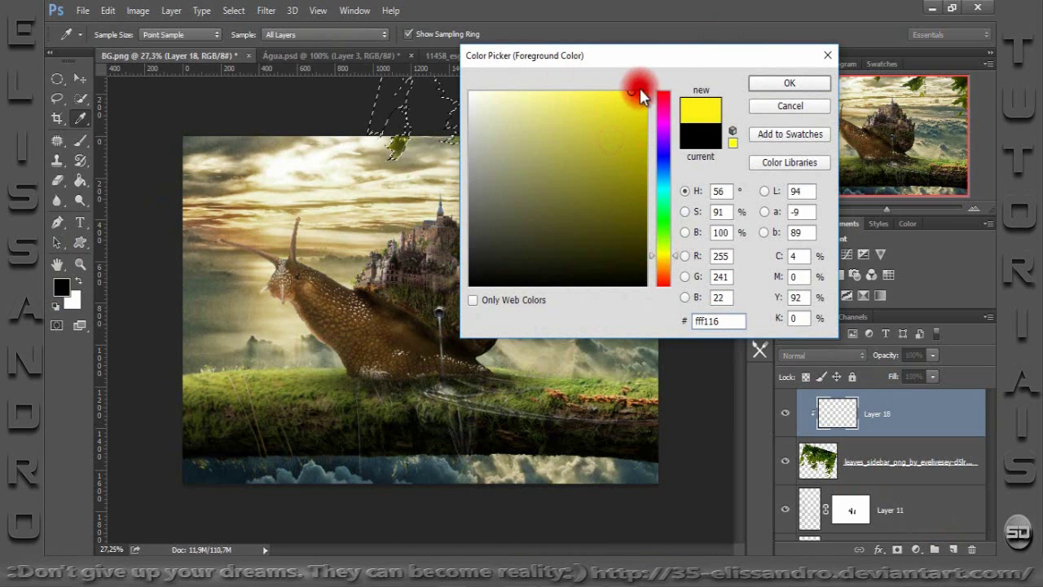
left_click(769, 96)
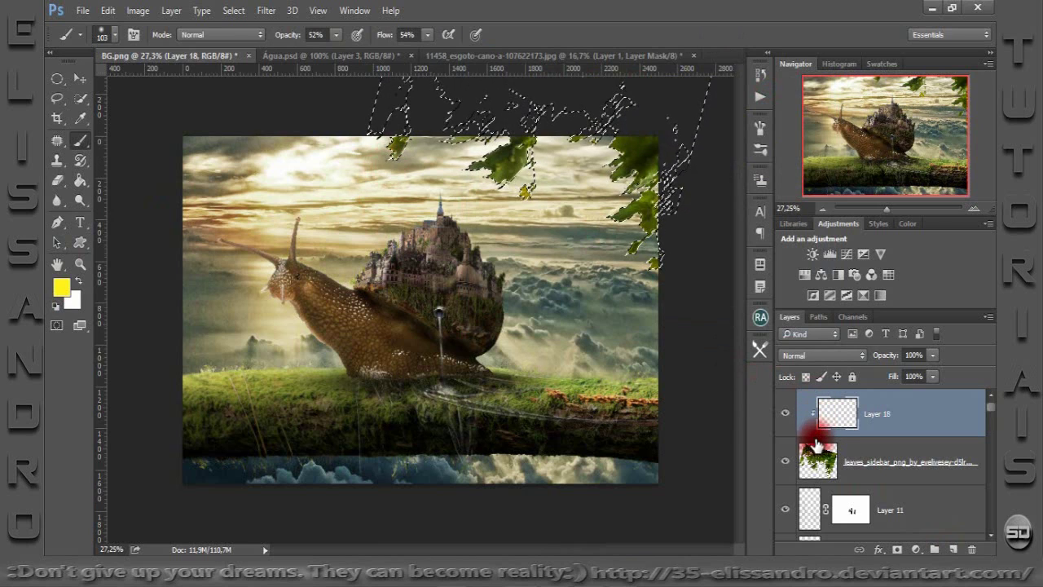
Deselect, paint yellow over the upper-right sky with a size-147 brush, and blend it as Overlay.
key("ctrl+d")
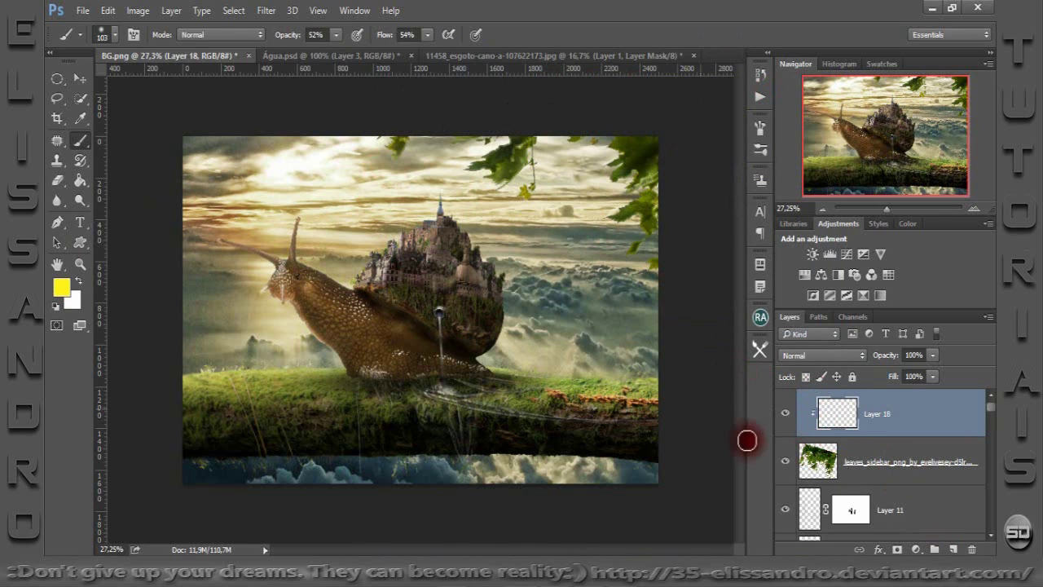
mouse_move(608, 315)
left_mouse_down()
mouse_move(611, 326)
mouse_move(647, 270)
left_mouse_up()
left_click_drag(603, 221, 605, 158)
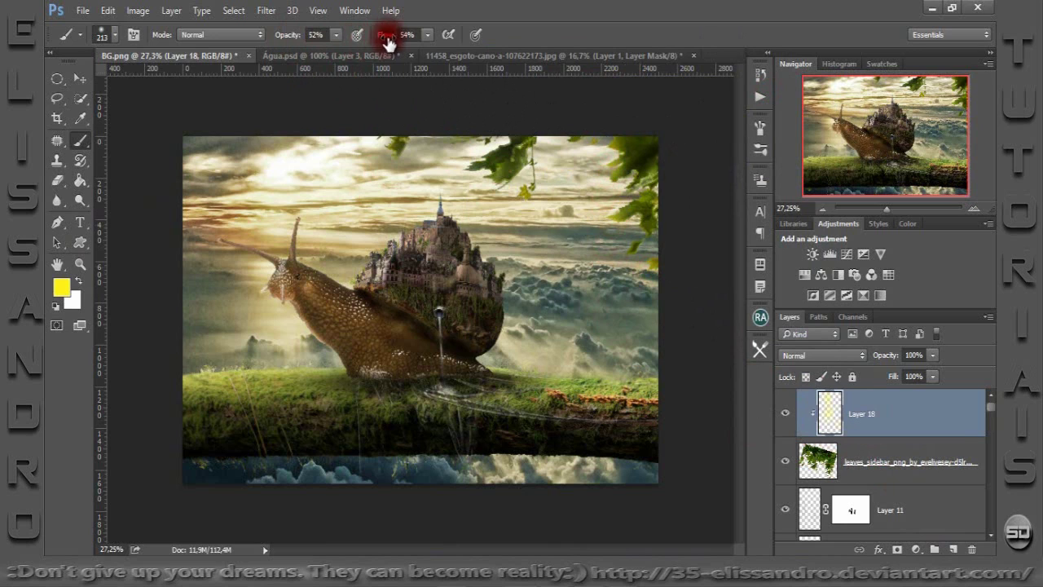
mouse_move(430, 167)
left_mouse_down()
mouse_move(465, 169)
mouse_move(386, 154)
mouse_move(419, 177)
mouse_move(529, 212)
mouse_move(610, 221)
mouse_move(627, 259)
left_mouse_up()
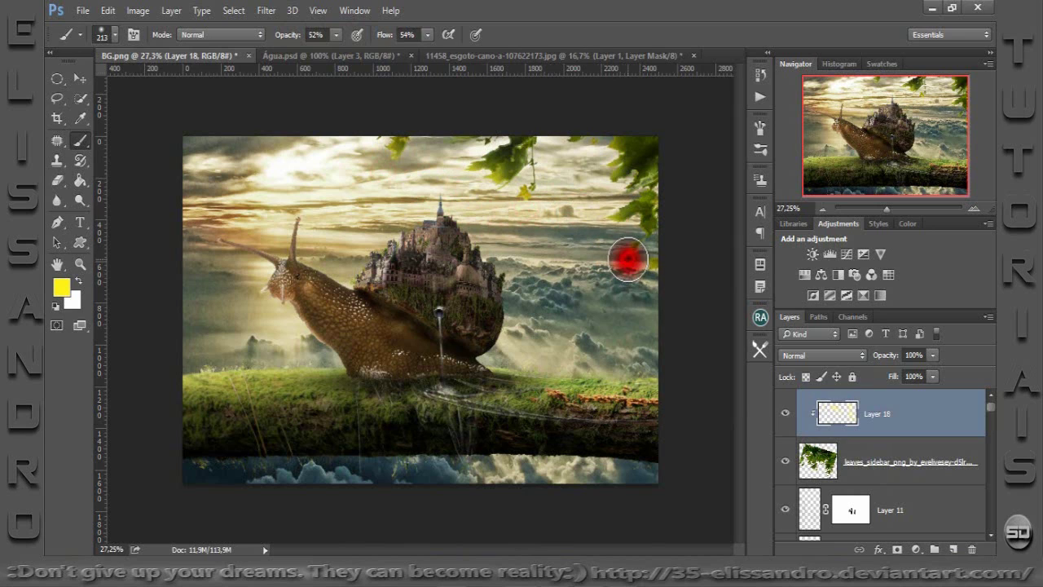
left_click(793, 354)
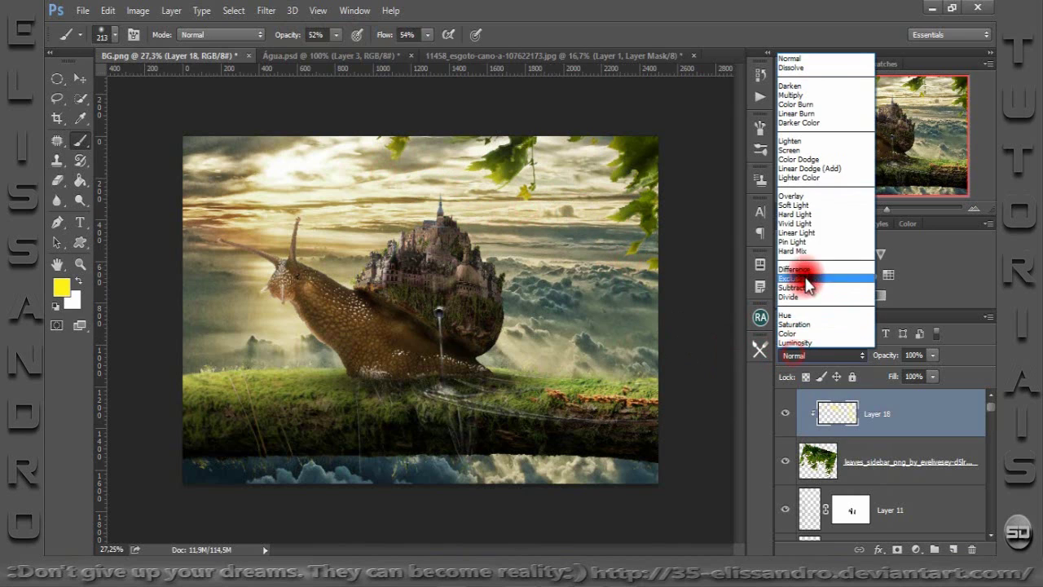
left_click(783, 197)
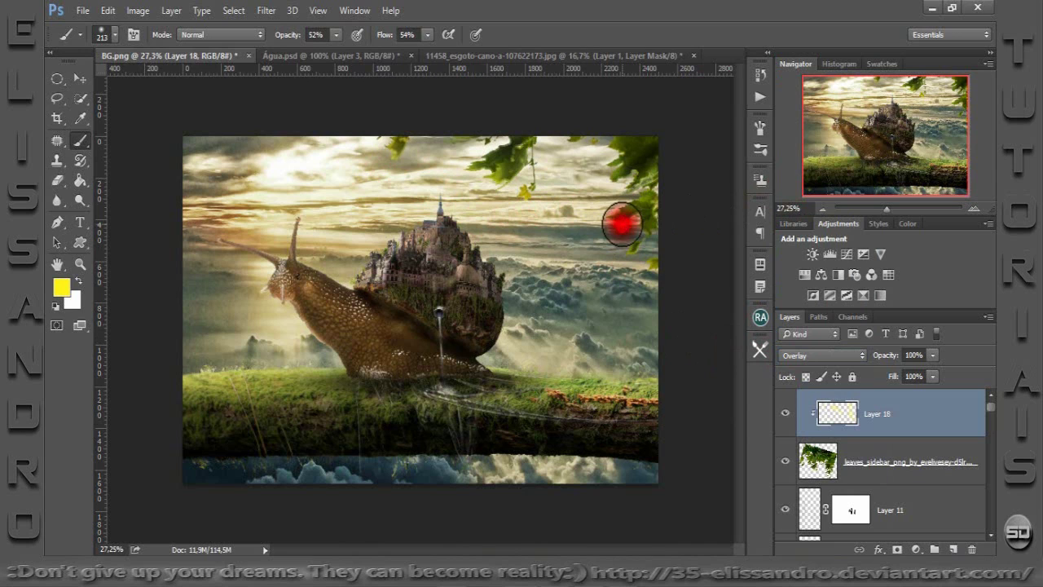
left_click_drag(622, 224, 617, 214)
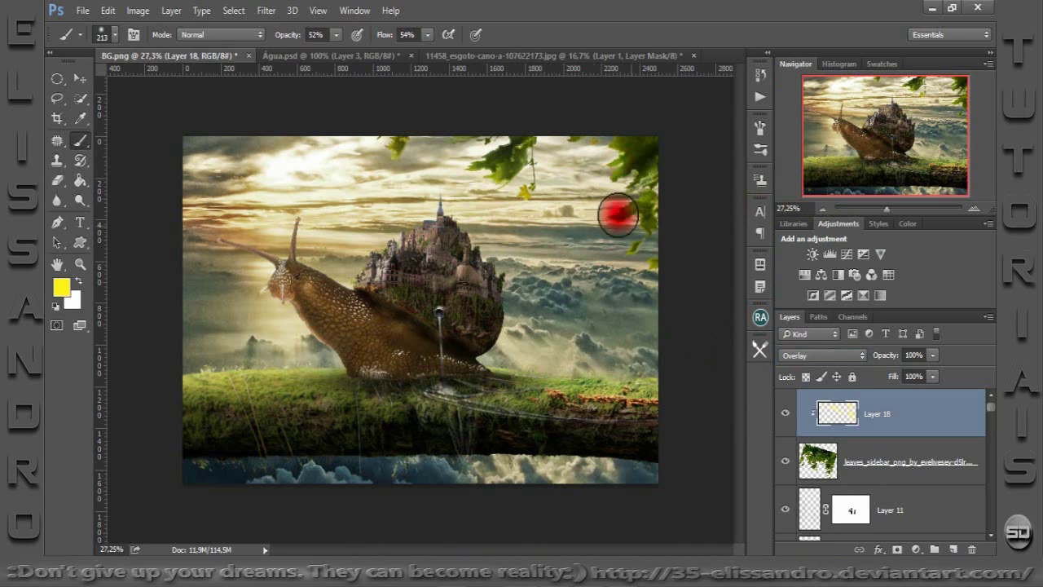
Add a Hue/Saturation adjustment to the leaves layer with Saturation at -25.
left_click(818, 457)
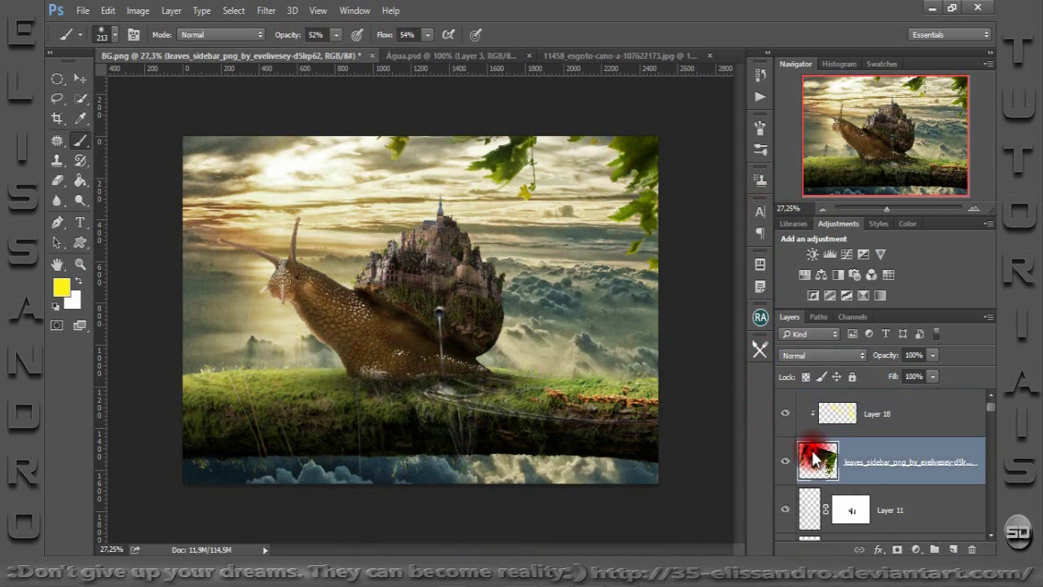
left_click(805, 277)
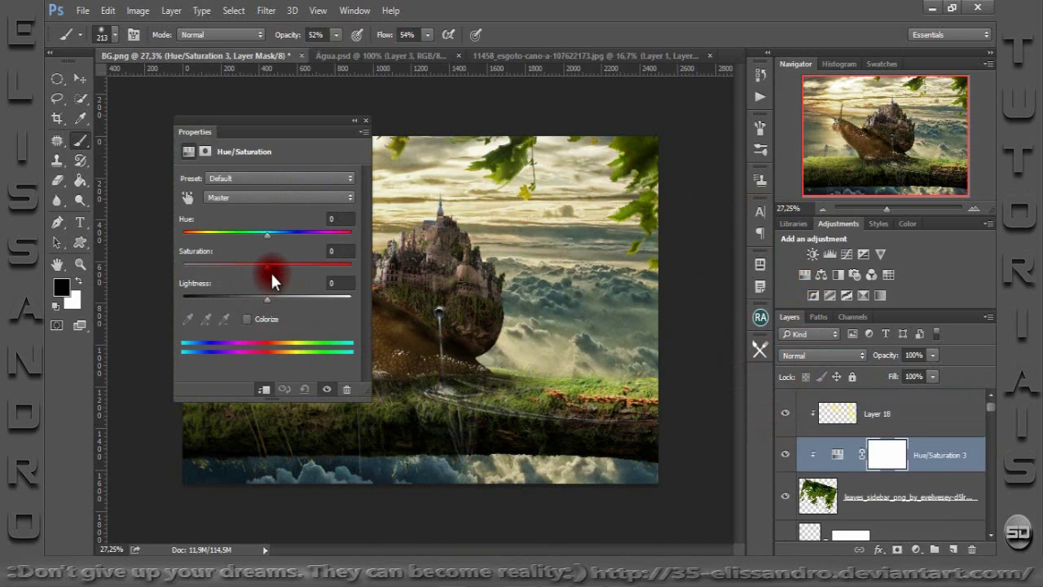
left_click_drag(272, 276, 244, 268)
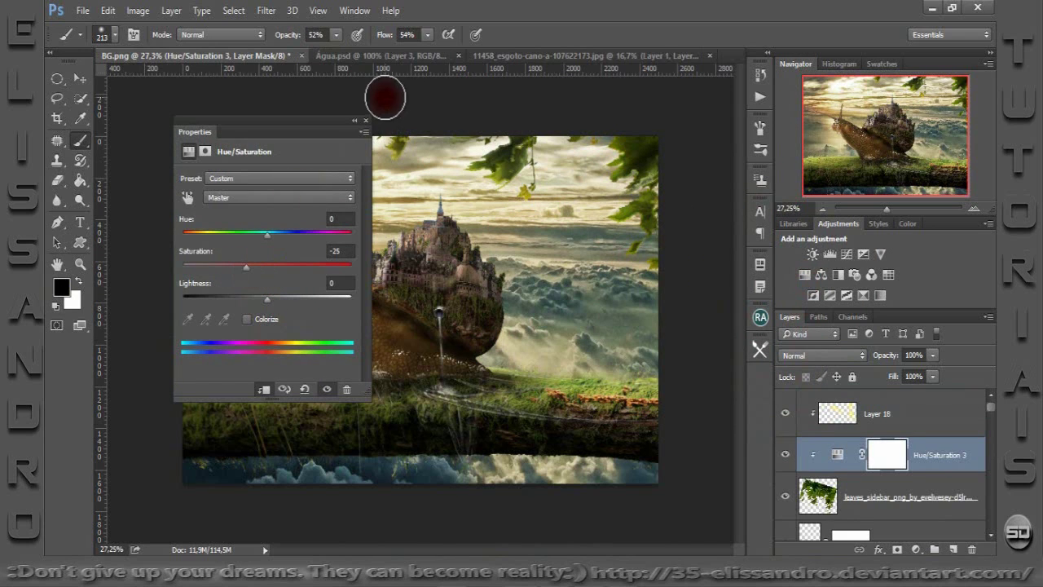
left_click(365, 120)
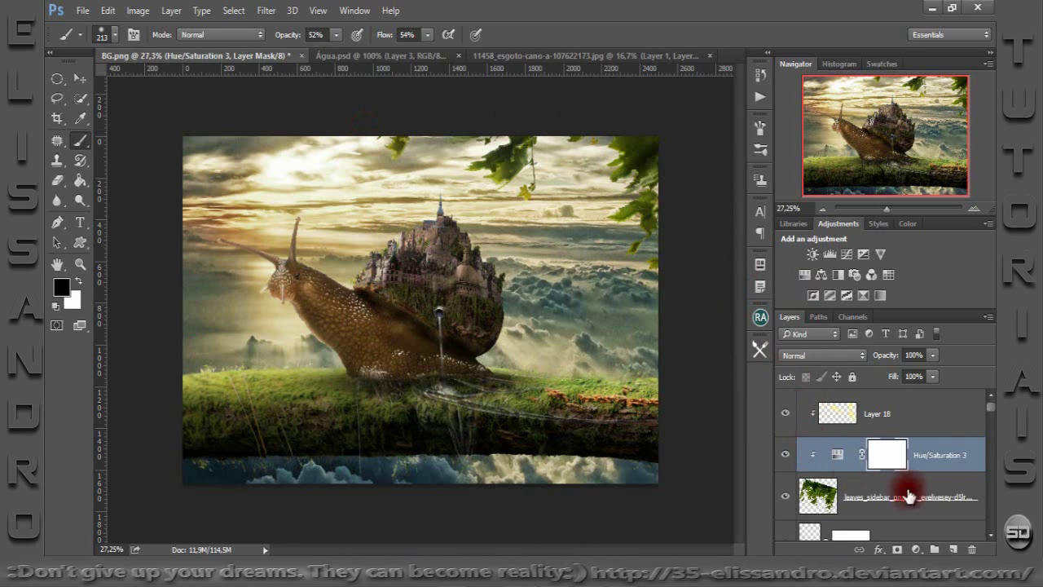
scroll(986, 408, "down", 2)
scroll(987, 411, "down", 2)
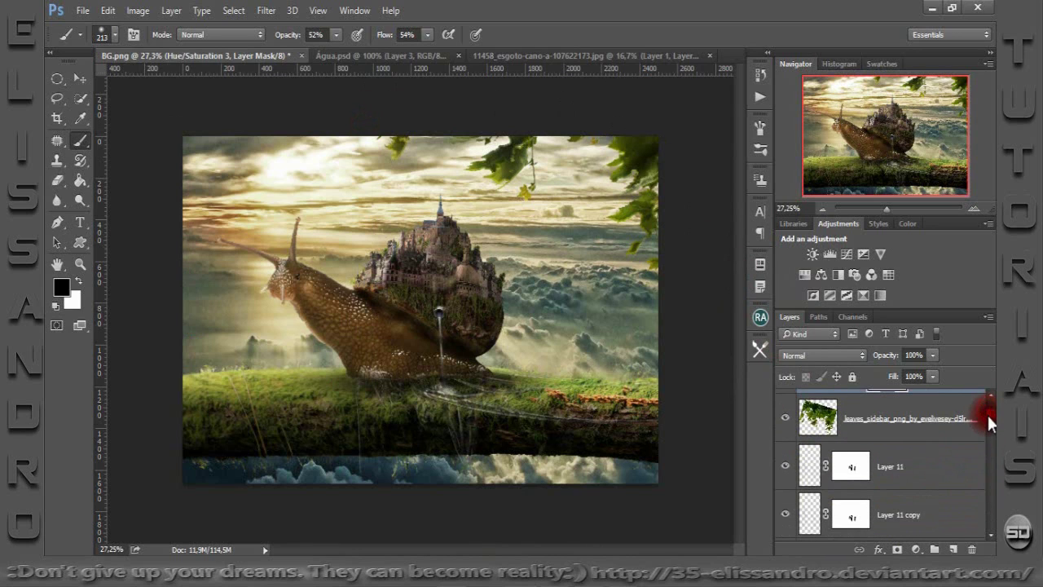
Move Layer 11's birds up and to the right with Free Transform.
left_click(916, 475)
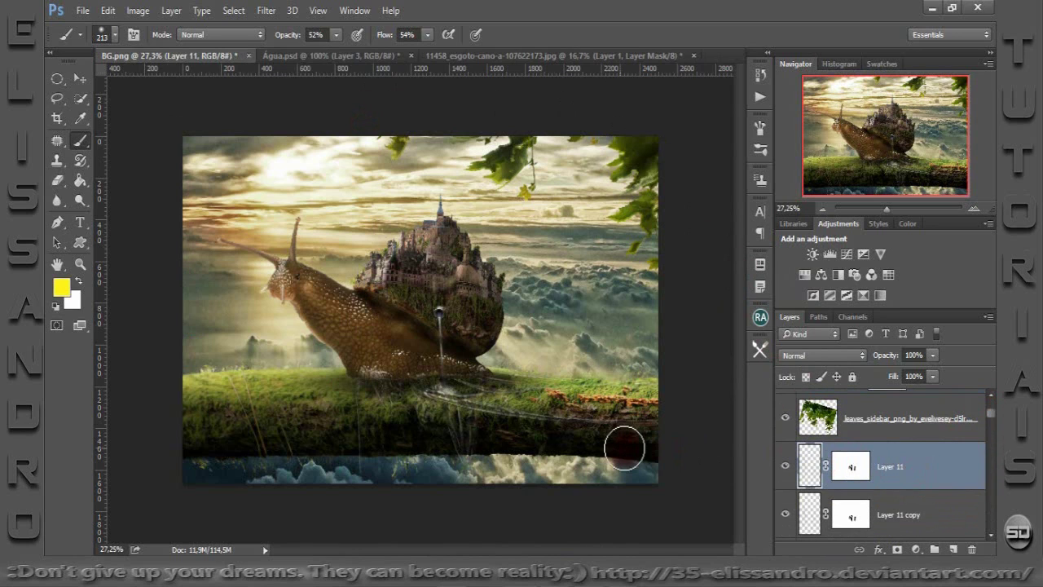
key("ctrl+t")
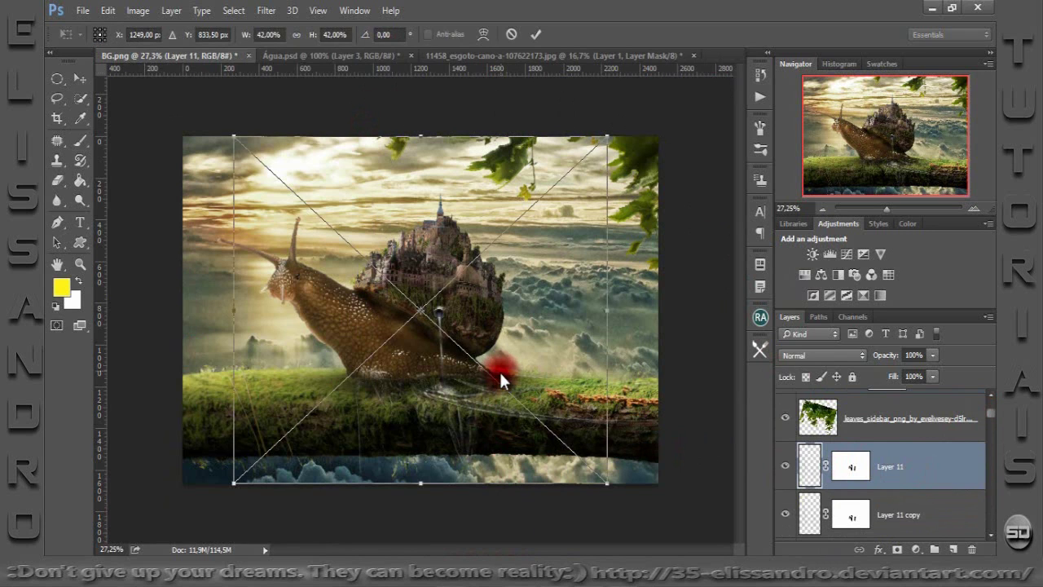
mouse_move(431, 406)
left_mouse_down()
mouse_move(572, 259)
mouse_move(525, 288)
left_mouse_up()
left_click(538, 32)
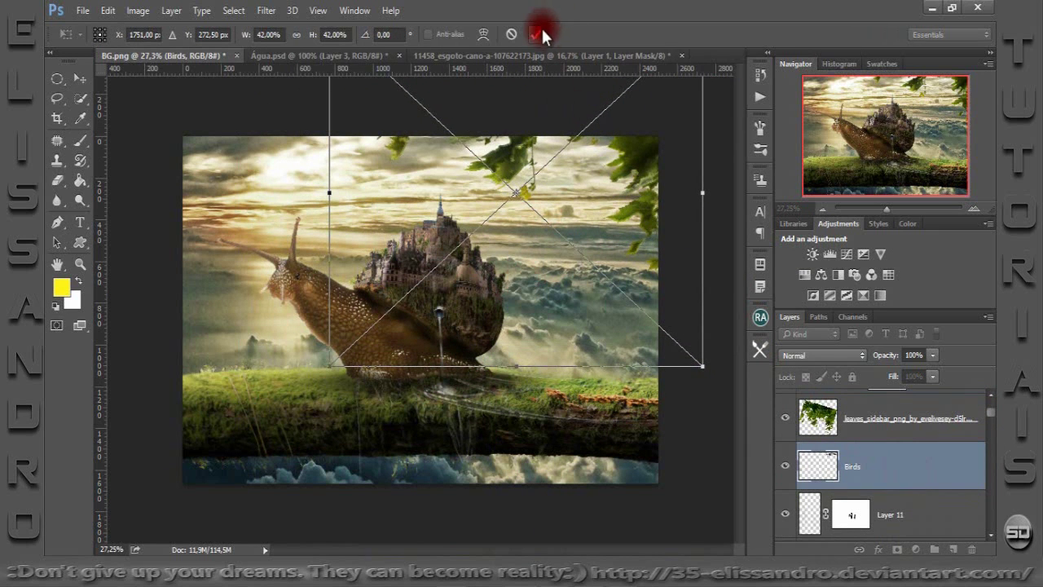
left_click_drag(885, 210, 892, 211)
left_click(79, 79)
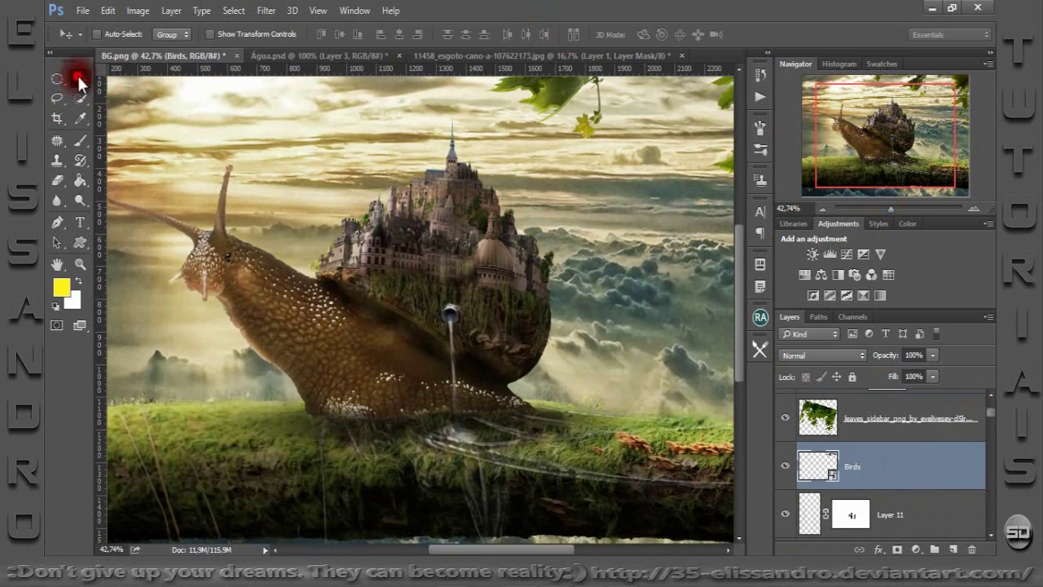
Raise the Birds layer higher and further right in the sky.
mouse_move(446, 125)
left_mouse_down()
mouse_move(492, 200)
mouse_move(515, 182)
left_mouse_up()
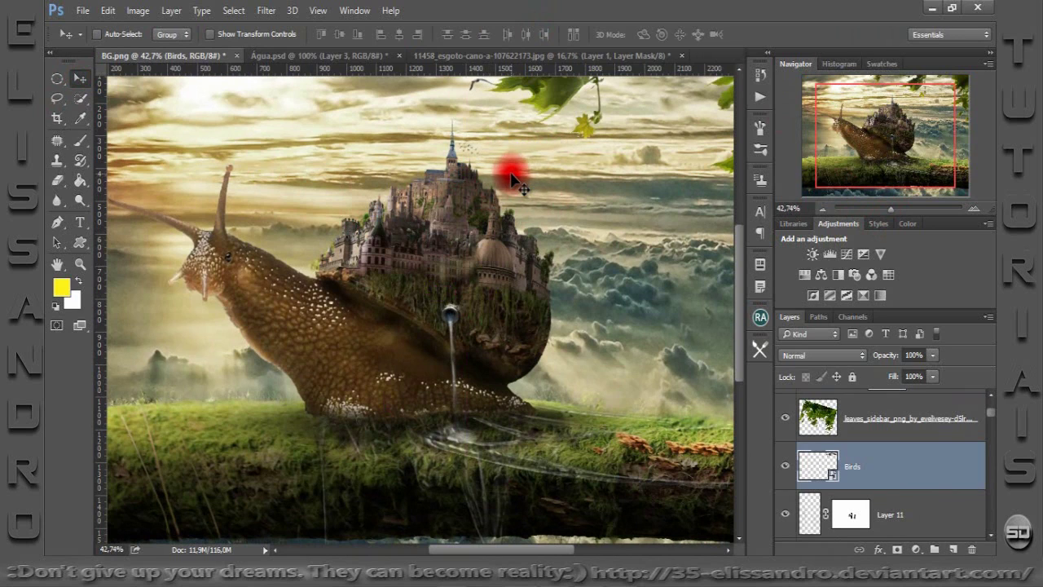
key("ctrl+t")
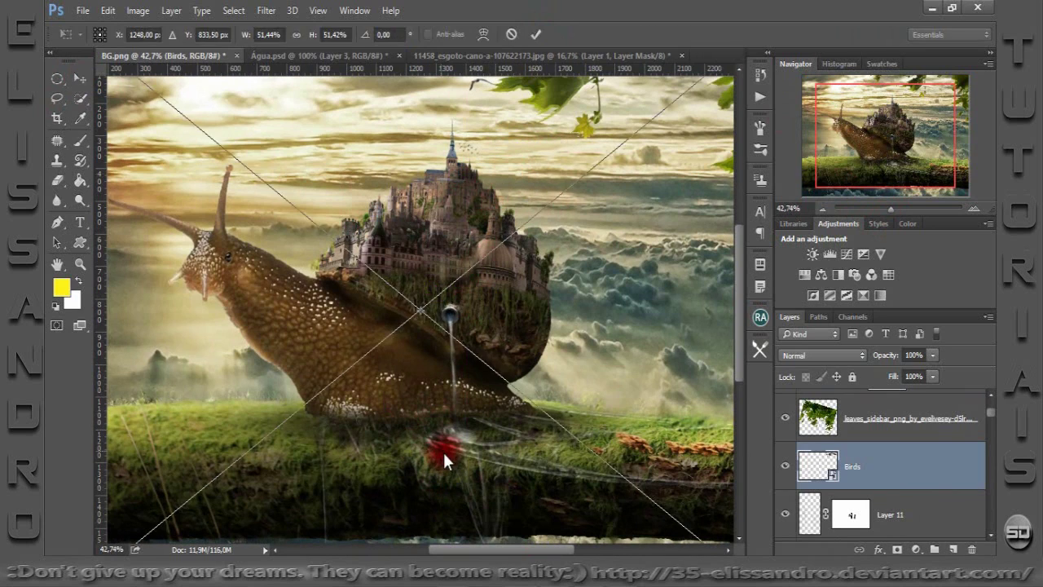
left_click_drag(613, 318, 633, 283)
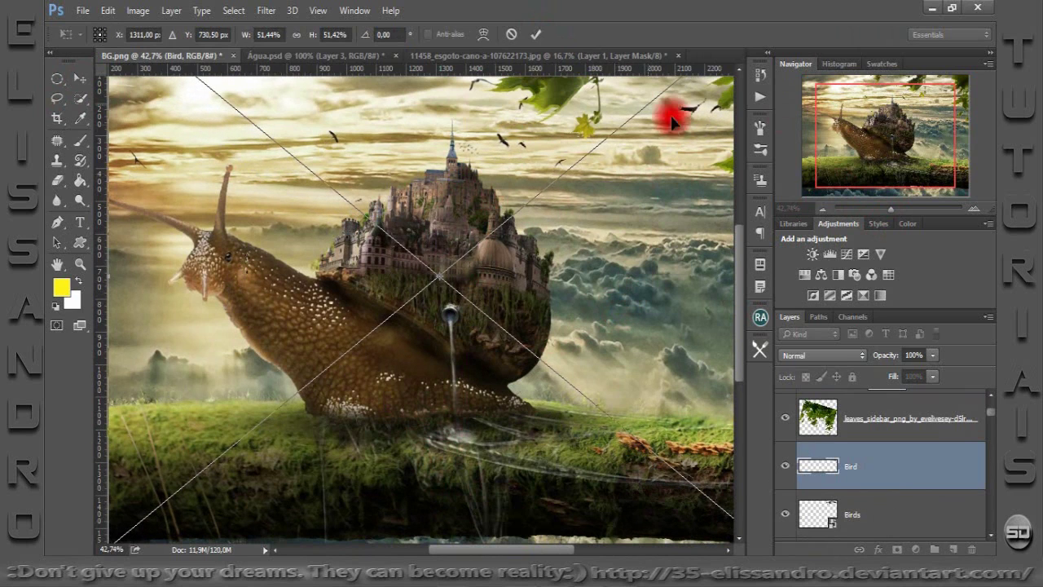
left_click(536, 33)
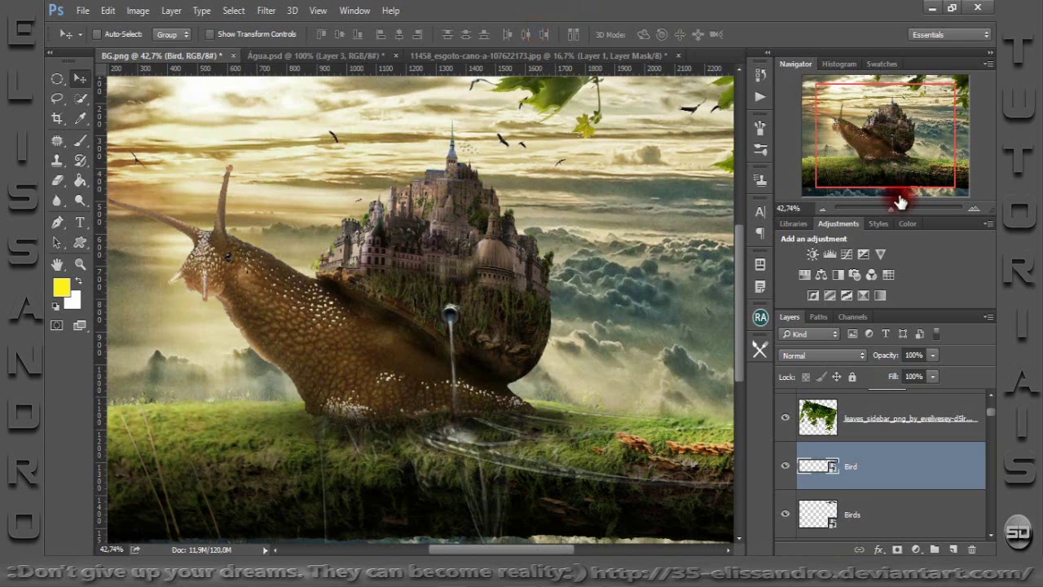
left_click_drag(892, 208, 885, 208)
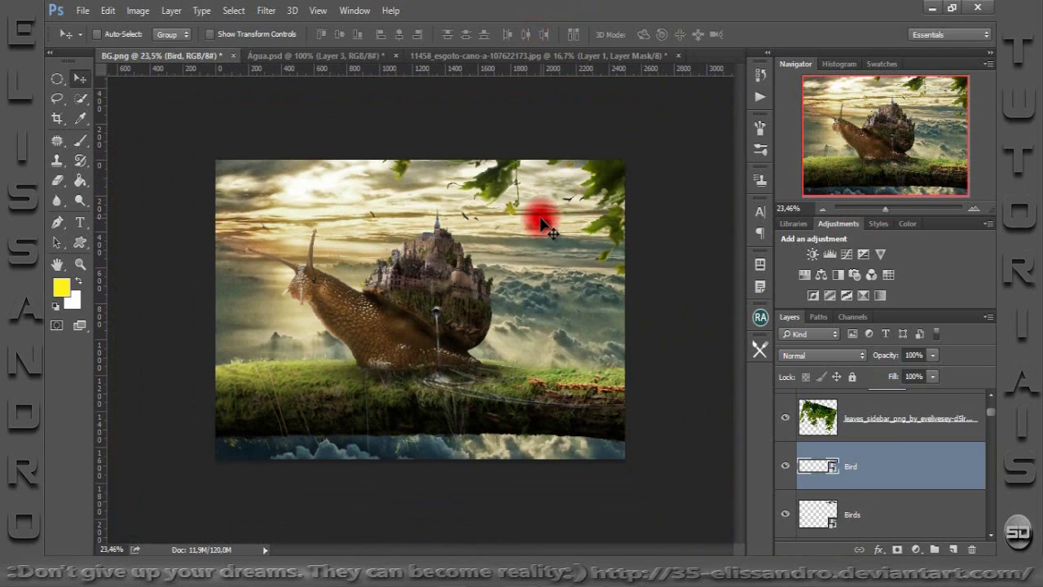
mouse_move(540, 214)
left_mouse_down()
mouse_move(546, 231)
mouse_move(514, 175)
left_mouse_up()
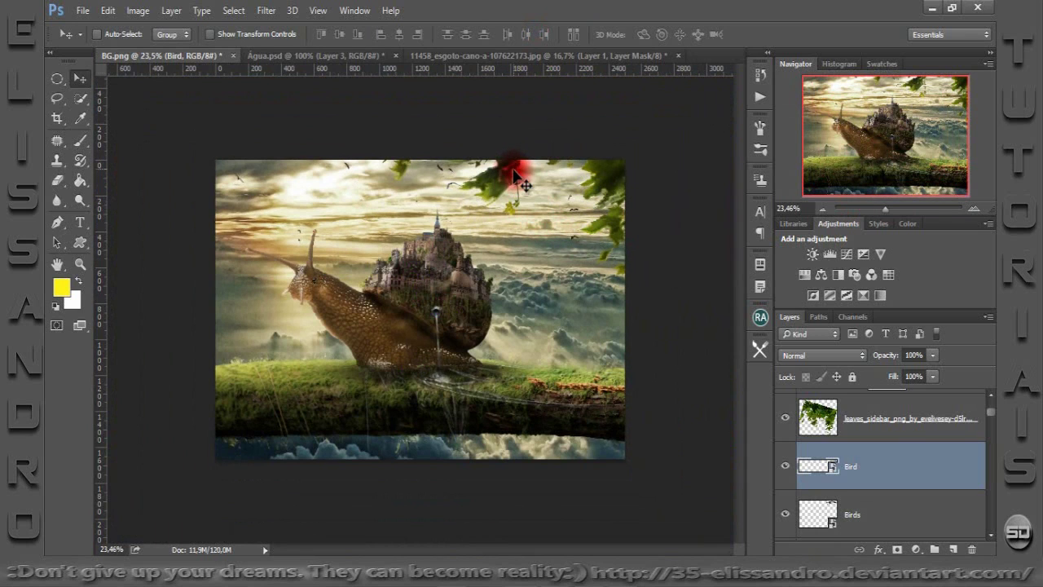
Drop in another birds image as Birds 2 and position it across the sky.
left_click_drag(477, 508, 405, 429)
mouse_move(431, 372)
left_mouse_down()
mouse_move(415, 344)
mouse_move(402, 343)
left_mouse_up()
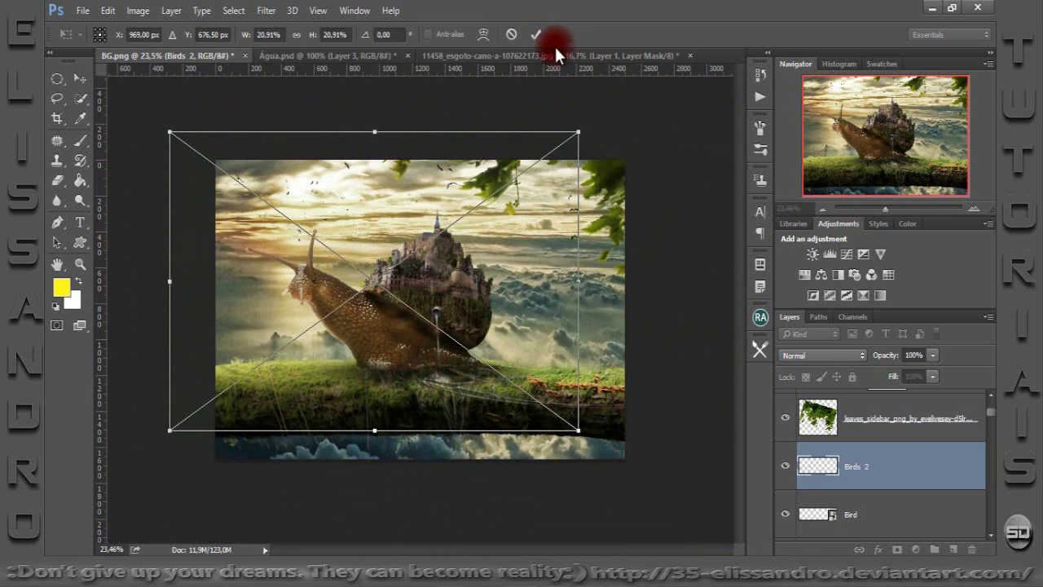
left_click_drag(886, 208, 897, 210)
left_click_drag(862, 160, 853, 96)
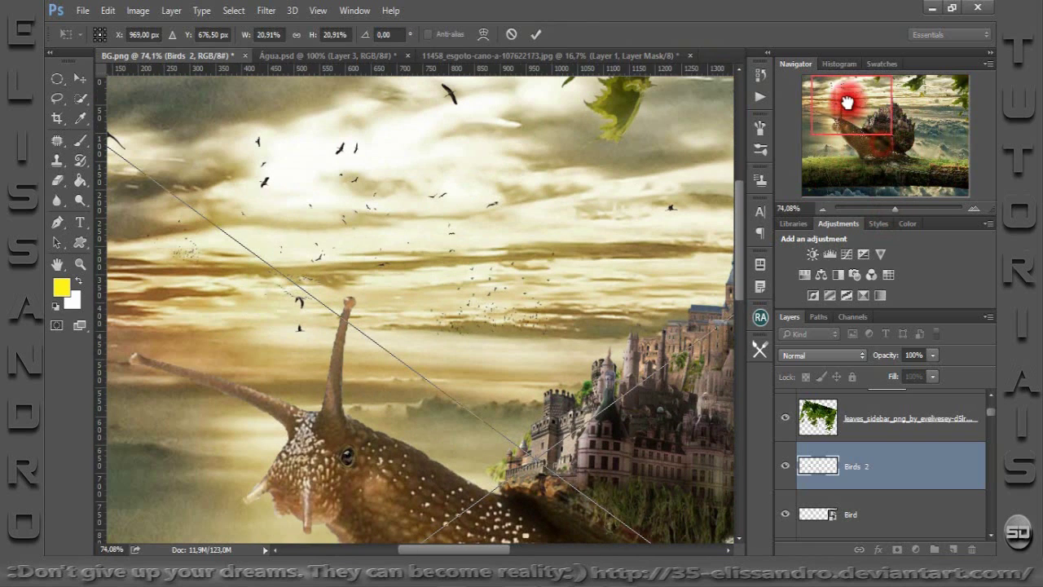
left_click_drag(531, 308, 586, 315)
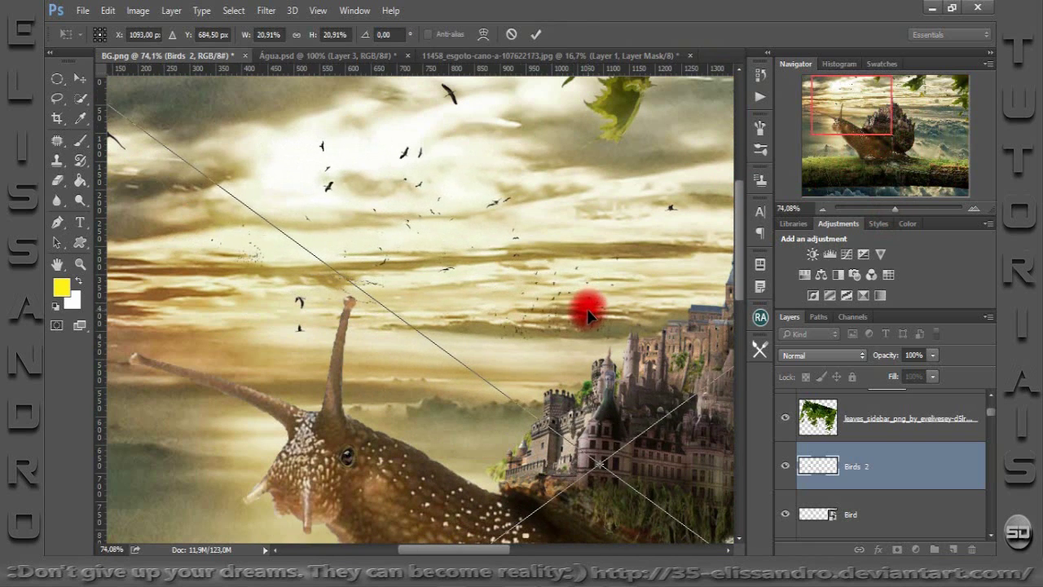
left_click_drag(586, 315, 589, 314)
left_click(536, 32)
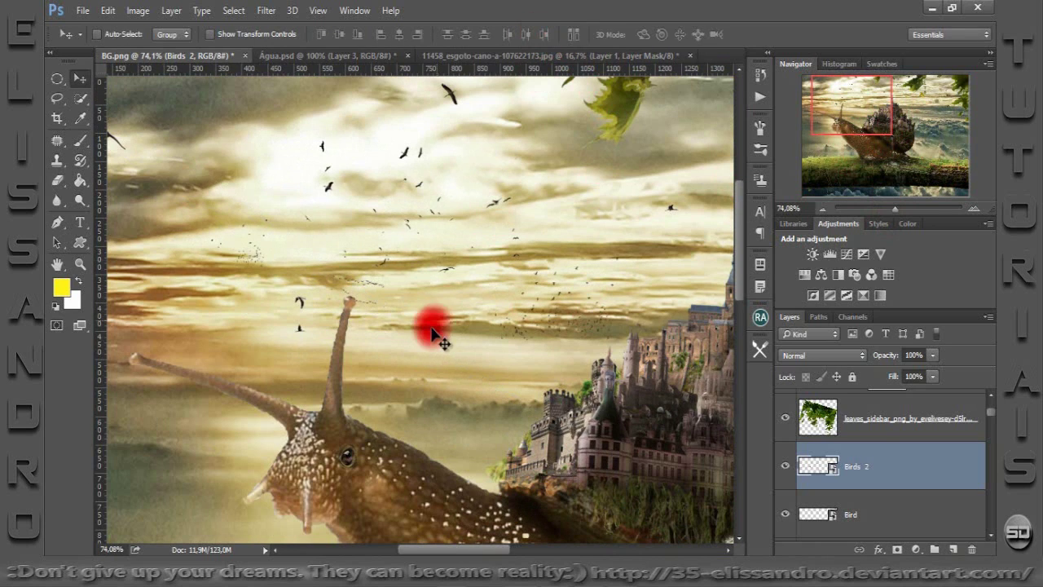
left_click_drag(428, 320, 429, 320)
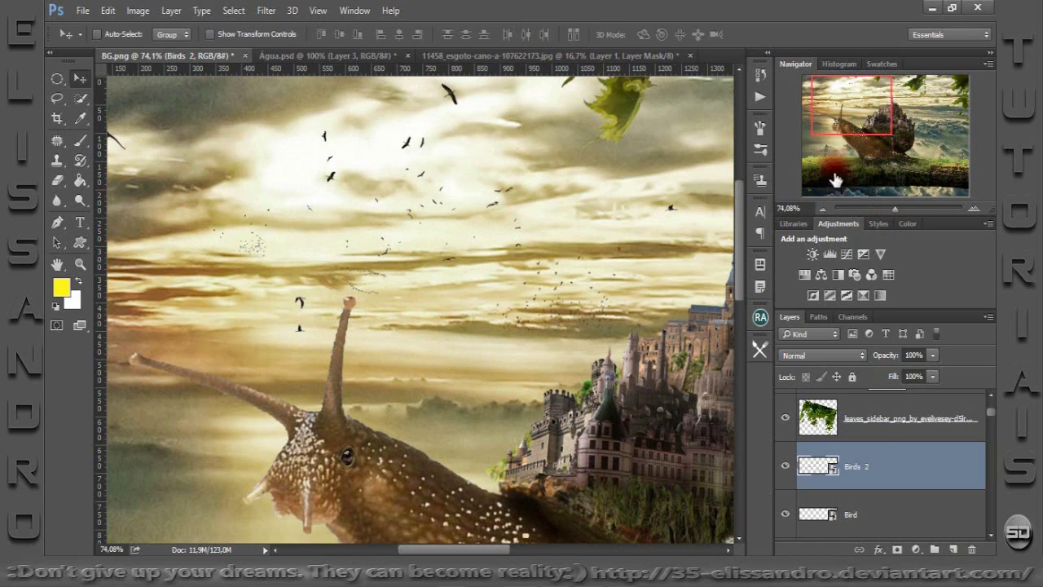
left_click(889, 209)
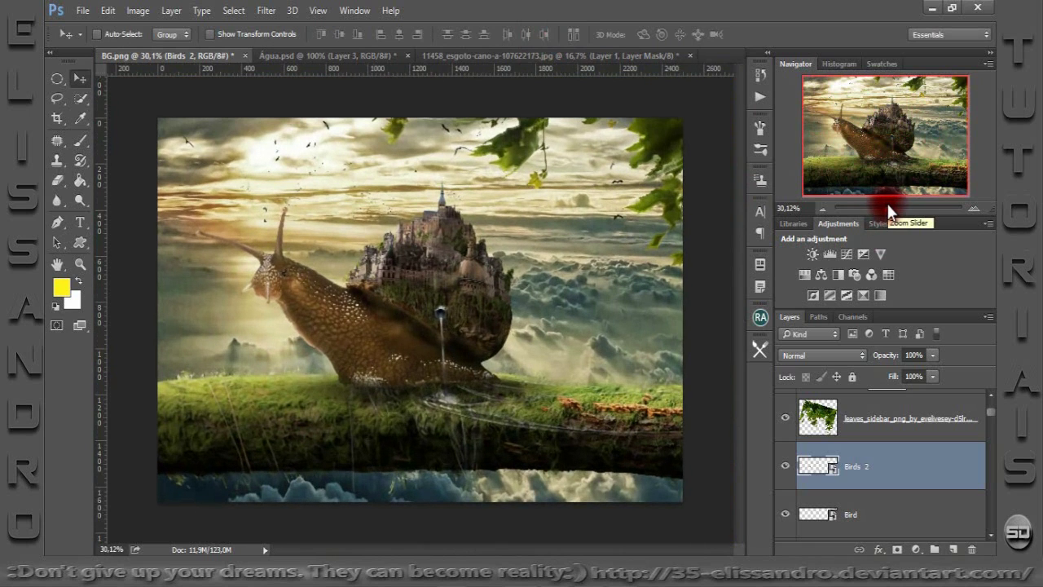
scroll(988, 409, "up", 2)
left_click(971, 411)
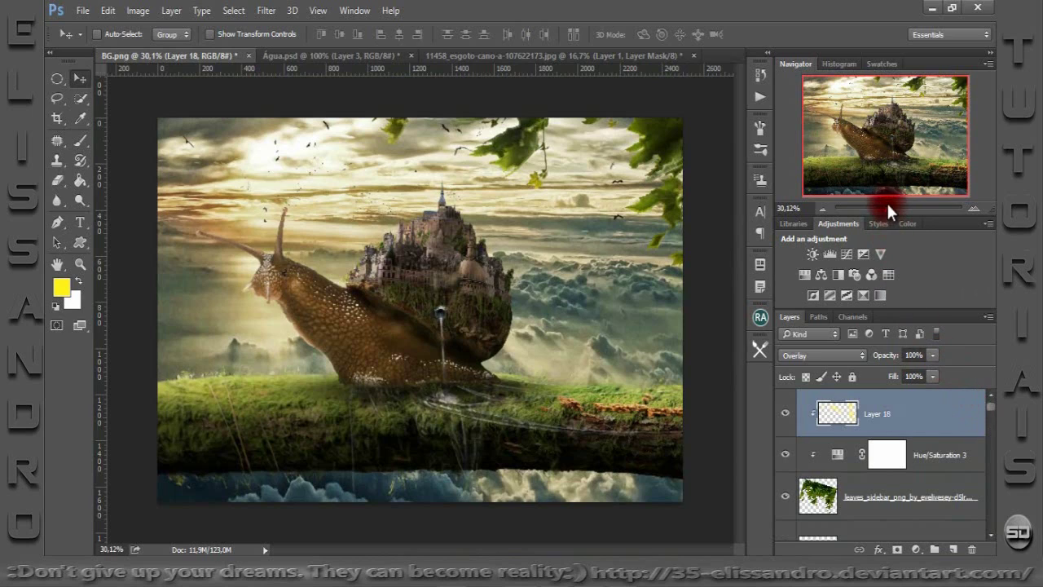
Stamp all visible layers into a merged Layer 19 with Ctrl+Alt+Shift+E.
left_click_drag(889, 209, 889, 210)
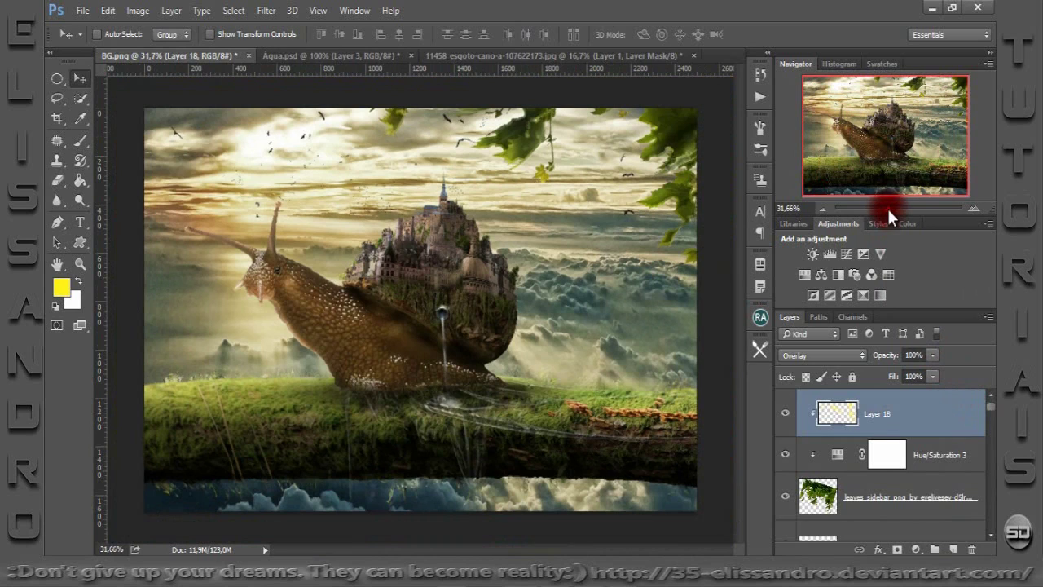
key("ctrl+shift+alt+e")
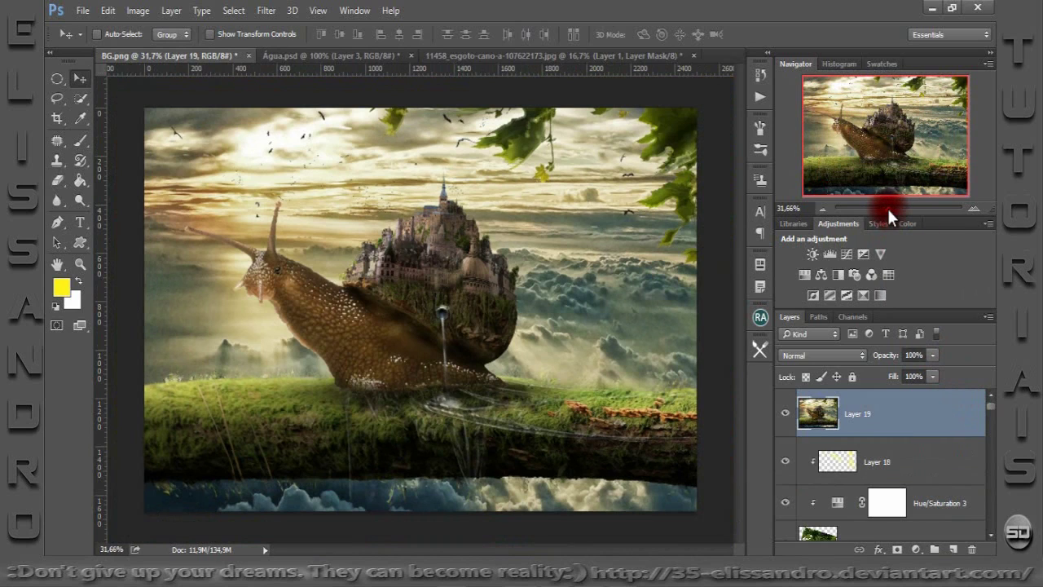
left_click(584, 245)
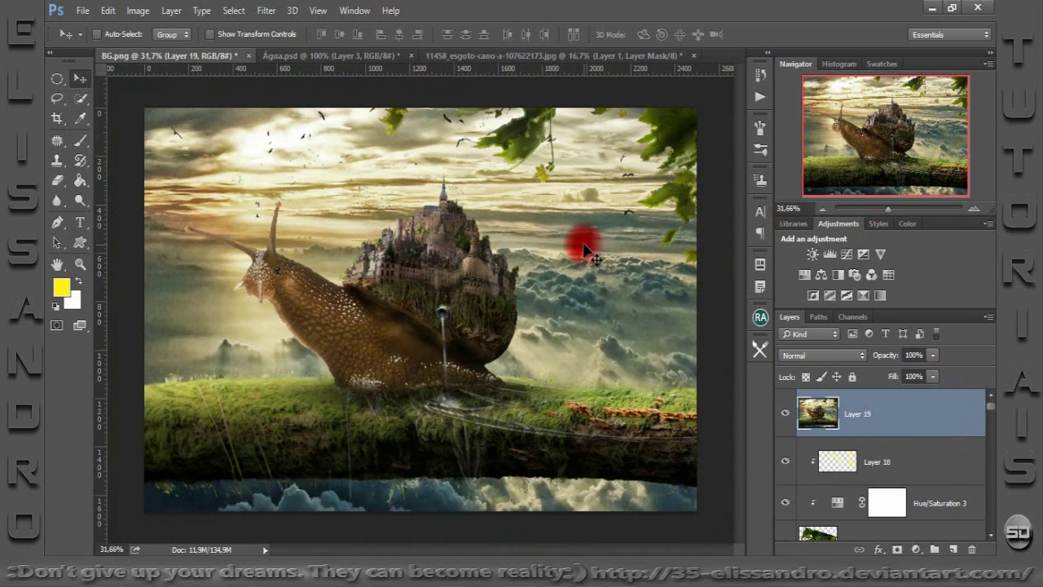
left_click(334, 145)
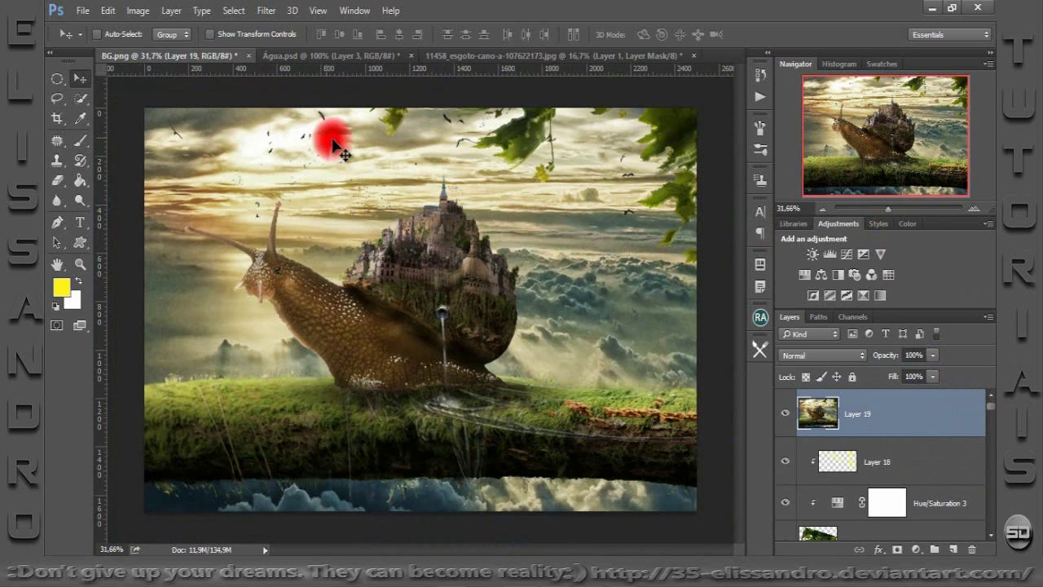
left_click(274, 13)
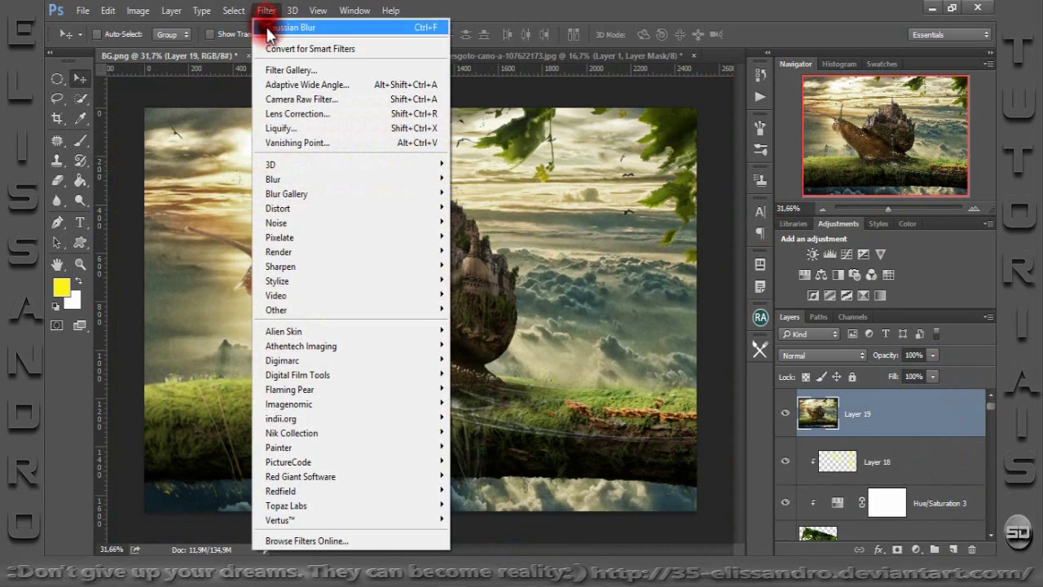
Add a Knoll Light Factory sun flare in the upper-left sky, PolySpreads off, then set 70% fill.
left_click(325, 476)
mouse_move(280, 491)
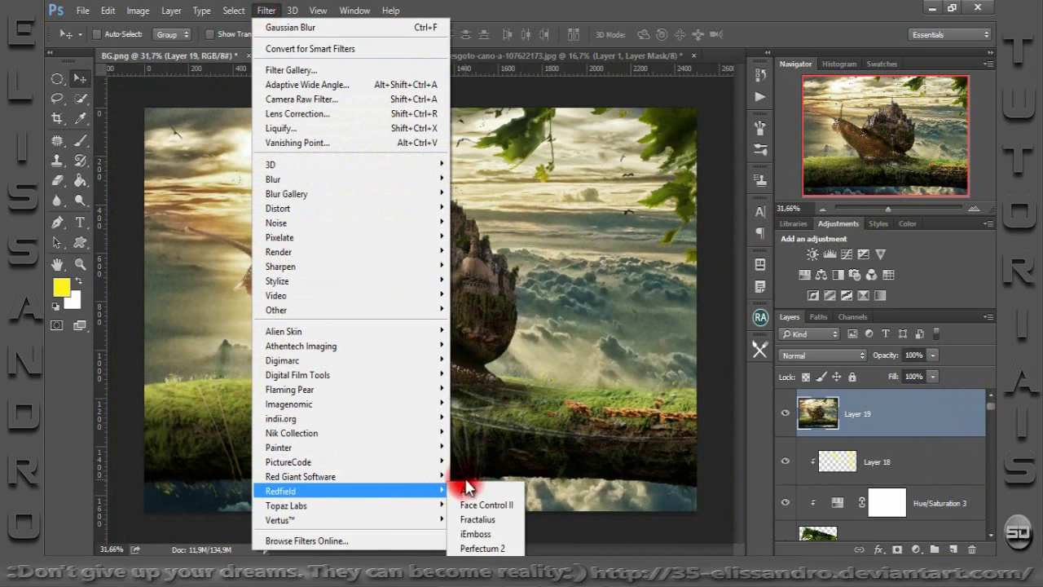
left_click(485, 475)
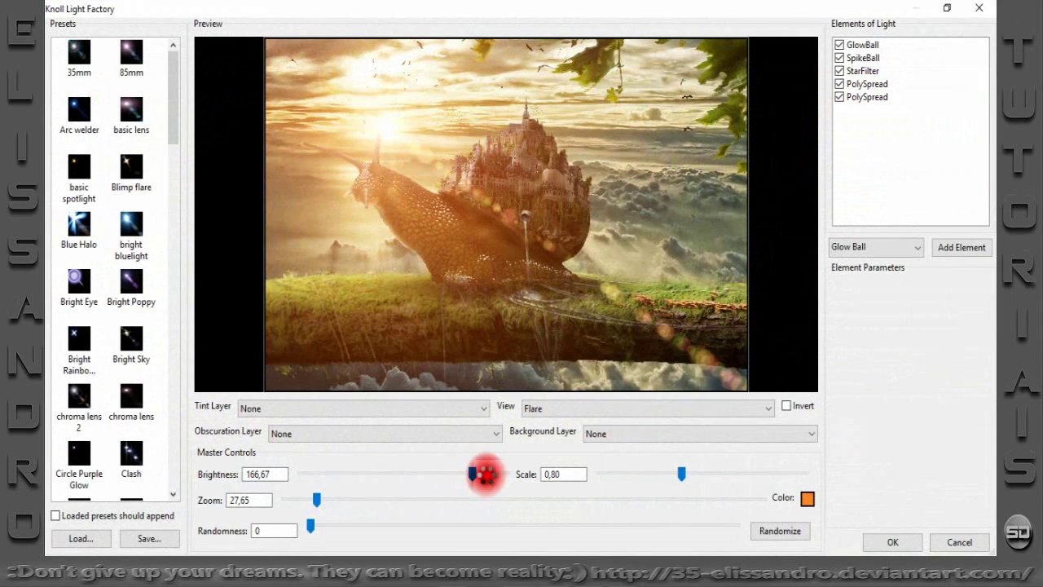
mouse_move(377, 117)
left_mouse_down()
mouse_move(434, 147)
mouse_move(459, 121)
mouse_move(445, 148)
mouse_move(423, 152)
mouse_move(430, 162)
left_mouse_up()
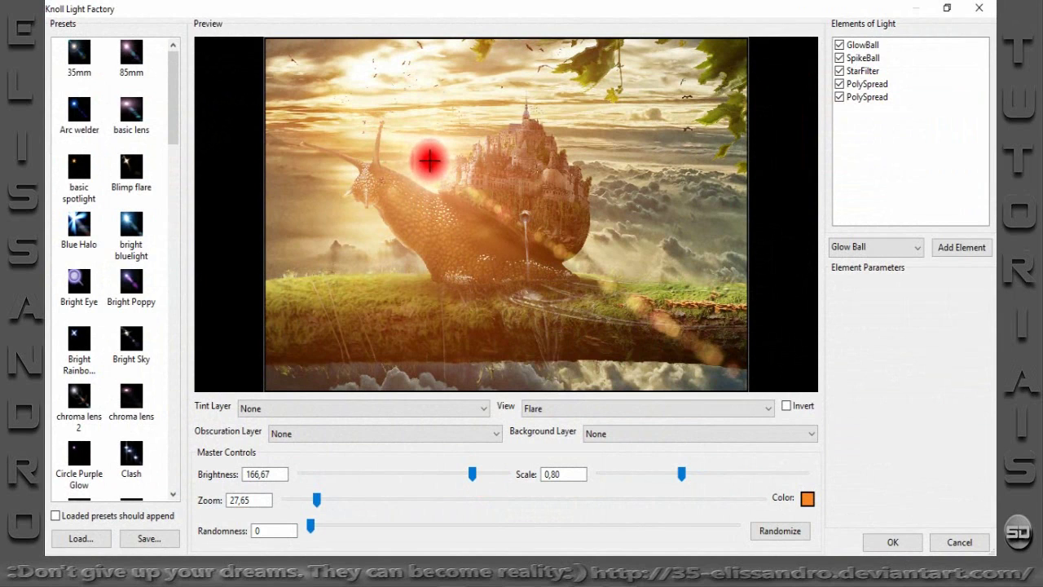
mouse_move(429, 161)
left_mouse_down()
mouse_move(407, 109)
mouse_move(411, 119)
left_mouse_up()
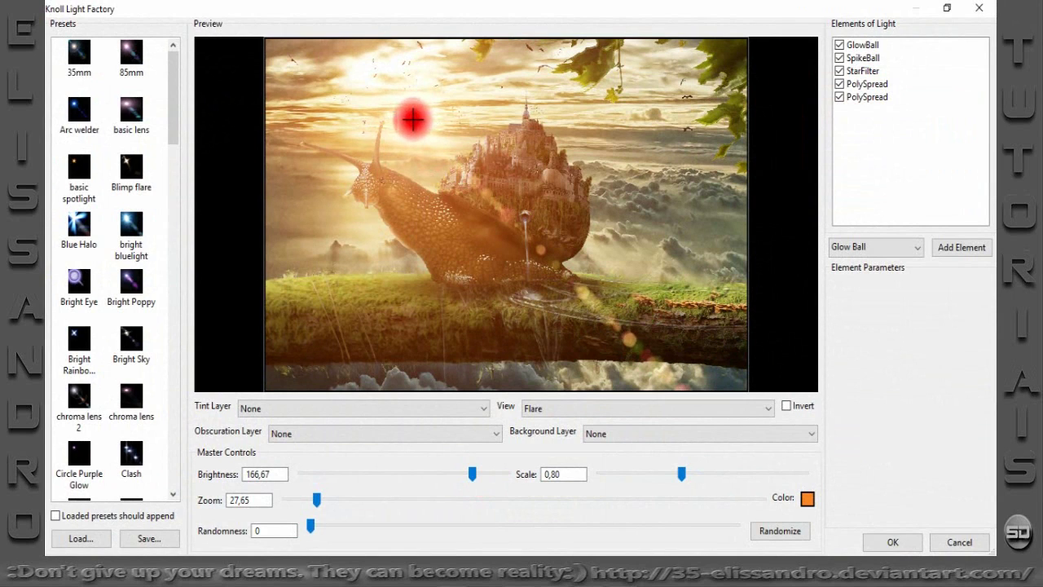
left_click(839, 97)
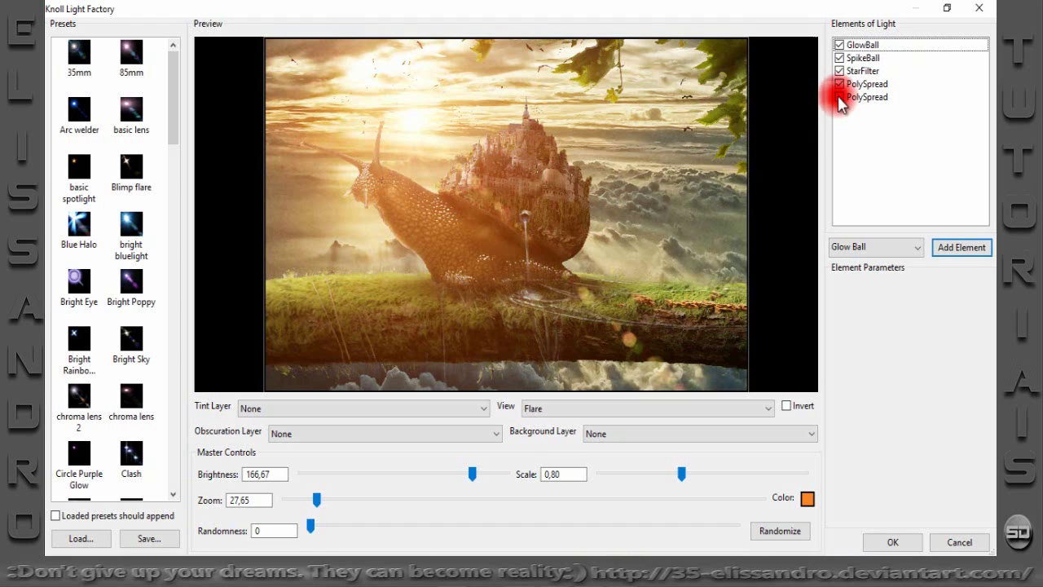
left_click(839, 84)
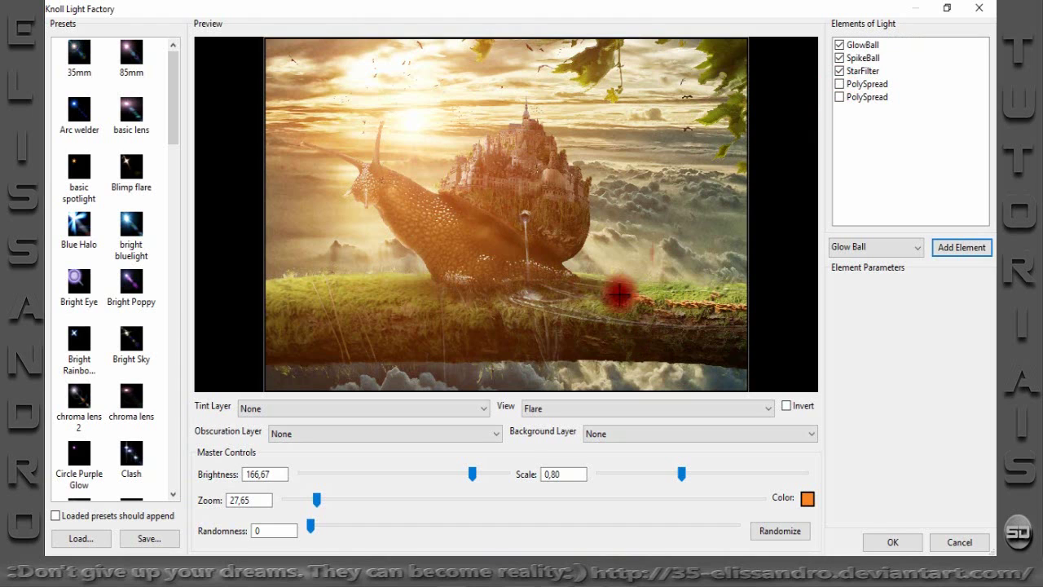
mouse_move(473, 475)
left_mouse_down()
mouse_move(483, 479)
mouse_move(417, 469)
mouse_move(473, 472)
left_mouse_up()
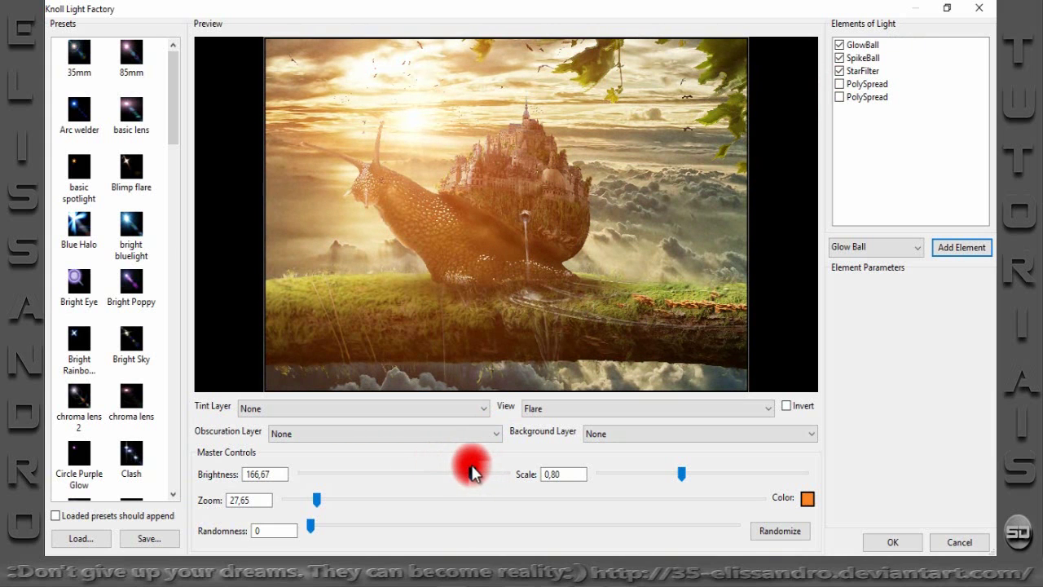
left_click(878, 545)
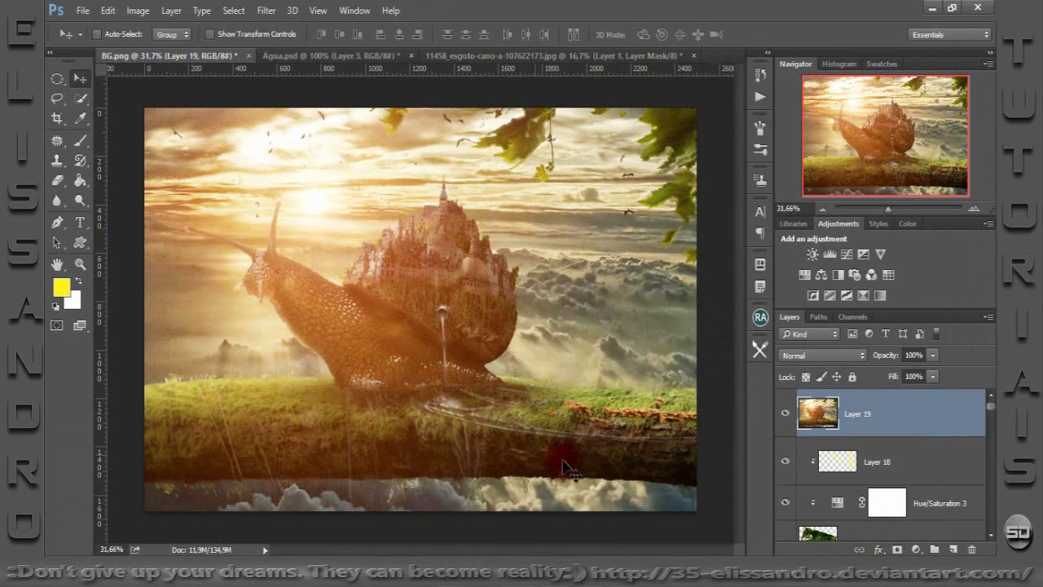
left_click(894, 414)
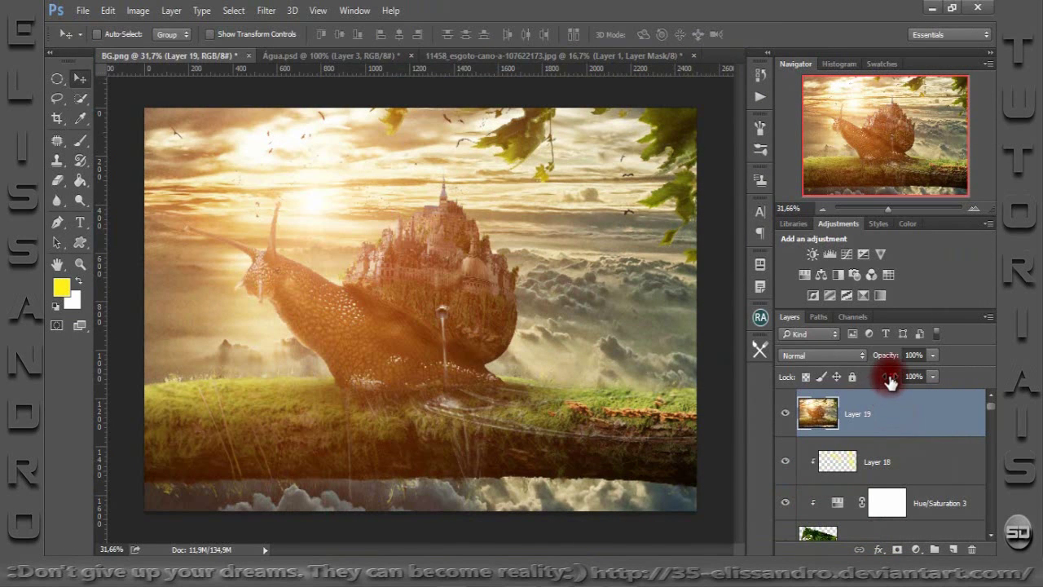
left_click_drag(893, 381, 872, 381)
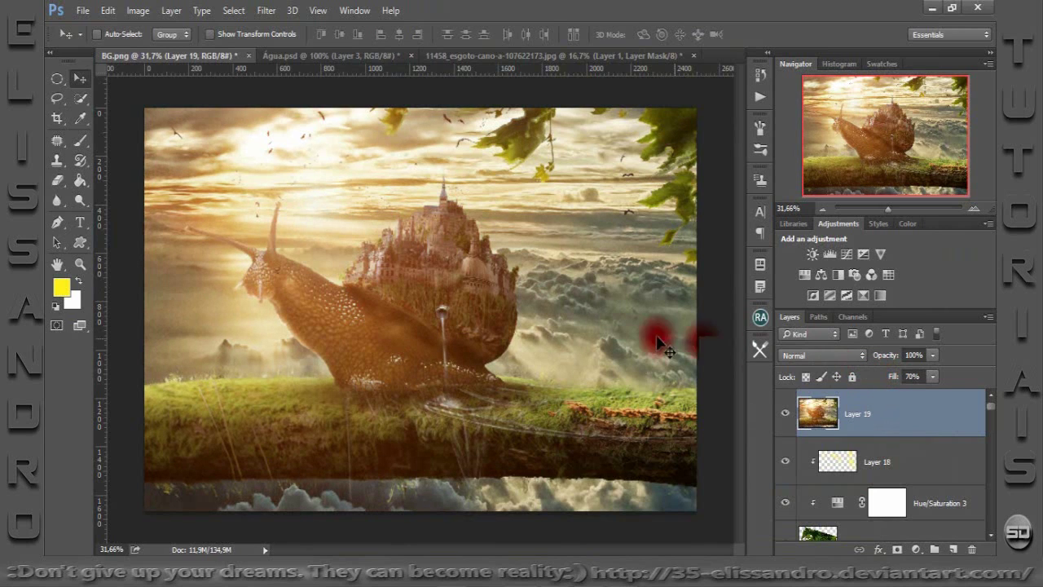
Stamp visible layers into Layer 20, apply Perfectly Clear, and blend it Overlay at 58% fill.
key("ctrl")
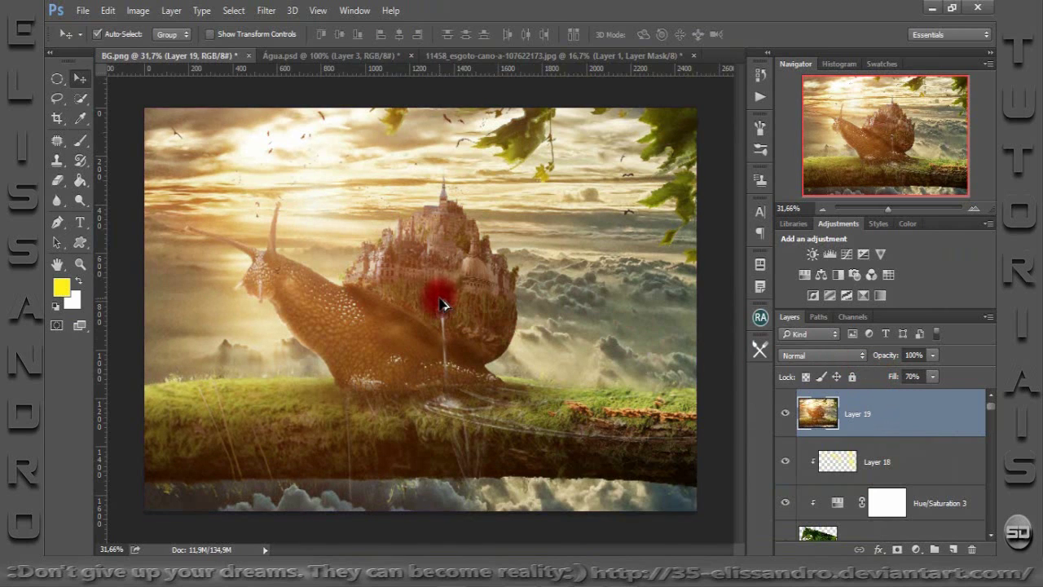
key("ctrl+shift+alt+e")
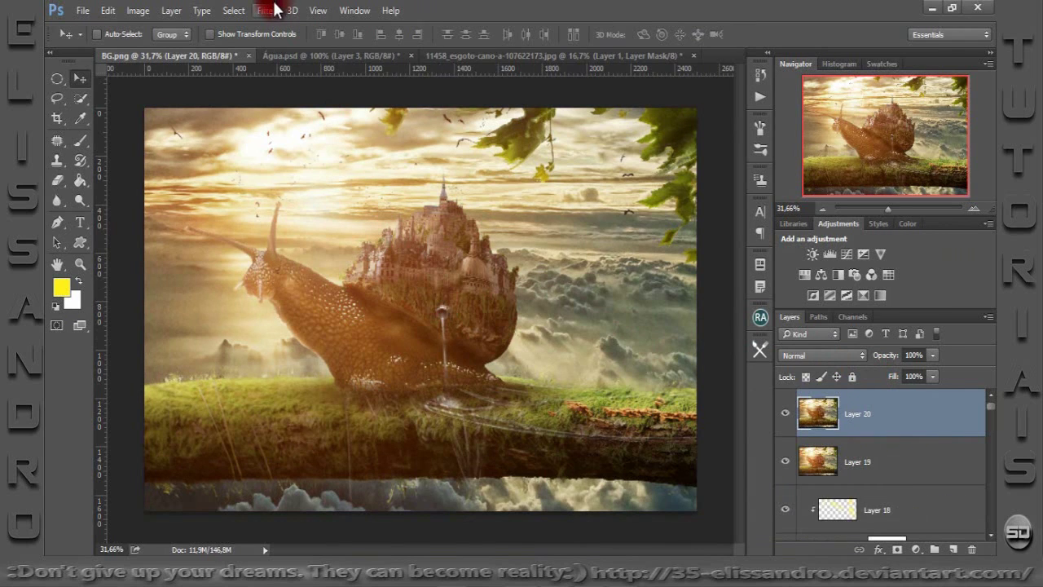
left_click(266, 11)
mouse_move(326, 345)
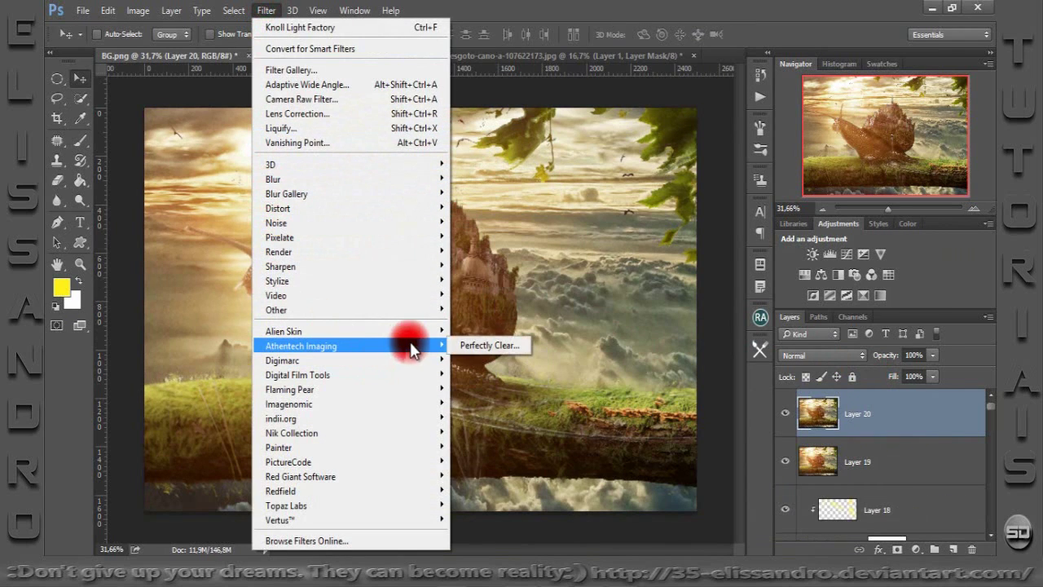
left_click(485, 345)
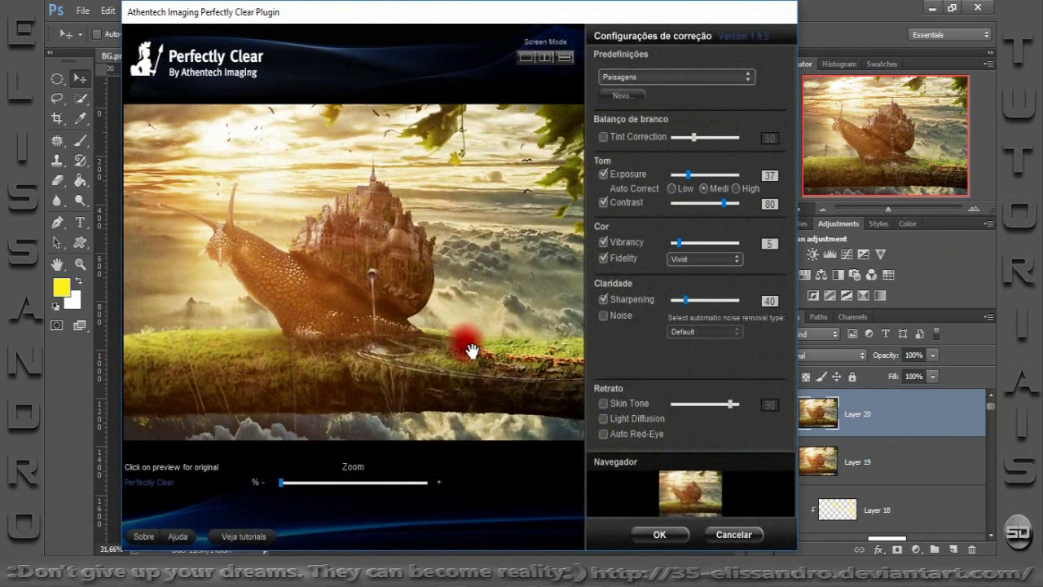
left_click(603, 174)
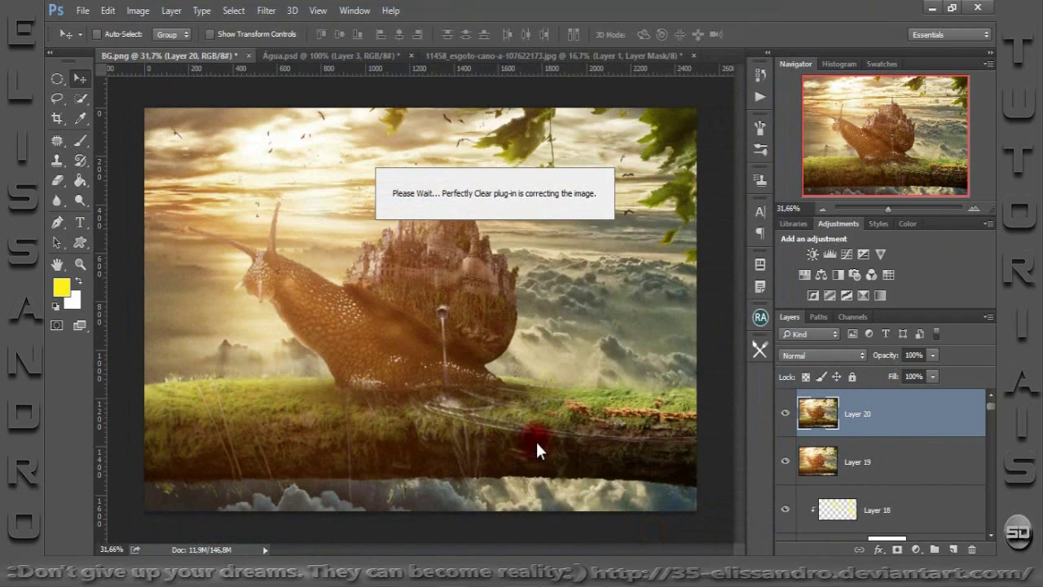
left_click(836, 377)
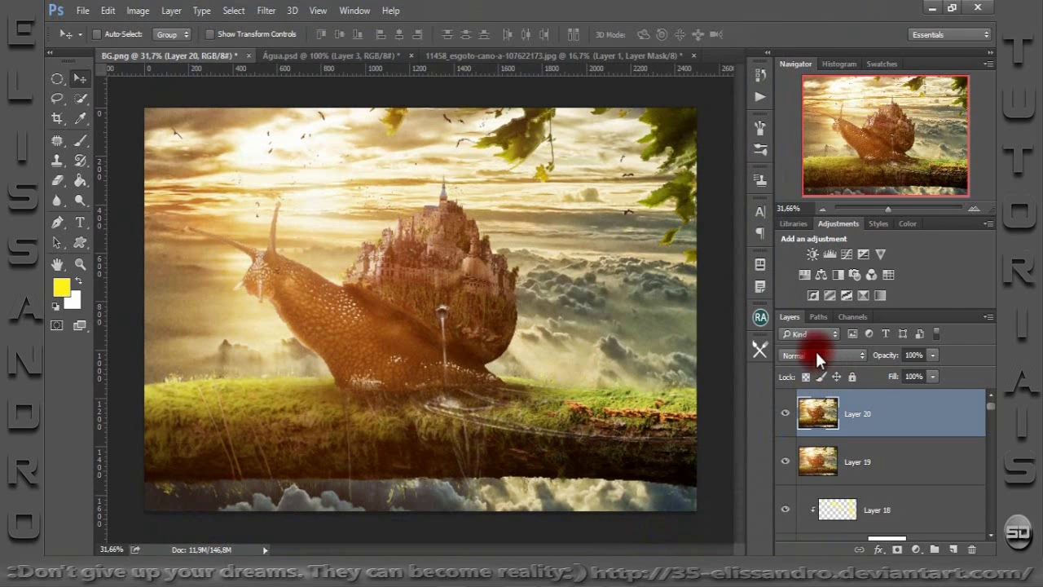
left_click(814, 356)
left_click(796, 202)
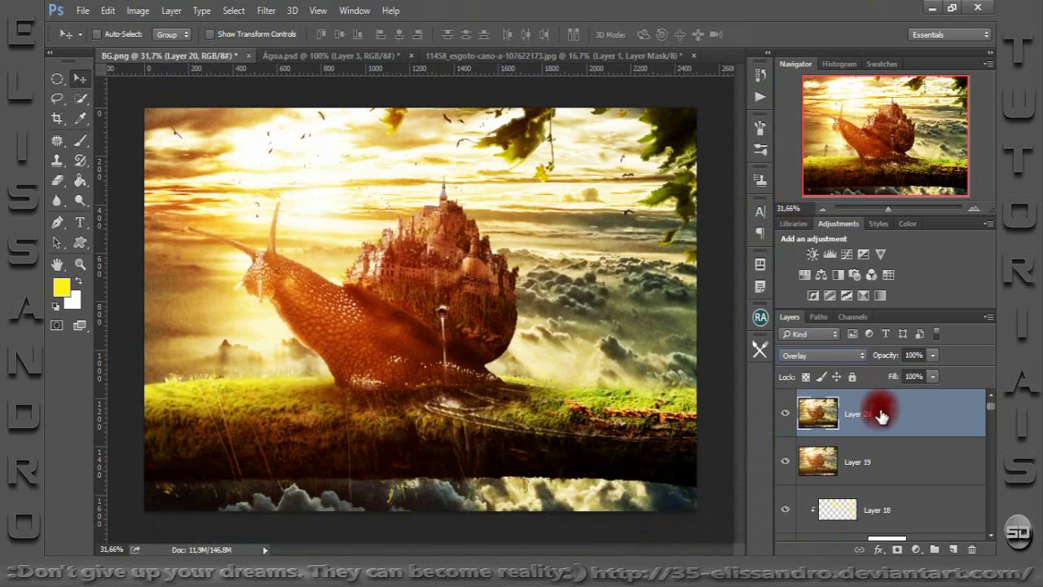
left_click_drag(894, 379, 867, 382)
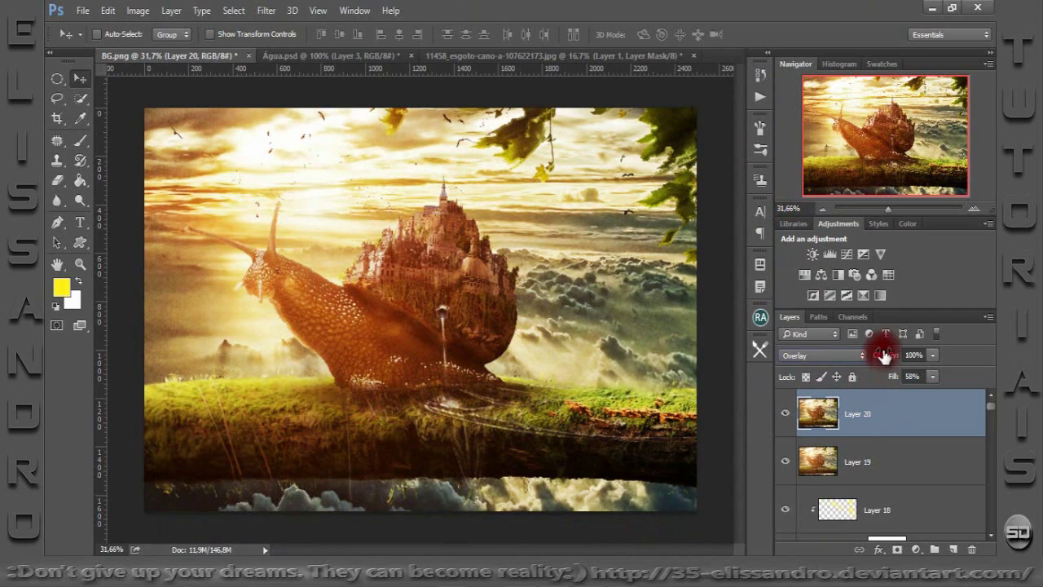
left_click_drag(885, 358, 870, 358)
Add a Hue/Saturation adjustment at -26 saturation, then stamp visible layers into Layer 21.
left_click(802, 275)
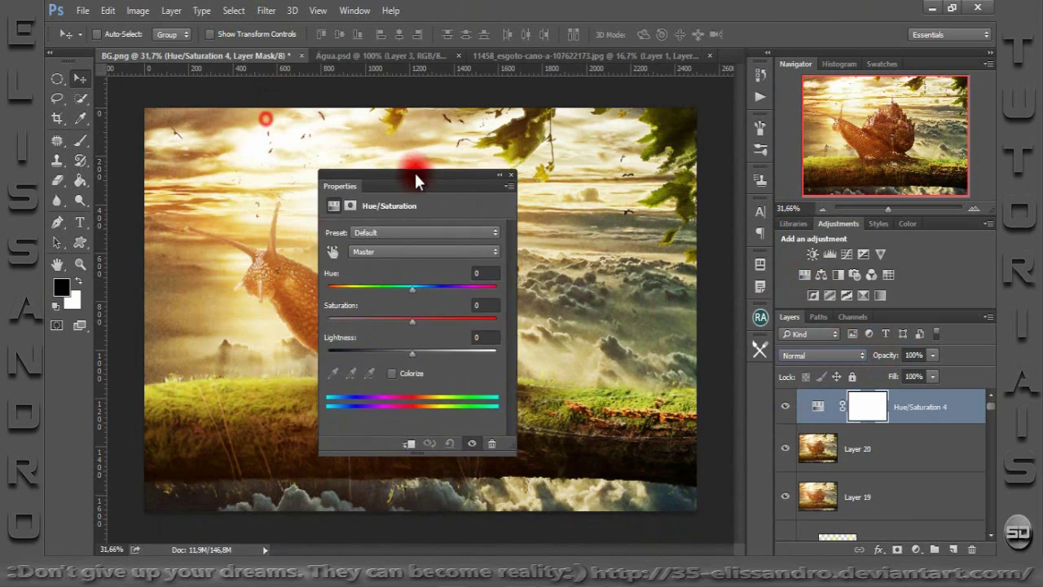
left_click_drag(415, 174, 635, 140)
left_click_drag(639, 293, 612, 288)
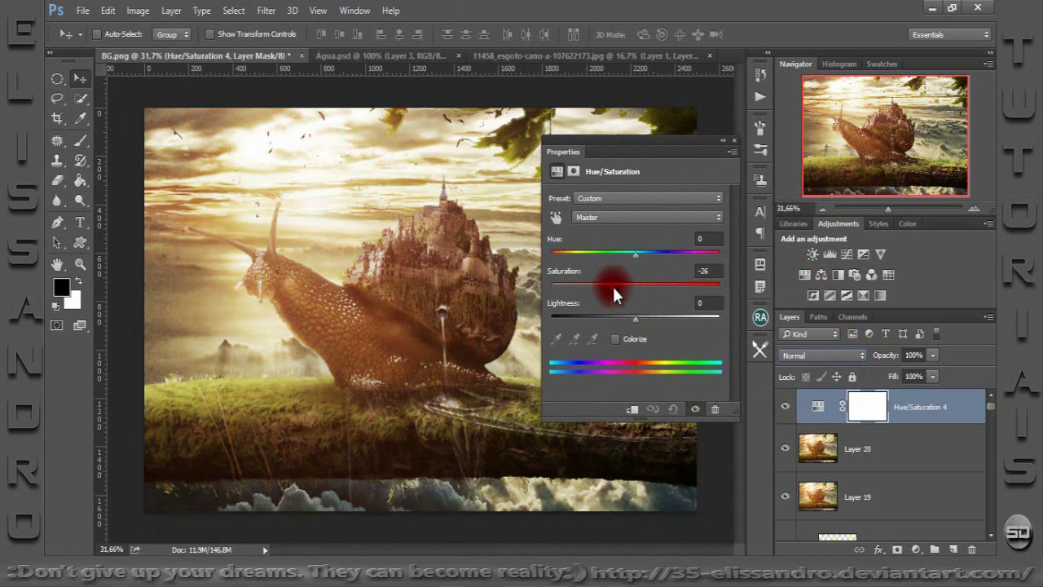
left_click(733, 147)
left_click(735, 144)
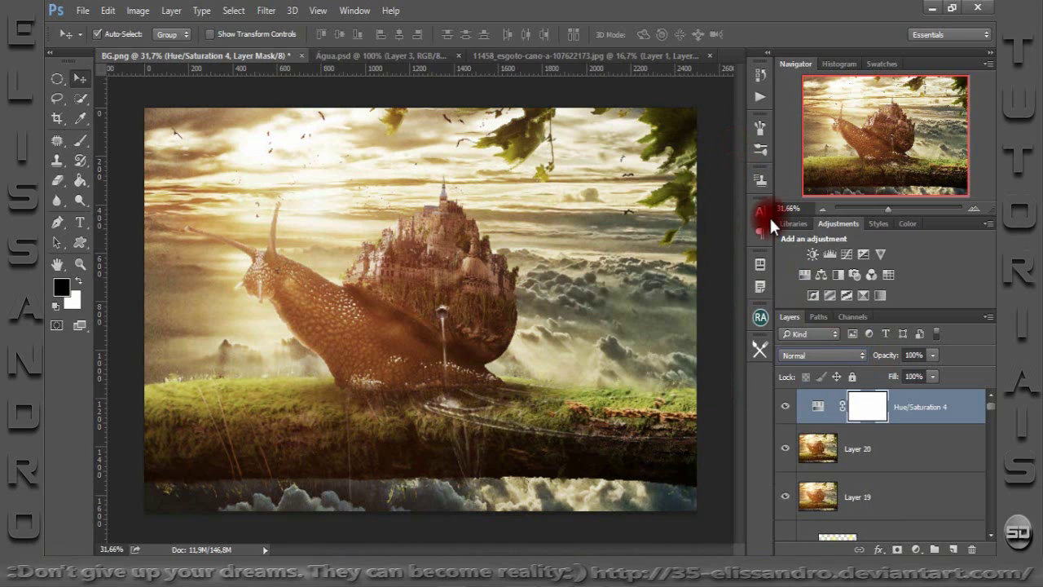
key("ctrl+shift+alt+e")
left_click(400, 180)
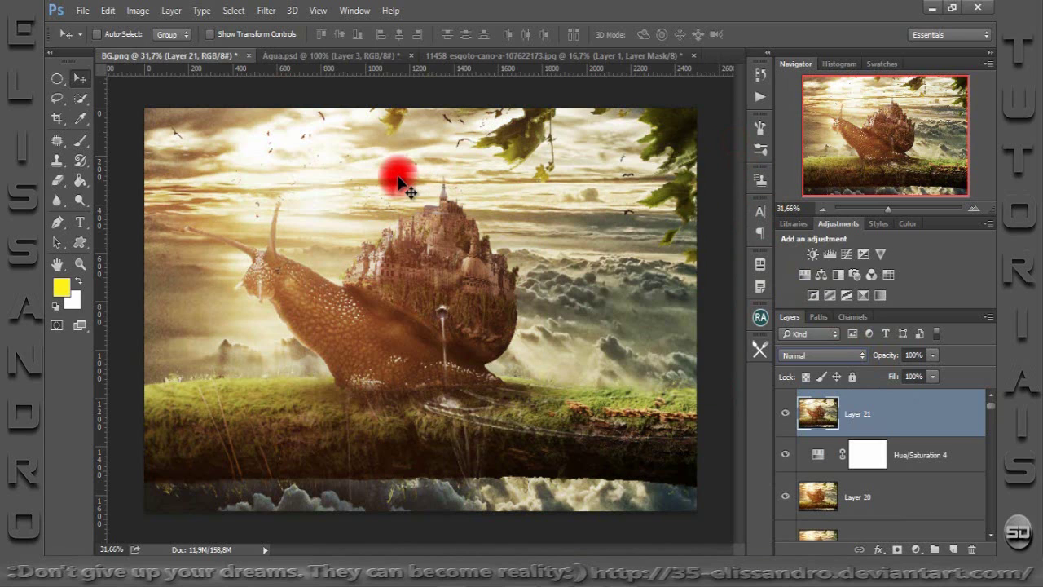
In the Camera Raw filter, warm Layer 21's temperature to +16 and set exposure to -0.25.
left_click(270, 13)
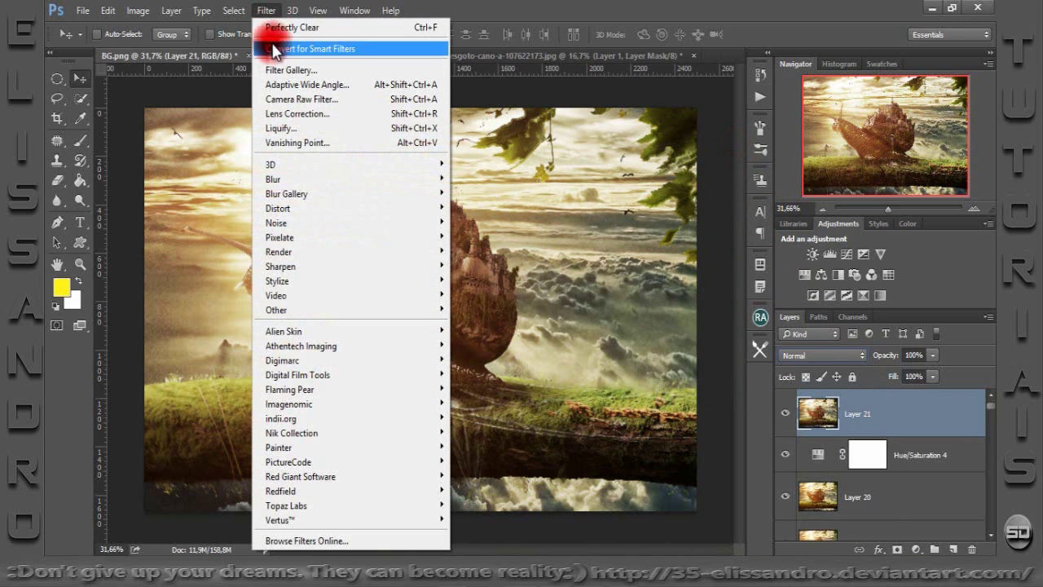
left_click(282, 102)
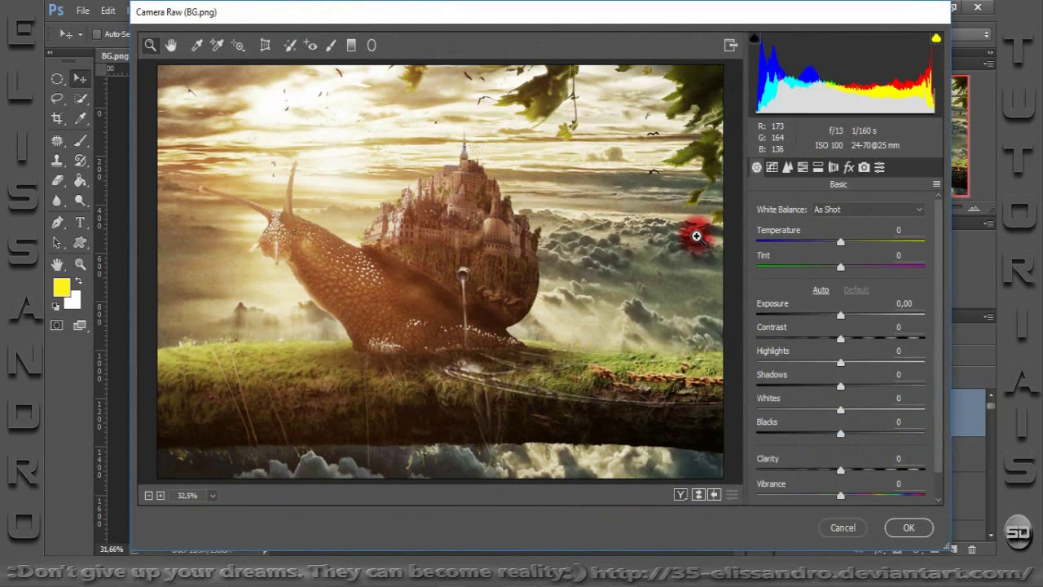
left_click_drag(843, 243, 854, 243)
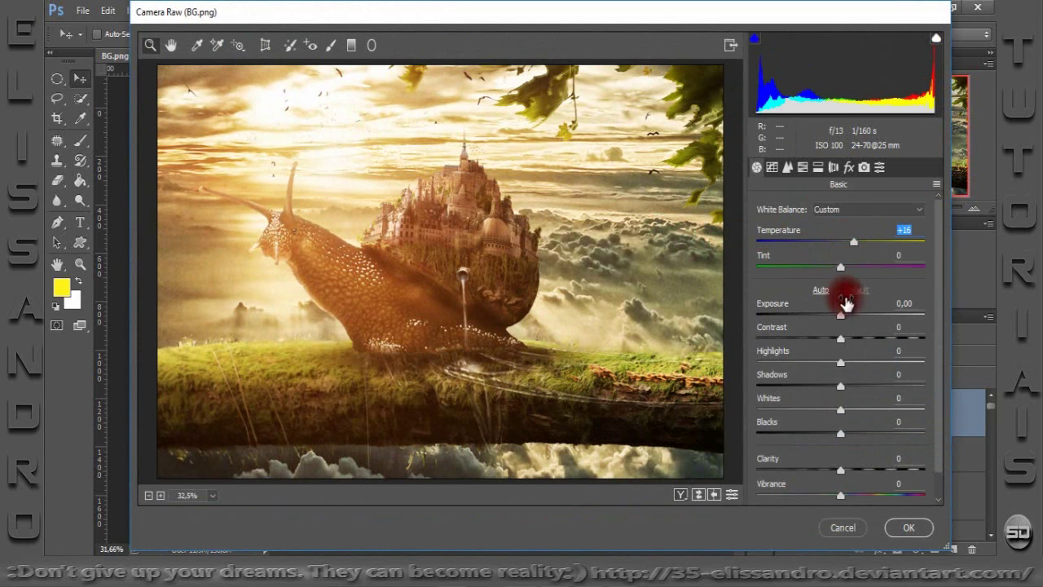
left_click_drag(840, 315, 844, 316)
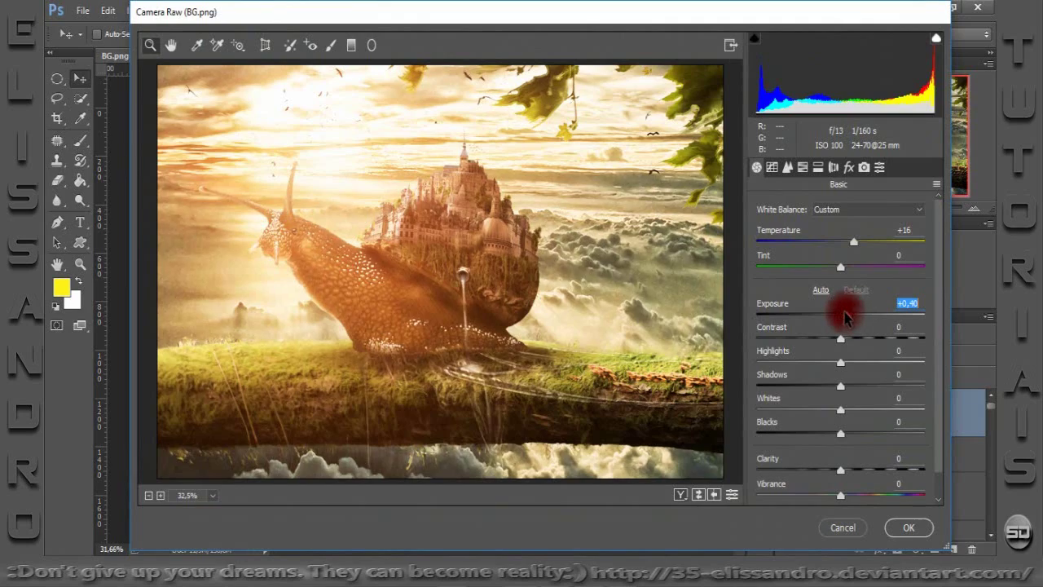
left_click_drag(845, 318, 826, 316)
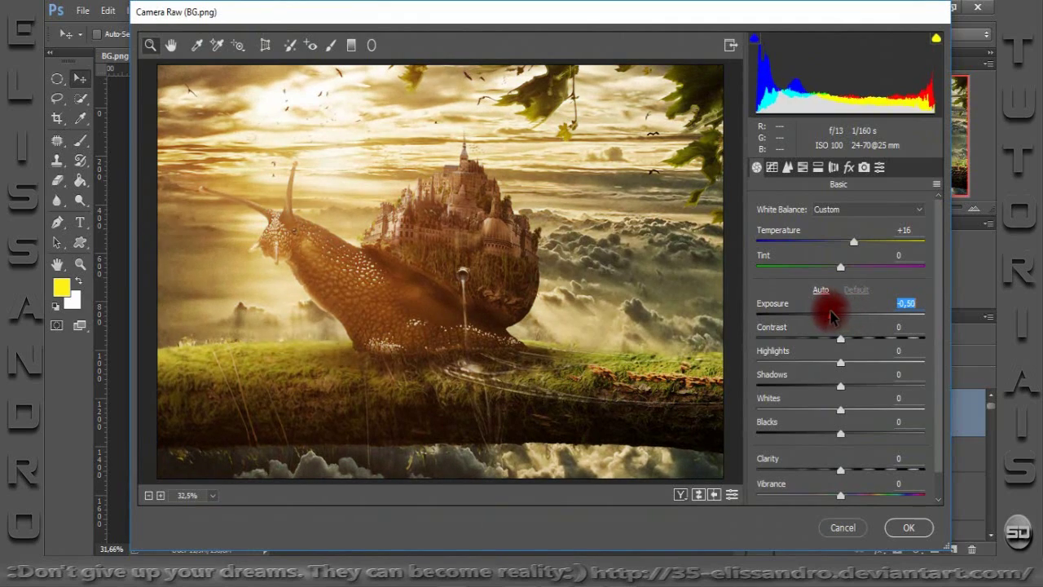
mouse_move(825, 317)
left_mouse_down()
mouse_move(803, 316)
mouse_move(835, 316)
left_mouse_up()
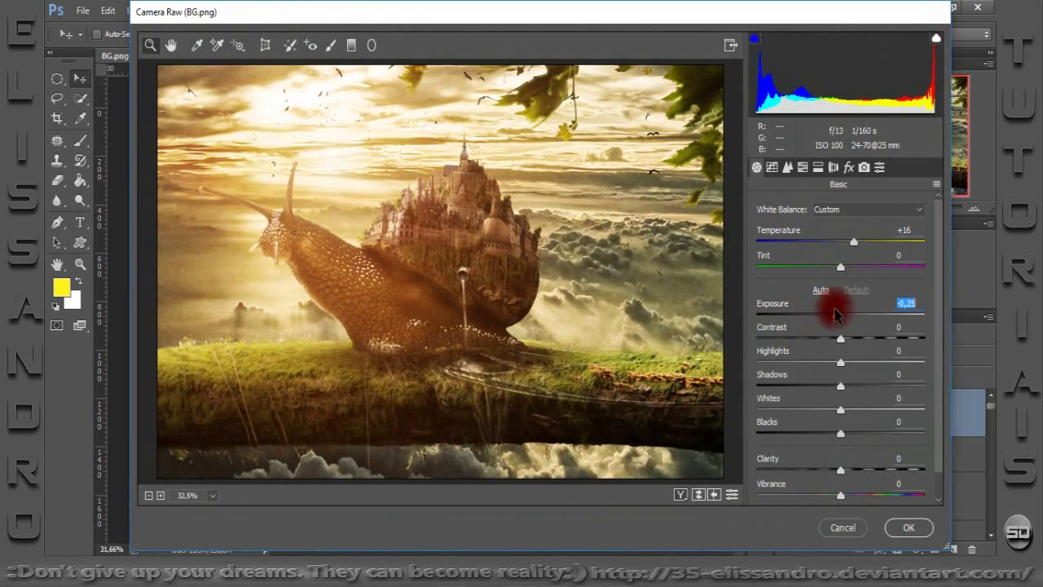
Set contrast +4, highlights -28, shadows +11, whites +10, blacks -7, and apply the grade.
mouse_move(840, 338)
left_mouse_down()
mouse_move(796, 342)
mouse_move(848, 344)
mouse_move(821, 367)
mouse_move(816, 359)
left_mouse_up()
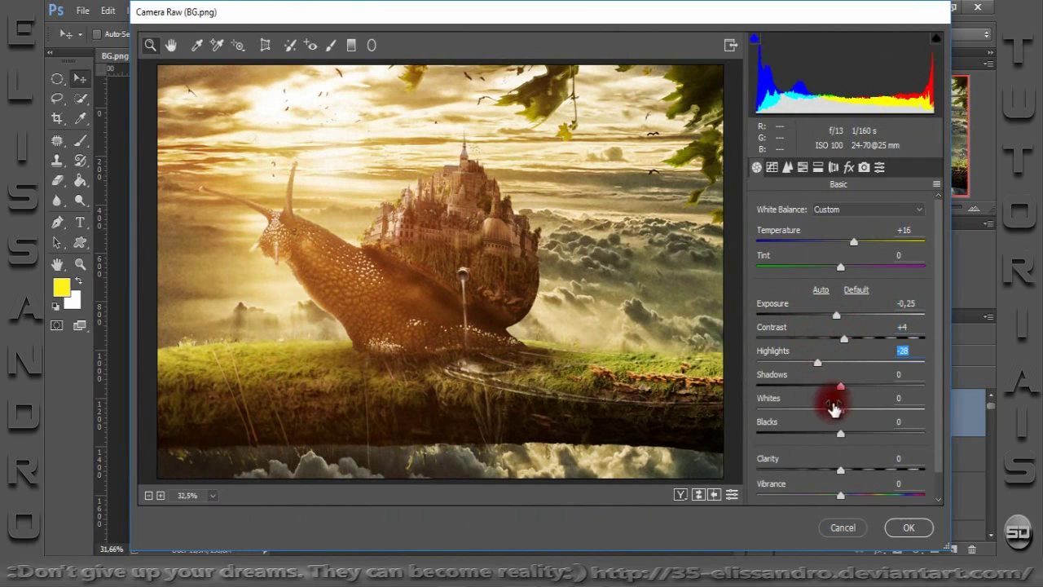
left_click_drag(840, 414, 843, 414)
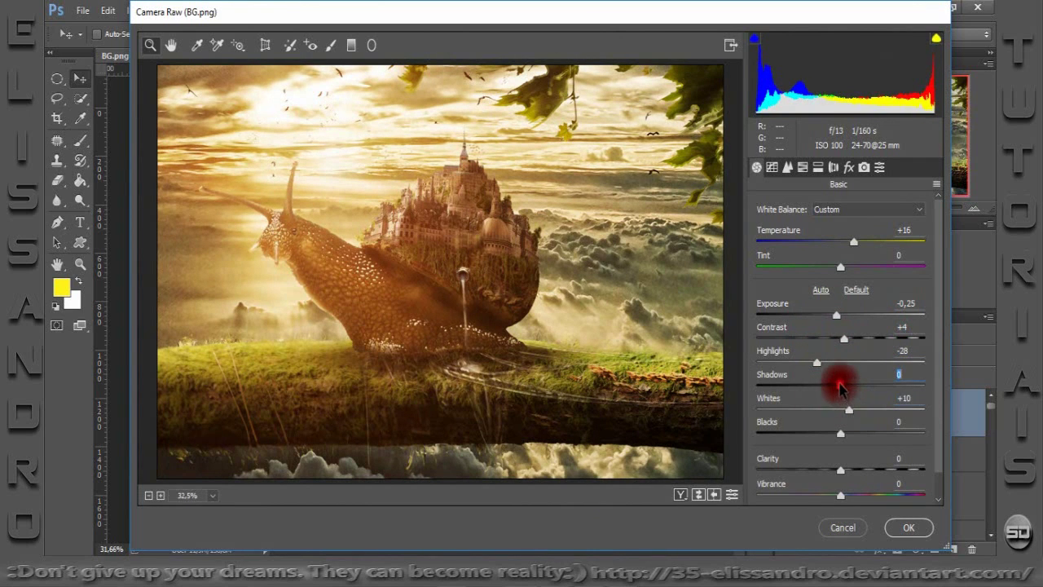
mouse_move(840, 388)
left_mouse_down()
mouse_move(867, 386)
mouse_move(820, 375)
mouse_move(847, 383)
left_mouse_up()
left_click(827, 440)
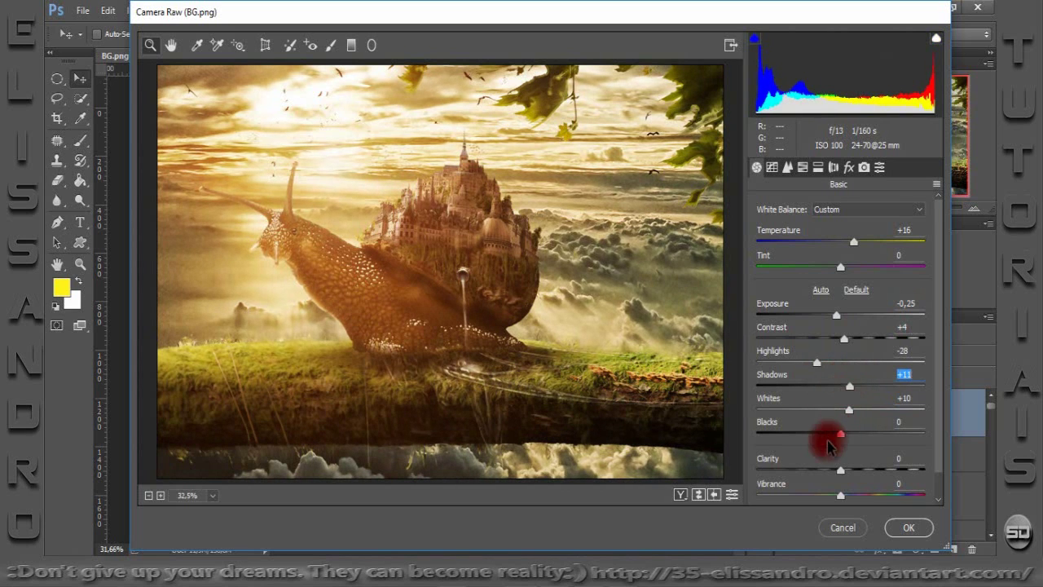
mouse_move(839, 435)
left_mouse_down()
mouse_move(856, 436)
mouse_move(834, 436)
left_mouse_up()
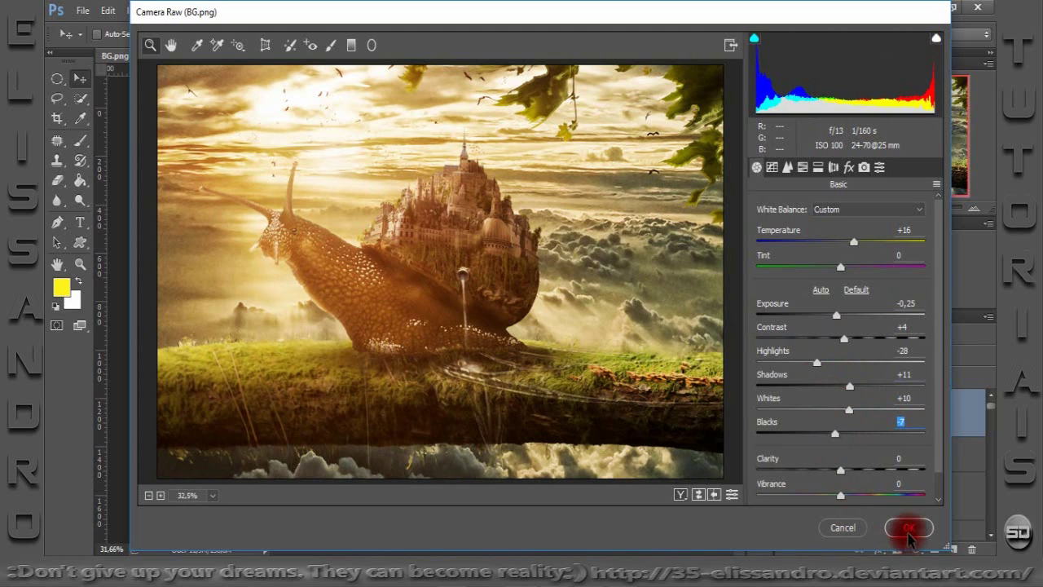
left_click(908, 528)
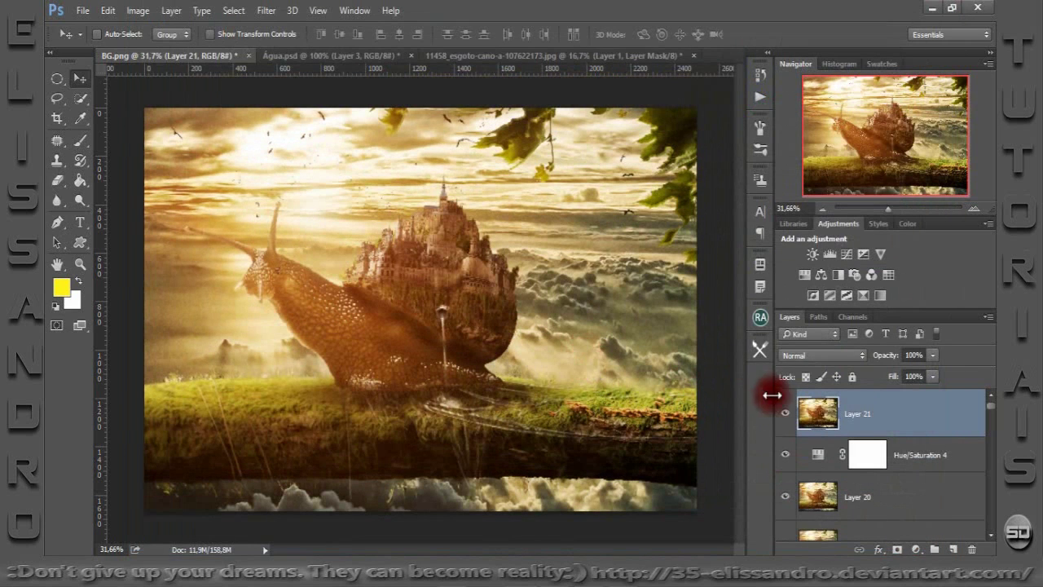
Compare Layer 21 on and off, drop it to 60% fill and 58% opacity, then stamp Layer 22.
left_click(784, 416)
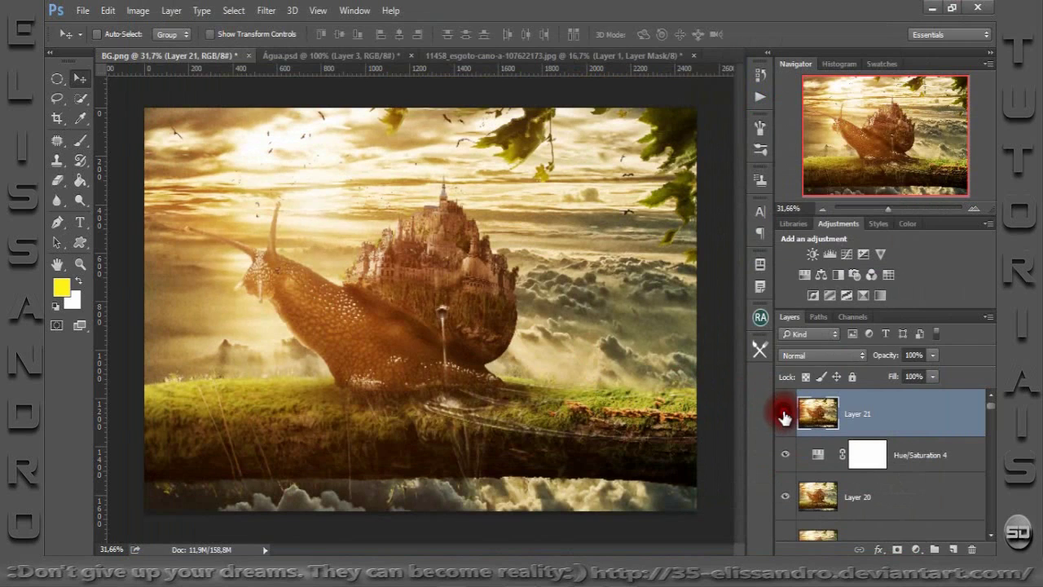
left_click(784, 416)
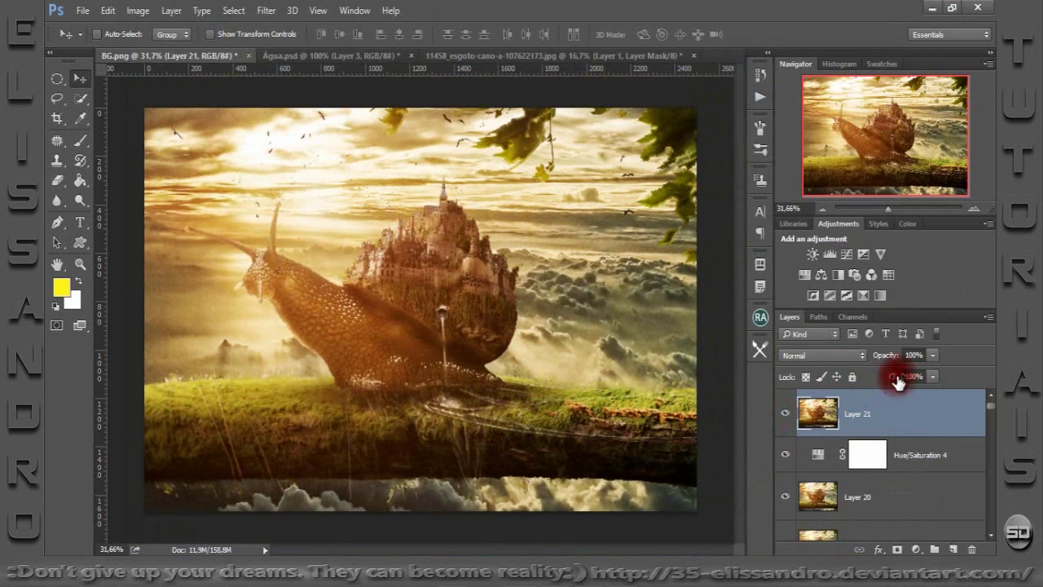
mouse_move(897, 383)
left_mouse_down()
mouse_move(870, 382)
mouse_move(862, 366)
left_mouse_up()
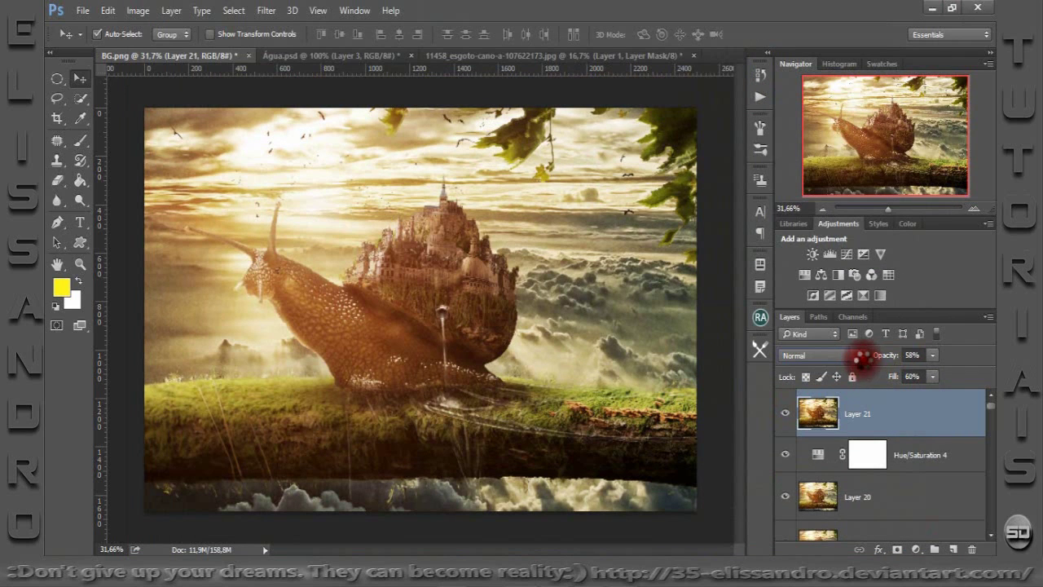
key("ctrl+shift+alt+e")
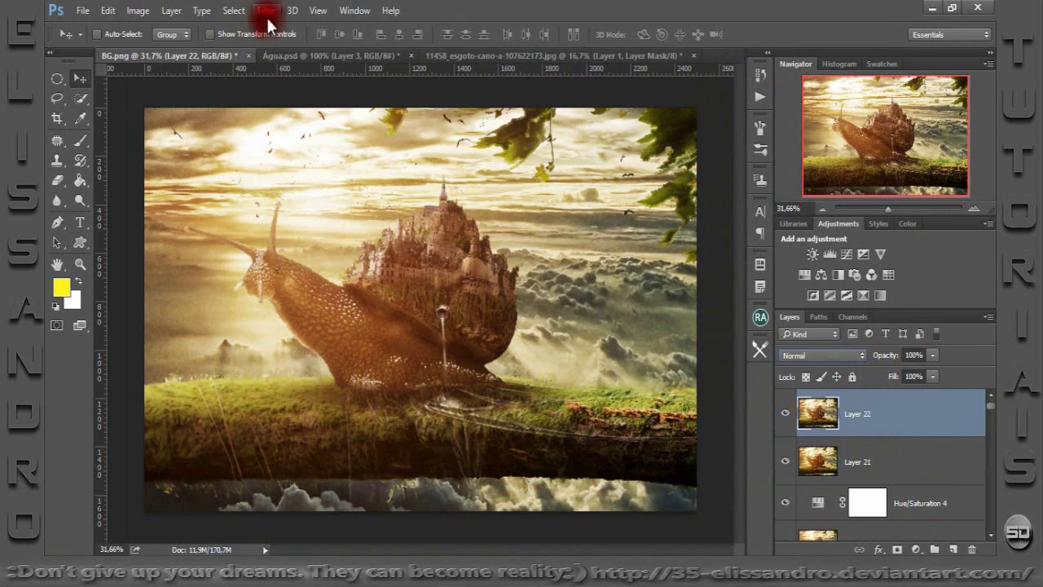
Apply an 18-pixel Box Blur to Layer 22 and give it a layer mask.
left_click(267, 12)
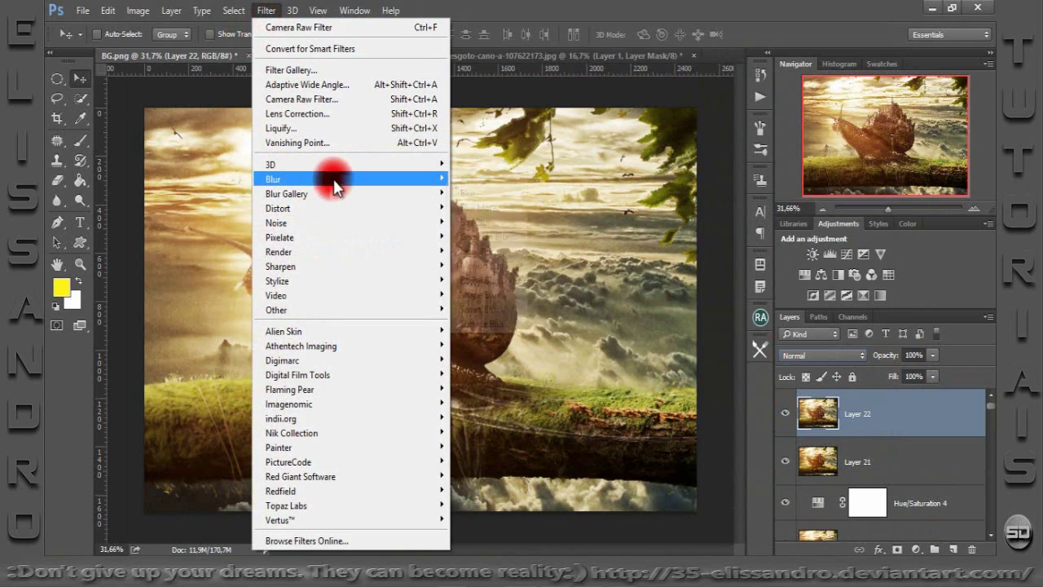
mouse_move(351, 179)
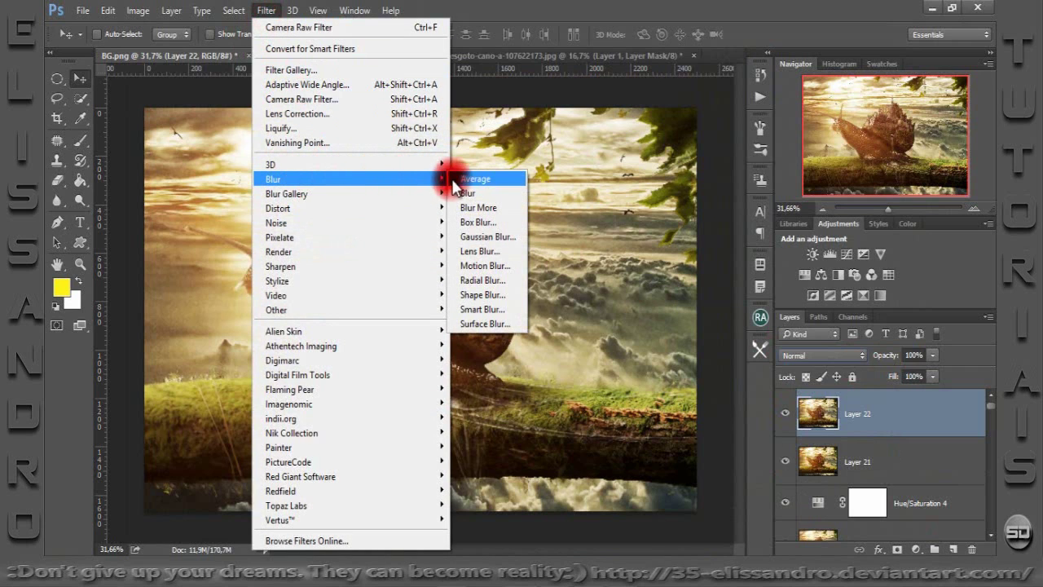
left_click(489, 226)
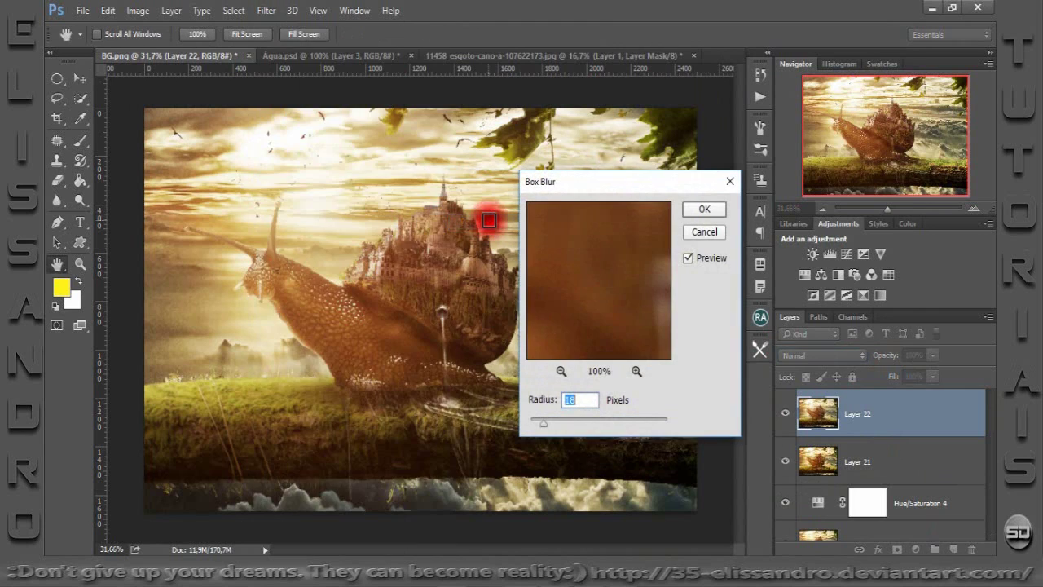
left_click(704, 213)
left_click(859, 414)
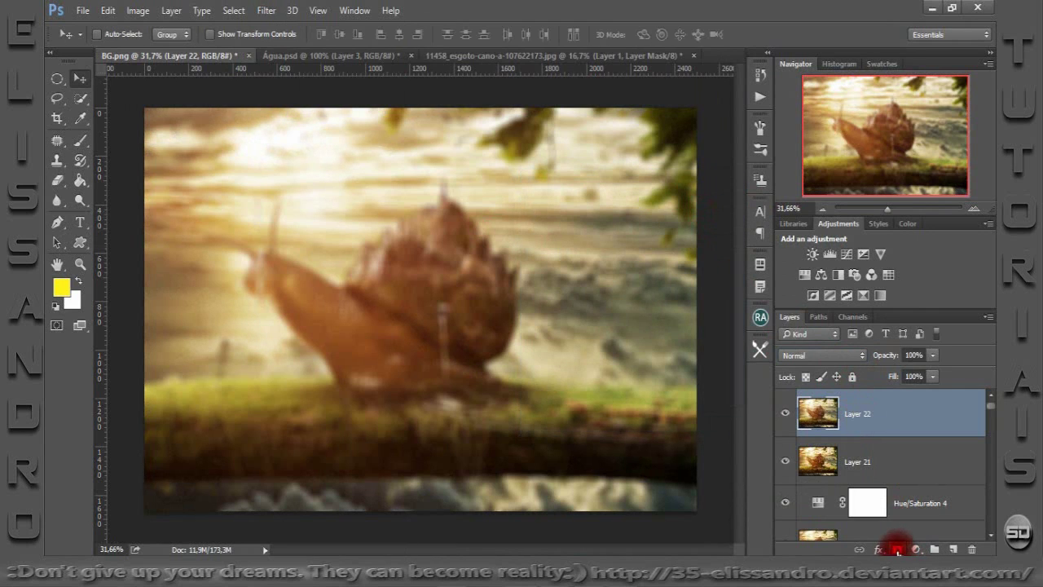
left_click(897, 550)
Paint the mask black with a large 100% brush to keep the snail and clouds sharp.
left_click(80, 139)
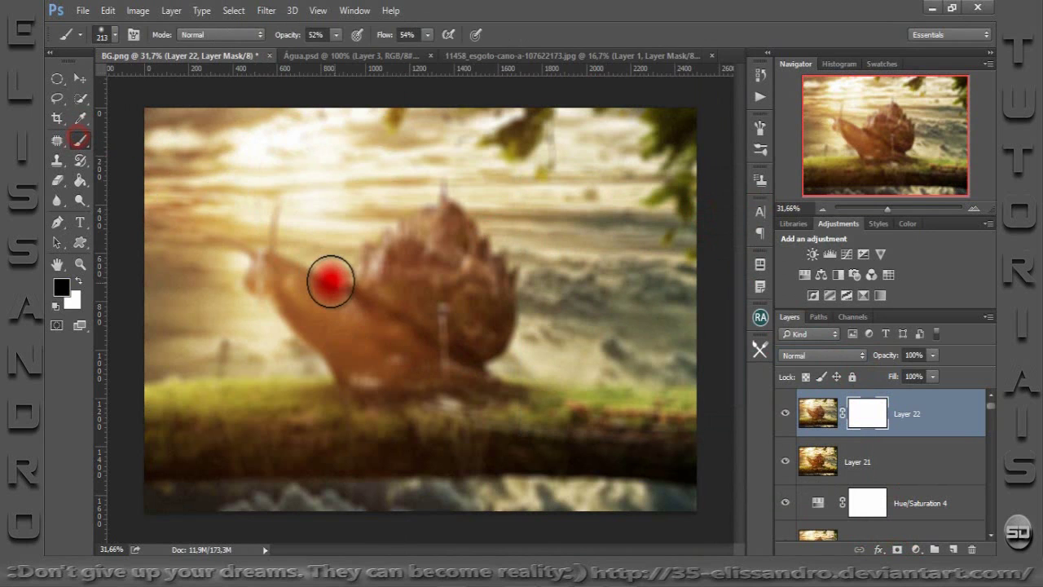
mouse_move(329, 279)
left_mouse_down()
mouse_move(490, 281)
mouse_move(526, 267)
left_mouse_up()
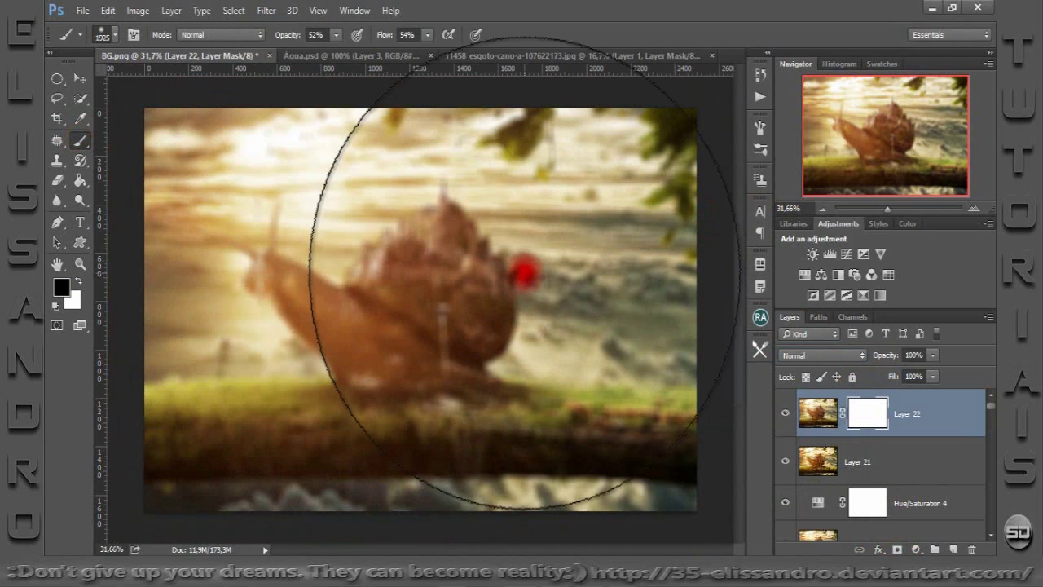
left_click_drag(387, 42, 525, 42)
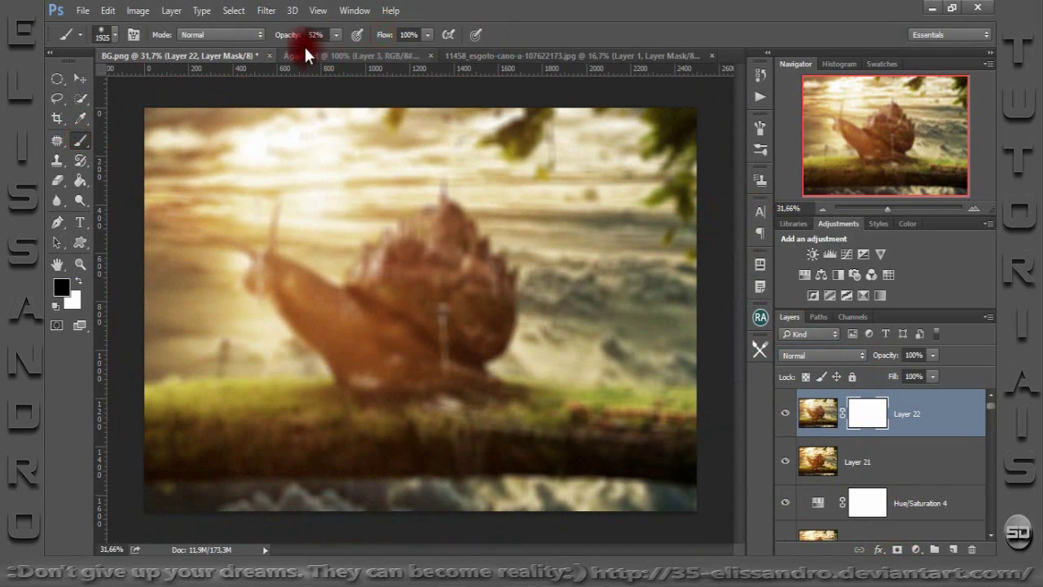
mouse_move(295, 38)
left_mouse_down()
mouse_move(418, 267)
mouse_move(379, 306)
left_mouse_up()
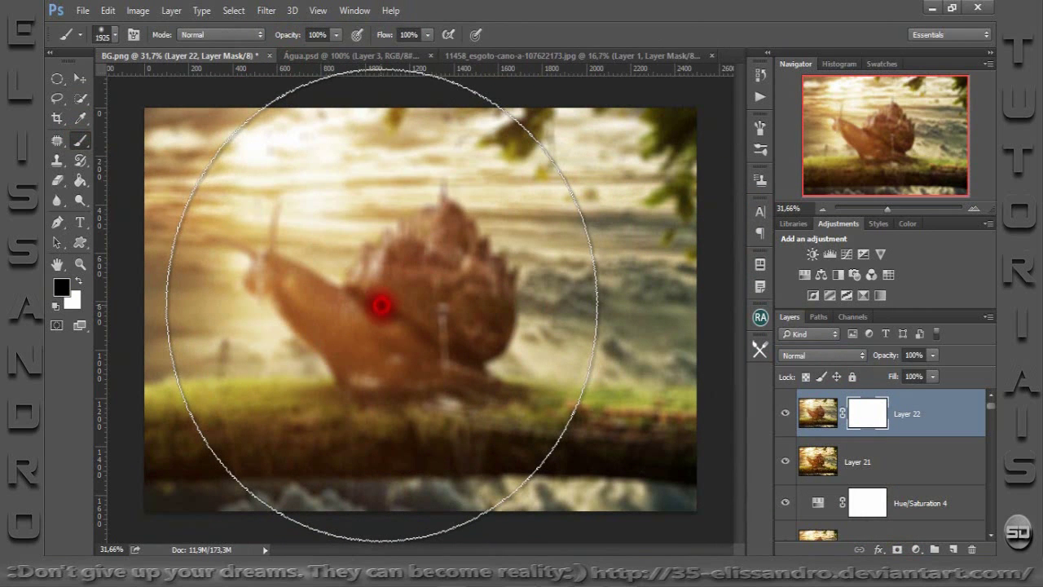
left_click(381, 306)
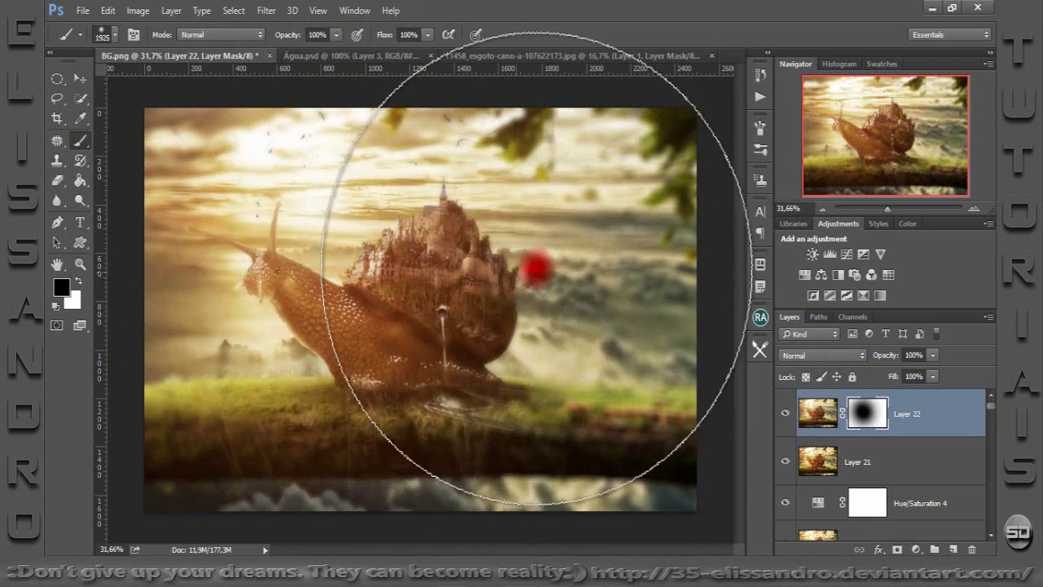
left_click_drag(535, 269, 575, 258)
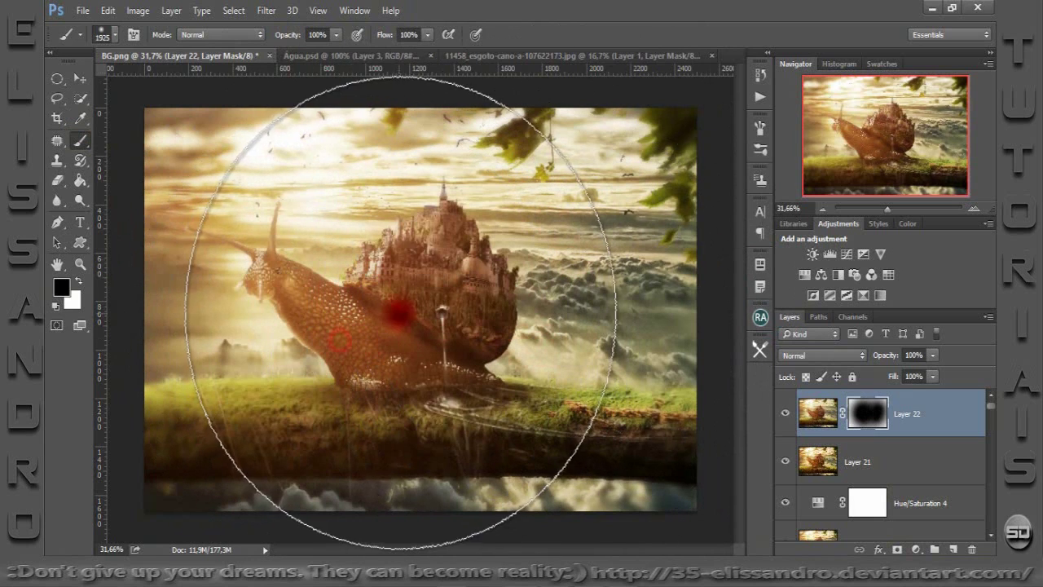
Set Layer 22 to 45% fill and 50% opacity, comparing it on and off.
mouse_move(896, 379)
left_mouse_down()
mouse_move(859, 377)
mouse_move(860, 359)
left_mouse_up()
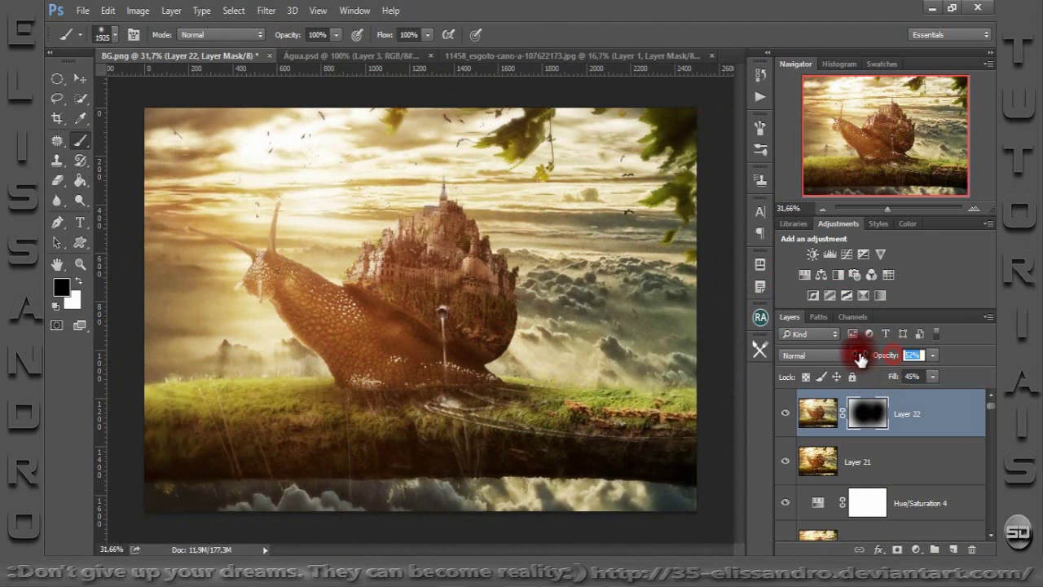
left_click(786, 413)
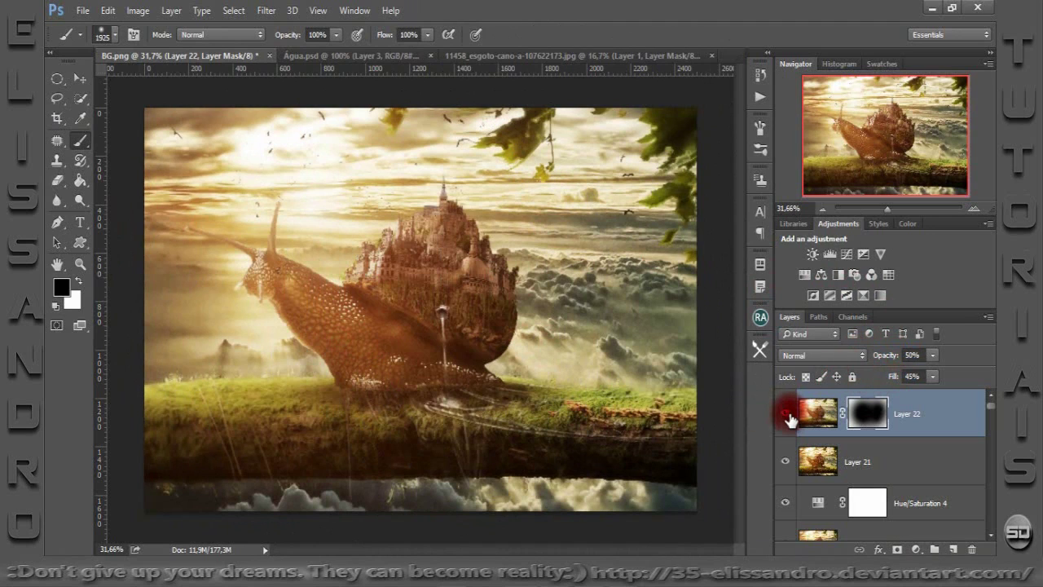
left_click(787, 414)
Stamp visible layers into Layer 23 and blur the snail's lower edge, front spike and chin.
key("ctrl+shift+alt+e")
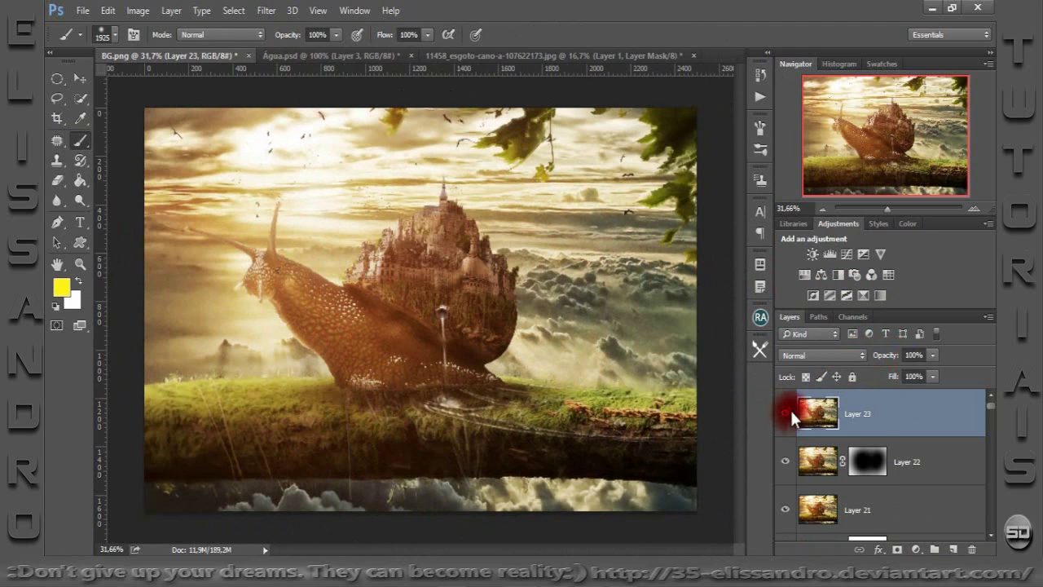
left_click_drag(886, 208, 901, 207)
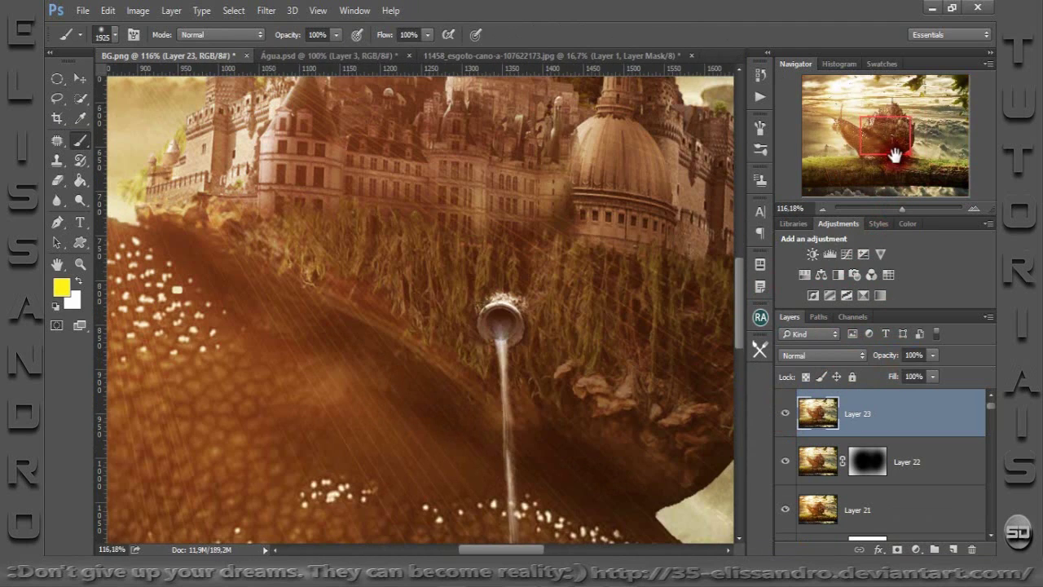
left_click_drag(892, 153, 843, 153)
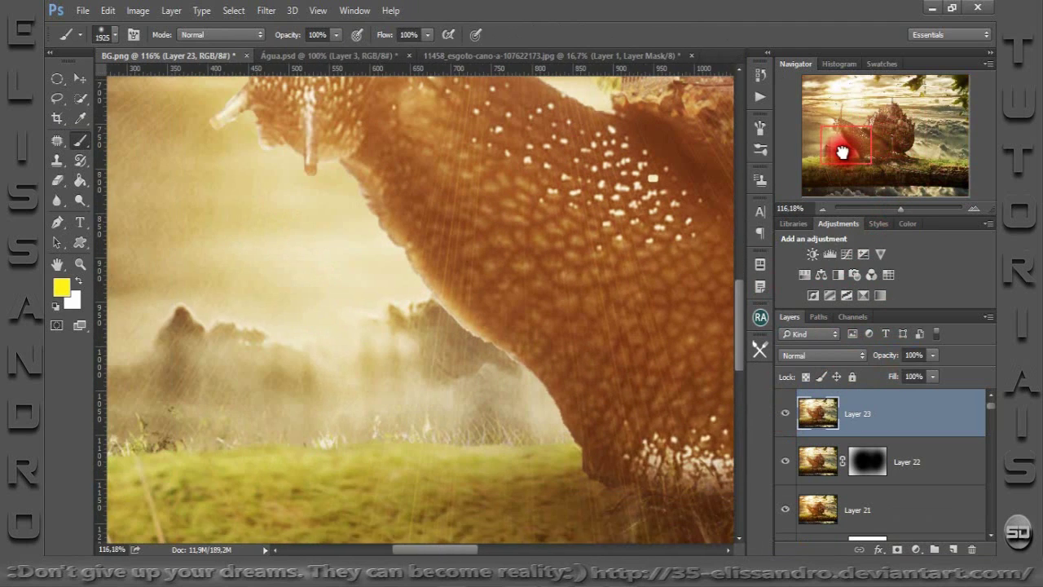
left_click(52, 196)
mouse_move(478, 345)
left_mouse_down()
mouse_move(531, 384)
mouse_move(552, 423)
left_mouse_up()
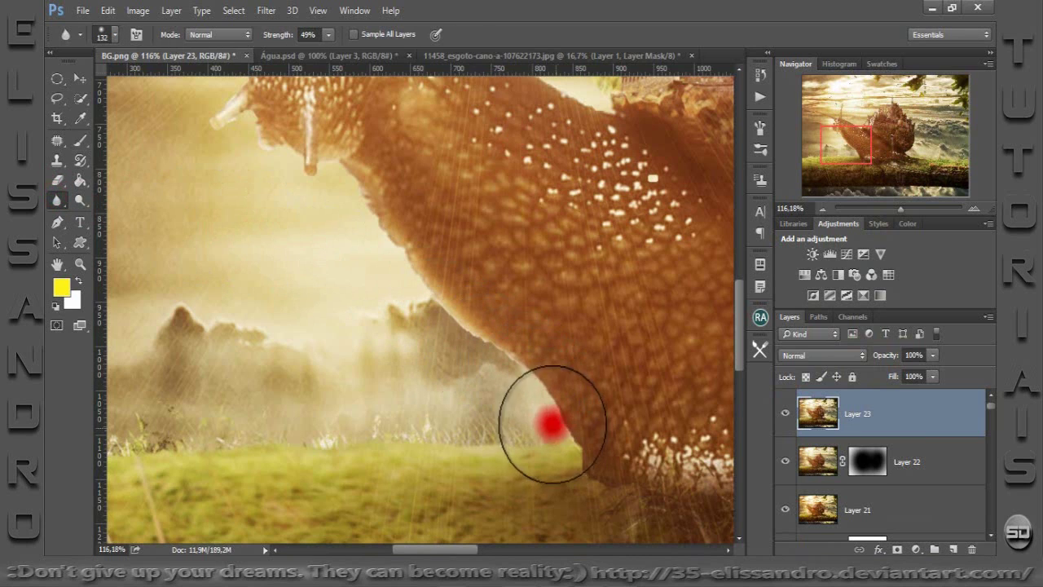
left_click(310, 34)
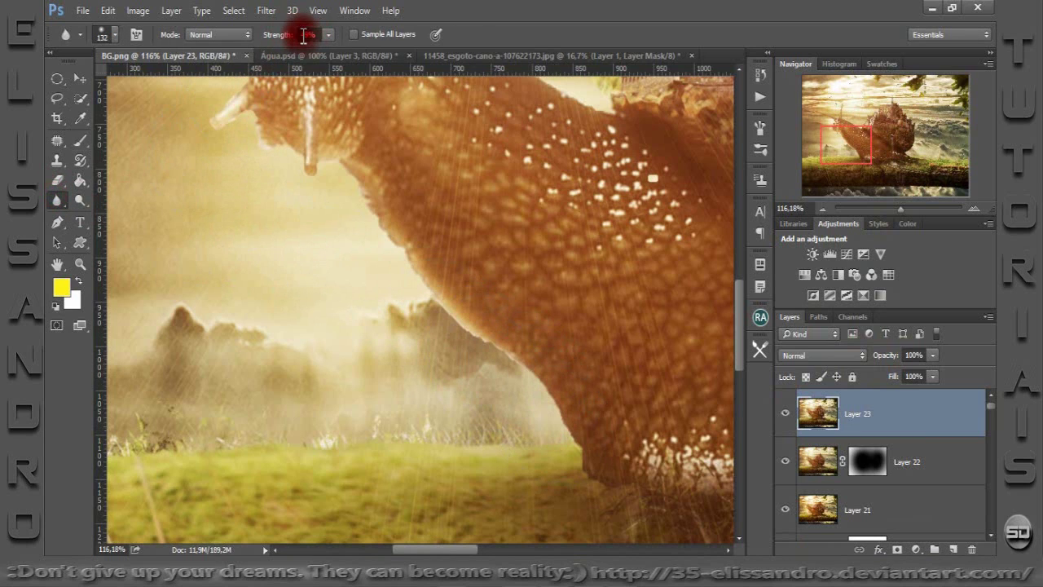
mouse_move(345, 139)
left_mouse_down()
mouse_move(496, 349)
mouse_move(545, 397)
left_mouse_up()
left_click(459, 341)
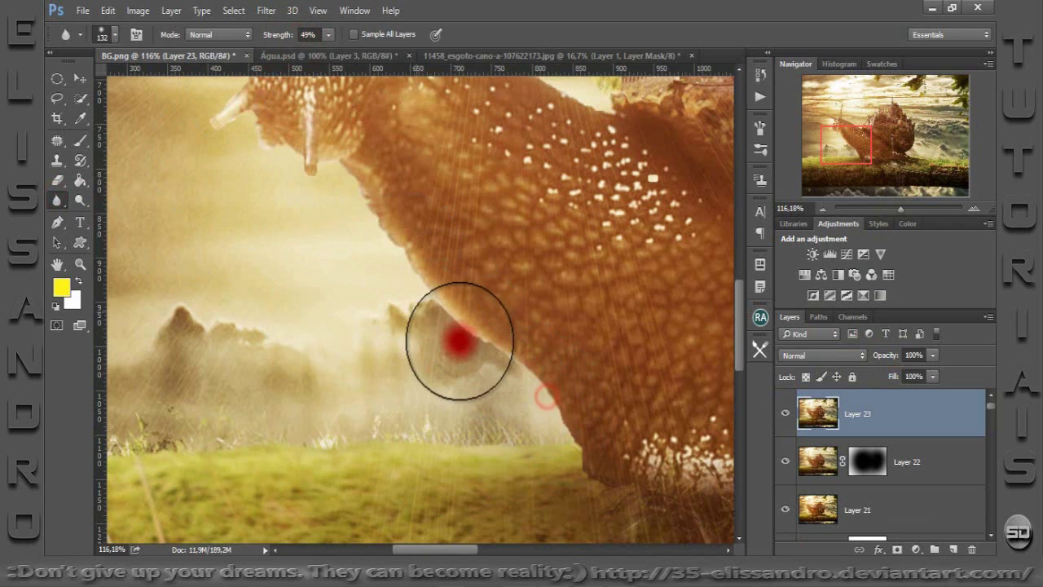
mouse_move(459, 341)
left_mouse_down()
mouse_move(380, 274)
mouse_move(400, 302)
mouse_move(372, 291)
mouse_move(310, 219)
left_mouse_up()
left_click(249, 157)
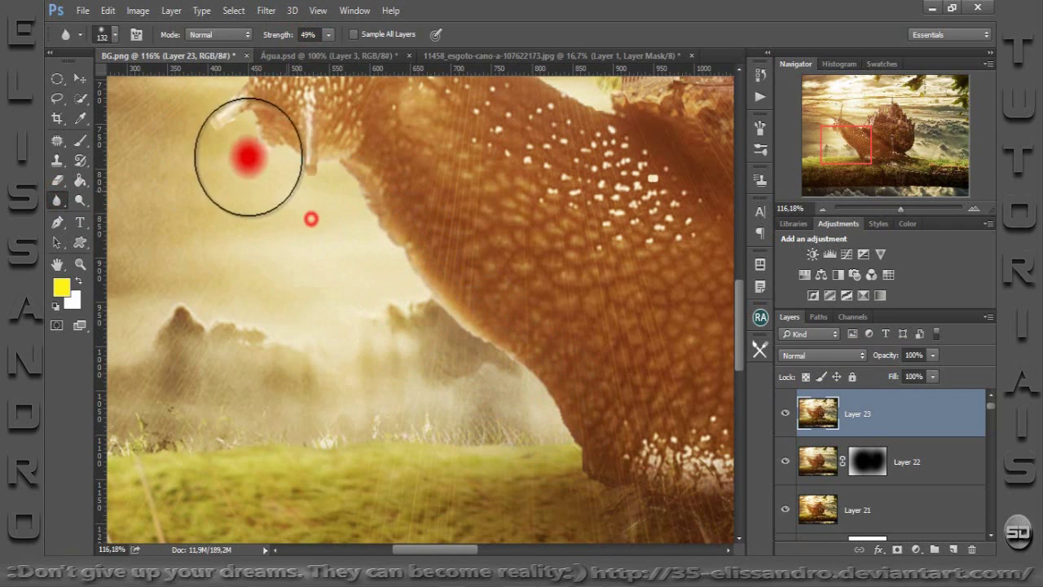
left_click_drag(249, 156, 251, 152)
left_click_drag(810, 139, 817, 119)
mouse_move(383, 367)
left_mouse_down()
mouse_move(497, 467)
mouse_move(413, 414)
mouse_move(347, 349)
mouse_move(368, 266)
mouse_move(247, 182)
mouse_move(134, 135)
mouse_move(466, 203)
mouse_move(535, 165)
mouse_move(871, 123)
mouse_move(911, 209)
left_mouse_up()
Blur the edges around the snail's head and along its body near the castle.
mouse_move(663, 313)
left_mouse_down()
mouse_move(571, 279)
mouse_move(566, 305)
mouse_move(599, 323)
mouse_move(622, 286)
mouse_move(624, 252)
mouse_move(589, 213)
mouse_move(526, 299)
mouse_move(530, 286)
mouse_move(575, 314)
mouse_move(623, 312)
mouse_move(633, 242)
mouse_move(573, 242)
mouse_move(544, 295)
left_mouse_up()
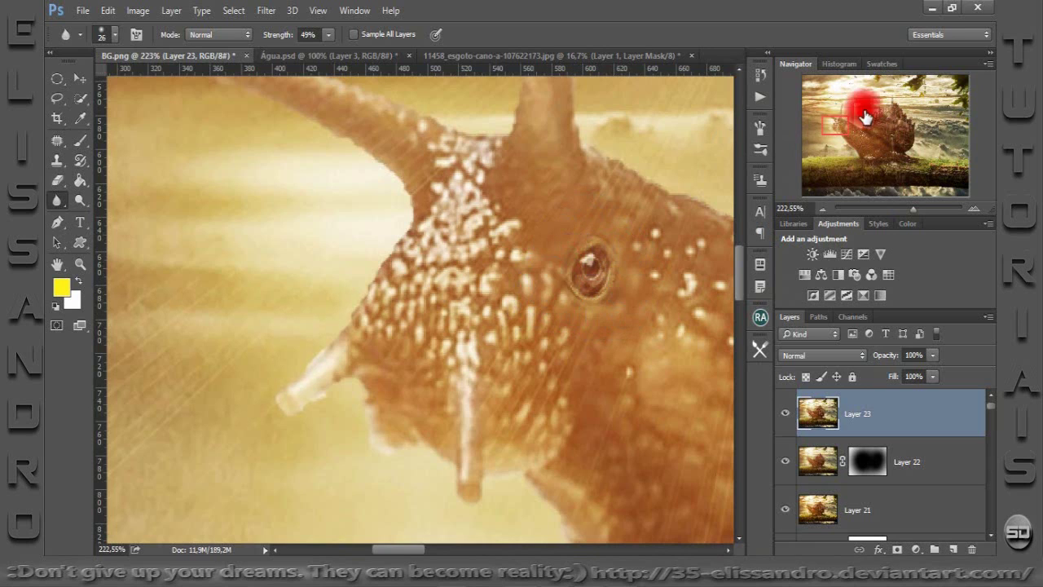
left_click_drag(911, 212, 902, 209)
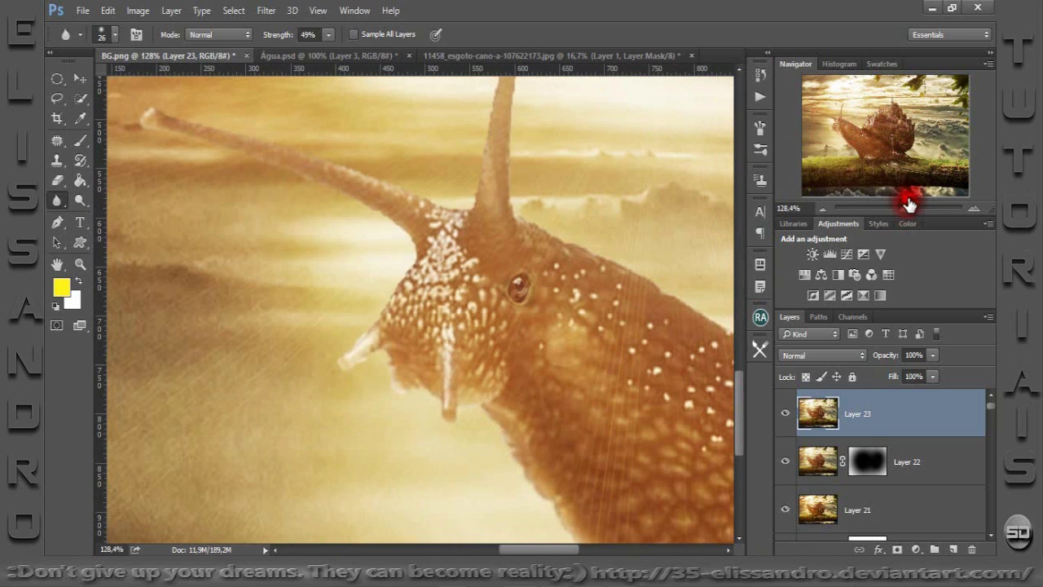
left_click(905, 181)
mouse_move(892, 168)
left_mouse_down()
mouse_move(861, 151)
mouse_move(850, 116)
mouse_move(821, 120)
left_mouse_up()
mouse_move(477, 290)
left_mouse_down()
mouse_move(396, 250)
mouse_move(431, 245)
mouse_move(384, 323)
mouse_move(410, 380)
left_mouse_up()
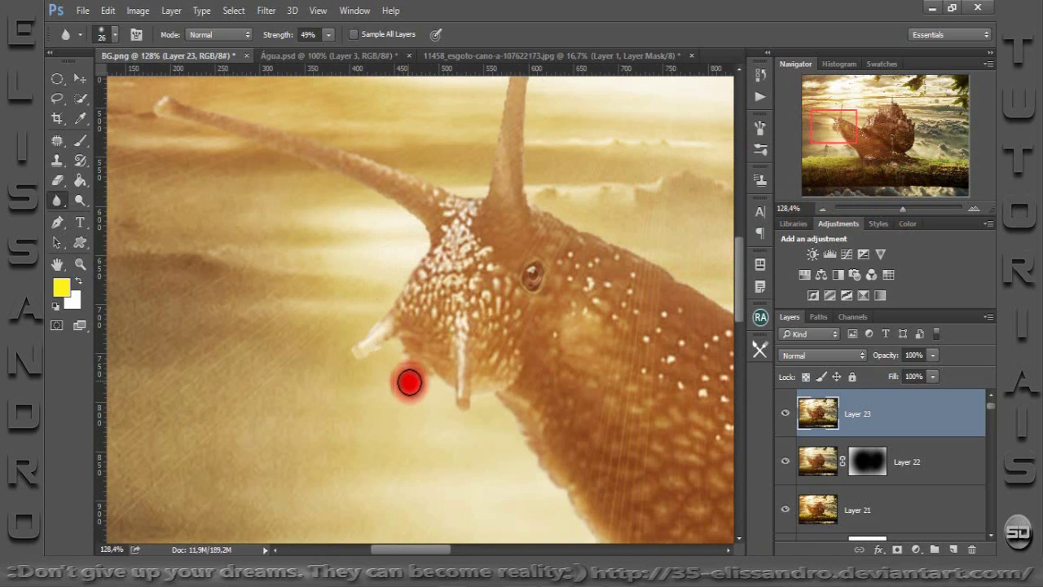
left_click_drag(856, 141, 877, 142)
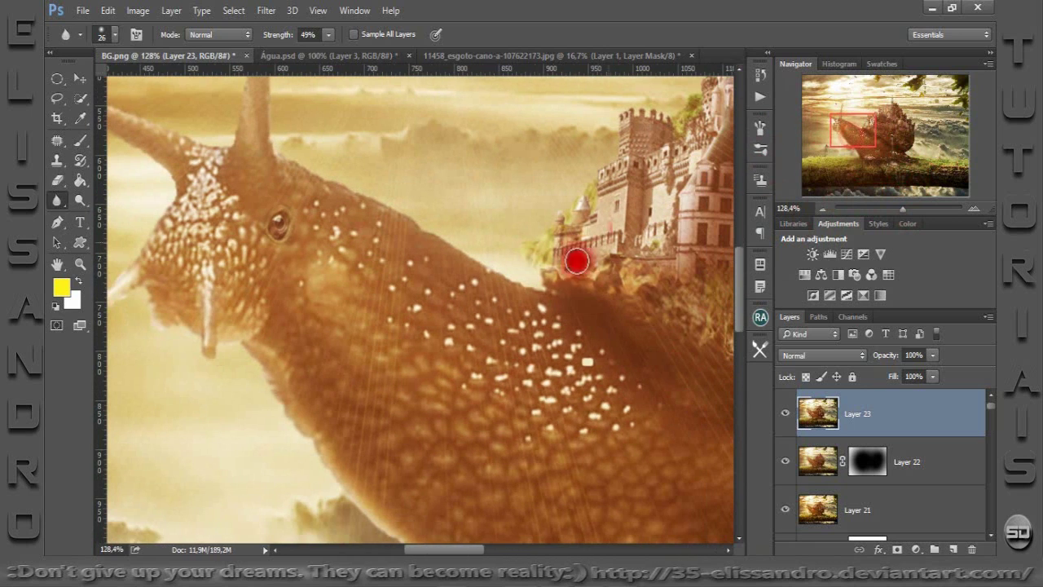
mouse_move(573, 261)
left_mouse_down()
mouse_move(535, 284)
mouse_move(540, 277)
left_mouse_up()
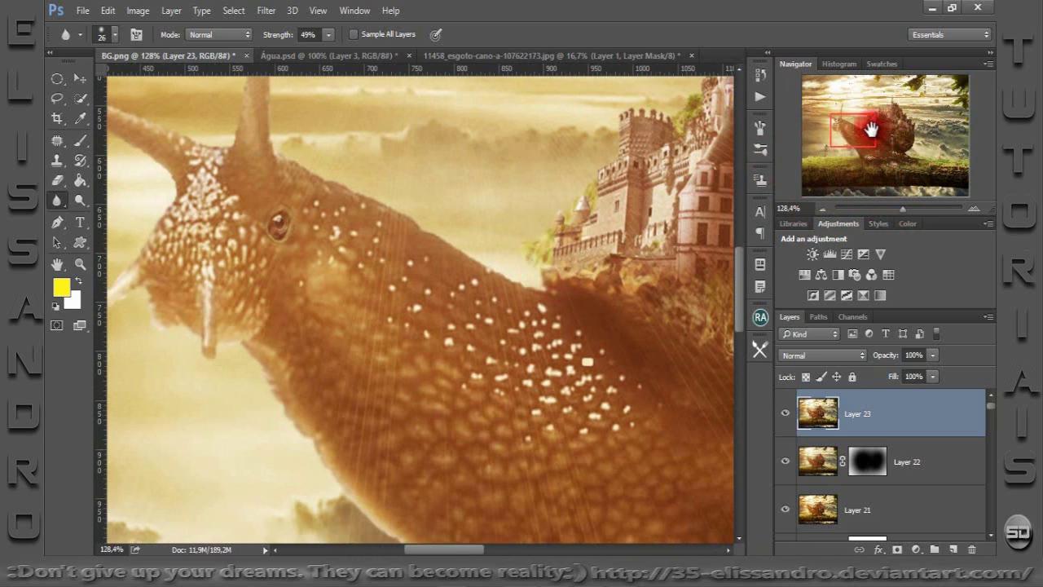
mouse_move(885, 119)
left_mouse_down()
mouse_move(901, 116)
mouse_move(919, 133)
left_mouse_up()
Blur the shell's lower, right and left edges, then fade Layer 23 to 70% opacity and 84% fill.
mouse_move(610, 472)
left_mouse_down()
mouse_move(594, 456)
mouse_move(622, 300)
left_mouse_up()
left_click_drag(879, 142, 873, 160)
mouse_move(574, 338)
left_mouse_down()
mouse_move(624, 363)
mouse_move(621, 288)
mouse_move(701, 163)
left_mouse_up()
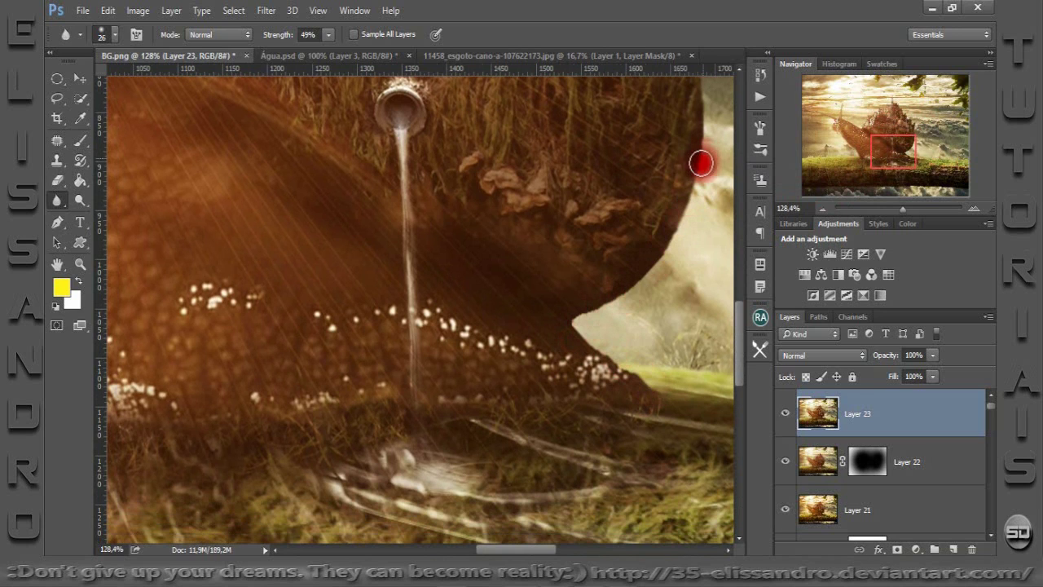
left_click_drag(903, 159, 878, 151)
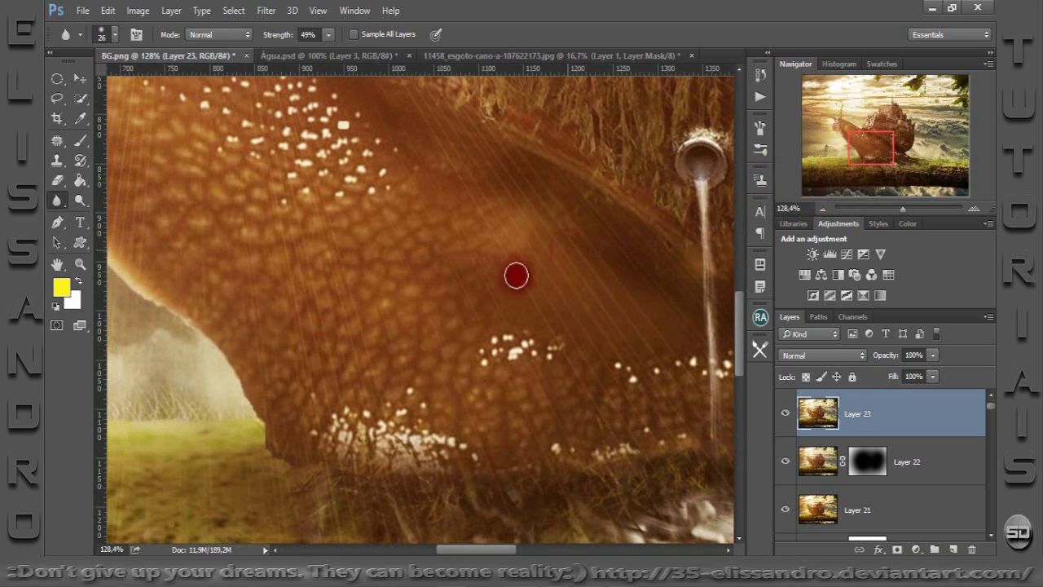
mouse_move(215, 302)
left_mouse_down()
mouse_move(196, 324)
mouse_move(161, 301)
left_mouse_up()
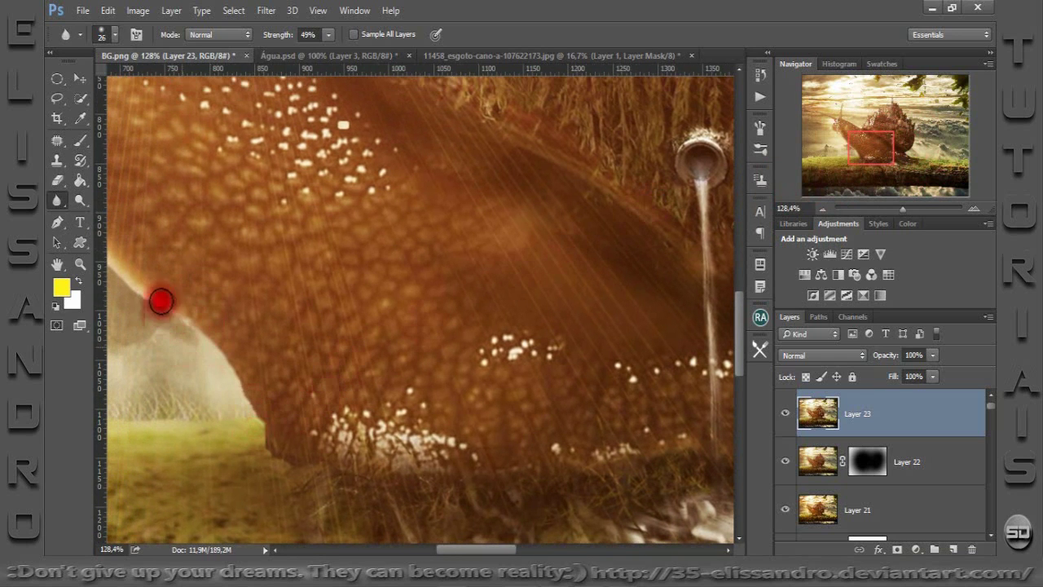
left_click_drag(853, 143, 826, 118)
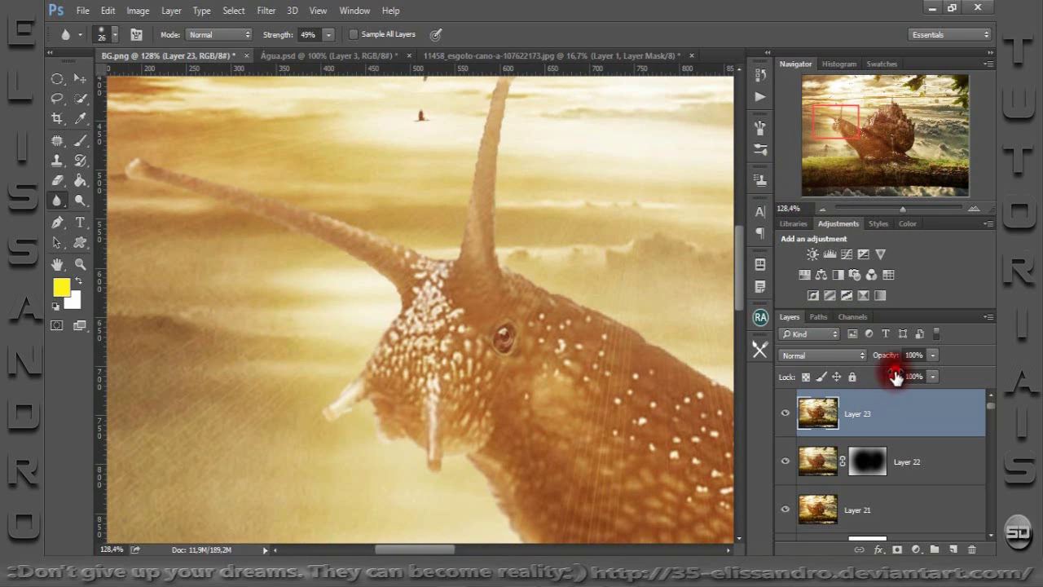
left_click_drag(894, 359, 872, 360)
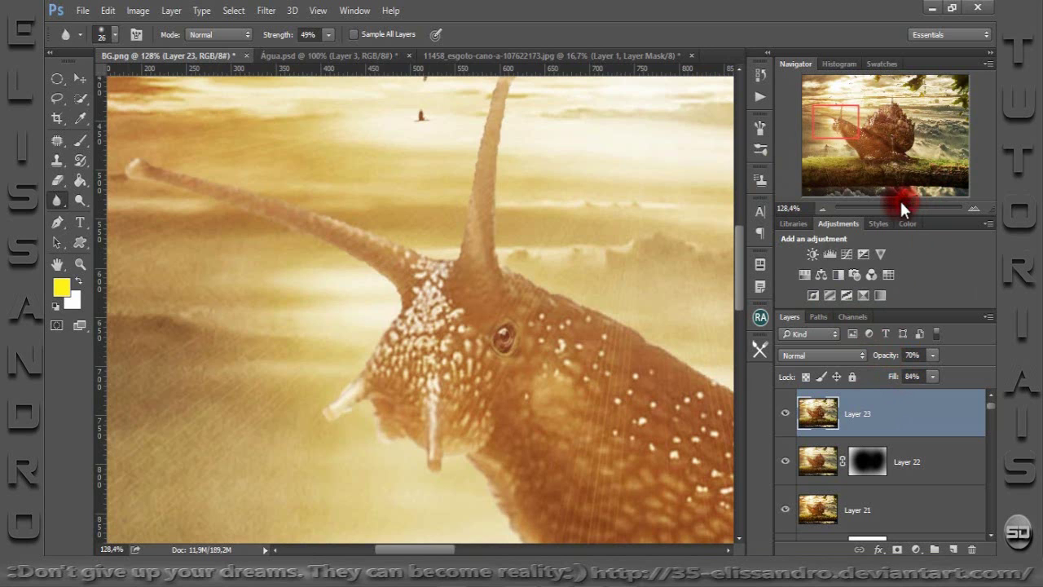
left_click_drag(901, 201, 886, 203)
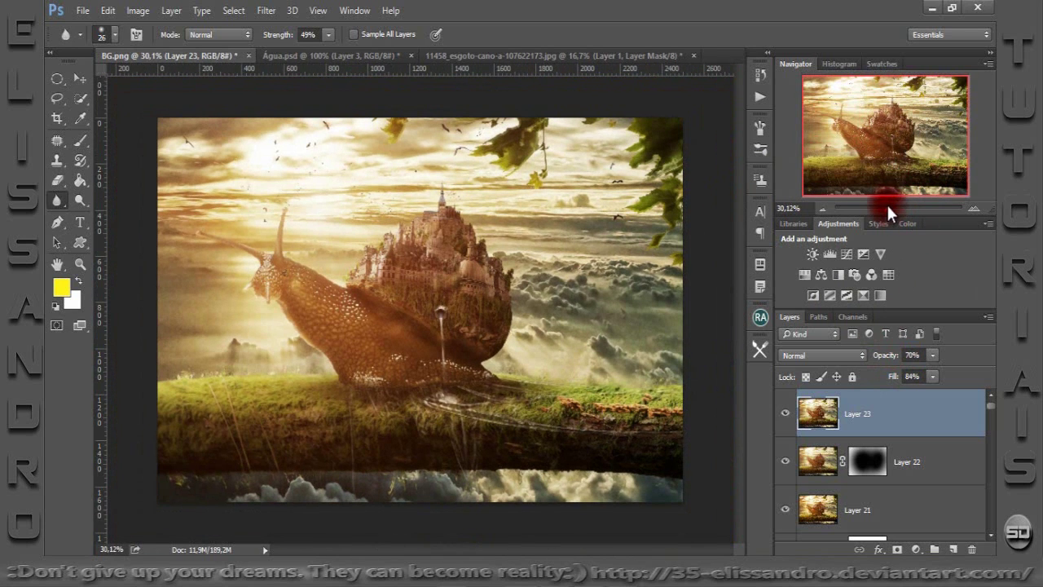
Stamp the visible layers into Layer 24 and load it into Nik Color Efex Pro 4.
key("ctrl+shift+alt+e")
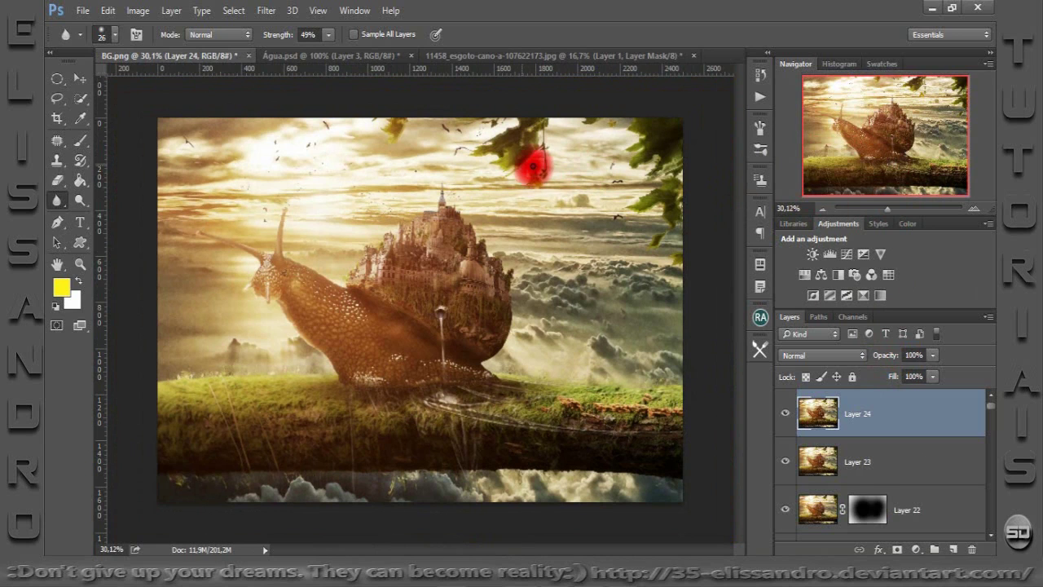
left_click(268, 11)
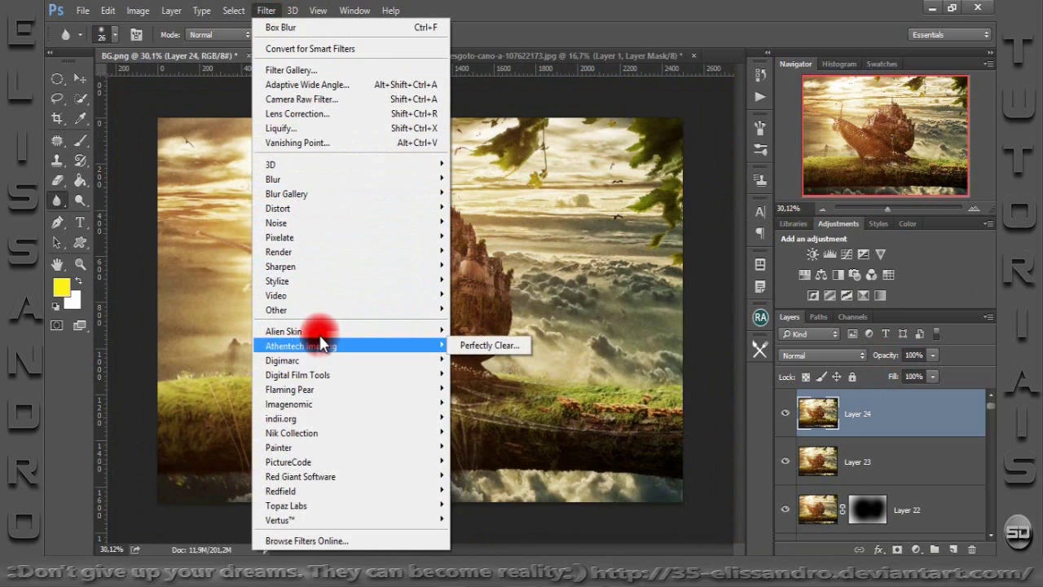
mouse_move(292, 433)
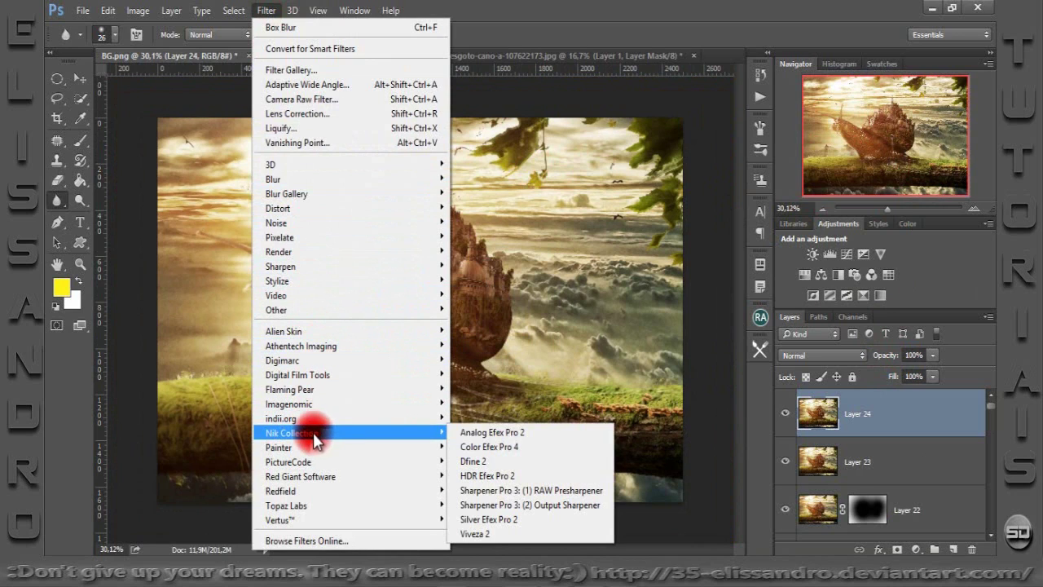
left_click(466, 447)
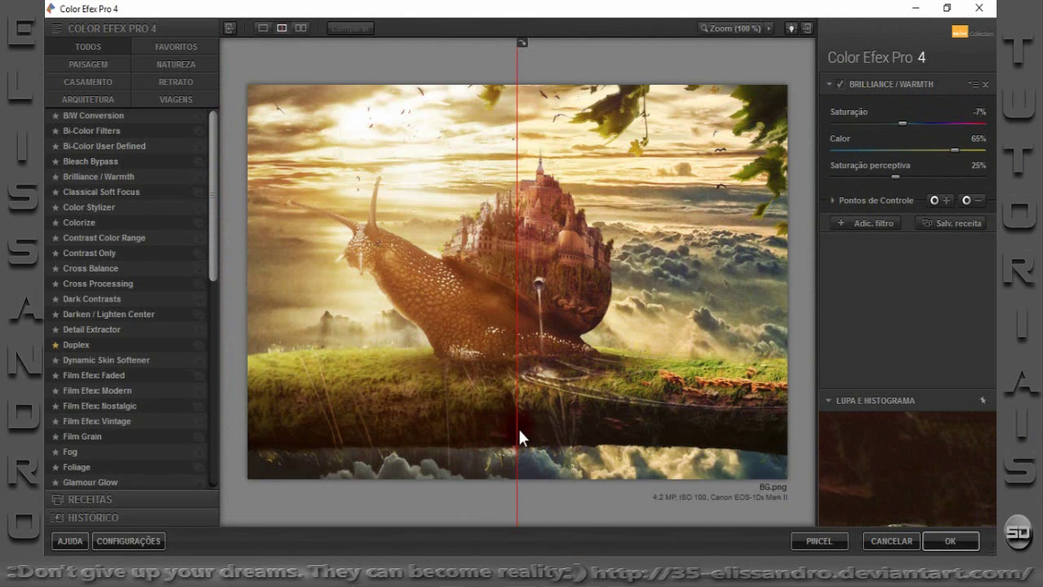
Preview Bleach Bypass and Colorize, then apply Cross Balance with the Tungsten To Daylight (2) preset.
left_click_drag(516, 428, 358, 419)
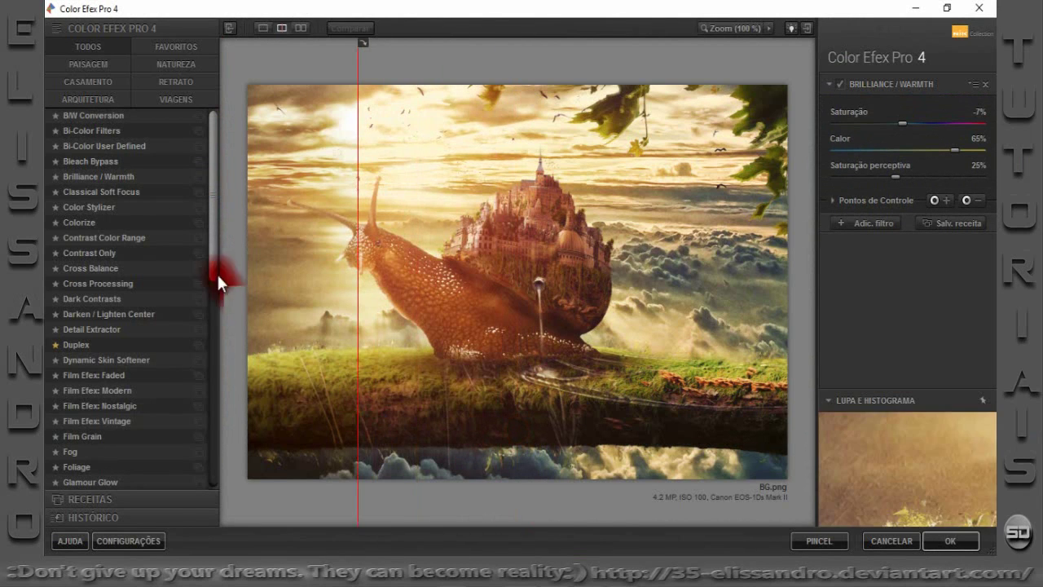
left_click(101, 160)
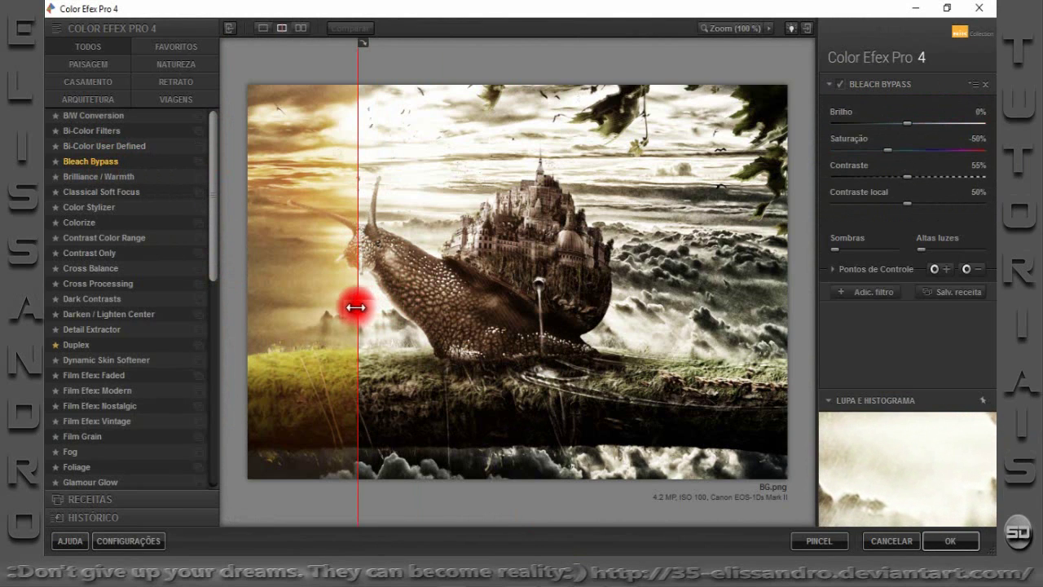
mouse_move(356, 307)
left_mouse_down()
mouse_move(227, 296)
mouse_move(319, 305)
left_mouse_up()
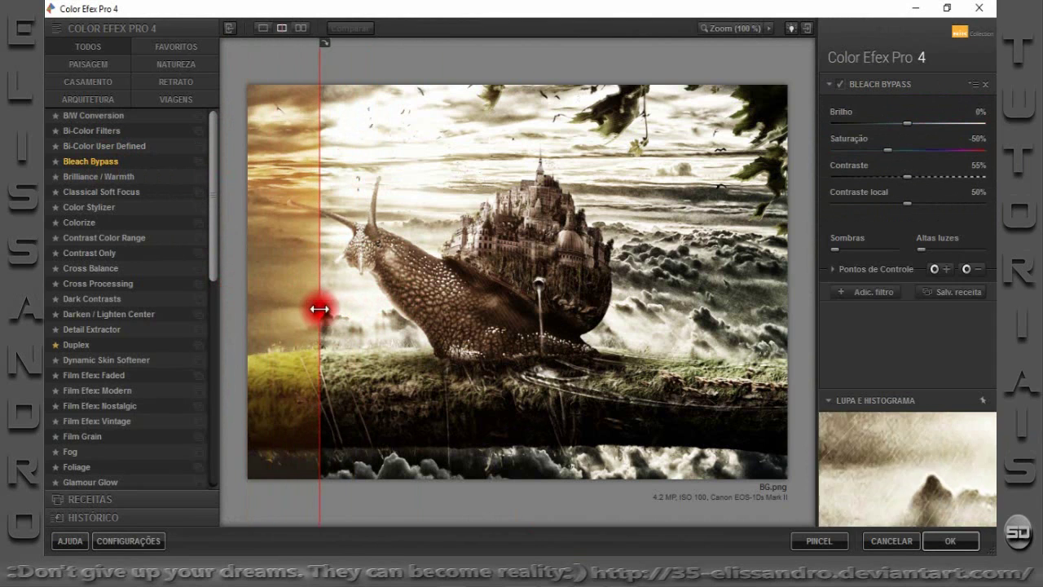
left_click(88, 222)
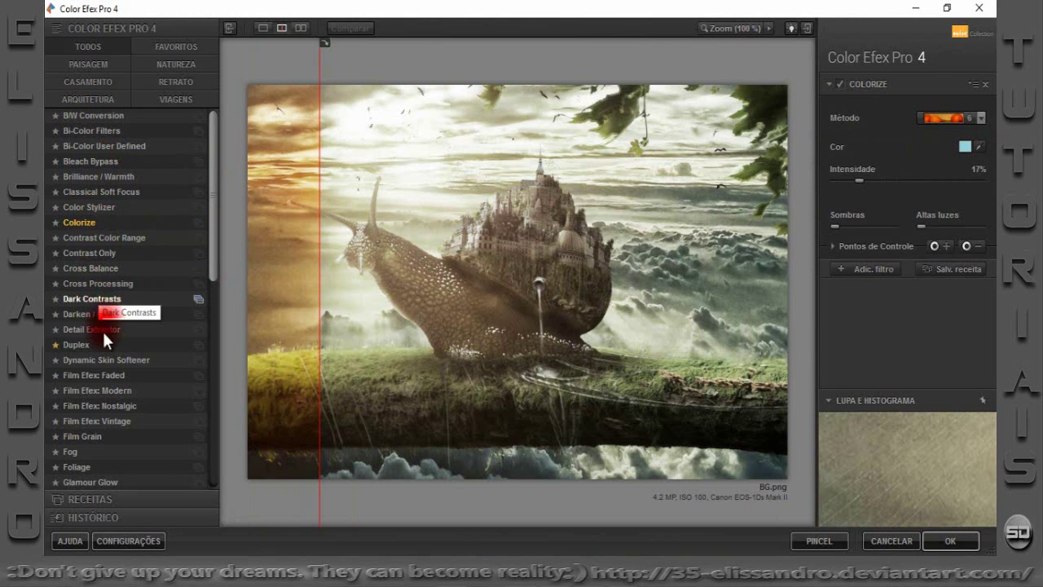
left_click(91, 271)
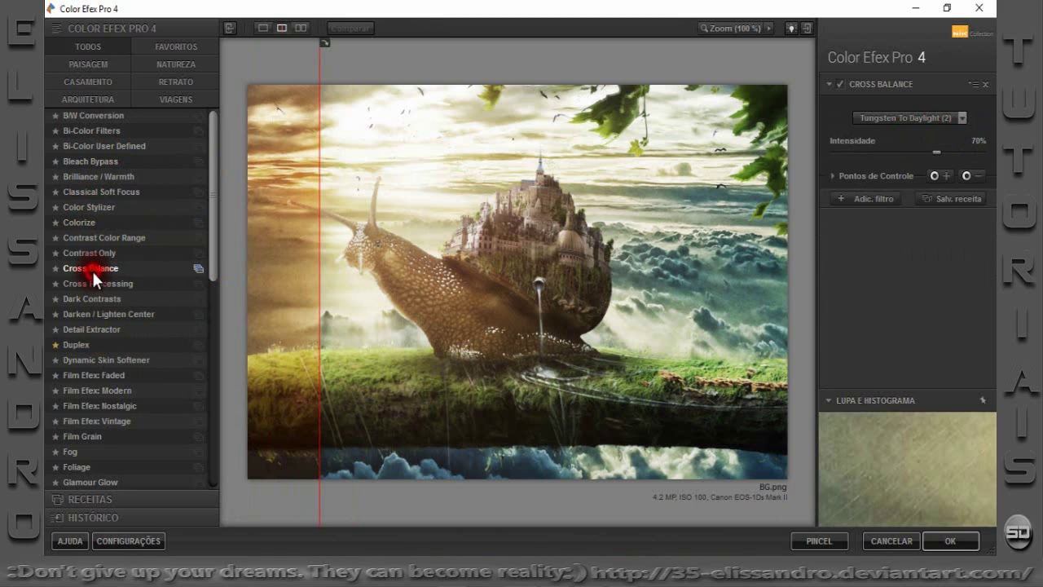
left_click(939, 117)
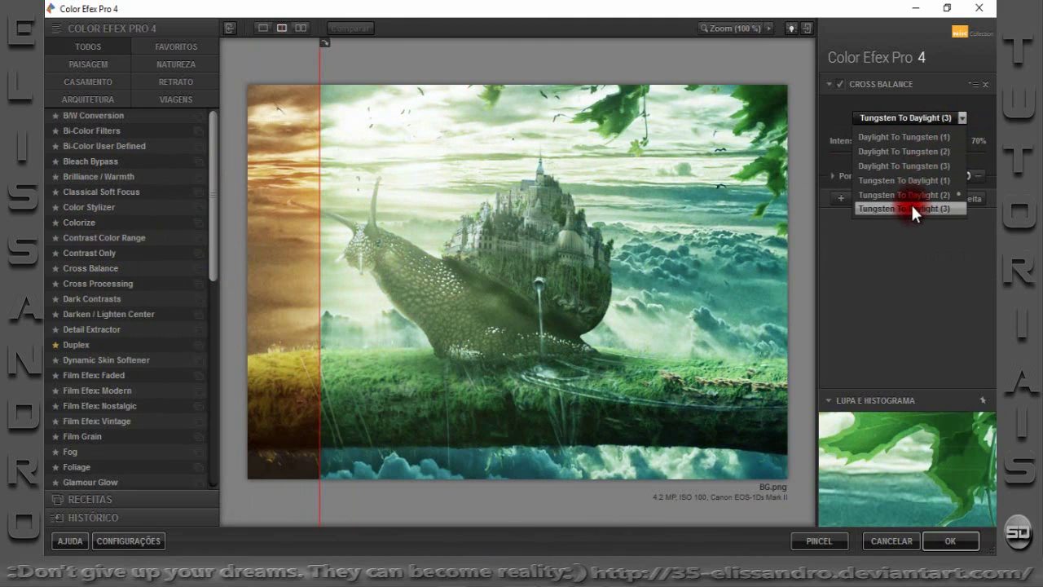
left_click(910, 194)
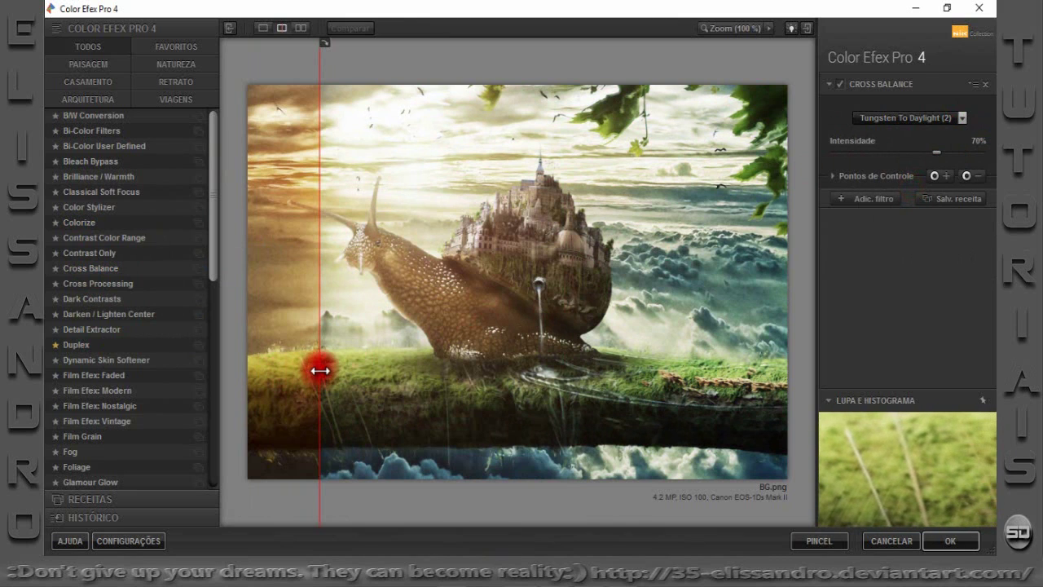
left_click_drag(319, 367, 244, 389)
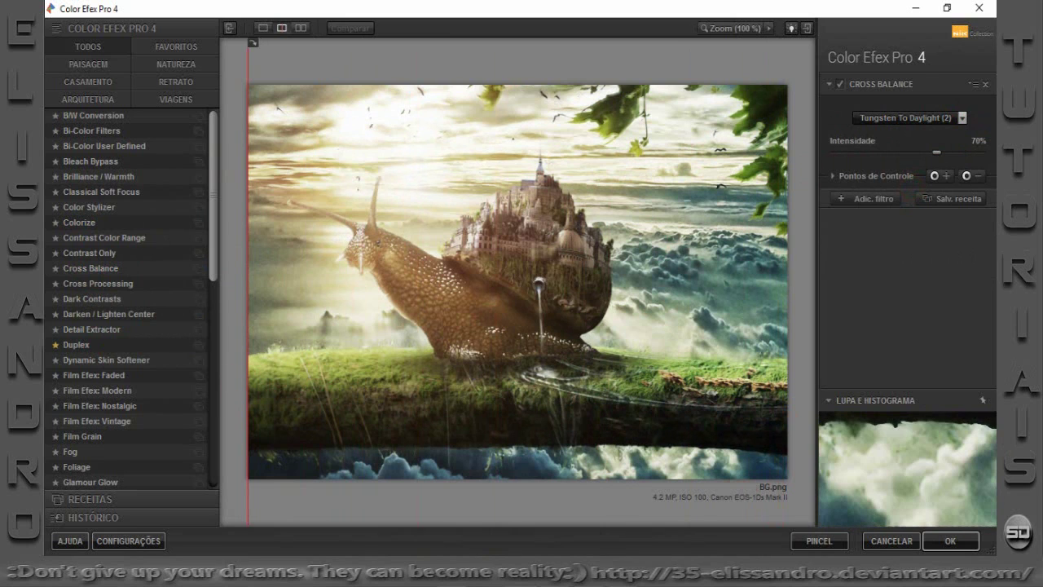
Stack a Colorize filter set to Method 4 and apply both filters to Photoshop.
left_click(855, 198)
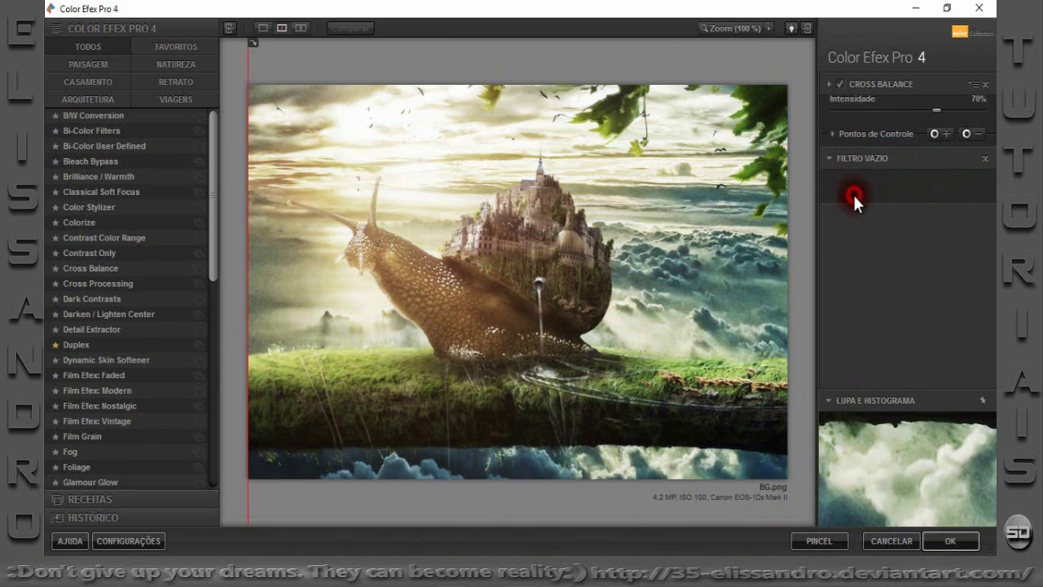
left_click(72, 227)
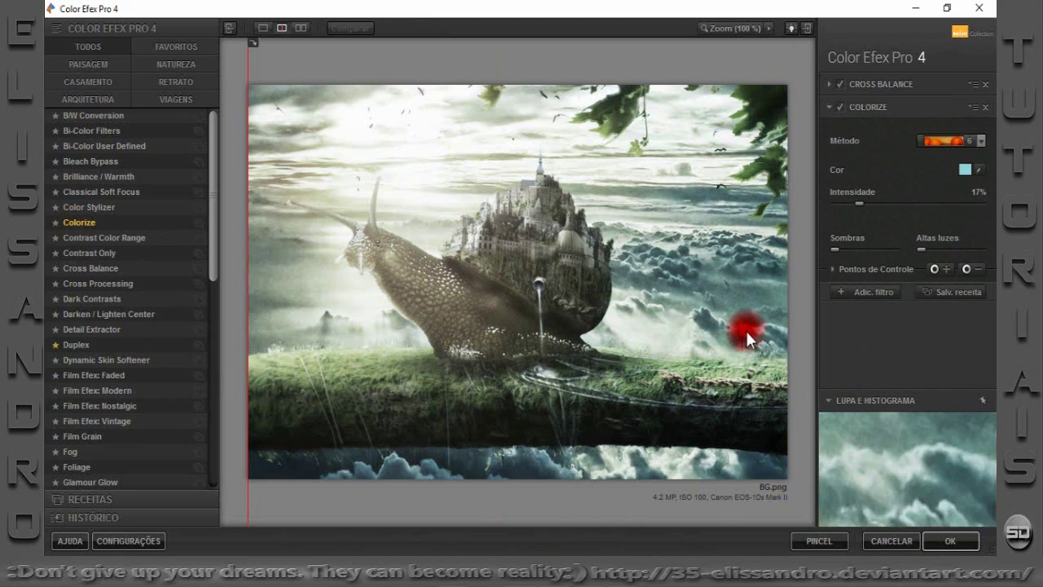
left_click(972, 146)
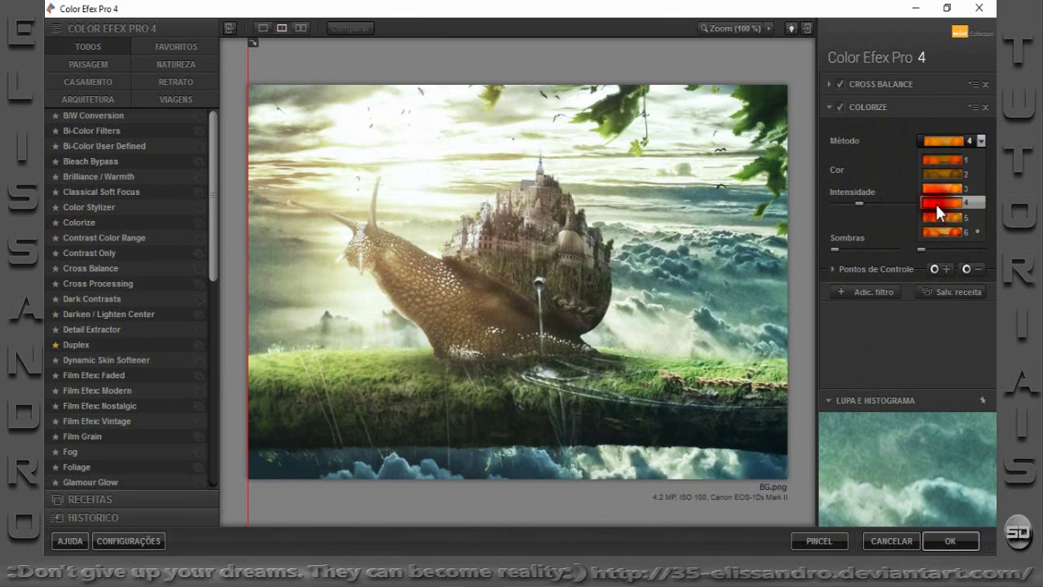
left_click(935, 204)
left_click(947, 538)
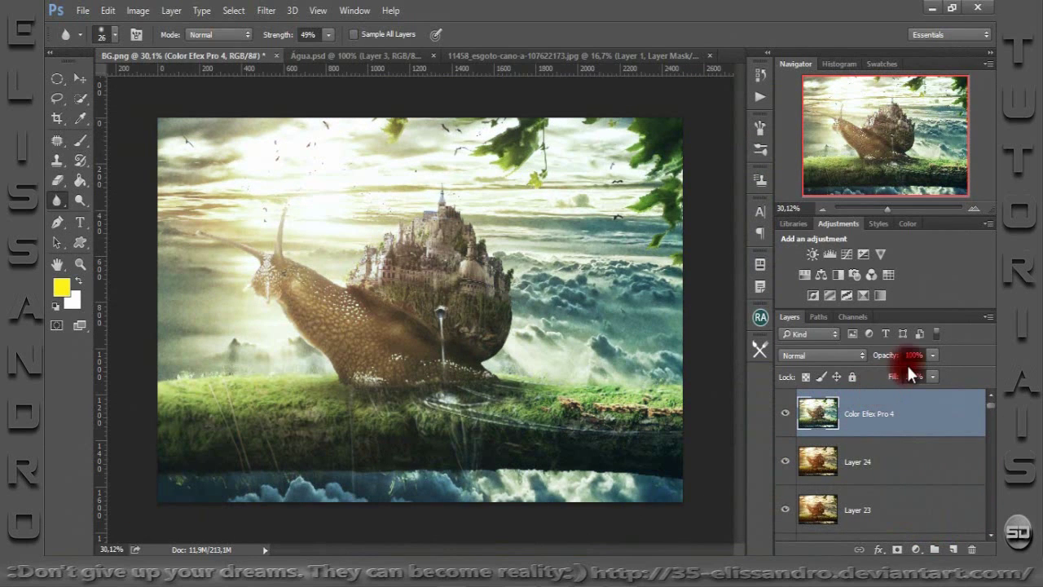
Fade the Color Efex Pro 4 layer to 58% opacity and 61% fill, then stamp Layer 25.
left_click_drag(899, 381, 871, 378)
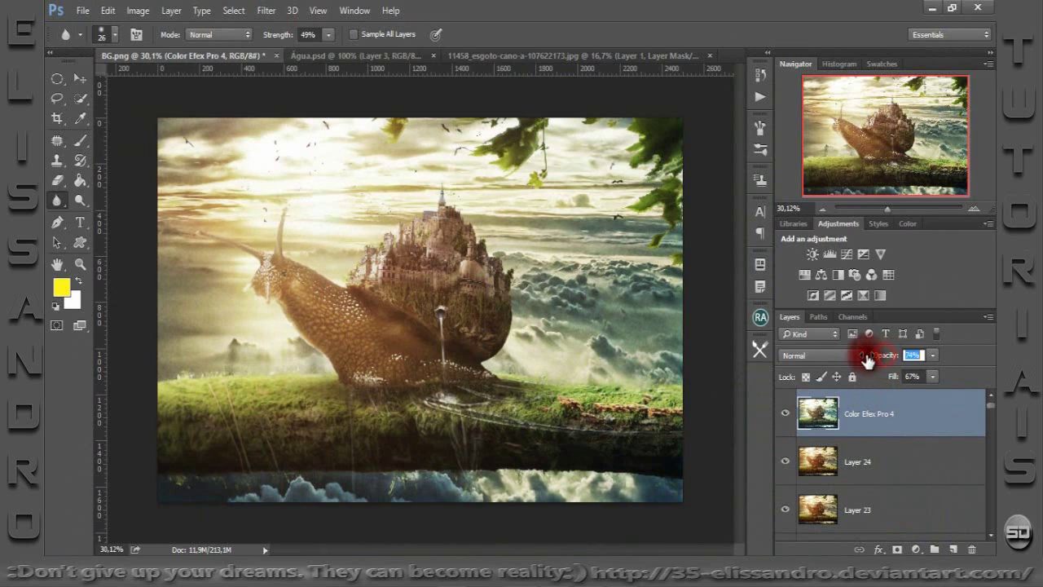
left_click(784, 413)
left_click(784, 413)
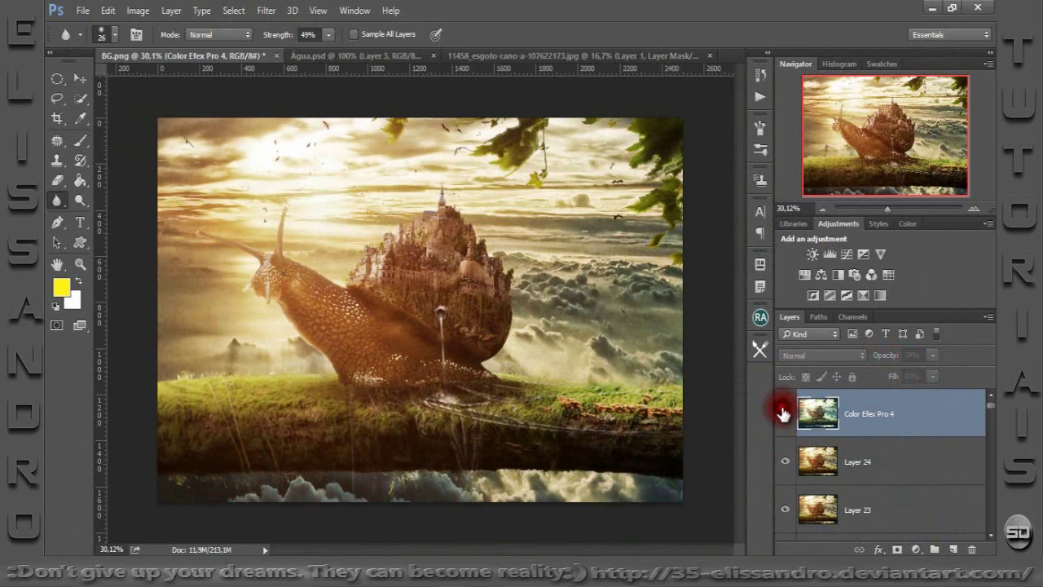
left_click(784, 413)
left_click(784, 413)
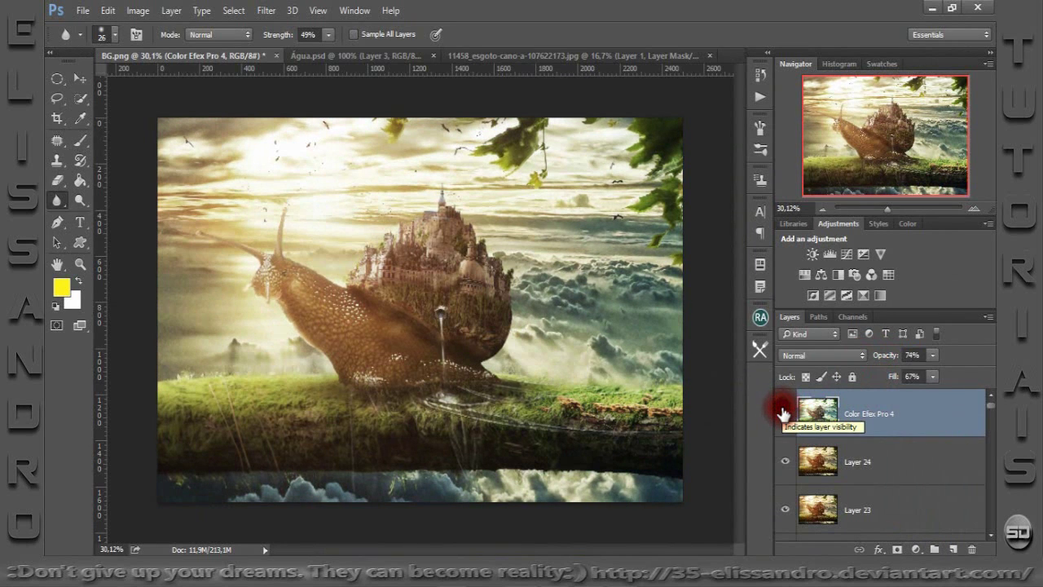
left_click_drag(894, 376, 876, 362)
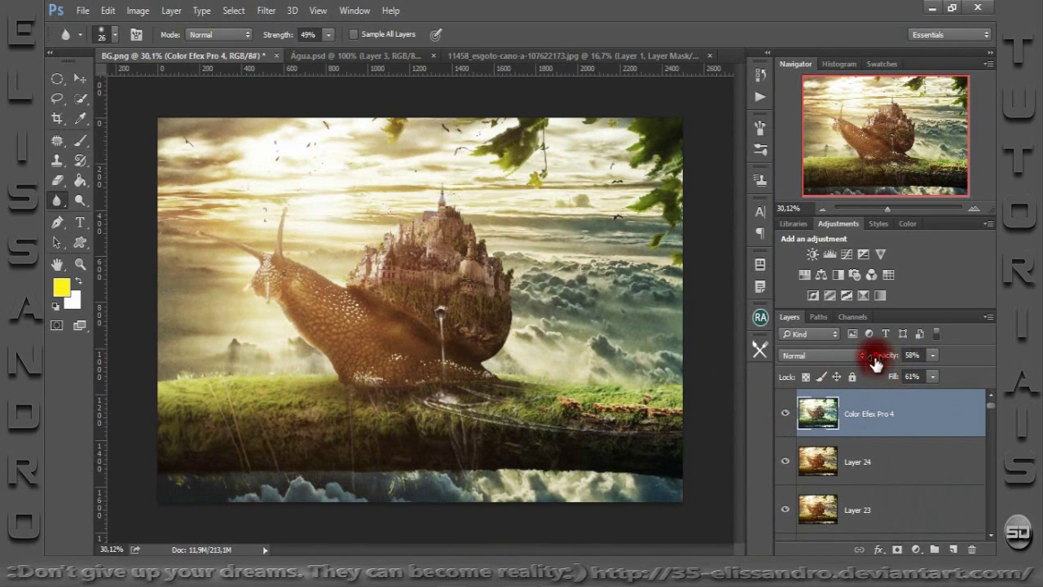
key("ctrl+alt+shift+e")
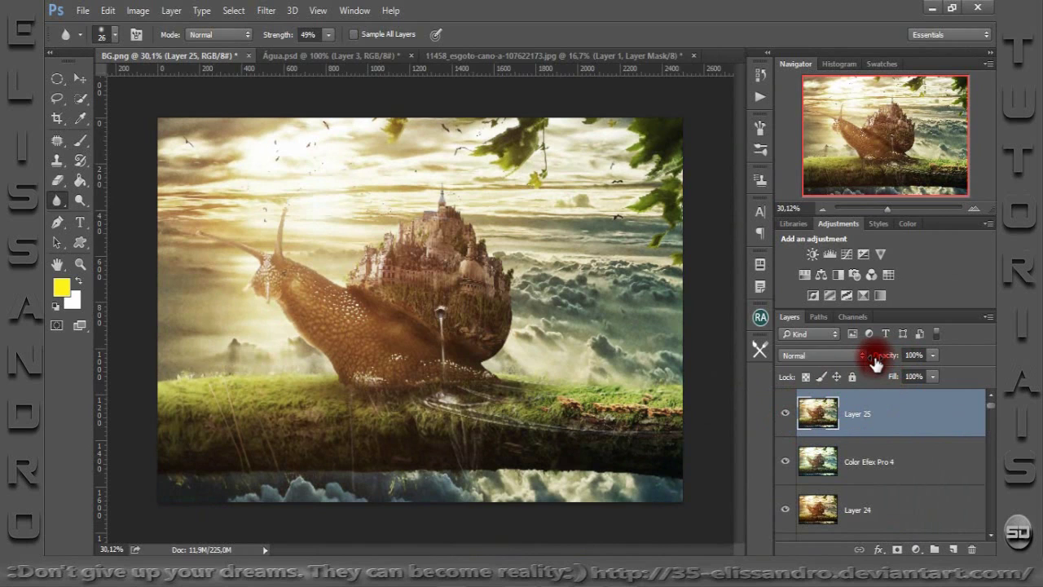
left_click_drag(476, 220, 426, 209)
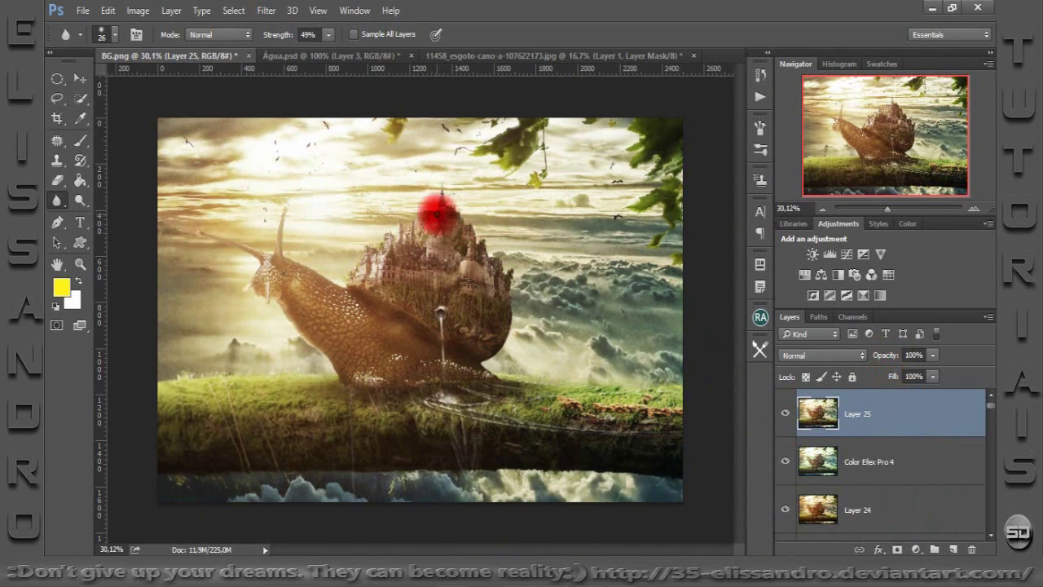
left_click(265, 10)
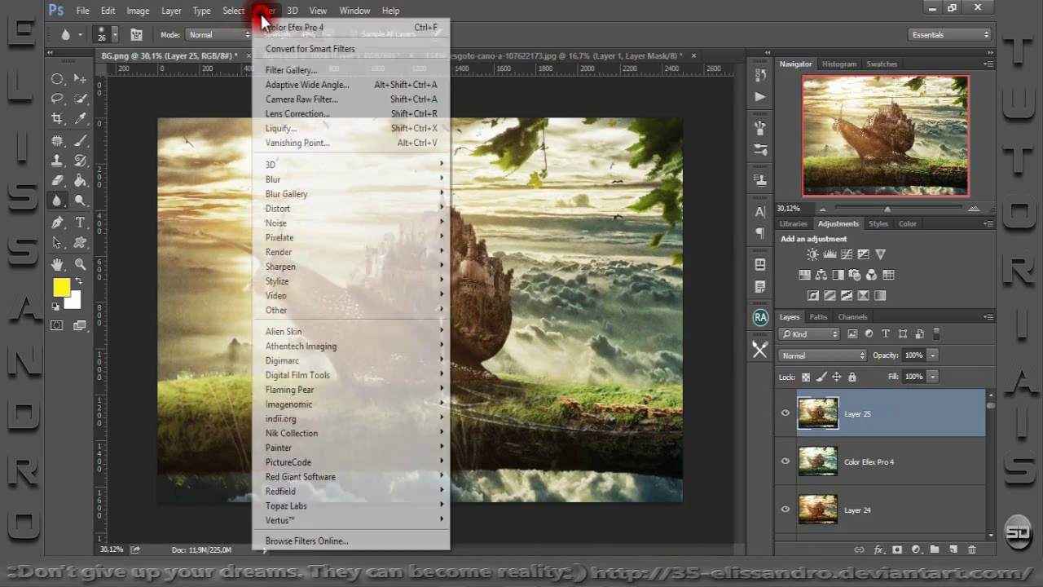
mouse_move(292, 432)
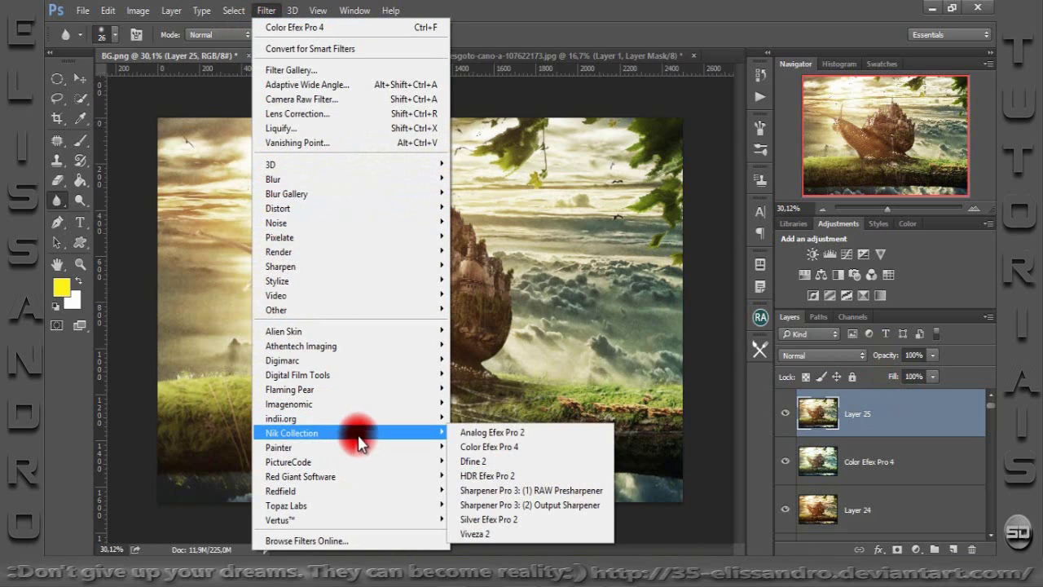
Try Cross Balance, Contrast Only, Contrast Color Range and Brilliance/Warmth, ending on Bi-Color User Defined.
left_click(481, 446)
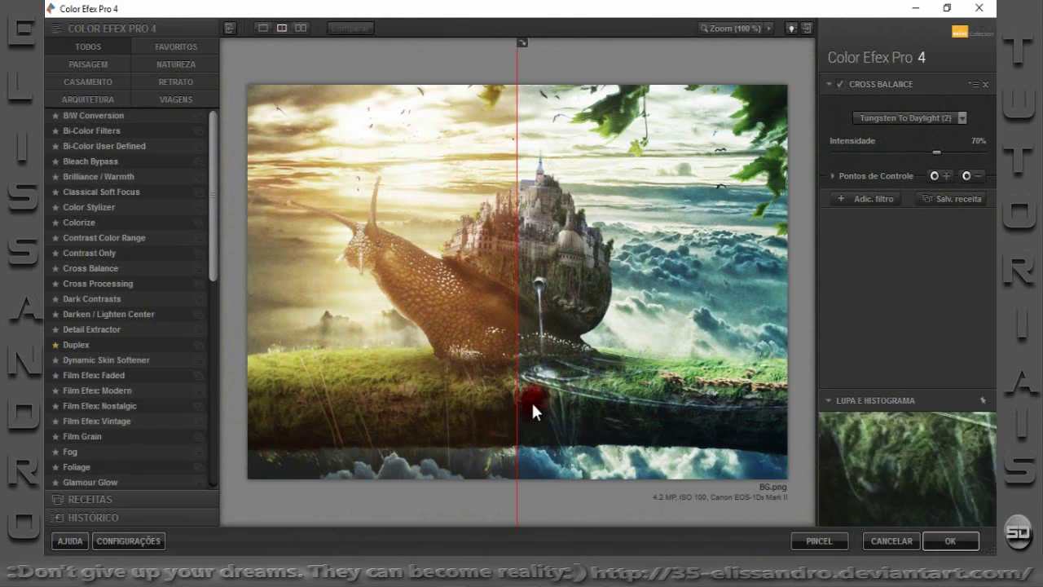
left_click_drag(516, 402, 244, 391)
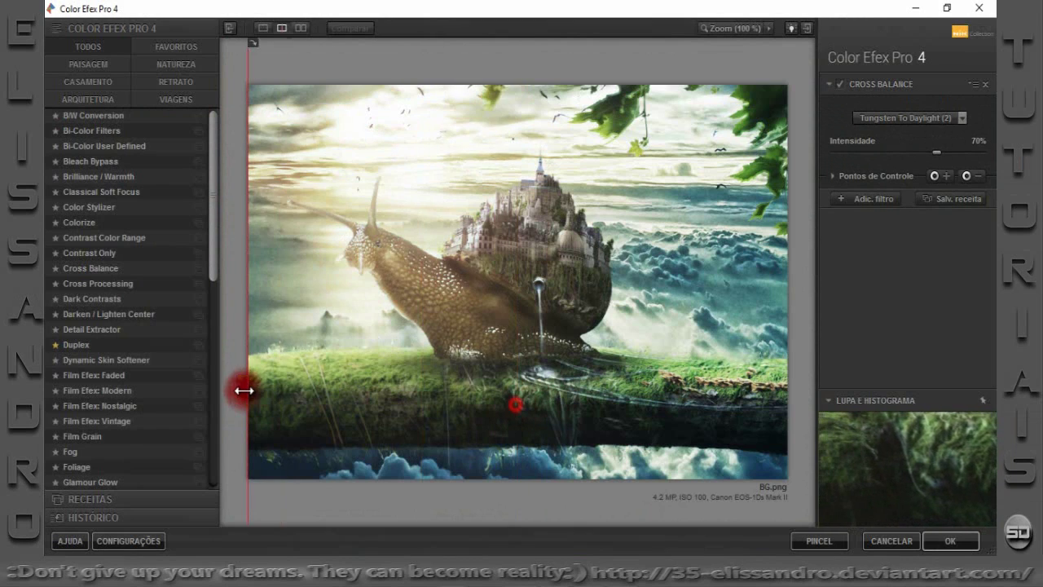
left_click(73, 267)
left_click(74, 254)
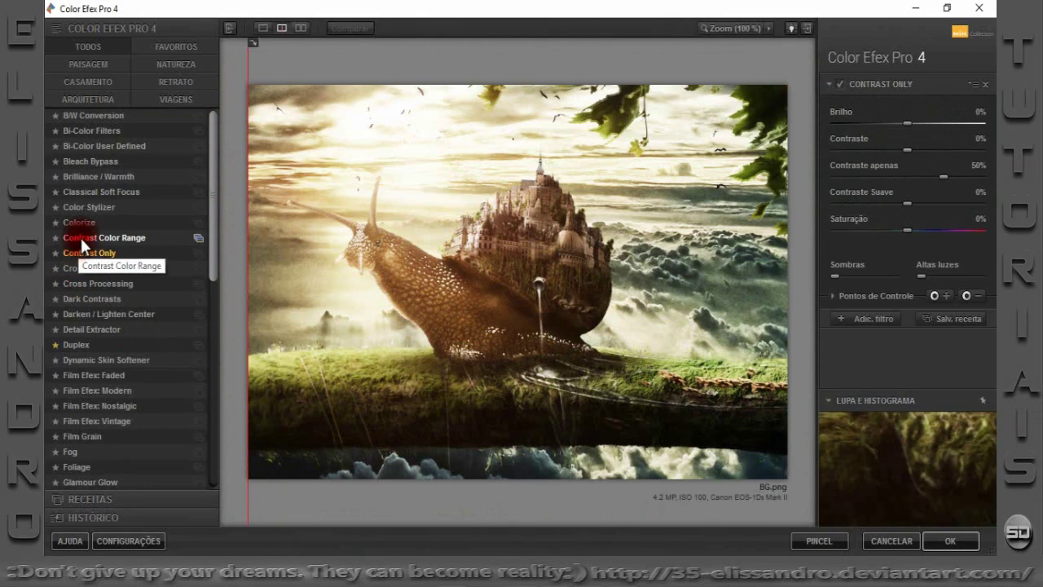
left_click(80, 237)
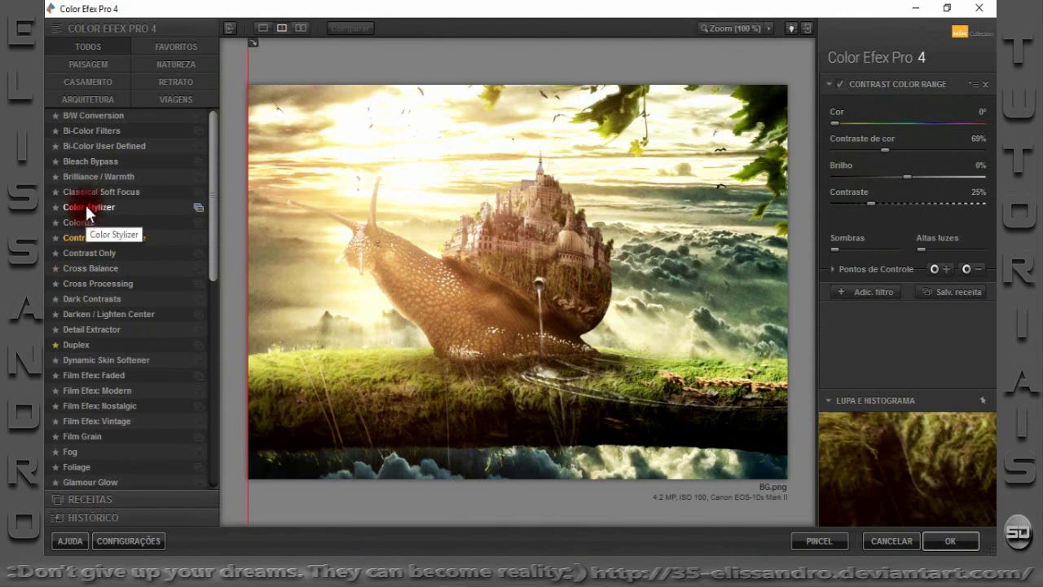
left_click(77, 176)
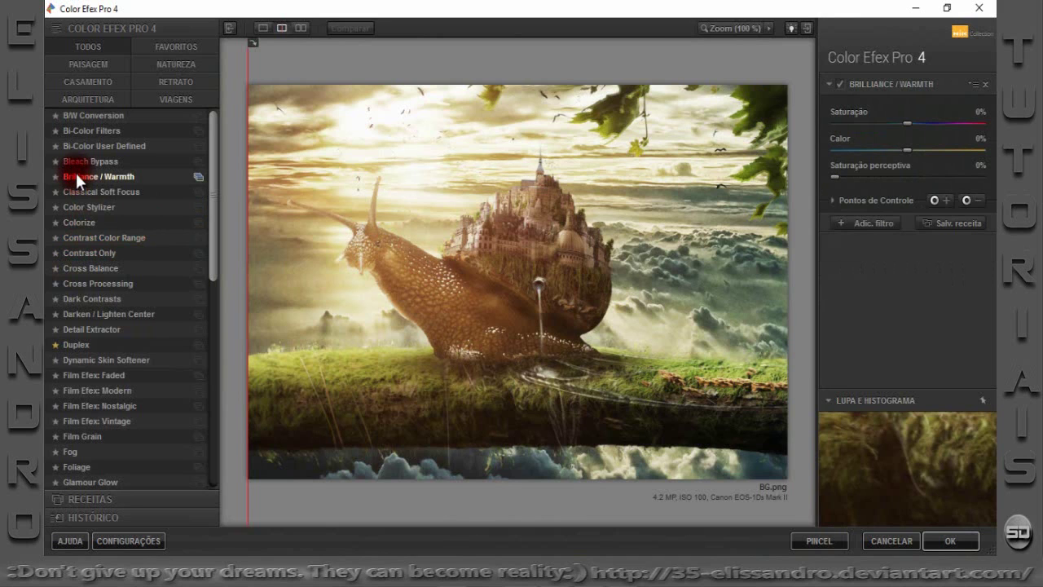
left_click(74, 145)
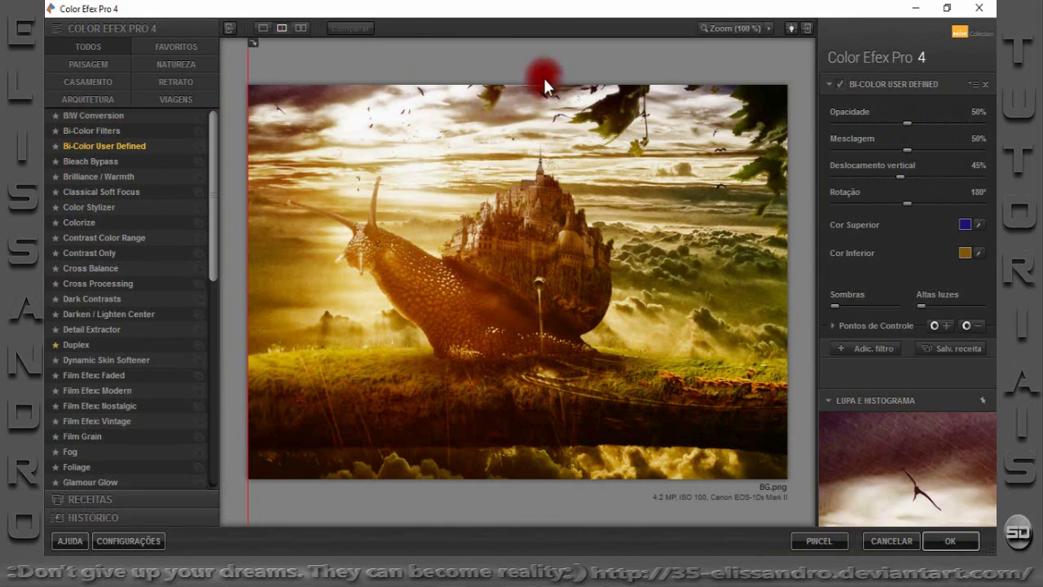
Set the Bi-Color gradient to 353° rotation, 44% vertical shift, 40% blend and 17% opacity, then apply it.
left_click_drag(909, 200, 995, 222)
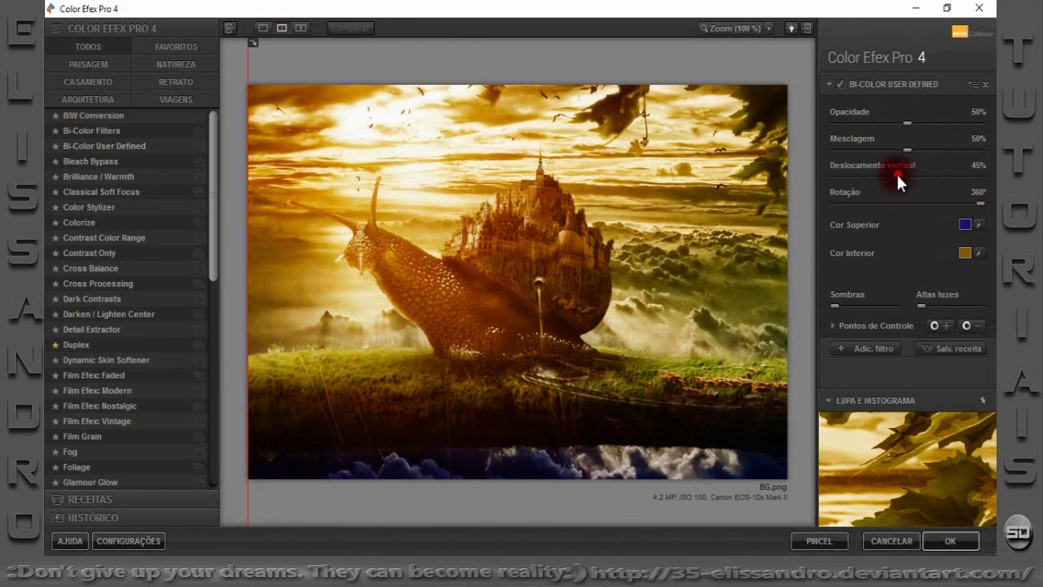
left_click_drag(907, 176, 887, 173)
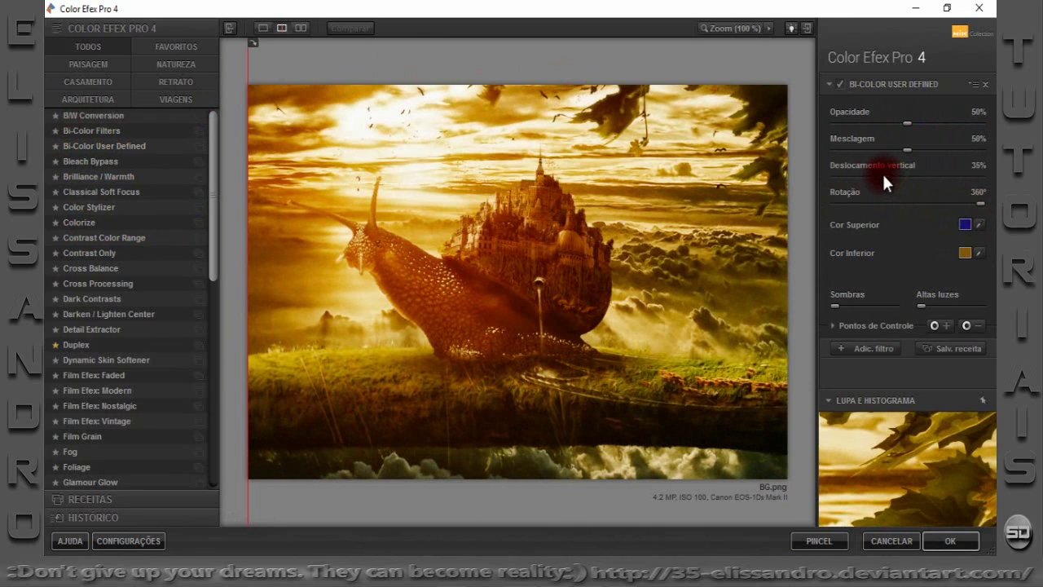
left_click_drag(906, 146, 893, 146)
left_click_drag(979, 203, 976, 202)
left_click_drag(886, 176, 900, 181)
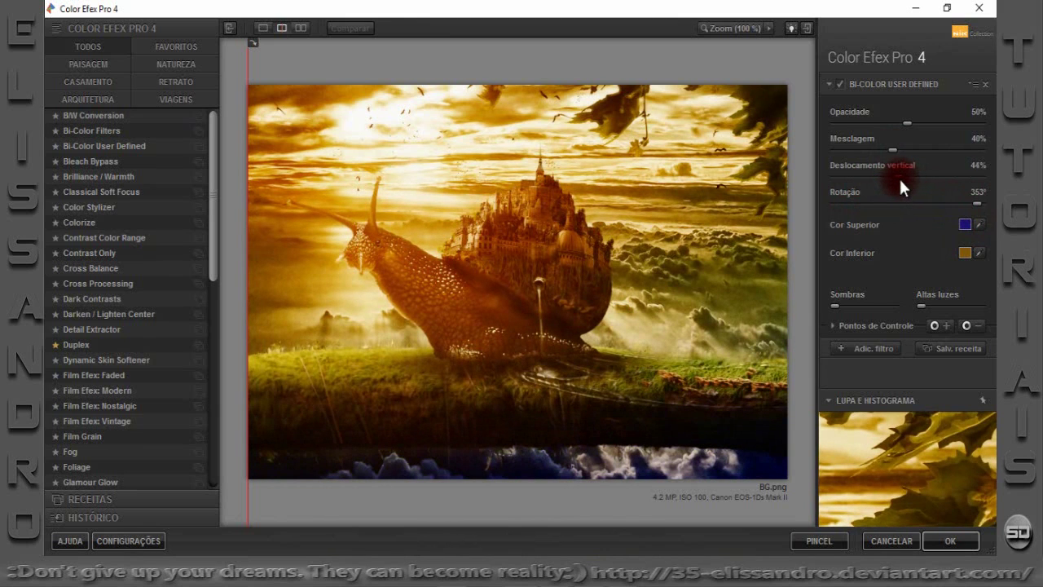
left_click_drag(908, 126, 861, 128)
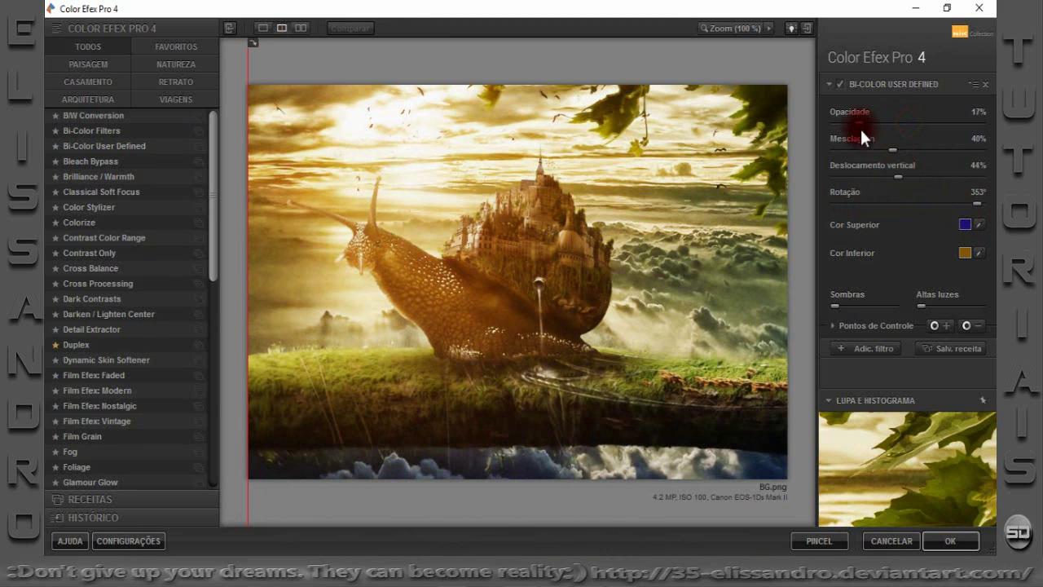
left_click(950, 540)
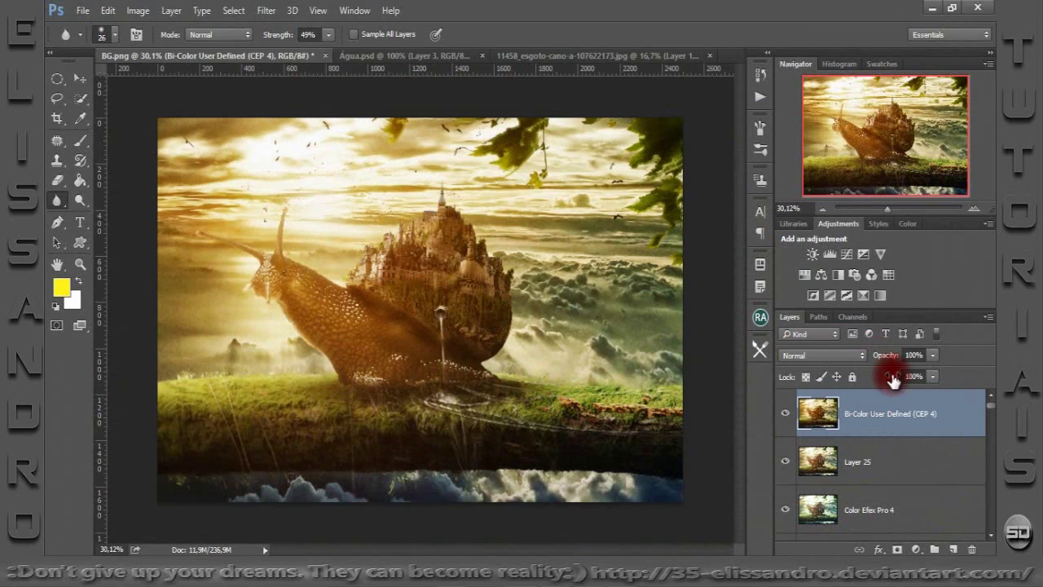
Lower the Bi-Color layer's fill to 56%, toggling its visibility to compare before and after.
left_click_drag(892, 379, 862, 383)
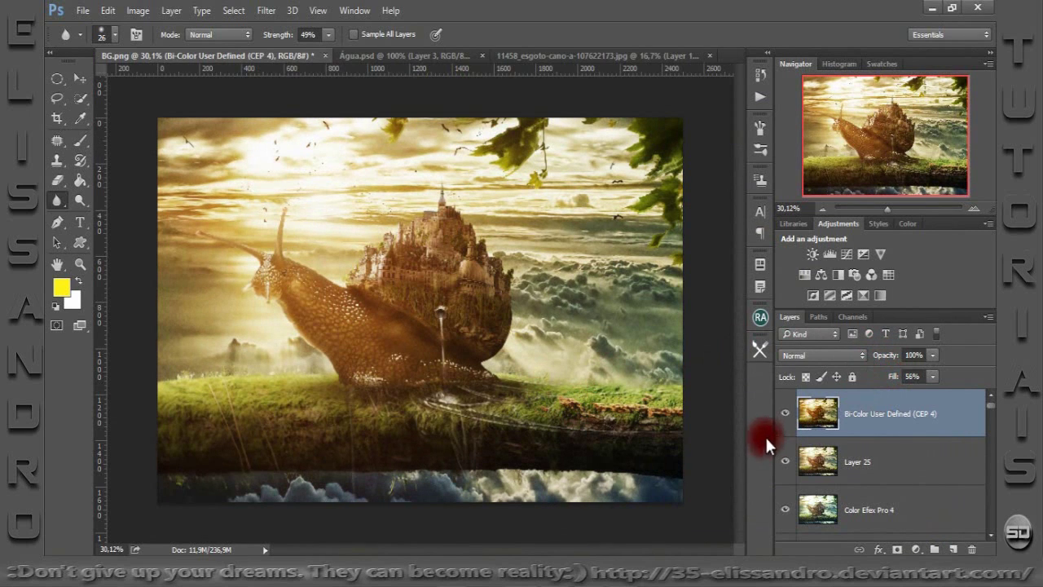
left_click(783, 413)
left_click(783, 415)
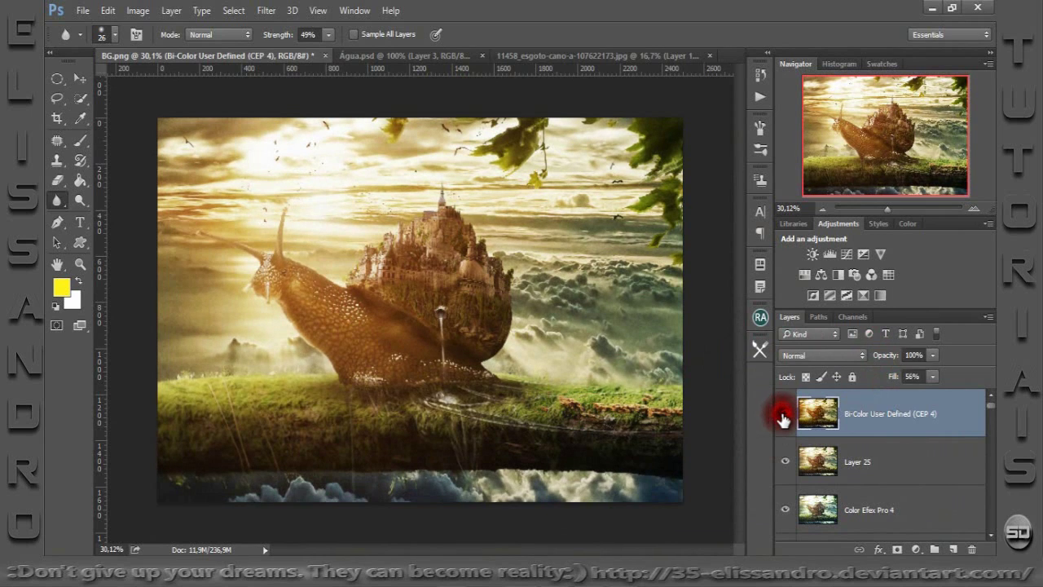
left_click(783, 416)
left_click(783, 416)
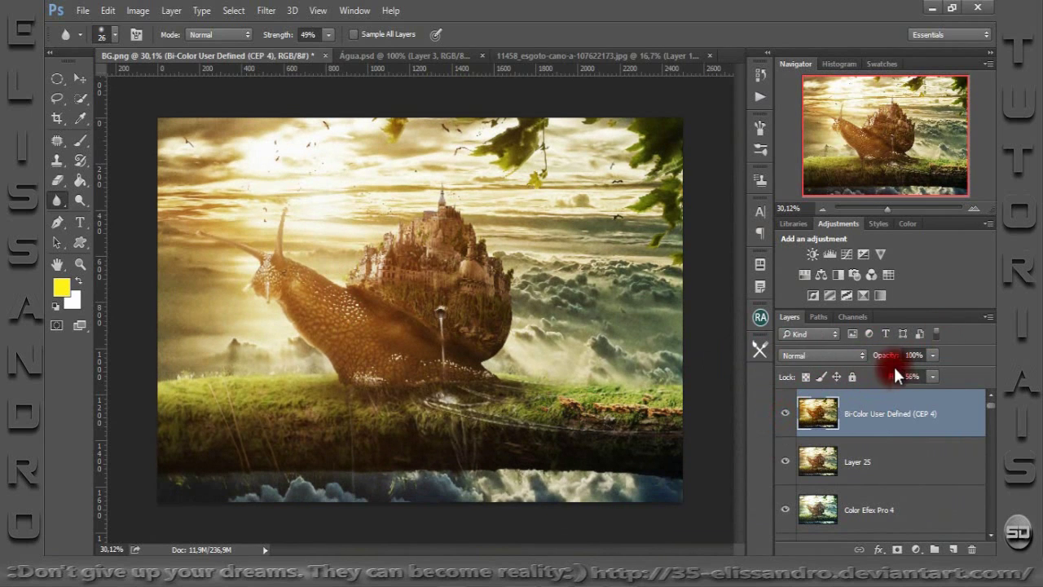
Reduce the Bi-Color layer's opacity to 59%, then stamp all visible layers into a new Layer 26.
left_click_drag(886, 355, 858, 358)
left_click(783, 414)
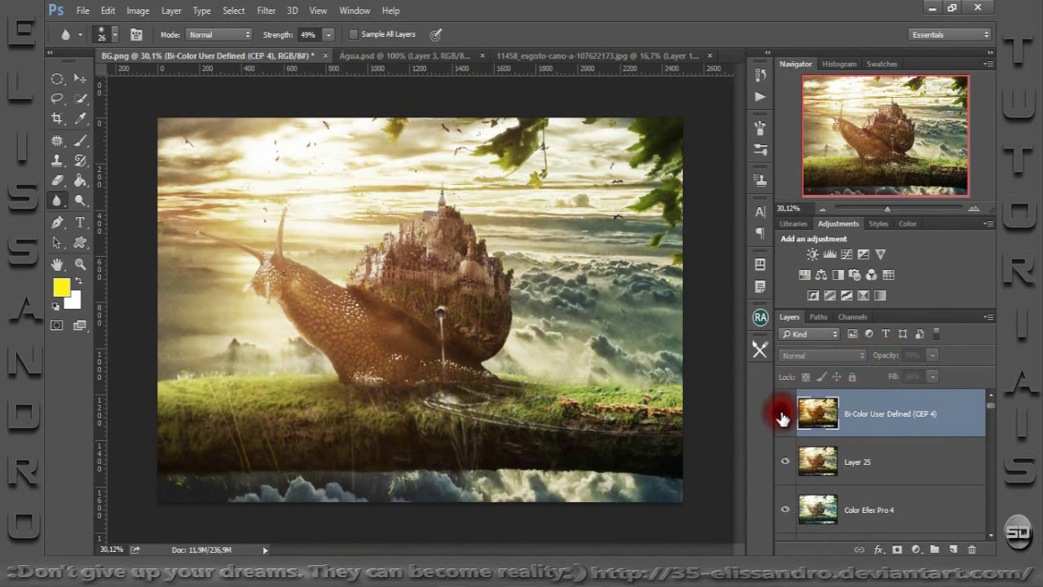
left_click(783, 416)
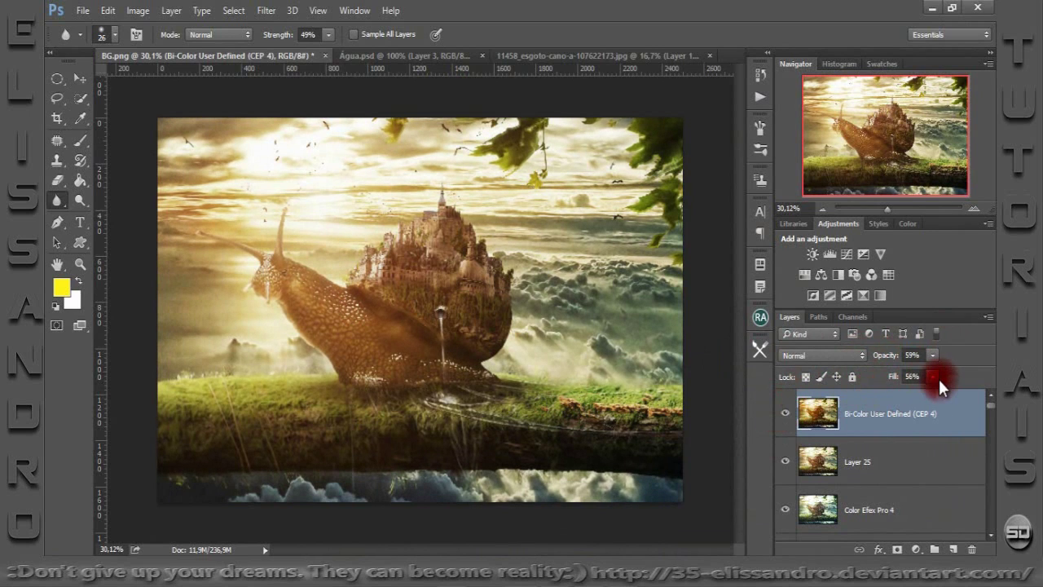
key("ctrl+alt+shift+e")
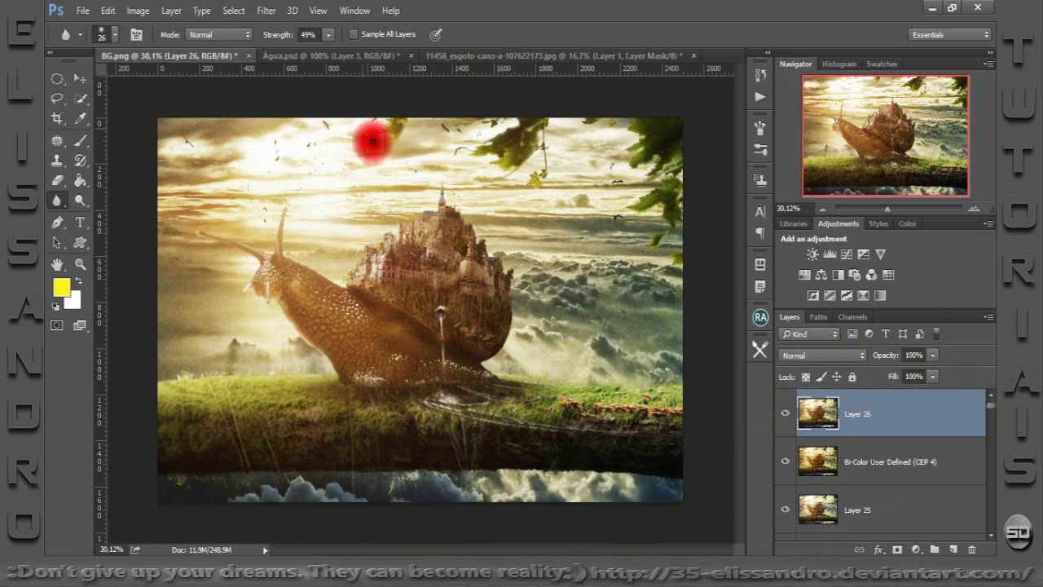
left_click(266, 11)
mouse_move(300, 476)
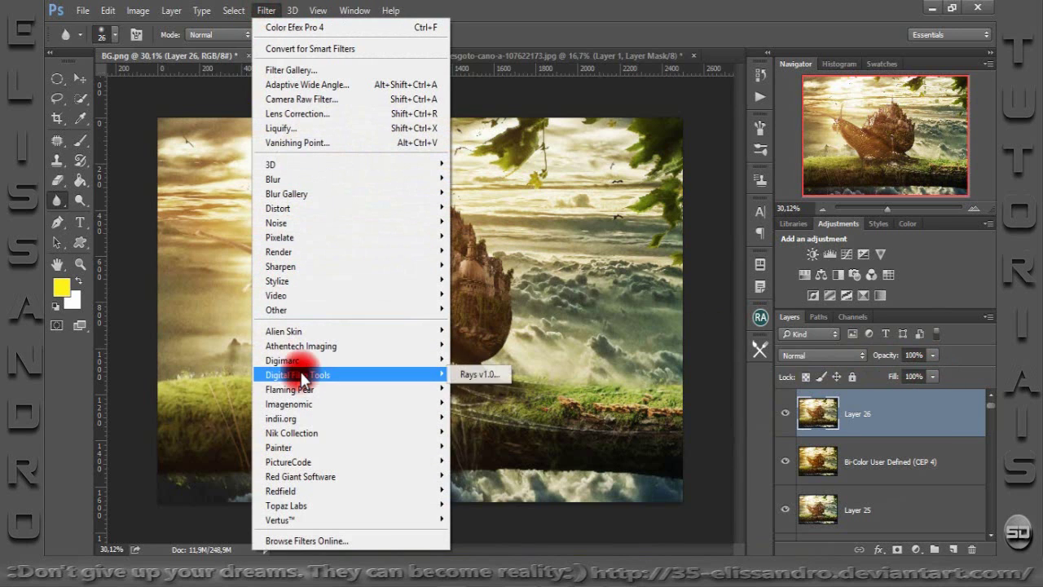
Launch Knoll Light Factory, place the flare centre at the castle's edge, and try sunset and SunnyD presets.
left_click(481, 475)
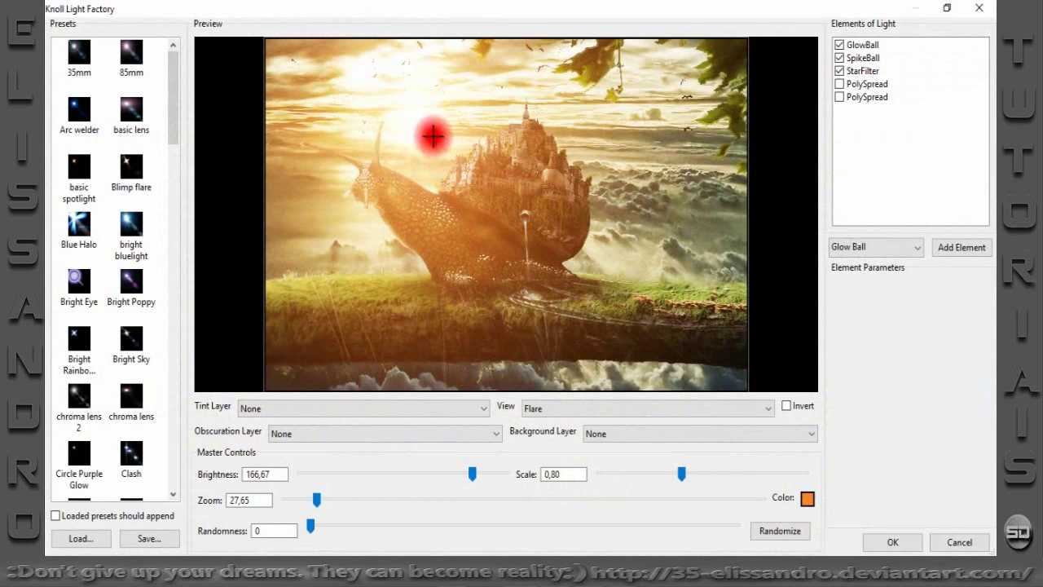
left_click_drag(429, 137, 429, 145)
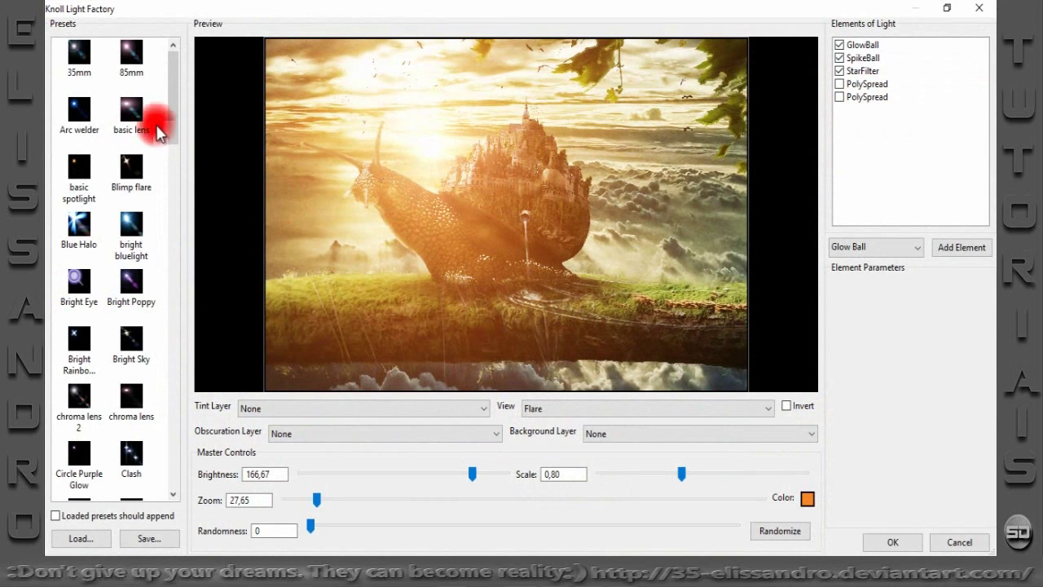
left_click_drag(171, 130, 186, 476)
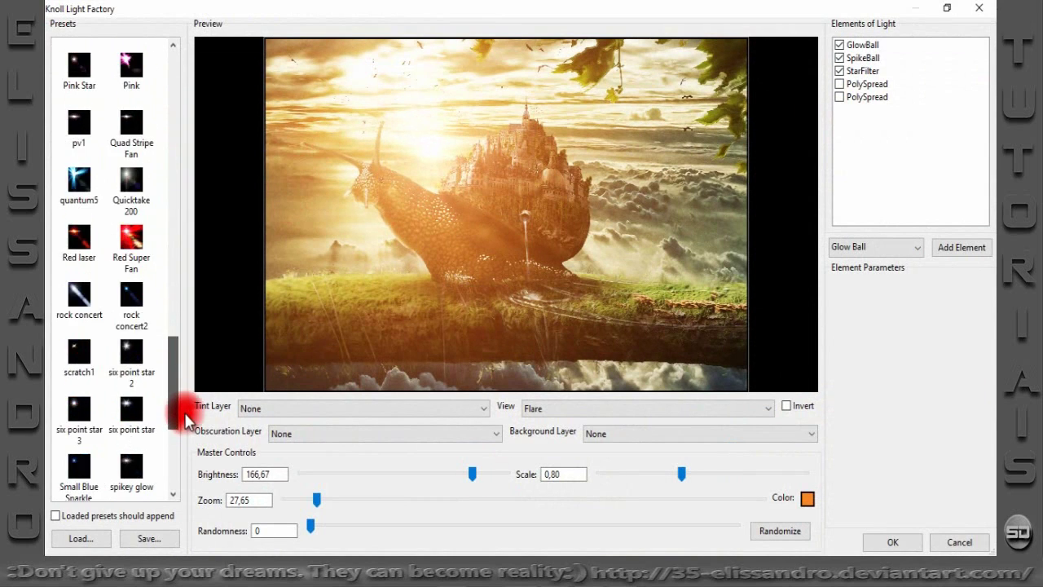
left_click(122, 305)
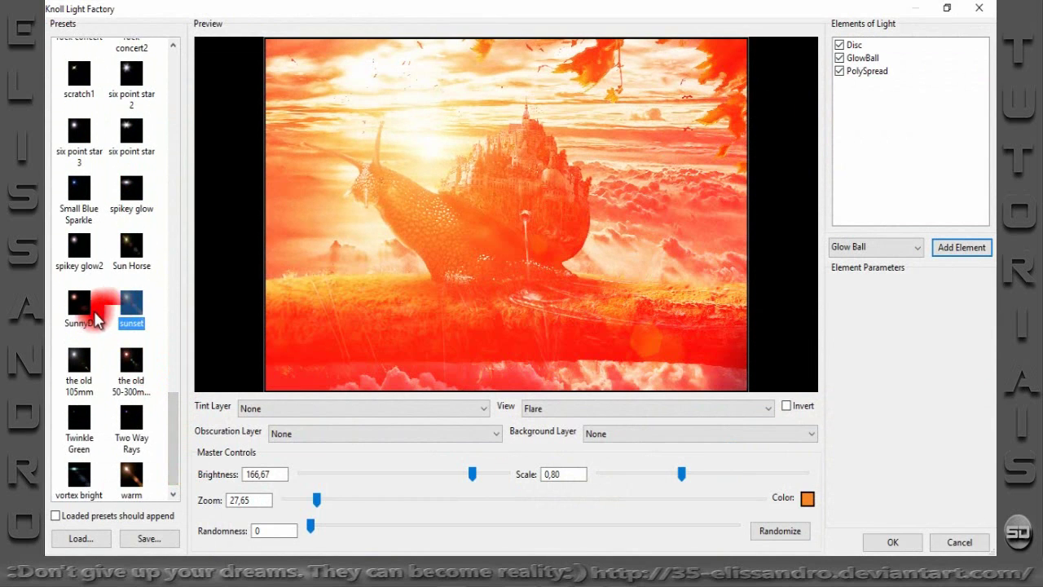
left_click(78, 301)
mouse_move(405, 155)
left_mouse_down()
mouse_move(426, 139)
mouse_move(426, 173)
mouse_move(416, 141)
mouse_move(389, 142)
mouse_move(417, 128)
left_mouse_up()
mouse_move(472, 474)
left_mouse_down()
mouse_move(479, 491)
mouse_move(475, 480)
mouse_move(498, 479)
mouse_move(468, 475)
left_mouse_up()
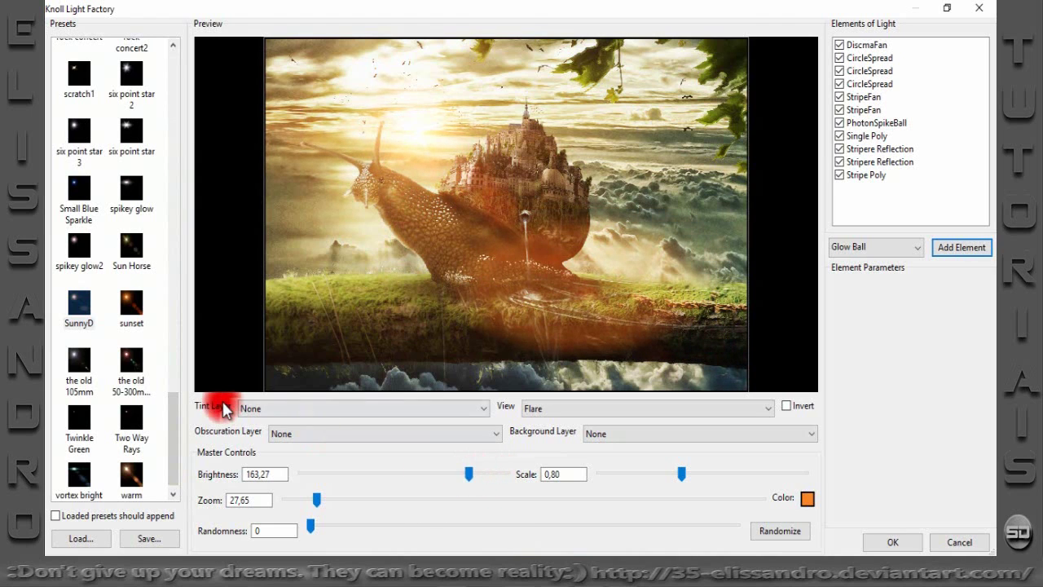
Audition the Twinkle Green, 105mm, SunnyD, sunset, cool lens flare and Bright Poppy presets.
left_click(81, 417)
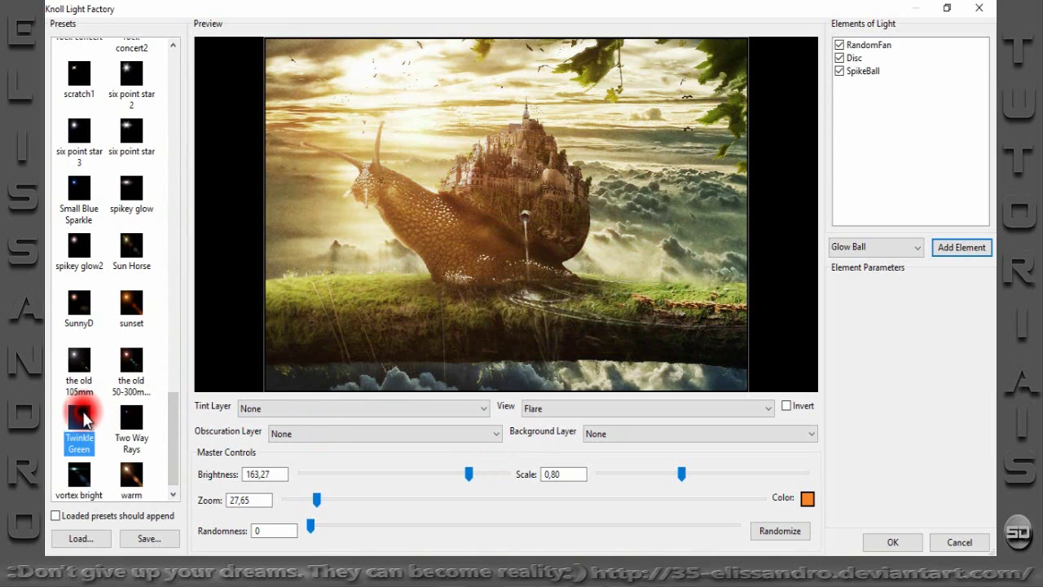
left_click(75, 365)
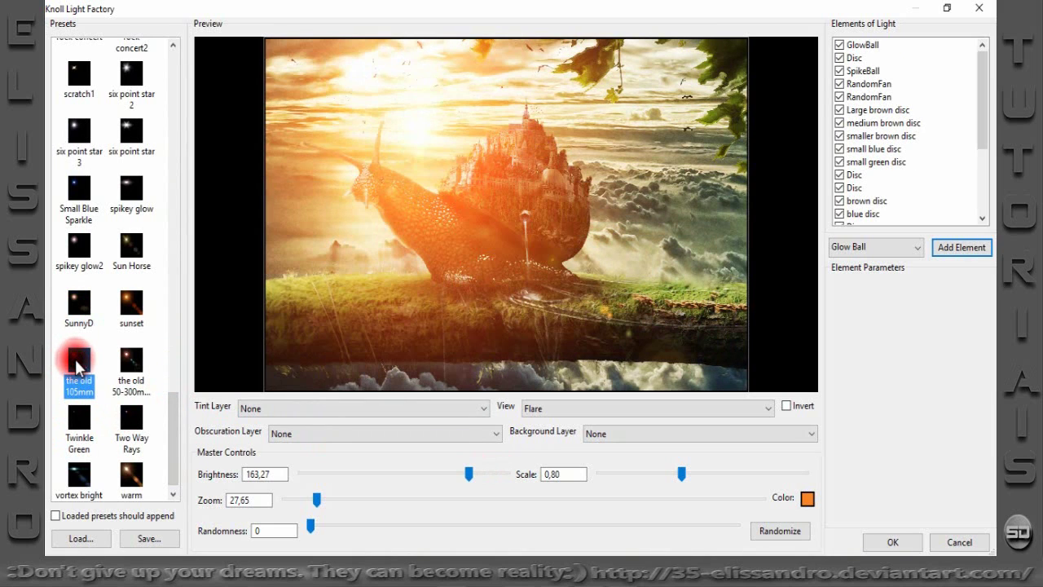
left_click(79, 305)
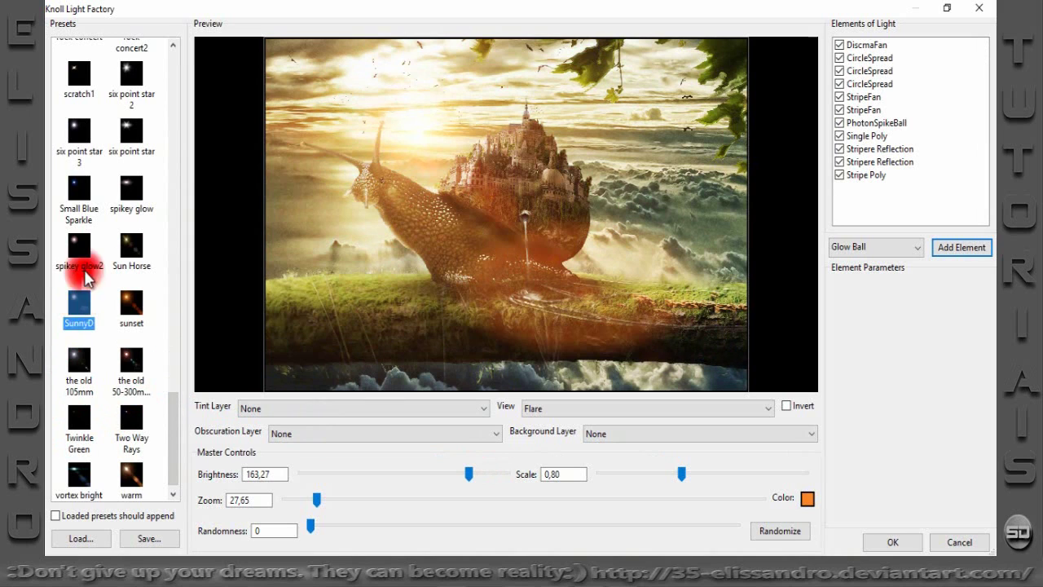
left_click(128, 303)
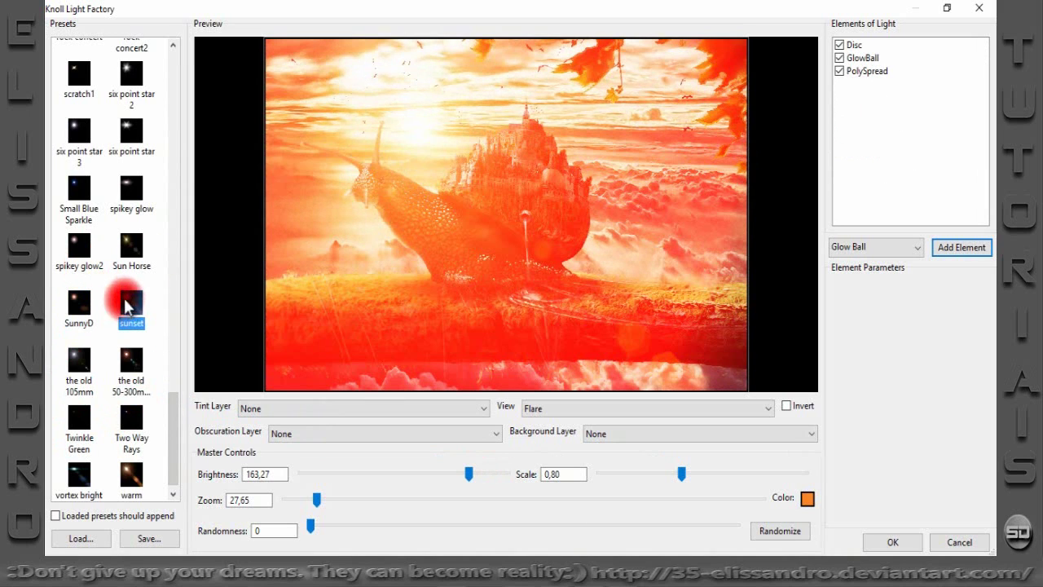
left_click_drag(174, 404, 169, 136)
left_click(80, 181)
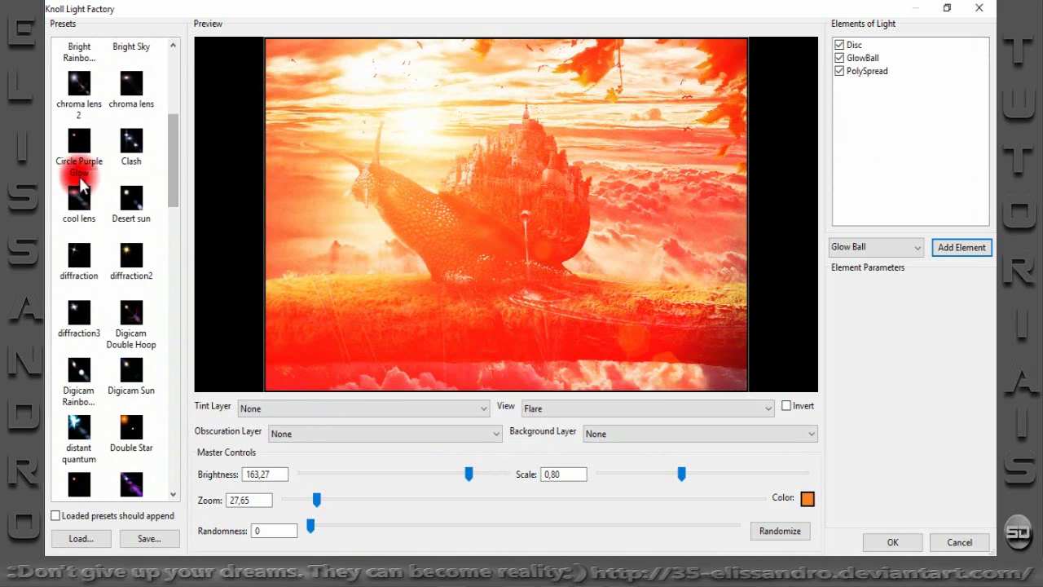
left_click(79, 192)
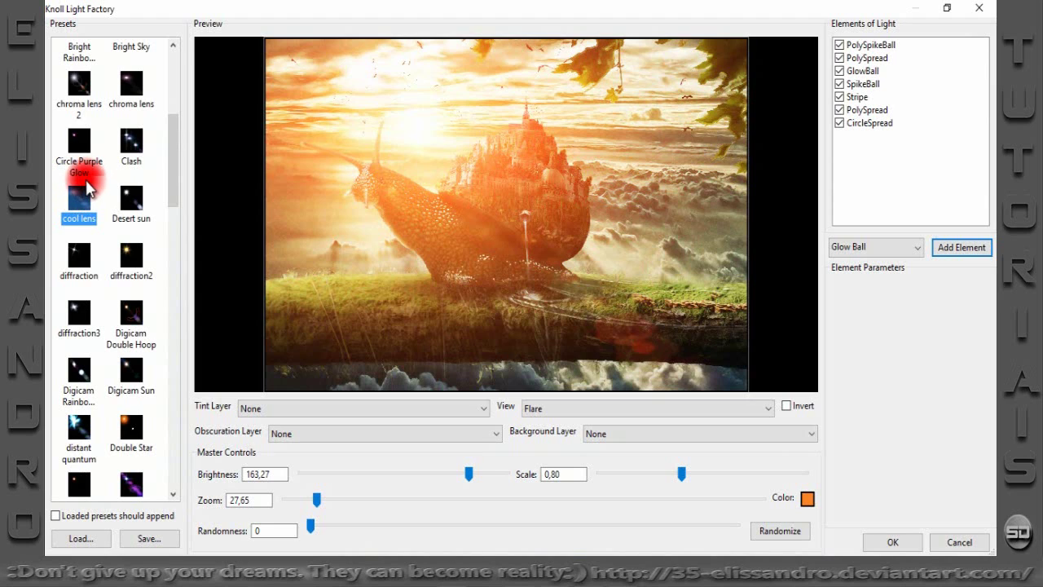
left_click_drag(175, 153, 175, 102)
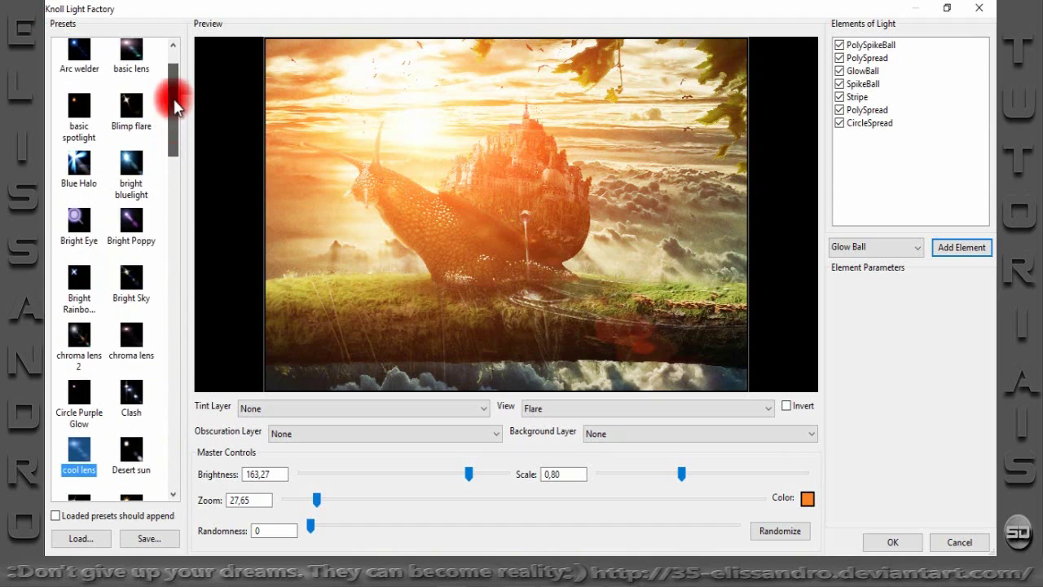
left_click(130, 221)
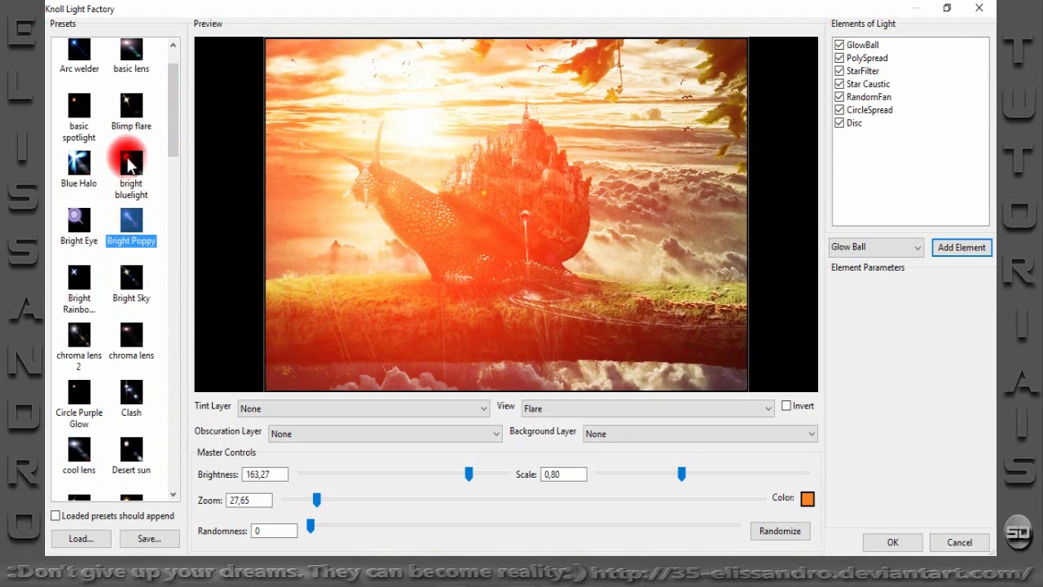
Try bright bluelight and Blue Halo, then settle on the warm 85mm preset at brightness about 131.
mouse_move(128, 165)
left_mouse_down()
mouse_move(459, 467)
mouse_move(425, 471)
left_mouse_up()
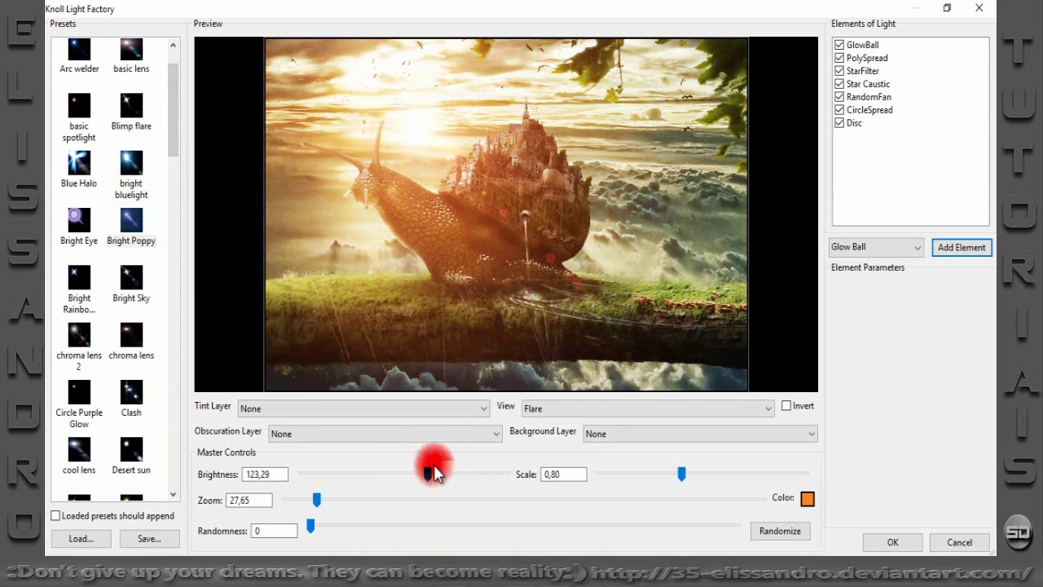
mouse_move(424, 467)
left_mouse_down()
mouse_move(451, 476)
mouse_move(435, 469)
left_mouse_up()
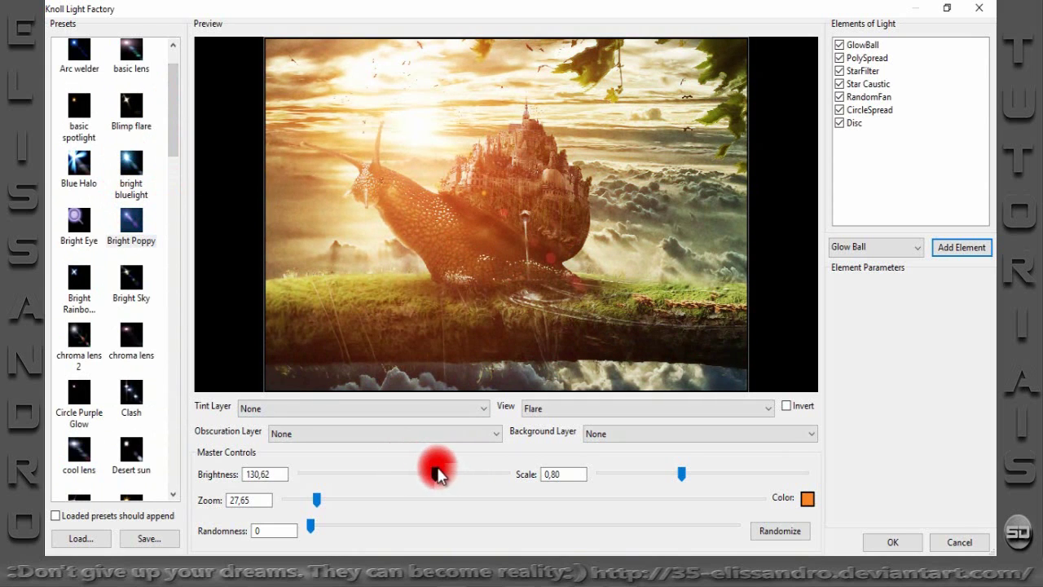
left_click(132, 169)
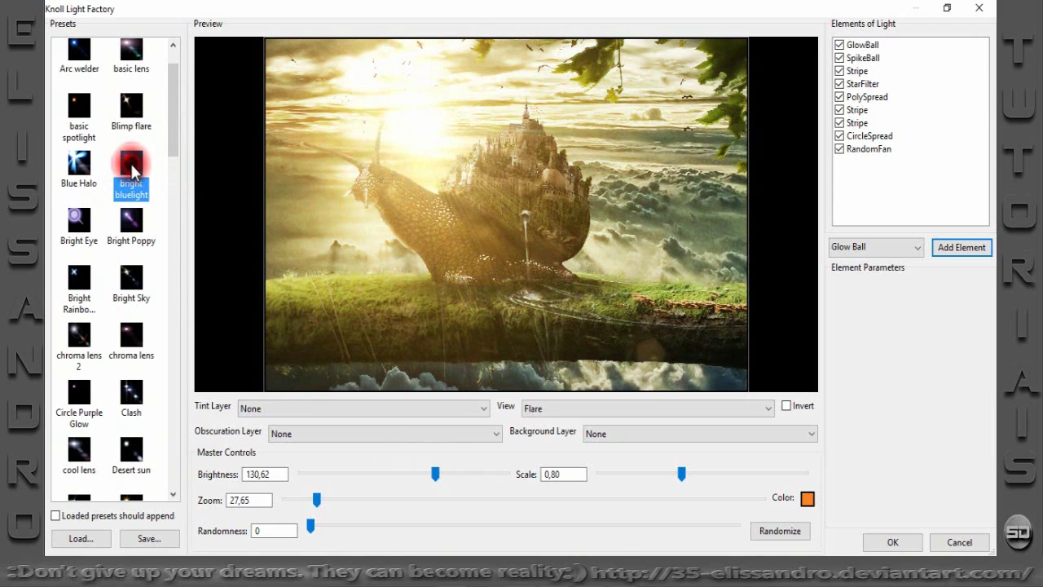
left_click(81, 163)
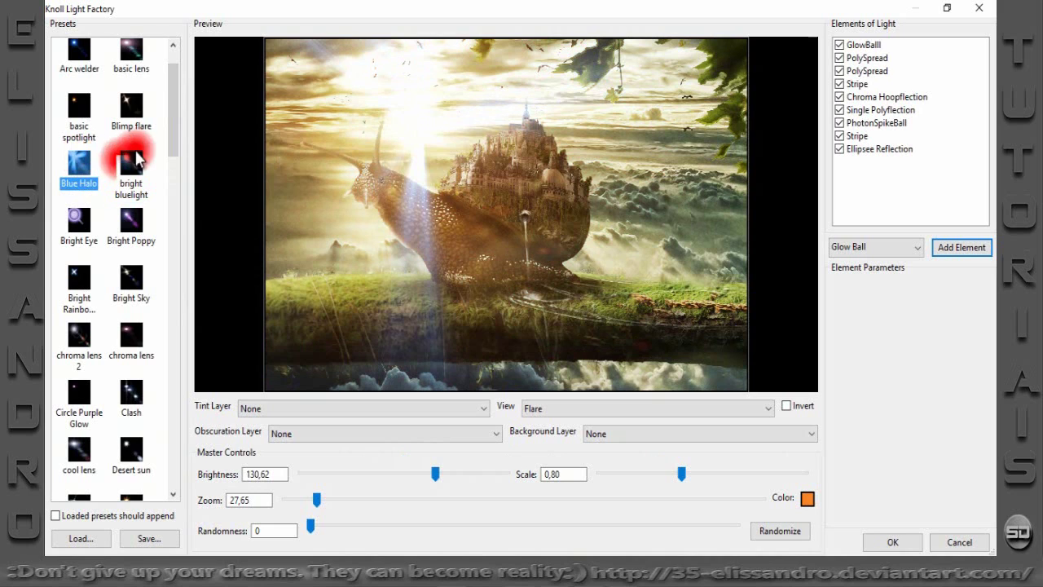
left_click_drag(176, 124, 173, 105)
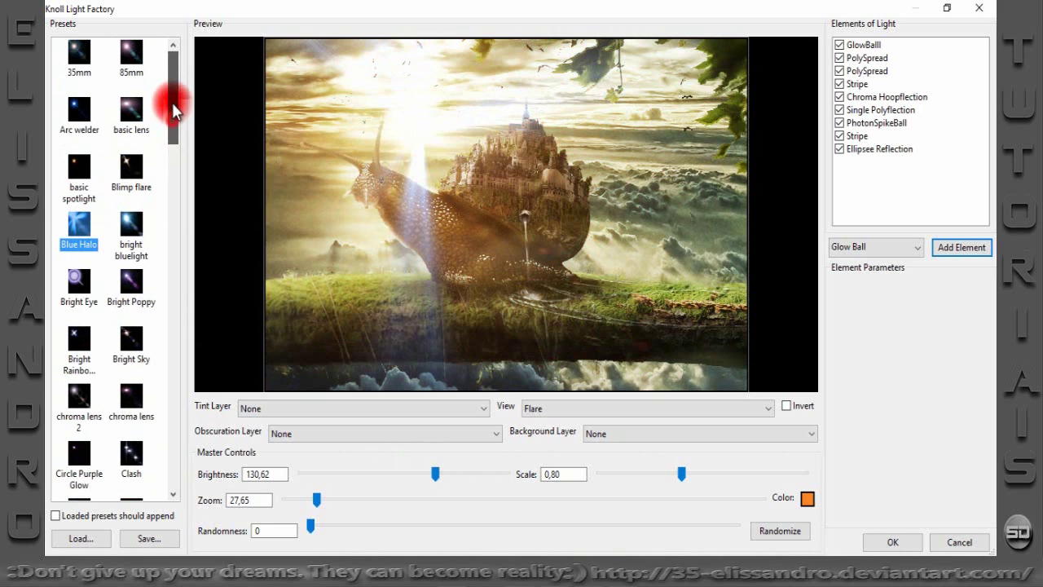
left_click(126, 51)
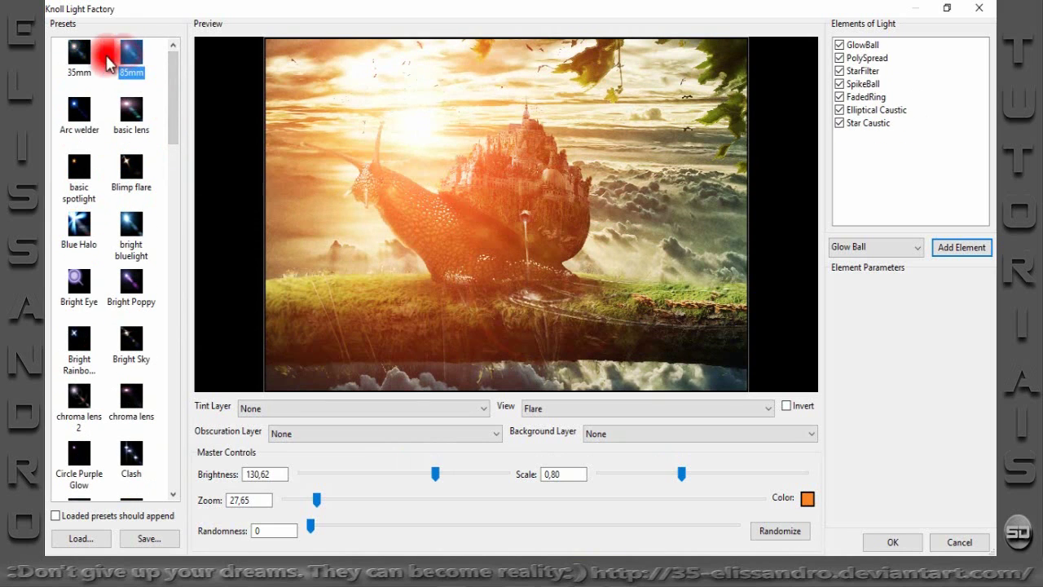
Switch to the 35mm flare preset and raise its brightness.
left_click(84, 62)
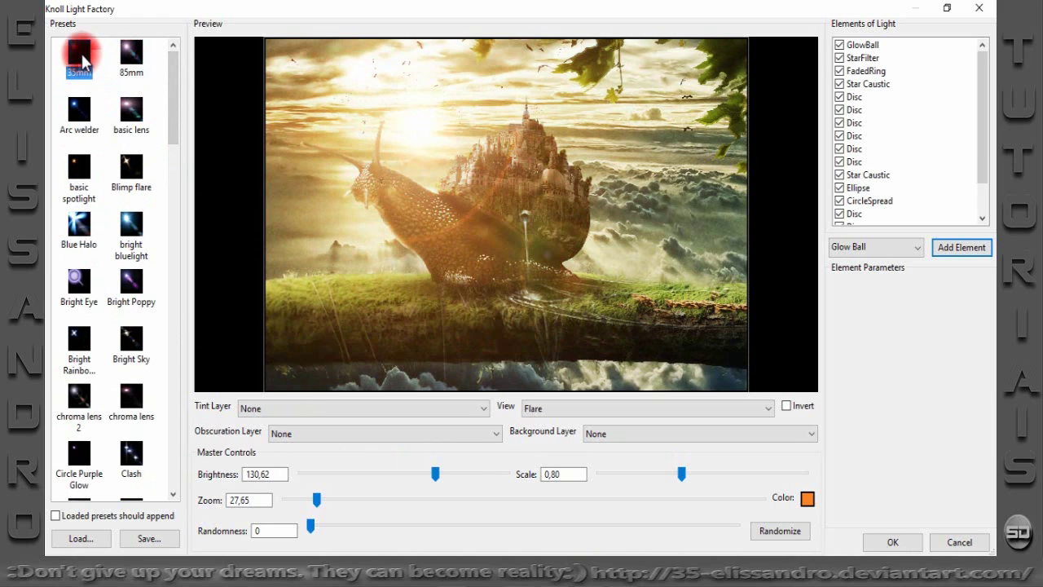
left_click(499, 412)
left_click(863, 140)
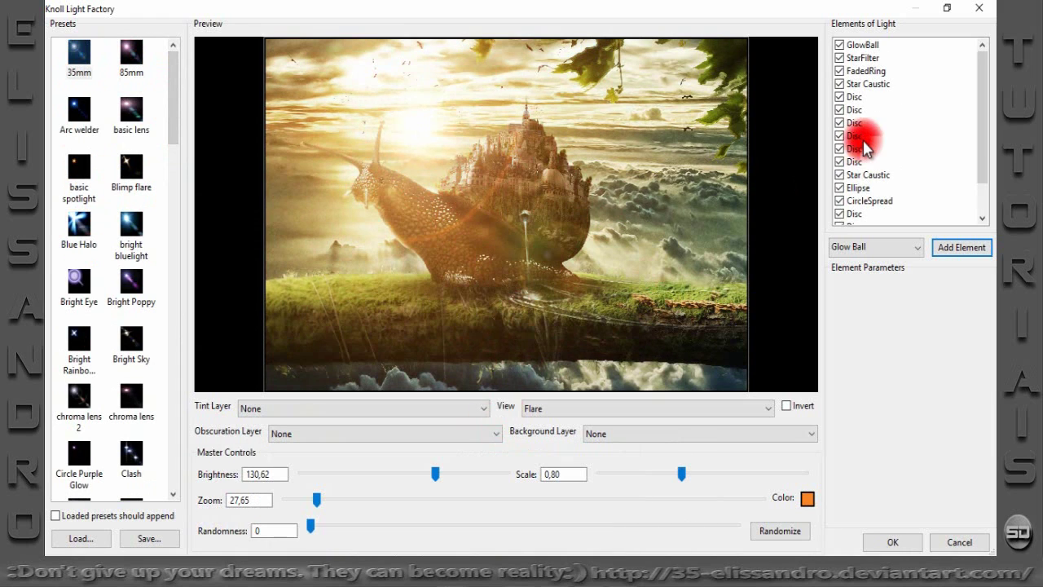
mouse_move(435, 473)
left_mouse_down()
mouse_move(471, 479)
mouse_move(447, 475)
left_mouse_up()
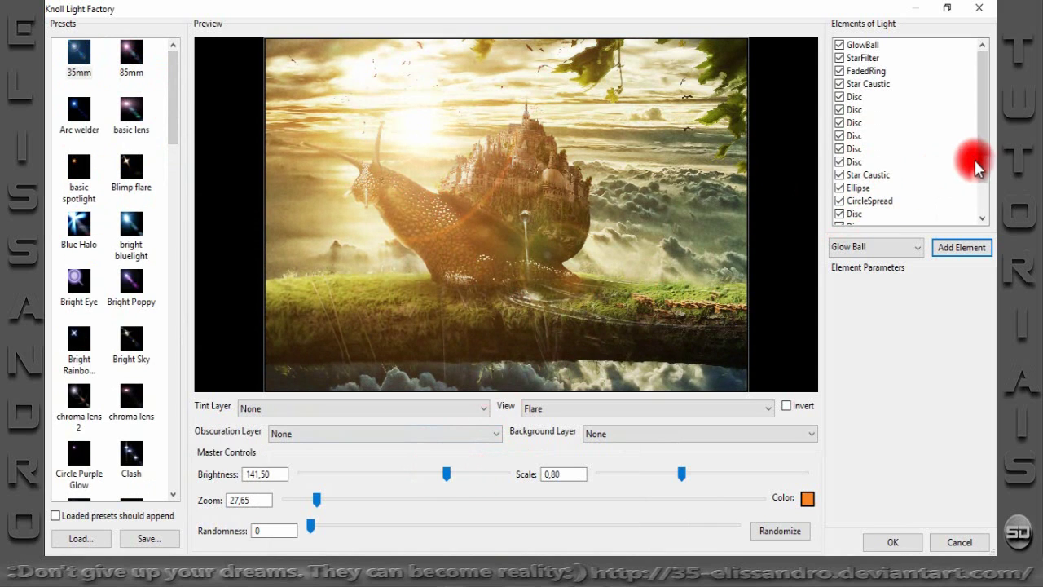
left_click_drag(976, 162, 961, 213)
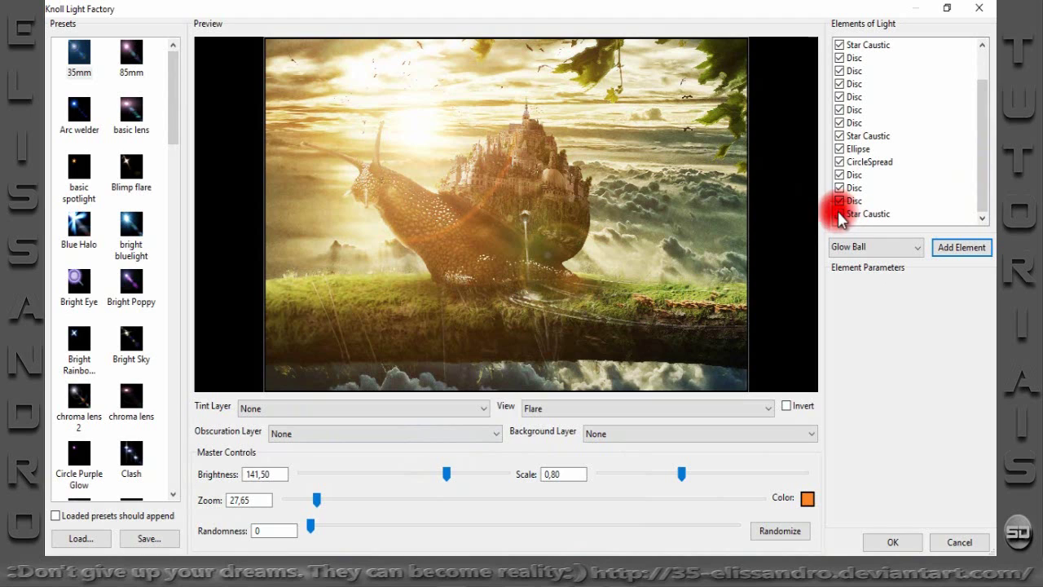
Disable every flare element except GlowBall and StarFilter, set brightness to about 143, and apply the flare.
left_click(840, 148)
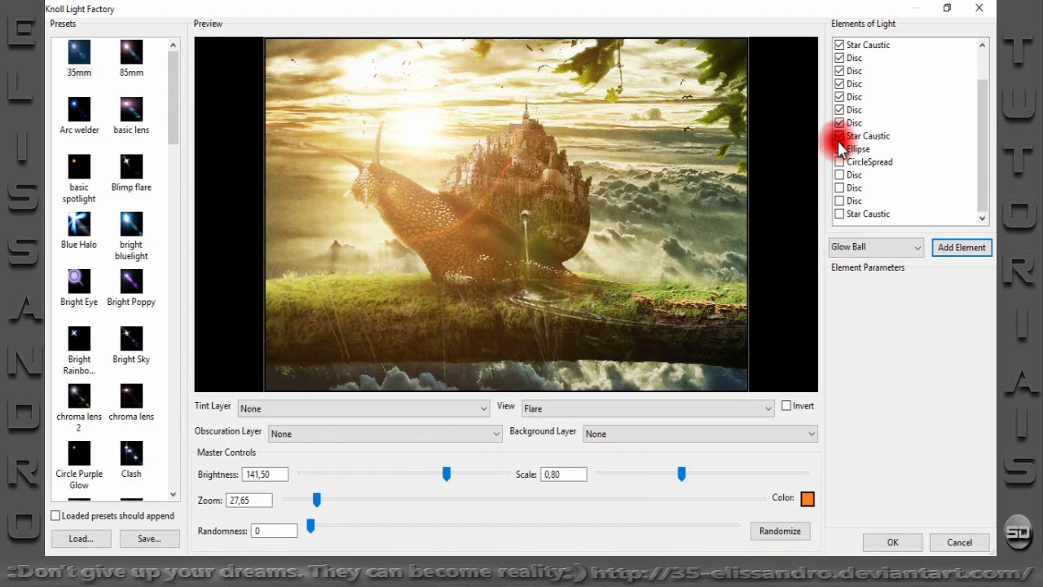
left_click(840, 123)
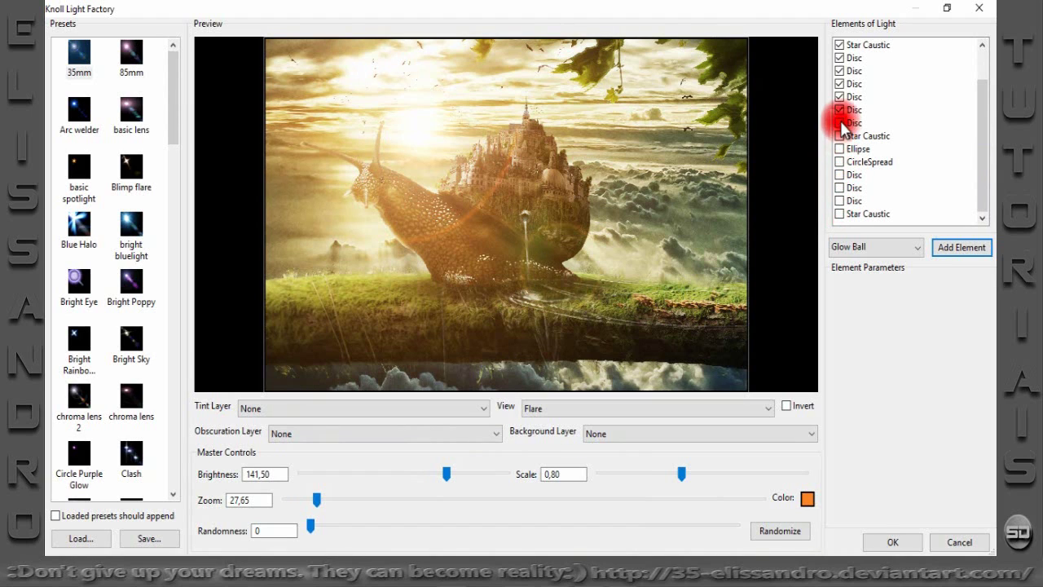
left_click(840, 110)
left_click(840, 96)
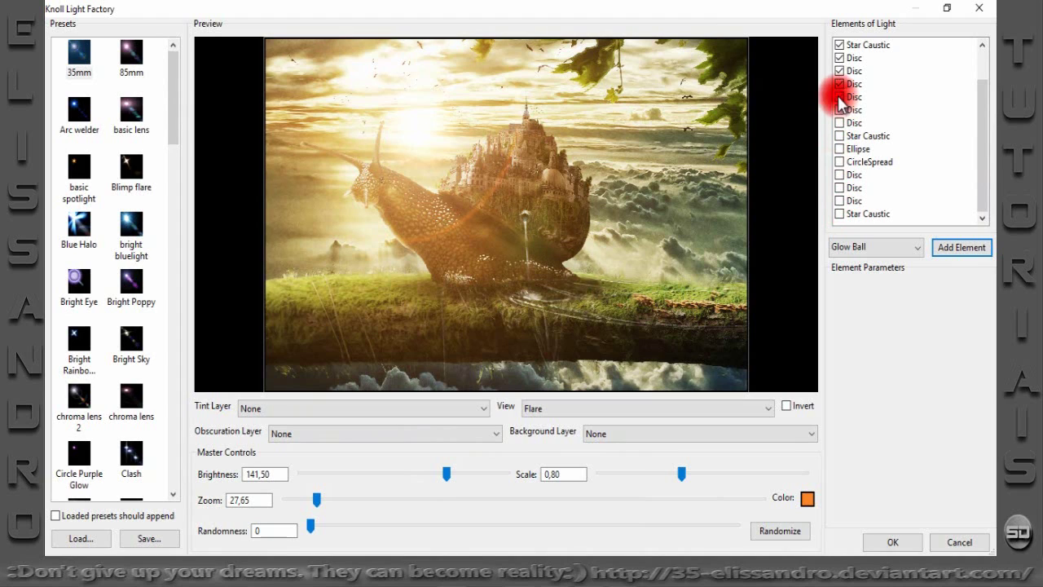
left_click(840, 84)
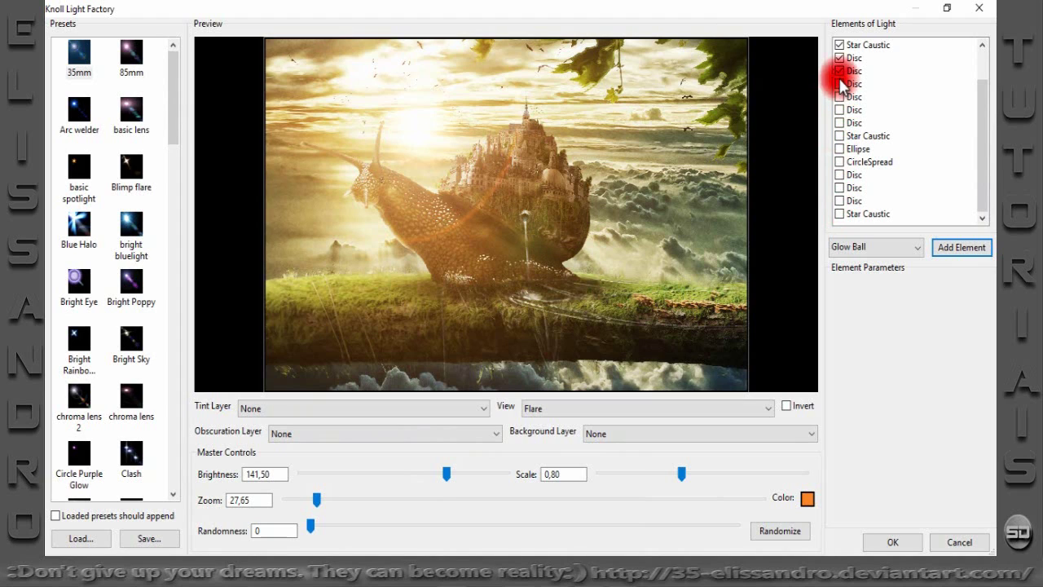
left_click(840, 71)
left_click(840, 58)
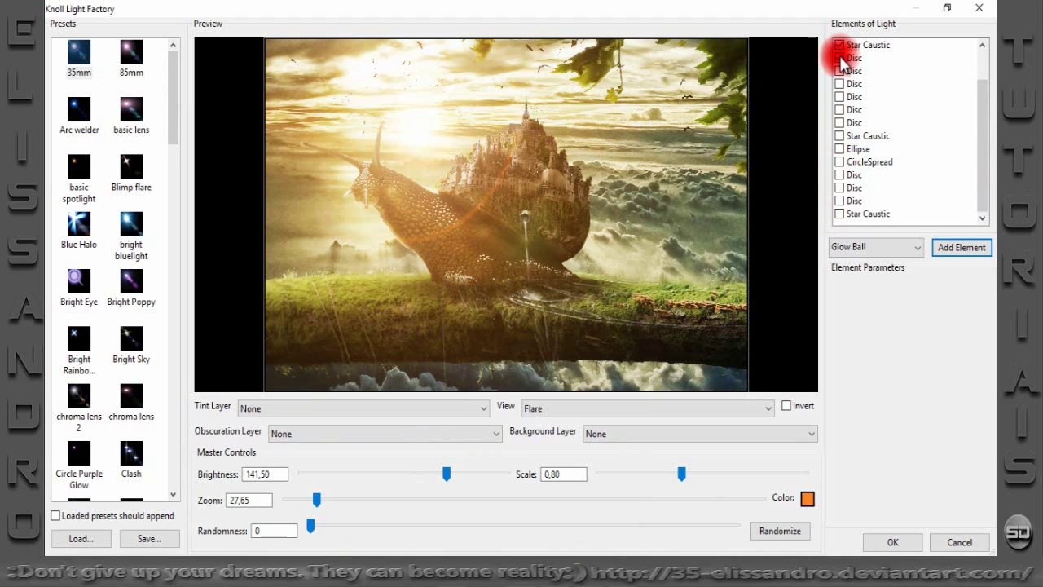
left_click(839, 44)
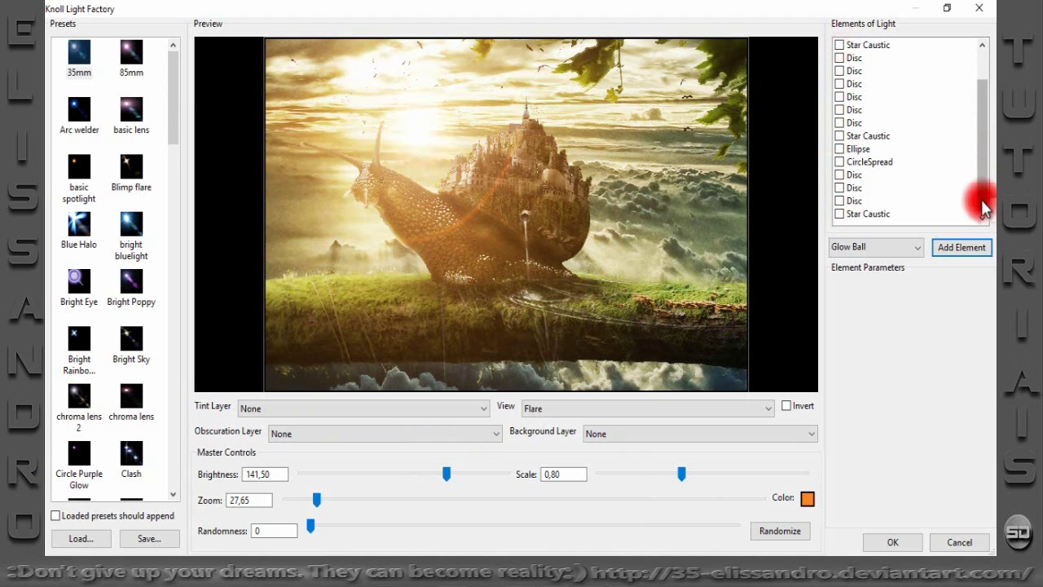
scroll(982, 199, "up", 1)
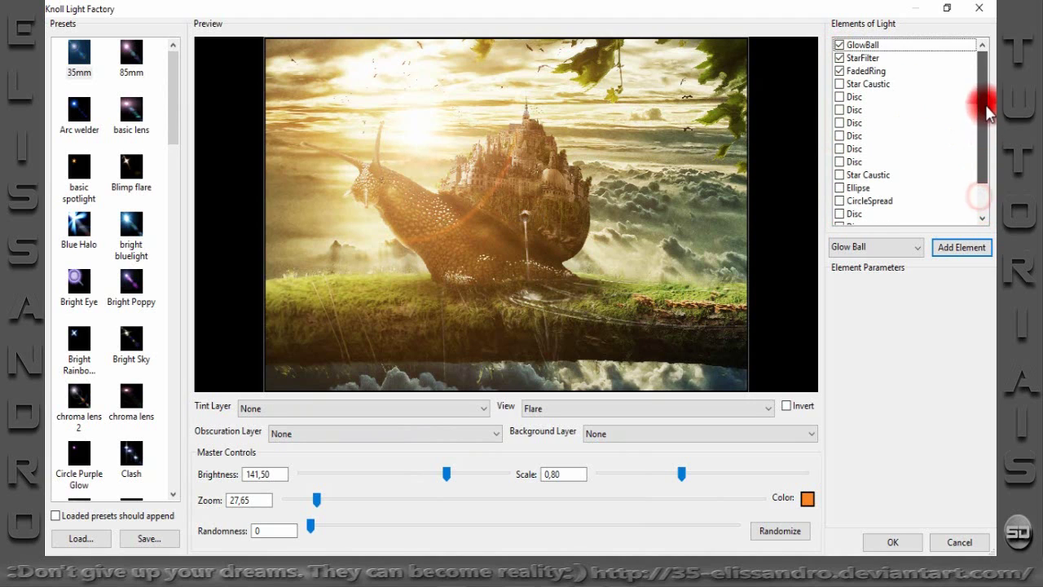
left_click(840, 71)
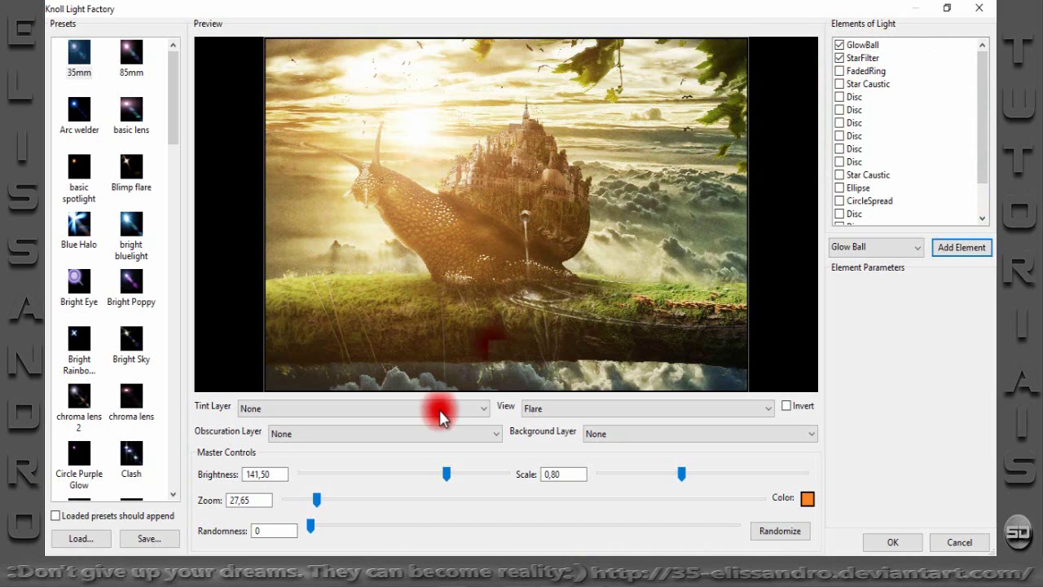
left_click_drag(442, 473, 447, 477)
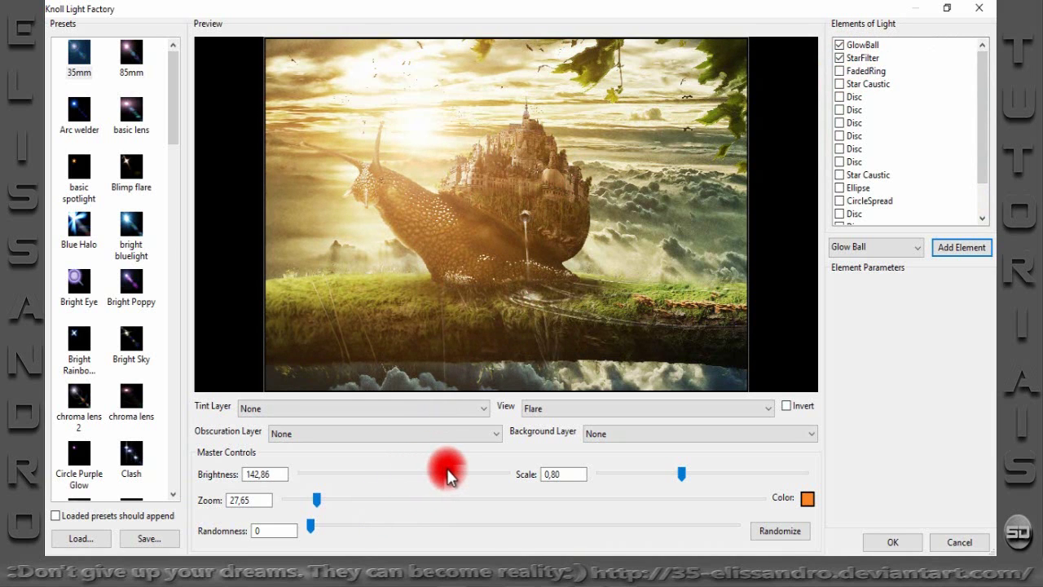
left_click(887, 542)
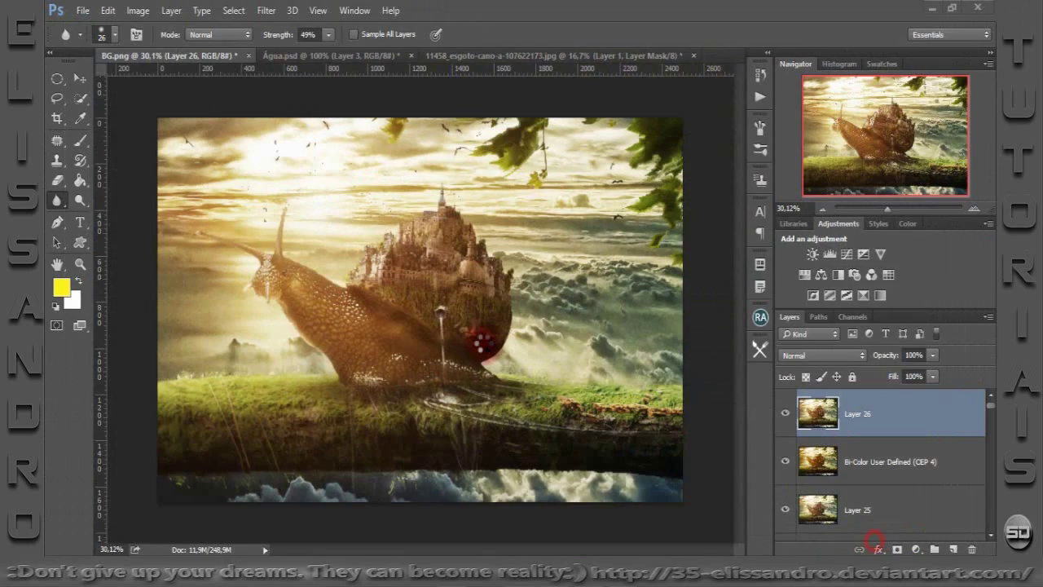
Add a layer mask to the flare Layer 26 and paint the flare out over the snail's lower body.
left_click(783, 417)
left_click(783, 417)
left_click(783, 417)
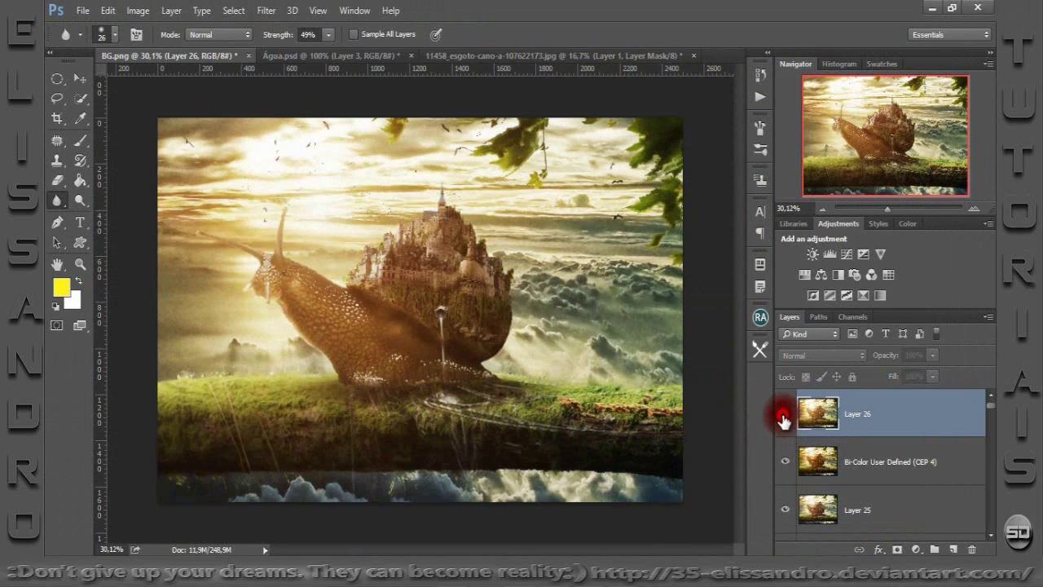
left_click(783, 417)
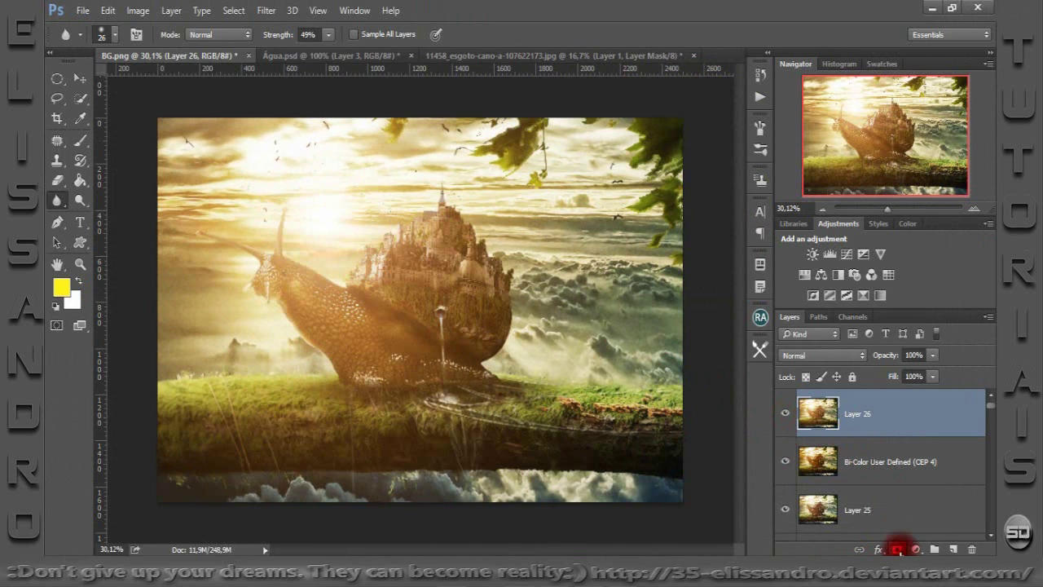
left_click(898, 548)
left_click(73, 143)
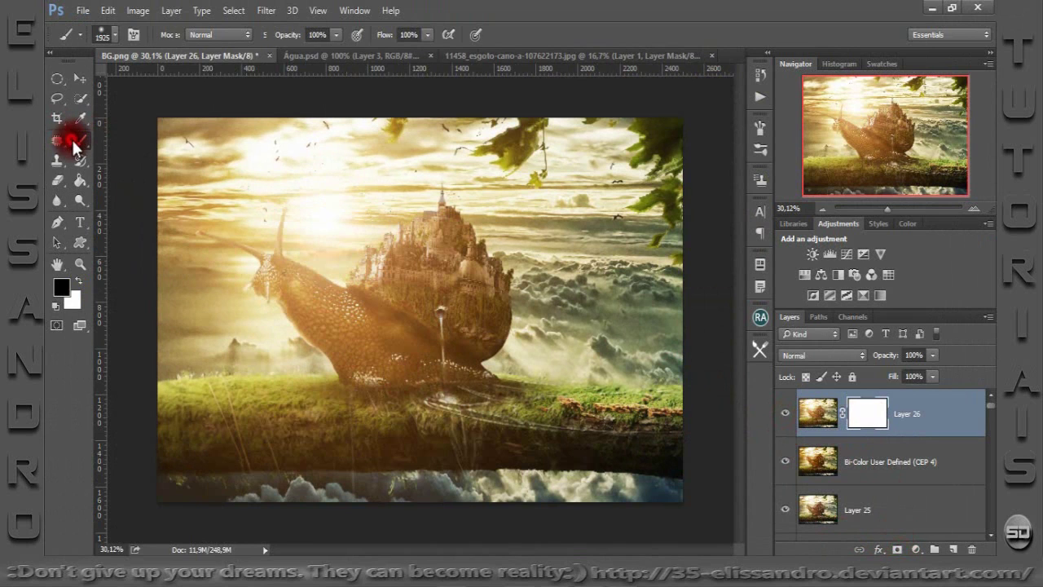
mouse_move(330, 233)
left_mouse_down()
mouse_move(300, 413)
mouse_move(193, 477)
mouse_move(515, 480)
mouse_move(413, 423)
mouse_move(431, 367)
mouse_move(456, 369)
left_mouse_up()
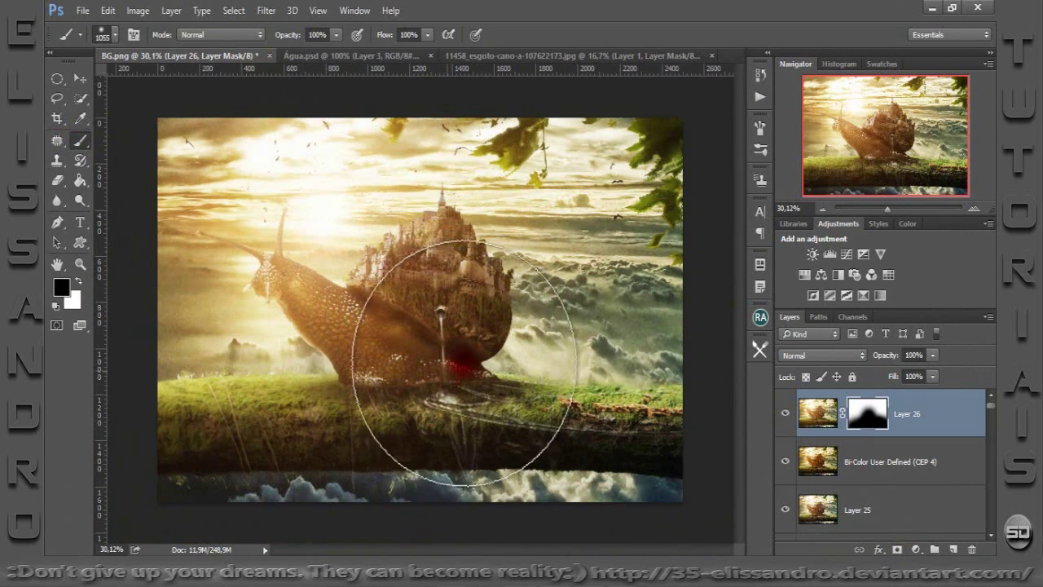
Lower the flare layer's opacity to 58% and stamp all visible layers into a new Layer 27.
left_click(784, 413)
left_click(785, 413)
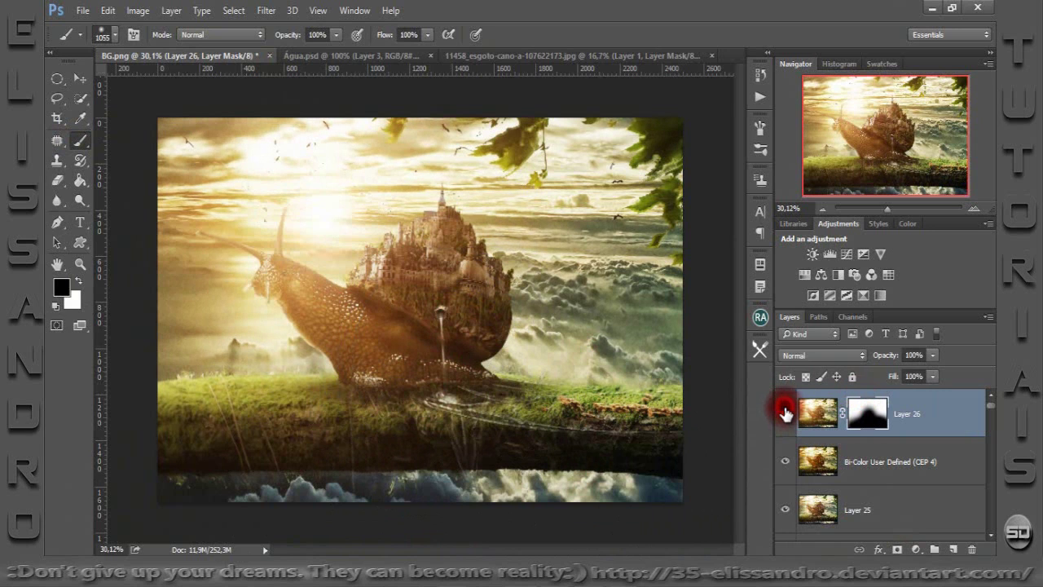
left_click(785, 413)
left_click(785, 413)
left_click_drag(884, 361, 854, 359)
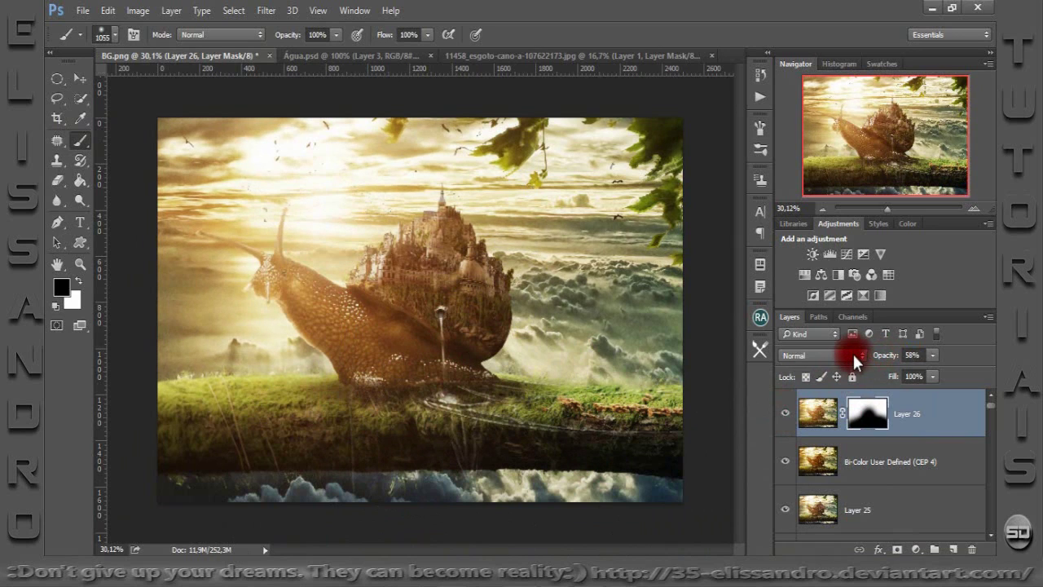
key("ctrl+shift+alt+e")
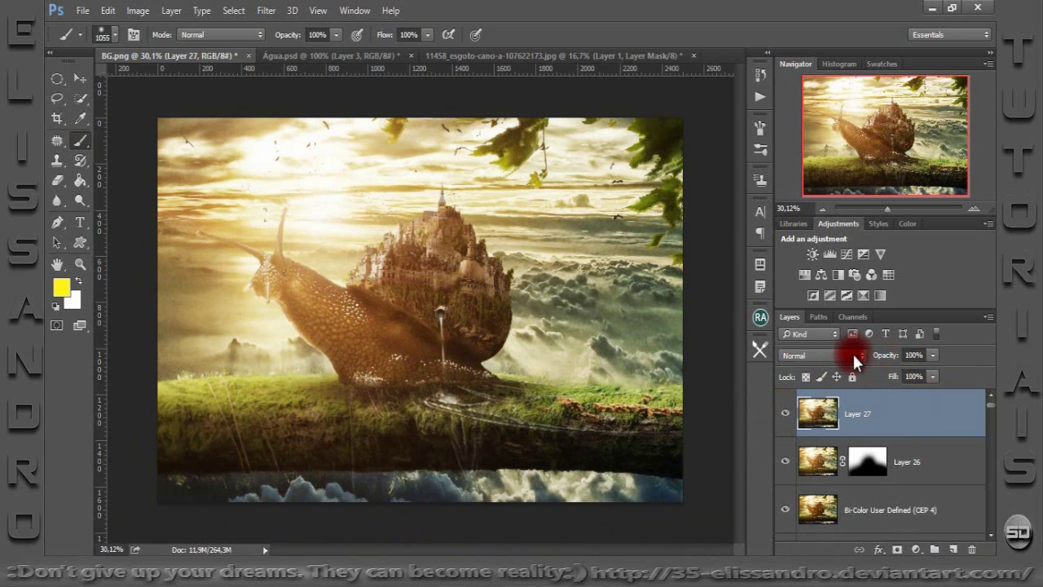
left_click(266, 12)
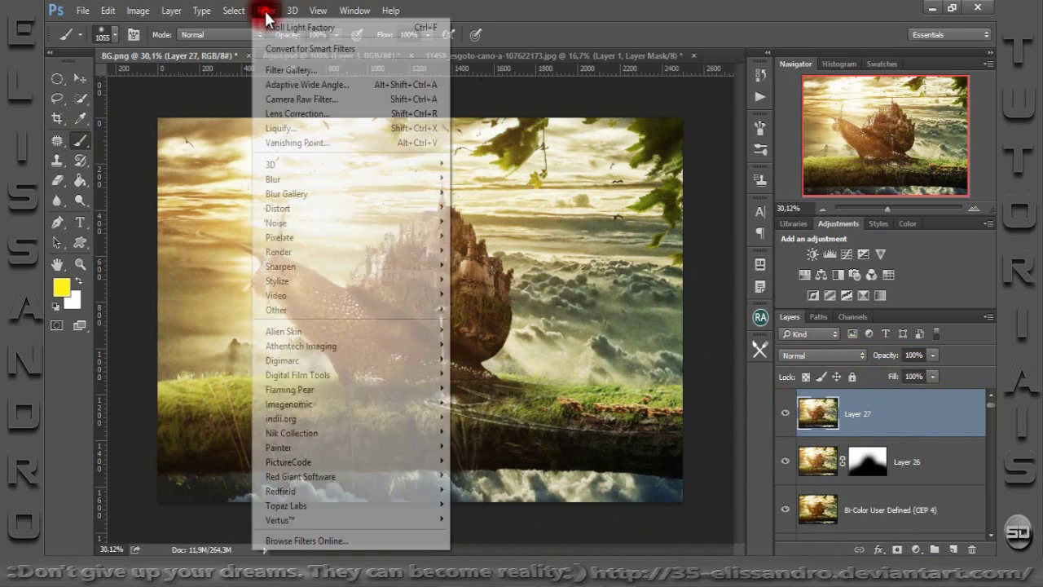
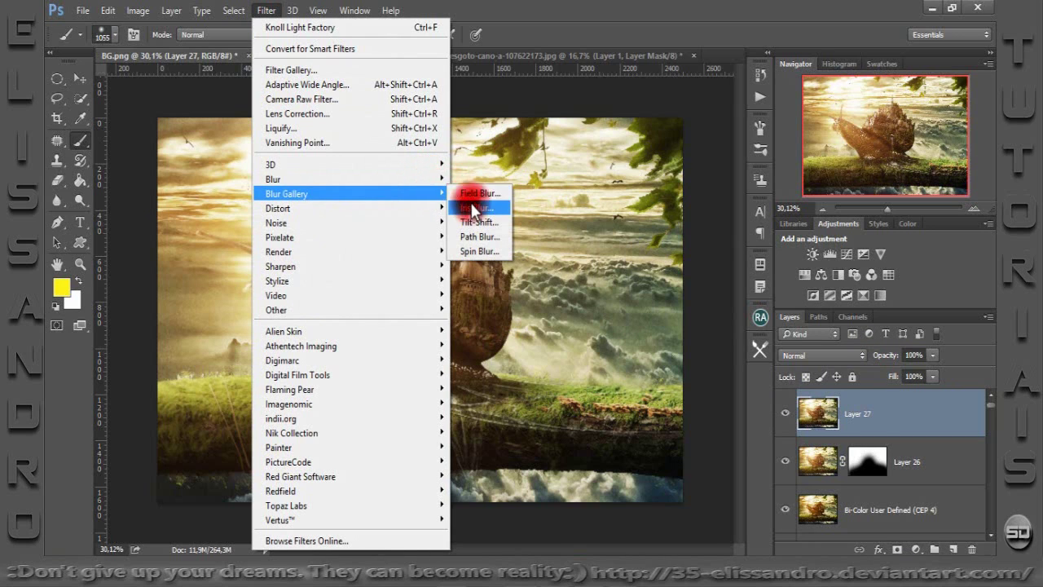
Apply a 7 px Iris Blur with the focus ellipse rotated and stretched around the snail and castle.
left_click(476, 207)
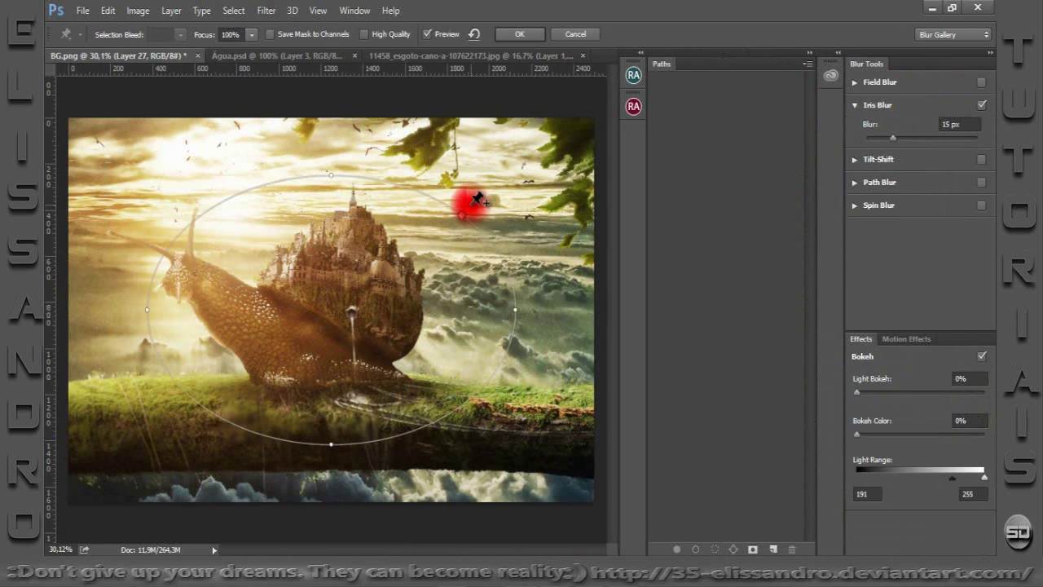
mouse_move(568, 349)
left_mouse_down()
mouse_move(507, 439)
mouse_move(379, 346)
left_mouse_up()
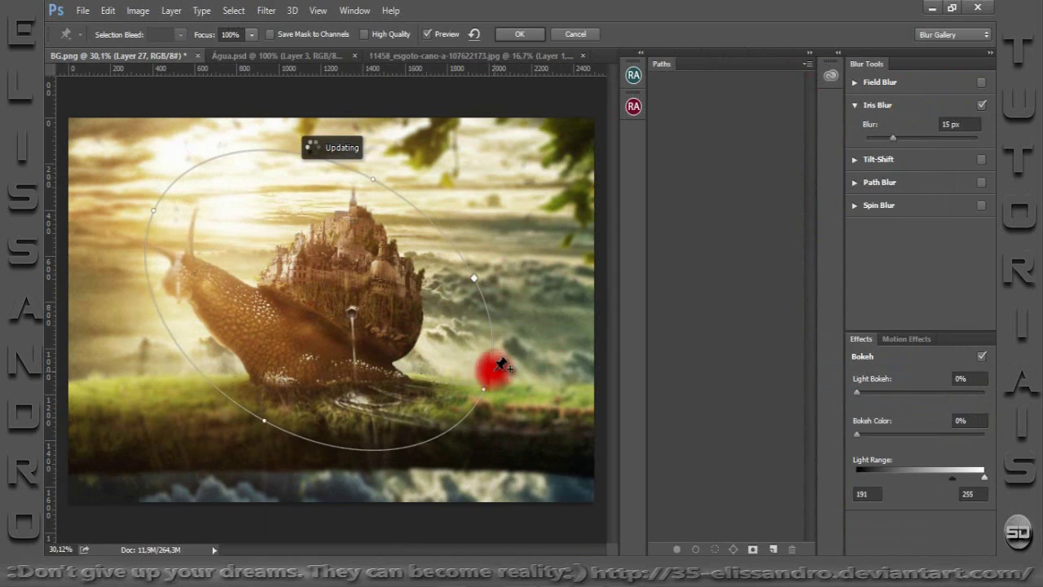
left_click_drag(486, 393, 581, 427)
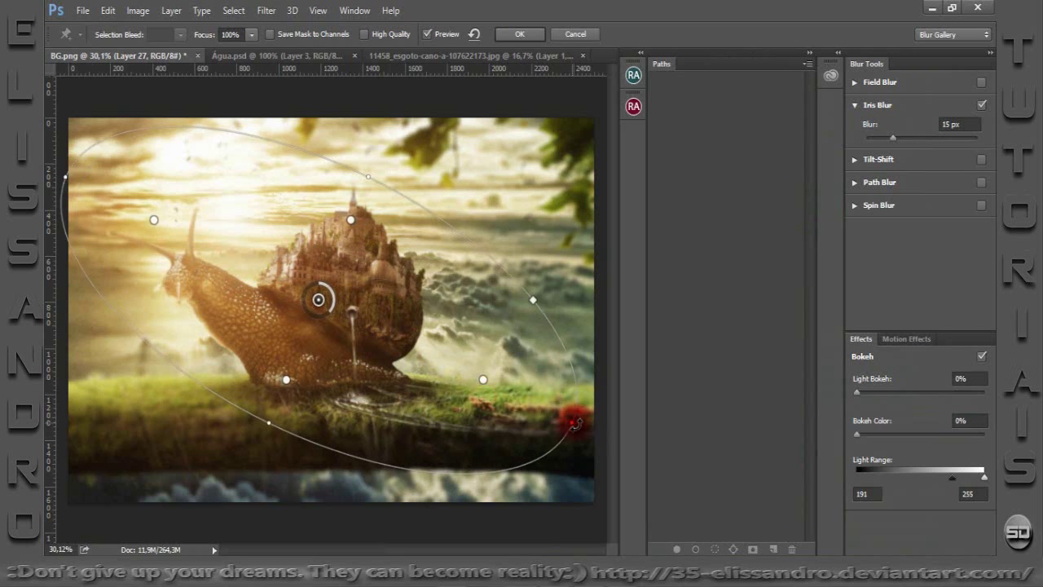
left_click_drag(435, 366, 465, 358)
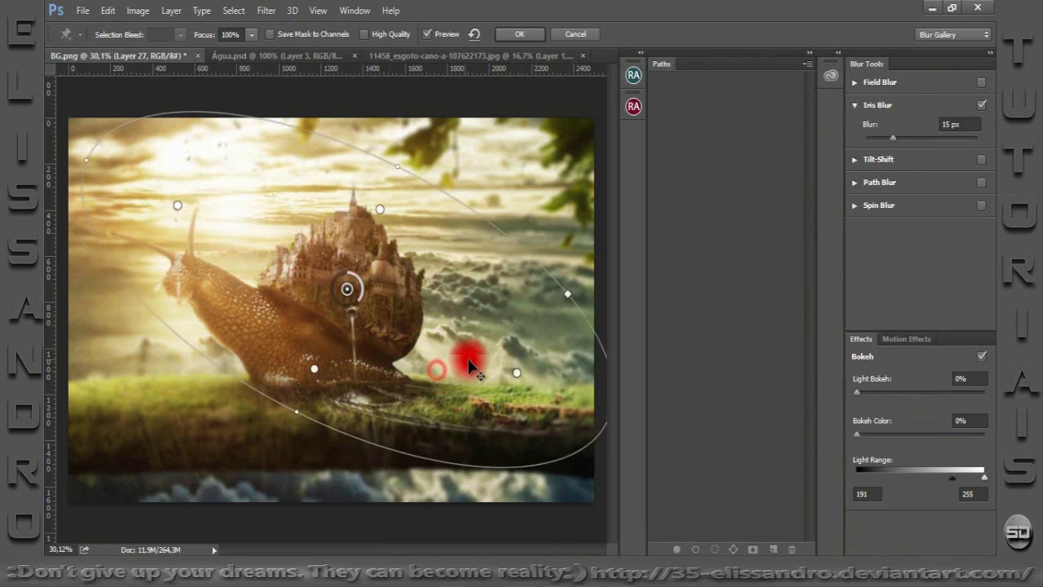
mouse_move(423, 208)
left_mouse_down()
mouse_move(422, 143)
mouse_move(442, 116)
left_mouse_up()
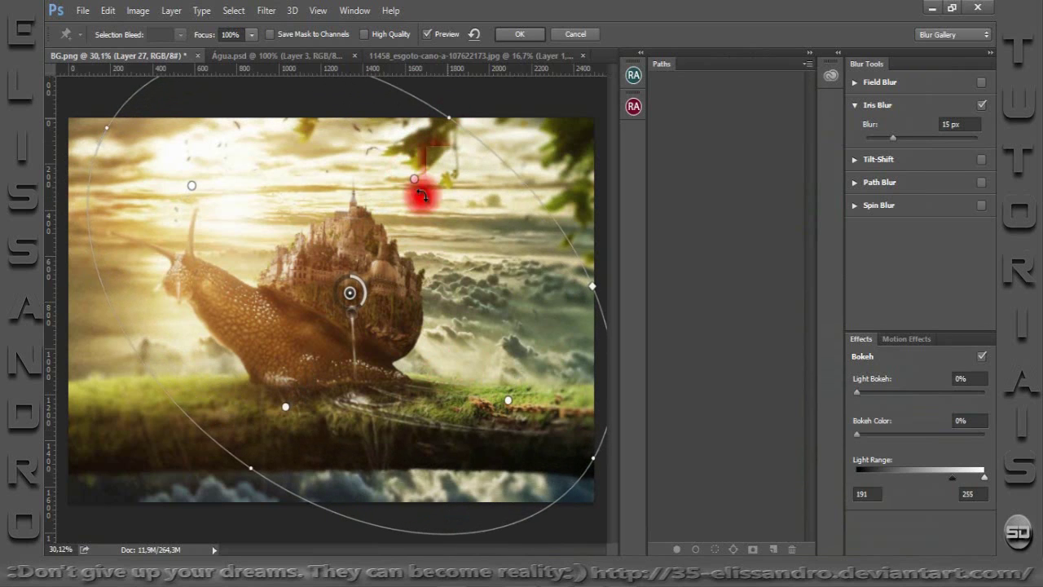
left_click_drag(410, 266, 407, 265)
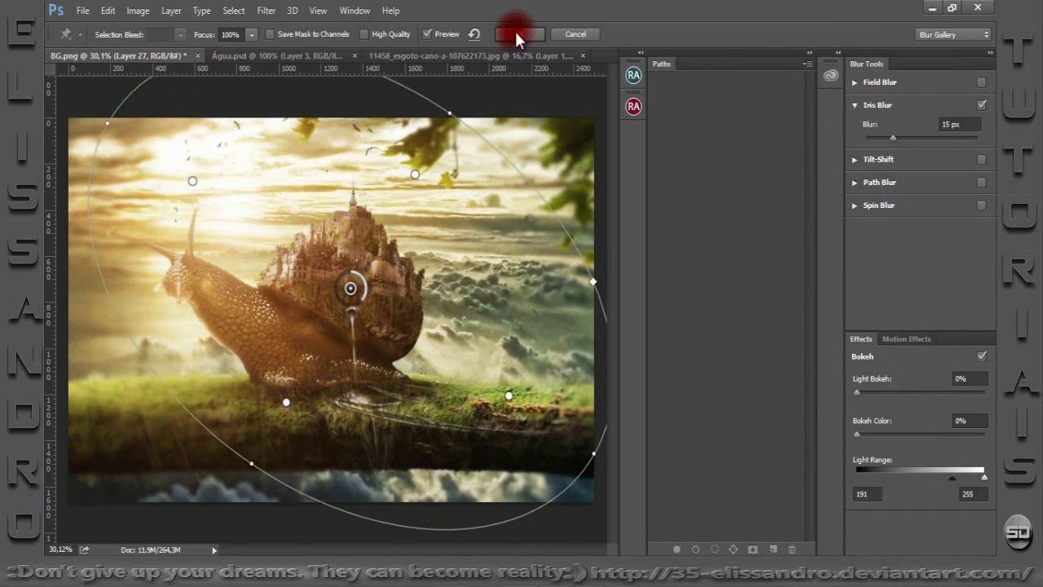
mouse_move(526, 35)
left_mouse_down()
mouse_move(371, 291)
mouse_move(365, 283)
left_mouse_up()
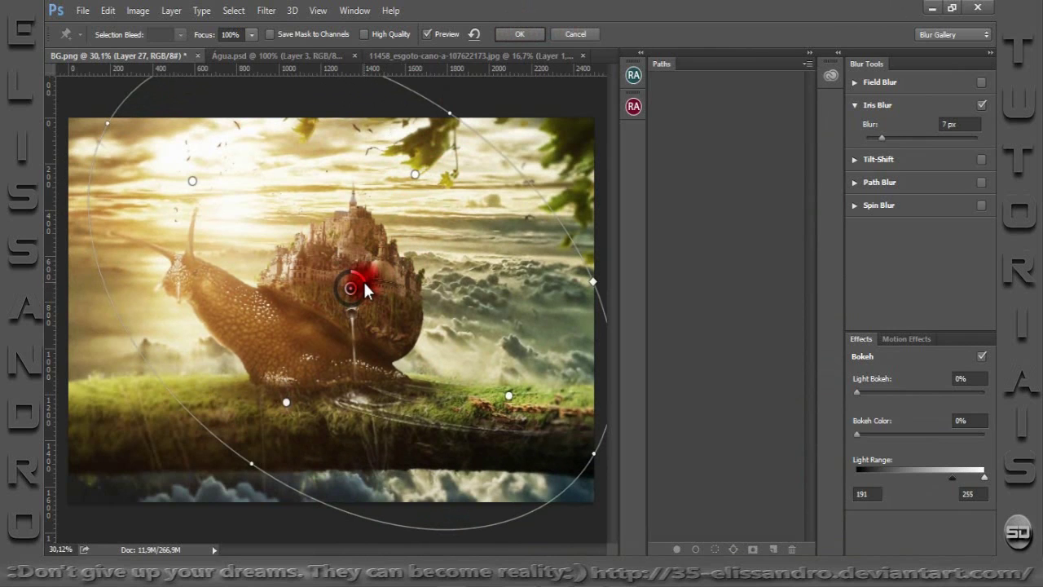
left_click(508, 33)
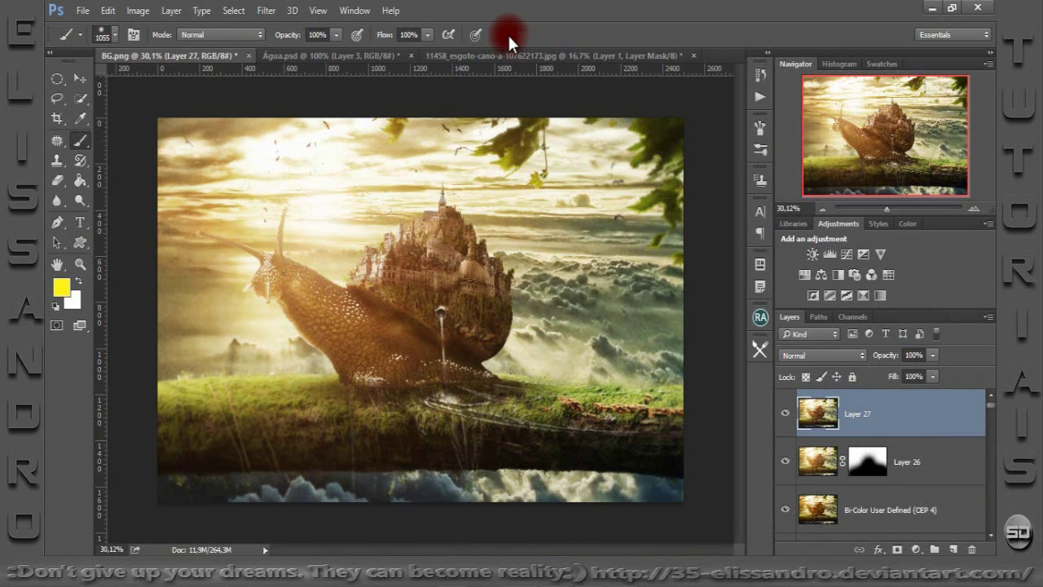
Add a new empty layer above Layer 27 and set the foreground colour to black.
left_click_drag(883, 207, 894, 205)
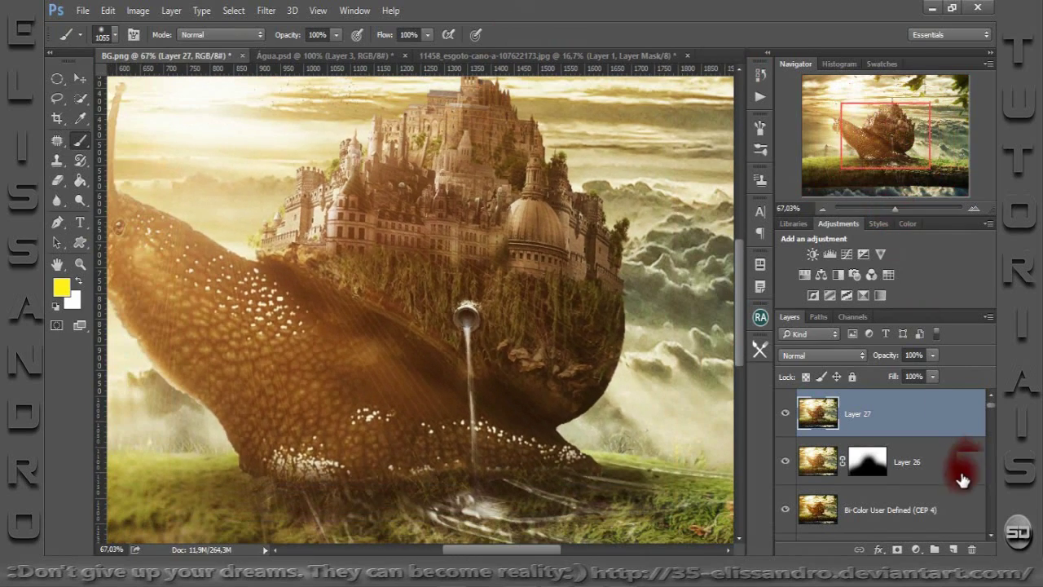
left_click(954, 548)
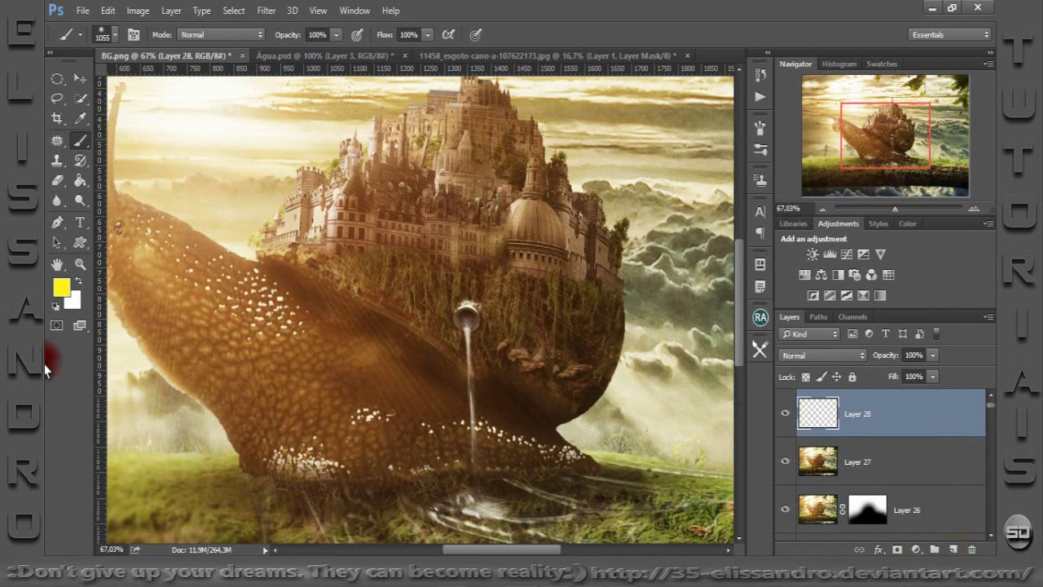
left_click(60, 285)
left_click_drag(538, 249, 400, 302)
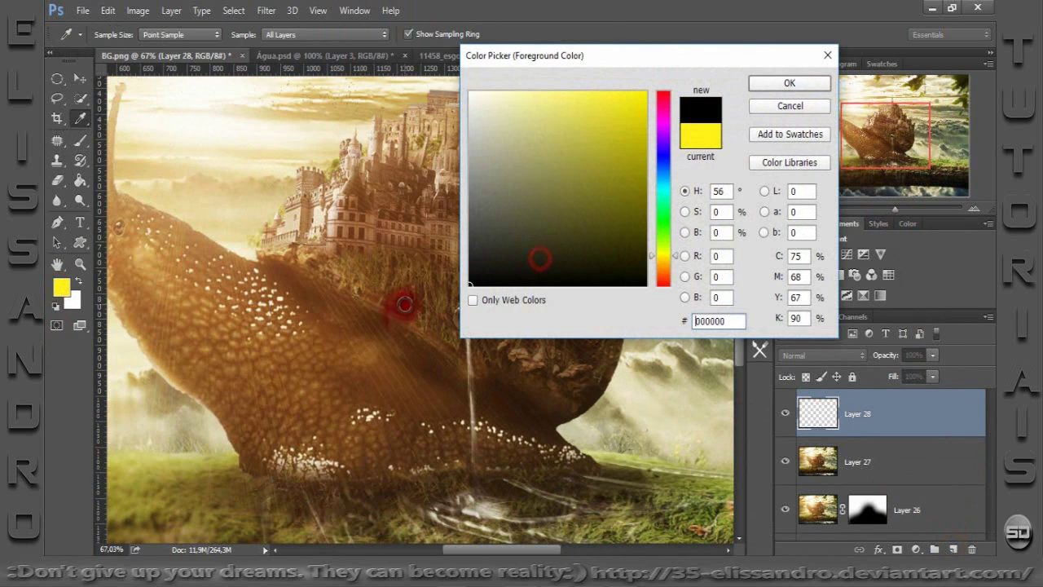
left_click(774, 84)
Paint a soft black shadow under the snail's belly with a large soft brush.
key("b")
mouse_move(477, 430)
left_mouse_down()
mouse_move(363, 409)
mouse_move(386, 425)
left_mouse_up()
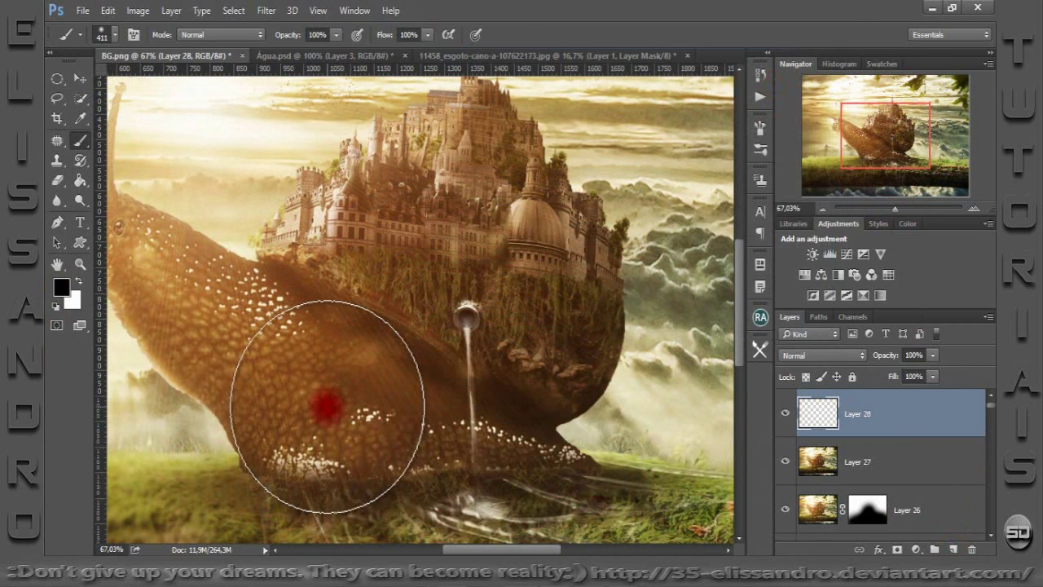
mouse_move(273, 488)
left_mouse_down()
mouse_move(338, 475)
mouse_move(574, 485)
left_mouse_up()
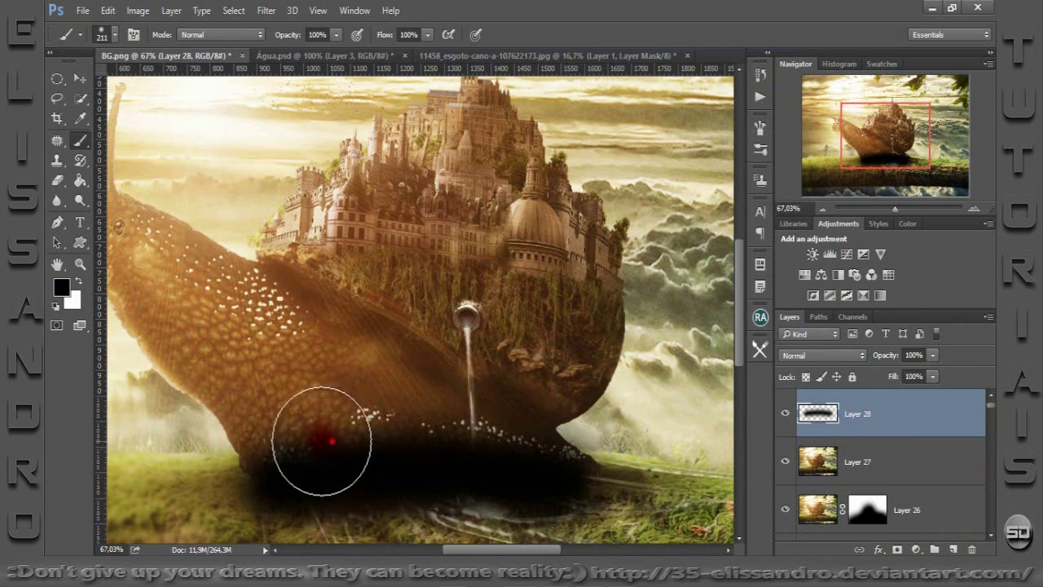
mouse_move(319, 372)
left_mouse_down()
mouse_move(466, 466)
mouse_move(440, 442)
left_mouse_up()
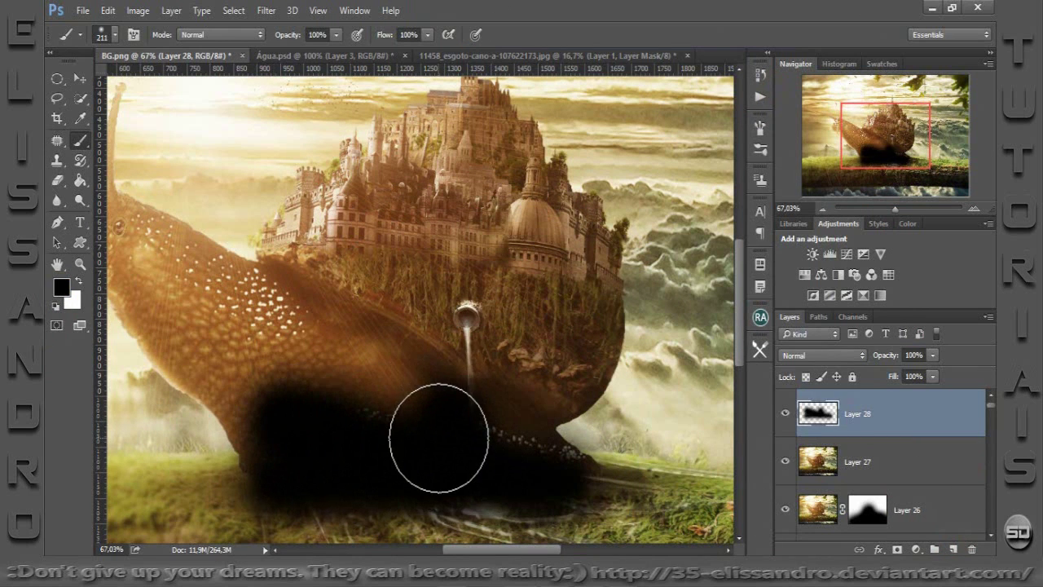
left_click_drag(508, 465, 503, 463)
left_click(884, 356)
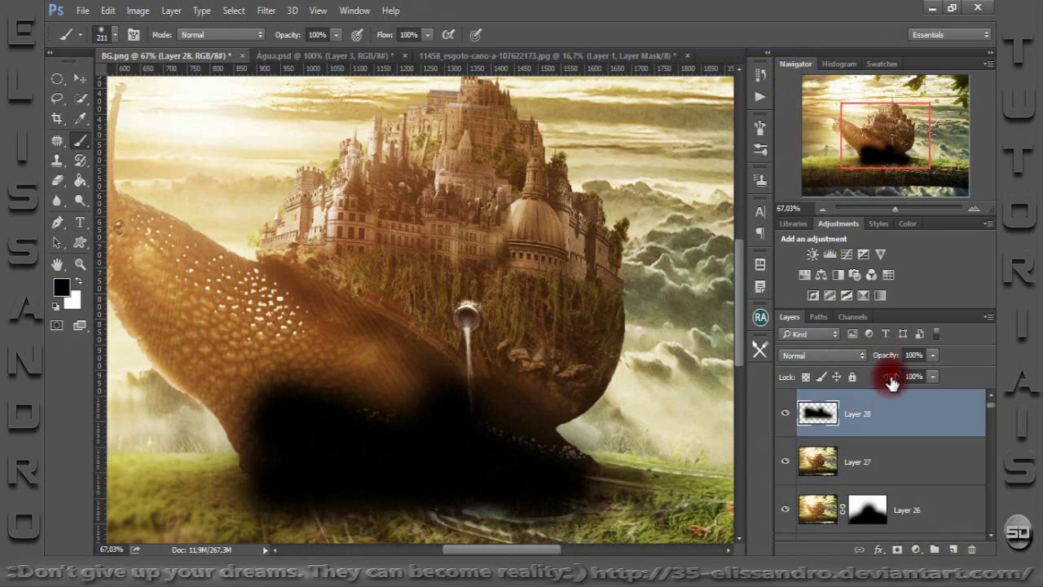
Set Layer 28 to 78% fill and 25% opacity, comparing it with the layer hidden.
left_click_drag(892, 383, 862, 377)
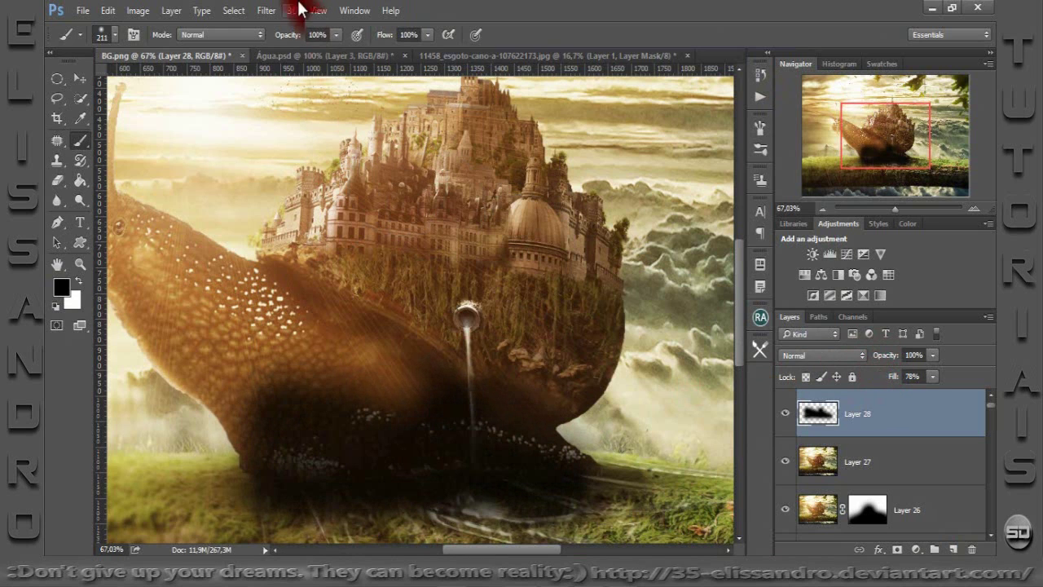
left_click(265, 10)
left_click(265, 11)
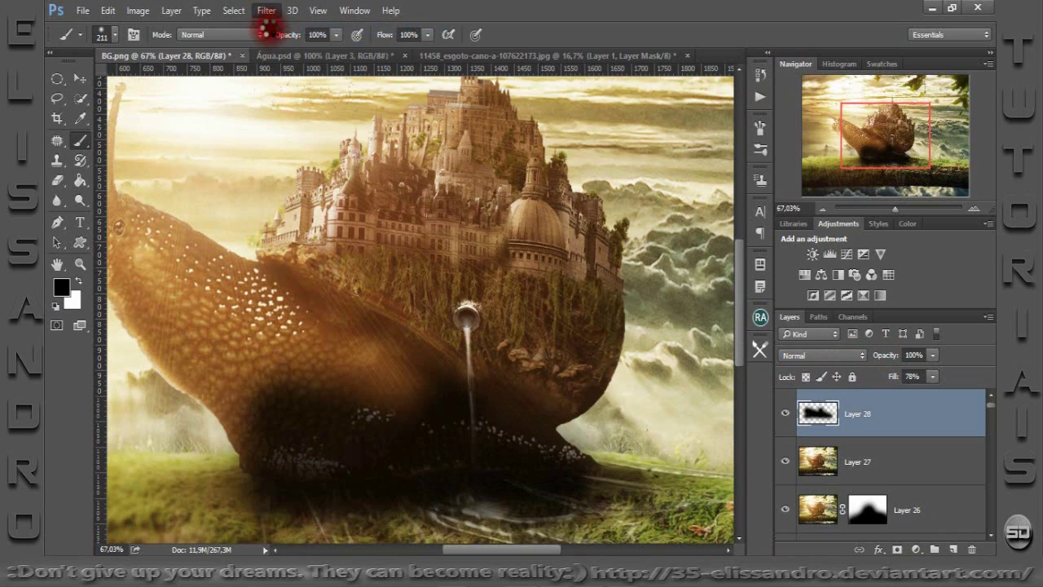
left_click(900, 399)
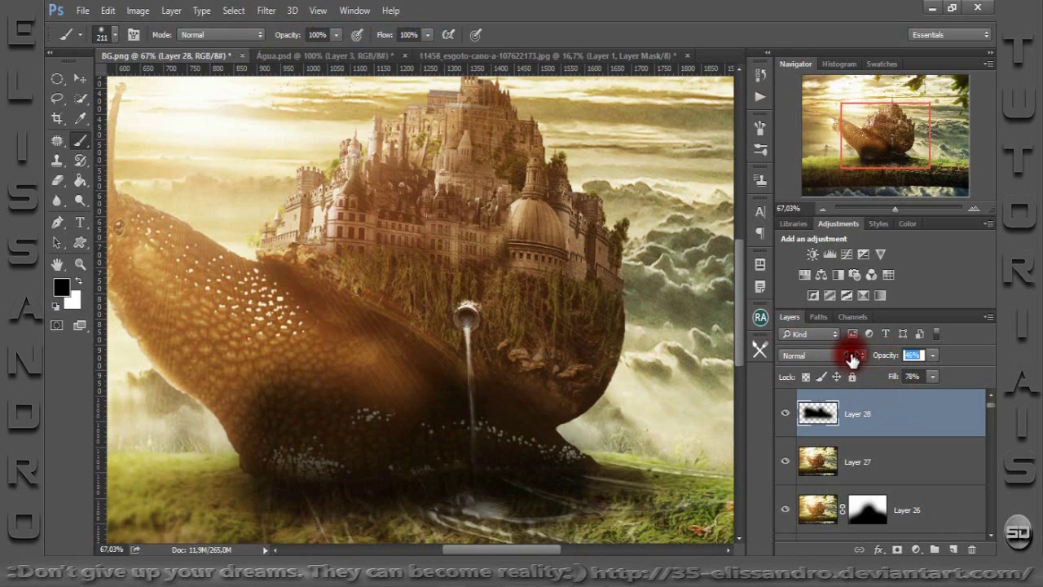
left_click_drag(889, 361, 837, 358)
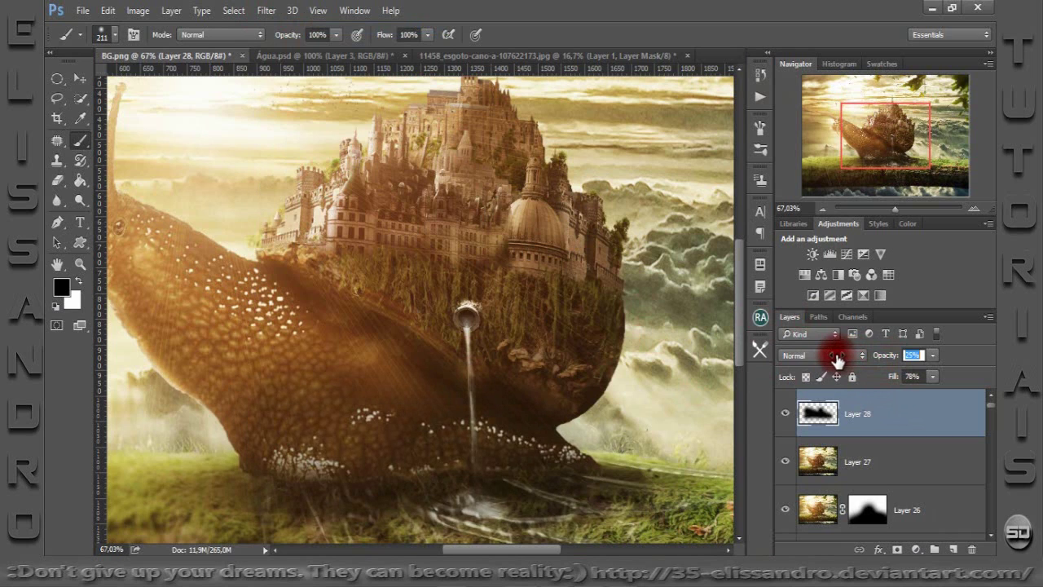
left_click(781, 413)
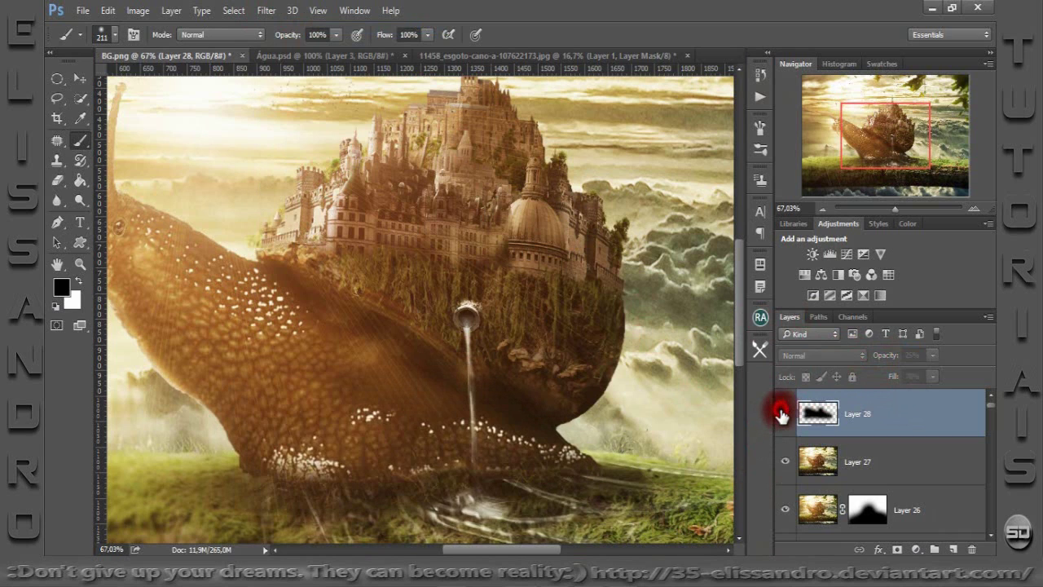
left_click(781, 414)
left_click_drag(885, 202, 890, 203)
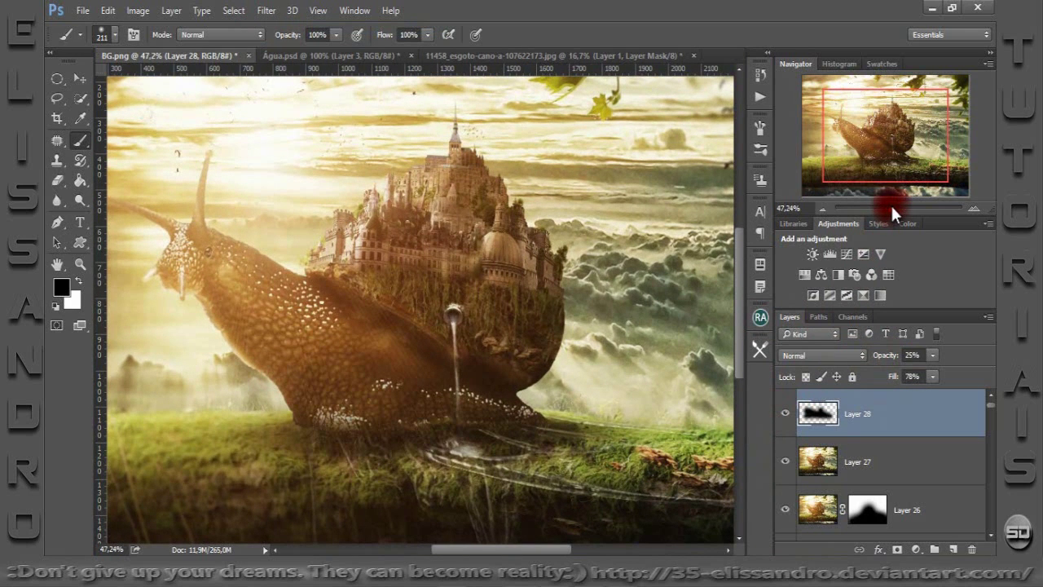
Add a layer mask to Layer 28 and mask out the shadow over the snail's body.
left_click(895, 549)
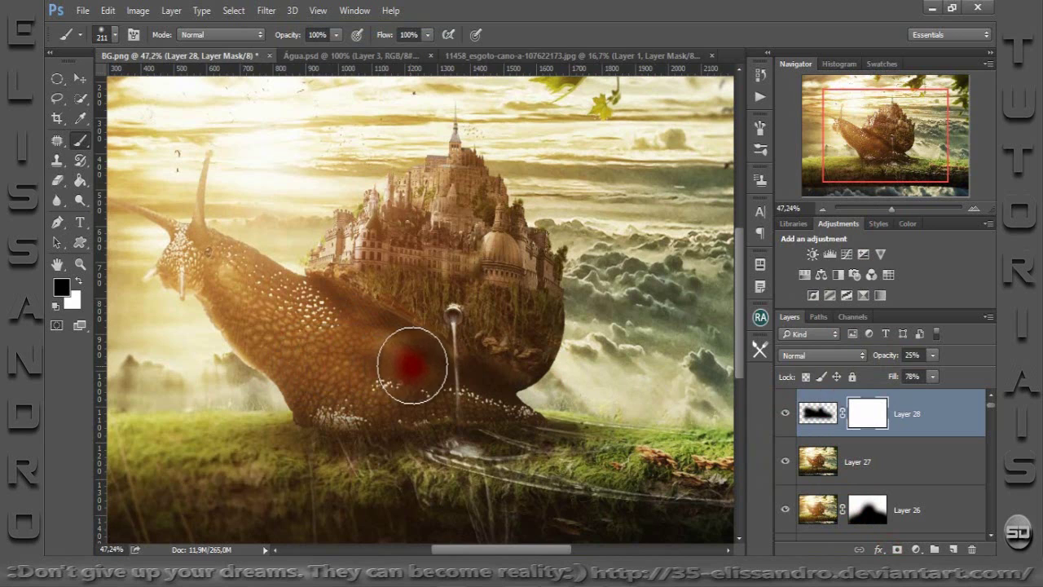
mouse_move(411, 367)
left_mouse_down()
mouse_move(449, 365)
mouse_move(402, 345)
mouse_move(356, 351)
mouse_move(405, 367)
left_mouse_up()
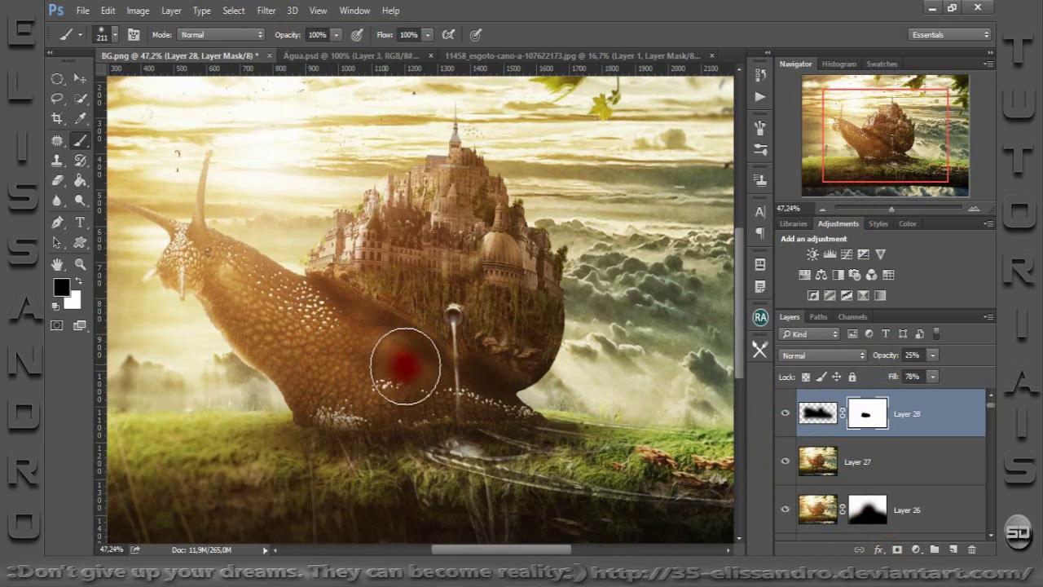
left_click(785, 414)
left_click(785, 413)
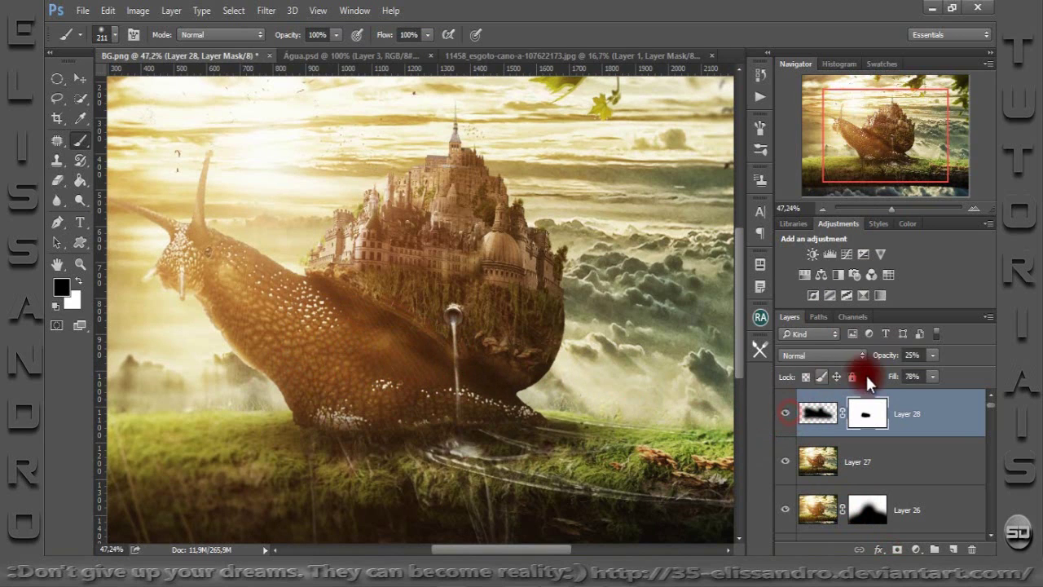
Raise Layer 28's opacity from 25% to 50%.
left_click_drag(882, 360, 903, 358)
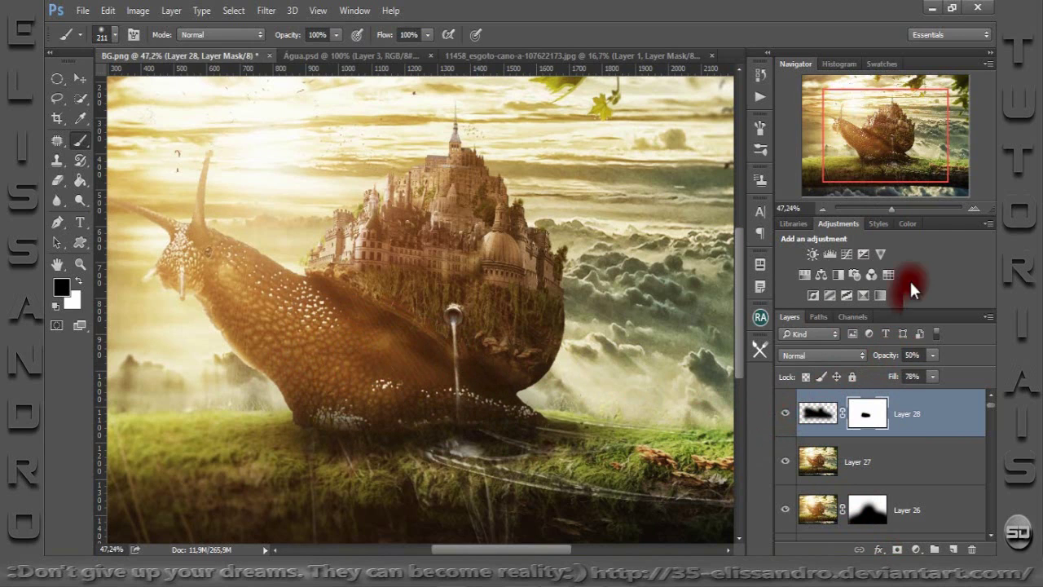
left_click_drag(901, 201, 888, 202)
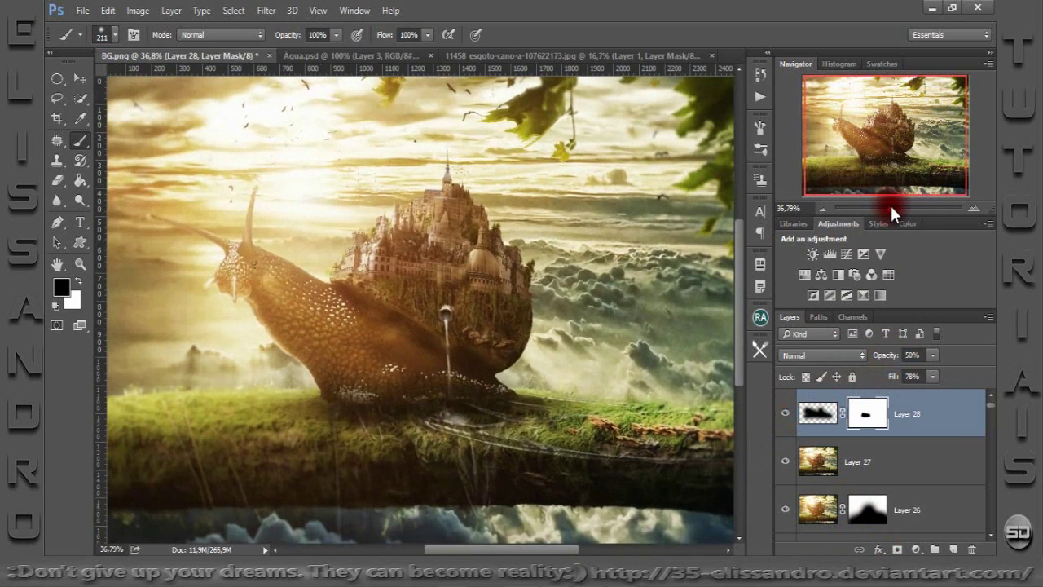
left_click_drag(887, 205, 894, 208)
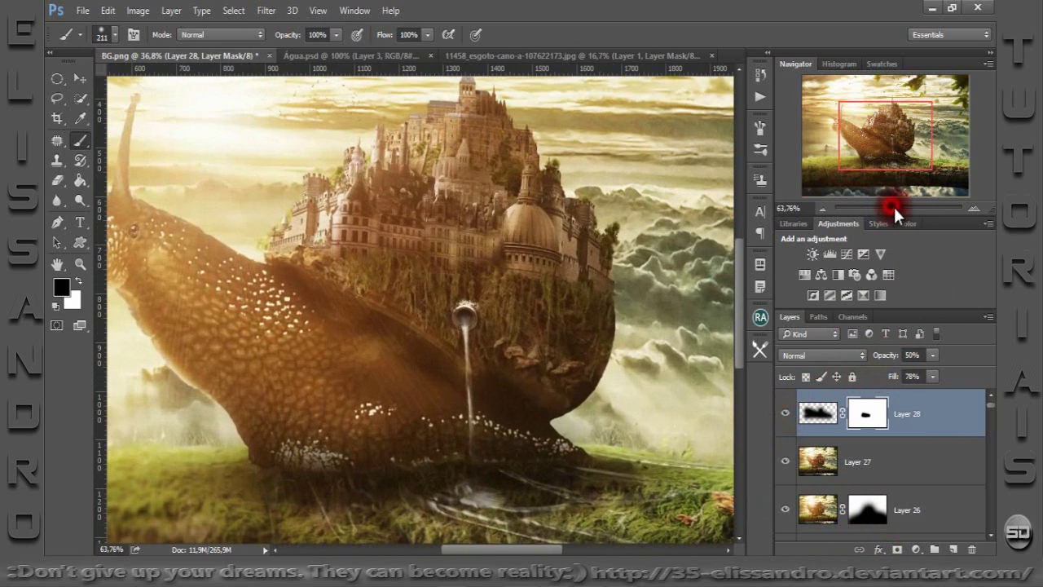
Warp Layer 28's shadow downward so it curves along the grass beneath the snail.
left_click_drag(890, 156, 891, 164)
key("ctrl+t")
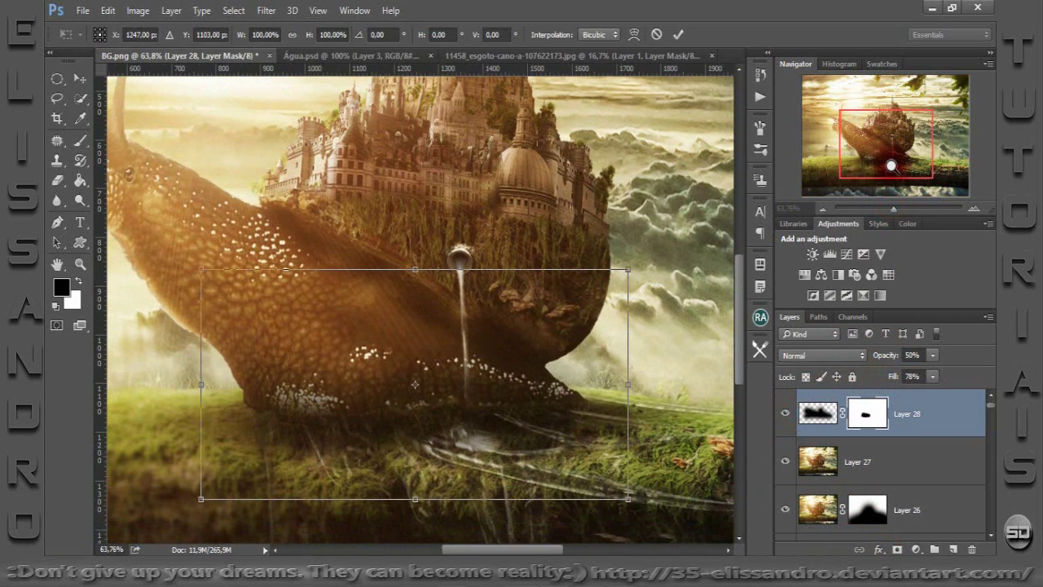
right_click(487, 350)
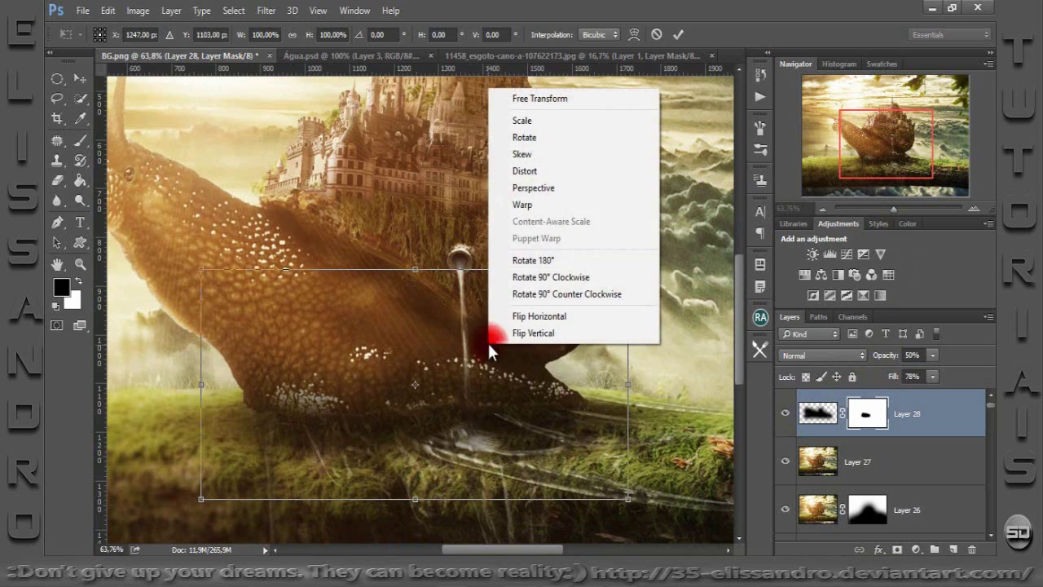
left_click(506, 202)
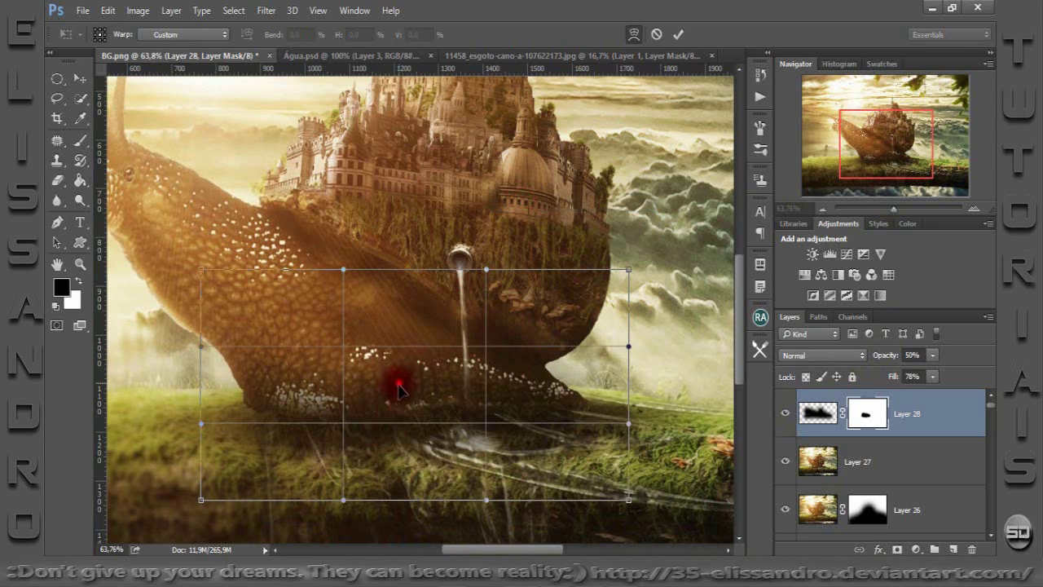
mouse_move(398, 391)
left_mouse_down()
mouse_move(301, 418)
mouse_move(557, 390)
left_mouse_up()
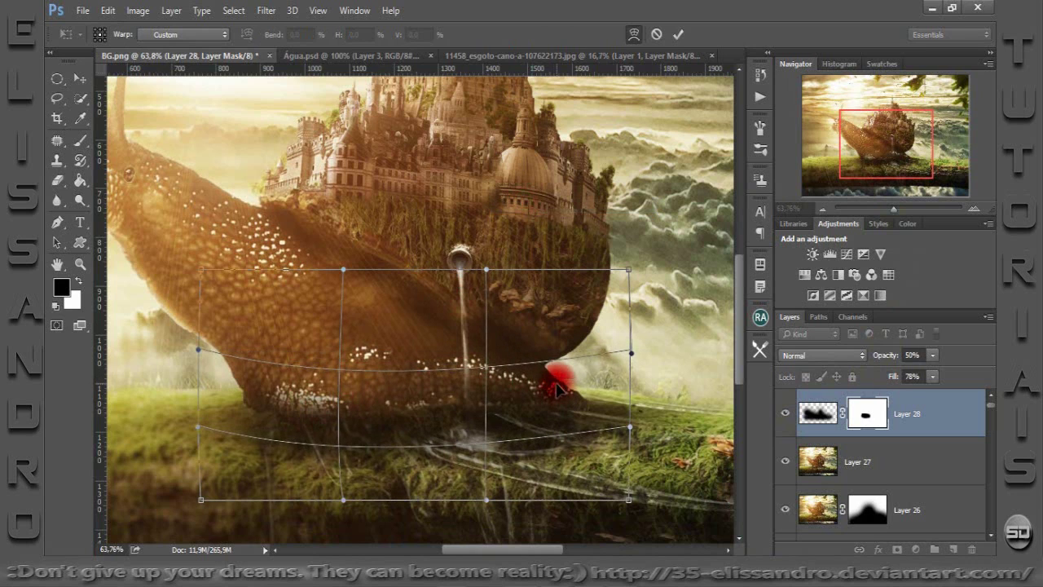
left_click(678, 34)
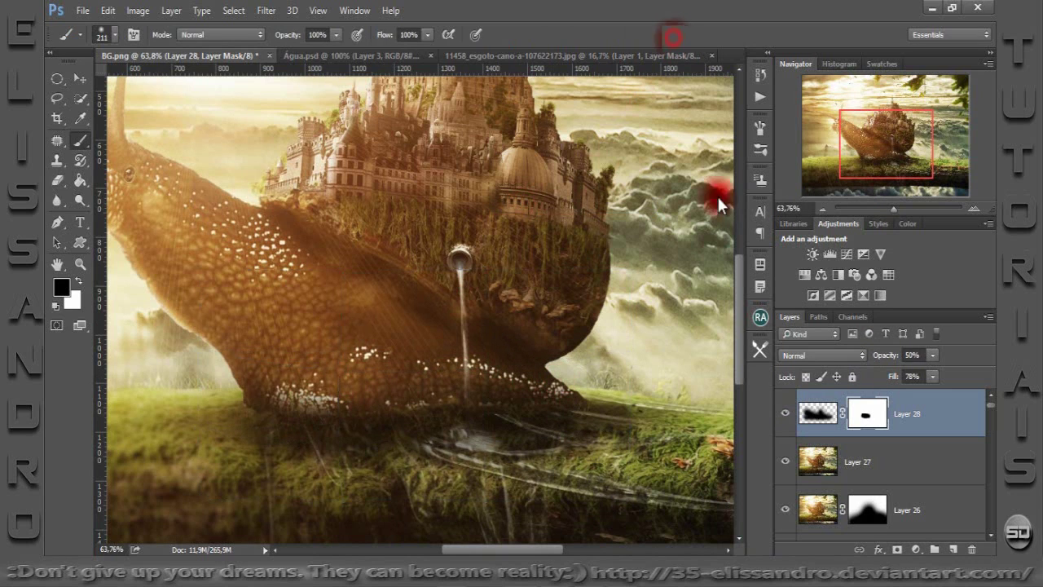
left_click(786, 416)
left_click(786, 415)
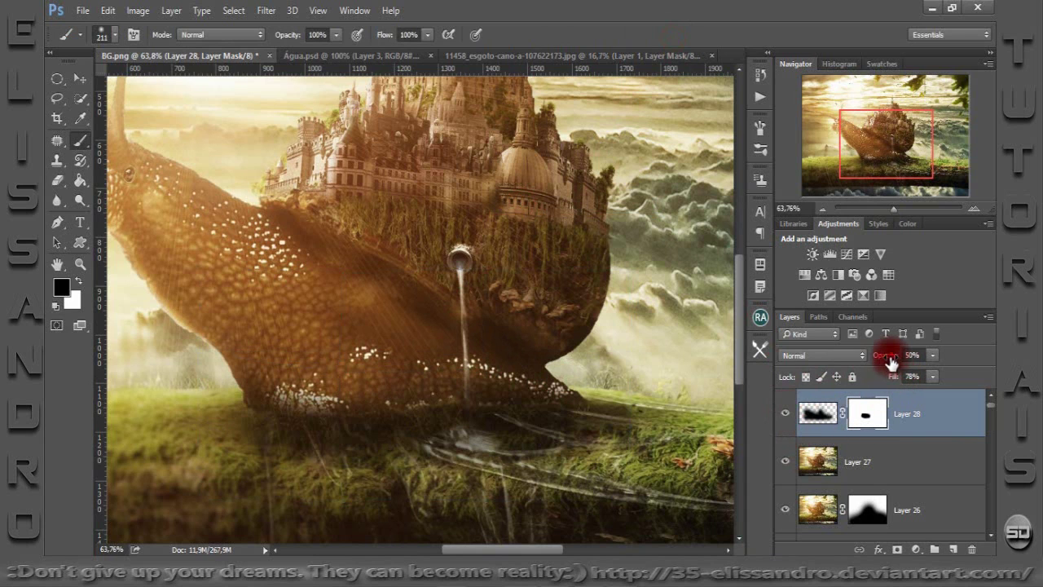
Drop Layer 28's opacity to 38% and zoom out to the whole image.
left_click_drag(890, 362, 886, 347)
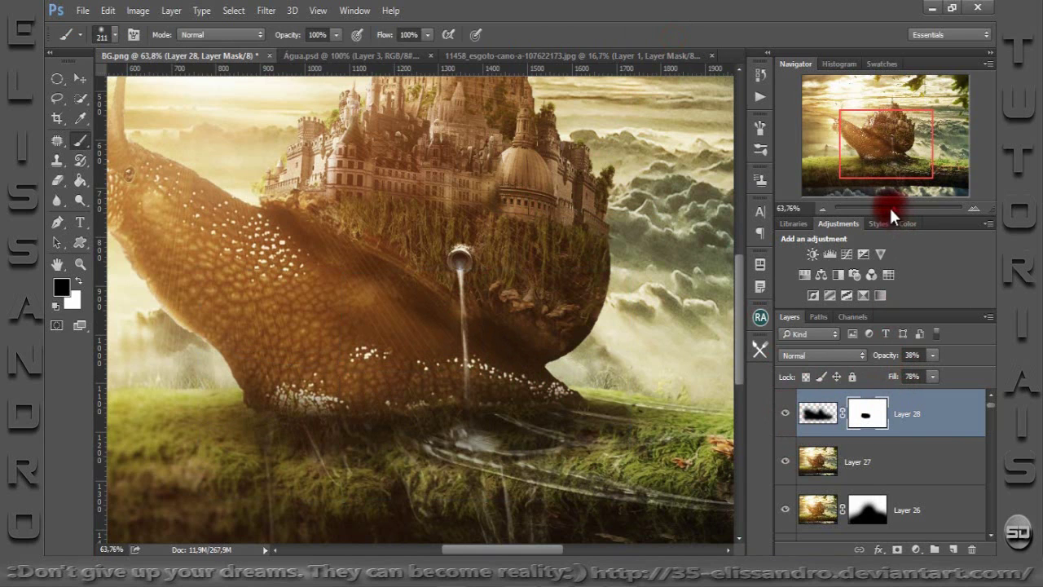
left_click_drag(890, 208, 884, 208)
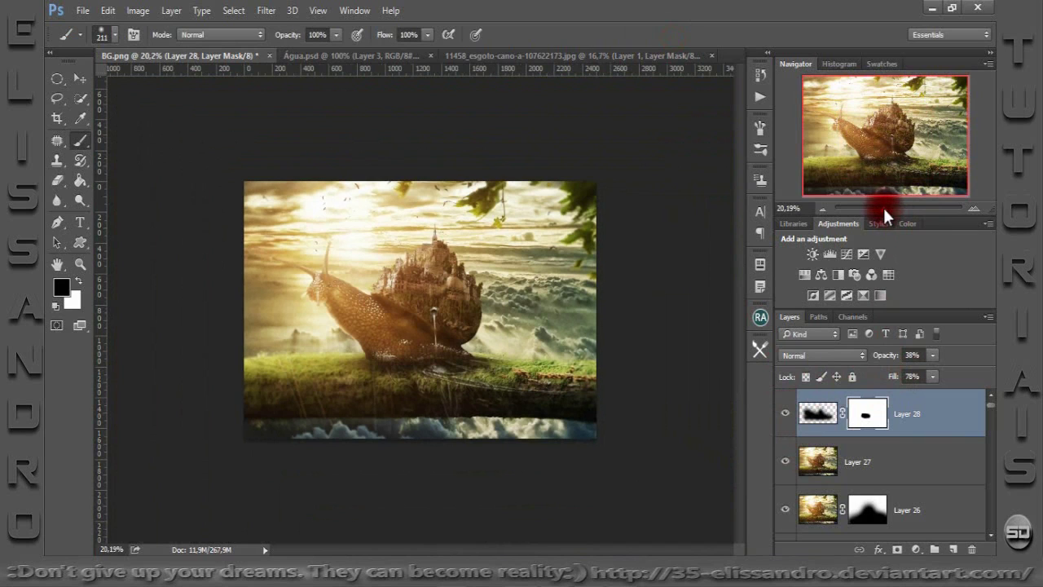
Stamp all visible layers into a merged Layer 29 with Ctrl+Alt+Shift+E.
key("ctrl+shift+alt+e")
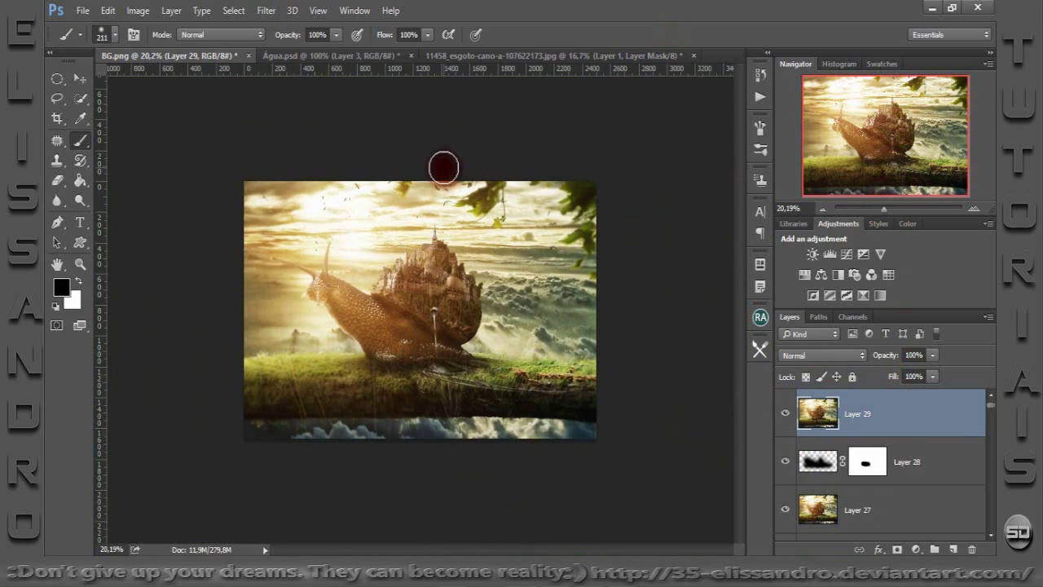
left_click(267, 10)
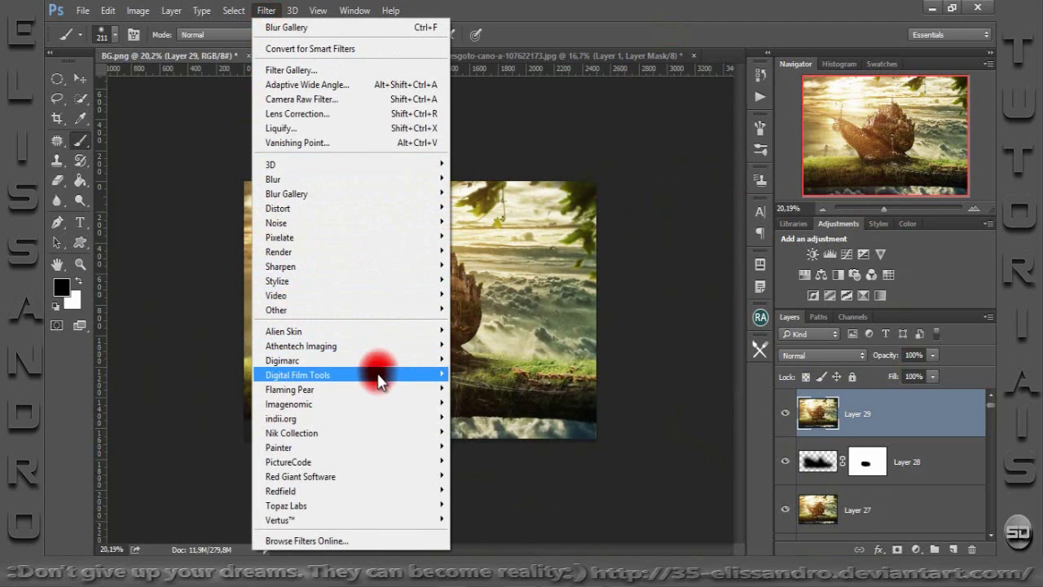
mouse_move(292, 433)
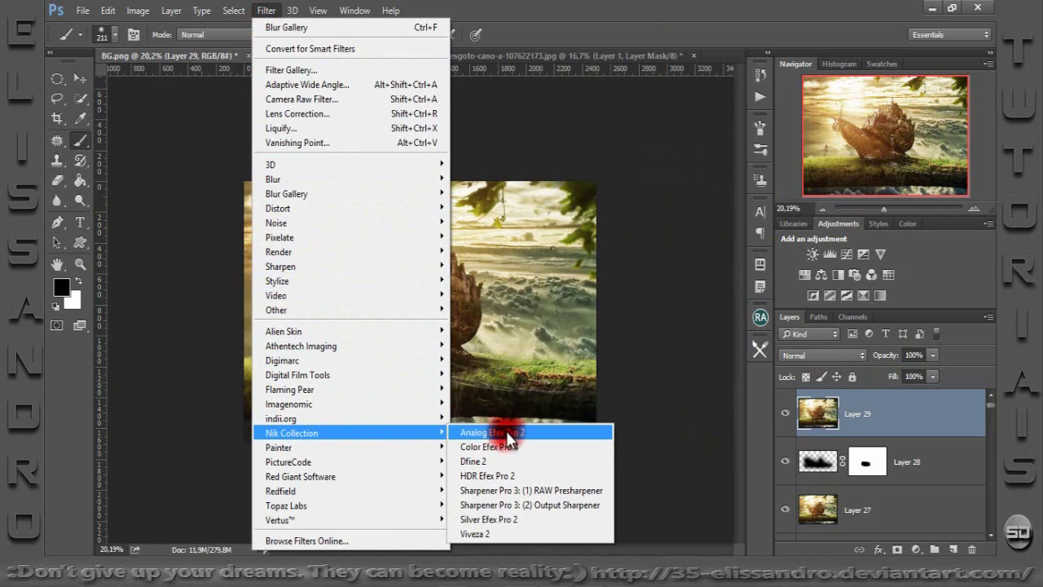
Run Viveza 2 with Brilho 13%, Saturação -11% and Contraste 26%, and apply it.
left_click(474, 534)
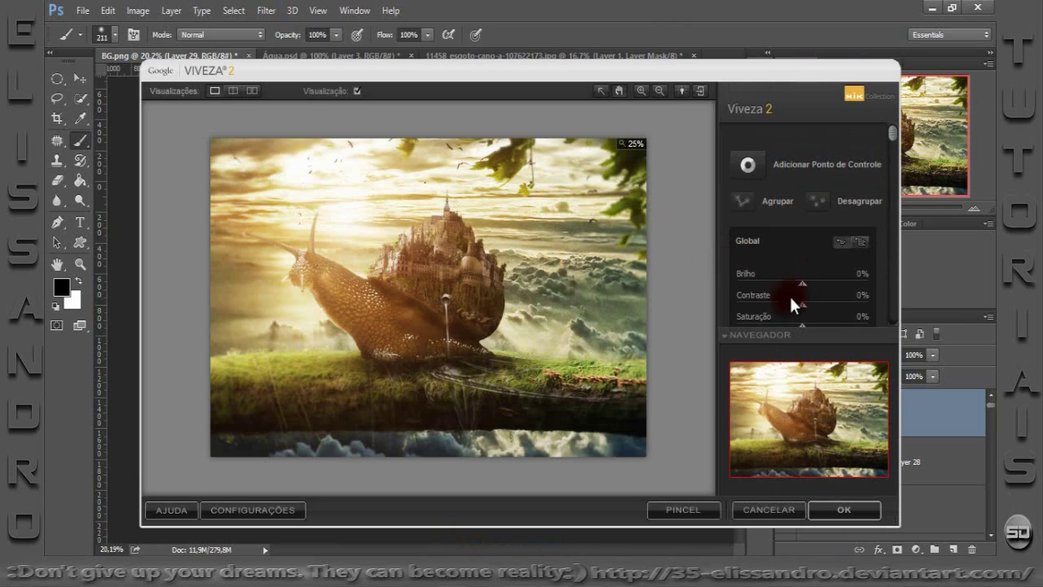
left_click_drag(804, 283, 825, 300)
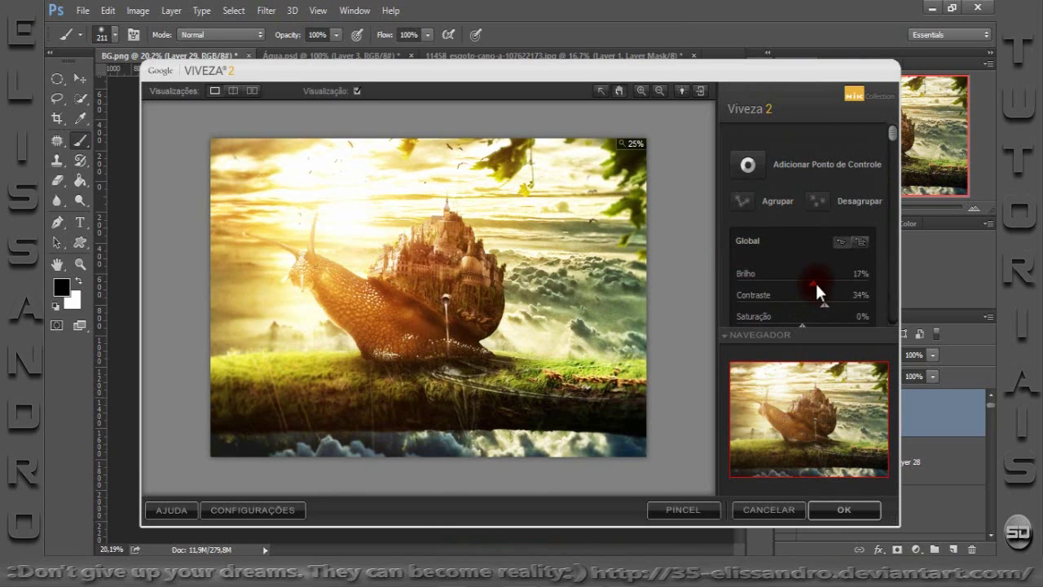
mouse_move(815, 282)
left_mouse_down()
mouse_move(790, 286)
mouse_move(818, 297)
left_mouse_up()
left_click_drag(801, 323, 819, 323)
left_click_drag(797, 322, 794, 322)
left_click_drag(794, 320, 795, 320)
mouse_move(820, 304)
left_mouse_down()
mouse_move(803, 303)
mouse_move(817, 305)
left_mouse_up()
left_click(827, 509)
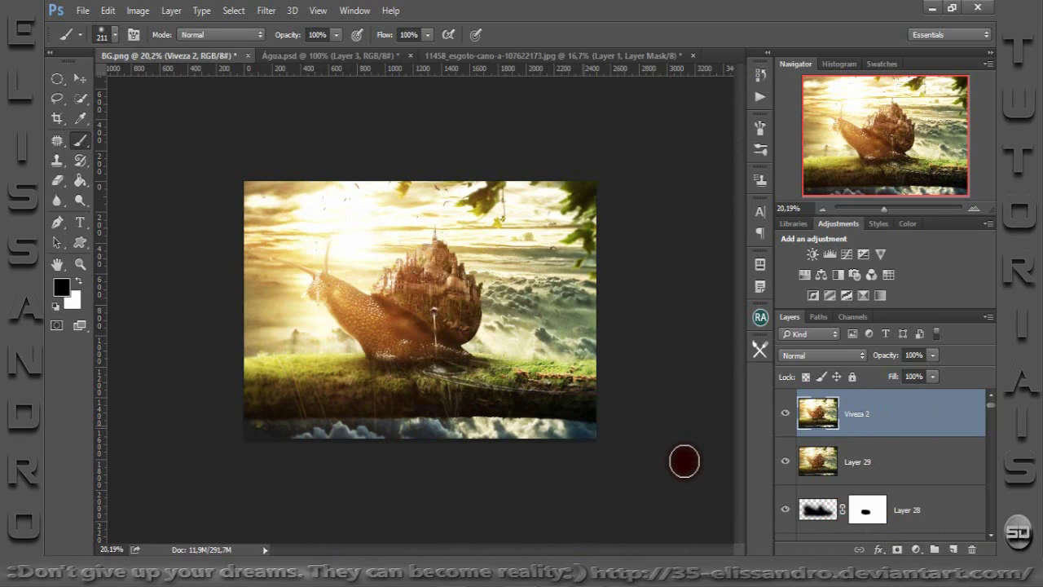
Zoom onto the water stream below the snail's pipe and add an empty Layer 30 above Viveza 2.
left_click_drag(890, 208, 906, 207)
mouse_move(873, 135)
left_mouse_down()
mouse_move(829, 122)
mouse_move(850, 109)
mouse_move(883, 117)
mouse_move(897, 135)
mouse_move(889, 149)
mouse_move(949, 111)
mouse_move(927, 148)
mouse_move(856, 170)
mouse_move(856, 188)
mouse_move(885, 193)
mouse_move(906, 175)
mouse_move(943, 171)
mouse_move(933, 190)
mouse_move(814, 210)
mouse_move(771, 205)
mouse_move(759, 170)
mouse_move(787, 152)
mouse_move(791, 133)
left_mouse_up()
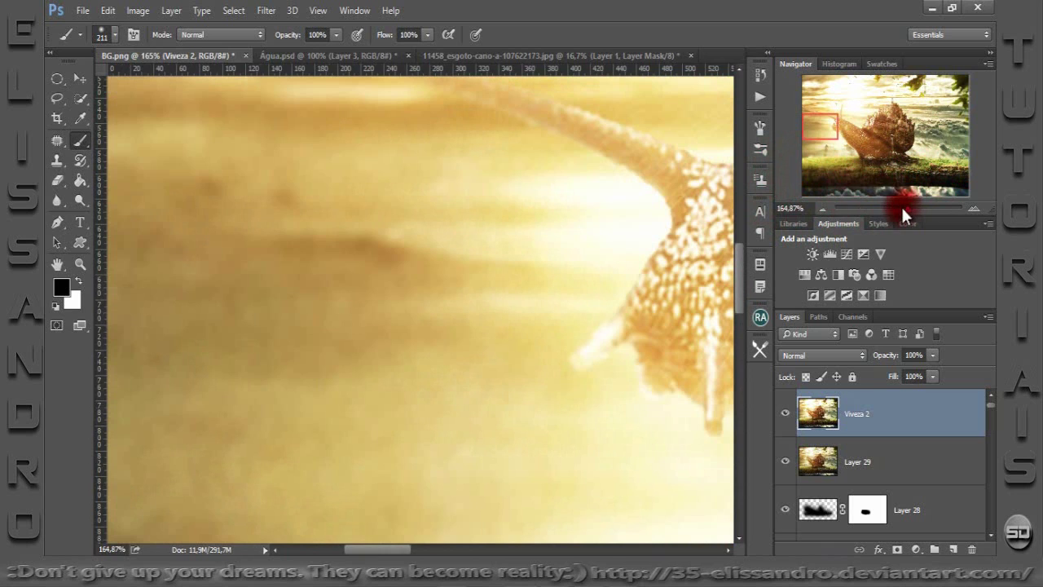
mouse_move(900, 205)
left_mouse_down()
mouse_move(877, 207)
mouse_move(885, 206)
left_mouse_up()
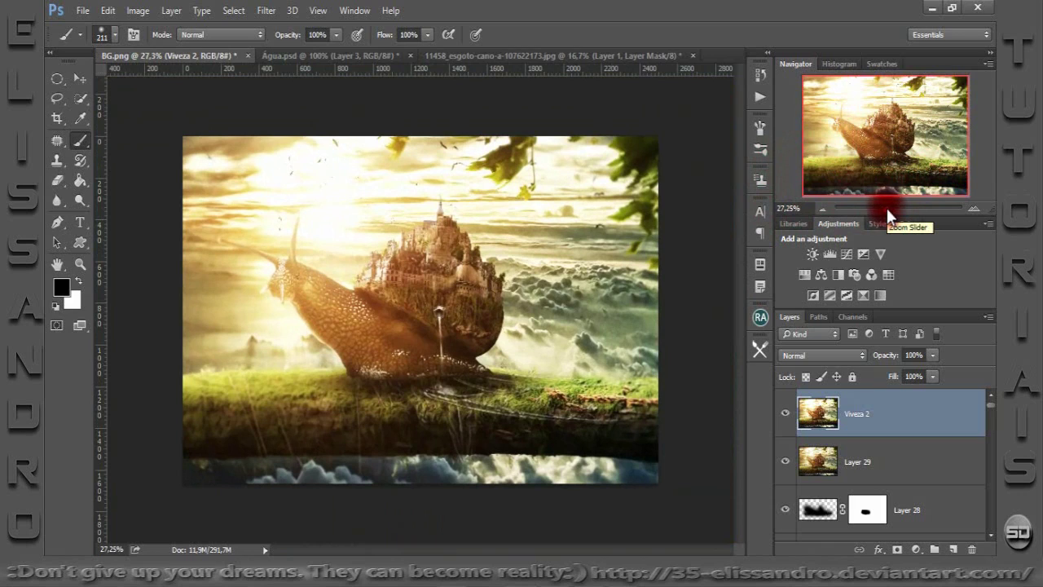
left_click_drag(888, 208, 913, 208)
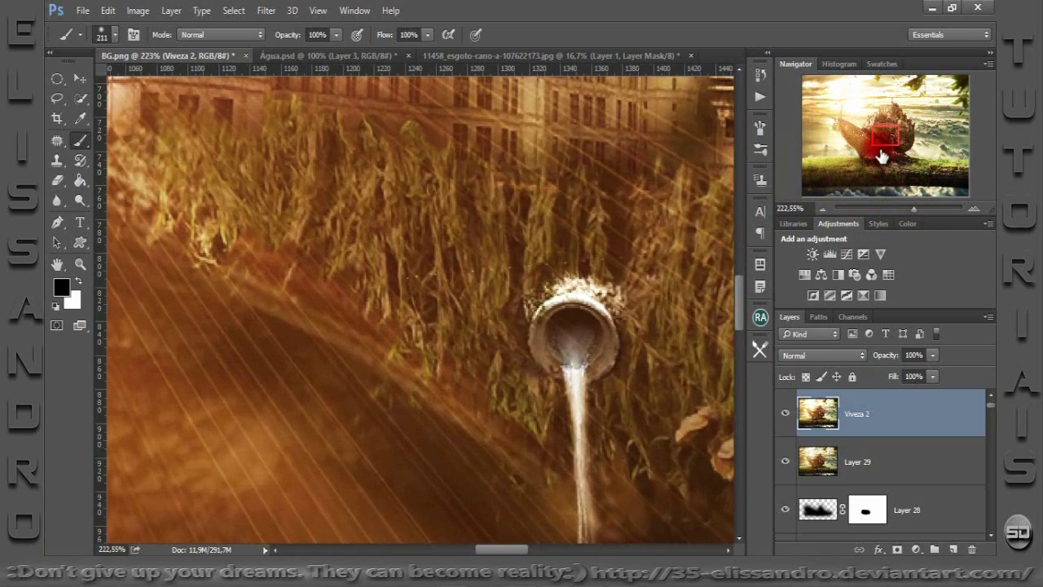
mouse_move(887, 137)
left_mouse_down()
mouse_move(885, 158)
mouse_move(887, 140)
left_mouse_up()
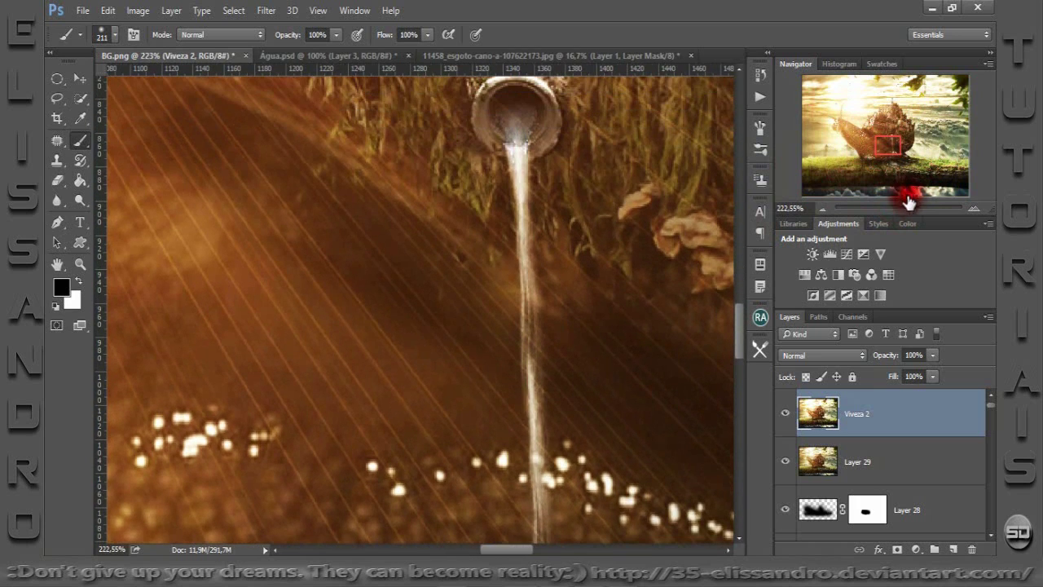
left_click_drag(913, 208, 910, 208)
mouse_move(886, 151)
left_mouse_down()
mouse_move(886, 167)
mouse_move(885, 154)
left_mouse_up()
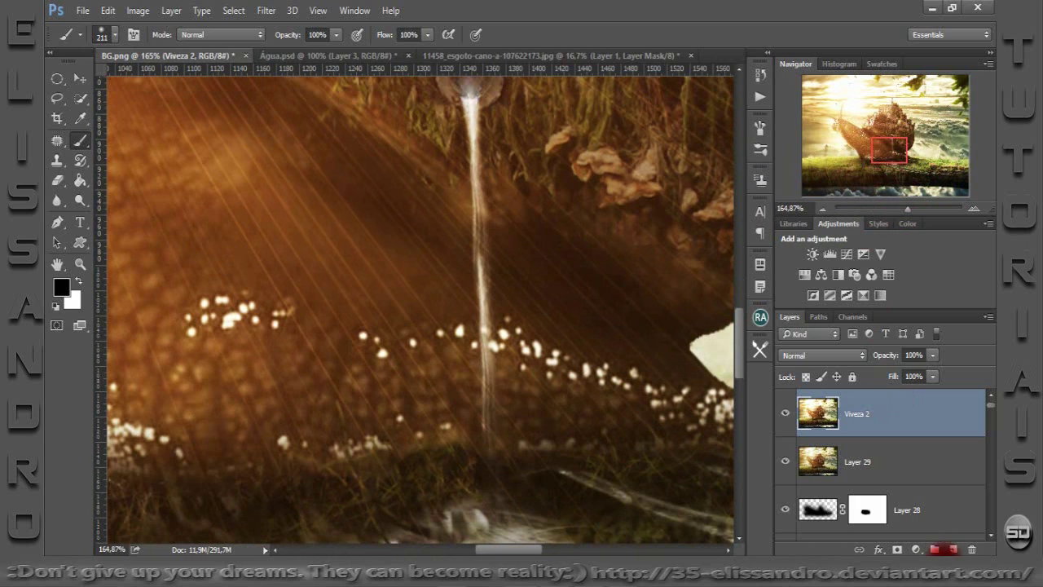
left_click(952, 549)
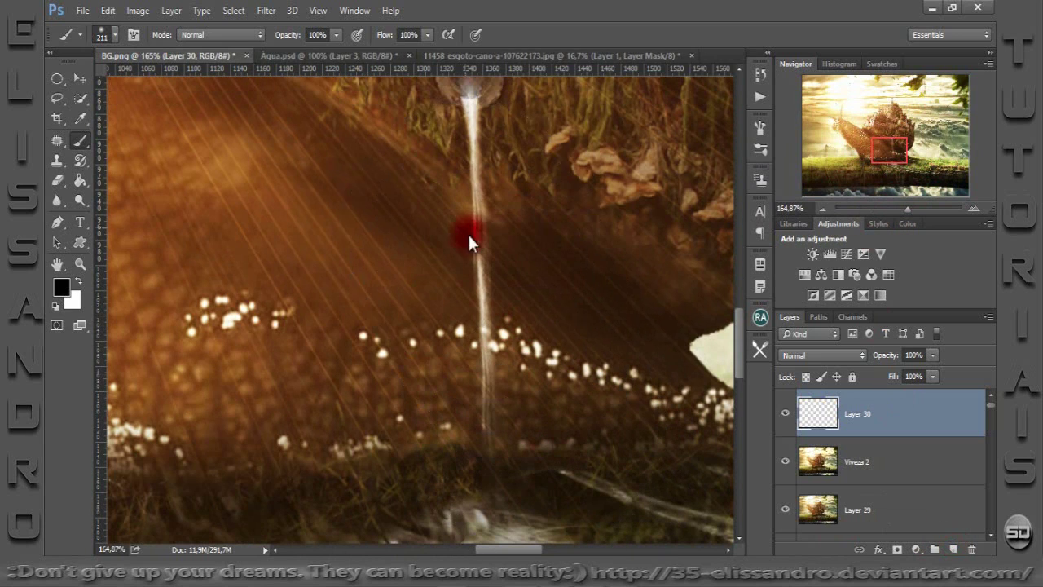
Set the brush to 20 px and lower Layer 30's fill to 35% for a translucent stream stroke.
left_click_drag(465, 230, 360, 189)
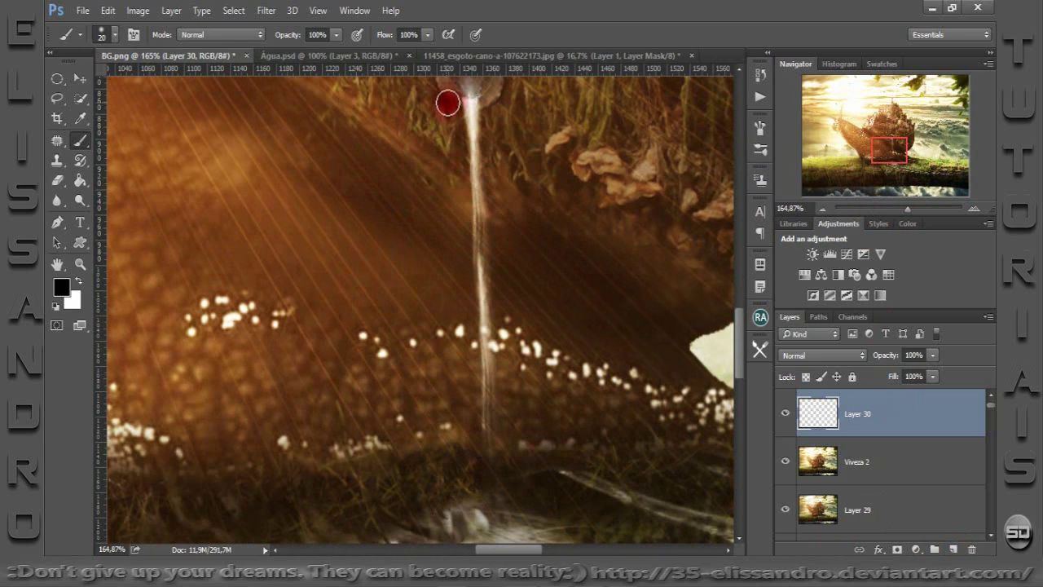
left_click_drag(465, 102, 492, 403)
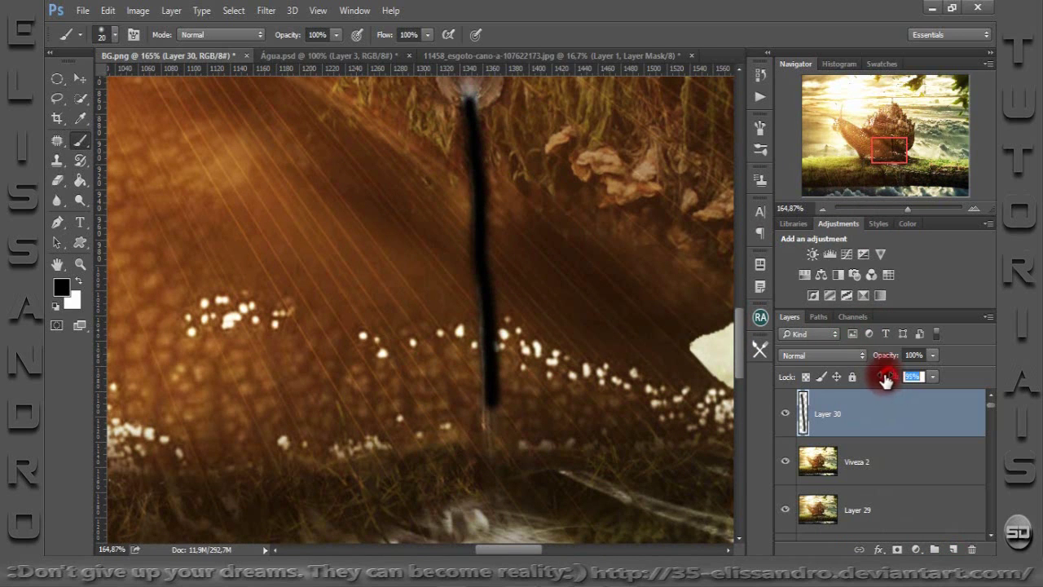
left_click_drag(889, 379, 770, 414)
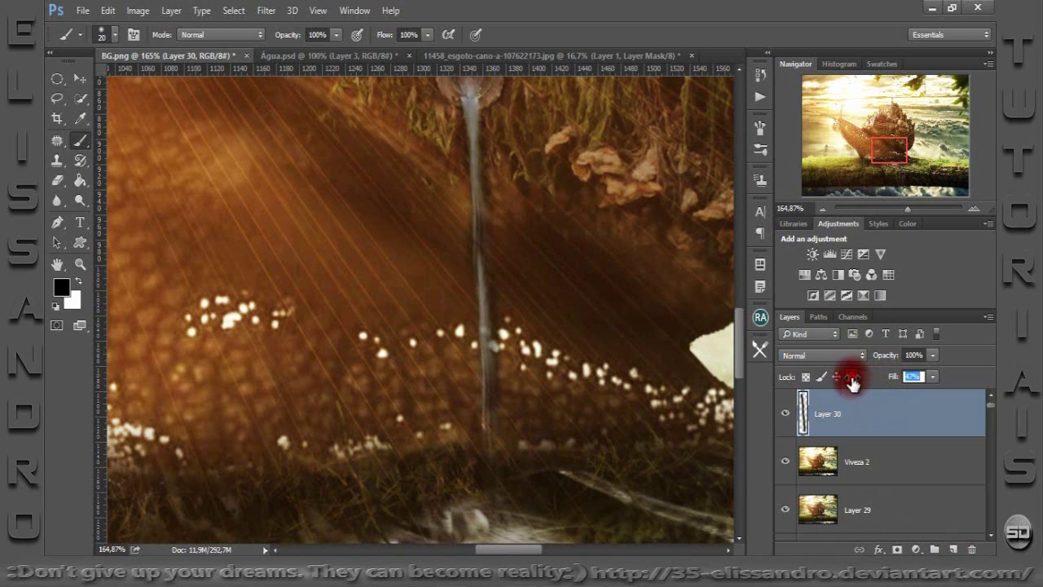
left_click(784, 413)
left_click(784, 413)
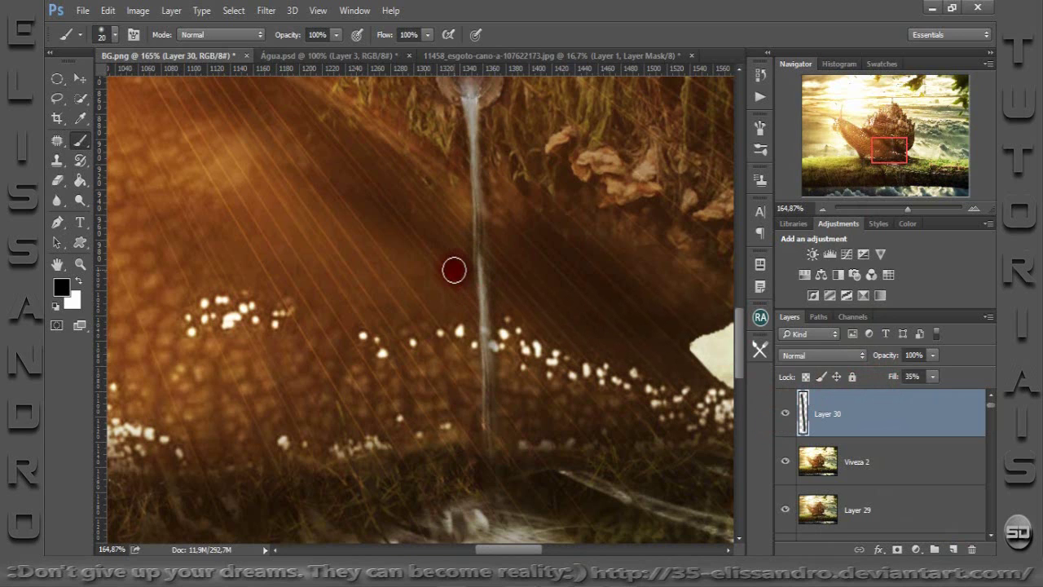
Warp the stroke so it follows the water stream from the pipe downward.
key("ctrl+t")
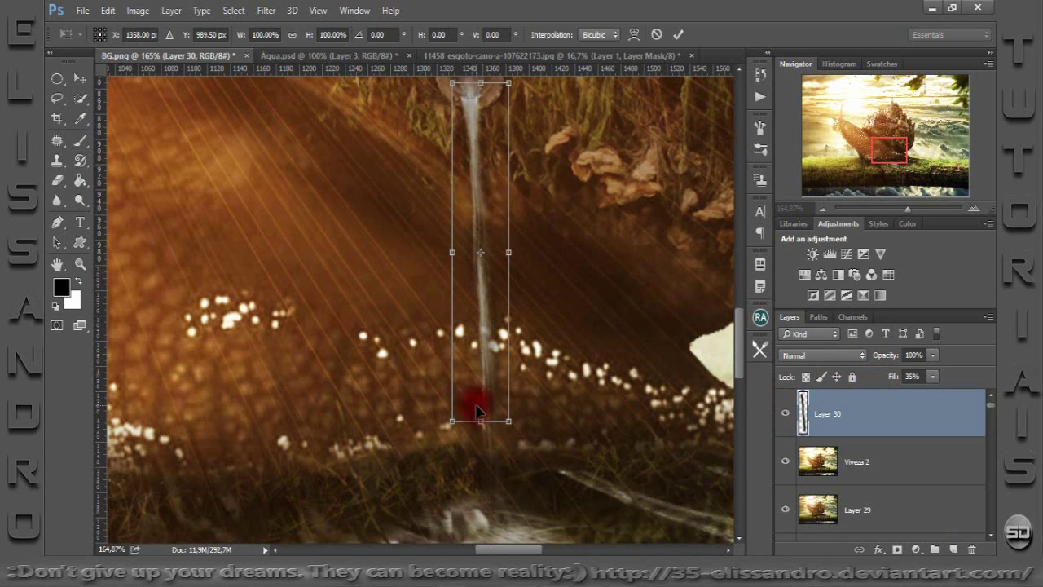
right_click(475, 402)
left_click(509, 265)
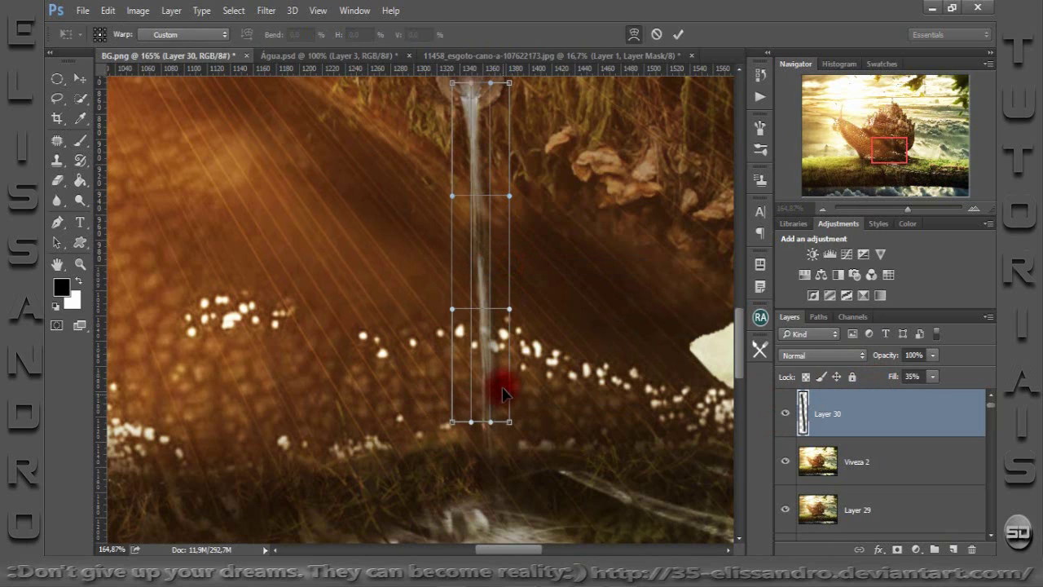
left_click_drag(500, 397, 495, 396)
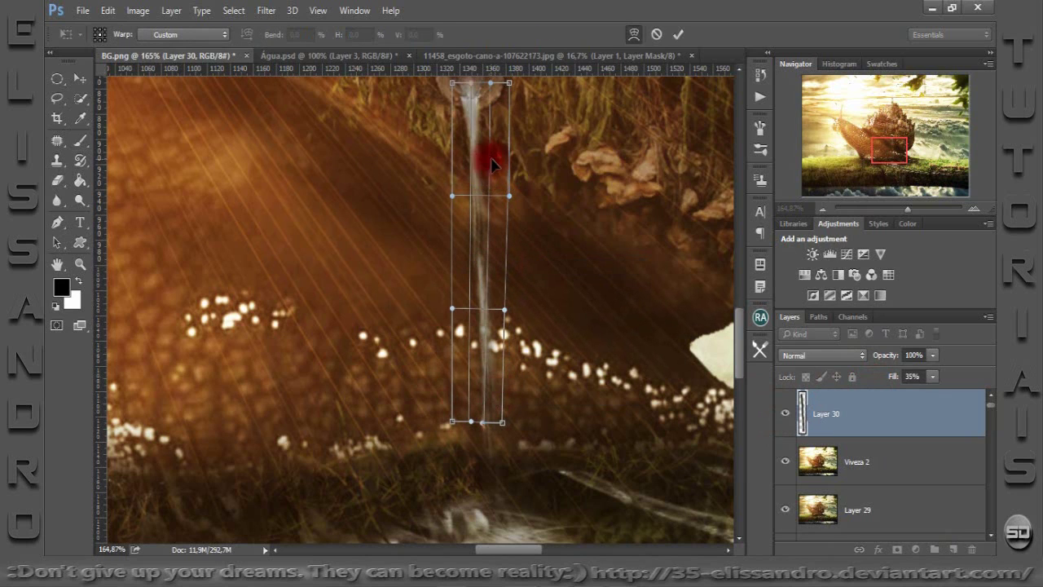
left_click_drag(489, 156, 500, 155)
left_click_drag(478, 93, 475, 105)
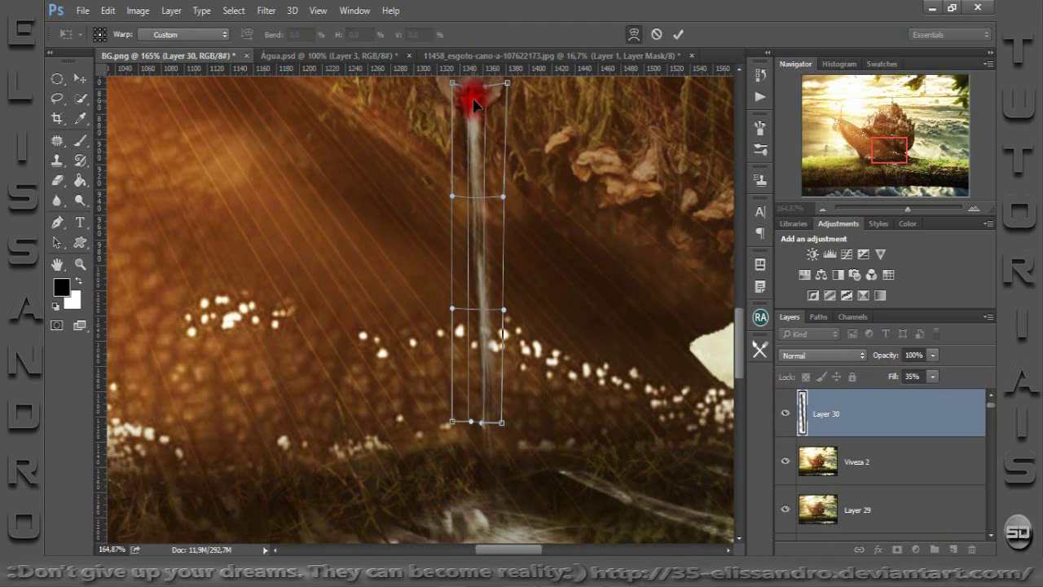
left_click(678, 33)
Warp the stroke a second time, bending its middle slightly left.
key("b")
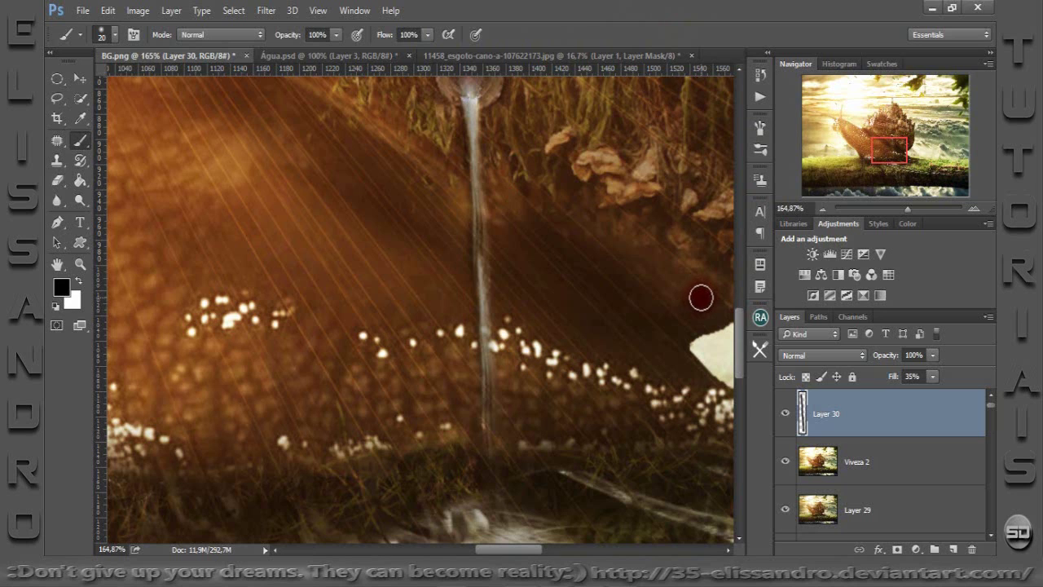
key("ctrl+t")
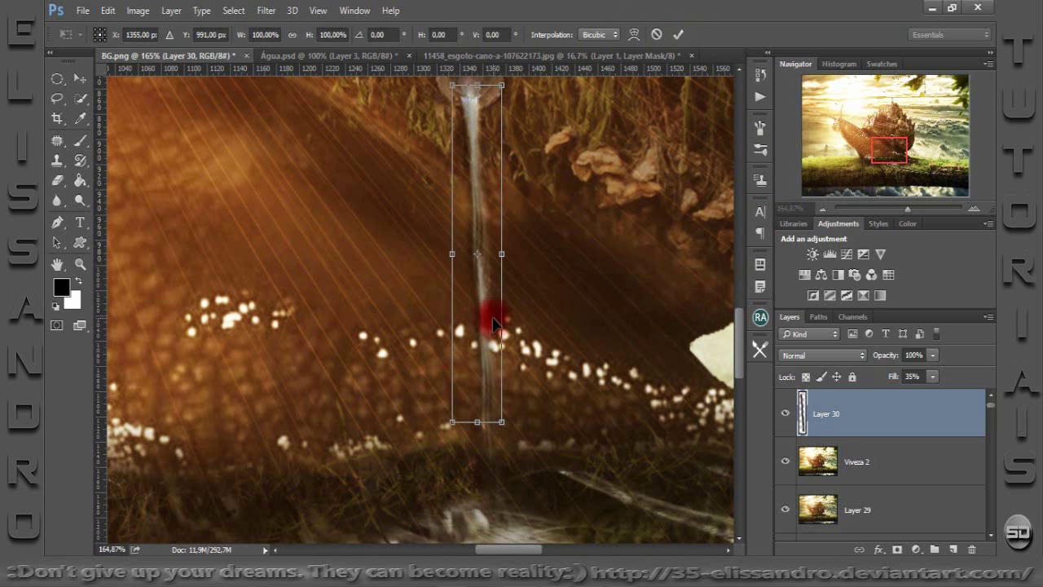
right_click(493, 324)
left_click(531, 174)
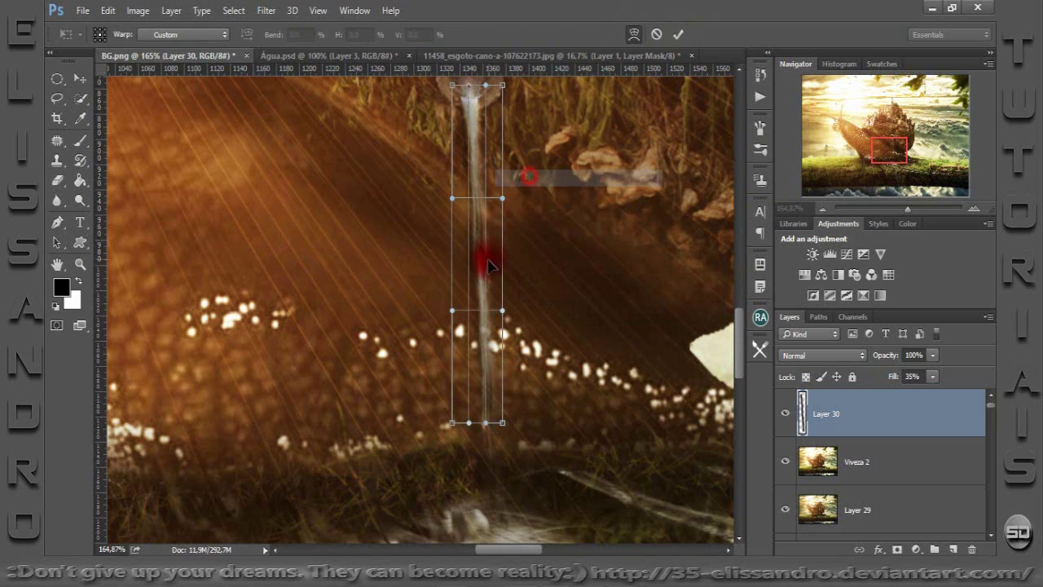
left_click_drag(474, 281, 470, 283)
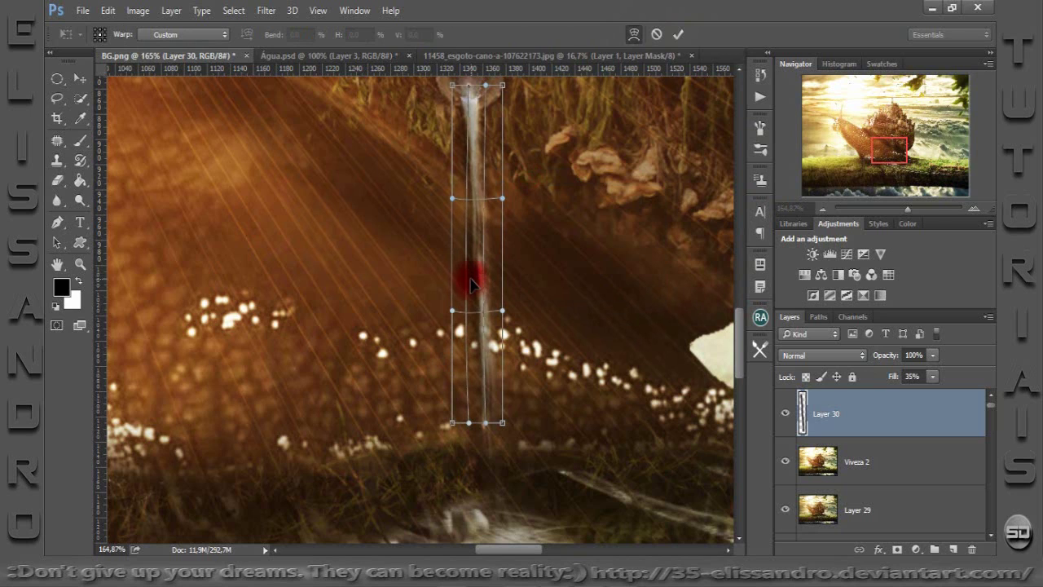
left_click(673, 31)
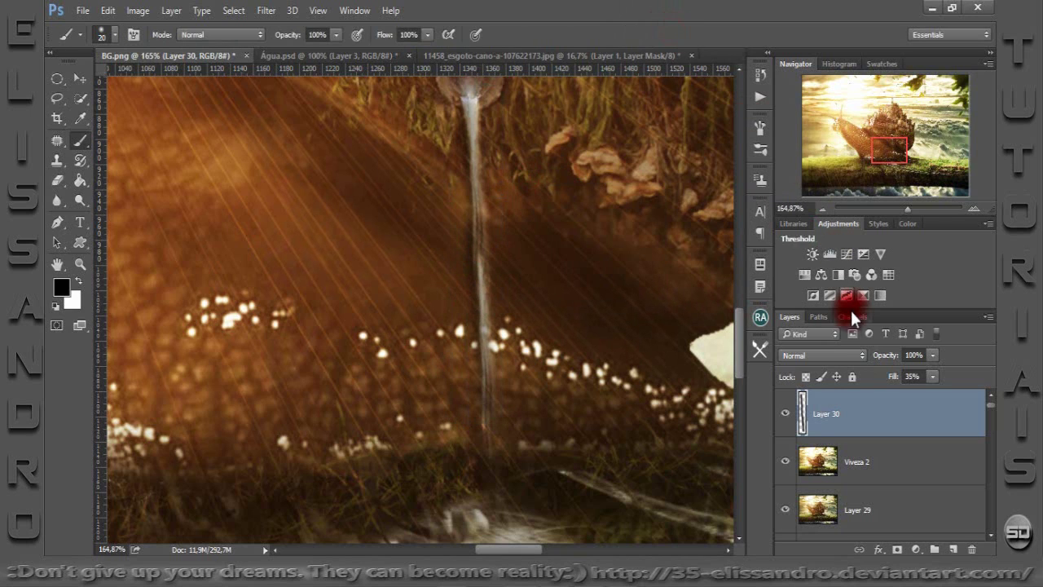
Set Layer 30's opacity to 71%, toggle its visibility to compare, then zoom out to the full composite.
left_click_drag(886, 360, 867, 363)
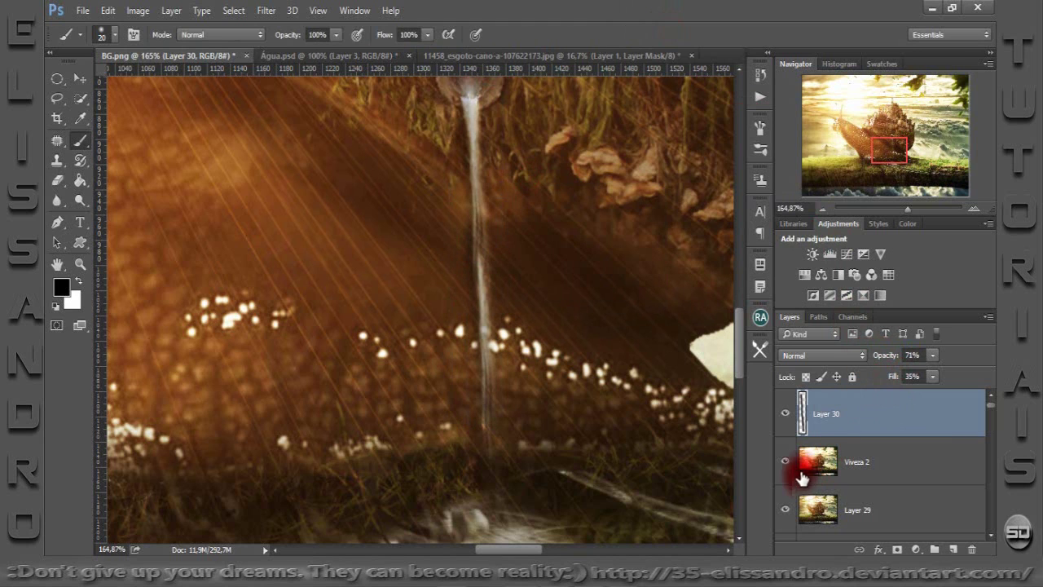
left_click(779, 411)
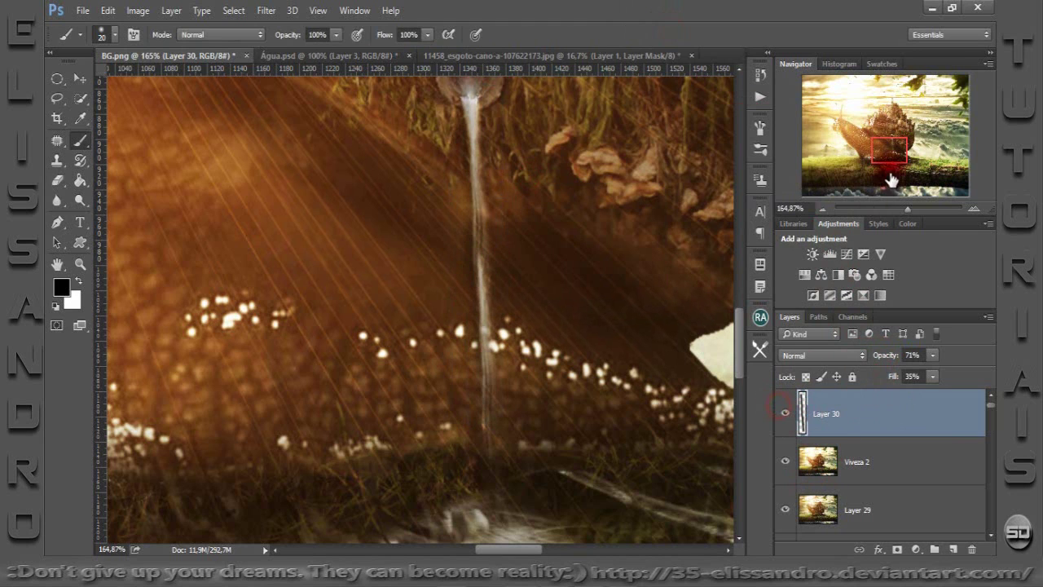
left_click_drag(902, 209, 886, 205)
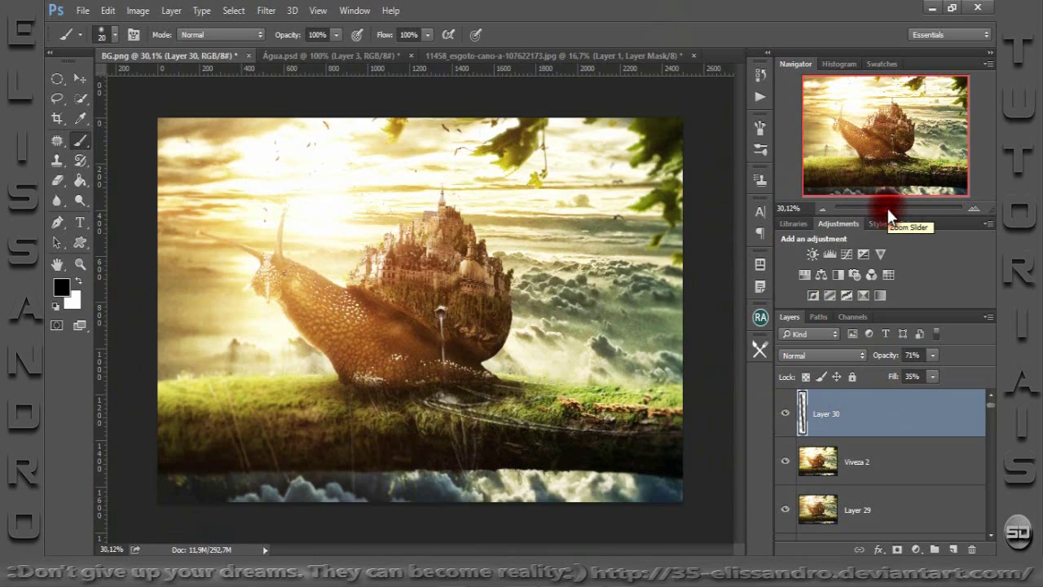
Place the signature as the assinatura layer across the bottom grass and commit the placement.
left_click_drag(506, 542, 463, 488)
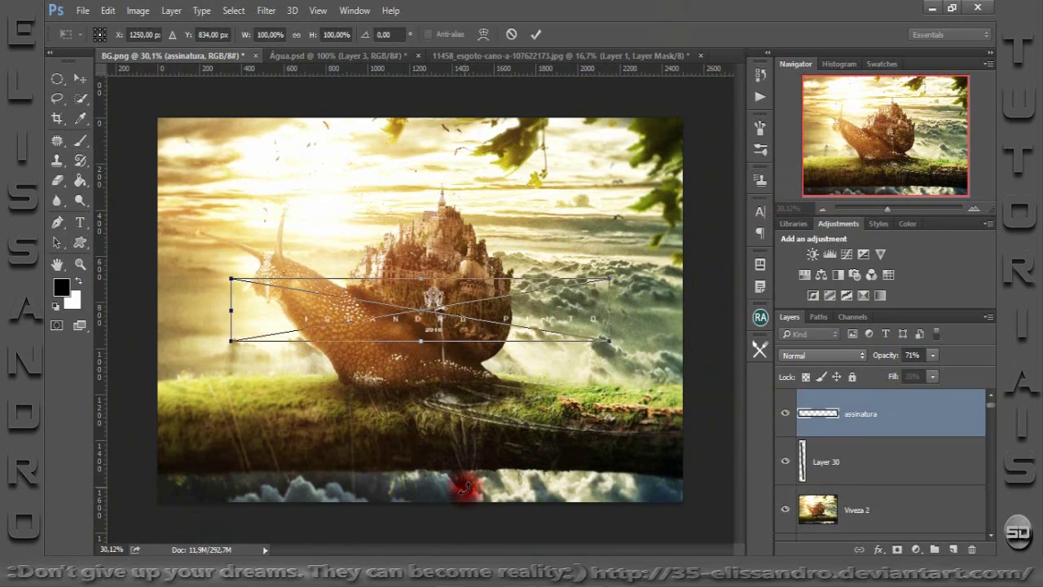
mouse_move(499, 323)
left_mouse_down()
mouse_move(505, 461)
mouse_move(492, 455)
left_mouse_up()
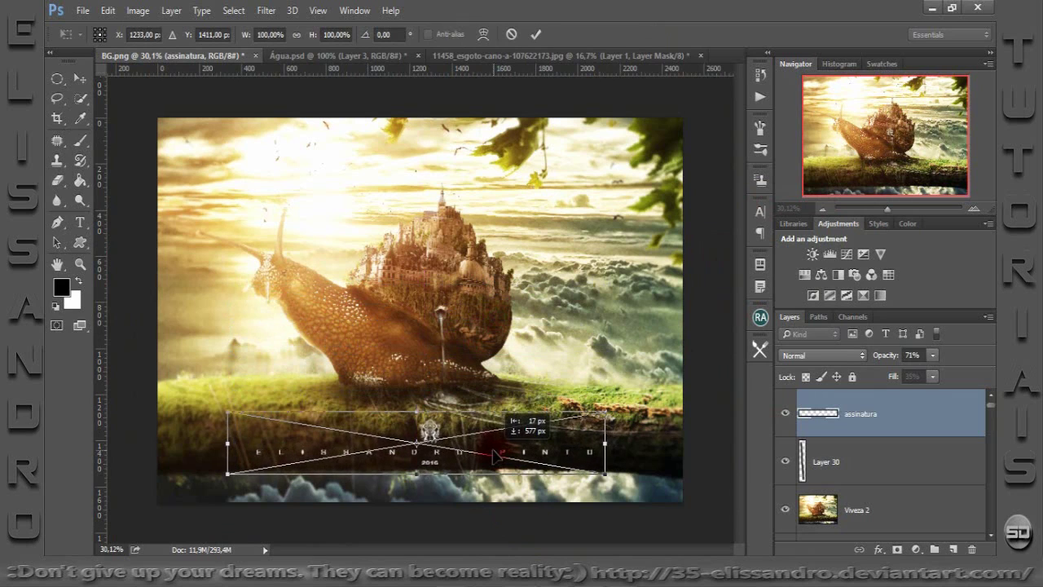
key("b")
left_click(535, 38)
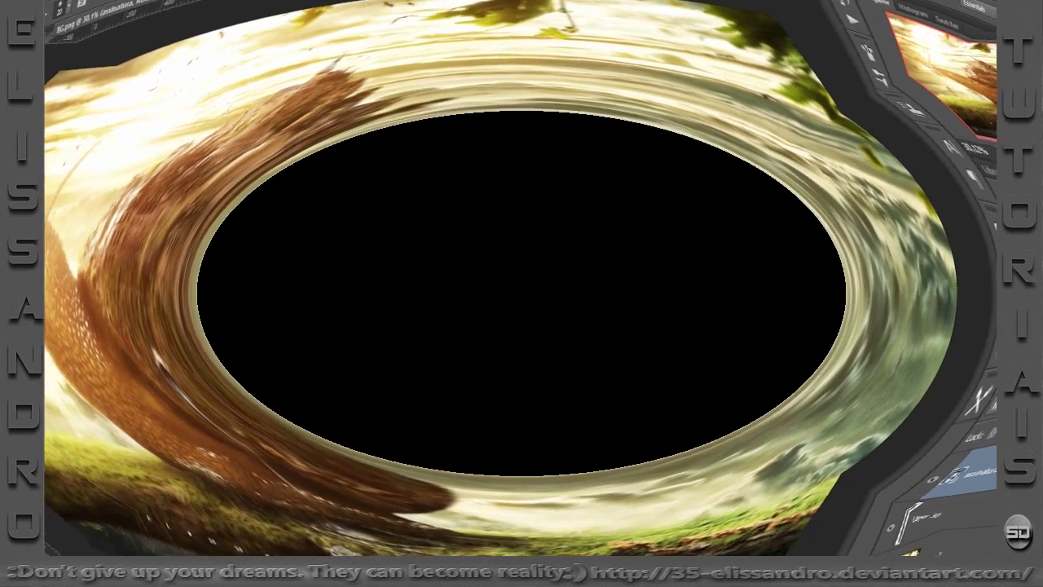